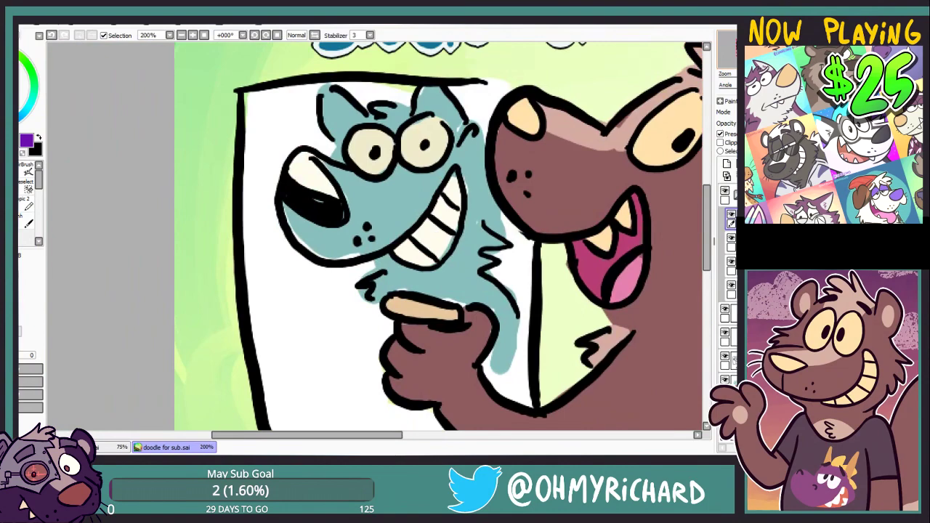
{"action": "left_click_drag", "start_coordinate": [494, 327], "coordinate": [469, 253]}
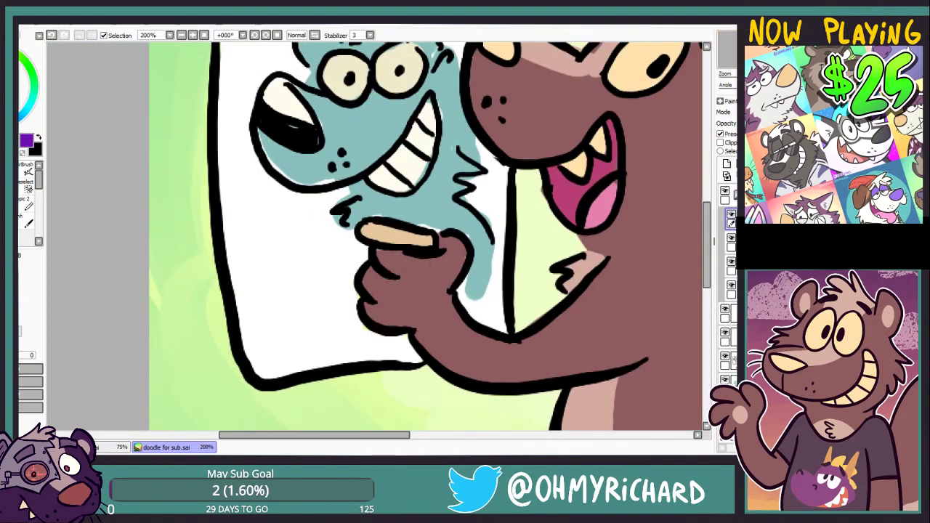
{"action": "scroll", "coordinate": [618, 169], "scroll_direction": "down", "scroll_amount": 3}
{"action": "key", "text": "h"}
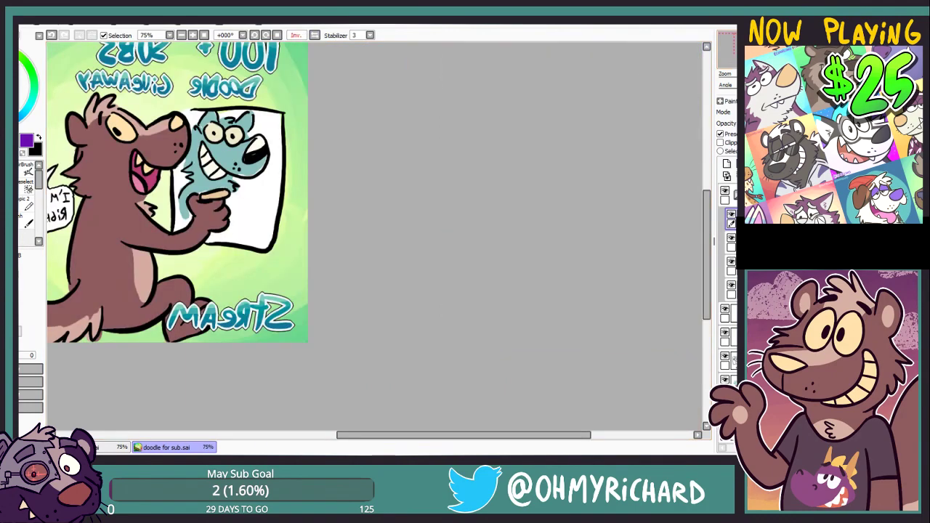
{"action": "key", "text": "h"}
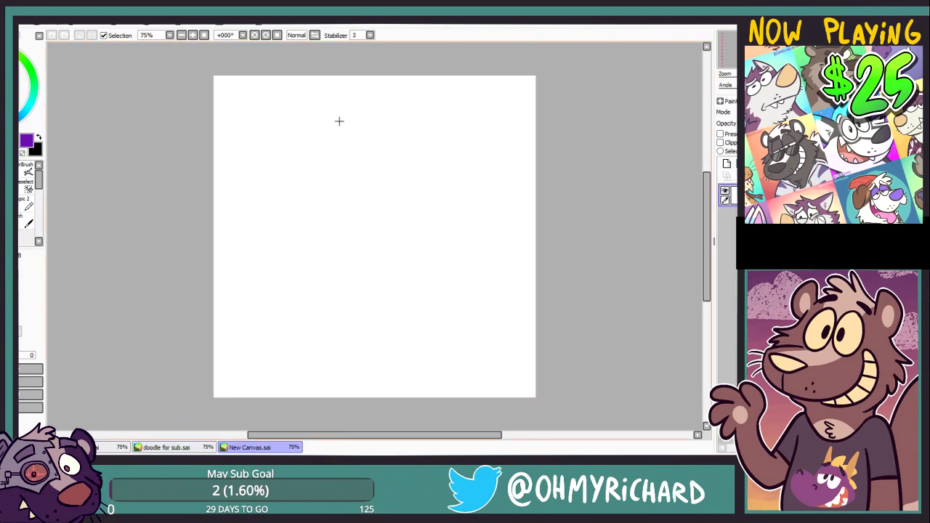
Sketch in black a long cartoon snout with a big dark nose and two round eyes across the canvas.
{"action": "key", "text": "x"}
{"action": "mouse_move", "coordinate": [426, 162]}
{"action": "left_mouse_down"}
{"action": "mouse_move", "coordinate": [304, 176]}
{"action": "mouse_move", "coordinate": [251, 152]}
{"action": "left_mouse_up"}
{"action": "left_click_drag", "start_coordinate": [226, 192], "coordinate": [452, 251]}
{"action": "left_click_drag", "start_coordinate": [251, 152], "coordinate": [245, 179]}
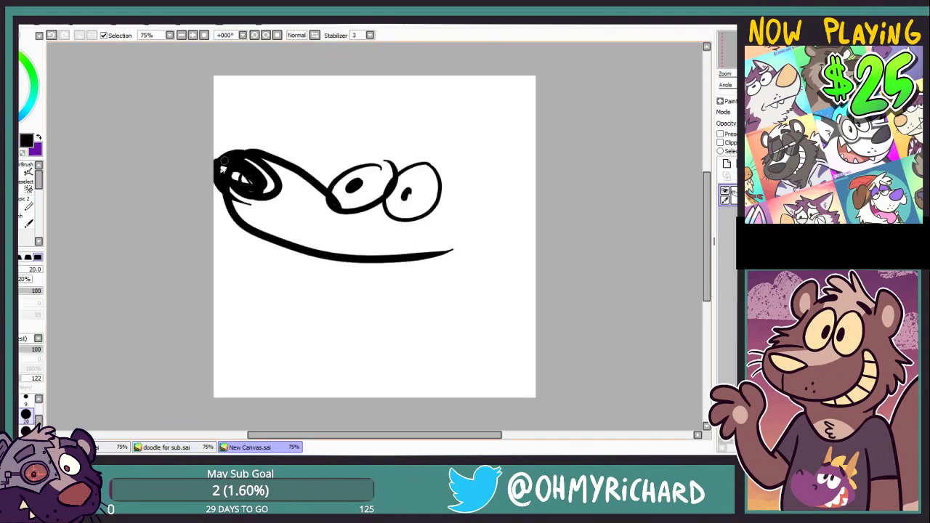
Draw an open mouth under the snout with pointed teeth, a tongue and a cheek crease at its corner.
{"action": "mouse_move", "coordinate": [336, 261]}
{"action": "left_mouse_down"}
{"action": "mouse_move", "coordinate": [441, 254]}
{"action": "mouse_move", "coordinate": [451, 269]}
{"action": "left_mouse_up"}
{"action": "mouse_move", "coordinate": [317, 258]}
{"action": "left_mouse_down"}
{"action": "mouse_move", "coordinate": [386, 332]}
{"action": "mouse_move", "coordinate": [434, 286]}
{"action": "left_mouse_up"}
{"action": "left_click_drag", "start_coordinate": [345, 304], "coordinate": [425, 301]}
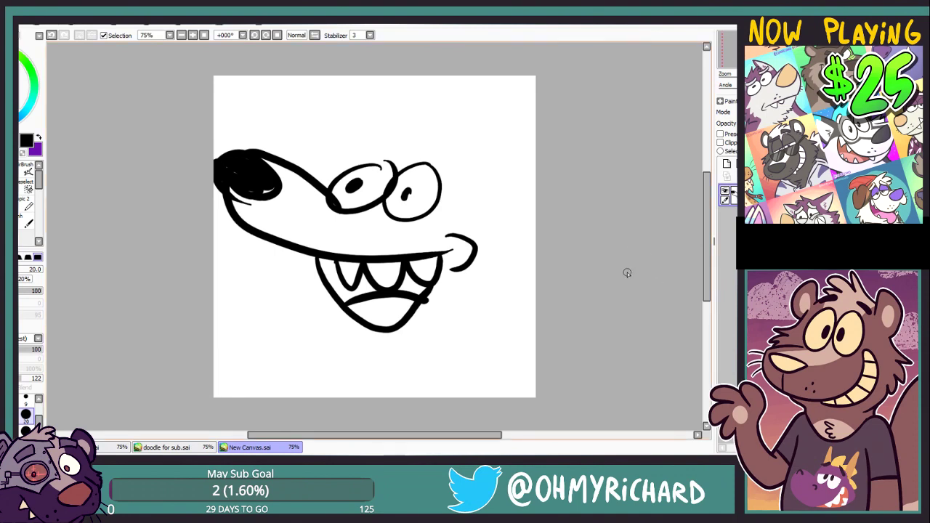
Clear an oval highlight in the black nose and draw jagged cheek fur behind the mouth.
{"action": "left_click", "coordinate": [25, 187]}
{"action": "mouse_move", "coordinate": [236, 169]}
{"action": "left_mouse_down"}
{"action": "mouse_move", "coordinate": [260, 177]}
{"action": "mouse_move", "coordinate": [255, 194]}
{"action": "left_mouse_up"}
{"action": "key", "text": "n"}
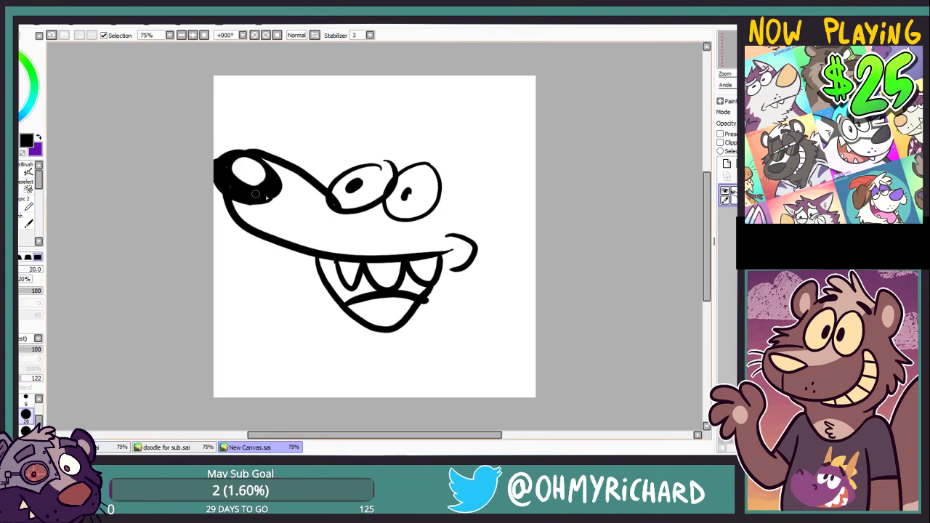
{"action": "mouse_move", "coordinate": [472, 207]}
{"action": "left_mouse_down"}
{"action": "mouse_move", "coordinate": [492, 233]}
{"action": "mouse_move", "coordinate": [473, 306]}
{"action": "left_mouse_up"}
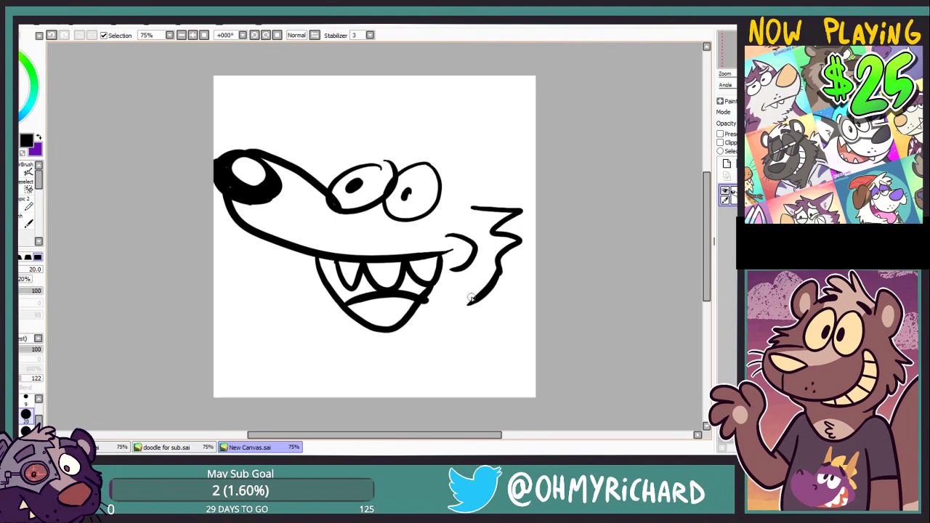
Hide the finished sketch layer and add a new empty layer above it.
{"action": "left_click_drag", "start_coordinate": [457, 215], "coordinate": [442, 202]}
{"action": "left_click", "coordinate": [726, 190]}
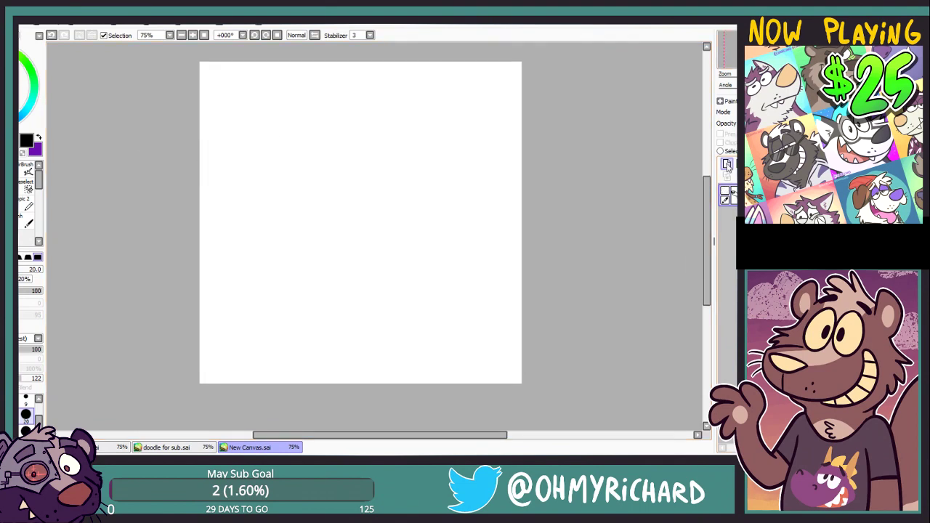
{"action": "left_click", "coordinate": [727, 164]}
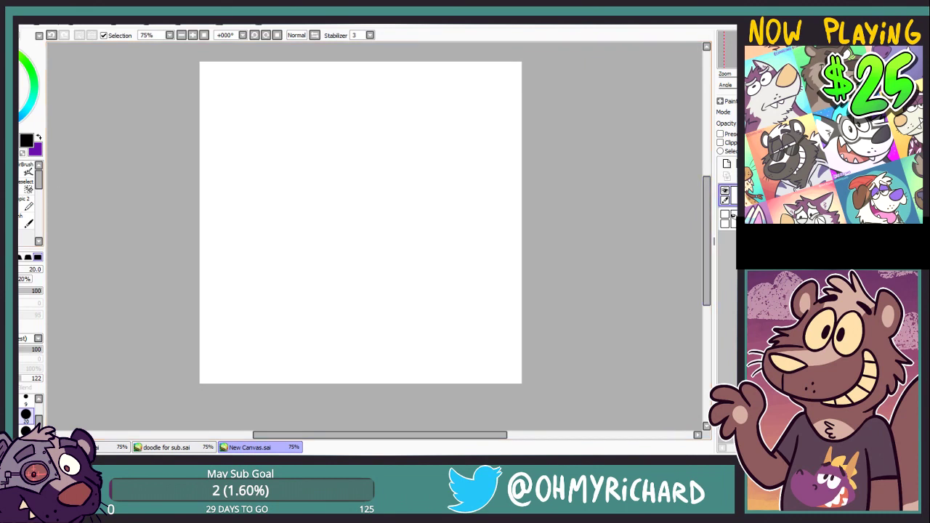
Draw two tall oval eyes side by side with black pupils in the upper part of the canvas.
{"action": "left_click", "coordinate": [194, 35]}
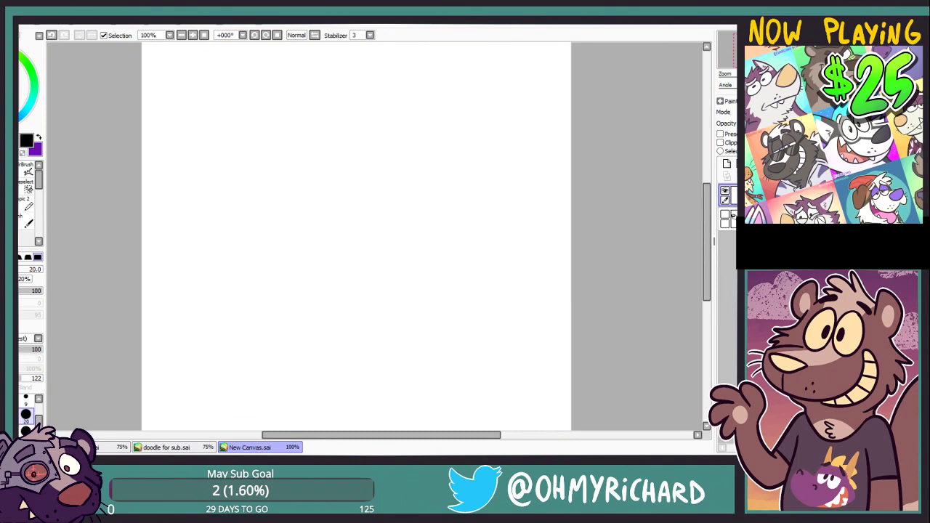
{"action": "mouse_move", "coordinate": [535, 160]}
{"action": "left_mouse_down"}
{"action": "mouse_move", "coordinate": [584, 64]}
{"action": "mouse_move", "coordinate": [541, 166]}
{"action": "left_mouse_up"}
{"action": "mouse_move", "coordinate": [286, 164]}
{"action": "left_mouse_down"}
{"action": "mouse_move", "coordinate": [325, 178]}
{"action": "mouse_move", "coordinate": [294, 170]}
{"action": "left_mouse_up"}
{"action": "key", "text": "ctrl+z"}
{"action": "key", "text": "ctrl+z"}
{"action": "mouse_move", "coordinate": [300, 180]}
{"action": "left_mouse_down"}
{"action": "mouse_move", "coordinate": [294, 171]}
{"action": "mouse_move", "coordinate": [344, 174]}
{"action": "mouse_move", "coordinate": [326, 154]}
{"action": "left_mouse_up"}
{"action": "key", "text": "ctrl+z"}
{"action": "left_click_drag", "start_coordinate": [355, 140], "coordinate": [354, 152]}
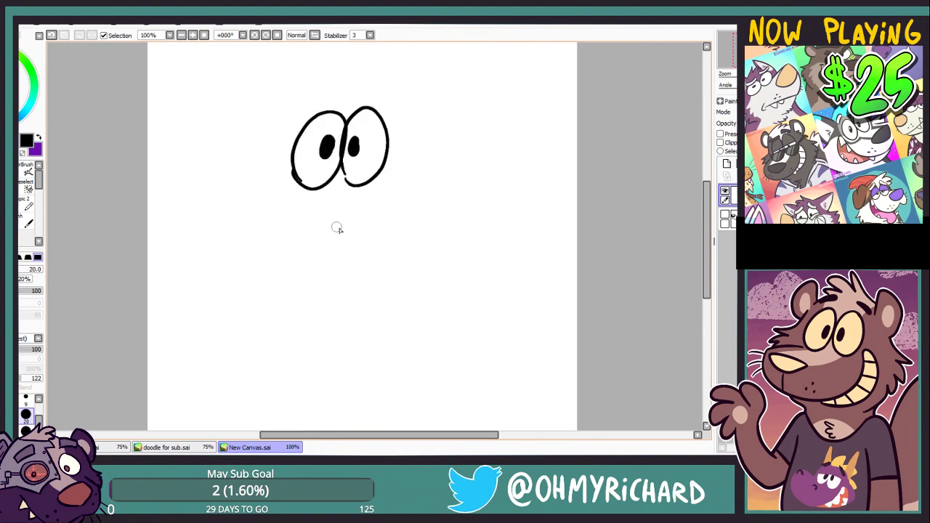
Draw a rounded snout below the eyes with two small arched nostrils.
{"action": "left_click_drag", "start_coordinate": [378, 185], "coordinate": [391, 279]}
{"action": "left_click_drag", "start_coordinate": [280, 145], "coordinate": [312, 257]}
{"action": "left_click_drag", "start_coordinate": [324, 263], "coordinate": [389, 281]}
{"action": "left_click_drag", "start_coordinate": [332, 244], "coordinate": [348, 244]}
{"action": "left_click_drag", "start_coordinate": [398, 224], "coordinate": [415, 224]}
Draw a curved grin beside the eyes and snout, divided into teeth by short cross lines.
{"action": "mouse_move", "coordinate": [281, 144]}
{"action": "left_mouse_down"}
{"action": "mouse_move", "coordinate": [258, 213]}
{"action": "mouse_move", "coordinate": [305, 254]}
{"action": "left_mouse_up"}
{"action": "left_click_drag", "start_coordinate": [259, 160], "coordinate": [274, 161]}
{"action": "left_click_drag", "start_coordinate": [249, 191], "coordinate": [274, 193]}
{"action": "left_click_drag", "start_coordinate": [267, 230], "coordinate": [280, 228]}
{"action": "left_click_drag", "start_coordinate": [275, 244], "coordinate": [294, 245]}
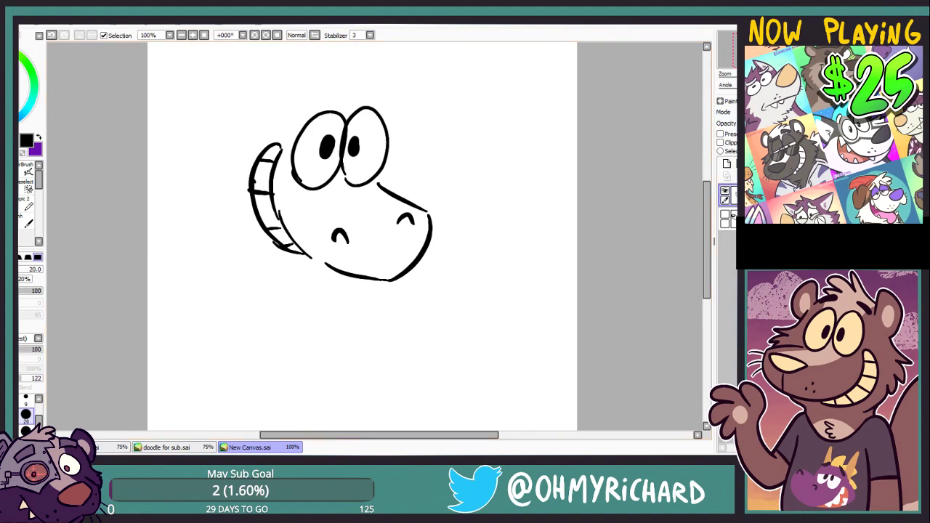
Erase the arched nostrils and redraw them as one broad nose with a curved lower edge.
{"action": "key", "text": "e"}
{"action": "left_click_drag", "start_coordinate": [333, 241], "coordinate": [348, 241]}
{"action": "left_click_drag", "start_coordinate": [399, 223], "coordinate": [414, 223]}
{"action": "left_click_drag", "start_coordinate": [338, 230], "coordinate": [353, 236]}
{"action": "left_click_drag", "start_coordinate": [414, 221], "coordinate": [410, 226]}
{"action": "mouse_move", "coordinate": [339, 217]}
{"action": "left_mouse_down"}
{"action": "mouse_move", "coordinate": [326, 238]}
{"action": "mouse_move", "coordinate": [389, 255]}
{"action": "mouse_move", "coordinate": [428, 211]}
{"action": "left_mouse_up"}
{"action": "key", "text": "ctrl+z"}
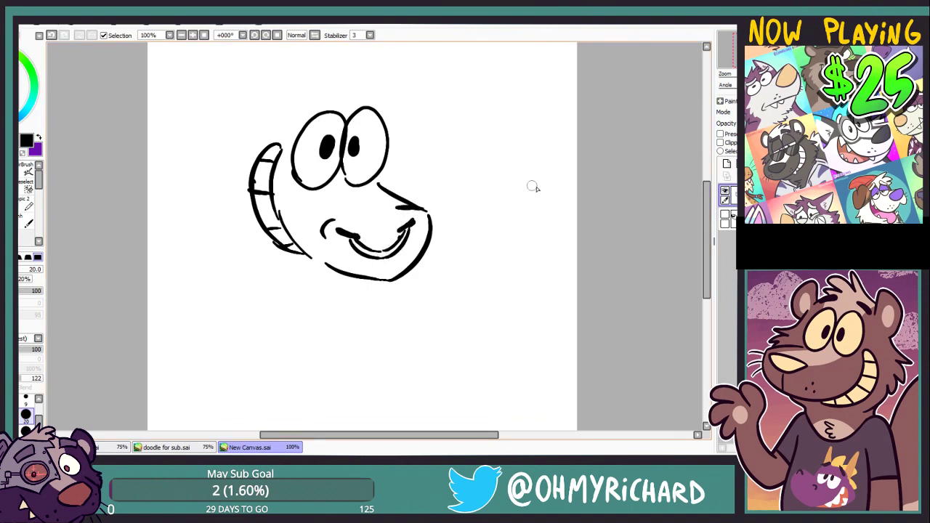
Draw the thick lower jaw line around the grin and join it to the underside of the snout.
{"action": "mouse_move", "coordinate": [266, 134]}
{"action": "left_mouse_down"}
{"action": "mouse_move", "coordinate": [227, 222]}
{"action": "mouse_move", "coordinate": [294, 278]}
{"action": "mouse_move", "coordinate": [338, 272]}
{"action": "left_mouse_up"}
{"action": "key", "text": "e"}
{"action": "key", "text": "n"}
{"action": "left_click_drag", "start_coordinate": [304, 253], "coordinate": [338, 270]}
{"action": "left_click_drag", "start_coordinate": [442, 224], "coordinate": [457, 213]}
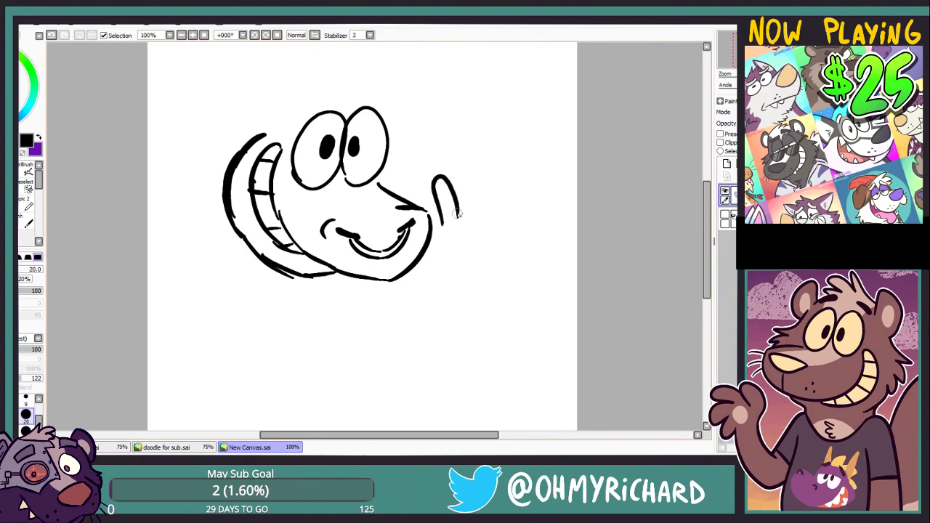
{"action": "mouse_move", "coordinate": [463, 178]}
{"action": "left_mouse_down"}
{"action": "mouse_move", "coordinate": [459, 221]}
{"action": "mouse_move", "coordinate": [436, 165]}
{"action": "mouse_move", "coordinate": [448, 200]}
{"action": "left_mouse_up"}
{"action": "key", "text": "ctrl+z"}
{"action": "key", "text": "ctrl+z"}
{"action": "key", "text": "ctrl+z"}
{"action": "left_click_drag", "start_coordinate": [450, 199], "coordinate": [476, 205]}
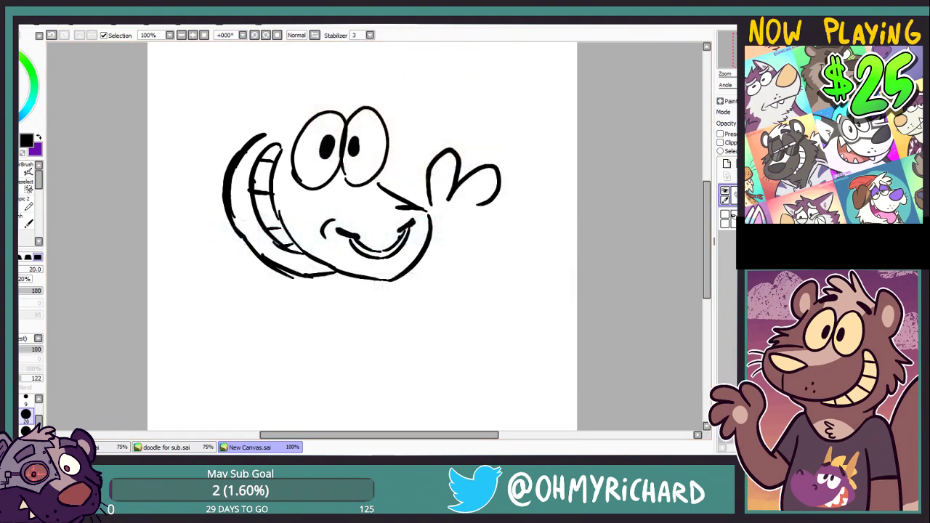
{"action": "key", "text": "ctrl+z"}
{"action": "key", "text": "ctrl+z"}
Draw thick eyebrows, eyelids across the eyes, a narrow far ear and jagged fur behind the near cheek.
{"action": "mouse_move", "coordinate": [308, 104]}
{"action": "left_mouse_down"}
{"action": "mouse_move", "coordinate": [338, 94]}
{"action": "mouse_move", "coordinate": [387, 106]}
{"action": "left_mouse_up"}
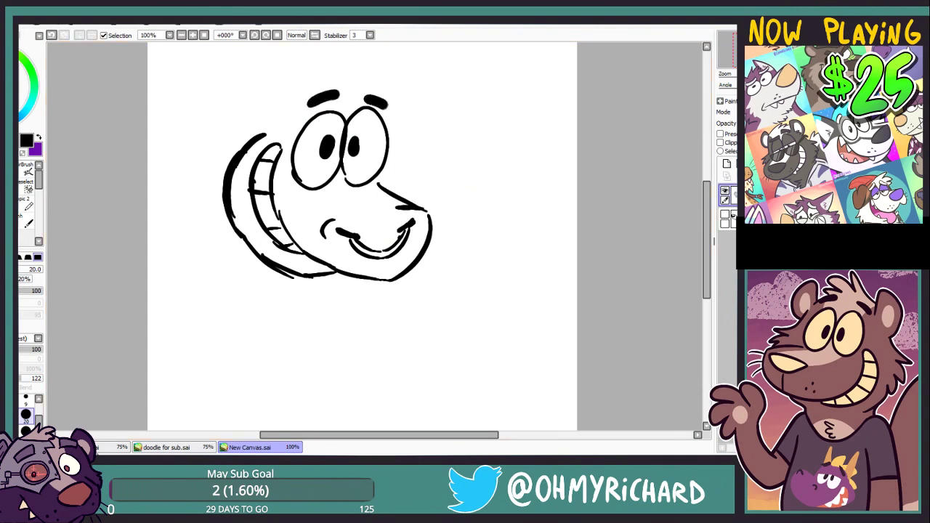
{"action": "left_click_drag", "start_coordinate": [352, 77], "coordinate": [364, 86]}
{"action": "left_click_drag", "start_coordinate": [282, 91], "coordinate": [400, 118]}
{"action": "mouse_move", "coordinate": [234, 96]}
{"action": "left_mouse_down"}
{"action": "mouse_move", "coordinate": [172, 166]}
{"action": "mouse_move", "coordinate": [193, 239]}
{"action": "left_mouse_up"}
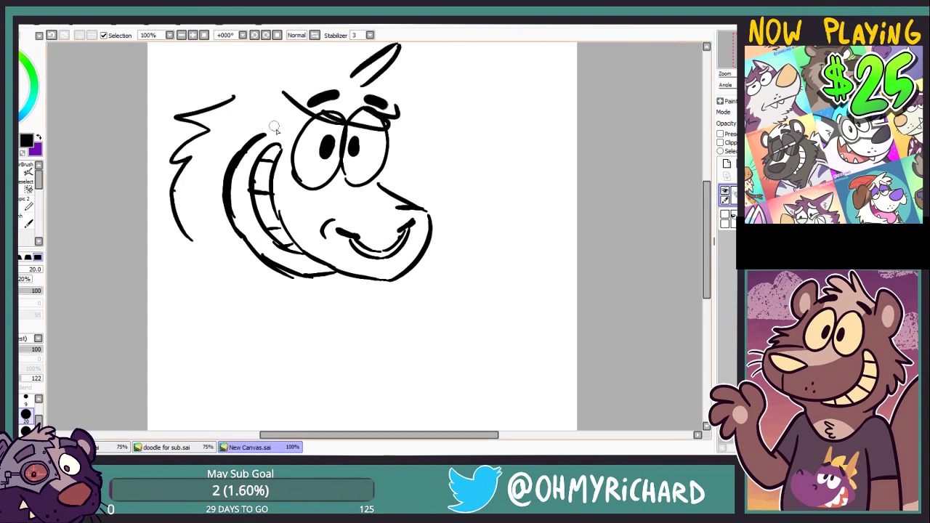
Draw a large pointed ear above the cheek fur on the near side of the head.
{"action": "left_click_drag", "start_coordinate": [125, 372], "coordinate": [194, 427]}
{"action": "left_click", "coordinate": [354, 130]}
{"action": "left_click_drag", "start_coordinate": [357, 125], "coordinate": [300, 110]}
{"action": "key", "text": "ctrl+z"}
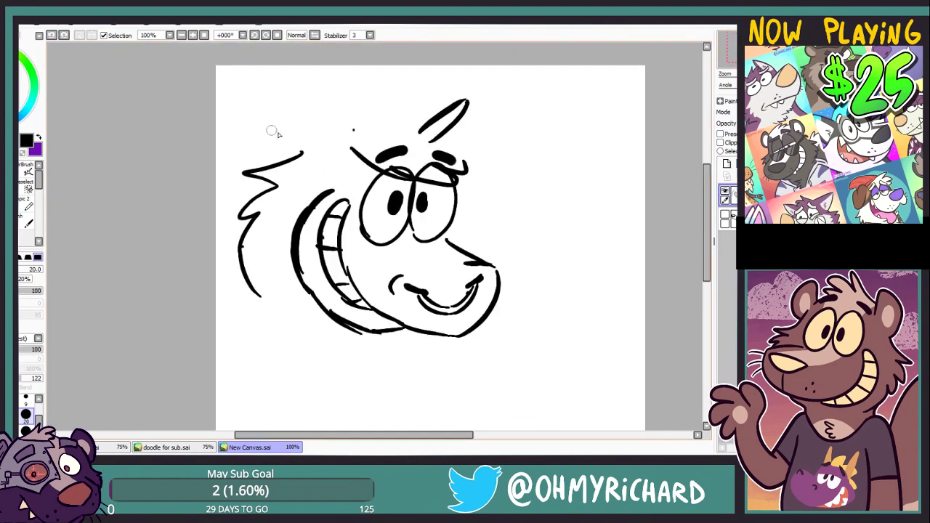
{"action": "mouse_move", "coordinate": [359, 119]}
{"action": "left_mouse_down"}
{"action": "mouse_move", "coordinate": [295, 114]}
{"action": "mouse_move", "coordinate": [332, 141]}
{"action": "left_mouse_up"}
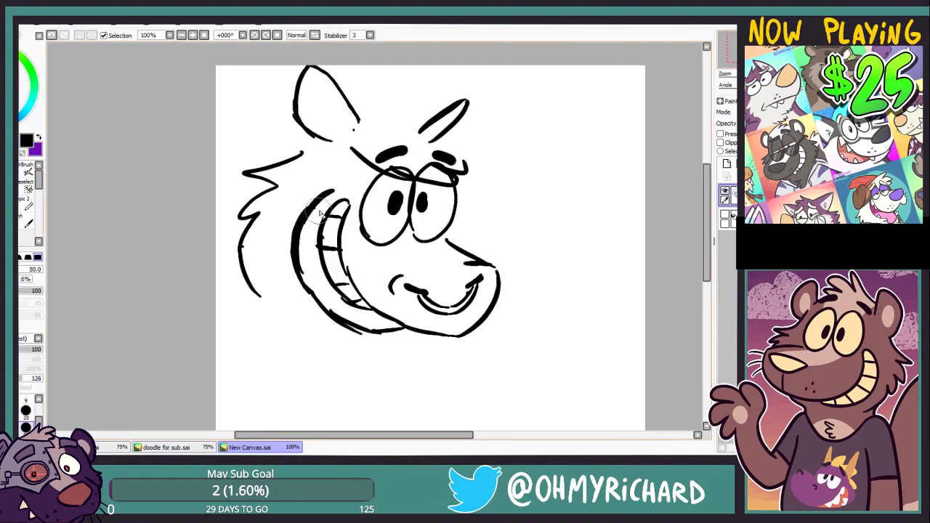
{"action": "mouse_move", "coordinate": [480, 242]}
{"action": "left_mouse_down"}
{"action": "mouse_move", "coordinate": [464, 211]}
{"action": "mouse_move", "coordinate": [462, 250]}
{"action": "left_mouse_up"}
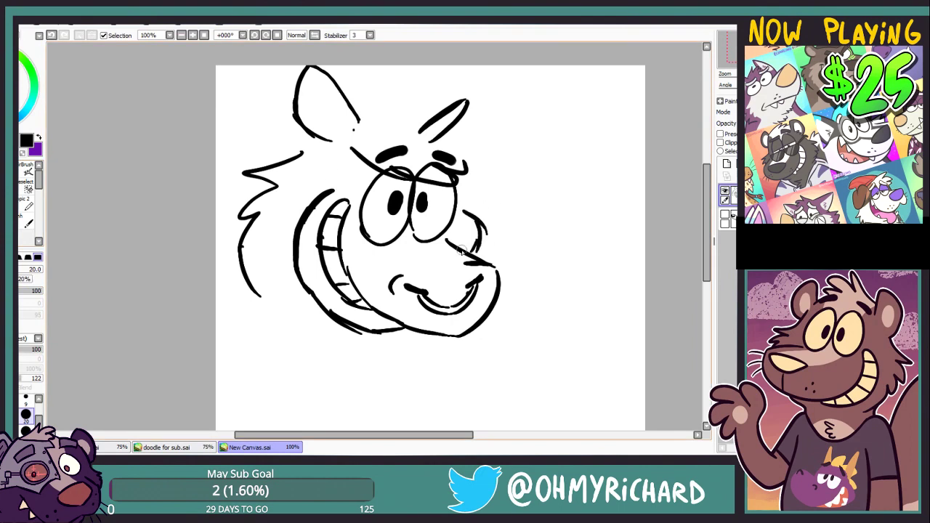
{"action": "key", "text": "e"}
{"action": "mouse_move", "coordinate": [468, 213]}
{"action": "left_mouse_down"}
{"action": "mouse_move", "coordinate": [484, 231]}
{"action": "mouse_move", "coordinate": [472, 247]}
{"action": "mouse_move", "coordinate": [463, 222]}
{"action": "mouse_move", "coordinate": [472, 251]}
{"action": "left_mouse_up"}
{"action": "key", "text": "n"}
{"action": "key", "text": "e"}
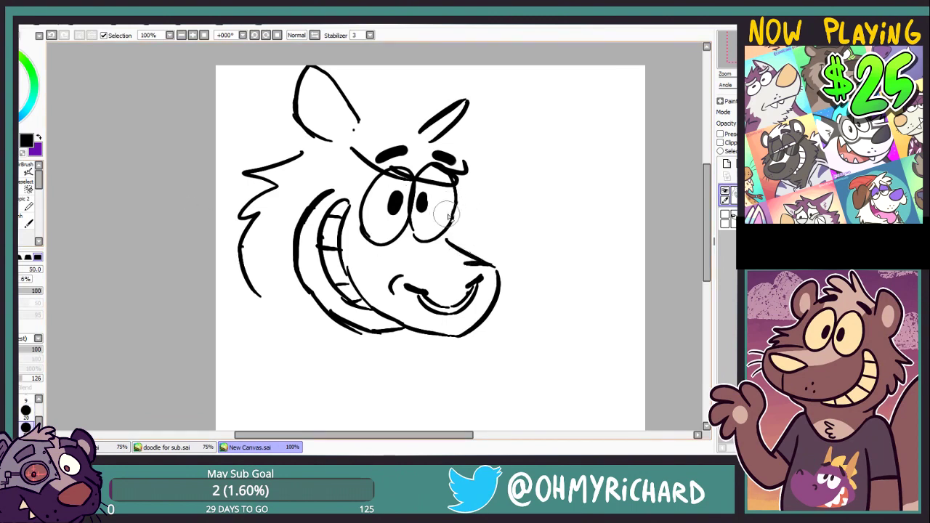
Lasso the grin and jaw, rotate and shift them slightly away from the eyes, and erase the lower tooth lines.
{"action": "key", "text": "n"}
{"action": "key", "text": "l"}
{"action": "mouse_move", "coordinate": [403, 334]}
{"action": "left_mouse_down"}
{"action": "mouse_move", "coordinate": [365, 264]}
{"action": "mouse_move", "coordinate": [283, 283]}
{"action": "mouse_move", "coordinate": [404, 337]}
{"action": "mouse_move", "coordinate": [434, 332]}
{"action": "left_mouse_up"}
{"action": "left_click", "coordinate": [62, 25]}
{"action": "left_click", "coordinate": [71, 209]}
{"action": "left_click_drag", "start_coordinate": [380, 296], "coordinate": [372, 303]}
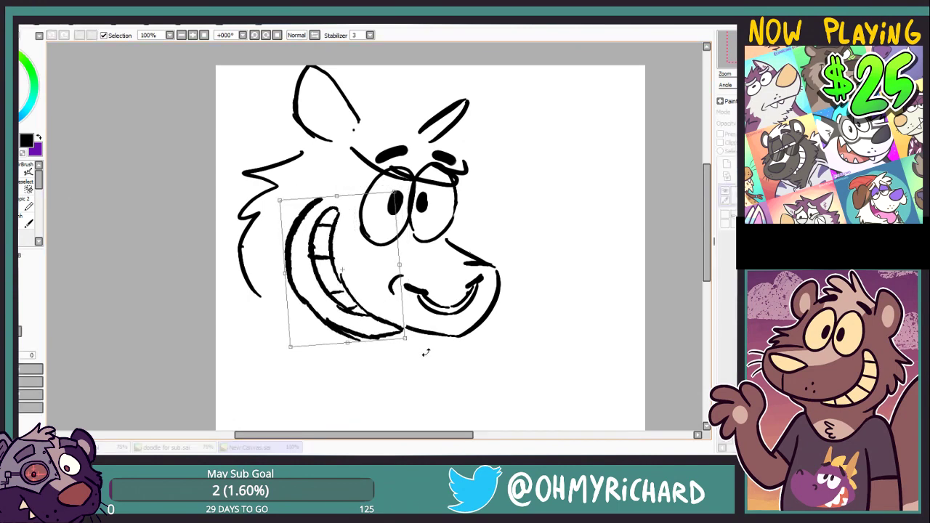
{"action": "key", "text": "Return"}
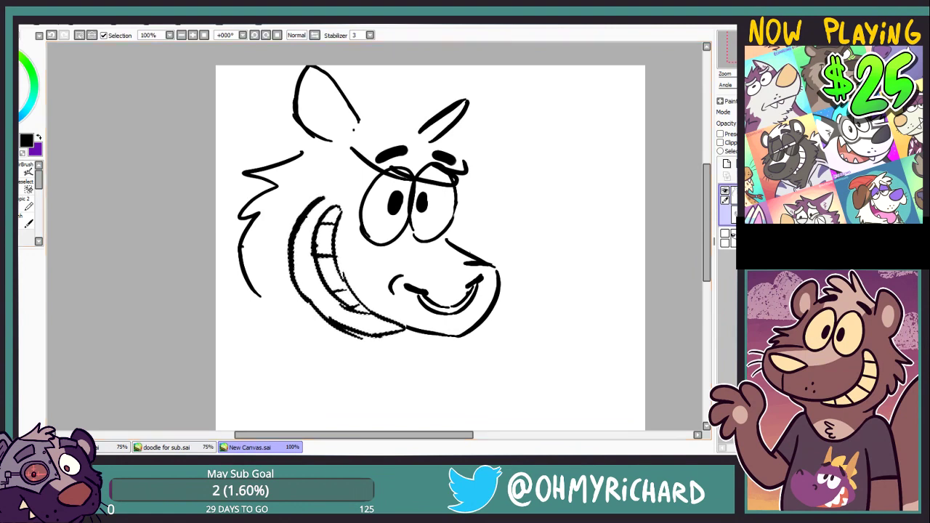
{"action": "key", "text": "ctrl+d"}
{"action": "key", "text": "e"}
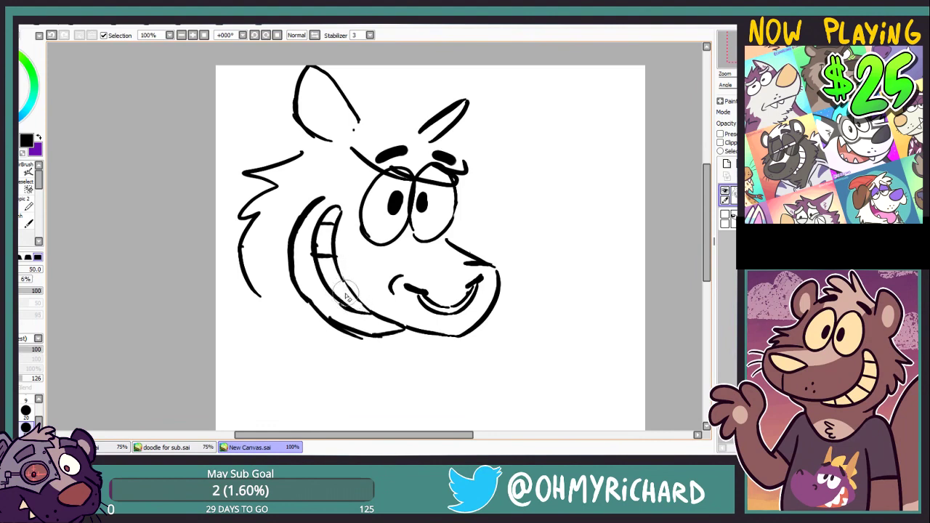
Lasso the near ear, move it outward and lower, and redraw its base where it meets the head.
{"action": "left_click", "coordinate": [22, 208]}
{"action": "key", "text": "l"}
{"action": "mouse_move", "coordinate": [319, 149]}
{"action": "left_mouse_down"}
{"action": "mouse_move", "coordinate": [343, 71]}
{"action": "mouse_move", "coordinate": [319, 148]}
{"action": "left_mouse_up"}
{"action": "mouse_move", "coordinate": [330, 136]}
{"action": "left_mouse_down"}
{"action": "mouse_move", "coordinate": [311, 122]}
{"action": "mouse_move", "coordinate": [318, 150]}
{"action": "left_mouse_up"}
{"action": "key", "text": "ctrl+d"}
{"action": "key", "text": "e"}
{"action": "key", "text": "n"}
{"action": "left_click_drag", "start_coordinate": [337, 145], "coordinate": [309, 157]}
Draw the tufted crown between the ears, the furry far side of the face, and the cheek crease above the grin.
{"action": "left_click_drag", "start_coordinate": [337, 117], "coordinate": [402, 106]}
{"action": "left_click_drag", "start_coordinate": [377, 120], "coordinate": [437, 110]}
{"action": "key", "text": "ctrl+z"}
{"action": "key", "text": "ctrl+z"}
{"action": "left_click_drag", "start_coordinate": [336, 116], "coordinate": [407, 103]}
{"action": "mouse_move", "coordinate": [386, 112]}
{"action": "left_mouse_down"}
{"action": "mouse_move", "coordinate": [442, 111]}
{"action": "mouse_move", "coordinate": [473, 155]}
{"action": "mouse_move", "coordinate": [499, 271]}
{"action": "left_mouse_up"}
{"action": "left_click_drag", "start_coordinate": [456, 209], "coordinate": [477, 263]}
{"action": "left_click_drag", "start_coordinate": [311, 199], "coordinate": [343, 193]}
{"action": "left_click_drag", "start_coordinate": [352, 164], "coordinate": [326, 188]}
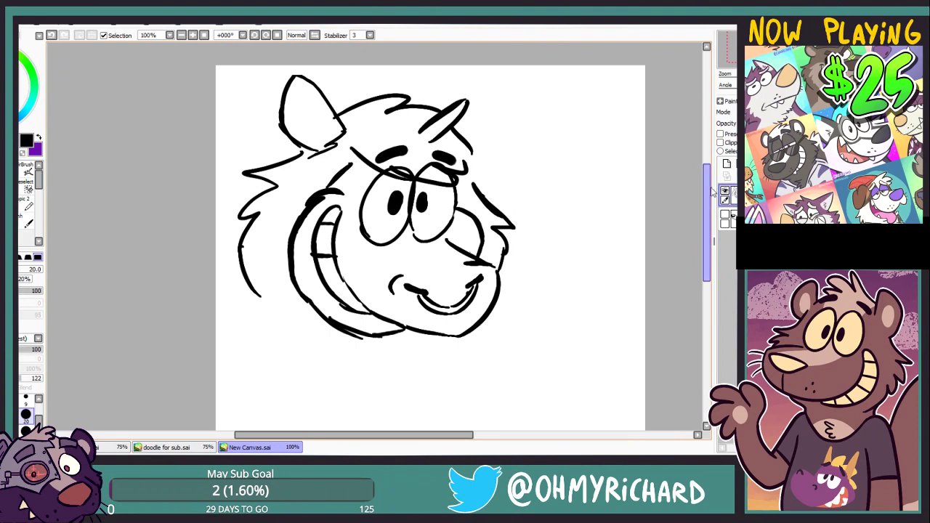
Draw a raised open hand with spread fingers beside the snout on a new layer.
{"action": "left_click", "coordinate": [727, 164]}
{"action": "mouse_move", "coordinate": [513, 263]}
{"action": "left_mouse_down"}
{"action": "mouse_move", "coordinate": [557, 234]}
{"action": "mouse_move", "coordinate": [566, 275]}
{"action": "left_mouse_up"}
{"action": "key", "text": "ctrl+z"}
{"action": "key", "text": "ctrl+z"}
{"action": "key", "text": "ctrl+z"}
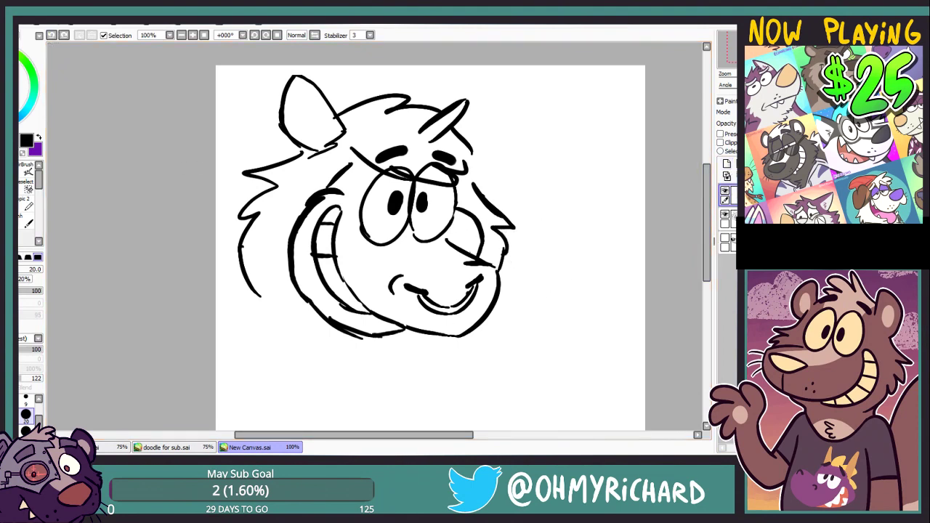
{"action": "left_click_drag", "start_coordinate": [638, 152], "coordinate": [558, 146]}
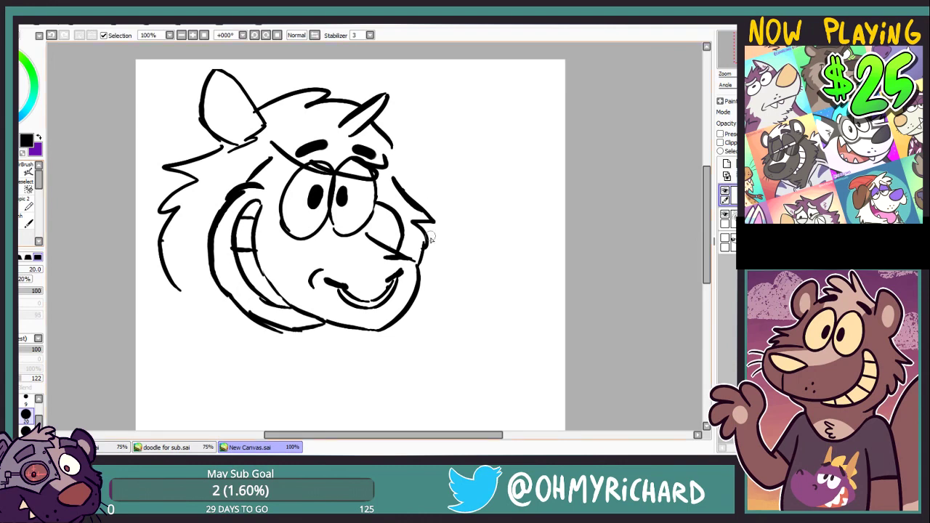
{"action": "left_click_drag", "start_coordinate": [432, 219], "coordinate": [440, 216]}
{"action": "mouse_move", "coordinate": [439, 212]}
{"action": "left_mouse_down"}
{"action": "mouse_move", "coordinate": [462, 202]}
{"action": "mouse_move", "coordinate": [485, 216]}
{"action": "left_mouse_up"}
{"action": "left_click_drag", "start_coordinate": [494, 216], "coordinate": [462, 259]}
Erase the cheek fur lines that overlap the raised hand on the head layer.
{"action": "left_click", "coordinate": [733, 218]}
{"action": "key", "text": "e"}
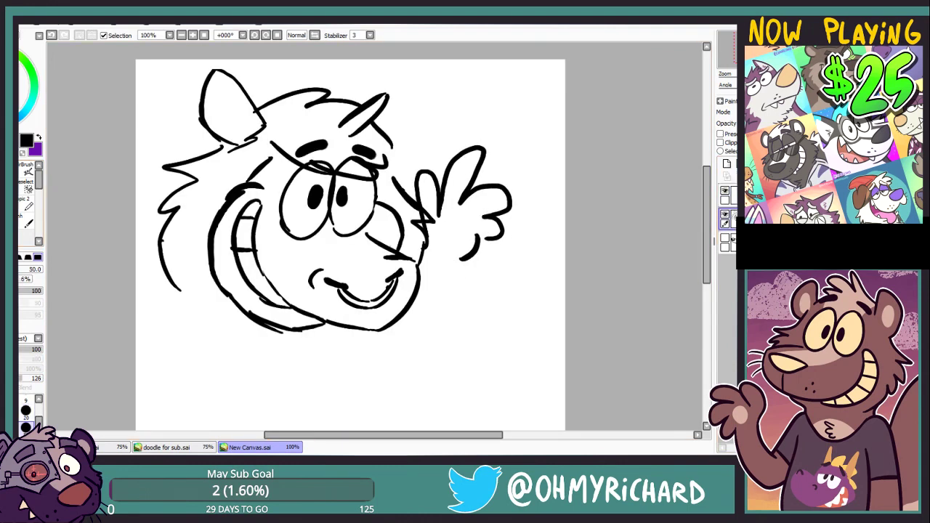
{"action": "left_click_drag", "start_coordinate": [432, 212], "coordinate": [435, 224]}
{"action": "left_click", "coordinate": [729, 194]}
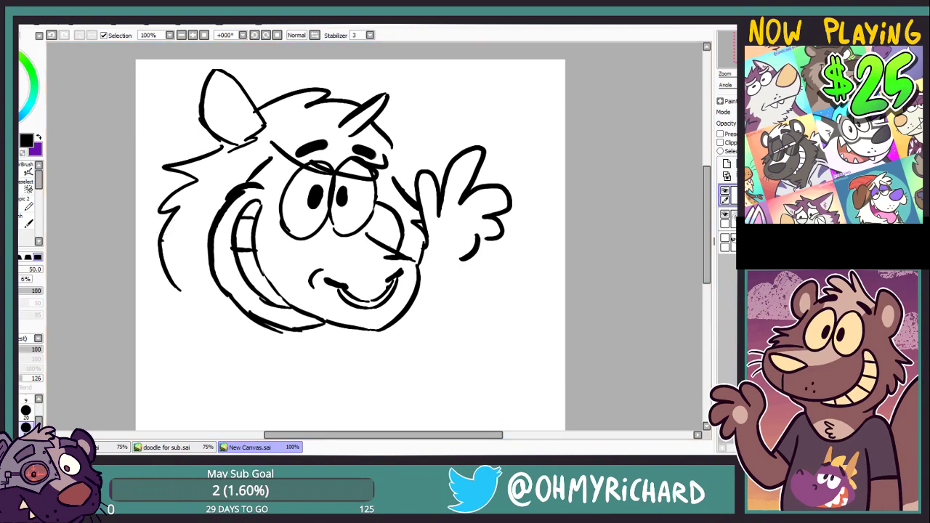
Extend the fur on the head layer down the near cheek and under the chin in jagged tufts.
{"action": "key", "text": "n"}
{"action": "left_click", "coordinate": [732, 218]}
{"action": "left_click_drag", "start_coordinate": [178, 287], "coordinate": [216, 345]}
{"action": "left_click_drag", "start_coordinate": [209, 317], "coordinate": [287, 382]}
{"action": "left_click_drag", "start_coordinate": [287, 383], "coordinate": [316, 372]}
{"action": "left_click_drag", "start_coordinate": [317, 371], "coordinate": [352, 353]}
{"action": "mouse_move", "coordinate": [349, 367]}
{"action": "left_mouse_down"}
{"action": "mouse_move", "coordinate": [388, 329]}
{"action": "mouse_move", "coordinate": [419, 255]}
{"action": "left_mouse_up"}
Draw the near shoulder and the inner line of the hanging arm below the neck fur.
{"action": "left_click_drag", "start_coordinate": [206, 219], "coordinate": [179, 384]}
{"action": "left_click_drag", "start_coordinate": [252, 307], "coordinate": [243, 409]}
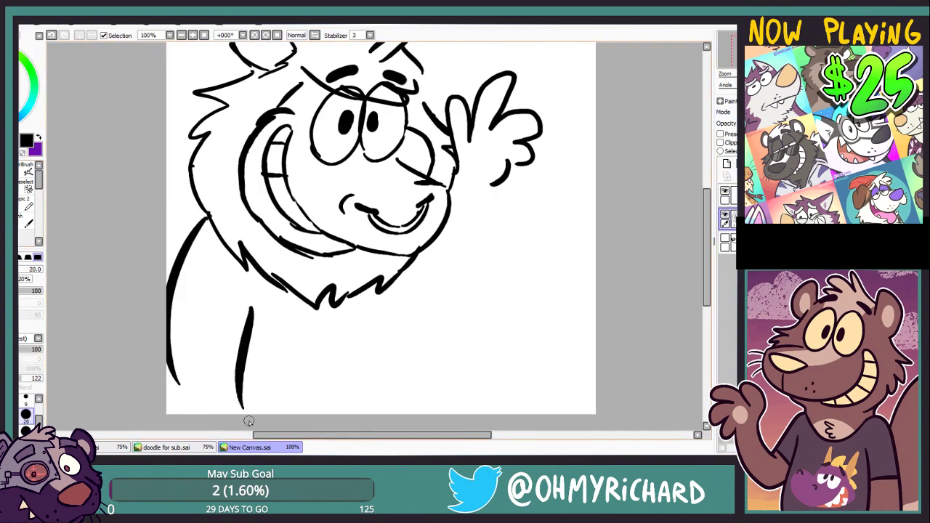
{"action": "left_click_drag", "start_coordinate": [493, 188], "coordinate": [464, 341]}
{"action": "key", "text": "ctrl+z"}
Lasso the raised hand on its layer, move it lower and enlarge it, and clear the selection.
{"action": "key", "text": "l"}
{"action": "left_click", "coordinate": [729, 195]}
{"action": "left_click_drag", "start_coordinate": [500, 201], "coordinate": [473, 190]}
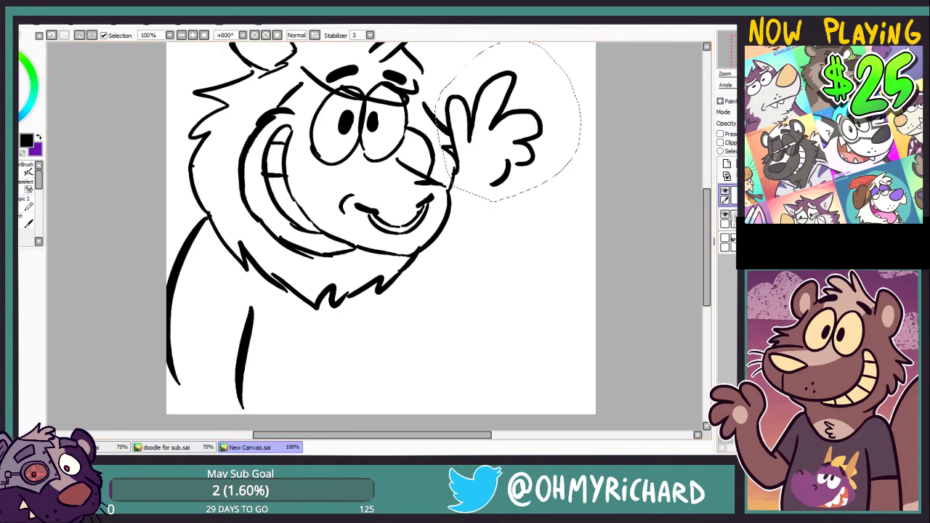
{"action": "key", "text": "ctrl+t"}
{"action": "mouse_move", "coordinate": [489, 138]}
{"action": "left_mouse_down"}
{"action": "mouse_move", "coordinate": [498, 196]}
{"action": "mouse_move", "coordinate": [492, 168]}
{"action": "left_mouse_up"}
{"action": "left_click_drag", "start_coordinate": [544, 216], "coordinate": [564, 245]}
{"action": "left_click_drag", "start_coordinate": [516, 226], "coordinate": [521, 223]}
{"action": "key", "text": "Return"}
{"action": "key", "text": "ctrl+d"}
Draw the raised arm's wrist, forearm and elbow under the hand, and the far side of the torso.
{"action": "left_click", "coordinate": [11, 172]}
{"action": "left_click_drag", "start_coordinate": [423, 295], "coordinate": [432, 414]}
{"action": "key", "text": "ctrl+z"}
{"action": "left_click_drag", "start_coordinate": [498, 246], "coordinate": [440, 358]}
{"action": "key", "text": "ctrl+z"}
{"action": "mouse_move", "coordinate": [465, 213]}
{"action": "left_mouse_down"}
{"action": "mouse_move", "coordinate": [433, 305]}
{"action": "mouse_move", "coordinate": [436, 288]}
{"action": "left_mouse_up"}
{"action": "key", "text": "ctrl+z"}
{"action": "left_click_drag", "start_coordinate": [436, 237], "coordinate": [444, 259]}
{"action": "left_click_drag", "start_coordinate": [445, 311], "coordinate": [387, 324]}
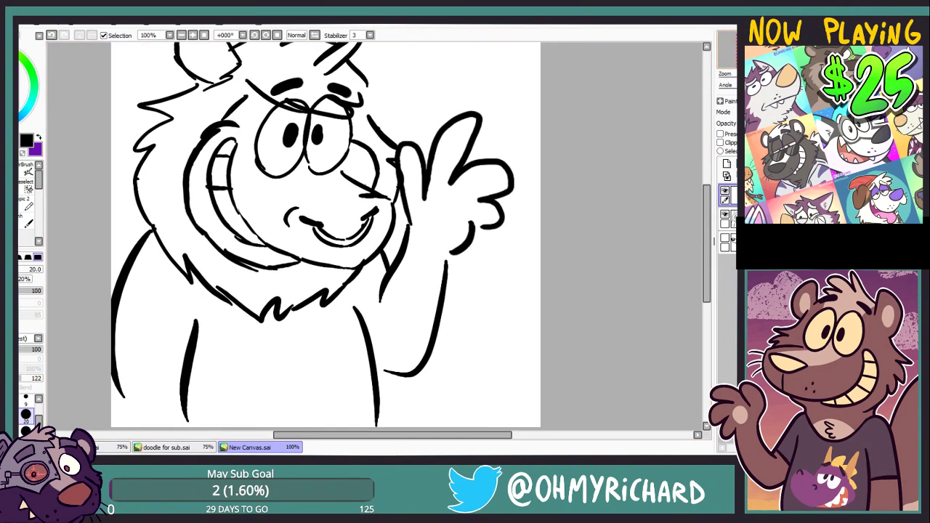
{"action": "scroll", "coordinate": [544, 153], "scroll_direction": "down", "scroll_amount": 1}
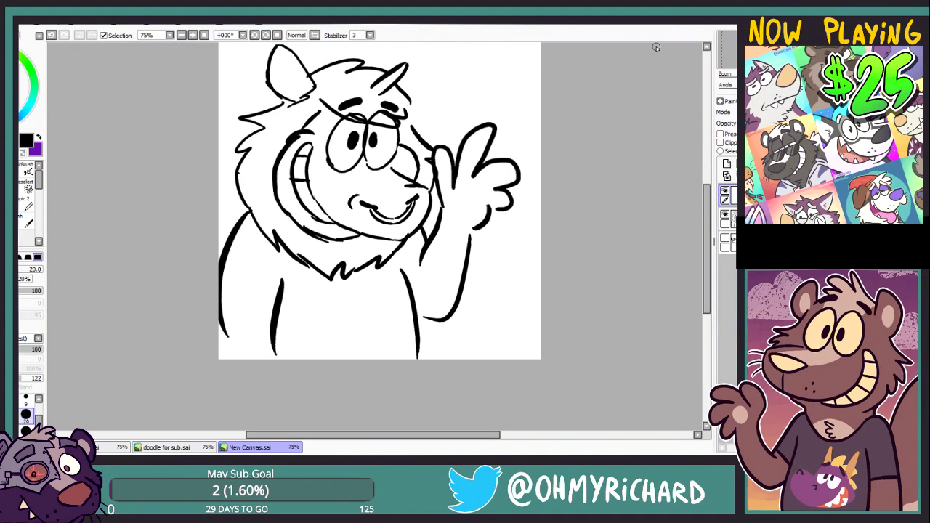
{"action": "left_click_drag", "start_coordinate": [436, 189], "coordinate": [453, 241]}
{"action": "key", "text": "ctrl+z"}
Create a layer folder and move the hand and head layers into it.
{"action": "left_click", "coordinate": [752, 164]}
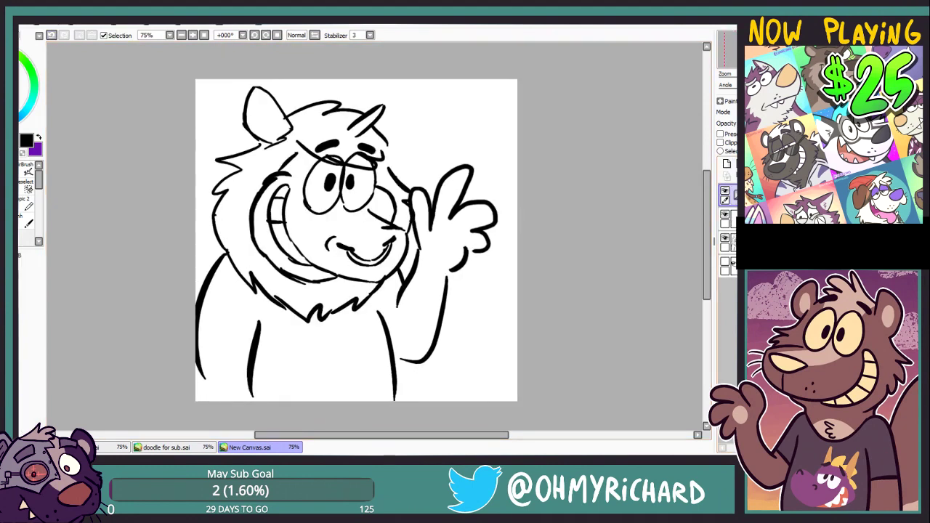
{"action": "left_click_drag", "start_coordinate": [752, 218], "coordinate": [753, 196]}
{"action": "left_click_drag", "start_coordinate": [752, 243], "coordinate": [752, 226]}
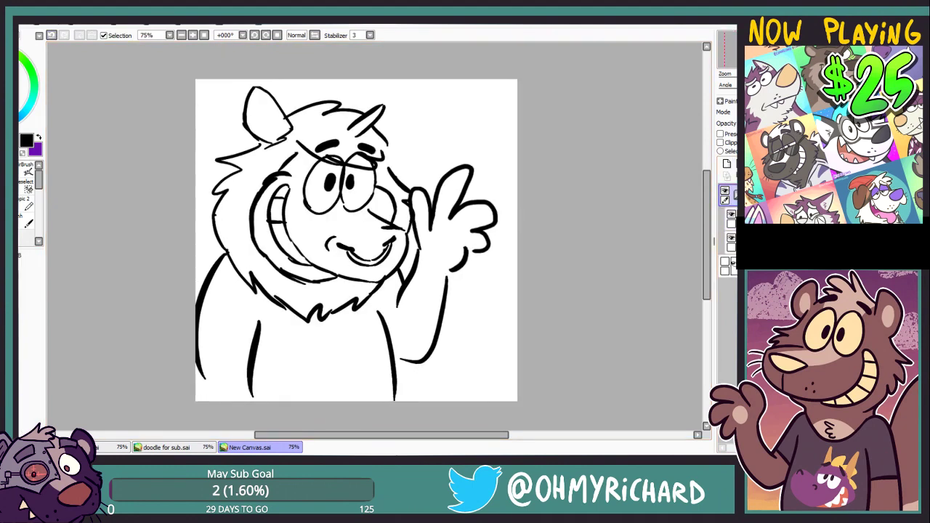
Shift the folder's line art about 20 px to the right and complete the hanging arm's outer line to the canvas edge.
{"action": "left_click_drag", "start_coordinate": [379, 249], "coordinate": [397, 247]}
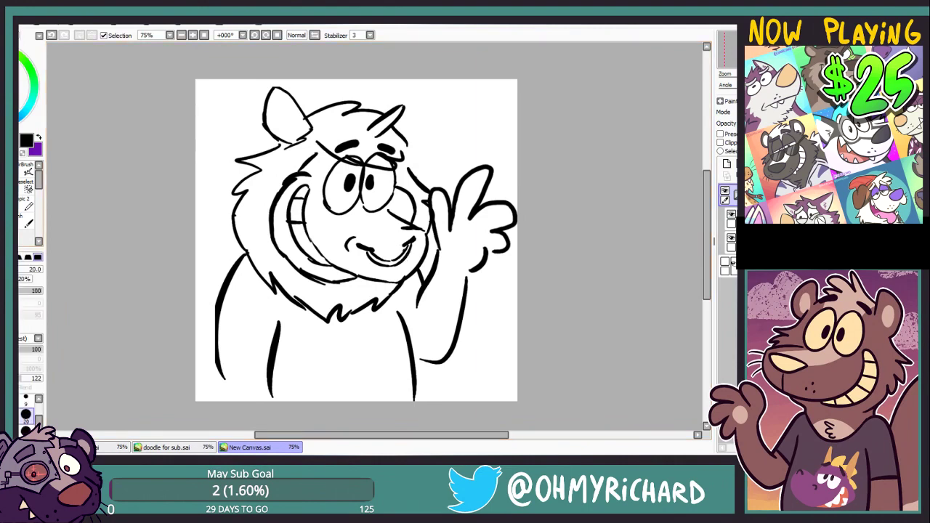
{"action": "left_click_drag", "start_coordinate": [232, 347], "coordinate": [223, 304]}
{"action": "left_click", "coordinate": [731, 243]}
{"action": "left_click_drag", "start_coordinate": [209, 261], "coordinate": [220, 360]}
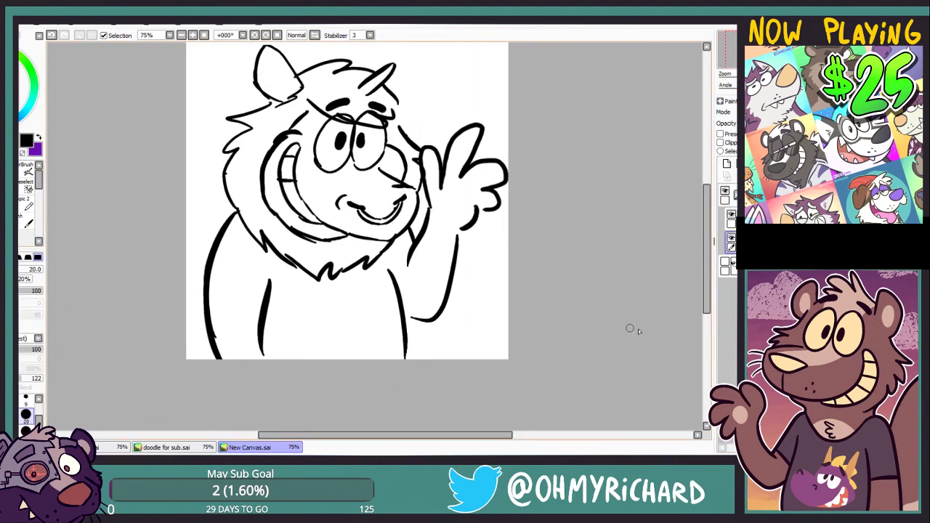
Draw the far ear beside the horn, undoing and redrawing its strokes.
{"action": "left_click_drag", "start_coordinate": [400, 105], "coordinate": [410, 123]}
{"action": "left_click_drag", "start_coordinate": [412, 78], "coordinate": [445, 135]}
{"action": "key", "text": "ctrl+z"}
{"action": "key", "text": "ctrl+z"}
{"action": "mouse_move", "coordinate": [411, 122]}
{"action": "left_mouse_down"}
{"action": "mouse_move", "coordinate": [445, 127]}
{"action": "mouse_move", "coordinate": [435, 149]}
{"action": "left_mouse_up"}
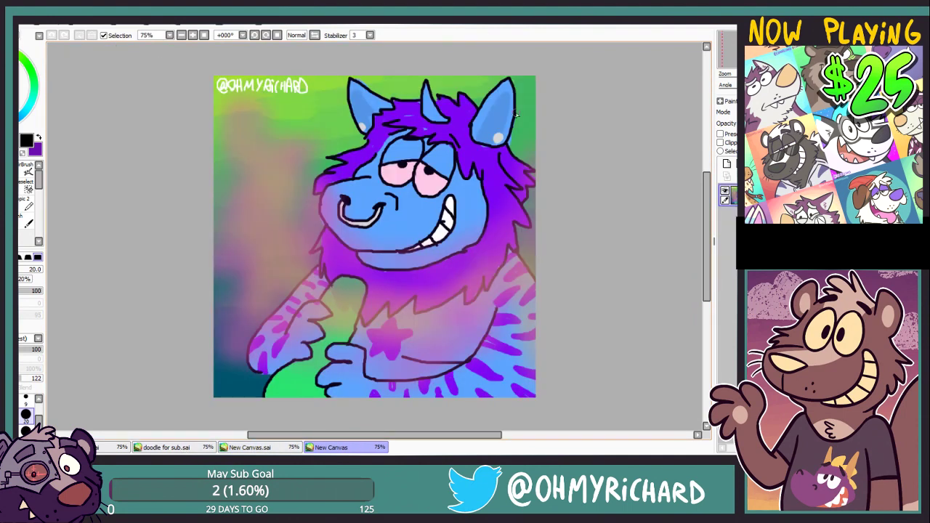
Sample the light blue from the reference drawing and fill the whole figure with it on a new layer beneath the line art.
{"action": "right_click", "coordinate": [426, 160]}
{"action": "left_click", "coordinate": [259, 448]}
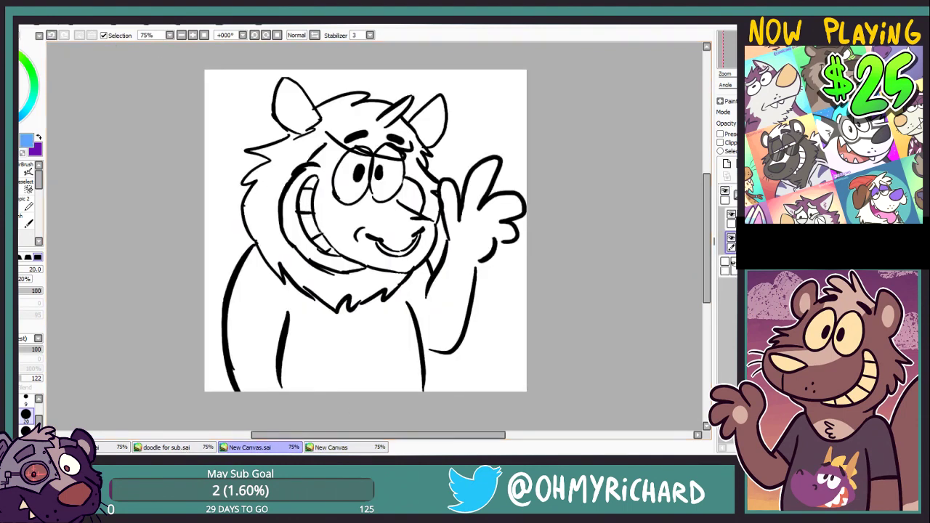
{"action": "left_click", "coordinate": [727, 166]}
{"action": "left_click", "coordinate": [736, 267]}
{"action": "left_click_drag", "start_coordinate": [253, 151], "coordinate": [299, 134]}
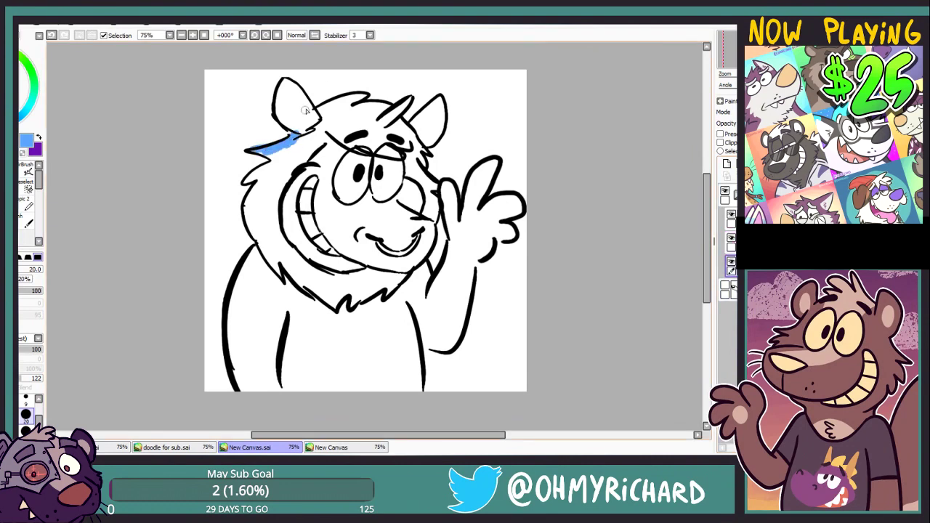
{"action": "mouse_move", "coordinate": [291, 83]}
{"action": "left_mouse_down"}
{"action": "mouse_move", "coordinate": [279, 111]}
{"action": "mouse_move", "coordinate": [306, 105]}
{"action": "mouse_move", "coordinate": [311, 129]}
{"action": "mouse_move", "coordinate": [248, 189]}
{"action": "mouse_move", "coordinate": [250, 234]}
{"action": "mouse_move", "coordinate": [233, 309]}
{"action": "mouse_move", "coordinate": [242, 391]}
{"action": "left_mouse_up"}
{"action": "mouse_move", "coordinate": [423, 265]}
{"action": "left_mouse_down"}
{"action": "mouse_move", "coordinate": [426, 274]}
{"action": "mouse_move", "coordinate": [432, 195]}
{"action": "mouse_move", "coordinate": [414, 160]}
{"action": "mouse_move", "coordinate": [441, 100]}
{"action": "mouse_move", "coordinate": [411, 134]}
{"action": "mouse_move", "coordinate": [390, 118]}
{"action": "mouse_move", "coordinate": [412, 97]}
{"action": "mouse_move", "coordinate": [345, 98]}
{"action": "mouse_move", "coordinate": [314, 118]}
{"action": "left_mouse_up"}
{"action": "mouse_move", "coordinate": [412, 338]}
{"action": "left_mouse_down"}
{"action": "mouse_move", "coordinate": [447, 349]}
{"action": "mouse_move", "coordinate": [476, 240]}
{"action": "mouse_move", "coordinate": [509, 240]}
{"action": "mouse_move", "coordinate": [502, 222]}
{"action": "mouse_move", "coordinate": [518, 200]}
{"action": "mouse_move", "coordinate": [486, 166]}
{"action": "mouse_move", "coordinate": [448, 183]}
{"action": "mouse_move", "coordinate": [450, 243]}
{"action": "mouse_move", "coordinate": [420, 389]}
{"action": "left_mouse_up"}
{"action": "key", "text": "g"}
{"action": "left_click", "coordinate": [320, 330]}
Sample the reference's purple and paint the hair and mane around the face, keeping within the blue fill.
{"action": "left_click", "coordinate": [331, 448]}
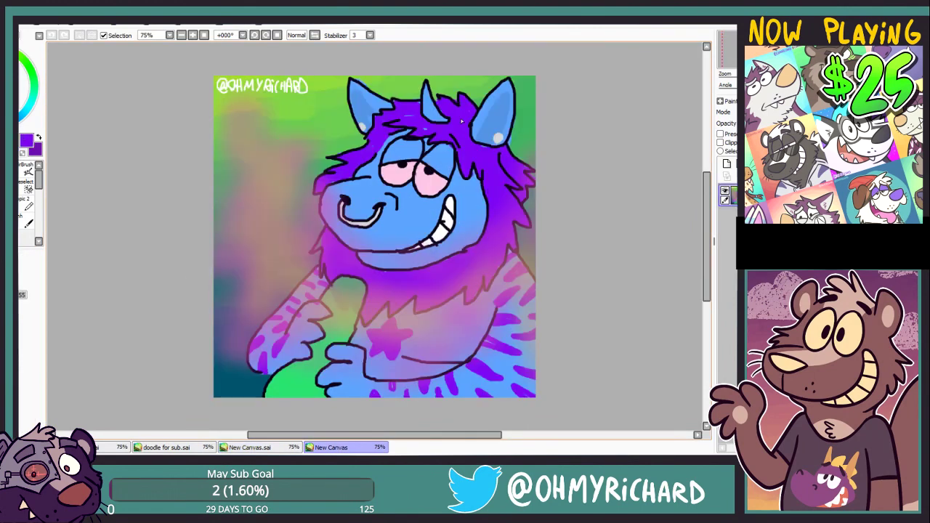
{"action": "left_click", "coordinate": [251, 447]}
{"action": "key", "text": "n"}
{"action": "mouse_move", "coordinate": [318, 110]}
{"action": "left_mouse_down"}
{"action": "mouse_move", "coordinate": [330, 125]}
{"action": "mouse_move", "coordinate": [358, 109]}
{"action": "mouse_move", "coordinate": [396, 125]}
{"action": "mouse_move", "coordinate": [437, 206]}
{"action": "left_mouse_up"}
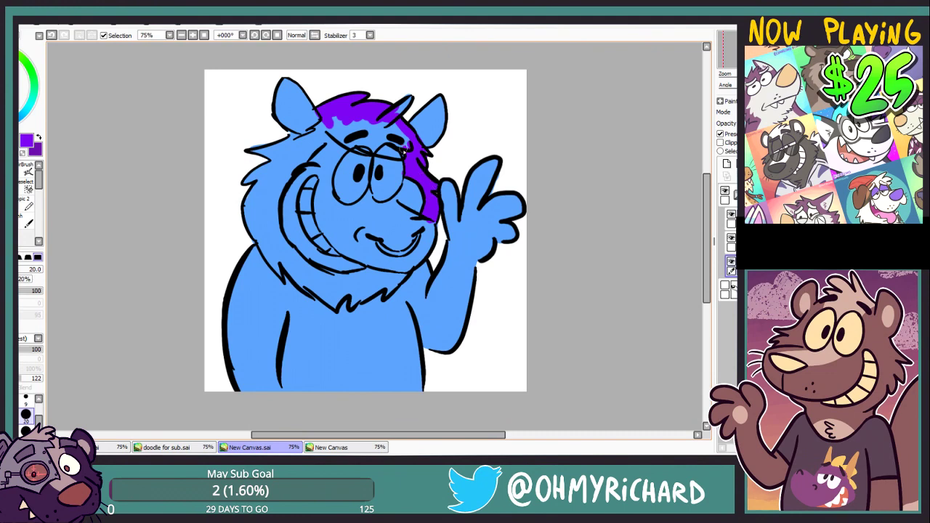
{"action": "mouse_move", "coordinate": [339, 138]}
{"action": "left_mouse_down"}
{"action": "mouse_move", "coordinate": [400, 146]}
{"action": "mouse_move", "coordinate": [302, 161]}
{"action": "mouse_move", "coordinate": [294, 258]}
{"action": "mouse_move", "coordinate": [363, 276]}
{"action": "mouse_move", "coordinate": [403, 273]}
{"action": "mouse_move", "coordinate": [353, 304]}
{"action": "mouse_move", "coordinate": [331, 306]}
{"action": "mouse_move", "coordinate": [305, 289]}
{"action": "left_mouse_up"}
{"action": "mouse_move", "coordinate": [255, 235]}
{"action": "left_mouse_down"}
{"action": "mouse_move", "coordinate": [248, 207]}
{"action": "mouse_move", "coordinate": [276, 142]}
{"action": "mouse_move", "coordinate": [335, 118]}
{"action": "left_mouse_up"}
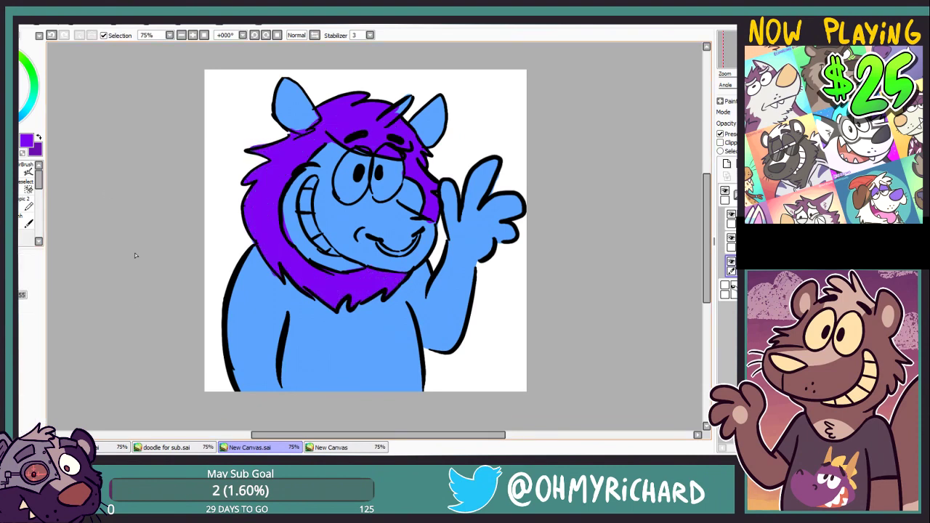
Check the reference and try painting purple stripes on the hanging arm and the raised forearm.
{"action": "left_click", "coordinate": [335, 447]}
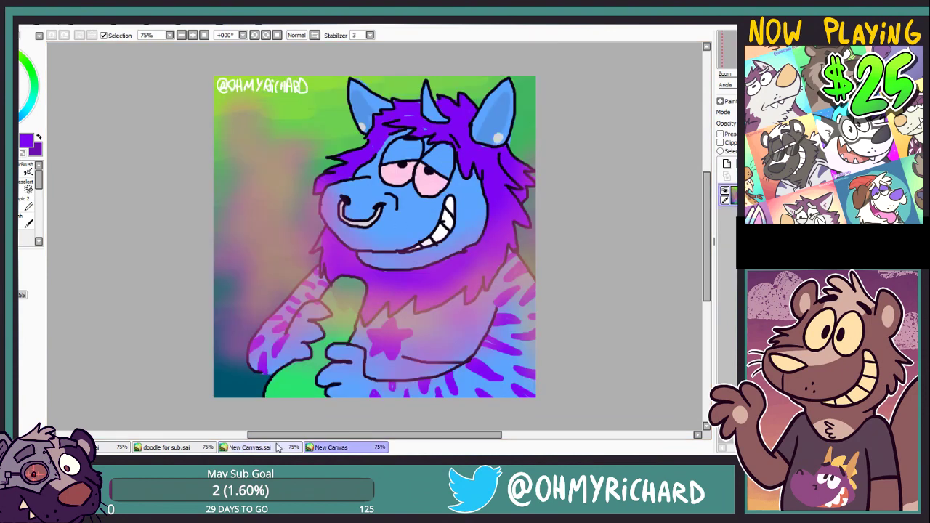
{"action": "left_click", "coordinate": [279, 447]}
{"action": "left_click_drag", "start_coordinate": [255, 307], "coordinate": [260, 247]}
{"action": "left_click_drag", "start_coordinate": [247, 212], "coordinate": [292, 261]}
{"action": "mouse_move", "coordinate": [236, 246]}
{"action": "left_mouse_down"}
{"action": "mouse_move", "coordinate": [260, 265]}
{"action": "mouse_move", "coordinate": [254, 298]}
{"action": "mouse_move", "coordinate": [264, 317]}
{"action": "left_mouse_up"}
{"action": "left_click_drag", "start_coordinate": [246, 330], "coordinate": [281, 330]}
{"action": "left_click_drag", "start_coordinate": [449, 204], "coordinate": [460, 220]}
{"action": "left_click_drag", "start_coordinate": [459, 235], "coordinate": [472, 248]}
{"action": "left_click_drag", "start_coordinate": [434, 224], "coordinate": [467, 283]}
{"action": "left_click_drag", "start_coordinate": [429, 235], "coordinate": [433, 262]}
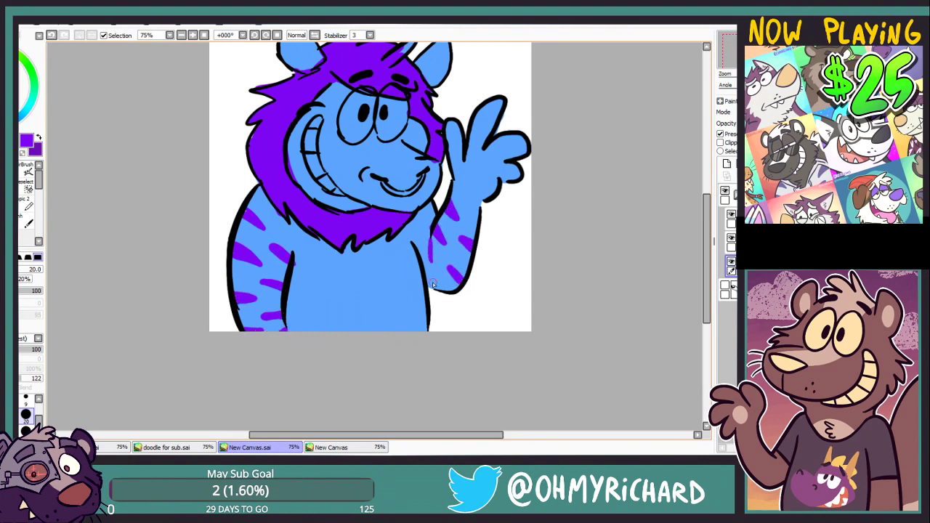
Undo all the purple stripes on both arms.
{"action": "key", "text": "ctrl+z"}
{"action": "key", "text": "ctrl+z"}
{"action": "key", "text": "ctrl+z"}
{"action": "key", "text": "ctrl+z"}
{"action": "key", "text": "ctrl+z"}
{"action": "key", "text": "ctrl+z"}
{"action": "key", "text": "ctrl+z"}
{"action": "key", "text": "ctrl+z"}
{"action": "key", "text": "ctrl+z"}
{"action": "key", "text": "ctrl+z"}
{"action": "key", "text": "ctrl+z"}
{"action": "key", "text": "ctrl+z"}
{"action": "key", "text": "ctrl+z"}
{"action": "key", "text": "ctrl+z"}
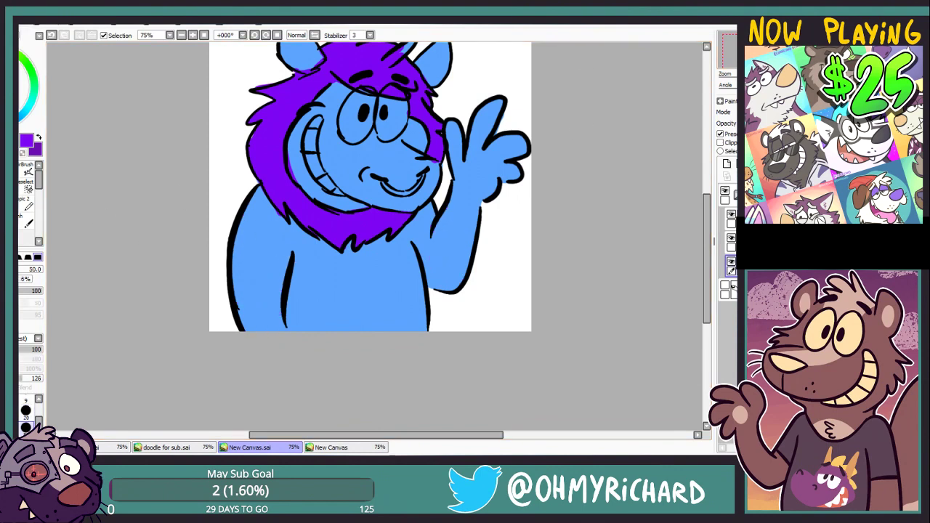
Paint tapered purple stripes down the hanging arm and on the raised forearm, undoing the unwanted stroke.
{"action": "key", "text": "n"}
{"action": "mouse_move", "coordinate": [634, 44]}
{"action": "left_mouse_down"}
{"action": "mouse_move", "coordinate": [695, 71]}
{"action": "mouse_move", "coordinate": [665, 44]}
{"action": "left_mouse_up"}
{"action": "left_click_drag", "start_coordinate": [279, 183], "coordinate": [303, 212]}
{"action": "left_click_drag", "start_coordinate": [279, 187], "coordinate": [322, 247]}
{"action": "mouse_move", "coordinate": [268, 210]}
{"action": "left_mouse_down"}
{"action": "mouse_move", "coordinate": [292, 241]}
{"action": "mouse_move", "coordinate": [263, 229]}
{"action": "mouse_move", "coordinate": [311, 272]}
{"action": "left_mouse_up"}
{"action": "mouse_move", "coordinate": [257, 250]}
{"action": "left_mouse_down"}
{"action": "mouse_move", "coordinate": [299, 283]}
{"action": "mouse_move", "coordinate": [272, 293]}
{"action": "mouse_move", "coordinate": [313, 313]}
{"action": "mouse_move", "coordinate": [286, 317]}
{"action": "left_mouse_up"}
{"action": "mouse_move", "coordinate": [480, 178]}
{"action": "left_mouse_down"}
{"action": "mouse_move", "coordinate": [503, 182]}
{"action": "mouse_move", "coordinate": [493, 203]}
{"action": "mouse_move", "coordinate": [467, 204]}
{"action": "mouse_move", "coordinate": [500, 228]}
{"action": "mouse_move", "coordinate": [460, 231]}
{"action": "left_mouse_up"}
{"action": "key", "text": "ctrl+z"}
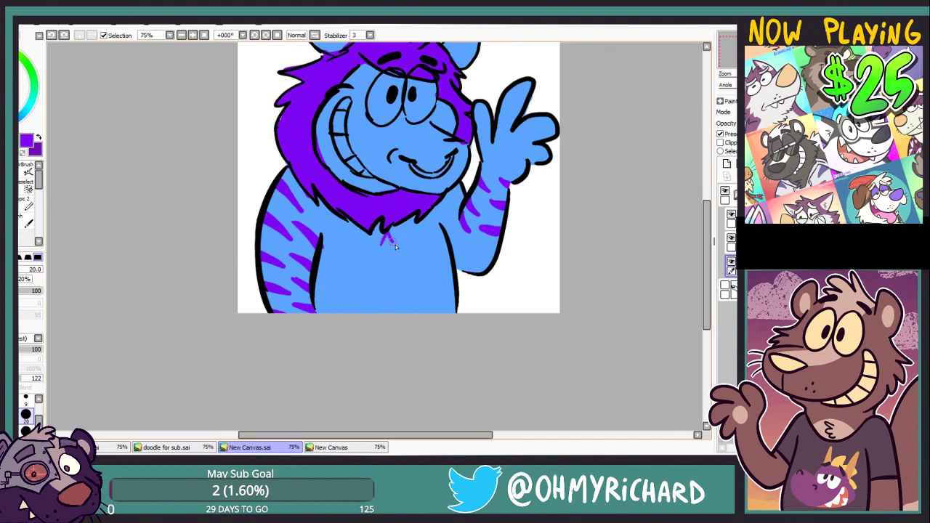
Paint a purple star on the chest below the mane and add stripes to the raised arm's elbow and upper arm.
{"action": "mouse_move", "coordinate": [394, 243]}
{"action": "left_mouse_down"}
{"action": "mouse_move", "coordinate": [379, 261]}
{"action": "mouse_move", "coordinate": [403, 259]}
{"action": "mouse_move", "coordinate": [400, 244]}
{"action": "mouse_move", "coordinate": [377, 247]}
{"action": "mouse_move", "coordinate": [374, 269]}
{"action": "mouse_move", "coordinate": [411, 248]}
{"action": "left_mouse_up"}
{"action": "left_click_drag", "start_coordinate": [482, 256], "coordinate": [450, 214]}
{"action": "mouse_move", "coordinate": [453, 219]}
{"action": "left_mouse_down"}
{"action": "mouse_move", "coordinate": [446, 210]}
{"action": "mouse_move", "coordinate": [457, 221]}
{"action": "mouse_move", "coordinate": [426, 227]}
{"action": "left_mouse_up"}
{"action": "mouse_move", "coordinate": [428, 156]}
{"action": "left_mouse_down"}
{"action": "mouse_move", "coordinate": [419, 176]}
{"action": "mouse_move", "coordinate": [428, 157]}
{"action": "left_mouse_up"}
{"action": "mouse_move", "coordinate": [417, 189]}
{"action": "left_mouse_down"}
{"action": "mouse_move", "coordinate": [421, 200]}
{"action": "mouse_move", "coordinate": [418, 190]}
{"action": "left_mouse_up"}
{"action": "left_click_drag", "start_coordinate": [425, 146], "coordinate": [422, 154]}
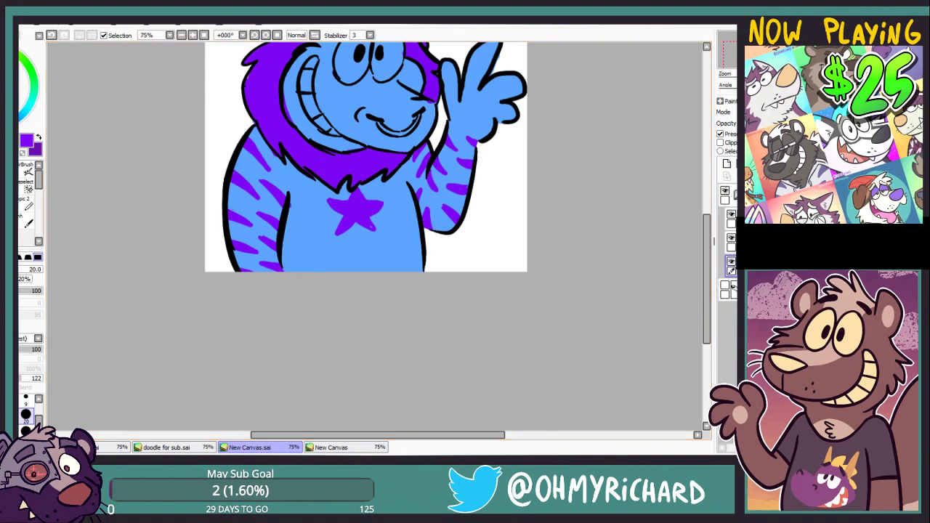
Check the reference and add short purple stripes on the torso beside the hanging arm's inner line.
{"action": "left_click", "coordinate": [342, 448]}
{"action": "left_click", "coordinate": [254, 448]}
{"action": "left_click_drag", "start_coordinate": [298, 213], "coordinate": [279, 267]}
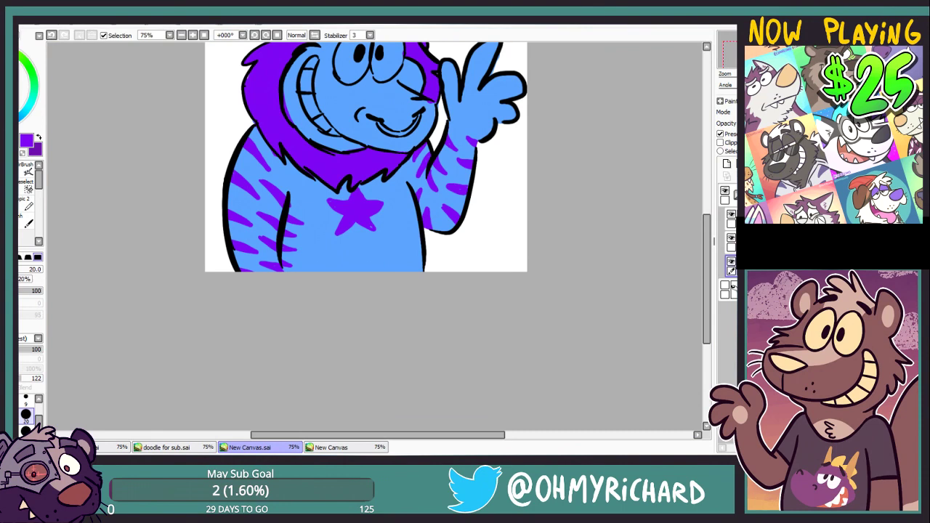
Sample the body's light blue and clean up the colour at the near ear's base and inside the horn.
{"action": "left_click_drag", "start_coordinate": [708, 254], "coordinate": [712, 220]}
{"action": "left_click", "coordinate": [293, 91], "text": "alt"}
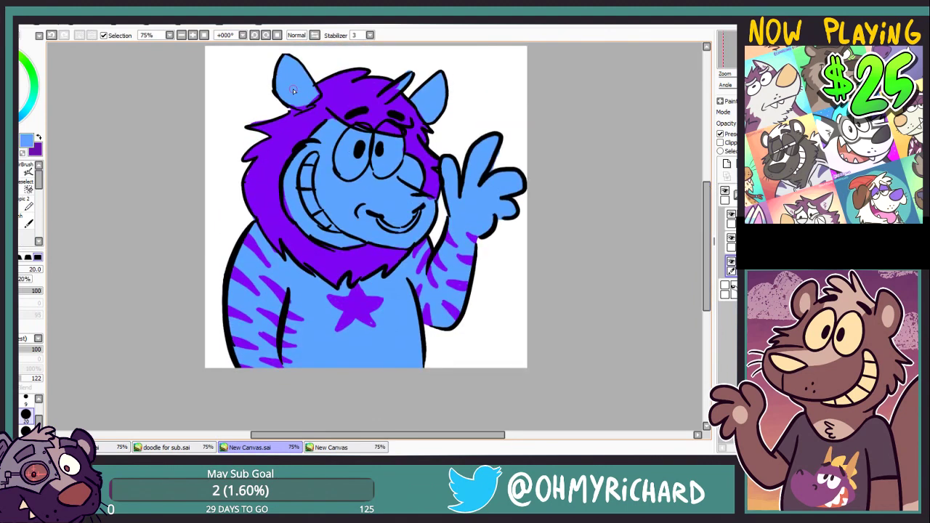
{"action": "left_click_drag", "start_coordinate": [305, 102], "coordinate": [316, 98]}
{"action": "left_click_drag", "start_coordinate": [383, 95], "coordinate": [390, 97]}
Sample the darker ear blue from the reference and shade the inside of both ears.
{"action": "left_click", "coordinate": [347, 447]}
{"action": "left_click", "coordinate": [250, 447]}
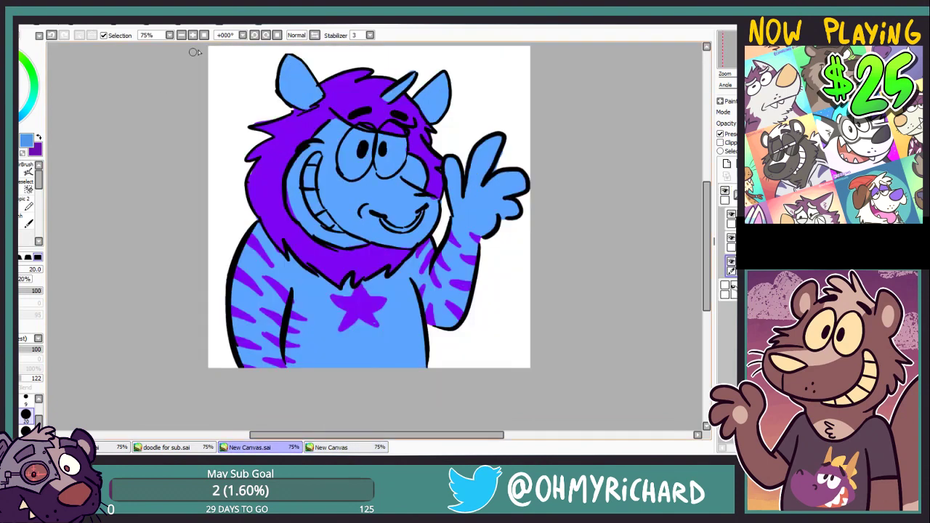
{"action": "mouse_move", "coordinate": [291, 73]}
{"action": "left_mouse_down"}
{"action": "mouse_move", "coordinate": [296, 107]}
{"action": "mouse_move", "coordinate": [311, 103]}
{"action": "left_mouse_up"}
{"action": "mouse_move", "coordinate": [426, 102]}
{"action": "left_mouse_down"}
{"action": "mouse_move", "coordinate": [435, 93]}
{"action": "mouse_move", "coordinate": [430, 115]}
{"action": "left_mouse_up"}
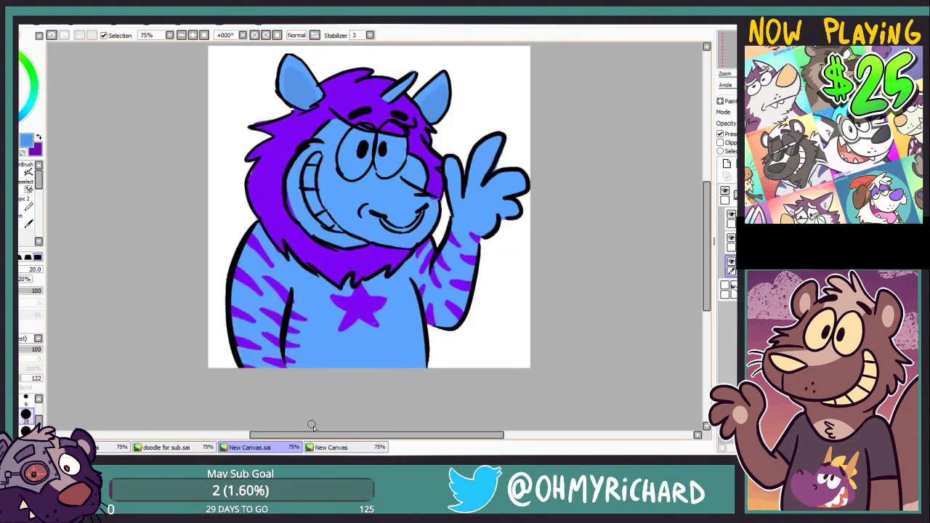
Sample the pale ear-spot colour from the reference and add a small spot at the base of each ear.
{"action": "left_click", "coordinate": [327, 447]}
{"action": "left_click", "coordinate": [271, 447]}
{"action": "left_click", "coordinate": [293, 101]}
{"action": "left_click", "coordinate": [436, 117]}
Paint both eyes and the grinning teeth white.
{"action": "mouse_move", "coordinate": [360, 137]}
{"action": "left_mouse_down"}
{"action": "mouse_move", "coordinate": [366, 163]}
{"action": "mouse_move", "coordinate": [352, 138]}
{"action": "mouse_move", "coordinate": [365, 161]}
{"action": "mouse_move", "coordinate": [337, 169]}
{"action": "left_mouse_up"}
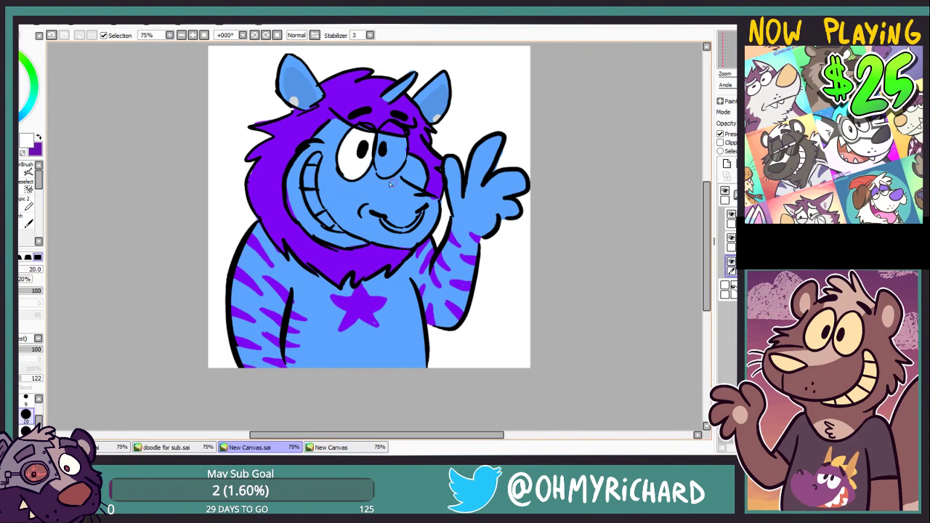
{"action": "mouse_move", "coordinate": [383, 152]}
{"action": "left_mouse_down"}
{"action": "mouse_move", "coordinate": [379, 142]}
{"action": "mouse_move", "coordinate": [384, 173]}
{"action": "mouse_move", "coordinate": [401, 161]}
{"action": "mouse_move", "coordinate": [395, 141]}
{"action": "left_mouse_up"}
{"action": "key", "text": "ctrl+z"}
{"action": "mouse_move", "coordinate": [320, 155]}
{"action": "left_mouse_down"}
{"action": "mouse_move", "coordinate": [309, 202]}
{"action": "mouse_move", "coordinate": [331, 219]}
{"action": "left_mouse_up"}
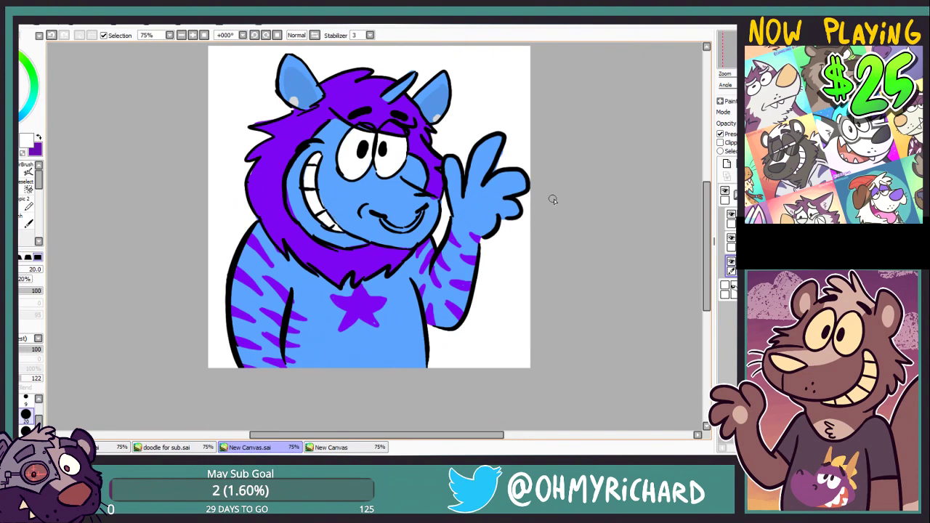
Colour the nose ring with the reference's light grey, and touch up the face edge beside the mane with body blue.
{"action": "left_click", "coordinate": [341, 447]}
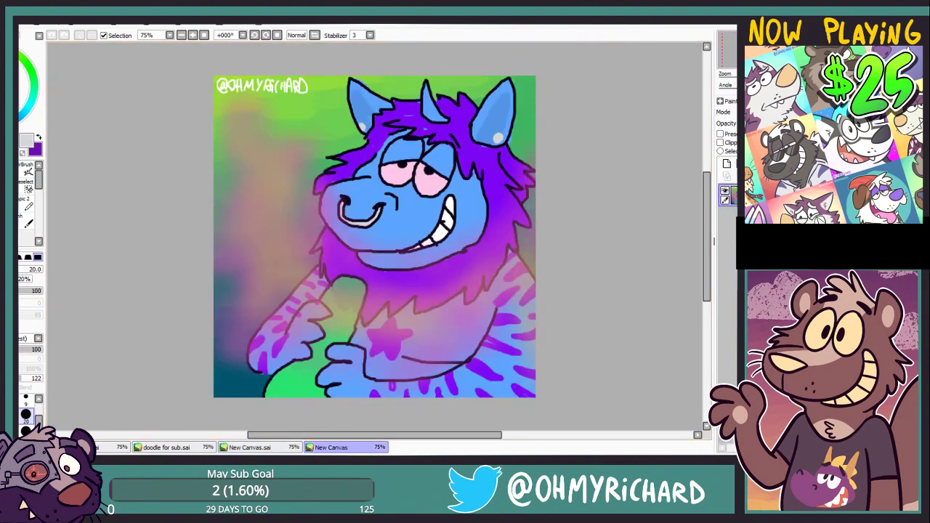
{"action": "left_click", "coordinate": [266, 448]}
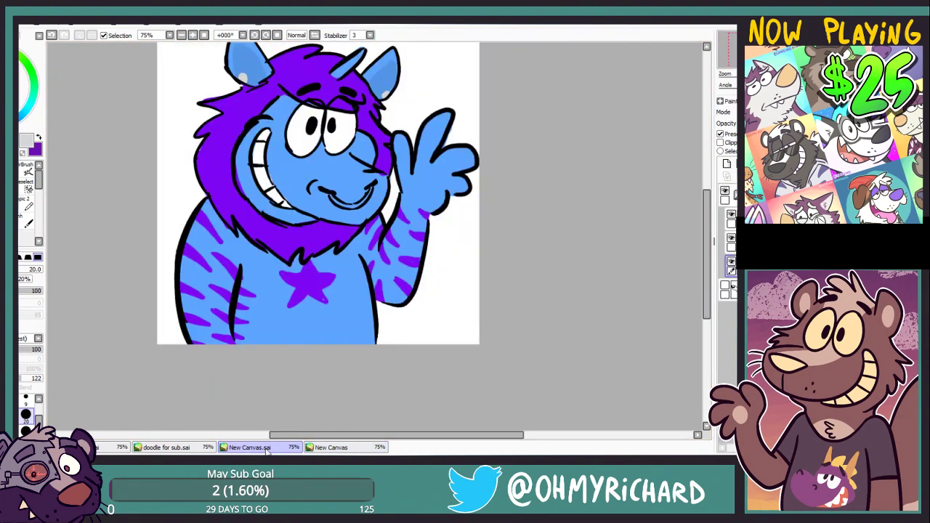
{"action": "mouse_move", "coordinate": [331, 196]}
{"action": "left_mouse_down"}
{"action": "mouse_move", "coordinate": [340, 204]}
{"action": "mouse_move", "coordinate": [371, 191]}
{"action": "left_mouse_up"}
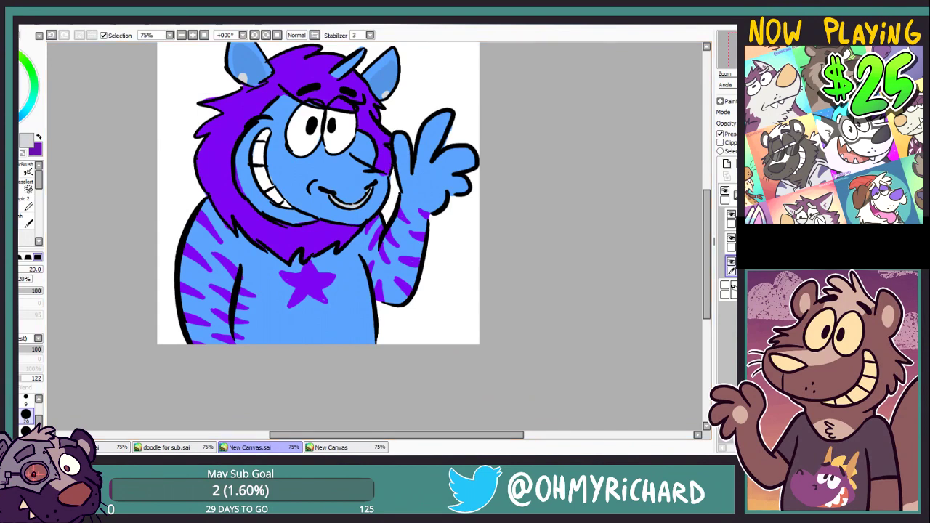
{"action": "left_click_drag", "start_coordinate": [580, 118], "coordinate": [595, 160]}
{"action": "left_click", "coordinate": [260, 222], "text": "alt"}
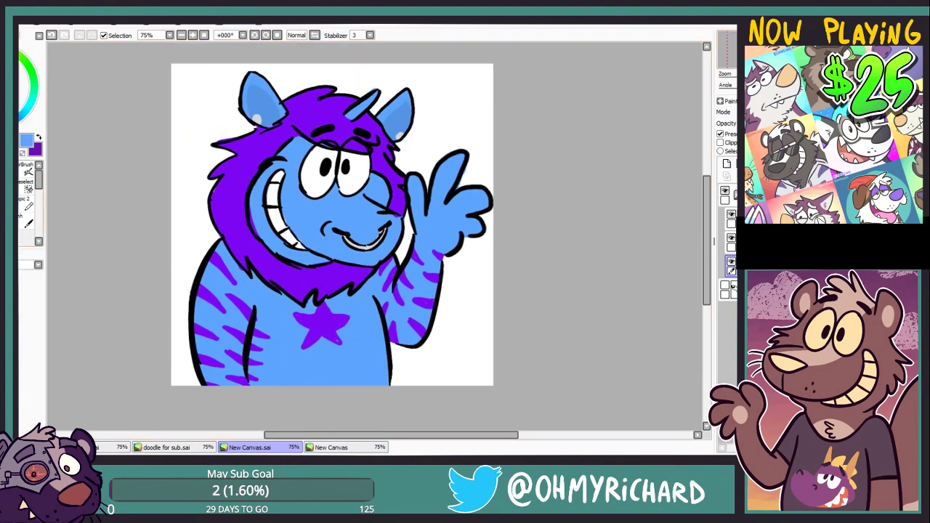
{"action": "left_click_drag", "start_coordinate": [253, 209], "coordinate": [260, 225]}
Fill the background with warm yellow on a new layer placed beneath the figure's colours.
{"action": "left_click", "coordinate": [20, 54]}
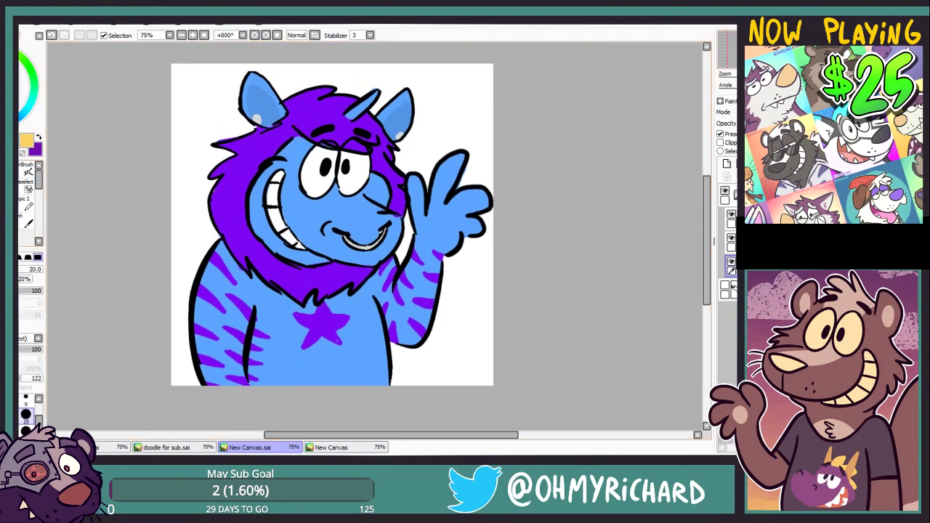
{"action": "left_click", "coordinate": [25, 236]}
{"action": "left_click", "coordinate": [727, 165]}
{"action": "left_click", "coordinate": [731, 290]}
{"action": "left_click", "coordinate": [458, 312]}
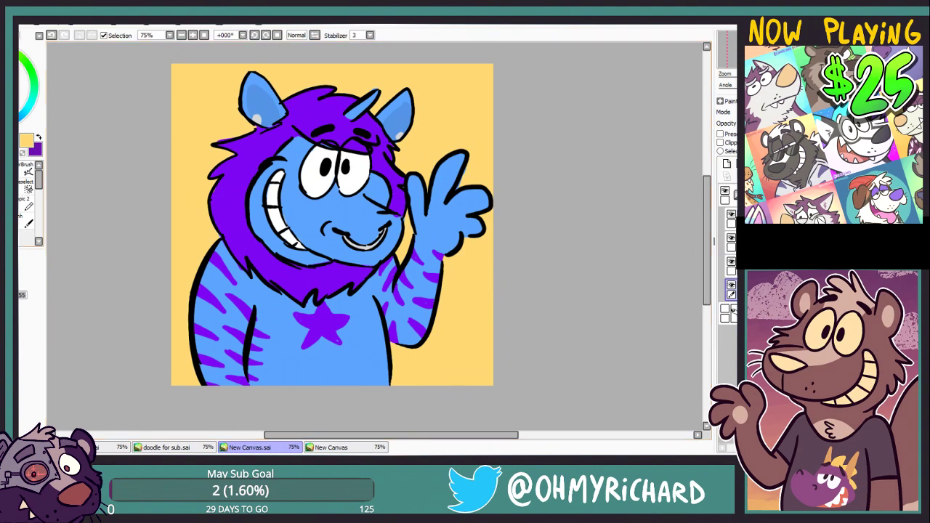
Choose a brush and a pale cream colour for lightening the background.
{"action": "left_click", "coordinate": [28, 206]}
{"action": "left_click", "coordinate": [731, 268]}
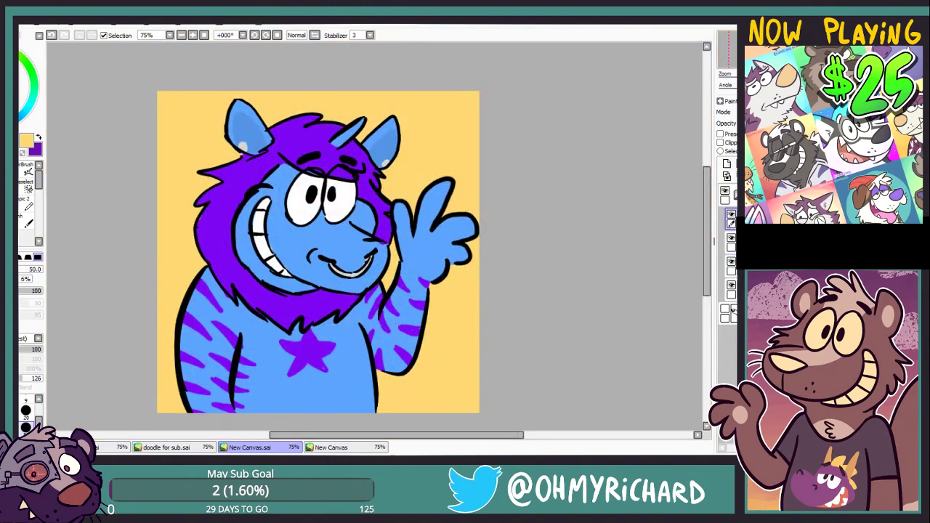
{"action": "left_click_drag", "start_coordinate": [730, 48], "coordinate": [735, 53]}
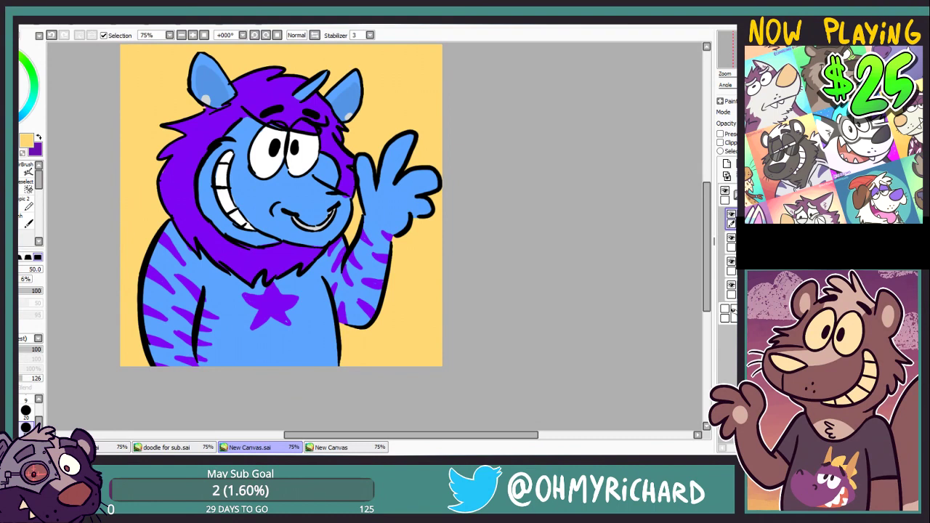
{"action": "left_click_drag", "start_coordinate": [729, 67], "coordinate": [724, 65]}
{"action": "left_click", "coordinate": [11, 191]}
{"action": "left_click", "coordinate": [3, 66]}
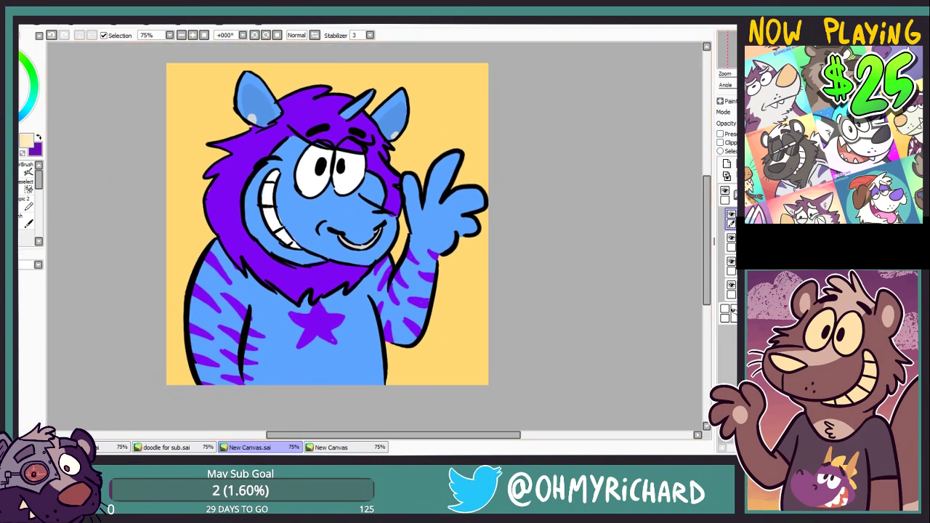
Try brushing a pale cream glow onto the yellow background layer behind the figure.
{"action": "key", "text": "b"}
{"action": "left_click", "coordinate": [732, 291]}
{"action": "left_click_drag", "start_coordinate": [169, 156], "coordinate": [424, 182]}
{"action": "key", "text": "g"}
{"action": "left_click", "coordinate": [312, 82]}
{"action": "key", "text": "b"}
{"action": "left_click_drag", "start_coordinate": [169, 141], "coordinate": [272, 75]}
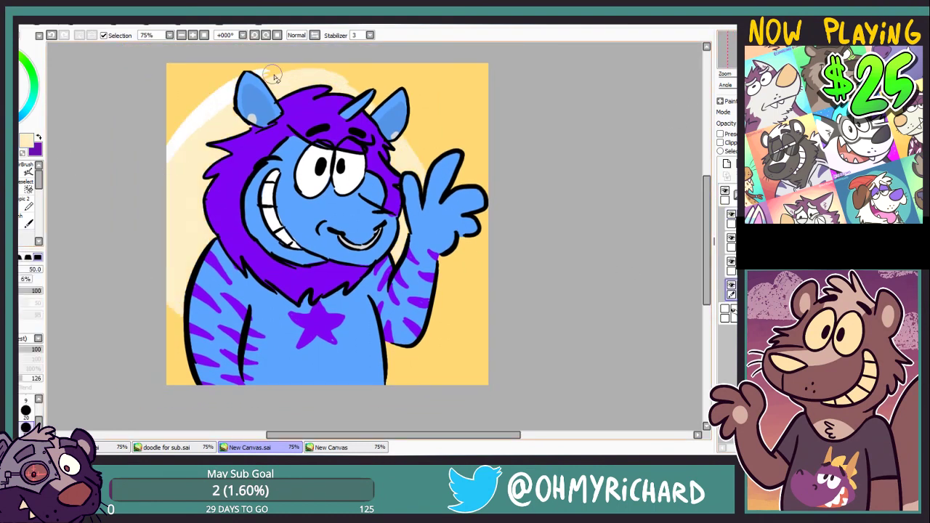
{"action": "key", "text": "ctrl+z"}
Blend a soft cream glow into the yellow background around and behind the figure, hiding the figure's colour layer while painting.
{"action": "key", "text": "c"}
{"action": "mouse_move", "coordinate": [170, 150]}
{"action": "left_mouse_down"}
{"action": "mouse_move", "coordinate": [330, 69]}
{"action": "mouse_move", "coordinate": [409, 112]}
{"action": "mouse_move", "coordinate": [455, 213]}
{"action": "left_mouse_up"}
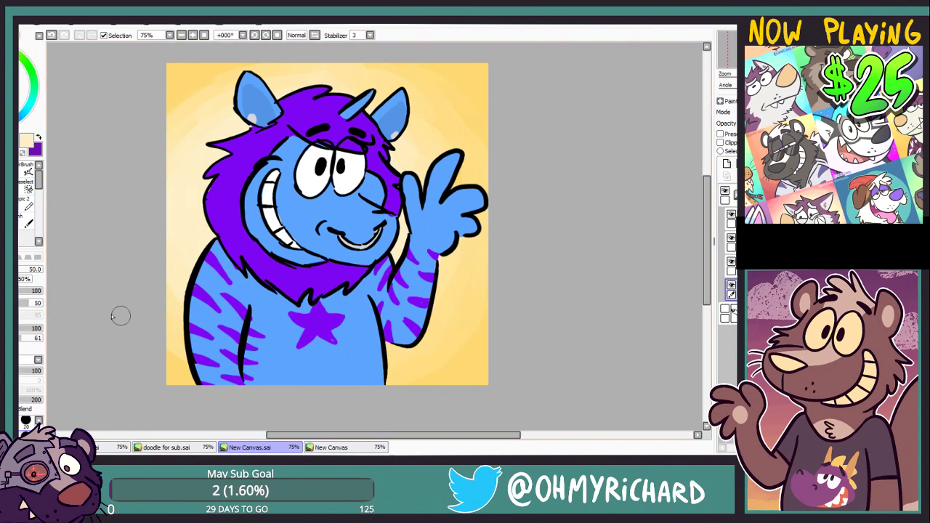
{"action": "left_click", "coordinate": [730, 261]}
{"action": "mouse_move", "coordinate": [183, 326]}
{"action": "left_mouse_down"}
{"action": "mouse_move", "coordinate": [406, 328]}
{"action": "mouse_move", "coordinate": [353, 315]}
{"action": "mouse_move", "coordinate": [383, 335]}
{"action": "left_mouse_up"}
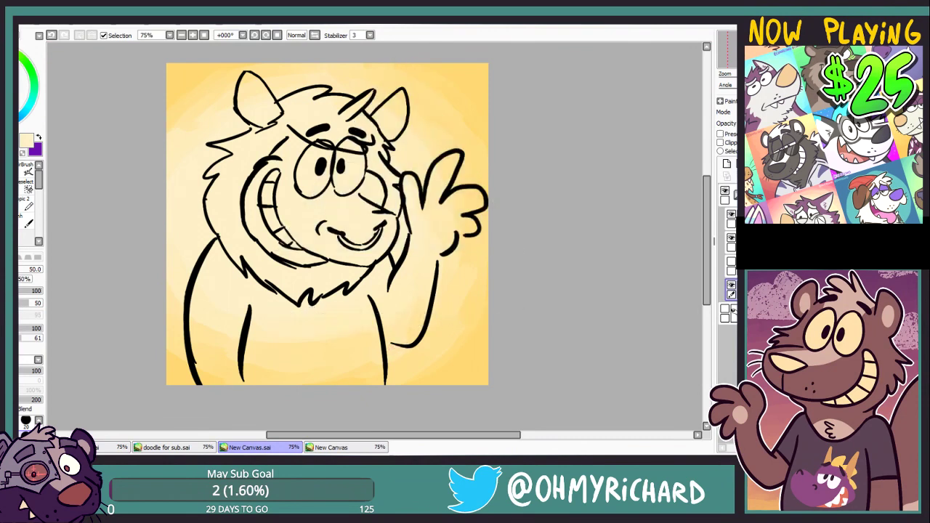
{"action": "left_click", "coordinate": [731, 262]}
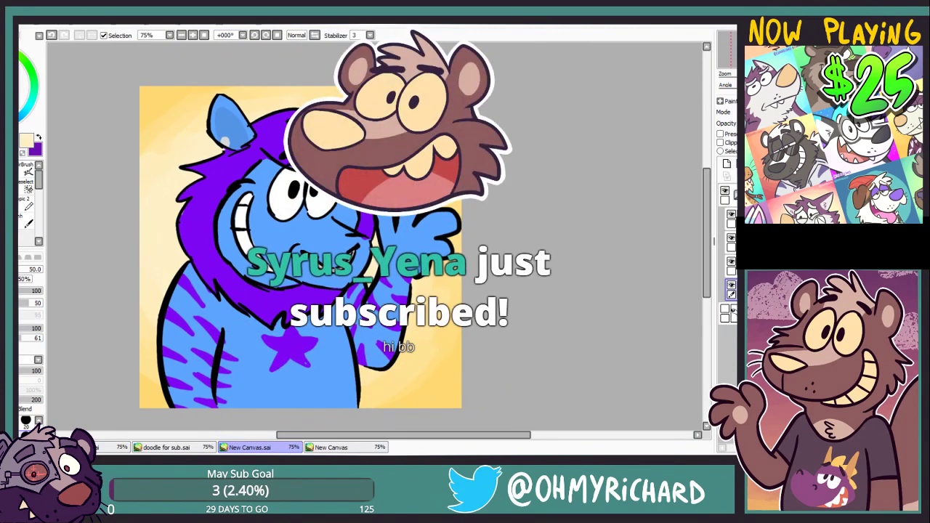
Create a new canvas and draw a doodle snout with a large shaded nose, a jaw line and pointed teeth.
{"action": "key", "text": "ctrl+n"}
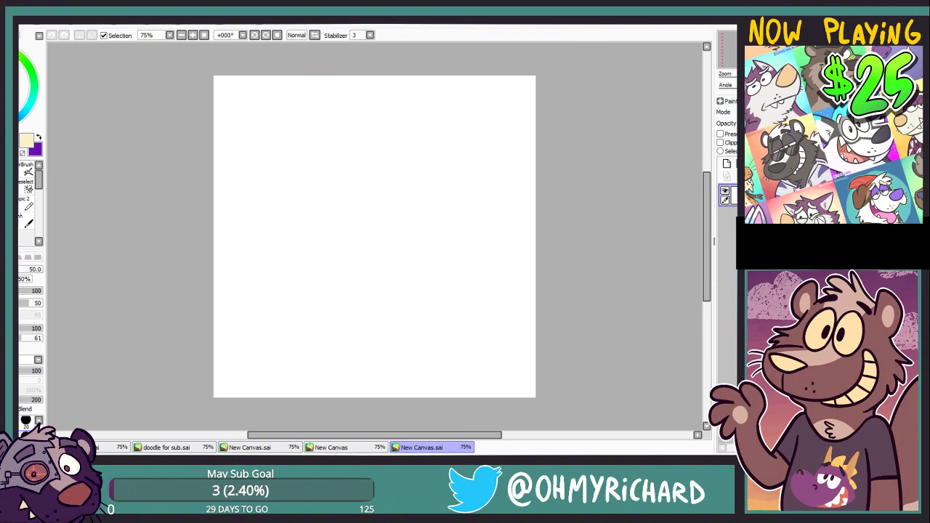
{"action": "key", "text": "n"}
{"action": "left_click_drag", "start_coordinate": [346, 196], "coordinate": [467, 149]}
{"action": "left_click_drag", "start_coordinate": [464, 160], "coordinate": [340, 262]}
{"action": "mouse_move", "coordinate": [348, 267]}
{"action": "left_mouse_down"}
{"action": "mouse_move", "coordinate": [378, 308]}
{"action": "mouse_move", "coordinate": [434, 267]}
{"action": "left_mouse_up"}
{"action": "left_click_drag", "start_coordinate": [440, 158], "coordinate": [470, 185]}
{"action": "left_click_drag", "start_coordinate": [410, 214], "coordinate": [470, 191]}
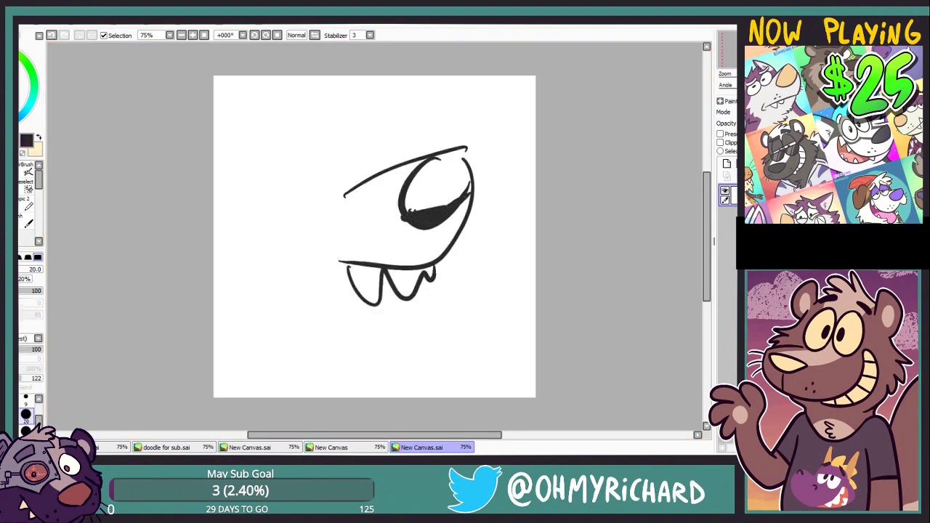
Add three whisker dots, two round eyes with pupils, and a row of square back teeth to the snout doodle.
{"action": "left_click", "coordinate": [375, 249]}
{"action": "left_click", "coordinate": [389, 239]}
{"action": "left_click", "coordinate": [391, 254]}
{"action": "left_click_drag", "start_coordinate": [304, 179], "coordinate": [343, 161]}
{"action": "left_click", "coordinate": [298, 201]}
{"action": "left_click", "coordinate": [342, 174]}
{"action": "mouse_move", "coordinate": [354, 260]}
{"action": "left_mouse_down"}
{"action": "mouse_move", "coordinate": [290, 275]}
{"action": "mouse_move", "coordinate": [359, 280]}
{"action": "left_mouse_up"}
{"action": "left_click_drag", "start_coordinate": [308, 258], "coordinate": [308, 276]}
{"action": "left_click_drag", "start_coordinate": [329, 263], "coordinate": [329, 285]}
Hand-letter "NOT" with the subscriber's name beneath it above the snout, undoing and redoing the misdrawn letter strokes.
{"action": "mouse_move", "coordinate": [399, 95]}
{"action": "left_mouse_down"}
{"action": "mouse_move", "coordinate": [409, 82]}
{"action": "mouse_move", "coordinate": [422, 92]}
{"action": "left_mouse_up"}
{"action": "left_click_drag", "start_coordinate": [433, 78], "coordinate": [443, 93]}
{"action": "mouse_move", "coordinate": [417, 103]}
{"action": "left_mouse_down"}
{"action": "mouse_move", "coordinate": [413, 118]}
{"action": "mouse_move", "coordinate": [422, 120]}
{"action": "left_mouse_up"}
{"action": "key", "text": "ctrl+z"}
{"action": "key", "text": "ctrl+z"}
{"action": "key", "text": "ctrl+z"}
{"action": "mouse_move", "coordinate": [431, 104]}
{"action": "left_mouse_down"}
{"action": "mouse_move", "coordinate": [429, 118]}
{"action": "mouse_move", "coordinate": [415, 117]}
{"action": "mouse_move", "coordinate": [428, 120]}
{"action": "left_mouse_up"}
{"action": "left_click_drag", "start_coordinate": [439, 105], "coordinate": [448, 118]}
{"action": "left_click_drag", "start_coordinate": [449, 106], "coordinate": [456, 116]}
{"action": "left_click_drag", "start_coordinate": [467, 105], "coordinate": [461, 117]}
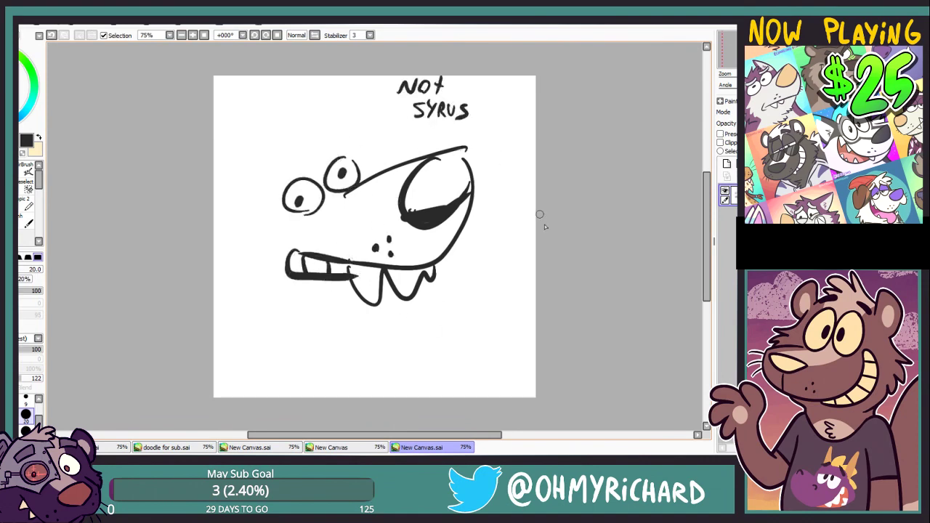
Draw a spiky hair tuft above the doodle's eyes, jagged cheek fur, and neck and body side lines below the head.
{"action": "left_click_drag", "start_coordinate": [264, 153], "coordinate": [334, 138]}
{"action": "left_click_drag", "start_coordinate": [266, 168], "coordinate": [333, 164]}
{"action": "mouse_move", "coordinate": [260, 198]}
{"action": "left_mouse_down"}
{"action": "mouse_move", "coordinate": [276, 299]}
{"action": "mouse_move", "coordinate": [262, 364]}
{"action": "left_mouse_up"}
{"action": "left_click_drag", "start_coordinate": [396, 300], "coordinate": [422, 396]}
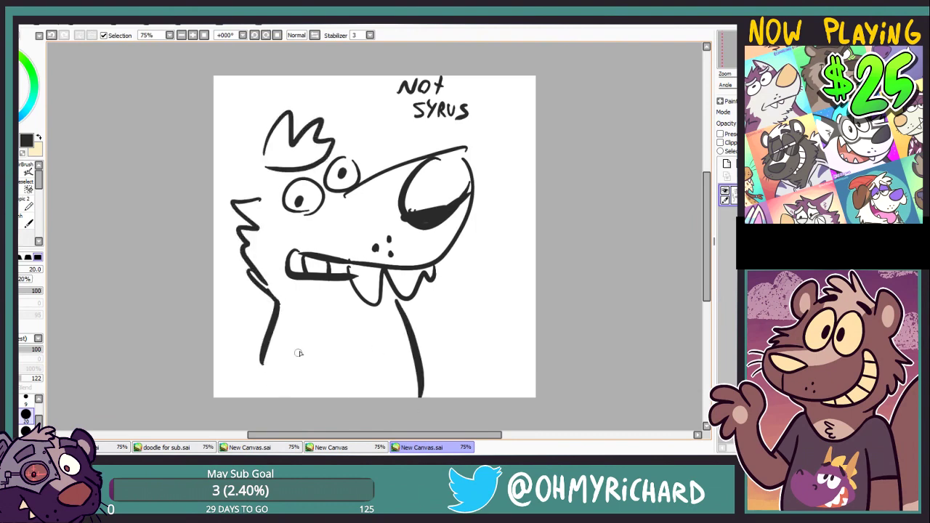
Add arm lines, a chest fur tuft and two pointed ears on either side of the hair to finish the doodle.
{"action": "left_click_drag", "start_coordinate": [309, 326], "coordinate": [314, 396]}
{"action": "left_click_drag", "start_coordinate": [286, 334], "coordinate": [283, 396]}
{"action": "left_click_drag", "start_coordinate": [367, 315], "coordinate": [369, 351]}
{"action": "left_click_drag", "start_coordinate": [410, 298], "coordinate": [434, 392]}
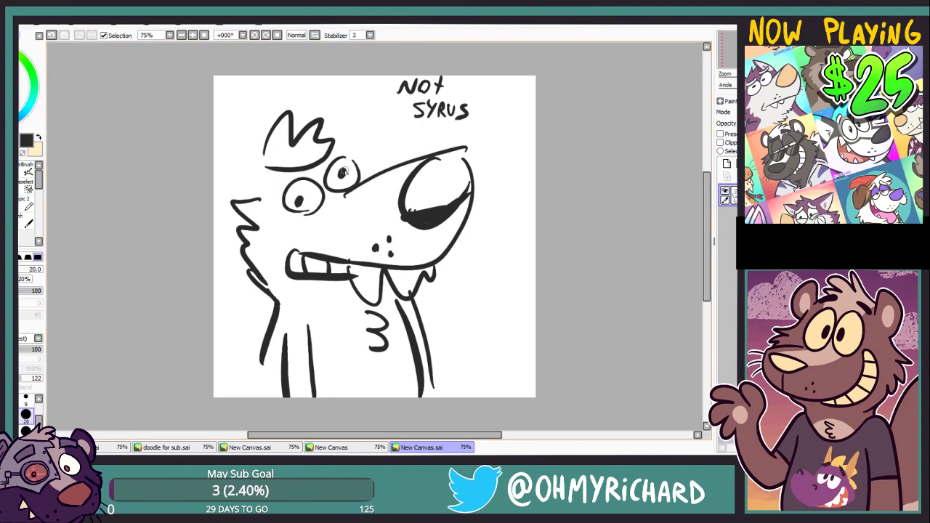
{"action": "left_click_drag", "start_coordinate": [264, 166], "coordinate": [231, 195]}
{"action": "mouse_move", "coordinate": [328, 138]}
{"action": "left_mouse_down"}
{"action": "mouse_move", "coordinate": [331, 90]}
{"action": "mouse_move", "coordinate": [370, 179]}
{"action": "left_mouse_up"}
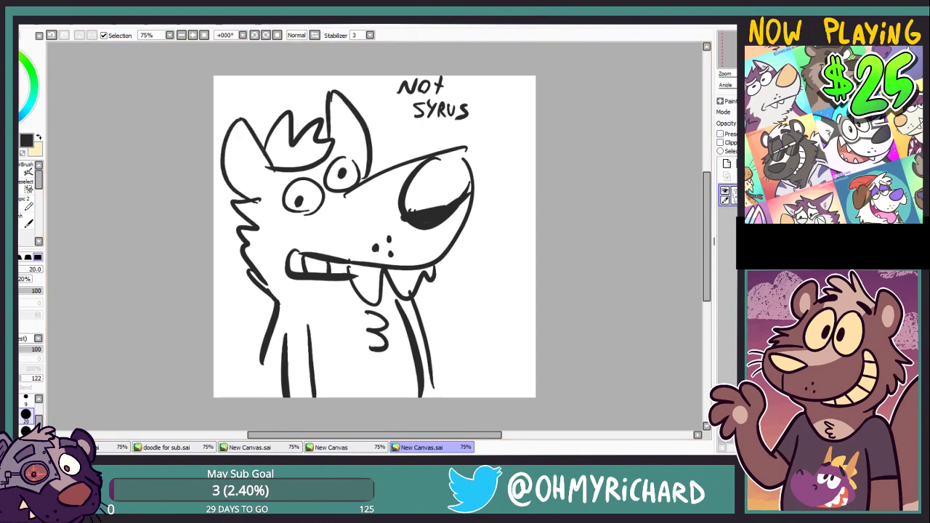
Hide the finished doodle and set up a blank layer above it for a new sketch.
{"action": "key", "text": "Delete"}
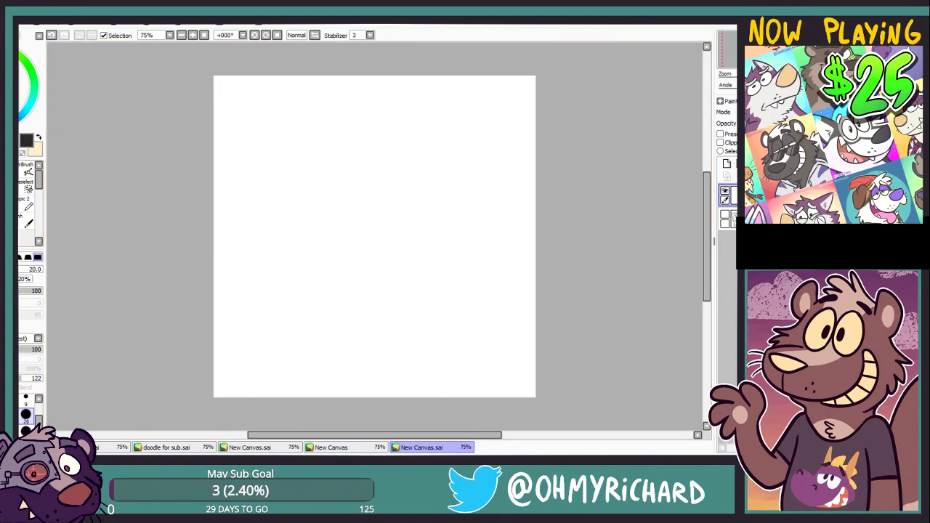
{"action": "key", "text": "b"}
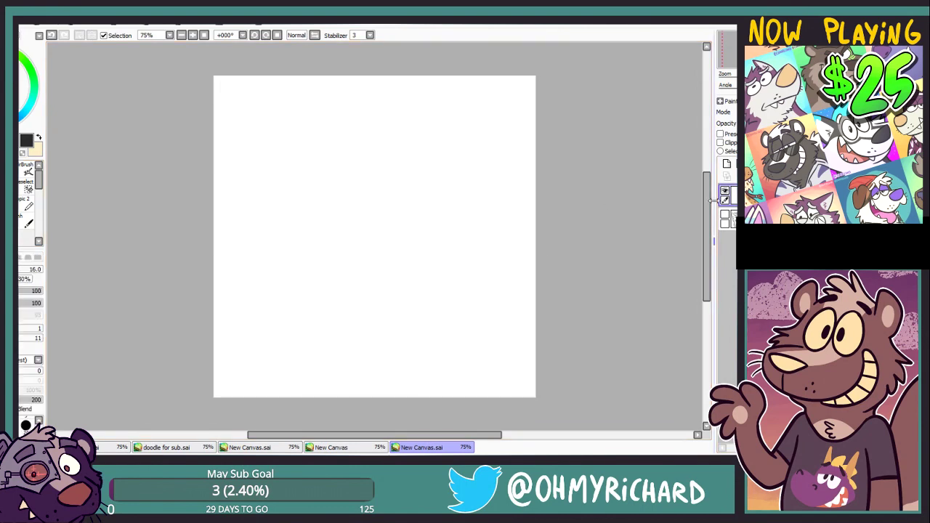
{"action": "key", "text": "b"}
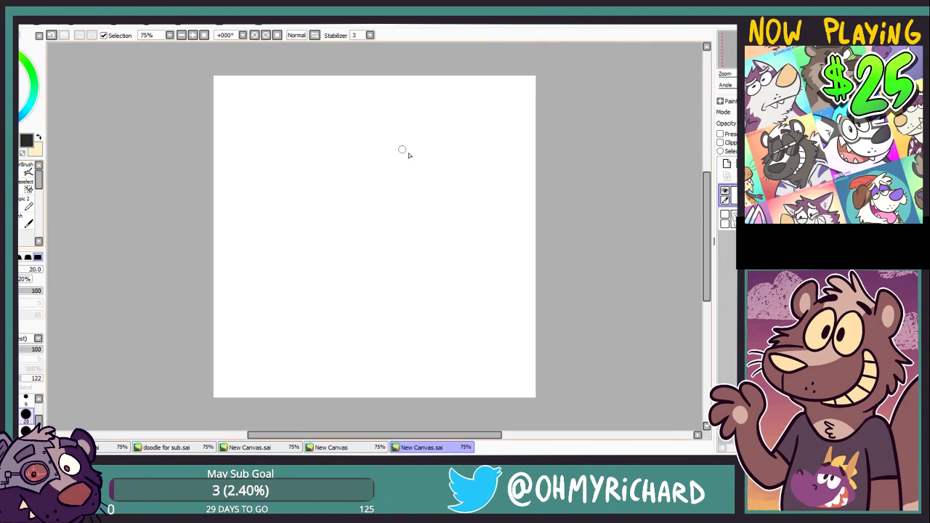
{"action": "left_click_drag", "start_coordinate": [356, 178], "coordinate": [443, 160]}
{"action": "key", "text": "ctrl+z"}
{"action": "key", "text": "ctrl+z"}
{"action": "left_click_drag", "start_coordinate": [287, 160], "coordinate": [342, 157]}
{"action": "mouse_move", "coordinate": [292, 165]}
{"action": "left_mouse_down"}
{"action": "mouse_move", "coordinate": [289, 181]}
{"action": "mouse_move", "coordinate": [343, 162]}
{"action": "left_mouse_up"}
{"action": "left_click_drag", "start_coordinate": [288, 178], "coordinate": [343, 174]}
{"action": "left_click_drag", "start_coordinate": [315, 178], "coordinate": [386, 148]}
{"action": "mouse_move", "coordinate": [348, 171]}
{"action": "left_mouse_down"}
{"action": "mouse_move", "coordinate": [399, 167]}
{"action": "mouse_move", "coordinate": [365, 178]}
{"action": "left_mouse_up"}
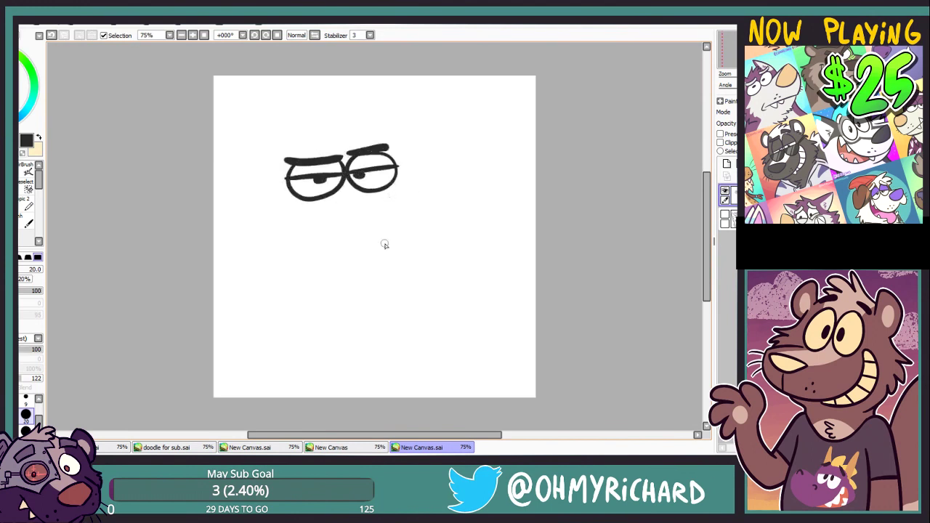
{"action": "key", "text": "Delete"}
Draw thick, angry slanted brows over two touching half-lidded eyes with pupils, undoing and redoing the misdrawn eye strokes.
{"action": "mouse_move", "coordinate": [291, 149]}
{"action": "left_mouse_down"}
{"action": "mouse_move", "coordinate": [343, 162]}
{"action": "mouse_move", "coordinate": [384, 130]}
{"action": "left_mouse_up"}
{"action": "mouse_move", "coordinate": [291, 151]}
{"action": "left_mouse_down"}
{"action": "mouse_move", "coordinate": [341, 169]}
{"action": "mouse_move", "coordinate": [329, 190]}
{"action": "mouse_move", "coordinate": [342, 166]}
{"action": "left_mouse_up"}
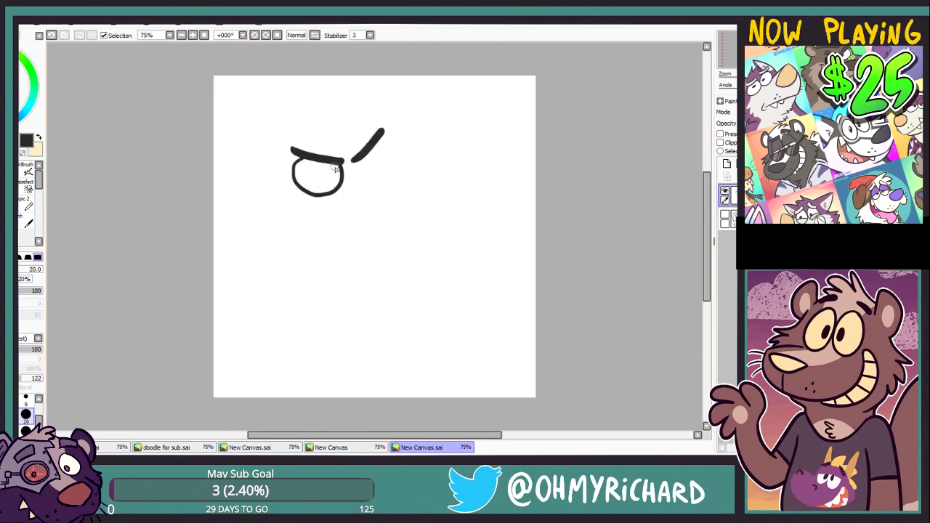
{"action": "key", "text": "ctrl+z"}
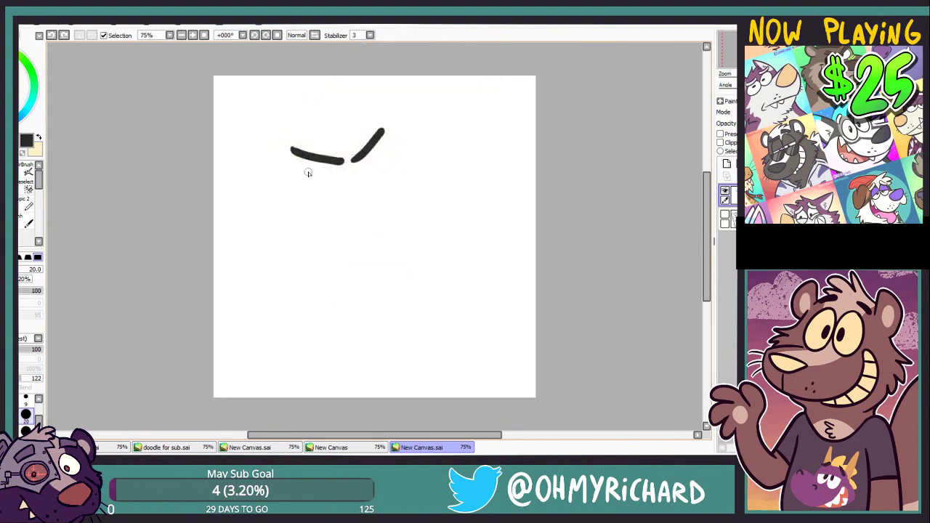
{"action": "left_click_drag", "start_coordinate": [309, 160], "coordinate": [342, 164]}
{"action": "key", "text": "ctrl+z"}
{"action": "key", "text": "ctrl+z"}
{"action": "mouse_move", "coordinate": [351, 164]}
{"action": "left_mouse_down"}
{"action": "mouse_move", "coordinate": [372, 191]}
{"action": "mouse_move", "coordinate": [372, 152]}
{"action": "left_mouse_up"}
{"action": "mouse_move", "coordinate": [303, 177]}
{"action": "left_mouse_down"}
{"action": "mouse_move", "coordinate": [378, 165]}
{"action": "mouse_move", "coordinate": [340, 176]}
{"action": "left_mouse_up"}
Draw the snout's bridge and rounded front, with a large oval nose inside it.
{"action": "left_click_drag", "start_coordinate": [352, 173], "coordinate": [436, 256]}
{"action": "key", "text": "ctrl+z"}
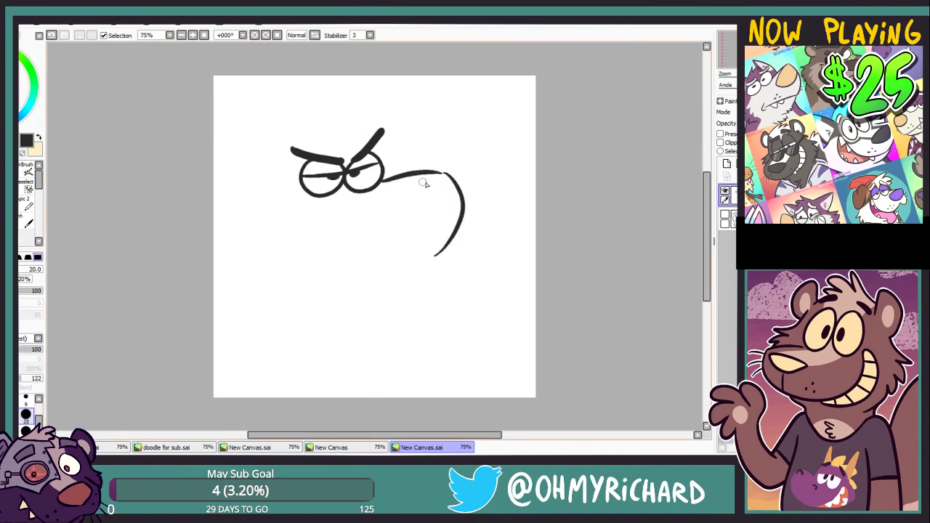
{"action": "left_click_drag", "start_coordinate": [426, 185], "coordinate": [393, 211]}
{"action": "left_click_drag", "start_coordinate": [390, 224], "coordinate": [461, 210]}
Draw a curved mouth line from below the near eye to the front of the snout, undoing the rejected attempts.
{"action": "mouse_move", "coordinate": [429, 256]}
{"action": "left_mouse_down"}
{"action": "mouse_move", "coordinate": [361, 239]}
{"action": "mouse_move", "coordinate": [342, 219]}
{"action": "mouse_move", "coordinate": [348, 257]}
{"action": "mouse_move", "coordinate": [373, 267]}
{"action": "left_mouse_up"}
{"action": "key", "text": "ctrl+z"}
{"action": "key", "text": "ctrl+z"}
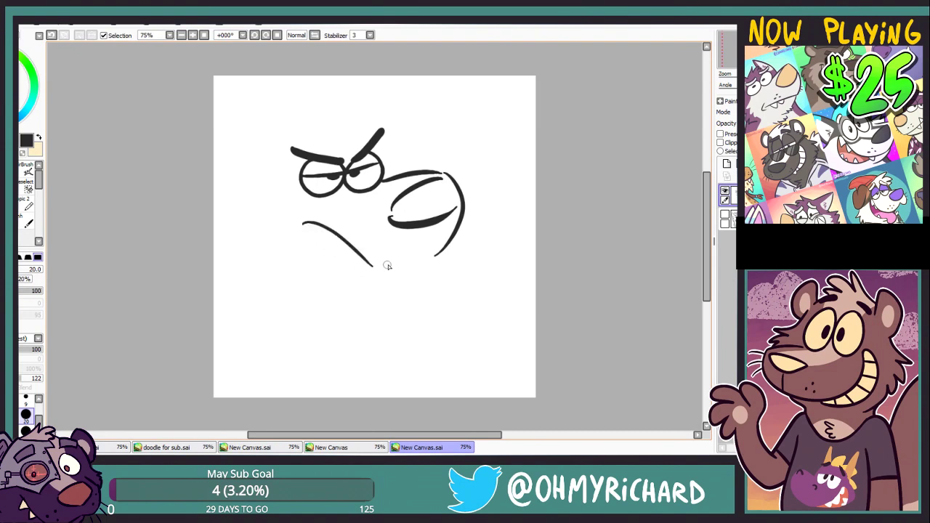
{"action": "key", "text": "ctrl+z"}
{"action": "left_click_drag", "start_coordinate": [304, 222], "coordinate": [376, 260]}
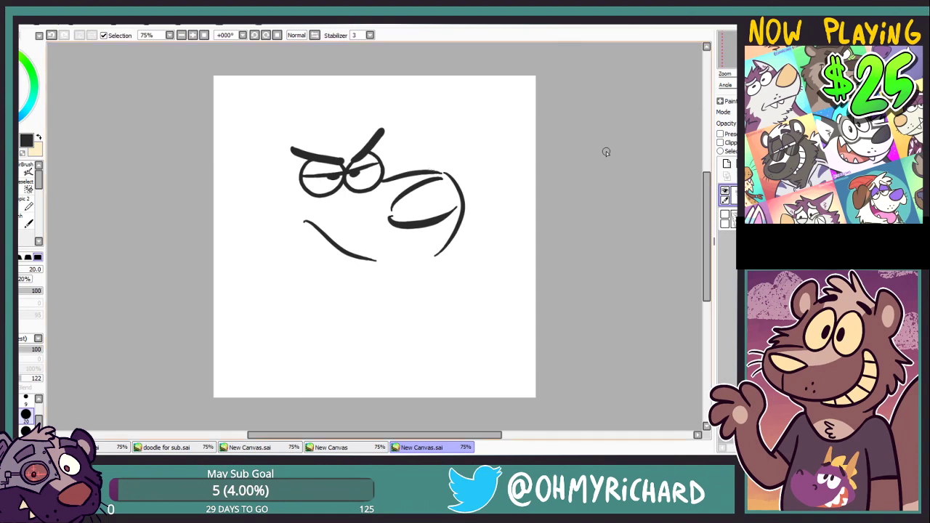
{"action": "left_click_drag", "start_coordinate": [374, 261], "coordinate": [432, 258]}
Draw a lower lip with a large back tusk, add smaller fangs along the mouth, and sketch a short chin line.
{"action": "left_click_drag", "start_coordinate": [304, 229], "coordinate": [296, 242]}
{"action": "mouse_move", "coordinate": [285, 238]}
{"action": "left_mouse_down"}
{"action": "mouse_move", "coordinate": [294, 252]}
{"action": "mouse_move", "coordinate": [336, 245]}
{"action": "left_mouse_up"}
{"action": "key", "text": "ctrl+z"}
{"action": "key", "text": "ctrl+z"}
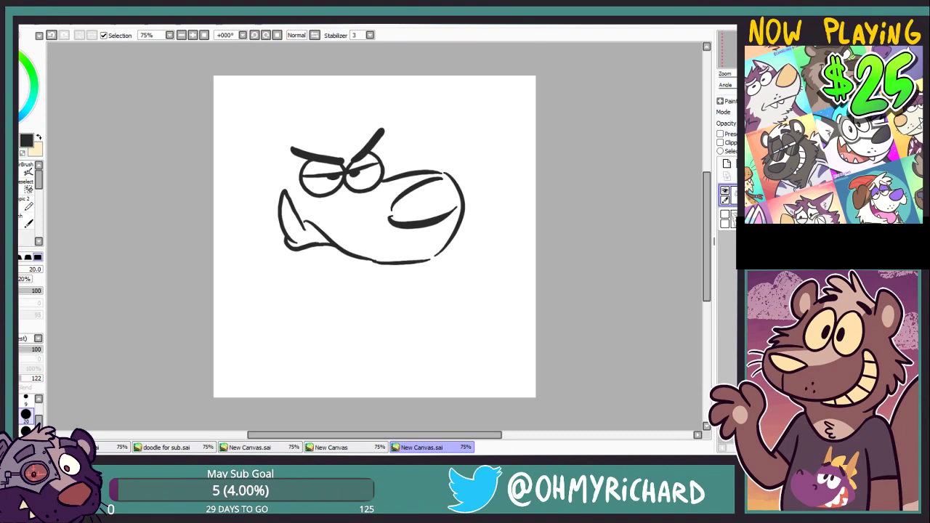
{"action": "left_click_drag", "start_coordinate": [374, 286], "coordinate": [421, 269]}
{"action": "mouse_move", "coordinate": [320, 234]}
{"action": "left_mouse_down"}
{"action": "mouse_move", "coordinate": [339, 260]}
{"action": "mouse_move", "coordinate": [319, 252]}
{"action": "mouse_move", "coordinate": [353, 226]}
{"action": "mouse_move", "coordinate": [340, 247]}
{"action": "mouse_move", "coordinate": [348, 251]}
{"action": "mouse_move", "coordinate": [326, 247]}
{"action": "left_mouse_up"}
{"action": "key", "text": "ctrl+z"}
{"action": "key", "text": "ctrl+z"}
{"action": "key", "text": "e"}
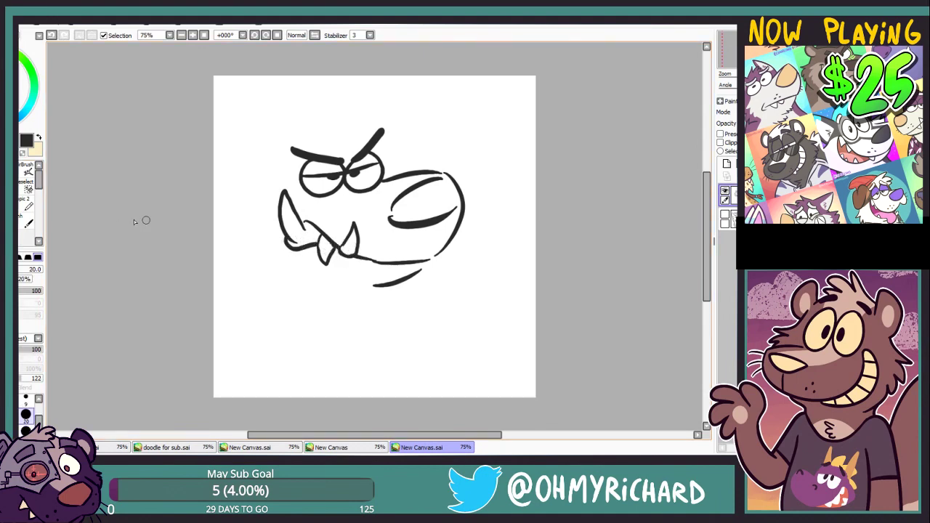
Add a cheek crease behind the tusk, small teeth between the fangs, and three whisker dots on the snout.
{"action": "key", "text": "n"}
{"action": "mouse_move", "coordinate": [307, 242]}
{"action": "left_mouse_down"}
{"action": "mouse_move", "coordinate": [315, 226]}
{"action": "mouse_move", "coordinate": [318, 241]}
{"action": "mouse_move", "coordinate": [291, 257]}
{"action": "left_mouse_up"}
{"action": "left_click", "coordinate": [319, 268]}
{"action": "left_click", "coordinate": [373, 249]}
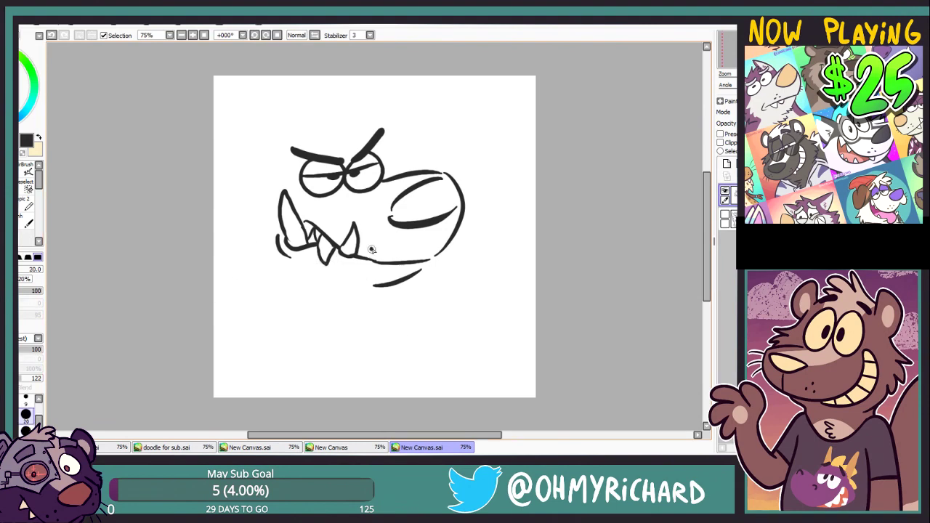
{"action": "left_click", "coordinate": [384, 243]}
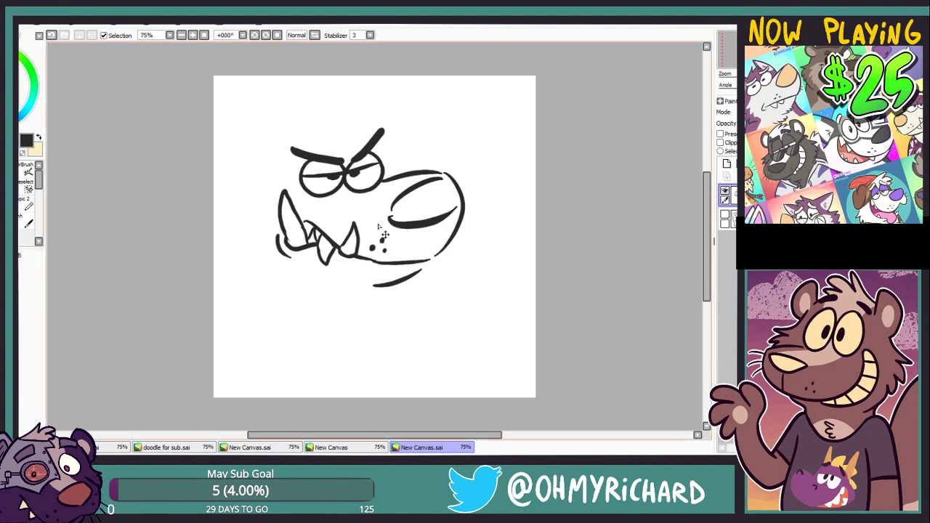
Move the head down and to the right, then draw swept spiky hair, a brow tuft and a pointed near ear.
{"action": "left_click_drag", "start_coordinate": [383, 234], "coordinate": [417, 253]}
{"action": "mouse_move", "coordinate": [279, 172]}
{"action": "left_mouse_down"}
{"action": "mouse_move", "coordinate": [306, 127]}
{"action": "mouse_move", "coordinate": [364, 120]}
{"action": "mouse_move", "coordinate": [397, 150]}
{"action": "left_mouse_up"}
{"action": "mouse_move", "coordinate": [402, 142]}
{"action": "left_mouse_down"}
{"action": "mouse_move", "coordinate": [391, 167]}
{"action": "mouse_move", "coordinate": [352, 167]}
{"action": "mouse_move", "coordinate": [299, 196]}
{"action": "mouse_move", "coordinate": [312, 190]}
{"action": "mouse_move", "coordinate": [268, 183]}
{"action": "left_mouse_up"}
{"action": "key", "text": "ctrl+z"}
{"action": "key", "text": "ctrl+z"}
{"action": "key", "text": "ctrl+z"}
Erase the stray lines inside the near ear and draw its inner edge.
{"action": "key", "text": "e"}
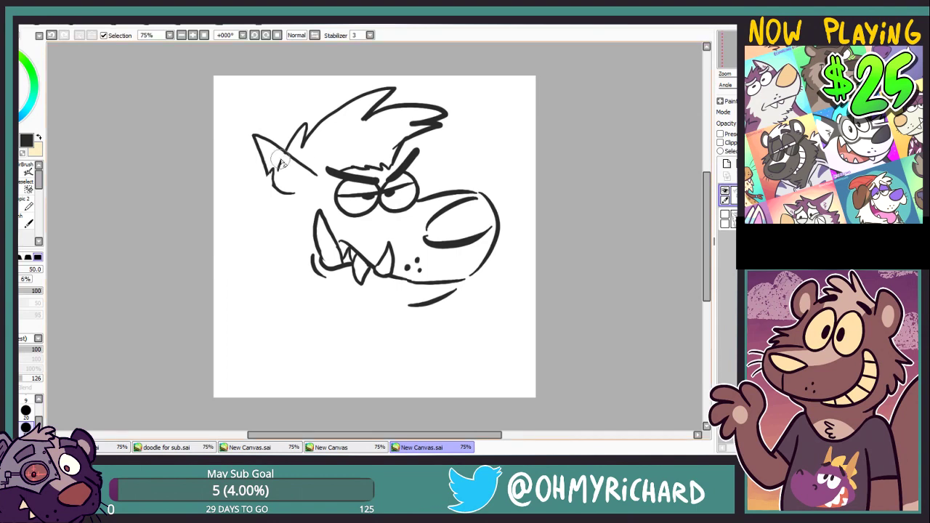
{"action": "key", "text": "bracketleft"}
{"action": "key", "text": "bracketleft"}
{"action": "key", "text": "bracketleft"}
{"action": "key", "text": "bracketleft"}
{"action": "key", "text": "bracketleft"}
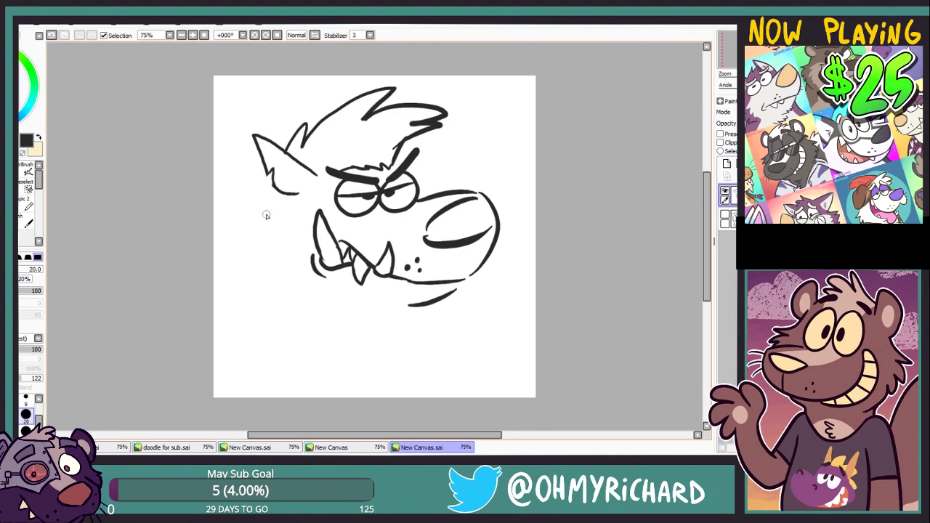
{"action": "left_click_drag", "start_coordinate": [298, 168], "coordinate": [306, 191]}
Draw the hunched back, shoulder, chest and arm lines down to the canvas edge, undoing and redoing the misdrawn strokes.
{"action": "mouse_move", "coordinate": [274, 221]}
{"action": "left_mouse_down"}
{"action": "mouse_move", "coordinate": [259, 352]}
{"action": "mouse_move", "coordinate": [251, 365]}
{"action": "mouse_move", "coordinate": [223, 357]}
{"action": "left_mouse_up"}
{"action": "key", "text": "ctrl+z"}
{"action": "key", "text": "ctrl+z"}
{"action": "left_click_drag", "start_coordinate": [412, 307], "coordinate": [483, 397]}
{"action": "key", "text": "ctrl+z"}
{"action": "key", "text": "ctrl+z"}
{"action": "left_click_drag", "start_coordinate": [413, 313], "coordinate": [476, 393]}
{"action": "left_click_drag", "start_coordinate": [431, 306], "coordinate": [510, 399]}
{"action": "left_click_drag", "start_coordinate": [287, 332], "coordinate": [279, 399]}
{"action": "left_click_drag", "start_coordinate": [235, 290], "coordinate": [214, 312]}
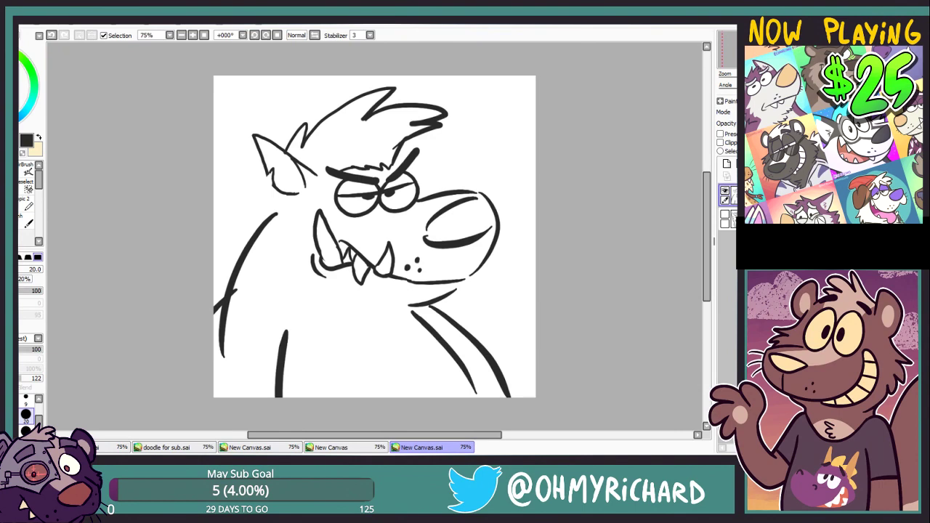
Erase the back line's lower end below the shoulder, and draw a jagged fur ruff along the cheek and jaw.
{"action": "left_click", "coordinate": [27, 187]}
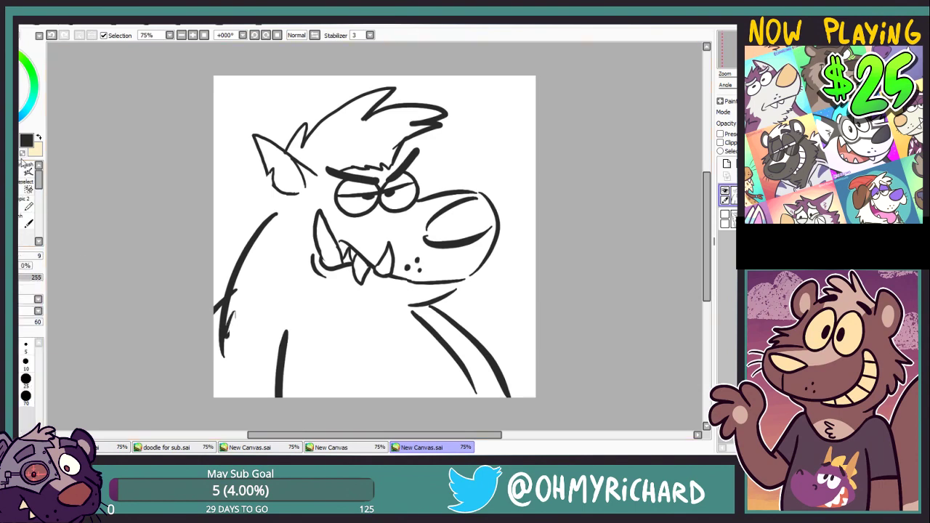
{"action": "left_click", "coordinate": [25, 187]}
{"action": "left_click_drag", "start_coordinate": [224, 353], "coordinate": [240, 314]}
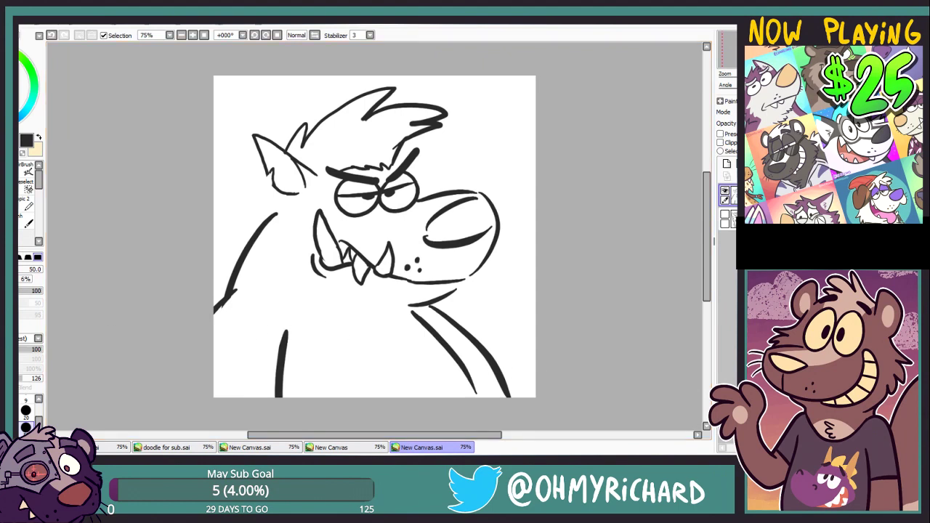
{"action": "key", "text": "n"}
{"action": "mouse_move", "coordinate": [297, 217]}
{"action": "left_mouse_down"}
{"action": "mouse_move", "coordinate": [311, 284]}
{"action": "mouse_move", "coordinate": [335, 293]}
{"action": "left_mouse_up"}
{"action": "mouse_move", "coordinate": [287, 220]}
{"action": "left_mouse_down"}
{"action": "mouse_move", "coordinate": [279, 259]}
{"action": "mouse_move", "coordinate": [298, 290]}
{"action": "mouse_move", "coordinate": [349, 300]}
{"action": "left_mouse_up"}
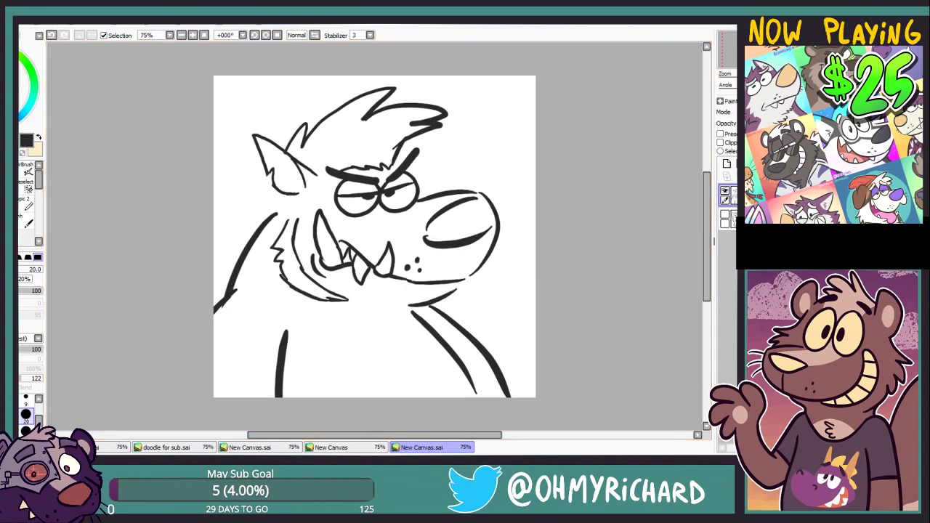
Erase the front fang, redraw the mouth line through the gap, and draw the fang farther forward with a clean base.
{"action": "key", "text": "e"}
{"action": "mouse_move", "coordinate": [386, 251]}
{"action": "left_mouse_down"}
{"action": "mouse_move", "coordinate": [408, 269]}
{"action": "mouse_move", "coordinate": [381, 278]}
{"action": "mouse_move", "coordinate": [397, 296]}
{"action": "left_mouse_up"}
{"action": "key", "text": "n"}
{"action": "left_click_drag", "start_coordinate": [372, 267], "coordinate": [414, 282]}
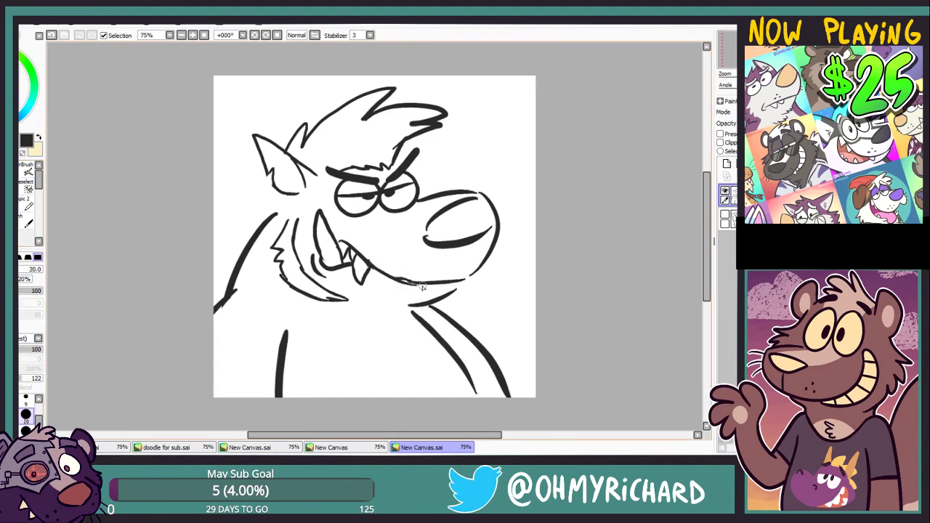
{"action": "key", "text": "ctrl+z"}
{"action": "mouse_move", "coordinate": [369, 263]}
{"action": "left_mouse_down"}
{"action": "mouse_move", "coordinate": [423, 284]}
{"action": "mouse_move", "coordinate": [423, 270]}
{"action": "mouse_move", "coordinate": [418, 281]}
{"action": "mouse_move", "coordinate": [391, 274]}
{"action": "left_mouse_up"}
{"action": "mouse_move", "coordinate": [389, 276]}
{"action": "left_mouse_down"}
{"action": "mouse_move", "coordinate": [413, 283]}
{"action": "mouse_move", "coordinate": [394, 272]}
{"action": "mouse_move", "coordinate": [406, 279]}
{"action": "left_mouse_up"}
{"action": "key", "text": "e"}
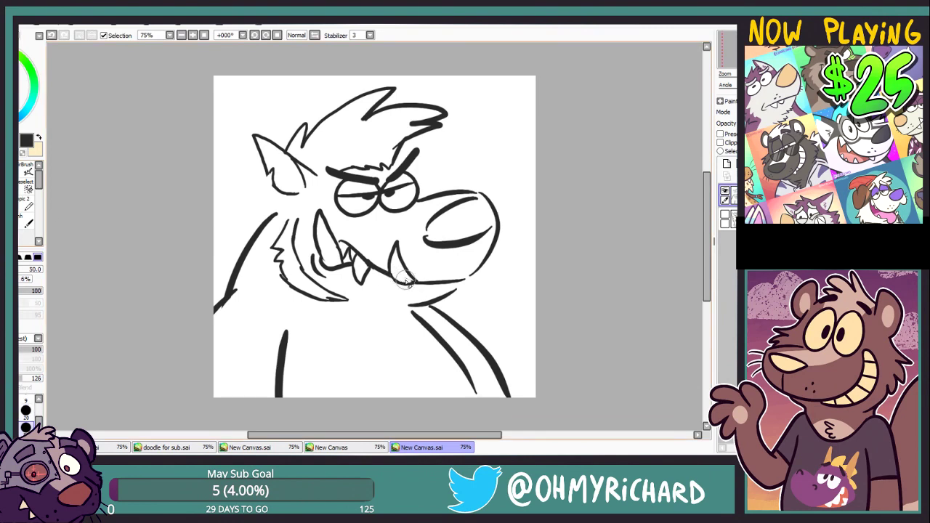
Add three whisker dots behind the nose and short bristles along the snout front and chin.
{"action": "key", "text": "n"}
{"action": "left_click", "coordinate": [415, 263]}
{"action": "left_click", "coordinate": [421, 259]}
{"action": "left_click", "coordinate": [420, 269]}
{"action": "left_click_drag", "start_coordinate": [511, 230], "coordinate": [497, 237]}
{"action": "mouse_move", "coordinate": [493, 248]}
{"action": "left_mouse_down"}
{"action": "mouse_move", "coordinate": [429, 306]}
{"action": "mouse_move", "coordinate": [345, 299]}
{"action": "mouse_move", "coordinate": [396, 307]}
{"action": "left_mouse_up"}
Erase the near arm and shoulder lines and redraw them lower down, with a short inner arm line.
{"action": "key", "text": "e"}
{"action": "mouse_move", "coordinate": [282, 396]}
{"action": "left_mouse_down"}
{"action": "mouse_move", "coordinate": [240, 285]}
{"action": "mouse_move", "coordinate": [275, 212]}
{"action": "mouse_move", "coordinate": [216, 397]}
{"action": "left_mouse_up"}
{"action": "key", "text": "n"}
{"action": "left_click_drag", "start_coordinate": [292, 369], "coordinate": [290, 398]}
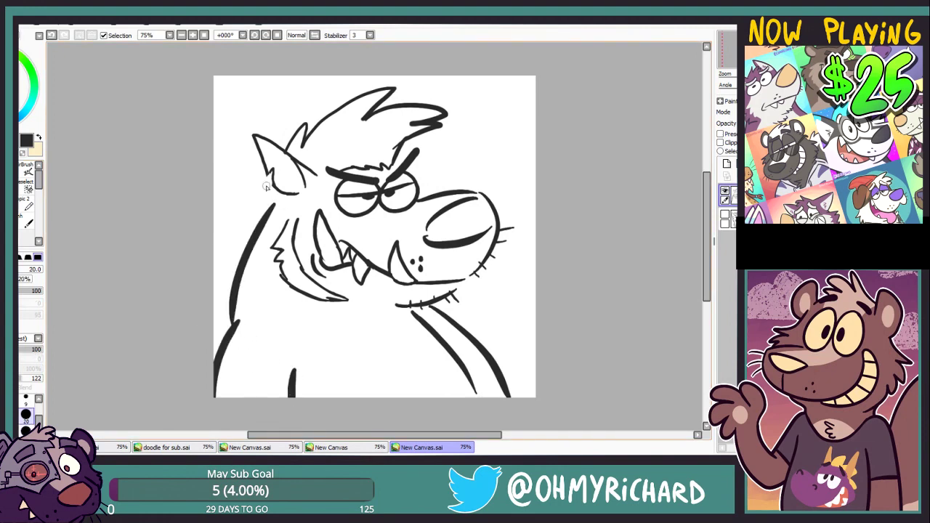
Draw a jagged mane from the near ear down the back, erasing the first version and redrawing it bushier.
{"action": "left_click_drag", "start_coordinate": [269, 178], "coordinate": [236, 224]}
{"action": "mouse_move", "coordinate": [248, 209]}
{"action": "left_mouse_down"}
{"action": "mouse_move", "coordinate": [224, 282]}
{"action": "mouse_move", "coordinate": [227, 305]}
{"action": "left_mouse_up"}
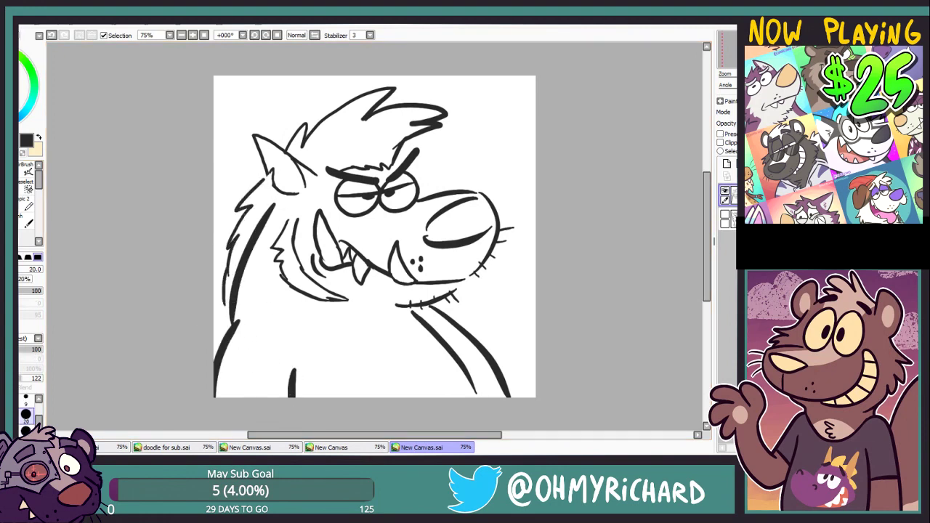
{"action": "key", "text": "e"}
{"action": "mouse_move", "coordinate": [269, 179]}
{"action": "left_mouse_down"}
{"action": "mouse_move", "coordinate": [220, 285]}
{"action": "mouse_move", "coordinate": [225, 226]}
{"action": "mouse_move", "coordinate": [215, 273]}
{"action": "left_mouse_up"}
Draw a spiky chest fur tuft, extend the chest line to the canvas edge, and add a wrinkle at the snout bridge.
{"action": "key", "text": "n"}
{"action": "left_click_drag", "start_coordinate": [383, 343], "coordinate": [412, 379]}
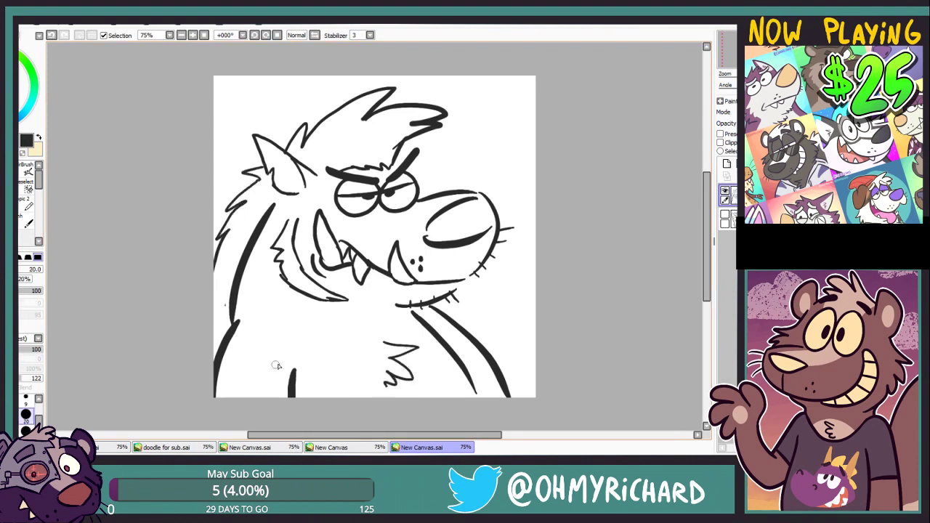
{"action": "left_click_drag", "start_coordinate": [474, 384], "coordinate": [484, 400]}
{"action": "left_click_drag", "start_coordinate": [418, 185], "coordinate": [436, 191]}
Erase the cheek ruff and redraw it larger with jagged fur edges, cleaning up its upper end below the ear.
{"action": "left_click", "coordinate": [27, 204]}
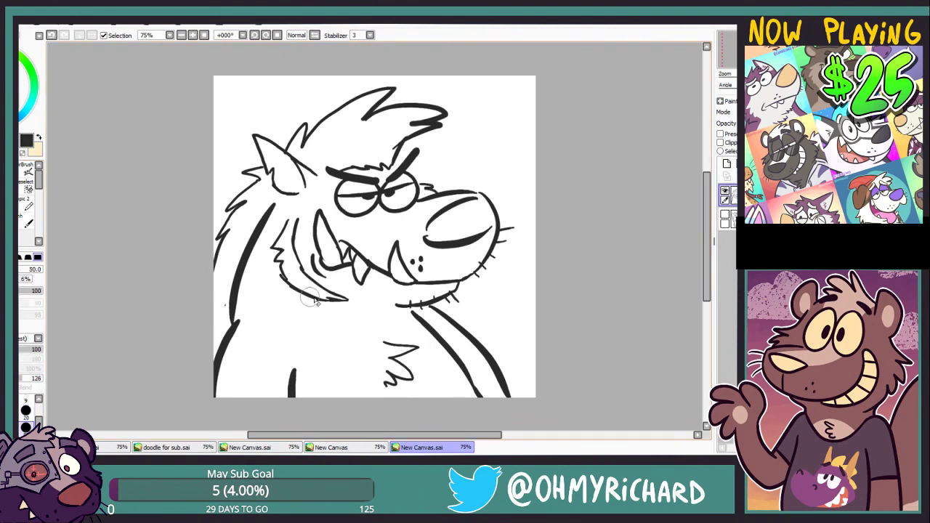
{"action": "mouse_move", "coordinate": [341, 298]}
{"action": "left_mouse_down"}
{"action": "mouse_move", "coordinate": [286, 222]}
{"action": "mouse_move", "coordinate": [282, 247]}
{"action": "mouse_move", "coordinate": [304, 240]}
{"action": "mouse_move", "coordinate": [349, 299]}
{"action": "left_mouse_up"}
{"action": "left_click", "coordinate": [28, 221]}
{"action": "mouse_move", "coordinate": [283, 211]}
{"action": "left_mouse_down"}
{"action": "mouse_move", "coordinate": [291, 300]}
{"action": "mouse_move", "coordinate": [348, 310]}
{"action": "mouse_move", "coordinate": [301, 235]}
{"action": "left_mouse_up"}
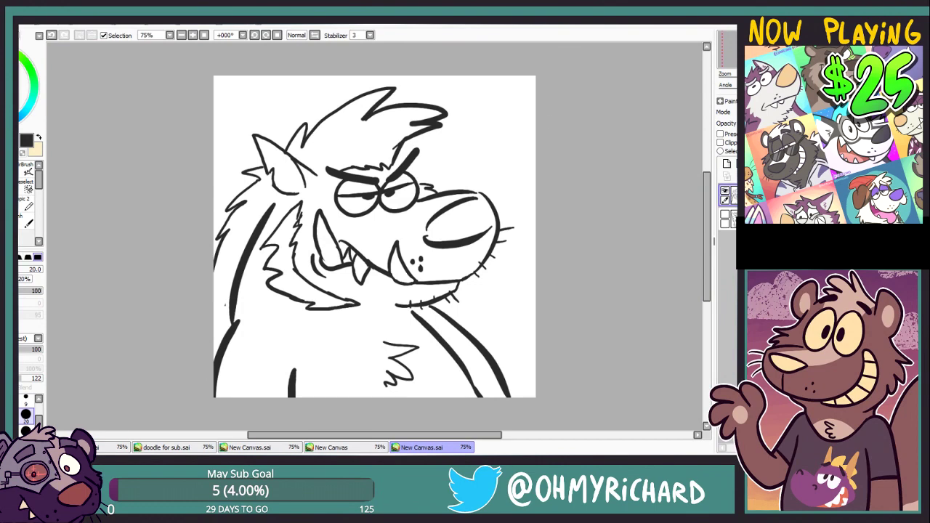
{"action": "left_click", "coordinate": [28, 207]}
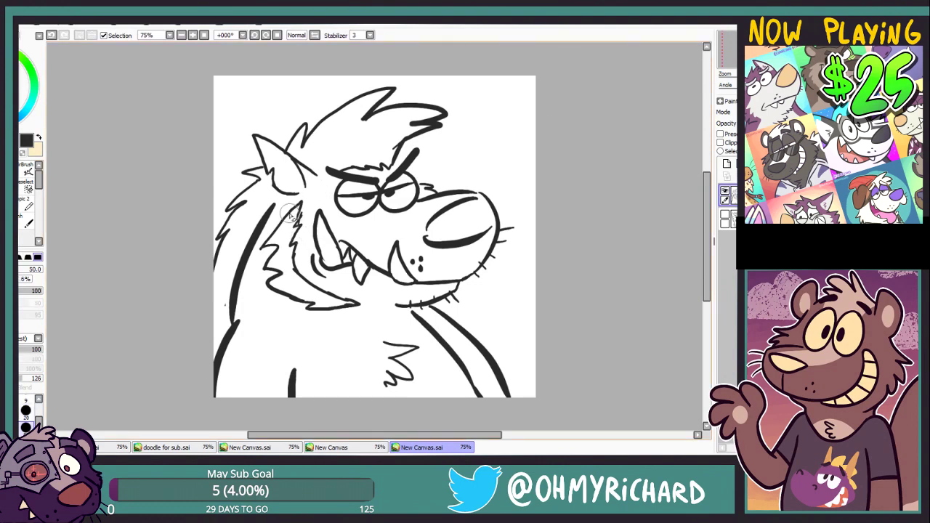
{"action": "key", "text": "bracketleft"}
{"action": "key", "text": "bracketleft"}
{"action": "key", "text": "bracketleft"}
{"action": "key", "text": "bracketleft"}
{"action": "key", "text": "bracketleft"}
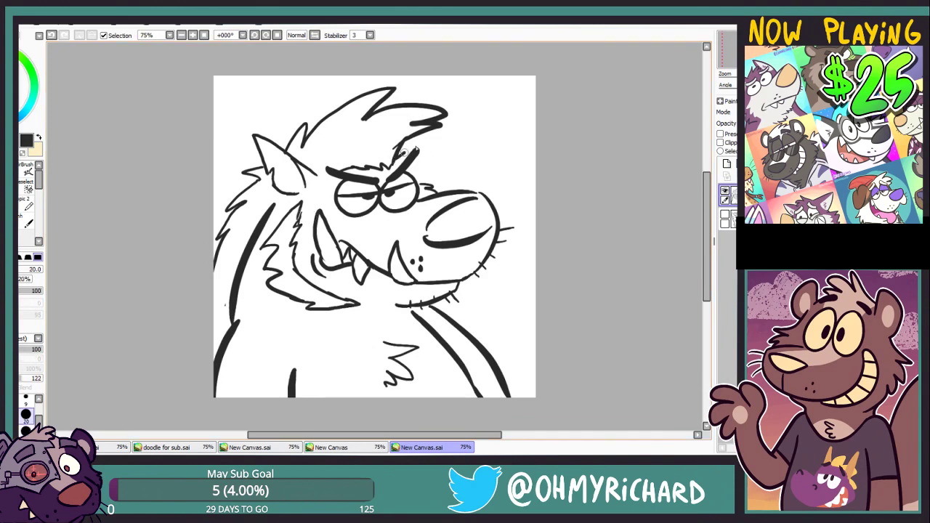
Draw the far ear beneath the hair, undoing the rejected attempt, and extend the back line up to the near ear.
{"action": "left_click_drag", "start_coordinate": [405, 152], "coordinate": [417, 147]}
{"action": "left_click_drag", "start_coordinate": [419, 138], "coordinate": [435, 178]}
{"action": "key", "text": "ctrl+z"}
{"action": "key", "text": "ctrl+z"}
{"action": "mouse_move", "coordinate": [396, 154]}
{"action": "left_mouse_down"}
{"action": "mouse_move", "coordinate": [458, 149]}
{"action": "mouse_move", "coordinate": [460, 162]}
{"action": "left_mouse_up"}
{"action": "key", "text": "bracketright"}
{"action": "key", "text": "bracketright"}
{"action": "key", "text": "bracketright"}
{"action": "key", "text": "bracketright"}
{"action": "key", "text": "bracketright"}
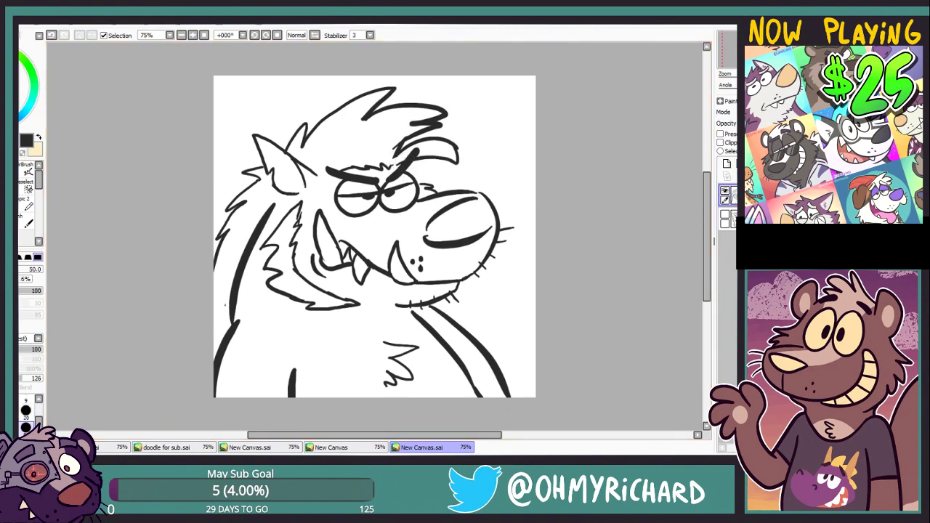
{"action": "key", "text": "b"}
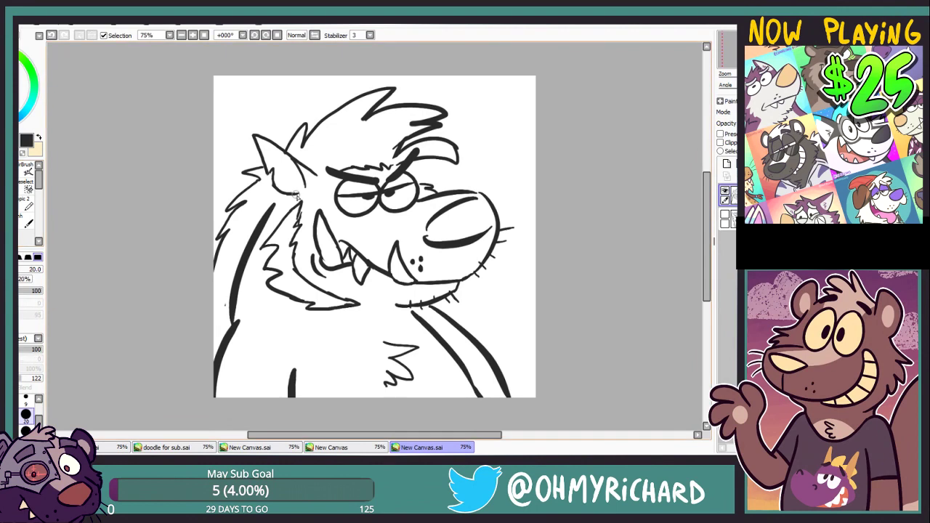
{"action": "left_click_drag", "start_coordinate": [288, 193], "coordinate": [272, 208]}
Add a new layer beneath the line art and bring the spotted hyena reference sheet into a new canvas.
{"action": "left_click", "coordinate": [727, 164]}
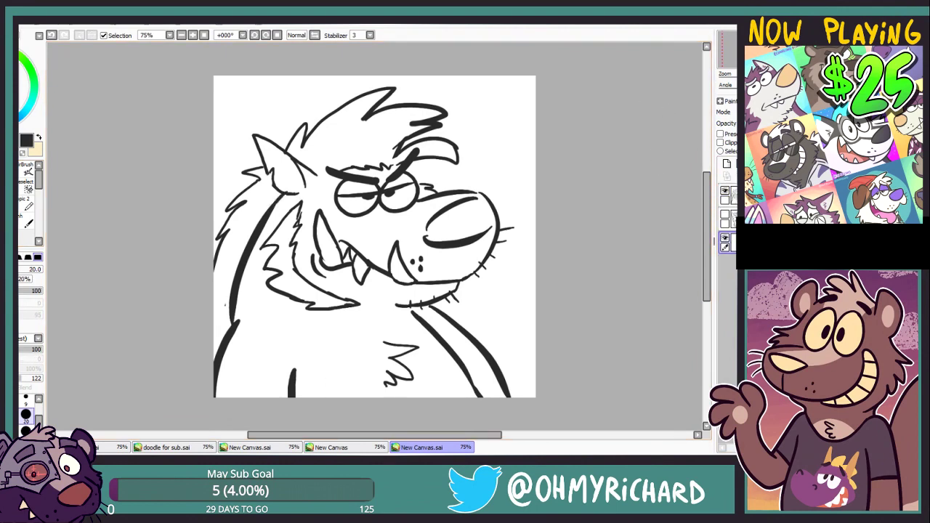
{"action": "key", "text": "ctrl+shift+n"}
{"action": "scroll", "coordinate": [329, 254], "scroll_direction": "up", "scroll_amount": 2}
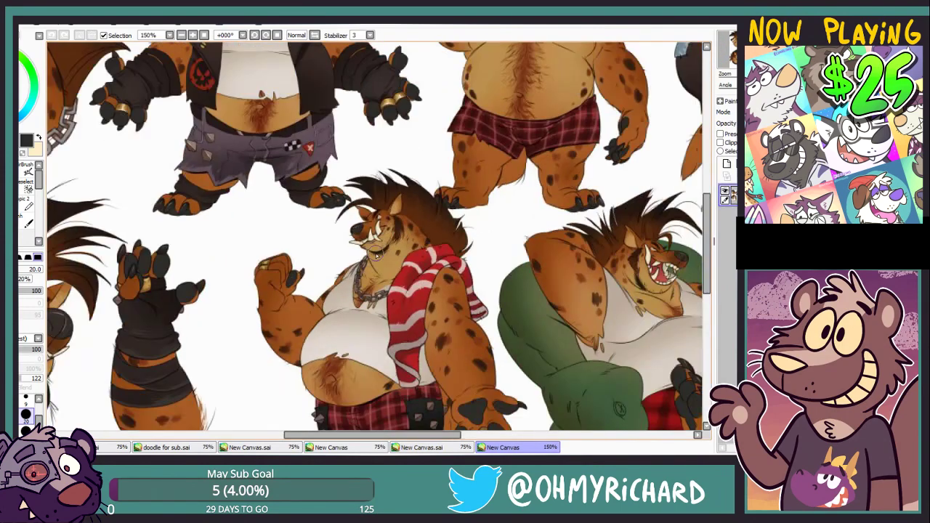
Sample brown from the hyena reference, trace the character's inner outline with it, and fill the whole figure as a flat base.
{"action": "mouse_move", "coordinate": [174, 218]}
{"action": "left_mouse_down"}
{"action": "mouse_move", "coordinate": [480, 265]}
{"action": "mouse_move", "coordinate": [455, 264]}
{"action": "mouse_move", "coordinate": [480, 251]}
{"action": "mouse_move", "coordinate": [492, 219]}
{"action": "mouse_move", "coordinate": [474, 194]}
{"action": "mouse_move", "coordinate": [445, 205]}
{"action": "mouse_move", "coordinate": [404, 176]}
{"action": "left_mouse_up"}
{"action": "right_click", "coordinate": [328, 229]}
{"action": "left_click", "coordinate": [418, 447]}
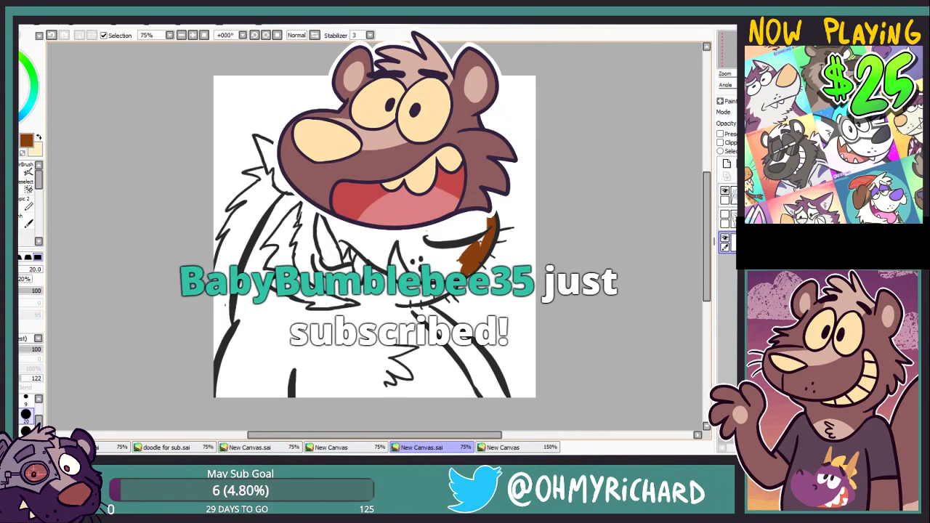
{"action": "mouse_move", "coordinate": [392, 171]}
{"action": "left_mouse_down"}
{"action": "mouse_move", "coordinate": [433, 150]}
{"action": "mouse_move", "coordinate": [453, 155]}
{"action": "mouse_move", "coordinate": [420, 146]}
{"action": "mouse_move", "coordinate": [411, 130]}
{"action": "mouse_move", "coordinate": [418, 111]}
{"action": "mouse_move", "coordinate": [372, 121]}
{"action": "mouse_move", "coordinate": [384, 93]}
{"action": "mouse_move", "coordinate": [350, 109]}
{"action": "mouse_move", "coordinate": [299, 166]}
{"action": "left_mouse_up"}
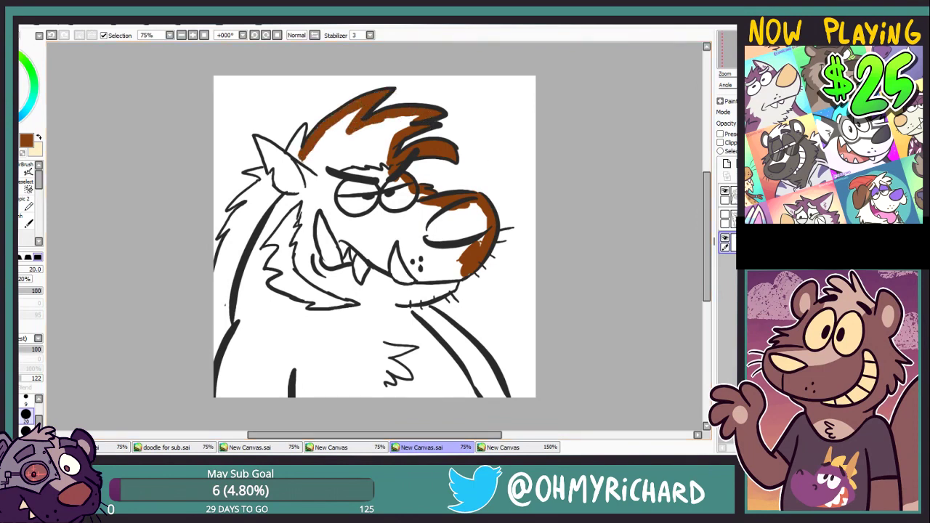
{"action": "mouse_move", "coordinate": [304, 125]}
{"action": "left_mouse_down"}
{"action": "mouse_move", "coordinate": [292, 155]}
{"action": "mouse_move", "coordinate": [258, 144]}
{"action": "mouse_move", "coordinate": [263, 181]}
{"action": "mouse_move", "coordinate": [231, 207]}
{"action": "mouse_move", "coordinate": [267, 186]}
{"action": "mouse_move", "coordinate": [218, 241]}
{"action": "mouse_move", "coordinate": [205, 380]}
{"action": "left_mouse_up"}
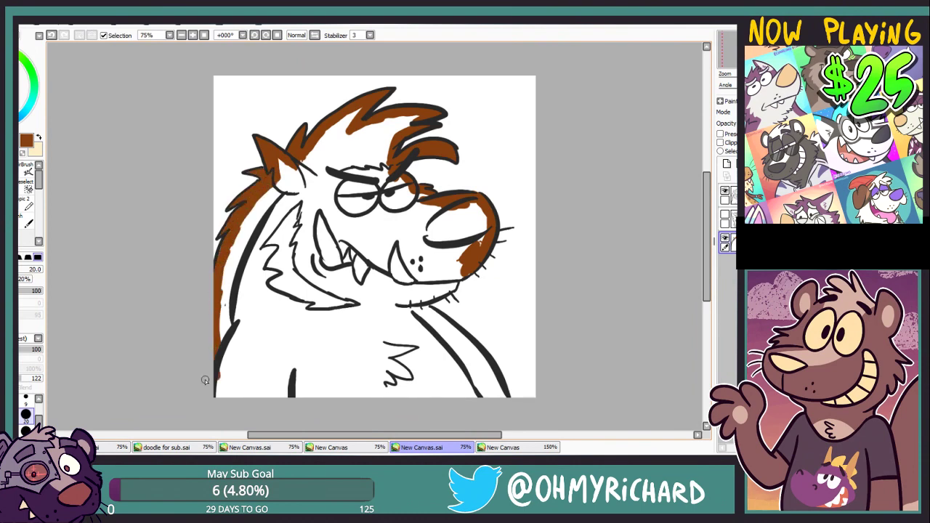
{"action": "left_click_drag", "start_coordinate": [232, 342], "coordinate": [217, 396]}
{"action": "mouse_move", "coordinate": [483, 216]}
{"action": "left_mouse_down"}
{"action": "mouse_move", "coordinate": [428, 313]}
{"action": "mouse_move", "coordinate": [507, 399]}
{"action": "left_mouse_up"}
{"action": "key", "text": "g"}
{"action": "left_click", "coordinate": [371, 323]}
Sample tan and near-black brown from the reference head, and recolour the line art with the near-black brown.
{"action": "left_click", "coordinate": [520, 445]}
{"action": "right_click", "coordinate": [382, 226]}
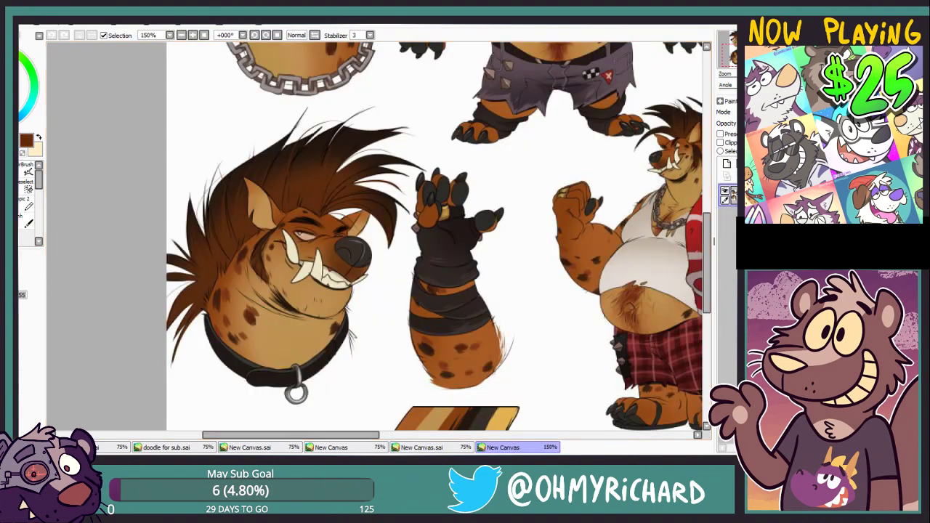
{"action": "left_click", "coordinate": [433, 447]}
{"action": "left_click", "coordinate": [512, 446]}
{"action": "right_click", "coordinate": [314, 333]}
{"action": "left_click", "coordinate": [449, 447]}
{"action": "left_click", "coordinate": [509, 447]}
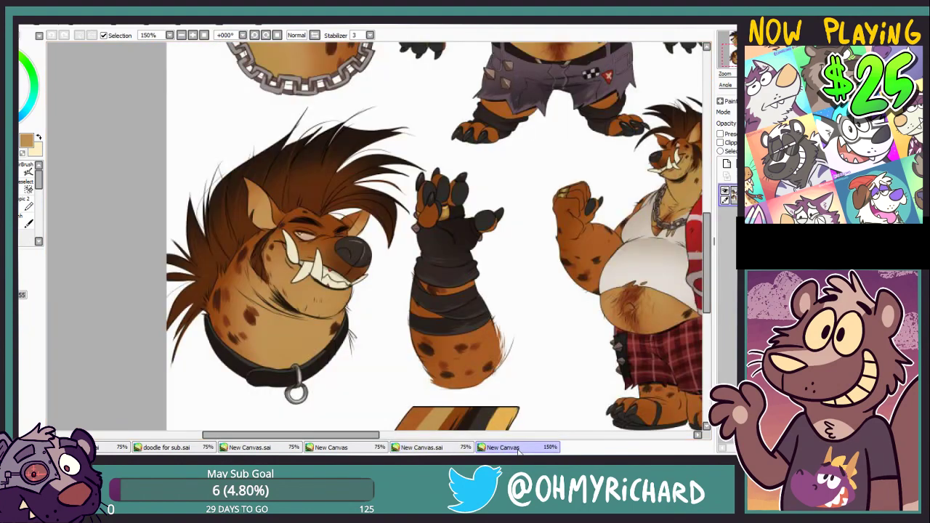
{"action": "left_click", "coordinate": [449, 447]}
{"action": "key", "text": "x"}
{"action": "key", "text": "ctrl+f"}
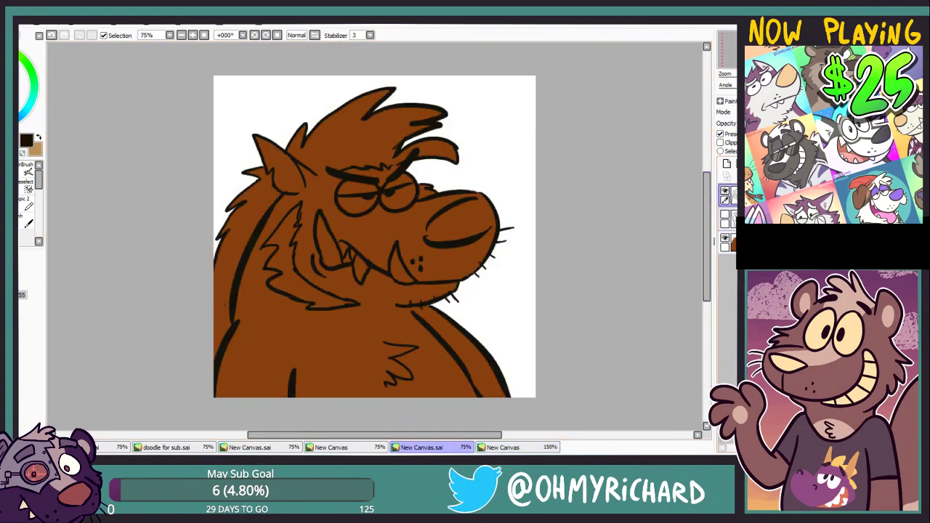
On the colour layer, block in tan below the cheek, under the mouth and down the chest edge, using brush size 35.
{"action": "left_click", "coordinate": [733, 243]}
{"action": "key", "text": "x"}
{"action": "left_click", "coordinate": [505, 448]}
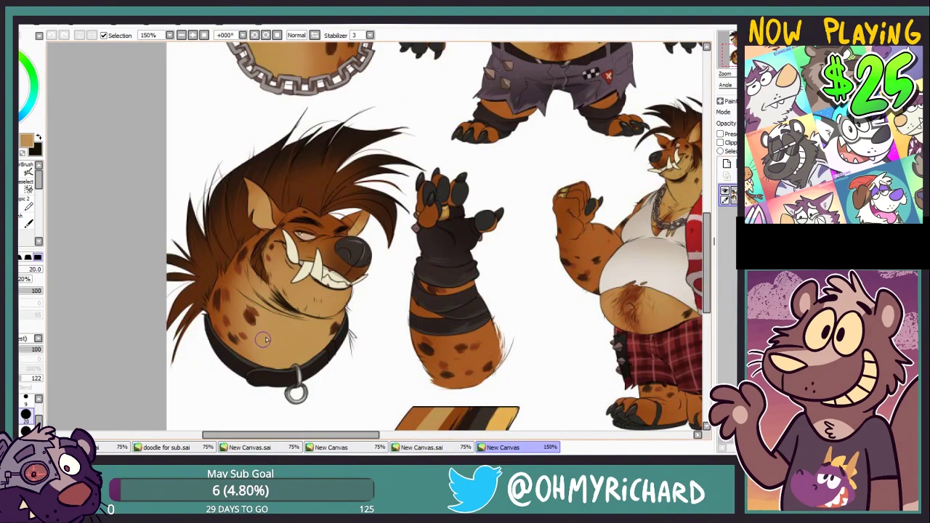
{"action": "left_click_drag", "start_coordinate": [254, 435], "coordinate": [405, 435]}
{"action": "left_click", "coordinate": [450, 447]}
{"action": "left_click_drag", "start_coordinate": [363, 273], "coordinate": [396, 289]}
{"action": "mouse_move", "coordinate": [329, 251]}
{"action": "left_mouse_down"}
{"action": "mouse_move", "coordinate": [318, 276]}
{"action": "mouse_move", "coordinate": [334, 288]}
{"action": "mouse_move", "coordinate": [304, 396]}
{"action": "left_mouse_up"}
{"action": "key", "text": "bracketright"}
{"action": "key", "text": "bracketright"}
{"action": "key", "text": "bracketright"}
{"action": "left_click_drag", "start_coordinate": [297, 306], "coordinate": [315, 394]}
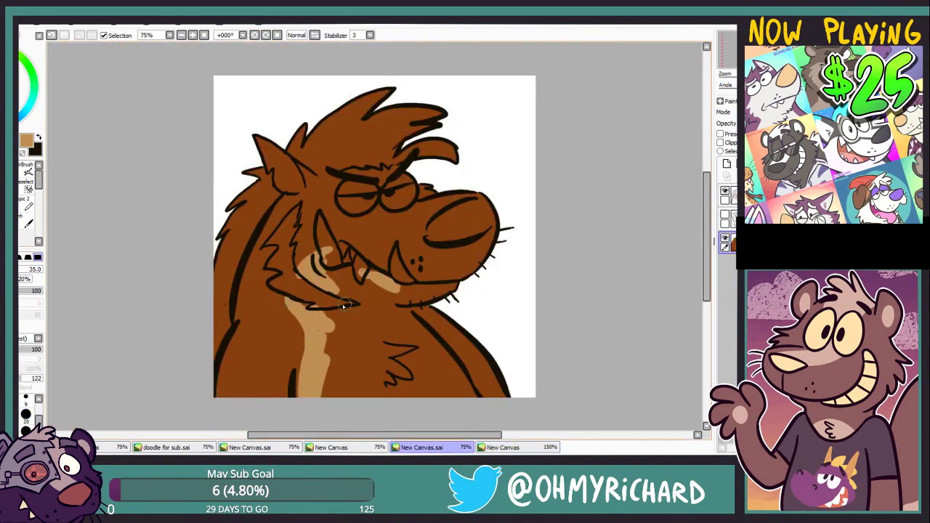
Extend the tan along the lower jaw and throat and fill the whole chest up to the far arm.
{"action": "mouse_move", "coordinate": [343, 306]}
{"action": "left_mouse_down"}
{"action": "mouse_move", "coordinate": [331, 284]}
{"action": "mouse_move", "coordinate": [440, 294]}
{"action": "left_mouse_up"}
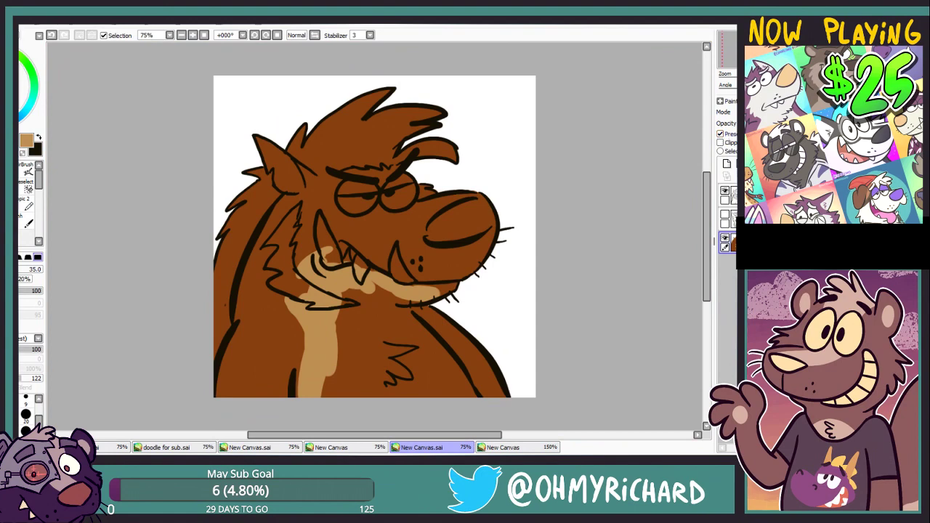
{"action": "left_click_drag", "start_coordinate": [351, 296], "coordinate": [340, 324]}
{"action": "mouse_move", "coordinate": [416, 292]}
{"action": "left_mouse_down"}
{"action": "mouse_move", "coordinate": [372, 274]}
{"action": "mouse_move", "coordinate": [455, 289]}
{"action": "mouse_move", "coordinate": [401, 311]}
{"action": "mouse_move", "coordinate": [452, 365]}
{"action": "mouse_move", "coordinate": [474, 403]}
{"action": "left_mouse_up"}
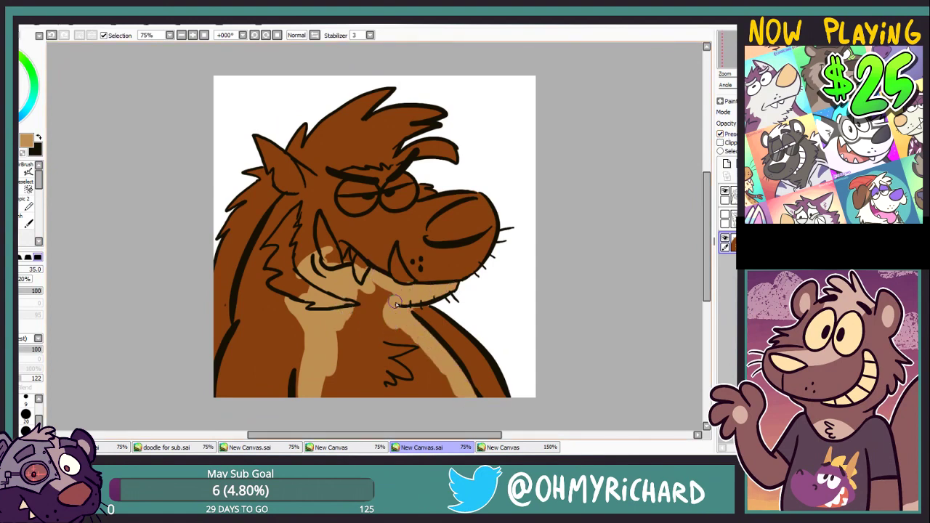
{"action": "mouse_move", "coordinate": [395, 303]}
{"action": "left_mouse_down"}
{"action": "mouse_move", "coordinate": [344, 321]}
{"action": "mouse_move", "coordinate": [333, 363]}
{"action": "mouse_move", "coordinate": [353, 278]}
{"action": "mouse_move", "coordinate": [440, 377]}
{"action": "mouse_move", "coordinate": [365, 357]}
{"action": "mouse_move", "coordinate": [353, 414]}
{"action": "mouse_move", "coordinate": [432, 400]}
{"action": "left_mouse_up"}
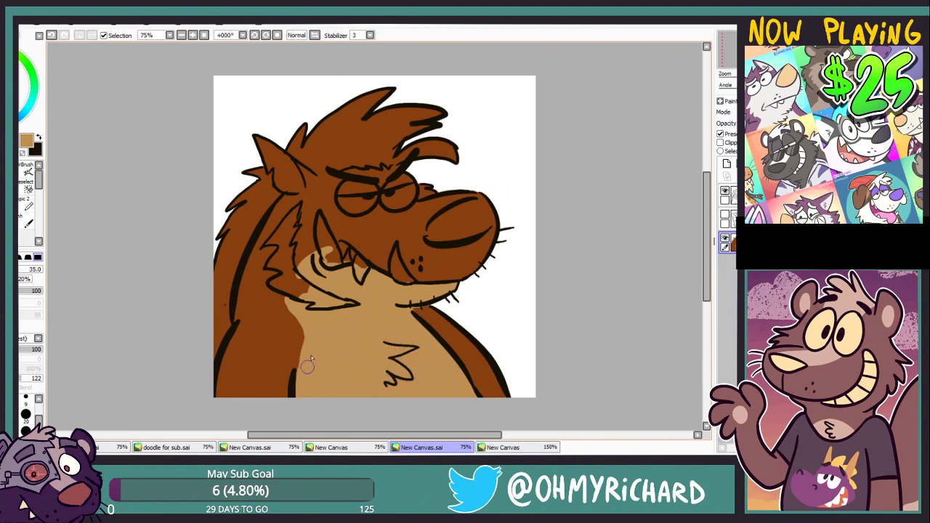
Clean up the tan's edge beside the near shoulder, below the cheek ruff, with the base brown.
{"action": "left_click", "coordinate": [39, 140]}
{"action": "left_click", "coordinate": [278, 312], "text": "alt"}
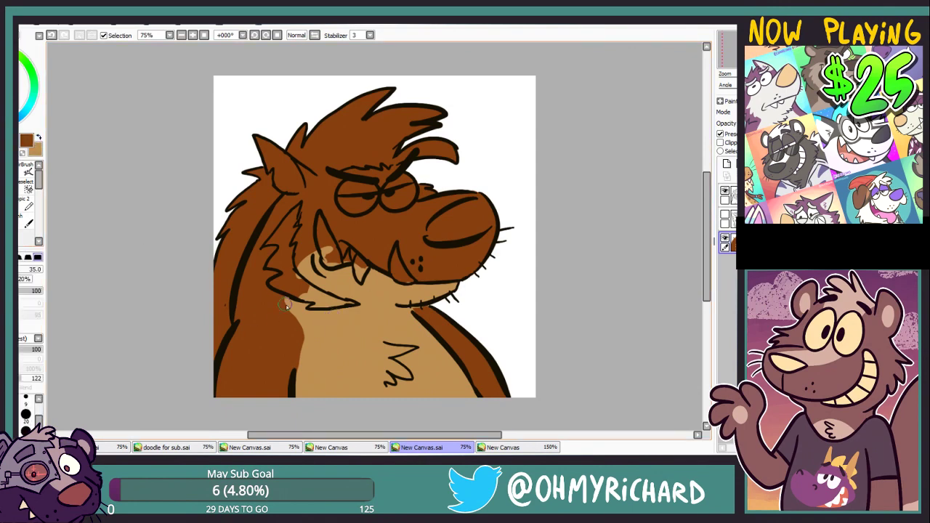
{"action": "left_click_drag", "start_coordinate": [287, 299], "coordinate": [288, 343]}
{"action": "left_click", "coordinate": [39, 138]}
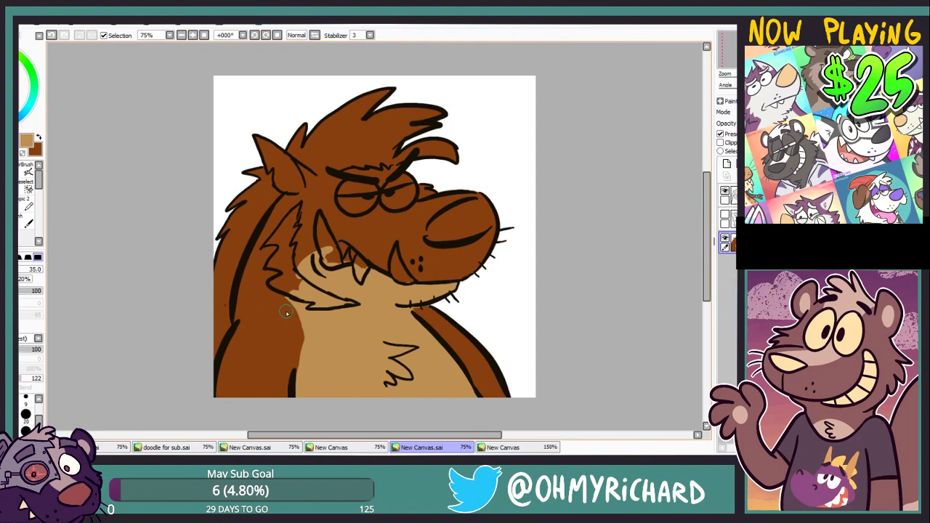
{"action": "key", "text": "alt"}
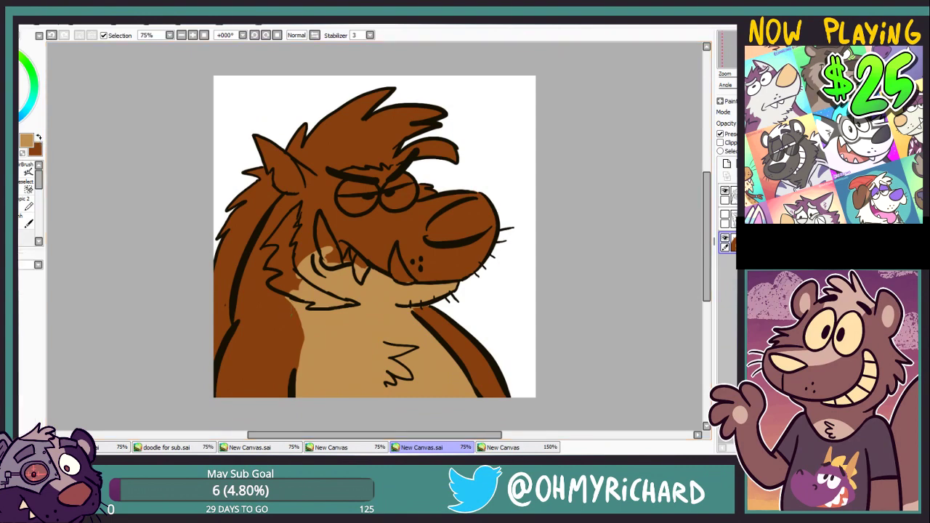
Check the reference and paint the near ear tan.
{"action": "left_click", "coordinate": [522, 448]}
{"action": "left_click", "coordinate": [437, 448]}
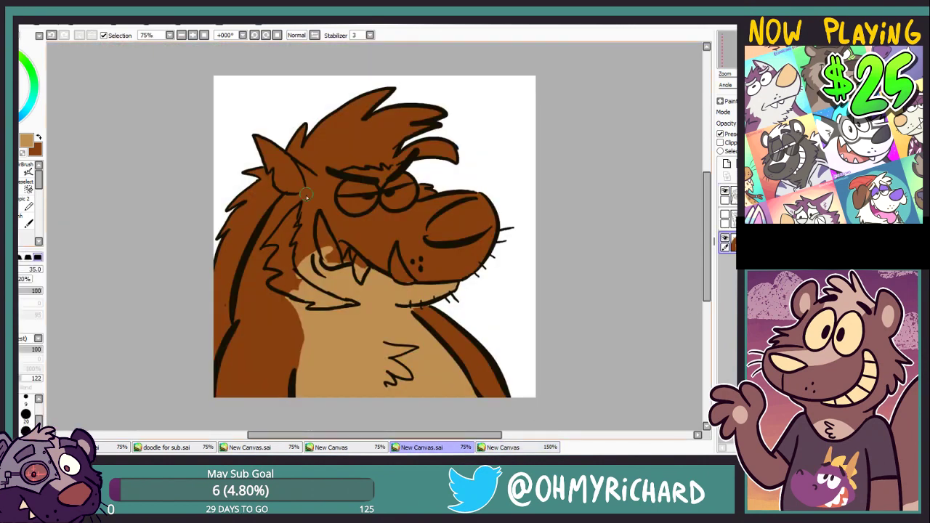
{"action": "left_click_drag", "start_coordinate": [256, 138], "coordinate": [292, 188]}
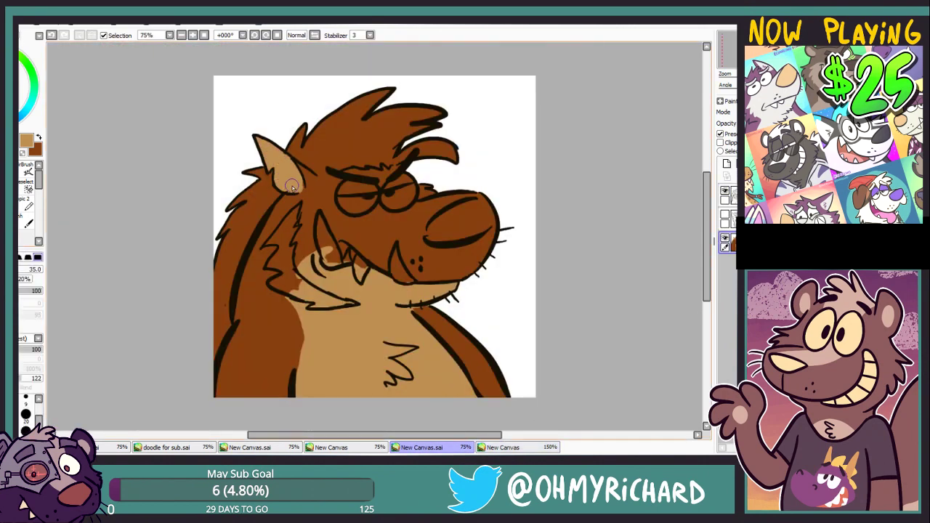
Sample a warmer orange-brown from the reference and repaint the face, neck, shoulder and far arm with it.
{"action": "key", "text": "x"}
{"action": "key", "text": "ctrl+Tab"}
{"action": "key", "text": "ctrl+shift+Tab"}
{"action": "key", "text": "ctrl+Tab"}
{"action": "key", "text": "ctrl+shift+Tab"}
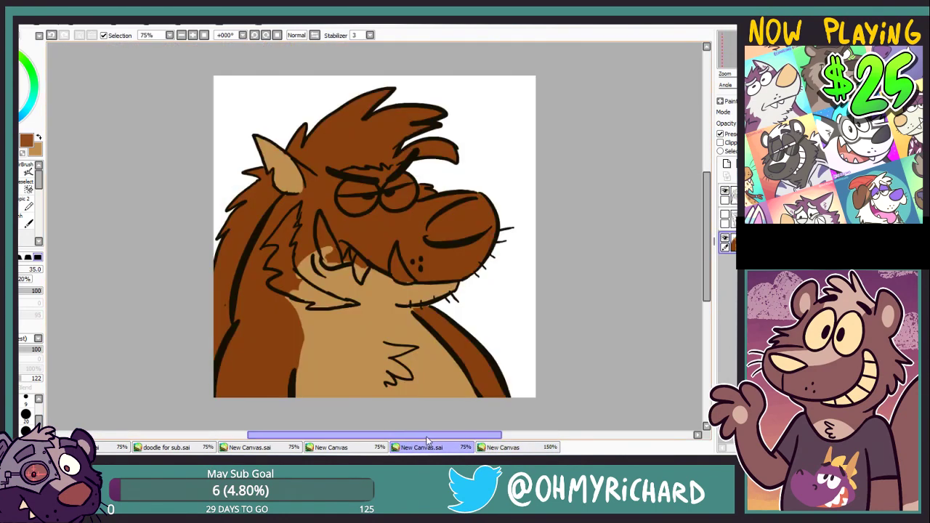
{"action": "mouse_move", "coordinate": [377, 229]}
{"action": "left_mouse_down"}
{"action": "mouse_move", "coordinate": [392, 259]}
{"action": "mouse_move", "coordinate": [410, 265]}
{"action": "mouse_move", "coordinate": [401, 268]}
{"action": "mouse_move", "coordinate": [457, 268]}
{"action": "mouse_move", "coordinate": [472, 231]}
{"action": "mouse_move", "coordinate": [394, 263]}
{"action": "mouse_move", "coordinate": [328, 234]}
{"action": "mouse_move", "coordinate": [274, 250]}
{"action": "mouse_move", "coordinate": [291, 233]}
{"action": "mouse_move", "coordinate": [274, 227]}
{"action": "mouse_move", "coordinate": [251, 276]}
{"action": "mouse_move", "coordinate": [275, 262]}
{"action": "mouse_move", "coordinate": [296, 338]}
{"action": "mouse_move", "coordinate": [276, 403]}
{"action": "mouse_move", "coordinate": [233, 376]}
{"action": "mouse_move", "coordinate": [268, 302]}
{"action": "mouse_move", "coordinate": [281, 334]}
{"action": "left_mouse_up"}
{"action": "left_click_drag", "start_coordinate": [316, 201], "coordinate": [333, 203]}
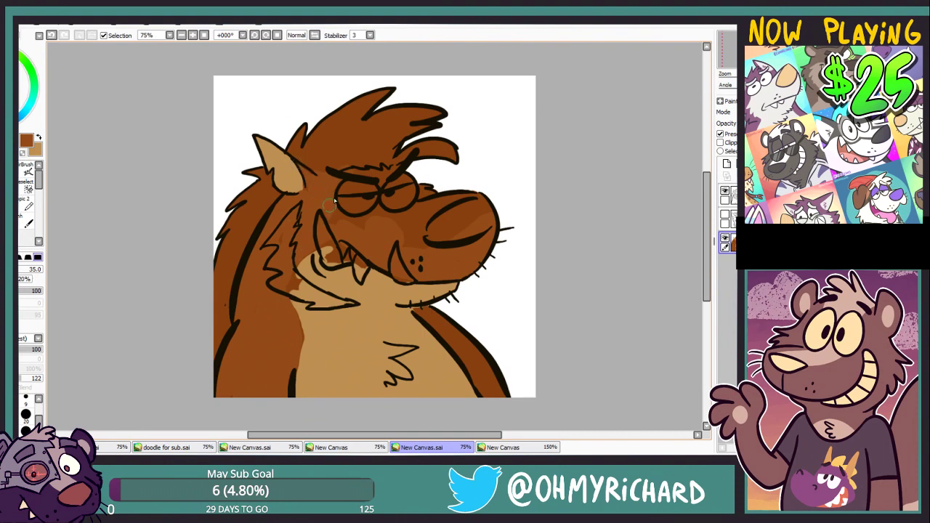
{"action": "mouse_move", "coordinate": [315, 251]}
{"action": "left_mouse_down"}
{"action": "mouse_move", "coordinate": [390, 173]}
{"action": "mouse_move", "coordinate": [390, 204]}
{"action": "mouse_move", "coordinate": [451, 176]}
{"action": "mouse_move", "coordinate": [476, 235]}
{"action": "left_mouse_up"}
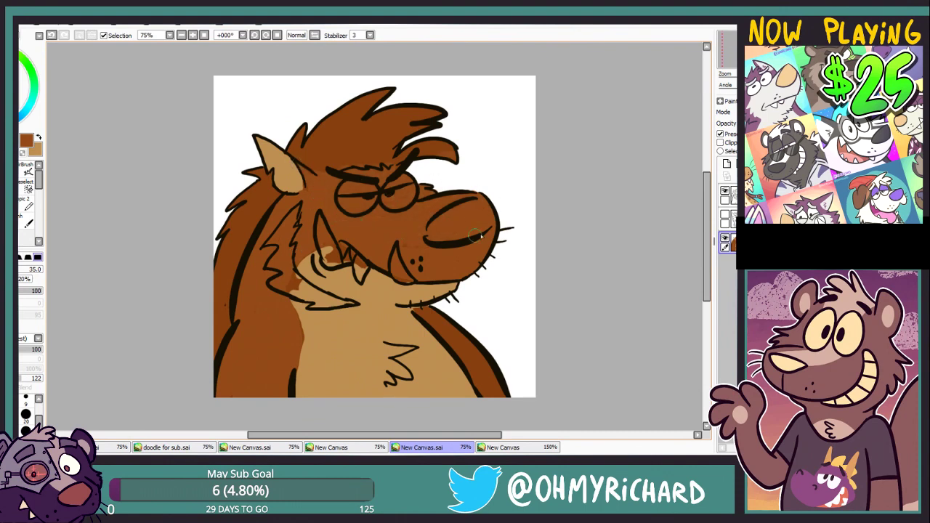
{"action": "left_click_drag", "start_coordinate": [420, 310], "coordinate": [503, 399]}
Sample dark brown from the reference mane and paint the head hair and the mane down the back.
{"action": "left_click", "coordinate": [492, 448]}
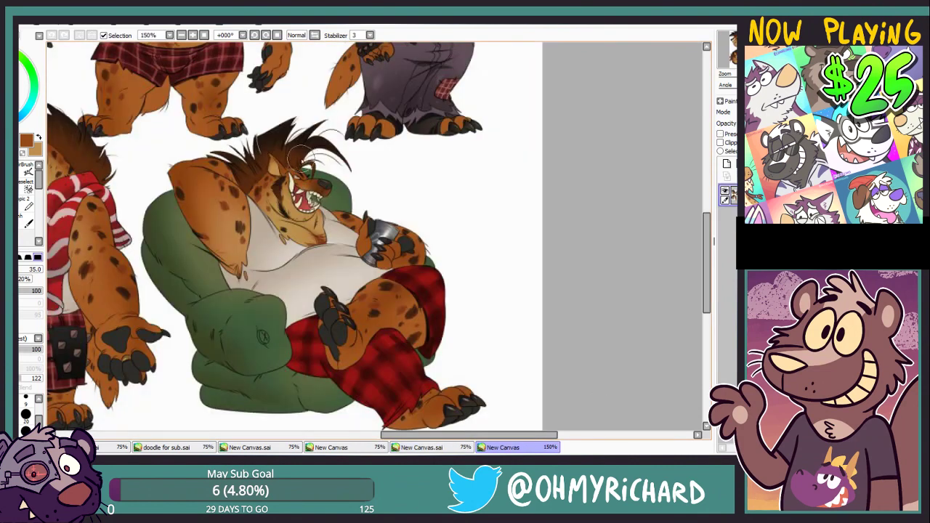
{"action": "right_click", "coordinate": [302, 155]}
{"action": "left_click", "coordinate": [440, 448]}
{"action": "left_click_drag", "start_coordinate": [435, 145], "coordinate": [390, 157]}
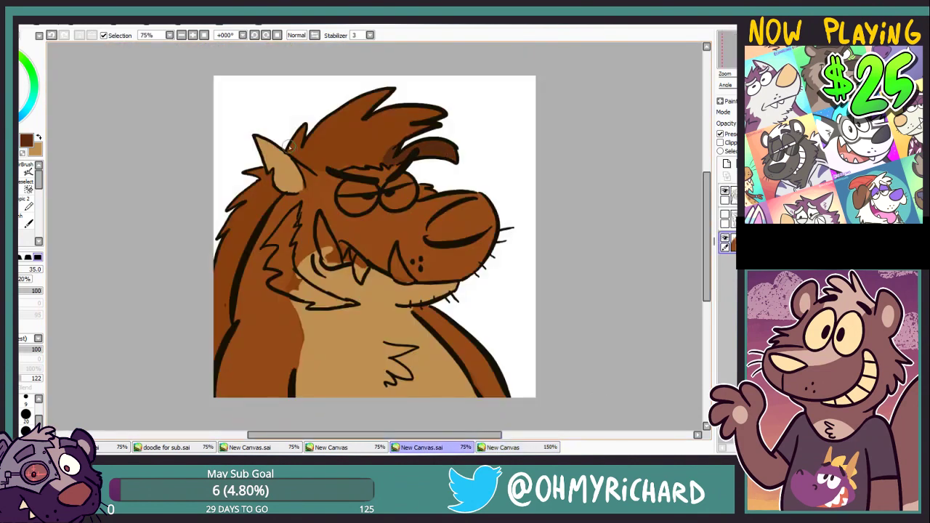
{"action": "mouse_move", "coordinate": [300, 137]}
{"action": "left_mouse_down"}
{"action": "mouse_move", "coordinate": [330, 168]}
{"action": "mouse_move", "coordinate": [377, 166]}
{"action": "mouse_move", "coordinate": [394, 149]}
{"action": "mouse_move", "coordinate": [379, 182]}
{"action": "mouse_move", "coordinate": [370, 165]}
{"action": "mouse_move", "coordinate": [383, 131]}
{"action": "mouse_move", "coordinate": [375, 90]}
{"action": "mouse_move", "coordinate": [354, 111]}
{"action": "mouse_move", "coordinate": [365, 156]}
{"action": "mouse_move", "coordinate": [390, 135]}
{"action": "left_mouse_up"}
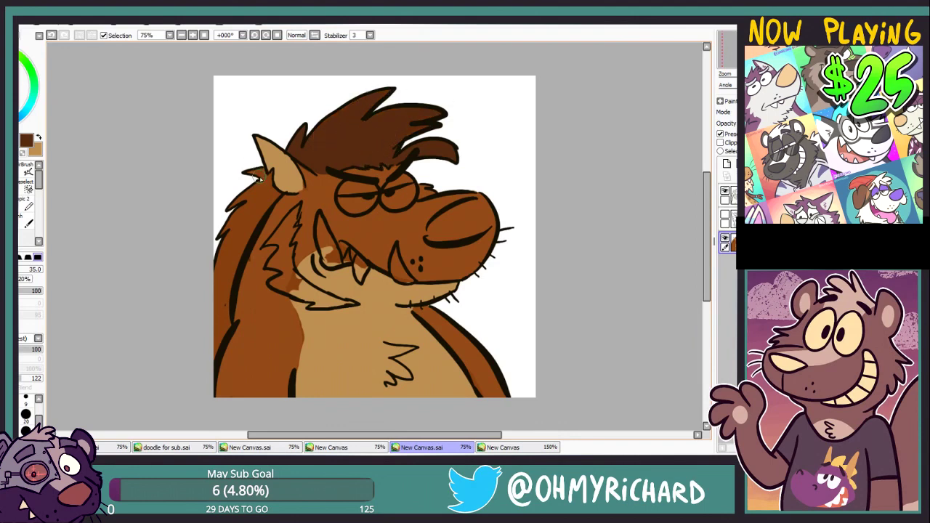
{"action": "mouse_move", "coordinate": [259, 178]}
{"action": "left_mouse_down"}
{"action": "mouse_move", "coordinate": [277, 195]}
{"action": "mouse_move", "coordinate": [207, 281]}
{"action": "mouse_move", "coordinate": [215, 337]}
{"action": "mouse_move", "coordinate": [231, 250]}
{"action": "mouse_move", "coordinate": [262, 206]}
{"action": "mouse_move", "coordinate": [229, 216]}
{"action": "left_mouse_up"}
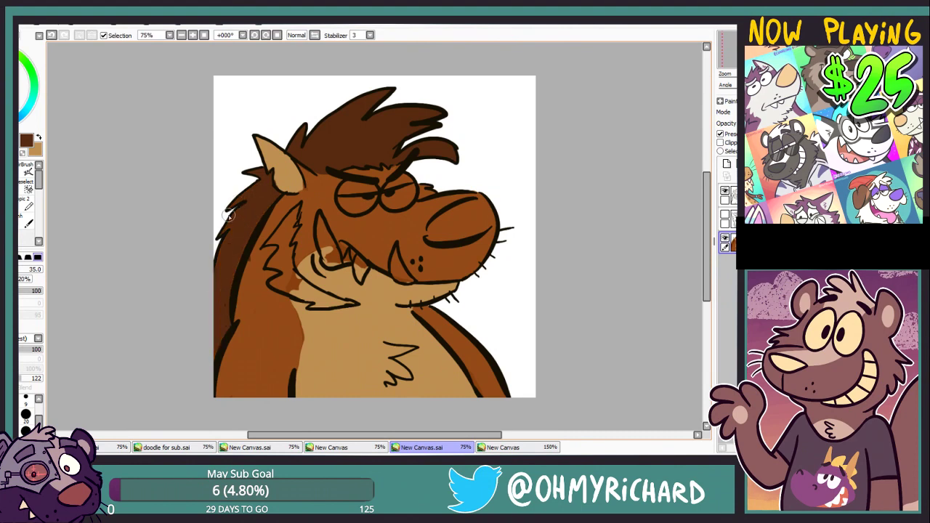
Paint the front of the muzzle around the nose and whisker dots dark brown, following the reference.
{"action": "left_click", "coordinate": [505, 448]}
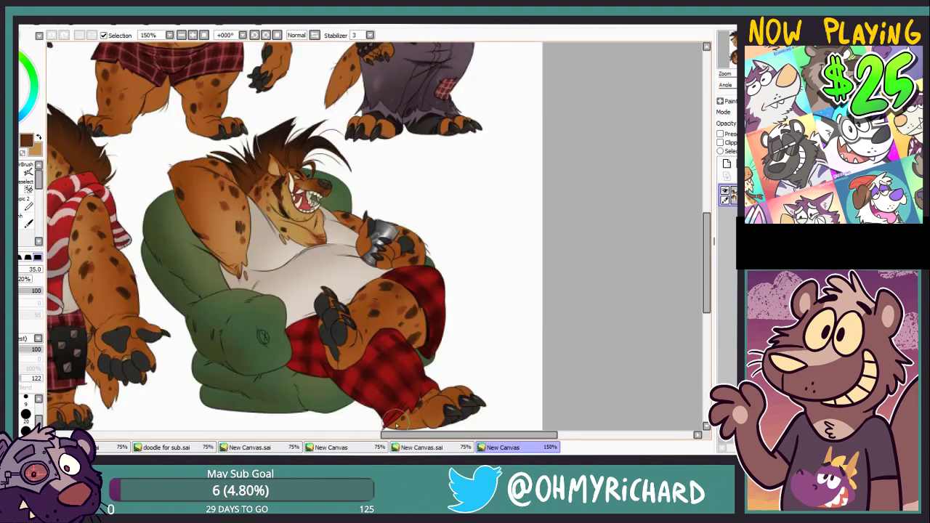
{"action": "left_click", "coordinate": [429, 448]}
{"action": "mouse_move", "coordinate": [446, 210]}
{"action": "left_mouse_down"}
{"action": "mouse_move", "coordinate": [401, 270]}
{"action": "mouse_move", "coordinate": [463, 199]}
{"action": "mouse_move", "coordinate": [423, 247]}
{"action": "mouse_move", "coordinate": [463, 274]}
{"action": "mouse_move", "coordinate": [492, 218]}
{"action": "left_mouse_up"}
Sample reddish brown from the reference and dot large round spots over the neck, shoulder, face and far arm.
{"action": "left_click", "coordinate": [504, 448]}
{"action": "left_click", "coordinate": [429, 447]}
{"action": "left_click", "coordinate": [514, 448]}
{"action": "left_click", "coordinate": [432, 448]}
{"action": "left_click", "coordinate": [258, 265]}
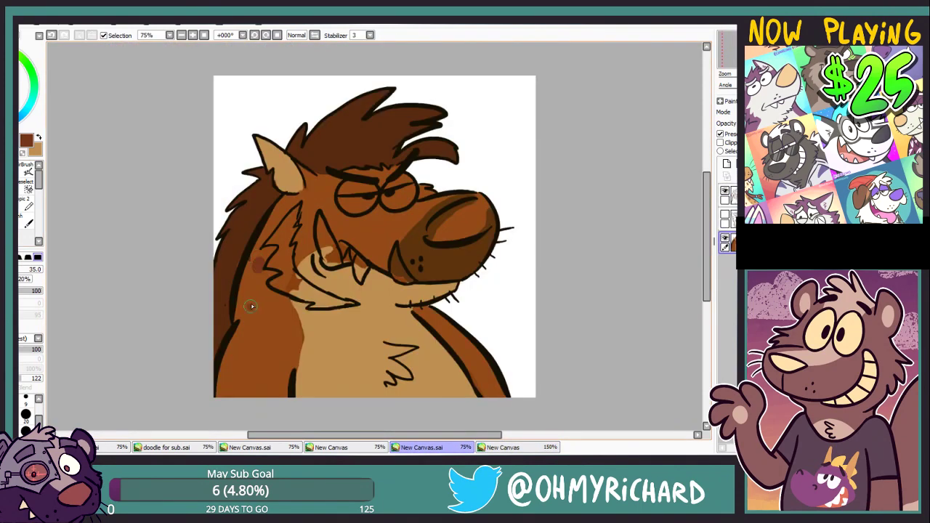
{"action": "left_click", "coordinate": [250, 306]}
{"action": "left_click", "coordinate": [285, 317]}
{"action": "left_click_drag", "start_coordinate": [263, 364], "coordinate": [229, 387]}
{"action": "left_click_drag", "start_coordinate": [455, 330], "coordinate": [463, 337]}
{"action": "left_click", "coordinate": [494, 382]}
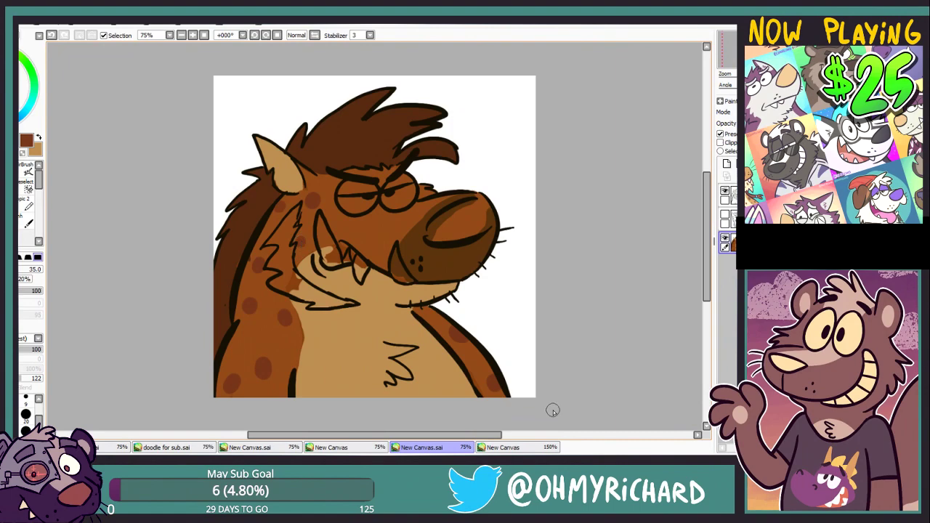
Sample a darker spot brown from the reference and reduce the brush size to 20.
{"action": "key", "text": "ctrl+Tab"}
{"action": "left_click", "coordinate": [386, 279], "text": "alt"}
{"action": "left_click", "coordinate": [458, 450]}
{"action": "key", "text": "bracketleft"}
{"action": "key", "text": "bracketleft"}
{"action": "key", "text": "bracketleft"}
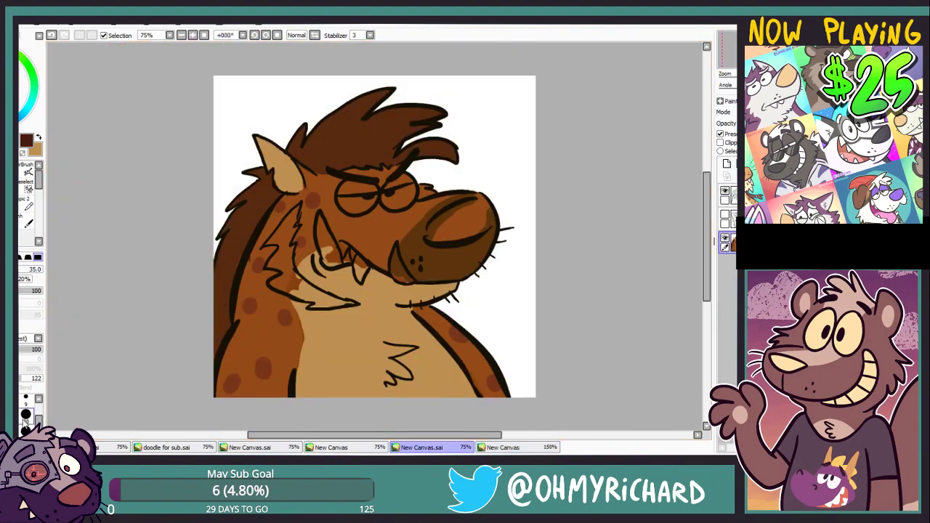
{"action": "left_click", "coordinate": [254, 274]}
{"action": "left_click_drag", "start_coordinate": [250, 319], "coordinate": [246, 322]}
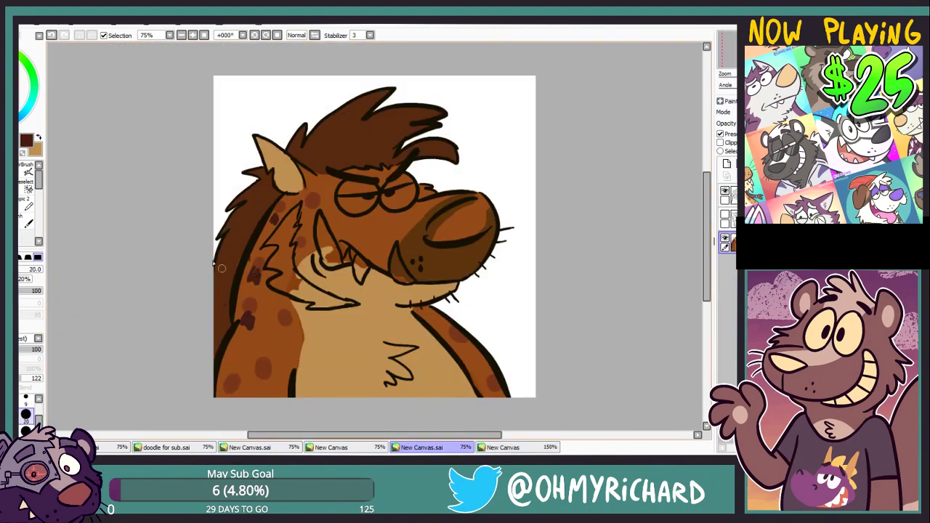
{"action": "key", "text": "ctrl+z"}
{"action": "key", "text": "ctrl+z"}
{"action": "key", "text": "ctrl+z"}
Add smaller dark brown spots between the reddish ones on the neck and near shoulder.
{"action": "left_click", "coordinate": [273, 219]}
{"action": "left_click_drag", "start_coordinate": [251, 269], "coordinate": [252, 276]}
{"action": "left_click", "coordinate": [263, 332]}
{"action": "left_click", "coordinate": [231, 364]}
{"action": "left_click", "coordinate": [261, 390]}
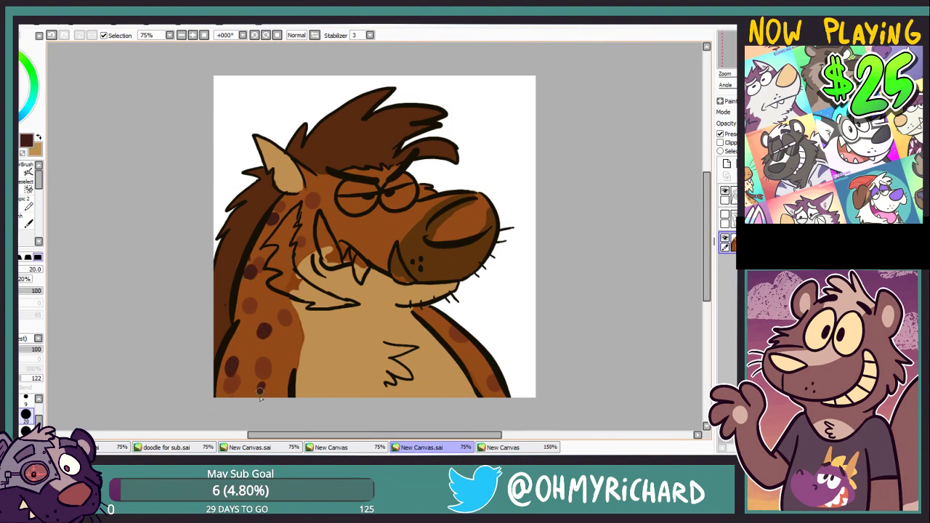
{"action": "left_click", "coordinate": [307, 213]}
{"action": "key", "text": "ctrl+z"}
{"action": "left_click", "coordinate": [269, 297]}
{"action": "left_click", "coordinate": [236, 317]}
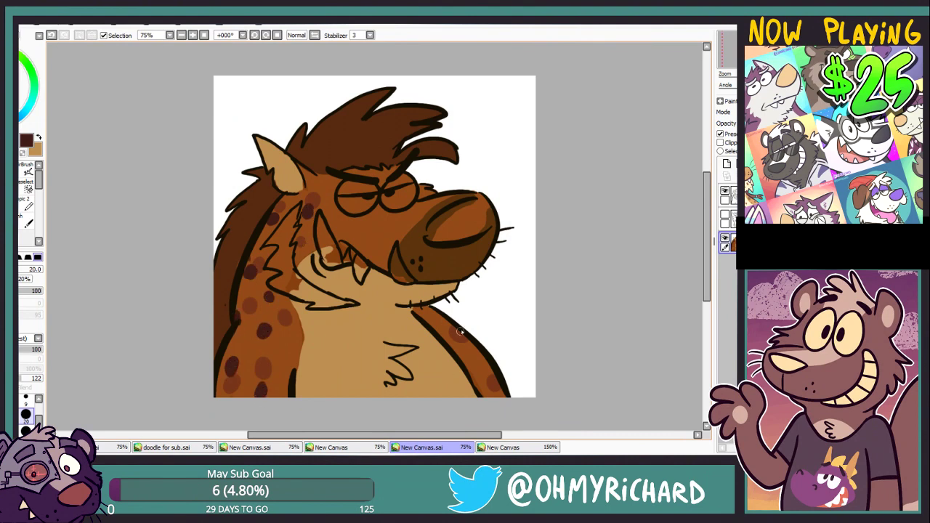
Add dark brown spots along the far arm and one beside the chest edge on the near shoulder.
{"action": "left_click", "coordinate": [440, 319]}
{"action": "left_click", "coordinate": [485, 366]}
{"action": "left_click", "coordinate": [469, 368]}
{"action": "left_click", "coordinate": [293, 349]}
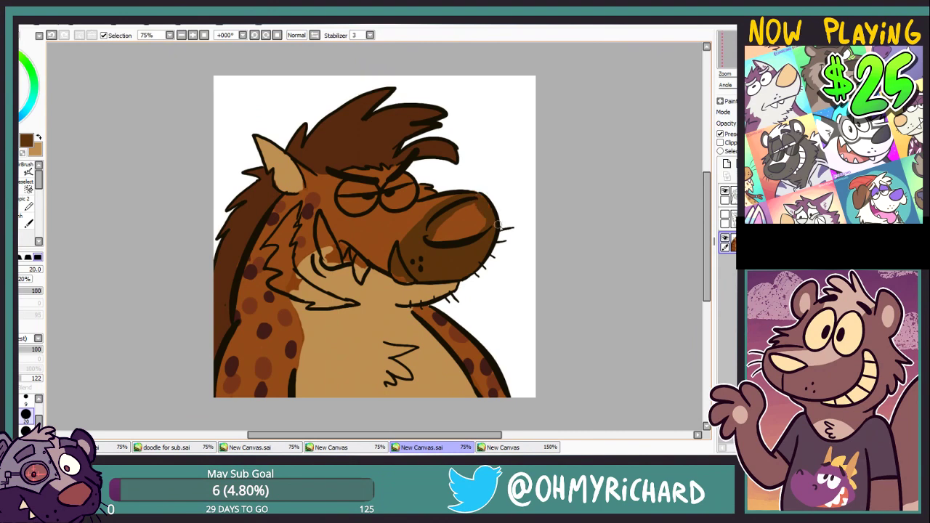
Sample the near-black nose colour from the reference and fill the nose with it.
{"action": "left_click", "coordinate": [534, 447]}
{"action": "left_click", "coordinate": [469, 446]}
{"action": "mouse_move", "coordinate": [415, 242]}
{"action": "left_mouse_down"}
{"action": "mouse_move", "coordinate": [451, 216]}
{"action": "mouse_move", "coordinate": [460, 215]}
{"action": "mouse_move", "coordinate": [432, 235]}
{"action": "mouse_move", "coordinate": [474, 210]}
{"action": "left_mouse_up"}
Sample off-white from the reference and fill the tusks and teeth.
{"action": "left_click", "coordinate": [517, 448]}
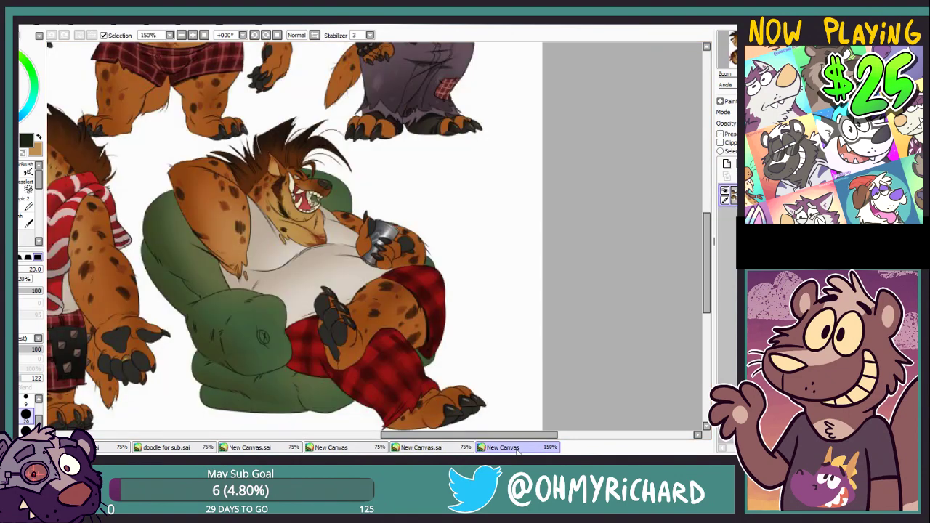
{"action": "left_click", "coordinate": [463, 446]}
{"action": "mouse_move", "coordinate": [321, 227]}
{"action": "left_mouse_down"}
{"action": "mouse_move", "coordinate": [326, 254]}
{"action": "mouse_move", "coordinate": [338, 261]}
{"action": "mouse_move", "coordinate": [340, 248]}
{"action": "mouse_move", "coordinate": [357, 278]}
{"action": "left_mouse_up"}
{"action": "left_click_drag", "start_coordinate": [395, 247], "coordinate": [408, 278]}
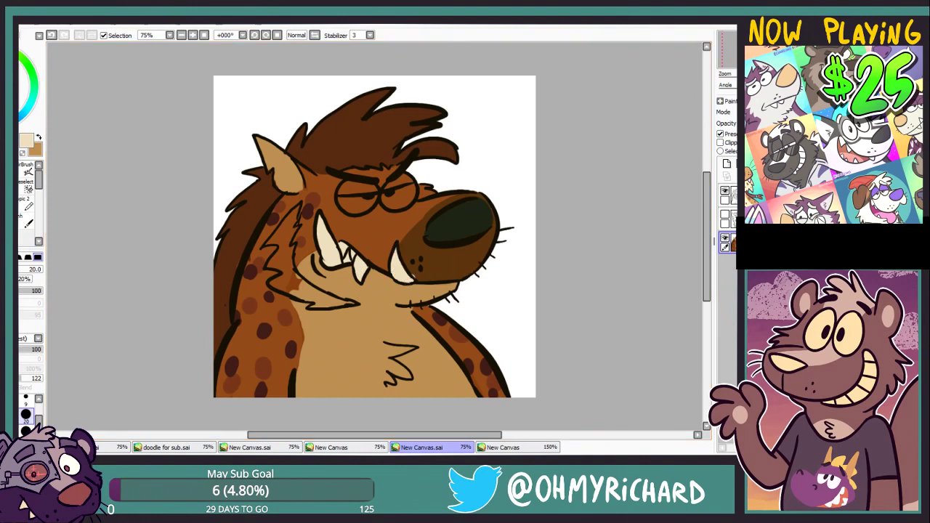
Touch up the ear base with the ear's tan and fill the jagged cheek fur with the mane's dark brown.
{"action": "left_click", "coordinate": [460, 255], "text": "alt"}
{"action": "left_click", "coordinate": [288, 175], "text": "alt"}
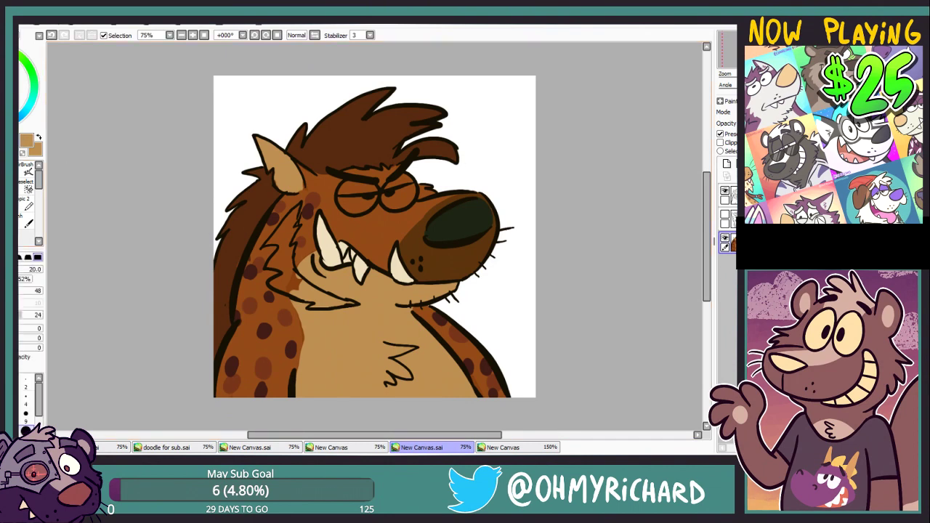
{"action": "left_click_drag", "start_coordinate": [277, 174], "coordinate": [282, 189]}
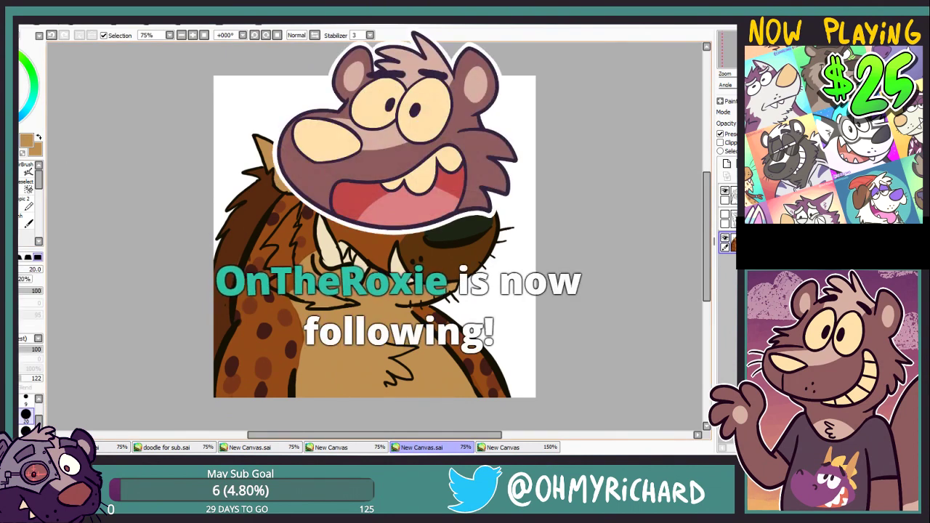
{"action": "left_click_drag", "start_coordinate": [492, 429], "coordinate": [488, 401]}
{"action": "left_click", "coordinate": [245, 198], "text": "alt"}
{"action": "mouse_move", "coordinate": [293, 185]}
{"action": "left_mouse_down"}
{"action": "mouse_move", "coordinate": [263, 217]}
{"action": "mouse_move", "coordinate": [290, 206]}
{"action": "mouse_move", "coordinate": [275, 226]}
{"action": "mouse_move", "coordinate": [286, 230]}
{"action": "mouse_move", "coordinate": [283, 252]}
{"action": "mouse_move", "coordinate": [329, 276]}
{"action": "left_mouse_up"}
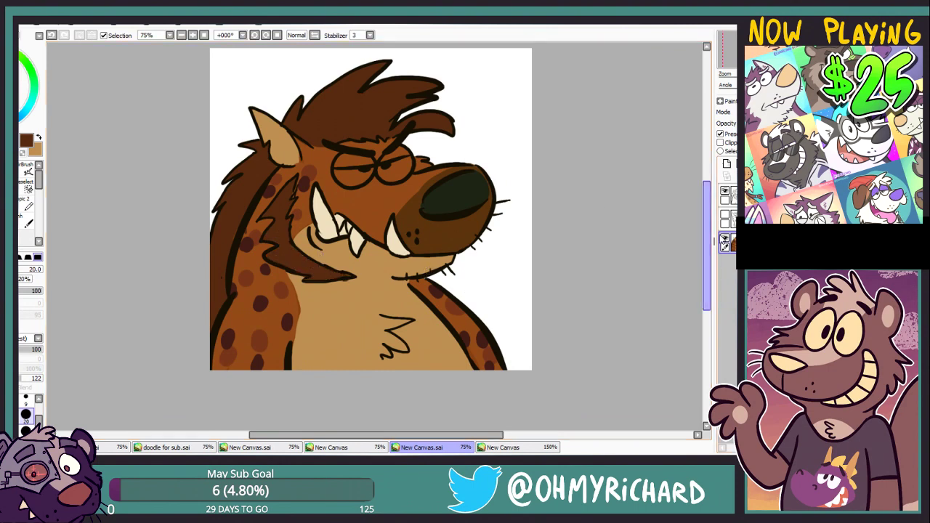
Paint the whites of both eyes and add a new layer above the hyena's colour layer.
{"action": "right_click", "coordinate": [509, 247]}
{"action": "mouse_move", "coordinate": [362, 184]}
{"action": "left_mouse_down"}
{"action": "mouse_move", "coordinate": [334, 170]}
{"action": "mouse_move", "coordinate": [347, 180]}
{"action": "mouse_move", "coordinate": [388, 169]}
{"action": "mouse_move", "coordinate": [390, 188]}
{"action": "mouse_move", "coordinate": [409, 162]}
{"action": "left_mouse_up"}
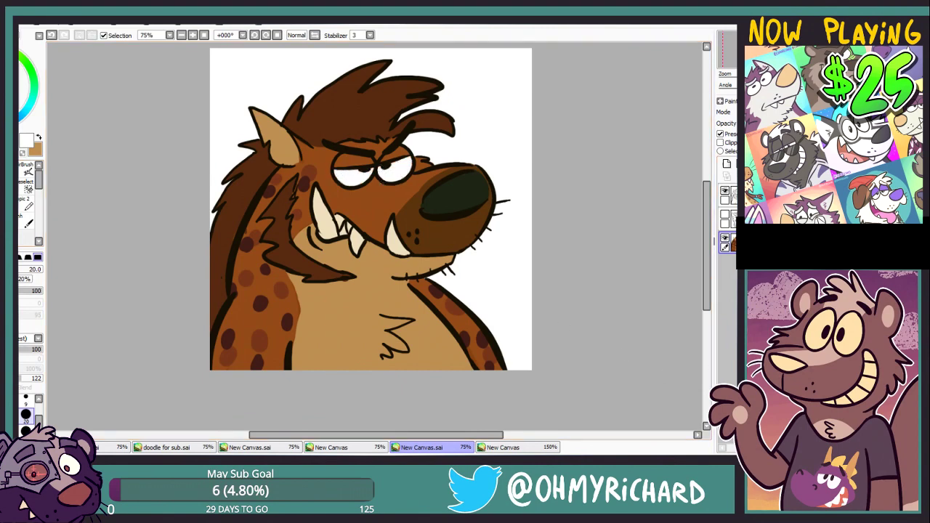
{"action": "left_click", "coordinate": [727, 164]}
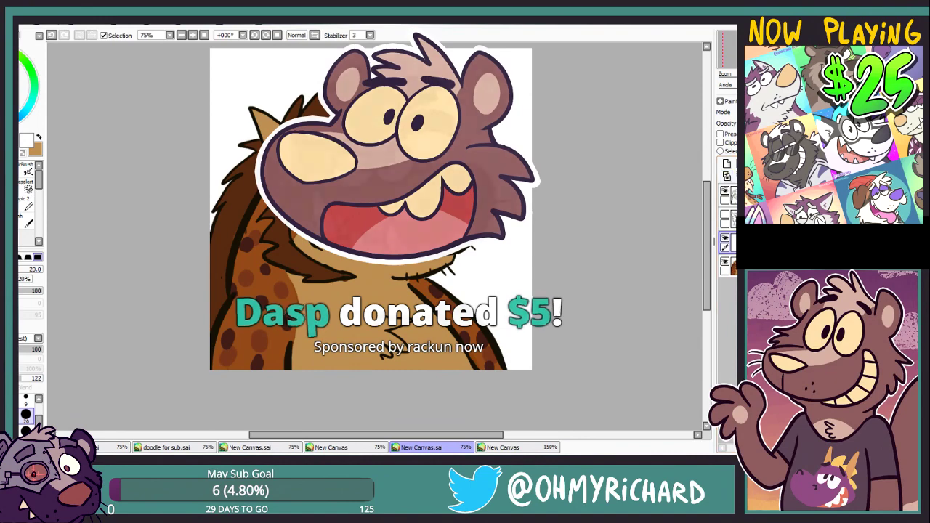
{"action": "left_click_drag", "start_coordinate": [656, 191], "coordinate": [647, 211]}
{"action": "mouse_move", "coordinate": [587, 189]}
{"action": "left_mouse_down"}
{"action": "mouse_move", "coordinate": [615, 180]}
{"action": "mouse_move", "coordinate": [593, 217]}
{"action": "left_mouse_up"}
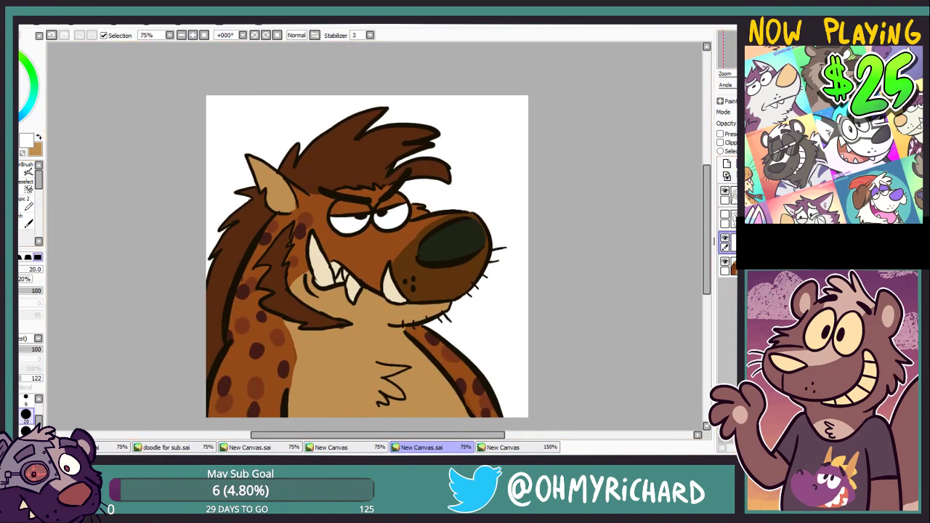
Add a layer beneath the hyena's colours and fill it with crimson as the background.
{"action": "key", "text": "alt"}
{"action": "left_click", "coordinate": [727, 164]}
{"action": "left_click_drag", "start_coordinate": [731, 242], "coordinate": [732, 297]}
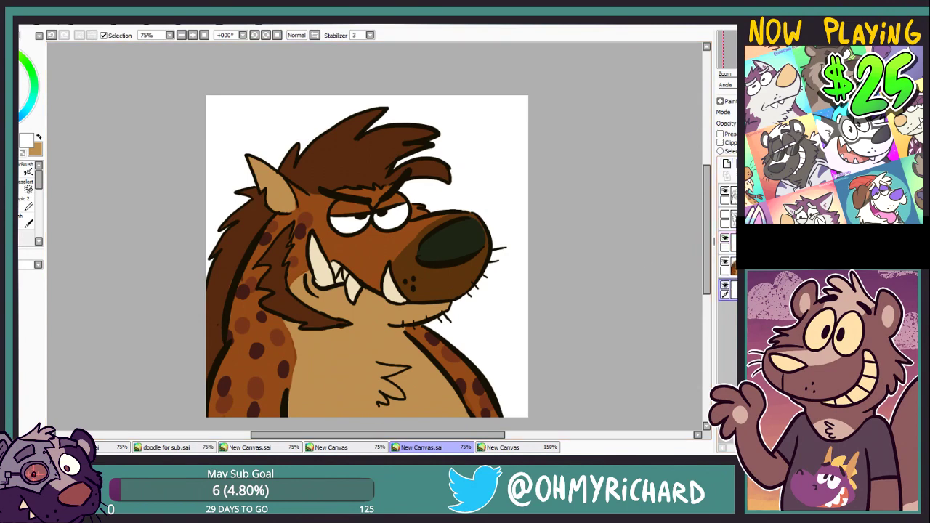
{"action": "left_click", "coordinate": [13, 74]}
{"action": "key", "text": "g"}
{"action": "left_click", "coordinate": [281, 107]}
Draw a large orange arch behind the hyena on the background layer and fill its inside with the same orange.
{"action": "left_click", "coordinate": [12, 53]}
{"action": "left_click", "coordinate": [15, 68]}
{"action": "key", "text": "n"}
{"action": "left_click_drag", "start_coordinate": [207, 171], "coordinate": [498, 398]}
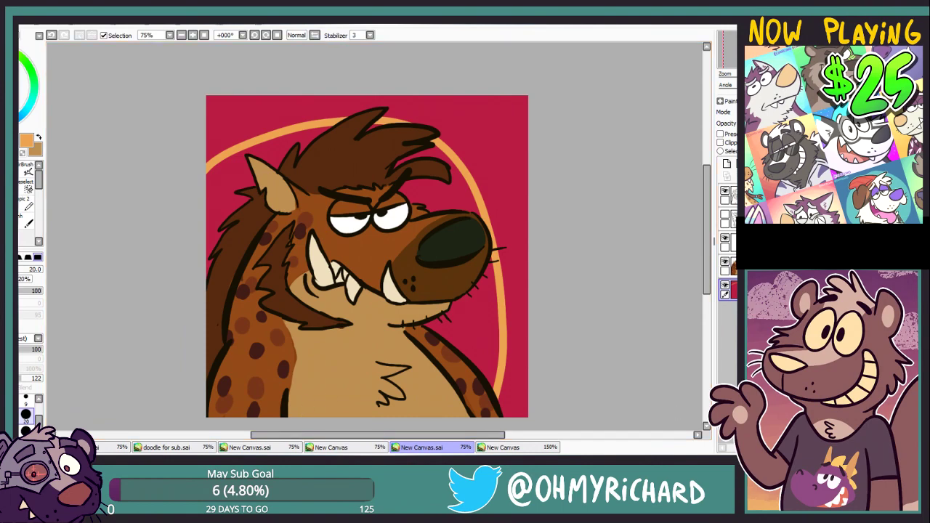
{"action": "left_click_drag", "start_coordinate": [217, 167], "coordinate": [197, 191]}
{"action": "left_click_drag", "start_coordinate": [244, 363], "coordinate": [240, 242]}
{"action": "key", "text": "g"}
{"action": "left_click", "coordinate": [474, 214]}
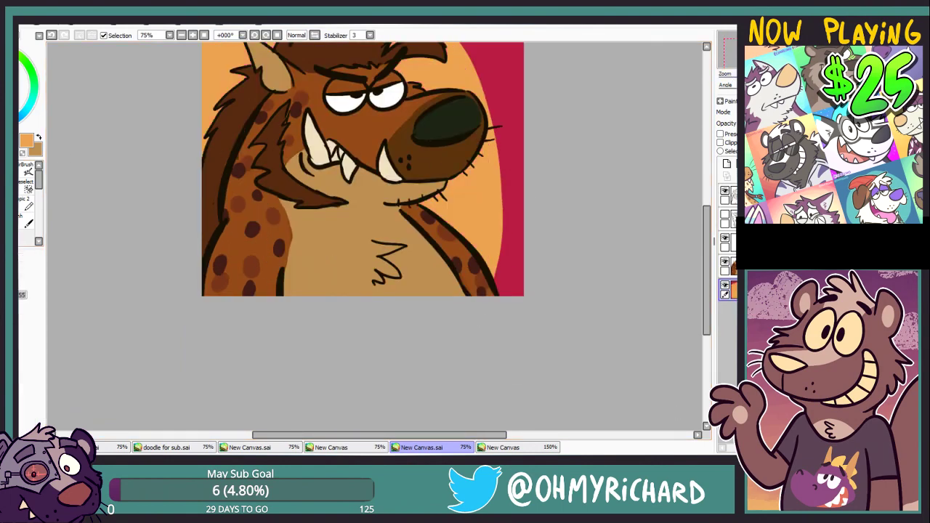
{"action": "left_click_drag", "start_coordinate": [466, 211], "coordinate": [456, 304]}
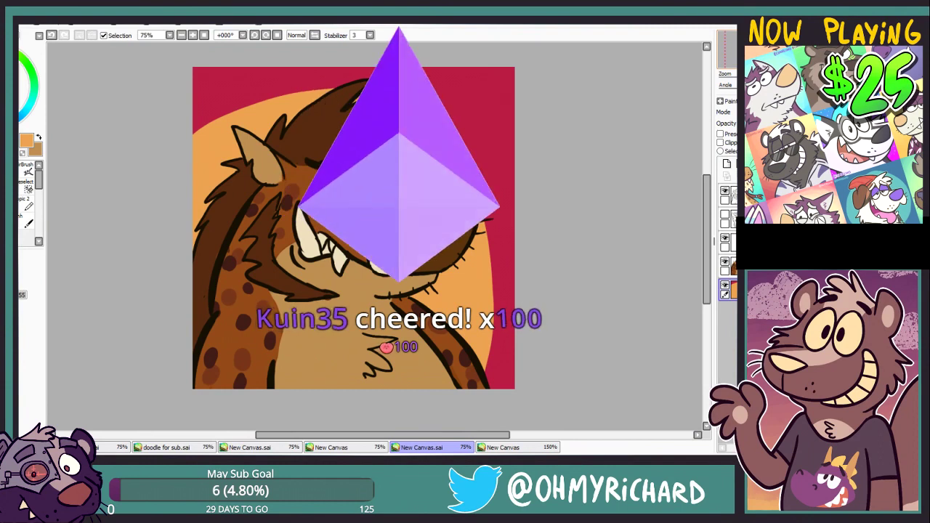
Blend the edge of the orange shape into the crimson with overlapping size 50 brush strokes around the hyena.
{"action": "key", "text": "b"}
{"action": "left_click_drag", "start_coordinate": [436, 240], "coordinate": [459, 254]}
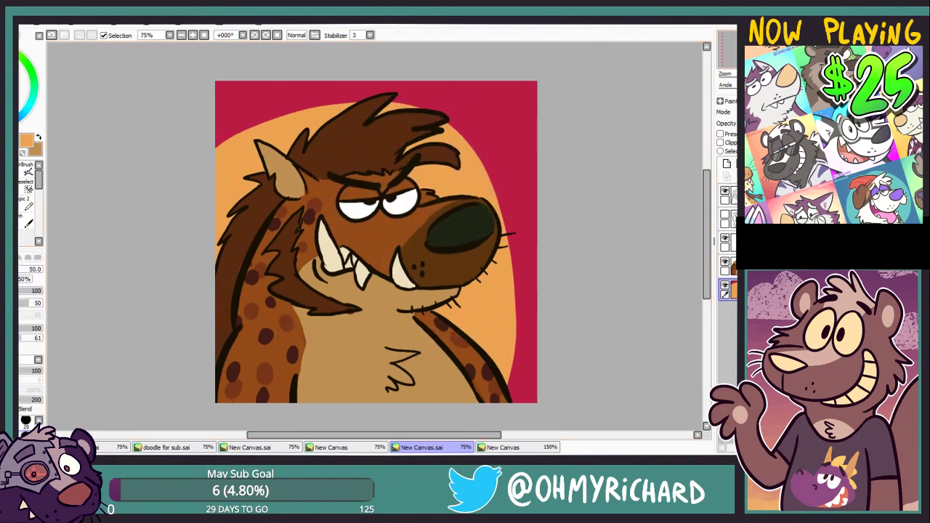
{"action": "mouse_move", "coordinate": [302, 115]}
{"action": "left_mouse_down"}
{"action": "mouse_move", "coordinate": [227, 146]}
{"action": "mouse_move", "coordinate": [349, 95]}
{"action": "mouse_move", "coordinate": [378, 122]}
{"action": "mouse_move", "coordinate": [435, 147]}
{"action": "mouse_move", "coordinate": [364, 95]}
{"action": "mouse_move", "coordinate": [472, 127]}
{"action": "mouse_move", "coordinate": [509, 348]}
{"action": "left_mouse_up"}
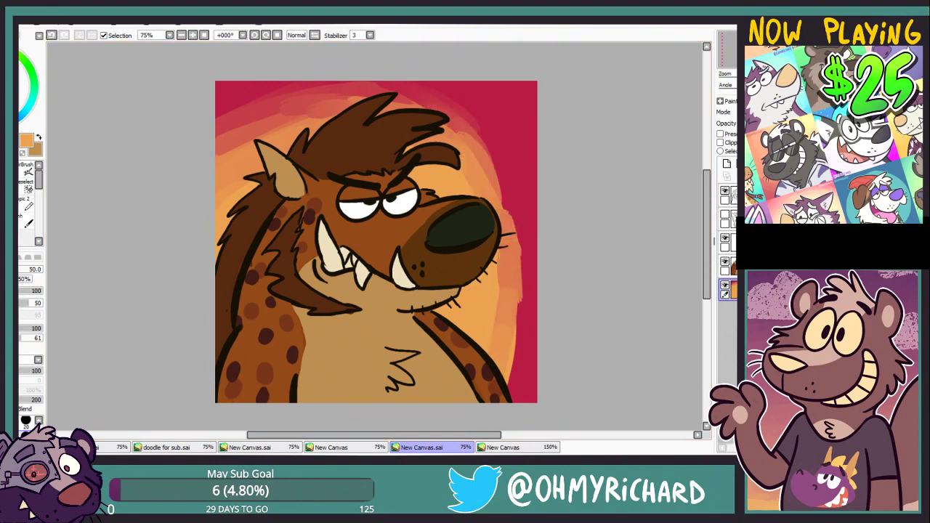
{"action": "mouse_move", "coordinate": [539, 309]}
{"action": "left_mouse_down"}
{"action": "mouse_move", "coordinate": [498, 373]}
{"action": "mouse_move", "coordinate": [482, 293]}
{"action": "mouse_move", "coordinate": [491, 257]}
{"action": "mouse_move", "coordinate": [528, 316]}
{"action": "mouse_move", "coordinate": [497, 203]}
{"action": "mouse_move", "coordinate": [452, 113]}
{"action": "mouse_move", "coordinate": [515, 249]}
{"action": "mouse_move", "coordinate": [456, 109]}
{"action": "mouse_move", "coordinate": [504, 186]}
{"action": "mouse_move", "coordinate": [340, 96]}
{"action": "mouse_move", "coordinate": [383, 79]}
{"action": "mouse_move", "coordinate": [316, 72]}
{"action": "left_mouse_up"}
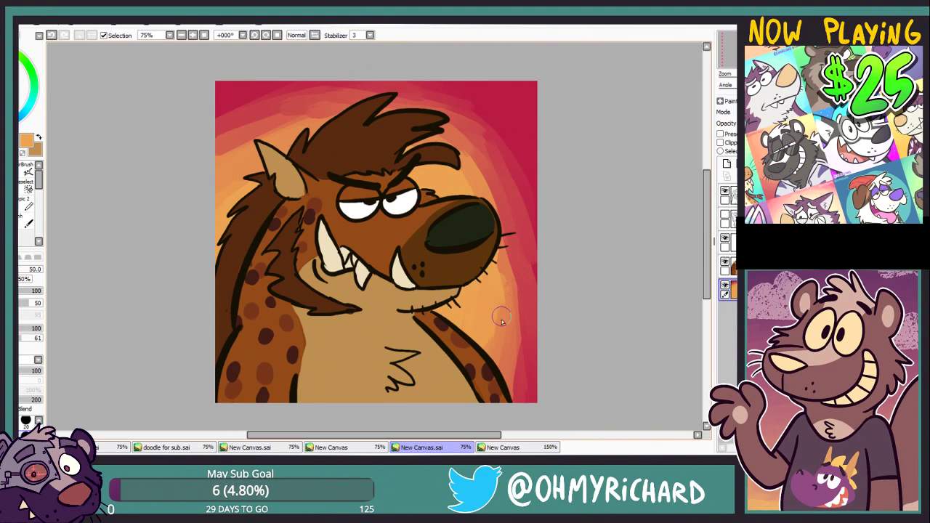
{"action": "left_click_drag", "start_coordinate": [502, 316], "coordinate": [520, 374]}
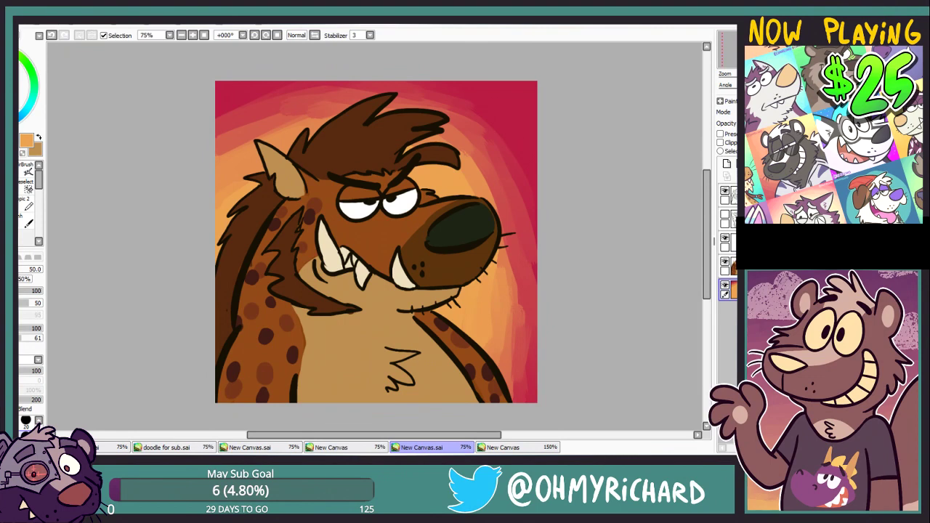
Smooth the orange-to-crimson glow around the hyena with further blending strokes, finishing with a broad size 120 brush.
{"action": "left_click_drag", "start_coordinate": [604, 178], "coordinate": [598, 233]}
{"action": "left_click_drag", "start_coordinate": [453, 200], "coordinate": [506, 320]}
{"action": "left_click_drag", "start_coordinate": [457, 188], "coordinate": [513, 243]}
{"action": "left_click_drag", "start_coordinate": [254, 182], "coordinate": [317, 173]}
{"action": "mouse_move", "coordinate": [215, 173]}
{"action": "left_mouse_down"}
{"action": "mouse_move", "coordinate": [299, 151]}
{"action": "mouse_move", "coordinate": [287, 87]}
{"action": "left_mouse_up"}
{"action": "left_click_drag", "start_coordinate": [39, 180], "coordinate": [38, 196]}
{"action": "left_click", "coordinate": [26, 224]}
{"action": "mouse_move", "coordinate": [173, 185]}
{"action": "left_mouse_down"}
{"action": "mouse_move", "coordinate": [258, 77]}
{"action": "mouse_move", "coordinate": [400, 114]}
{"action": "mouse_move", "coordinate": [476, 304]}
{"action": "left_mouse_up"}
{"action": "left_click_drag", "start_coordinate": [488, 168], "coordinate": [415, 331]}
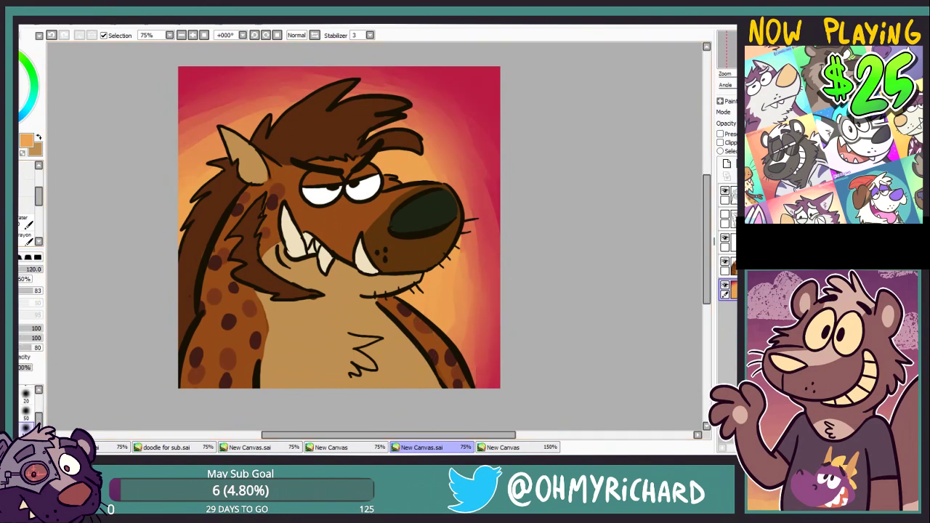
{"action": "left_click_drag", "start_coordinate": [38, 196], "coordinate": [39, 179]}
{"action": "left_click", "coordinate": [23, 206]}
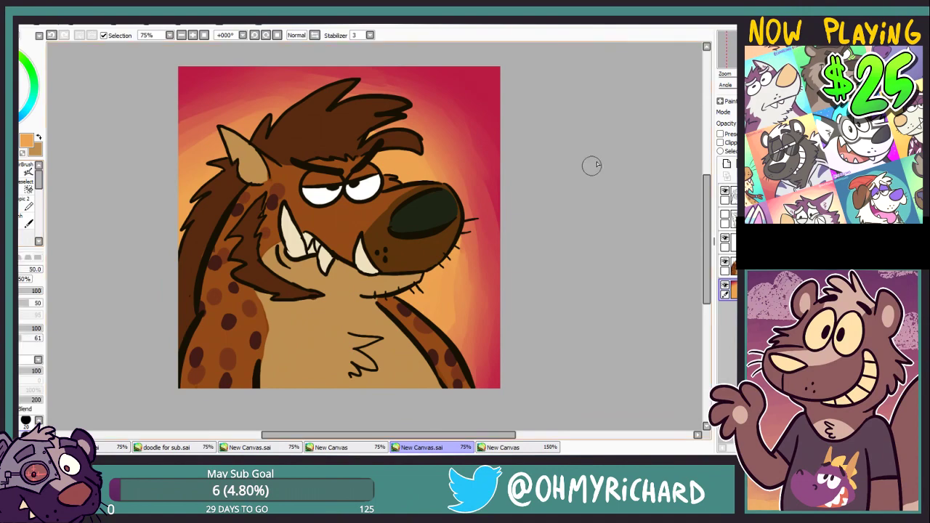
{"action": "left_click_drag", "start_coordinate": [592, 166], "coordinate": [583, 174]}
Close the separate unsaved canvas shown at 150% and return to the hyena drawing.
{"action": "left_click", "coordinate": [332, 448]}
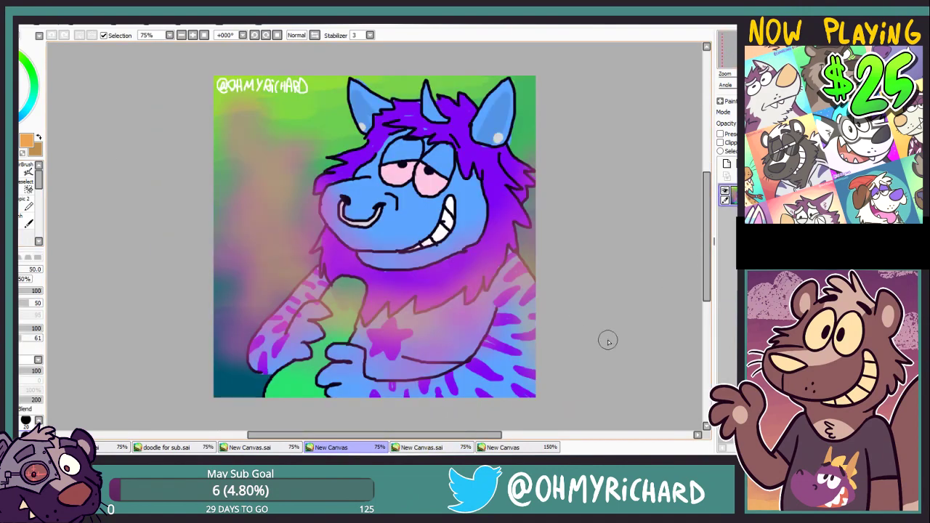
{"action": "left_click", "coordinate": [514, 448]}
{"action": "key", "text": "ctrl+w"}
{"action": "left_click", "coordinate": [450, 447]}
Try hand-lettering the artist's handle in white directly on the background layer, above the hyena's hair.
{"action": "right_click", "coordinate": [314, 205]}
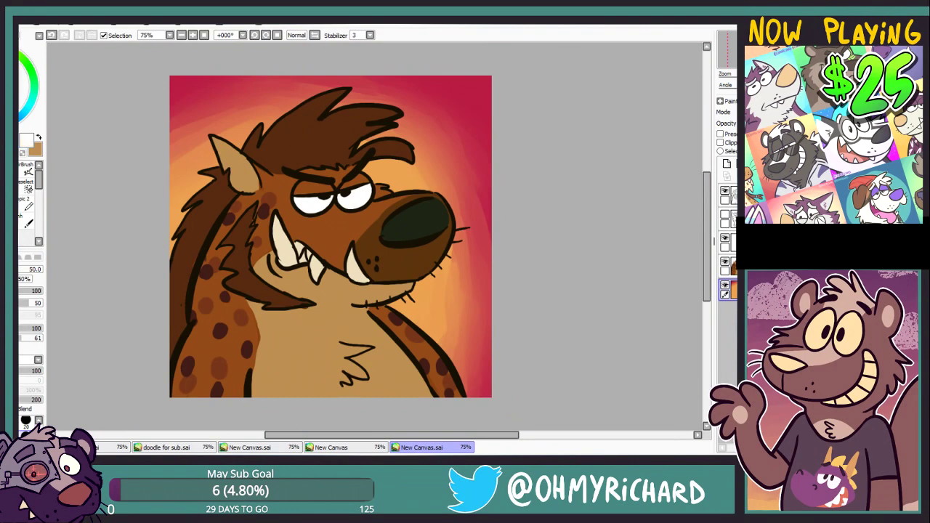
{"action": "left_click", "coordinate": [193, 35]}
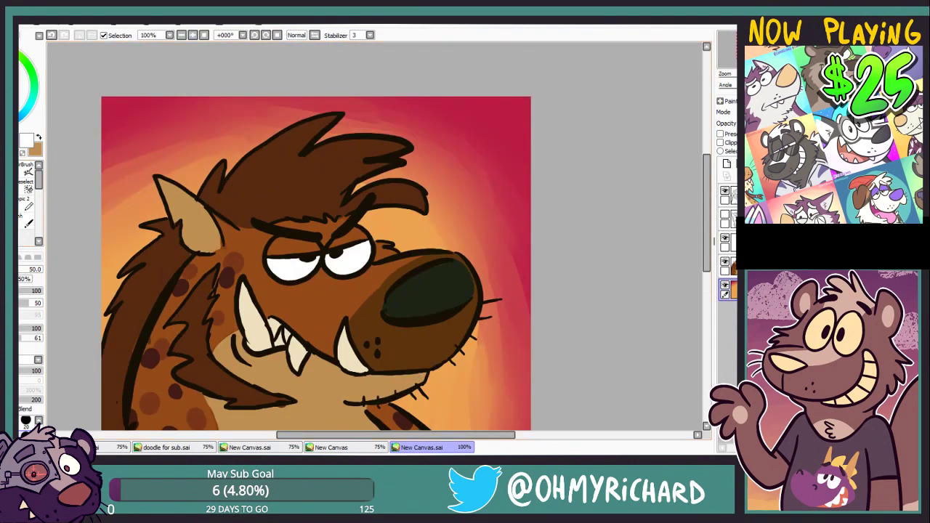
{"action": "key", "text": "b"}
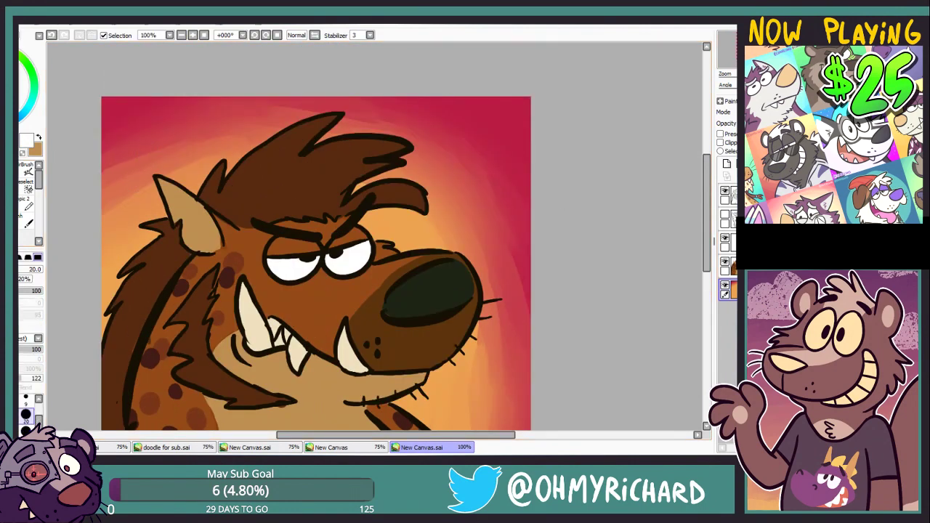
{"action": "left_click_drag", "start_coordinate": [396, 124], "coordinate": [518, 127]}
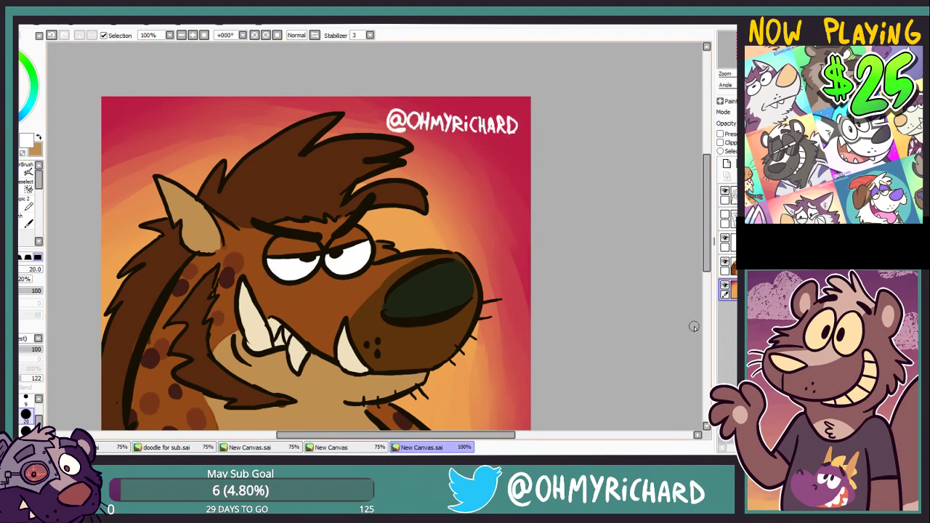
Undo all the strokes of the signature lettered on the background layer.
{"action": "key", "text": "ctrl+z"}
{"action": "key", "text": "ctrl+z"}
{"action": "key", "text": "ctrl+z"}
{"action": "key", "text": "ctrl+z"}
{"action": "key", "text": "ctrl+z"}
{"action": "key", "text": "ctrl+z"}
{"action": "key", "text": "ctrl+z"}
{"action": "key", "text": "ctrl+z"}
{"action": "key", "text": "ctrl+z"}
{"action": "key", "text": "ctrl+z"}
{"action": "key", "text": "ctrl+z"}
{"action": "key", "text": "ctrl+z"}
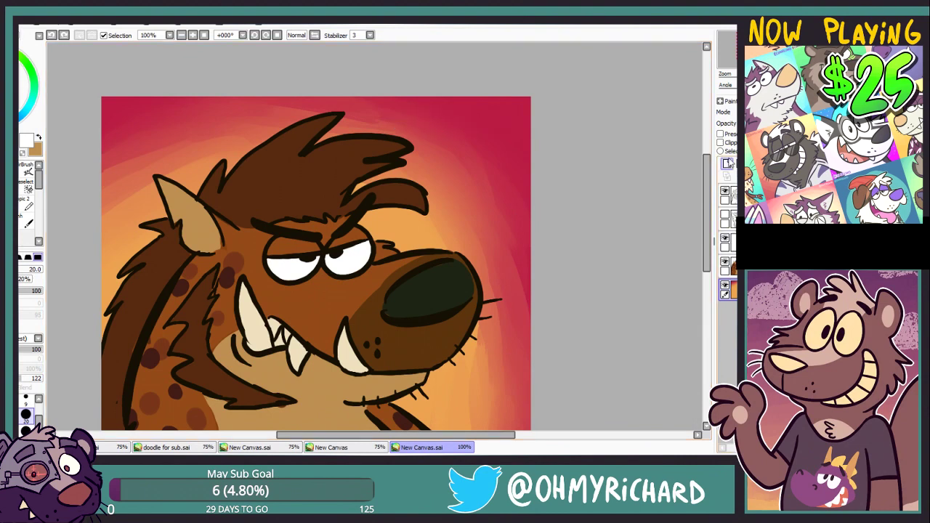
Add a layer above the background and hand-letter the artist's handle on it in white at brush size 16.
{"action": "left_click", "coordinate": [728, 162]}
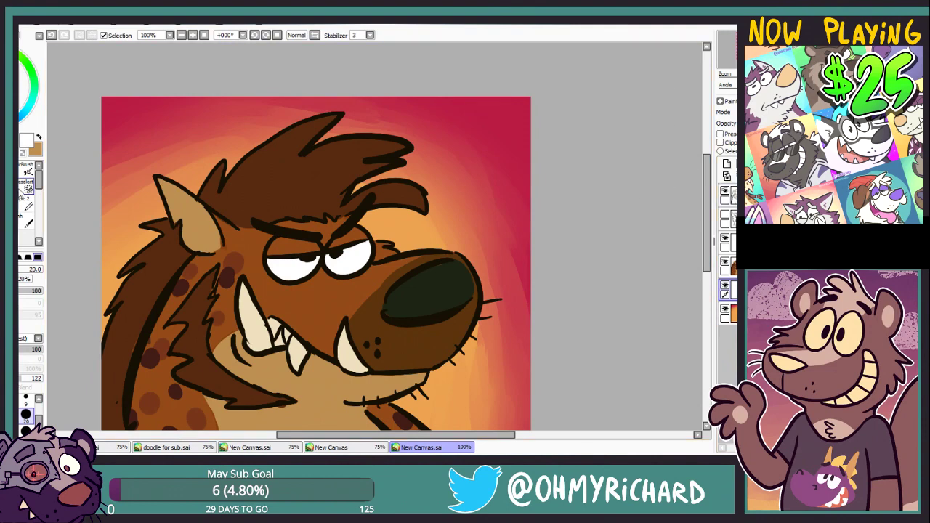
{"action": "key", "text": "ctrl+z"}
{"action": "left_click", "coordinate": [193, 35]}
{"action": "left_click_drag", "start_coordinate": [218, 145], "coordinate": [210, 219]}
{"action": "key", "text": "["}
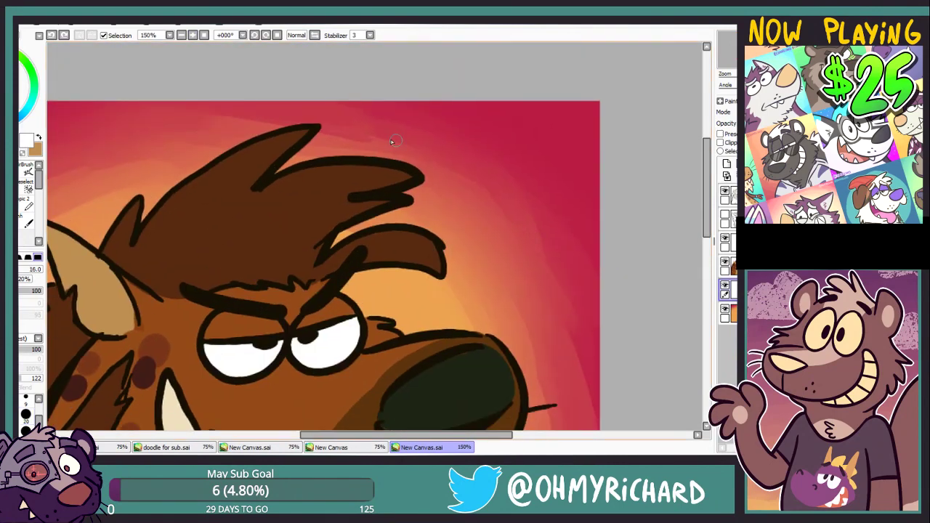
{"action": "mouse_move", "coordinate": [396, 140]}
{"action": "left_mouse_down"}
{"action": "mouse_move", "coordinate": [440, 142]}
{"action": "mouse_move", "coordinate": [474, 141]}
{"action": "mouse_move", "coordinate": [486, 116]}
{"action": "mouse_move", "coordinate": [488, 140]}
{"action": "mouse_move", "coordinate": [499, 125]}
{"action": "mouse_move", "coordinate": [540, 151]}
{"action": "mouse_move", "coordinate": [567, 141]}
{"action": "left_mouse_up"}
{"action": "key", "text": "ctrl+z"}
Move the signature into the canvas's upper-right corner, rotate it slightly straighter, and select the whole canvas.
{"action": "left_click_drag", "start_coordinate": [508, 145], "coordinate": [540, 129]}
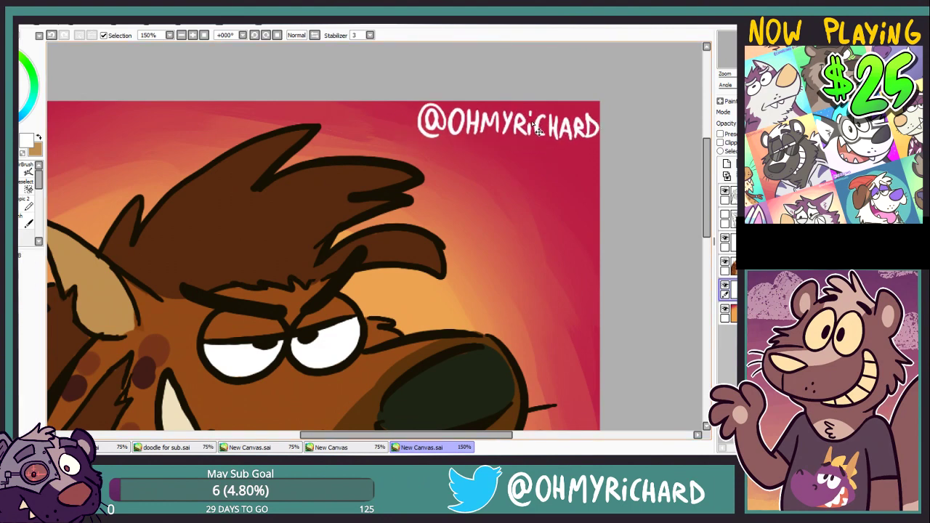
{"action": "key", "text": "ctrl+t"}
{"action": "key", "text": "Return"}
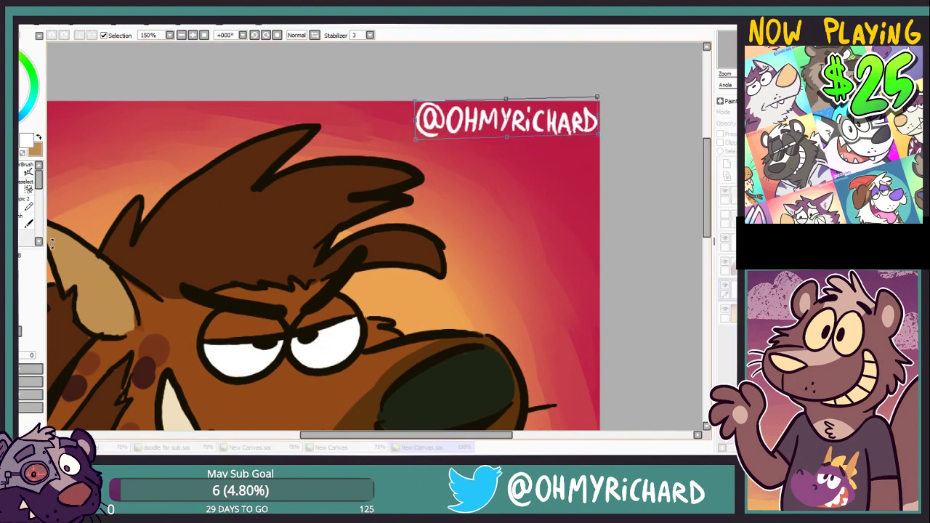
{"action": "scroll", "coordinate": [602, 101], "scroll_direction": "down", "scroll_amount": 2}
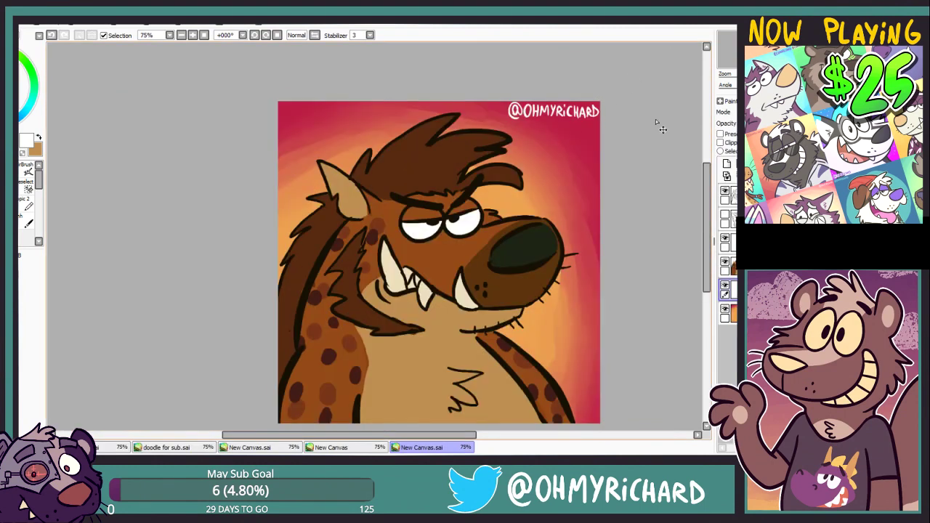
{"action": "key", "text": "ctrl+a"}
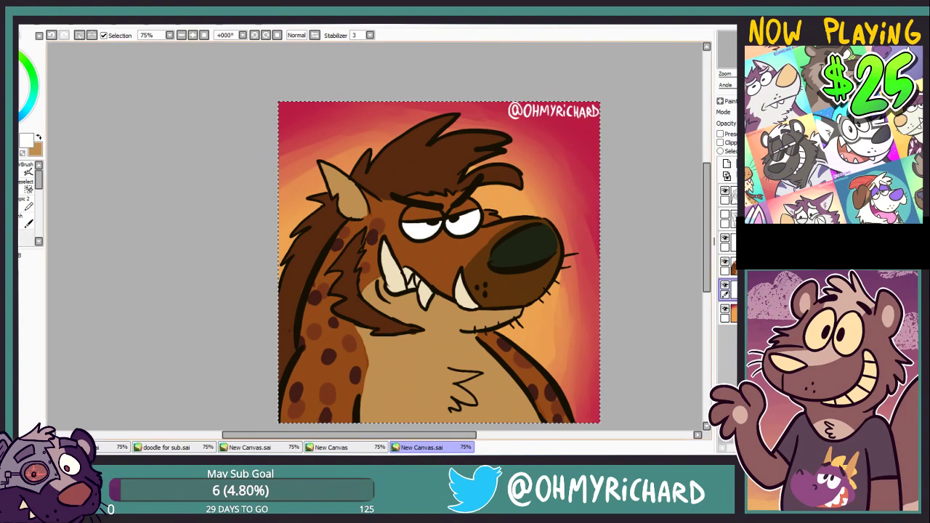
Recolour the signature crimson on the waving blue character's drawing and save that file as wizardkael100sub.sai.
{"action": "left_click", "coordinate": [322, 448]}
{"action": "left_click", "coordinate": [263, 448]}
{"action": "left_click", "coordinate": [19, 64]}
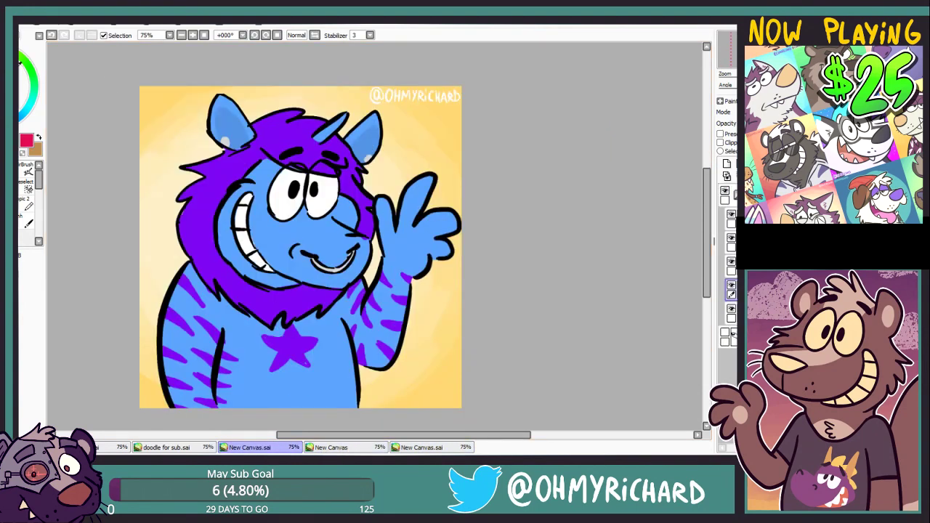
{"action": "left_click", "coordinate": [720, 134]}
{"action": "key", "text": "ctrl+f"}
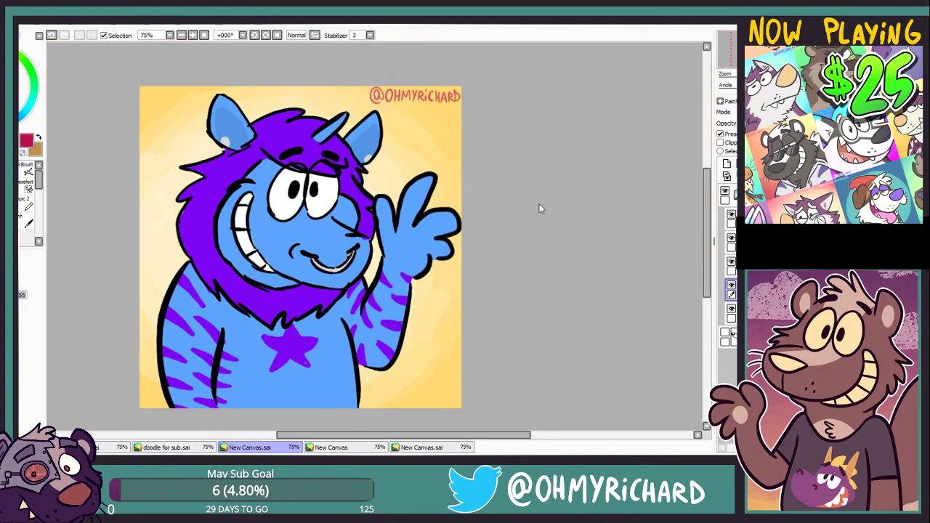
{"action": "key", "text": "Return"}
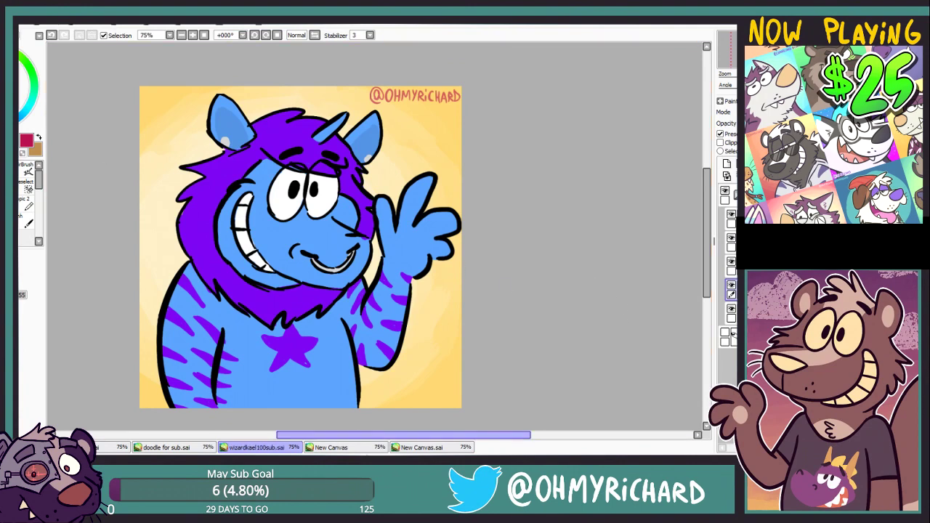
Save the hyena drawing as syrusgnoll100sub.sai and open a blank square canvas for the next drawing.
{"action": "left_click", "coordinate": [422, 447]}
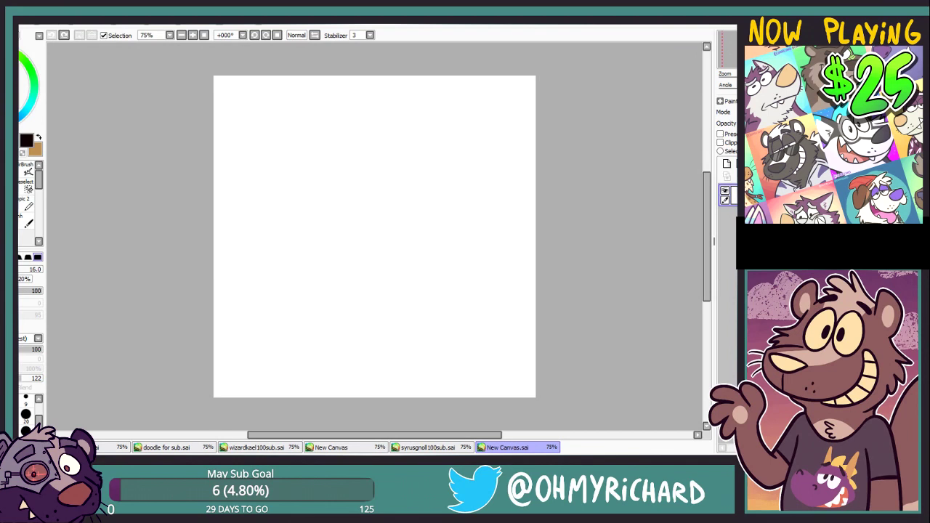
{"action": "left_click_drag", "start_coordinate": [112, 226], "coordinate": [56, 222]}
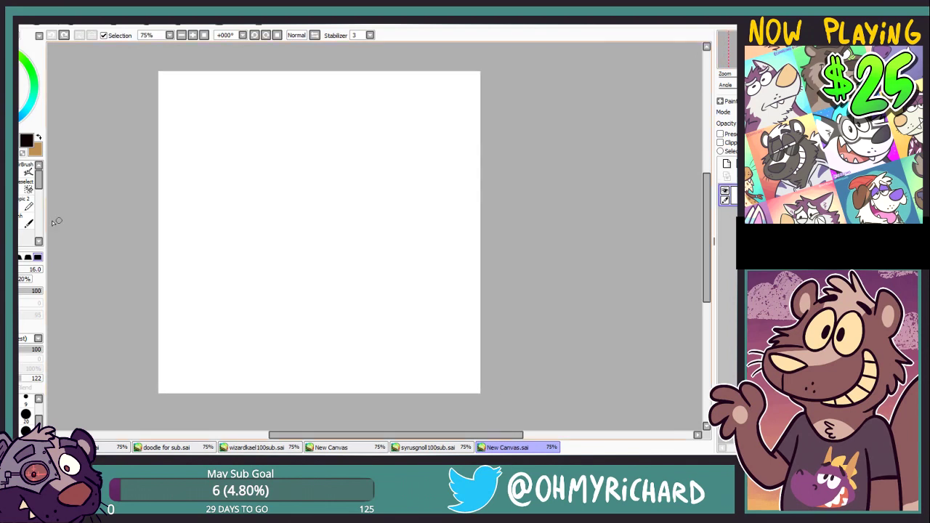
{"action": "left_click_drag", "start_coordinate": [342, 169], "coordinate": [361, 193]}
{"action": "left_click_drag", "start_coordinate": [719, 62], "coordinate": [721, 61]}
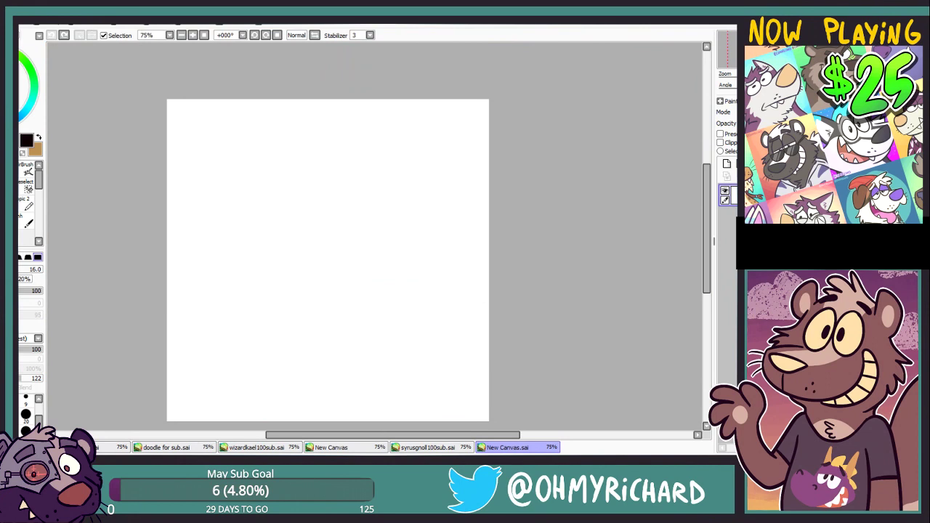
{"action": "left_click_drag", "start_coordinate": [283, 219], "coordinate": [349, 197]}
{"action": "key", "text": "ctrl+z"}
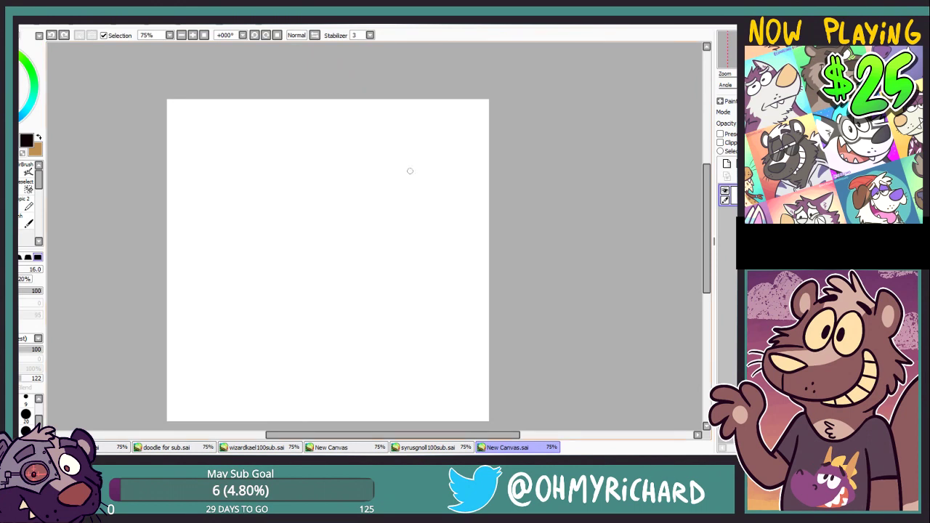
Set the brush size to 20 and draw two half-lidded eyes in black on the blank canvas.
{"action": "mouse_move", "coordinate": [260, 216]}
{"action": "left_mouse_down"}
{"action": "mouse_move", "coordinate": [249, 232]}
{"action": "mouse_move", "coordinate": [302, 214]}
{"action": "mouse_move", "coordinate": [280, 202]}
{"action": "mouse_move", "coordinate": [315, 190]}
{"action": "left_mouse_up"}
{"action": "key", "text": "bracketright"}
{"action": "key", "text": "ctrl+z"}
{"action": "key", "text": "ctrl+z"}
{"action": "left_click_drag", "start_coordinate": [270, 208], "coordinate": [274, 210]}
Draw the muzzle outline and a lopsided toothy grin with the lower jaw beneath the eyes.
{"action": "left_click_drag", "start_coordinate": [292, 194], "coordinate": [365, 201]}
{"action": "key", "text": "ctrl+z"}
{"action": "mouse_move", "coordinate": [365, 201]}
{"action": "left_mouse_down"}
{"action": "mouse_move", "coordinate": [343, 256]}
{"action": "mouse_move", "coordinate": [284, 234]}
{"action": "mouse_move", "coordinate": [368, 240]}
{"action": "left_mouse_up"}
{"action": "key", "text": "ctrl+z"}
{"action": "key", "text": "ctrl+z"}
{"action": "key", "text": "ctrl+z"}
{"action": "mouse_move", "coordinate": [264, 242]}
{"action": "left_mouse_down"}
{"action": "mouse_move", "coordinate": [366, 201]}
{"action": "mouse_move", "coordinate": [297, 281]}
{"action": "mouse_move", "coordinate": [262, 261]}
{"action": "mouse_move", "coordinate": [279, 262]}
{"action": "left_mouse_up"}
{"action": "scroll", "coordinate": [317, 221], "scroll_direction": "up", "scroll_amount": 1}
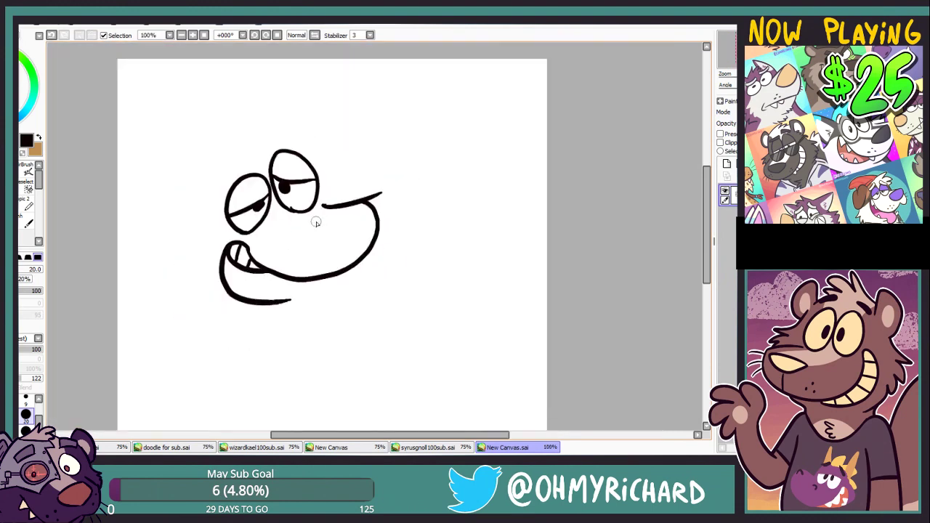
Add short thick eyebrows above both eyes and draw the large nose's inner edge on the muzzle tip.
{"action": "left_click_drag", "start_coordinate": [218, 186], "coordinate": [241, 170]}
{"action": "left_click_drag", "start_coordinate": [276, 150], "coordinate": [308, 153]}
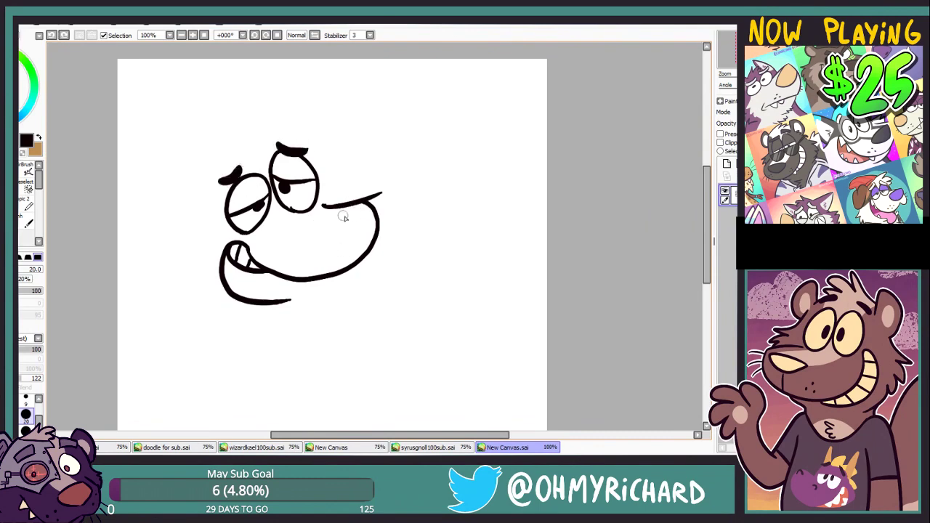
{"action": "left_click_drag", "start_coordinate": [346, 208], "coordinate": [321, 245]}
{"action": "left_click_drag", "start_coordinate": [324, 247], "coordinate": [337, 276]}
{"action": "key", "text": "ctrl+z"}
{"action": "left_click_drag", "start_coordinate": [321, 245], "coordinate": [338, 273]}
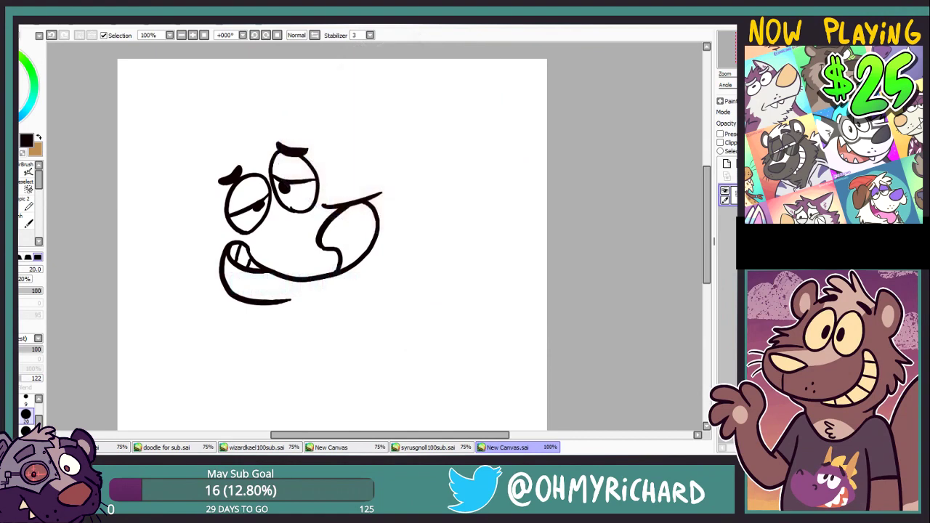
Draw jagged cheek fur behind the mouth and a large pointed ear above it, cleaning the ear line with the eraser.
{"action": "left_click_drag", "start_coordinate": [327, 247], "coordinate": [383, 235]}
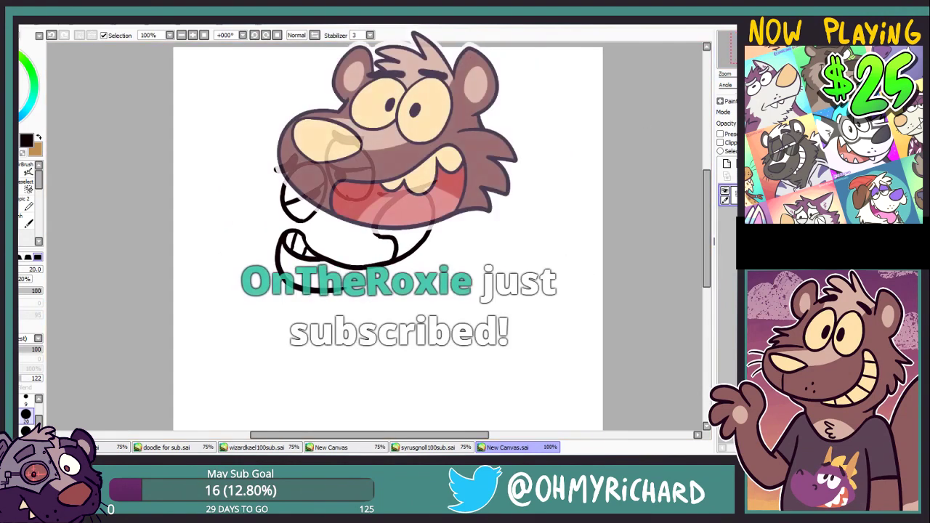
{"action": "left_click_drag", "start_coordinate": [254, 216], "coordinate": [233, 232]}
{"action": "left_click_drag", "start_coordinate": [248, 231], "coordinate": [271, 288]}
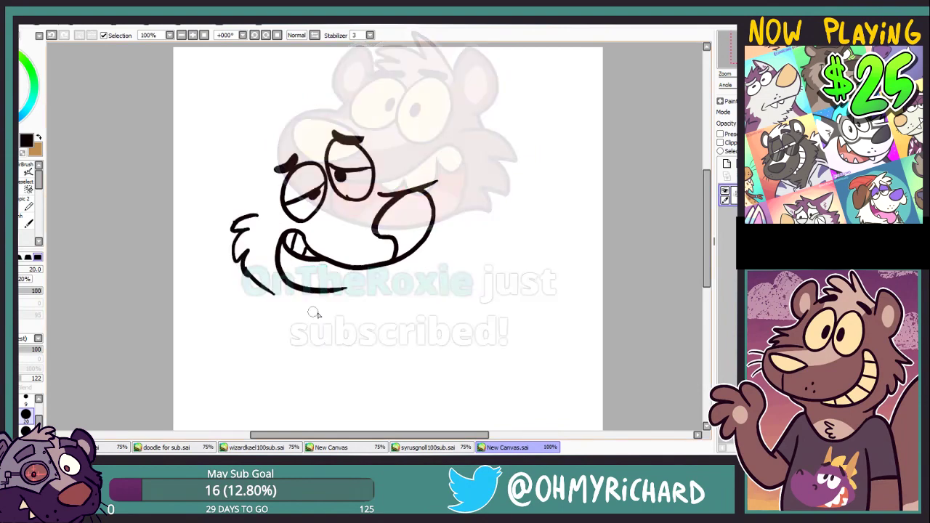
{"action": "mouse_move", "coordinate": [262, 170]}
{"action": "left_mouse_down"}
{"action": "mouse_move", "coordinate": [214, 130]}
{"action": "mouse_move", "coordinate": [203, 168]}
{"action": "mouse_move", "coordinate": [252, 216]}
{"action": "left_mouse_up"}
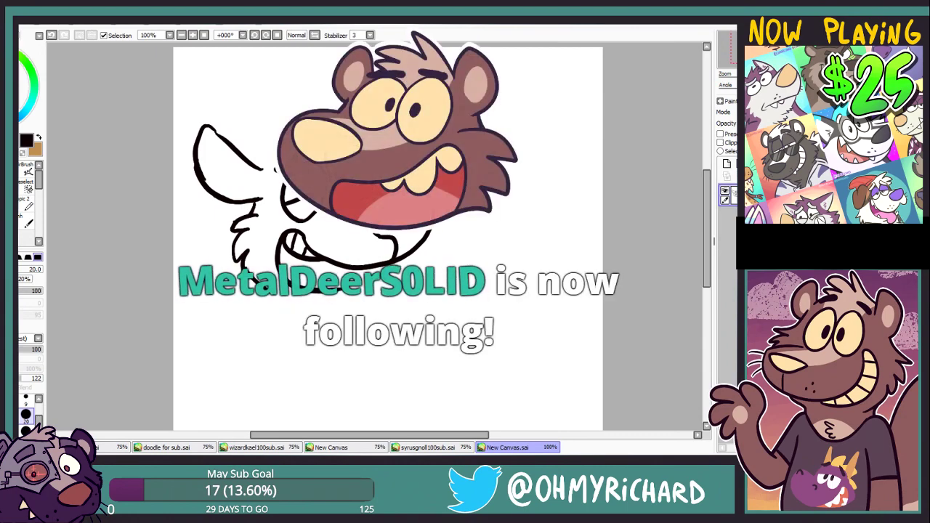
{"action": "key", "text": "e"}
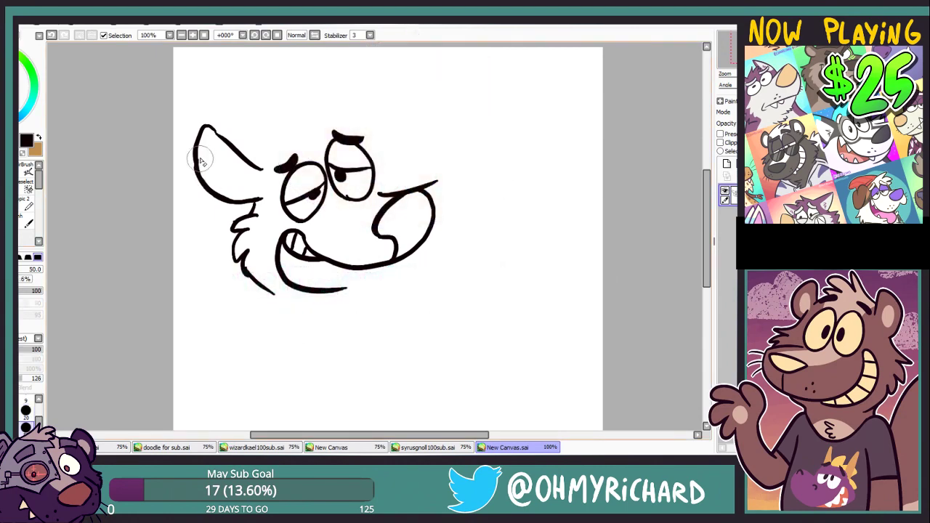
{"action": "left_click_drag", "start_coordinate": [216, 172], "coordinate": [203, 216]}
{"action": "key", "text": "n"}
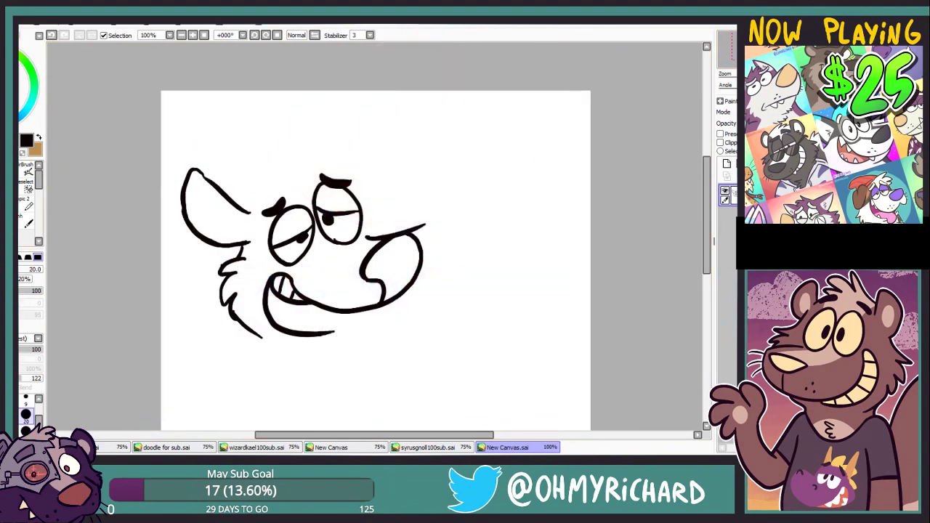
Draw a spiky hair tuft on the forehead and a pair of branching antlers on top of the head.
{"action": "left_click_drag", "start_coordinate": [283, 177], "coordinate": [289, 195]}
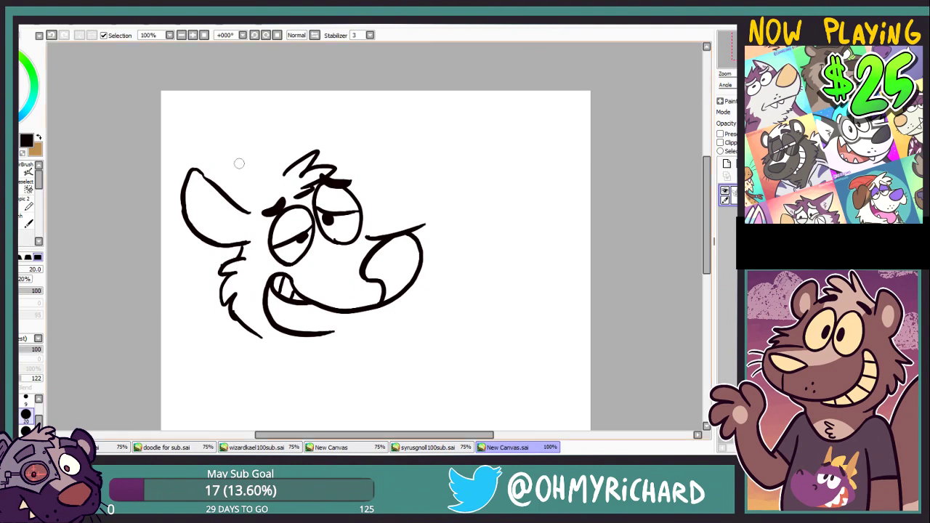
{"action": "mouse_move", "coordinate": [279, 179]}
{"action": "left_mouse_down"}
{"action": "mouse_move", "coordinate": [239, 136]}
{"action": "mouse_move", "coordinate": [205, 169]}
{"action": "mouse_move", "coordinate": [277, 196]}
{"action": "mouse_move", "coordinate": [293, 151]}
{"action": "mouse_move", "coordinate": [255, 108]}
{"action": "left_mouse_up"}
{"action": "mouse_move", "coordinate": [256, 107]}
{"action": "left_mouse_down"}
{"action": "mouse_move", "coordinate": [282, 192]}
{"action": "mouse_move", "coordinate": [253, 112]}
{"action": "mouse_move", "coordinate": [286, 169]}
{"action": "left_mouse_up"}
{"action": "key", "text": "ctrl+z"}
Select the cheek fur, shift it outward from the face, and erase the leftover line under the ear.
{"action": "left_click_drag", "start_coordinate": [231, 252], "coordinate": [238, 264]}
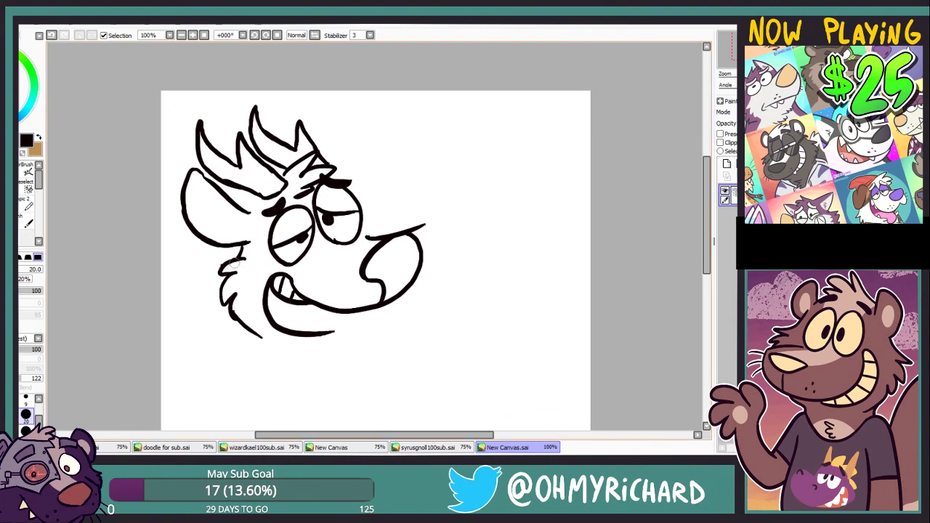
{"action": "key", "text": "ctrl+z"}
{"action": "mouse_move", "coordinate": [266, 353]}
{"action": "left_mouse_down"}
{"action": "mouse_move", "coordinate": [251, 257]}
{"action": "mouse_move", "coordinate": [216, 358]}
{"action": "left_mouse_up"}
{"action": "left_click_drag", "start_coordinate": [232, 309], "coordinate": [221, 310]}
{"action": "left_click", "coordinate": [322, 270]}
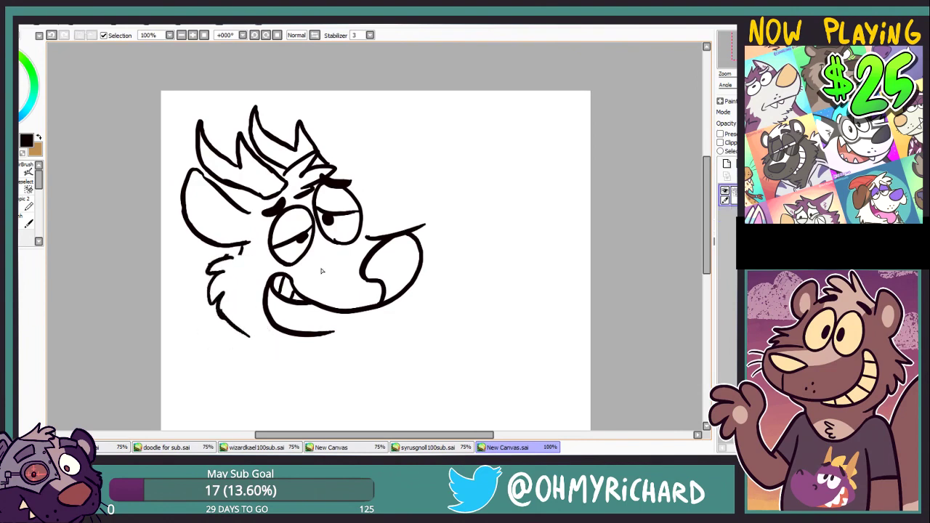
{"action": "left_click", "coordinate": [25, 185]}
{"action": "left_click_drag", "start_coordinate": [244, 256], "coordinate": [241, 250]}
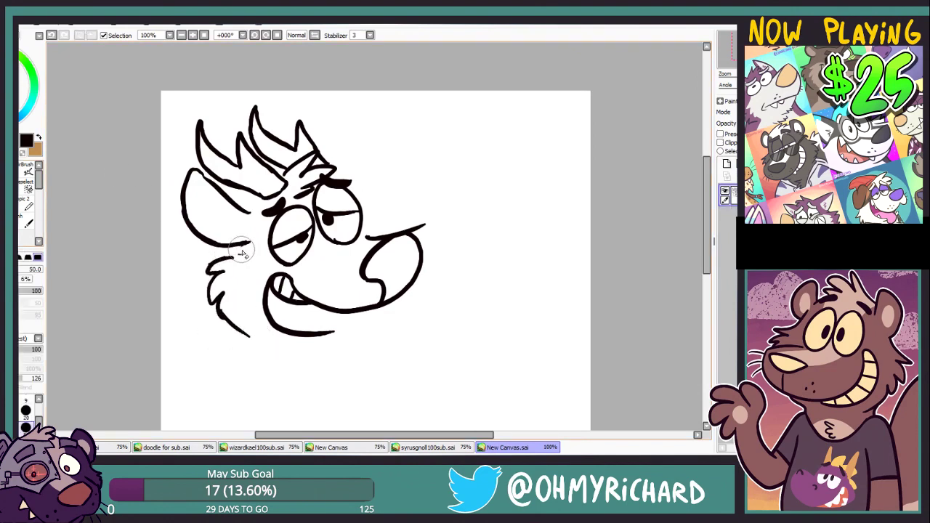
{"action": "key", "text": "n"}
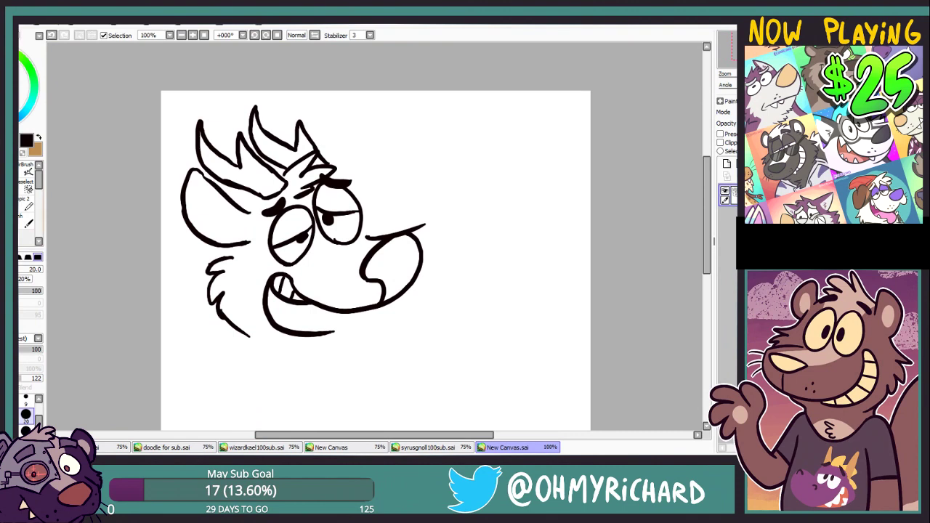
Draw the far ear behind the head and replace the muzzle's upper line with a small fur tuft.
{"action": "mouse_move", "coordinate": [346, 186]}
{"action": "left_mouse_down"}
{"action": "mouse_move", "coordinate": [346, 149]}
{"action": "mouse_move", "coordinate": [381, 161]}
{"action": "mouse_move", "coordinate": [365, 211]}
{"action": "left_mouse_up"}
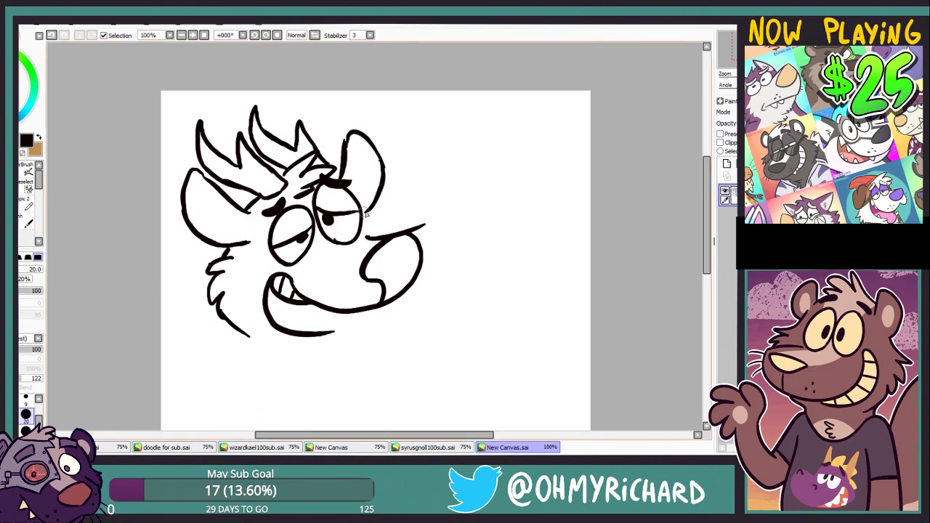
{"action": "key", "text": "b"}
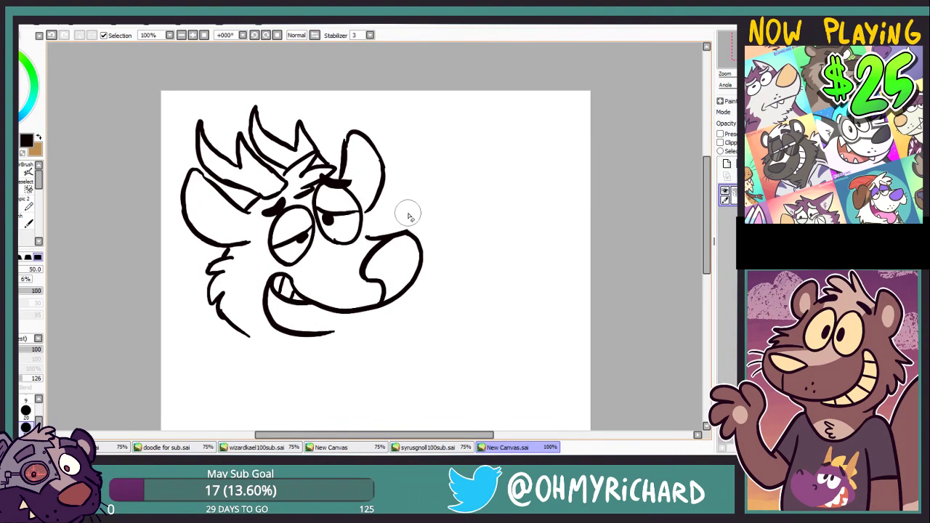
{"action": "key", "text": "e"}
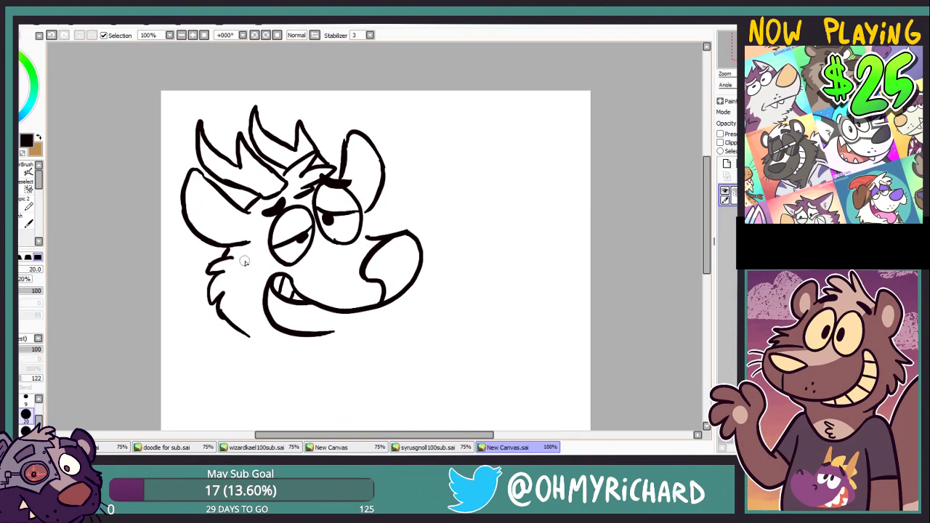
{"action": "left_click_drag", "start_coordinate": [370, 215], "coordinate": [386, 235]}
{"action": "scroll", "coordinate": [691, 194], "scroll_direction": "down", "scroll_amount": 2}
{"action": "scroll", "coordinate": [182, 124], "scroll_direction": "down", "scroll_amount": 1}
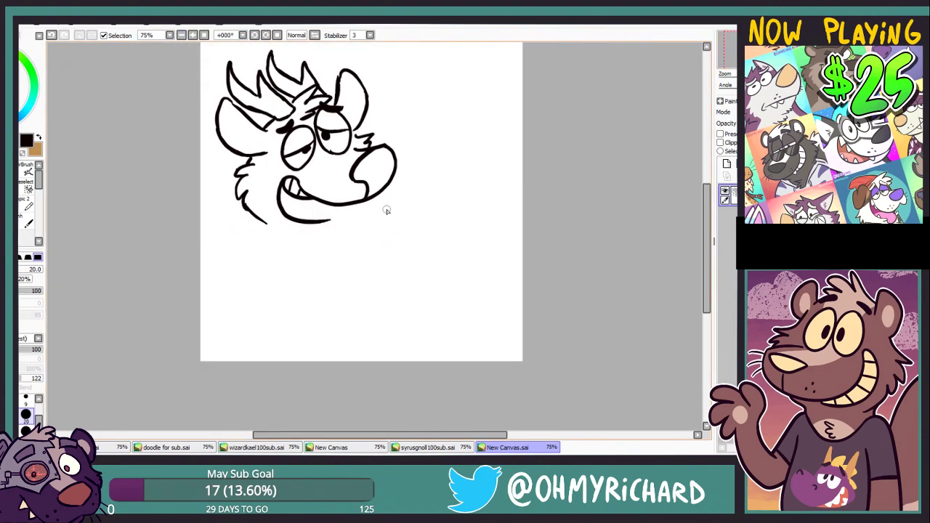
{"action": "key", "text": "v"}
{"action": "left_click_drag", "start_coordinate": [376, 235], "coordinate": [424, 264]}
{"action": "key", "text": "ctrl+z"}
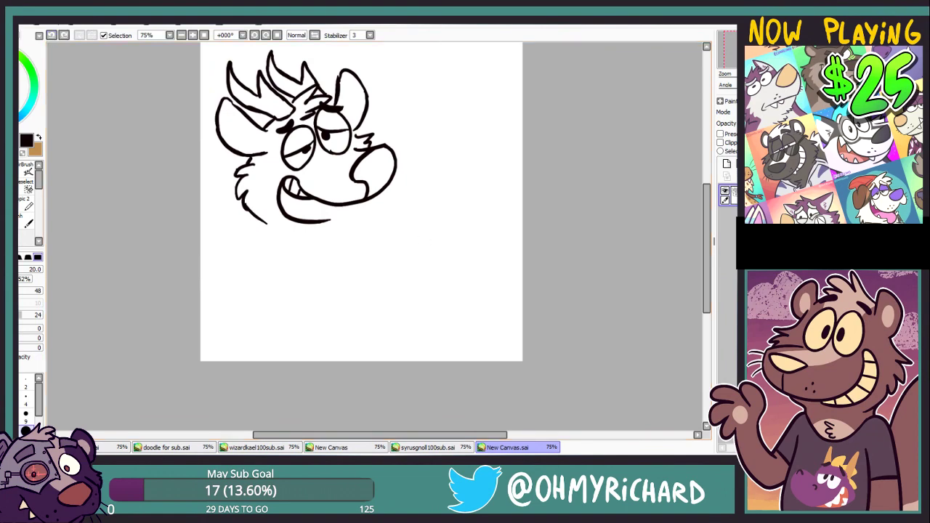
{"action": "key", "text": "n"}
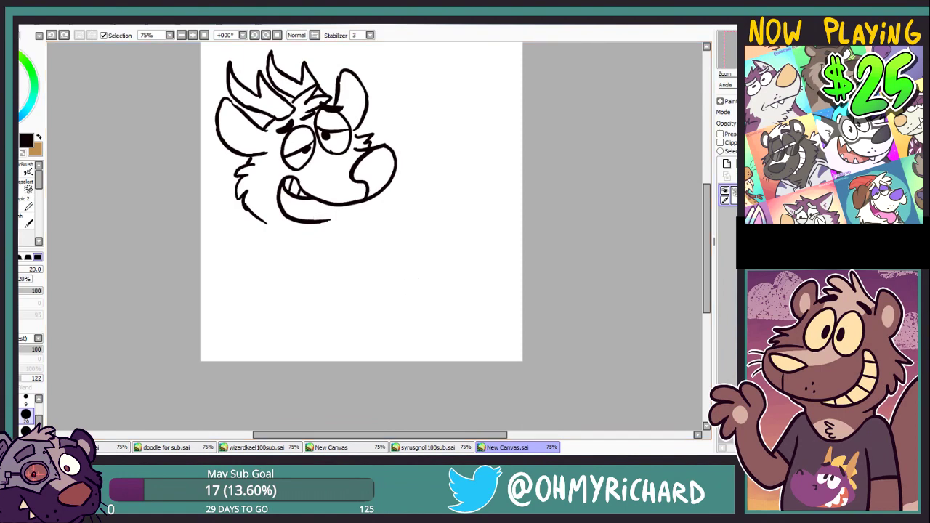
Draw the chin and tongue line inside the open mouth and cut a ragged notch into the far ear.
{"action": "left_click_drag", "start_coordinate": [324, 221], "coordinate": [346, 211]}
{"action": "left_click_drag", "start_coordinate": [283, 206], "coordinate": [329, 220]}
{"action": "key", "text": "e"}
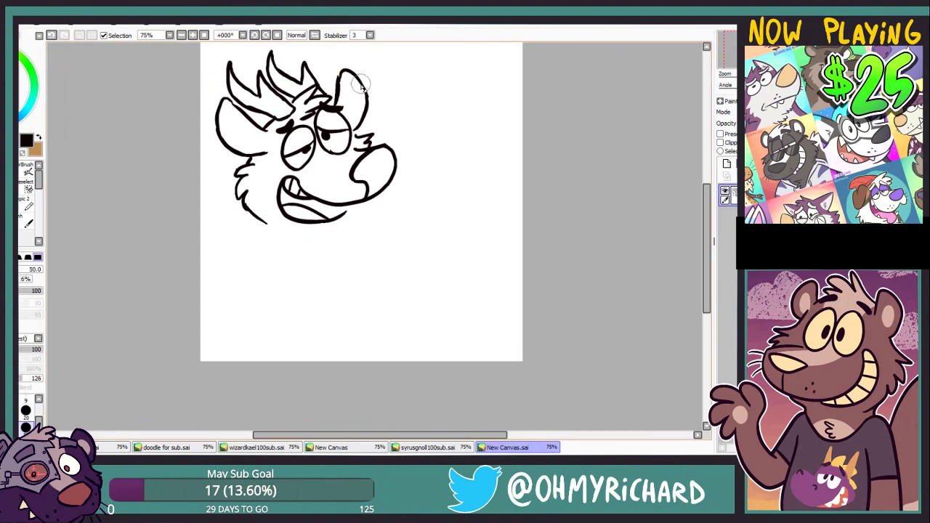
{"action": "key", "text": "n"}
{"action": "left_click_drag", "start_coordinate": [361, 81], "coordinate": [367, 95]}
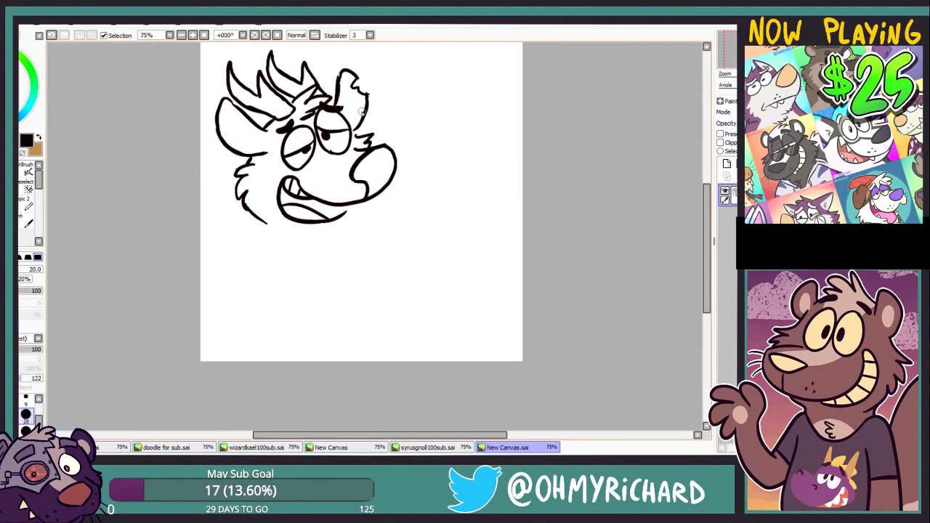
Draw the curve of the raised arm beside the head, ending in a hand with curled fingers.
{"action": "left_click_drag", "start_coordinate": [350, 210], "coordinate": [411, 250]}
{"action": "key", "text": "ctrl+z"}
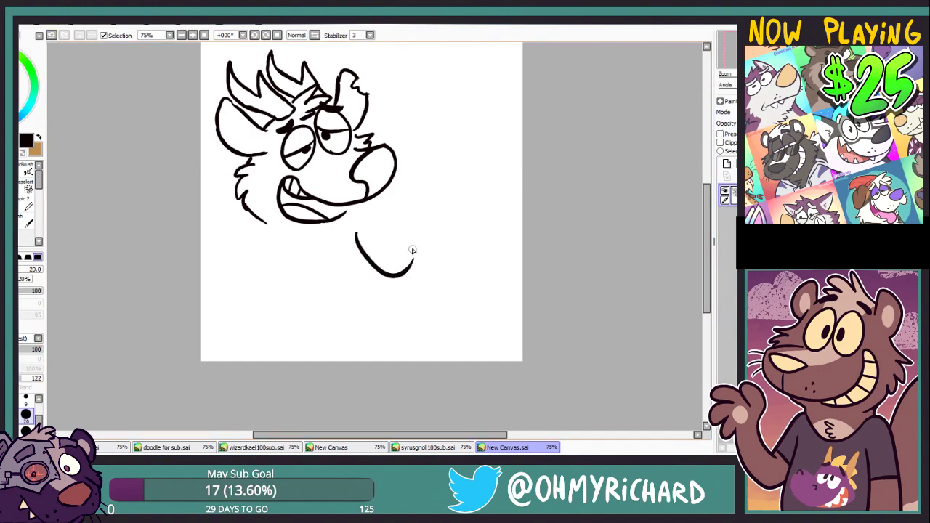
{"action": "key", "text": "ctrl+z"}
{"action": "mouse_move", "coordinate": [359, 231]}
{"action": "left_mouse_down"}
{"action": "mouse_move", "coordinate": [420, 194]}
{"action": "mouse_move", "coordinate": [419, 207]}
{"action": "left_mouse_up"}
{"action": "left_click_drag", "start_coordinate": [434, 193], "coordinate": [436, 221]}
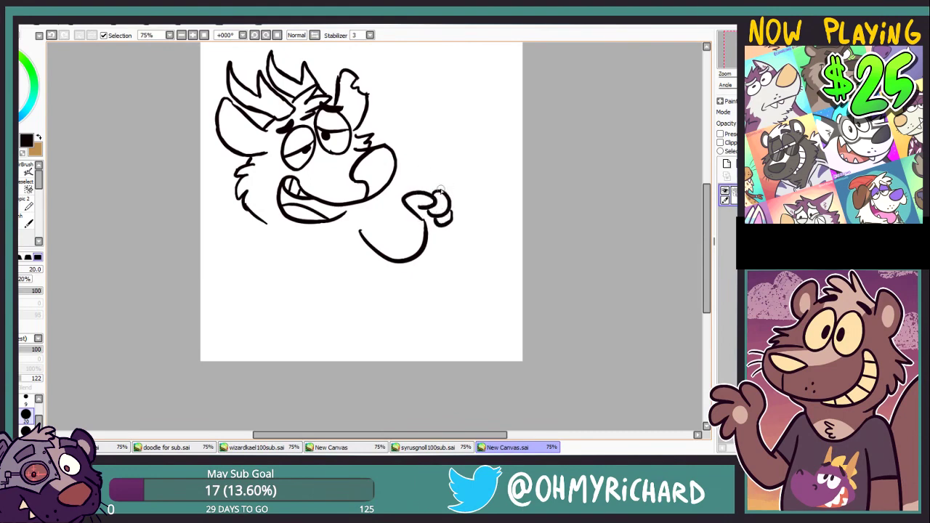
Draw a tilted mug in the raised hand, with its rim, handle and dripping foam.
{"action": "mouse_move", "coordinate": [439, 177]}
{"action": "left_mouse_down"}
{"action": "mouse_move", "coordinate": [467, 227]}
{"action": "mouse_move", "coordinate": [504, 191]}
{"action": "left_mouse_up"}
{"action": "left_click_drag", "start_coordinate": [476, 134], "coordinate": [507, 188]}
{"action": "left_click_drag", "start_coordinate": [441, 178], "coordinate": [477, 135]}
{"action": "mouse_move", "coordinate": [429, 161]}
{"action": "left_mouse_down"}
{"action": "mouse_move", "coordinate": [478, 141]}
{"action": "mouse_move", "coordinate": [452, 170]}
{"action": "left_mouse_up"}
{"action": "left_click_drag", "start_coordinate": [452, 168], "coordinate": [476, 153]}
{"action": "left_click_drag", "start_coordinate": [477, 150], "coordinate": [486, 151]}
{"action": "left_click_drag", "start_coordinate": [434, 172], "coordinate": [417, 193]}
{"action": "left_click_drag", "start_coordinate": [437, 226], "coordinate": [462, 218]}
{"action": "left_click_drag", "start_coordinate": [431, 192], "coordinate": [439, 181]}
{"action": "left_click_drag", "start_coordinate": [507, 186], "coordinate": [506, 194]}
Join the raised arm to the shoulder and draw two long lines for the lowered arm across the torso.
{"action": "left_click_drag", "start_coordinate": [356, 227], "coordinate": [384, 200]}
{"action": "left_click_drag", "start_coordinate": [378, 198], "coordinate": [392, 207]}
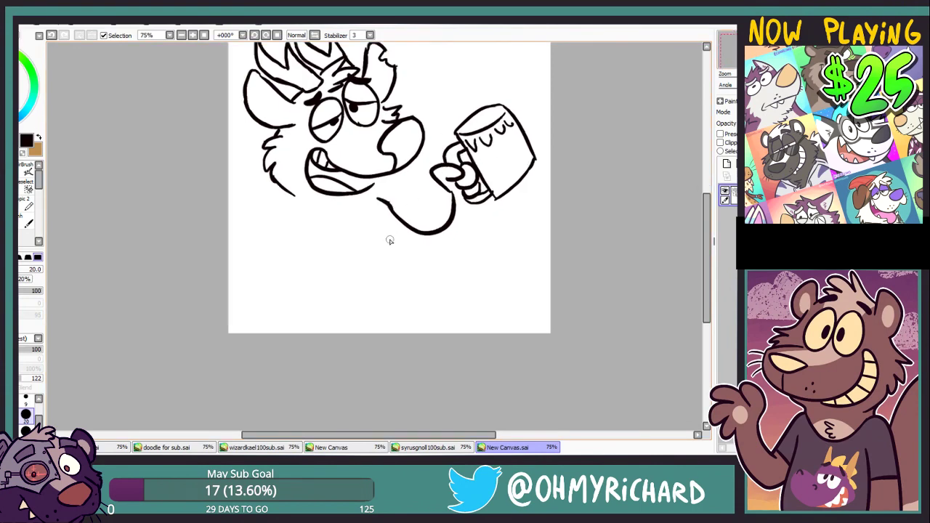
{"action": "left_click_drag", "start_coordinate": [319, 218], "coordinate": [354, 320]}
{"action": "left_click_drag", "start_coordinate": [295, 230], "coordinate": [335, 311]}
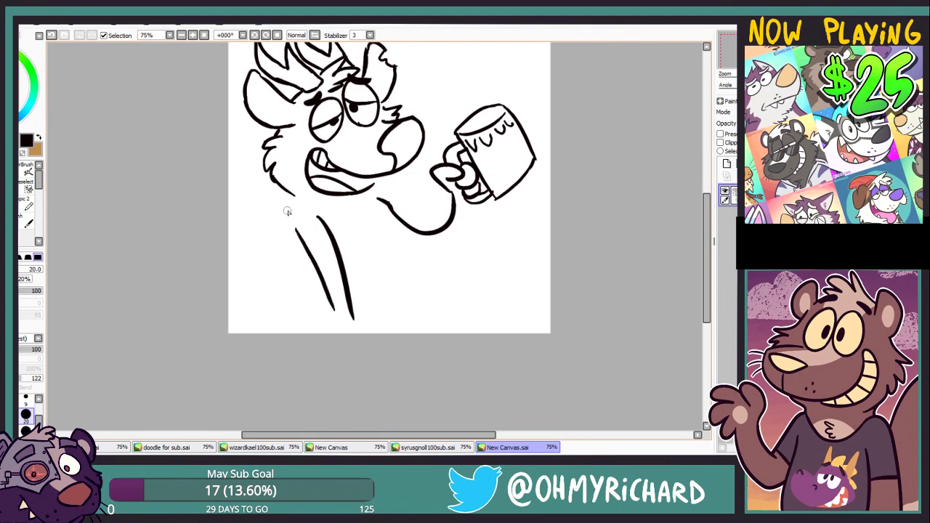
Draw the curved back, the underside of the raised arm, and the chest fur tuft with the belly line.
{"action": "left_click_drag", "start_coordinate": [285, 195], "coordinate": [246, 318]}
{"action": "mouse_move", "coordinate": [381, 237]}
{"action": "left_mouse_down"}
{"action": "mouse_move", "coordinate": [463, 271]}
{"action": "mouse_move", "coordinate": [444, 253]}
{"action": "mouse_move", "coordinate": [472, 212]}
{"action": "left_mouse_up"}
{"action": "left_click", "coordinate": [53, 35]}
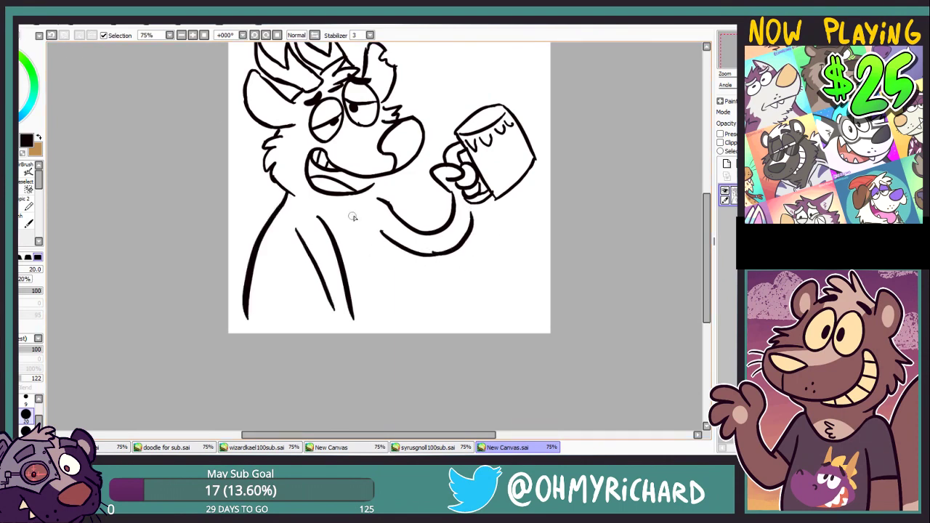
{"action": "mouse_move", "coordinate": [342, 212]}
{"action": "left_mouse_down"}
{"action": "mouse_move", "coordinate": [351, 295]}
{"action": "mouse_move", "coordinate": [378, 334]}
{"action": "left_mouse_up"}
{"action": "left_click_drag", "start_coordinate": [344, 326], "coordinate": [352, 333]}
{"action": "left_click_drag", "start_coordinate": [337, 326], "coordinate": [339, 337]}
{"action": "left_click_drag", "start_coordinate": [333, 309], "coordinate": [327, 336]}
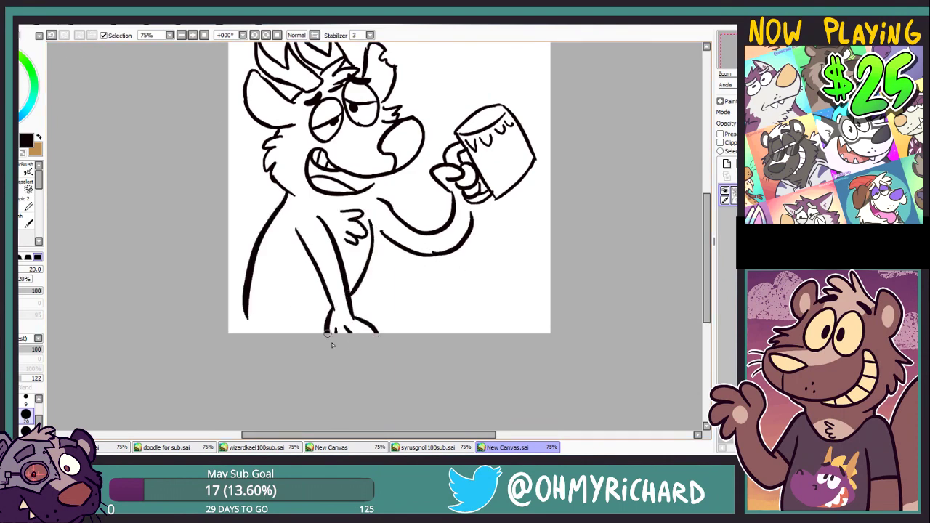
{"action": "key", "text": "ctrl+z"}
{"action": "key", "text": "ctrl+z"}
{"action": "key", "text": "ctrl+z"}
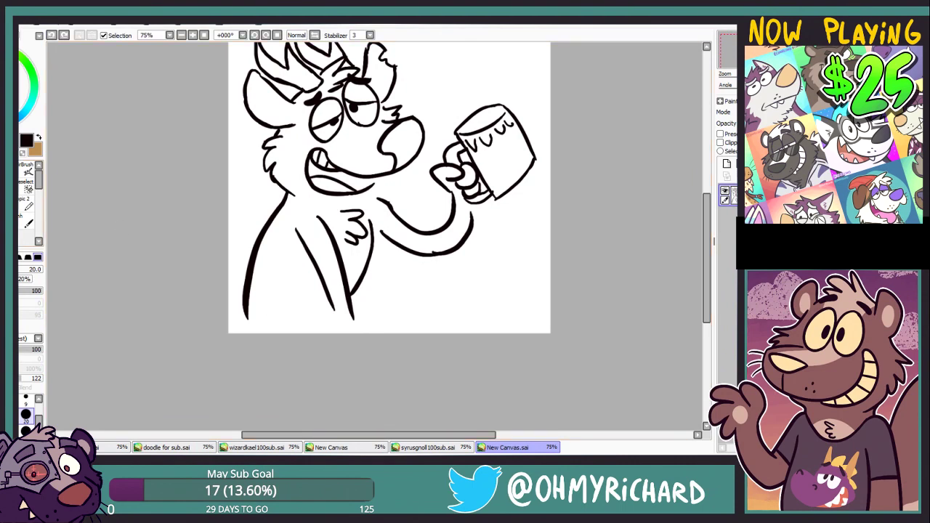
Remove the lowered arm's line nearest the back and connect the raised arm's underside to the mug hand.
{"action": "left_click", "coordinate": [35, 208]}
{"action": "mouse_move", "coordinate": [297, 231]}
{"action": "left_mouse_down"}
{"action": "mouse_move", "coordinate": [327, 313]}
{"action": "mouse_move", "coordinate": [362, 322]}
{"action": "left_mouse_up"}
{"action": "left_click", "coordinate": [26, 191]}
{"action": "left_click_drag", "start_coordinate": [473, 203], "coordinate": [472, 219]}
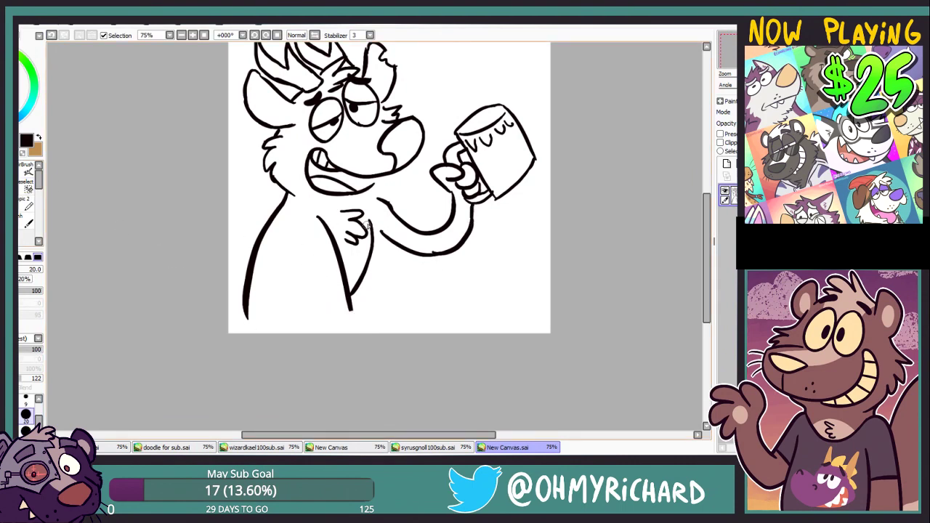
Close the chin below the mouth and redraw the raised arm's underside as a smoother curve joined to the chest.
{"action": "left_click_drag", "start_coordinate": [376, 185], "coordinate": [366, 197]}
{"action": "left_click", "coordinate": [51, 34]}
{"action": "mouse_move", "coordinate": [374, 232]}
{"action": "left_mouse_down"}
{"action": "mouse_move", "coordinate": [395, 248]}
{"action": "mouse_move", "coordinate": [445, 254]}
{"action": "left_mouse_up"}
{"action": "left_click", "coordinate": [50, 35]}
{"action": "key", "text": "e"}
{"action": "mouse_move", "coordinate": [428, 248]}
{"action": "left_mouse_down"}
{"action": "mouse_move", "coordinate": [399, 243]}
{"action": "mouse_move", "coordinate": [441, 248]}
{"action": "left_mouse_up"}
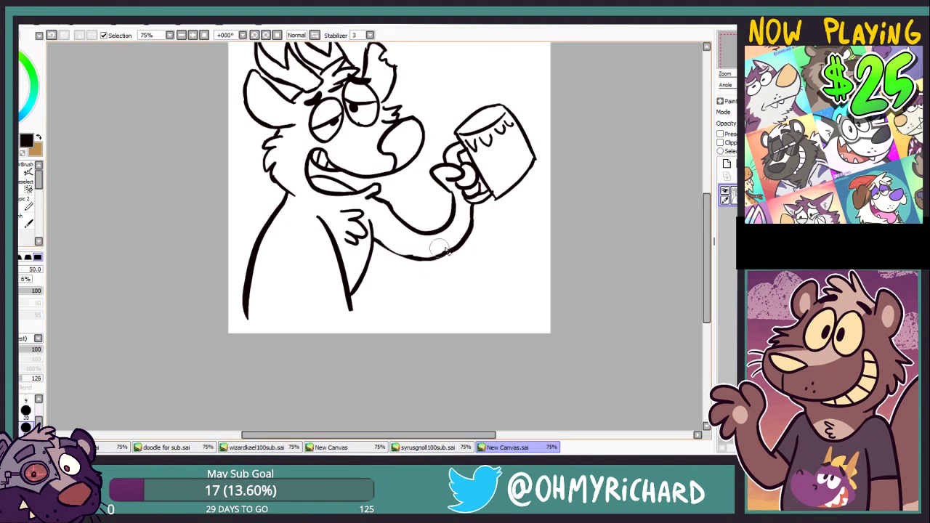
{"action": "key", "text": "n"}
{"action": "left_click_drag", "start_coordinate": [373, 234], "coordinate": [427, 261]}
Redraw the lowered arm's back line and add a bent hand with spread fingers at the canvas's lower edge.
{"action": "left_click_drag", "start_coordinate": [293, 239], "coordinate": [343, 333]}
{"action": "key", "text": "ctrl+z"}
{"action": "left_click_drag", "start_coordinate": [336, 324], "coordinate": [312, 334]}
{"action": "left_click_drag", "start_coordinate": [326, 303], "coordinate": [312, 321]}
{"action": "left_click_drag", "start_coordinate": [317, 321], "coordinate": [301, 333]}
{"action": "left_click", "coordinate": [51, 34]}
{"action": "left_click", "coordinate": [51, 34]}
{"action": "left_click_drag", "start_coordinate": [326, 303], "coordinate": [314, 320]}
{"action": "left_click_drag", "start_coordinate": [317, 320], "coordinate": [301, 333]}
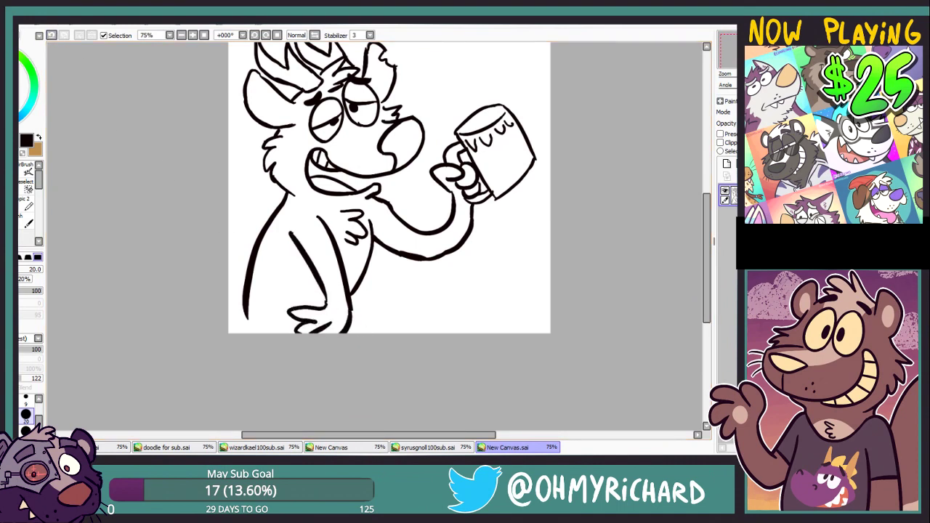
Draw a short curve behind the lower back and move the whole drawing slightly right within the canvas.
{"action": "left_click_drag", "start_coordinate": [624, 69], "coordinate": [561, 88]}
{"action": "left_click_drag", "start_coordinate": [656, 118], "coordinate": [693, 140]}
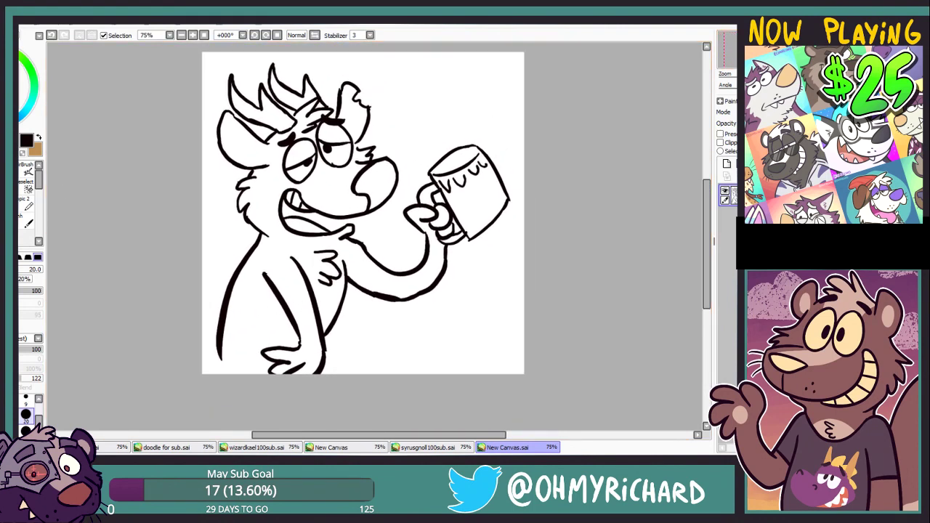
{"action": "left_click_drag", "start_coordinate": [201, 312], "coordinate": [219, 344]}
{"action": "left_click_drag", "start_coordinate": [127, 242], "coordinate": [138, 241]}
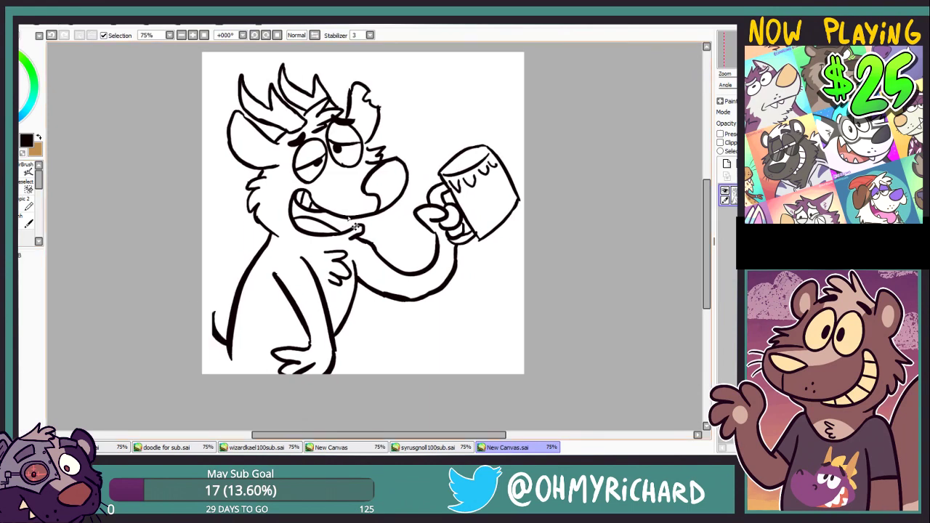
Erase the short curve behind the lower back and draw a fluffy upturned tail there.
{"action": "key", "text": "e"}
{"action": "mouse_move", "coordinate": [213, 332]}
{"action": "left_mouse_down"}
{"action": "mouse_move", "coordinate": [213, 322]}
{"action": "mouse_move", "coordinate": [220, 341]}
{"action": "left_mouse_up"}
{"action": "key", "text": "n"}
{"action": "mouse_move", "coordinate": [224, 308]}
{"action": "left_mouse_down"}
{"action": "mouse_move", "coordinate": [227, 340]}
{"action": "mouse_move", "coordinate": [208, 357]}
{"action": "left_mouse_up"}
{"action": "left_click_drag", "start_coordinate": [212, 355], "coordinate": [202, 346]}
{"action": "left_click_drag", "start_coordinate": [202, 320], "coordinate": [224, 307]}
Extend the back line and add the thigh line down to the canvas's lower edge.
{"action": "left_click_drag", "start_coordinate": [232, 349], "coordinate": [223, 375]}
{"action": "left_click_drag", "start_coordinate": [336, 350], "coordinate": [348, 375]}
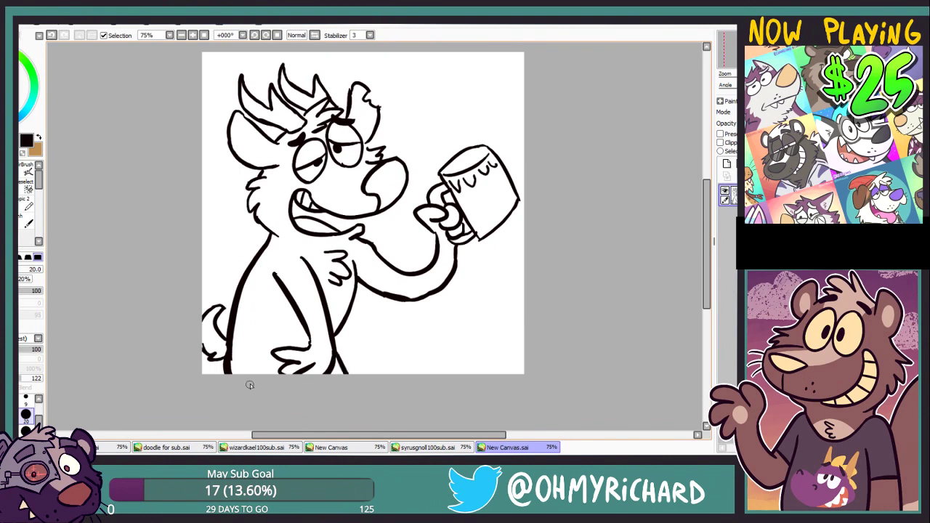
{"action": "left_click_drag", "start_coordinate": [270, 351], "coordinate": [258, 375]}
{"action": "left_click", "coordinate": [52, 34]}
{"action": "left_click_drag", "start_coordinate": [413, 129], "coordinate": [377, 133]}
{"action": "left_click_drag", "start_coordinate": [319, 226], "coordinate": [326, 234]}
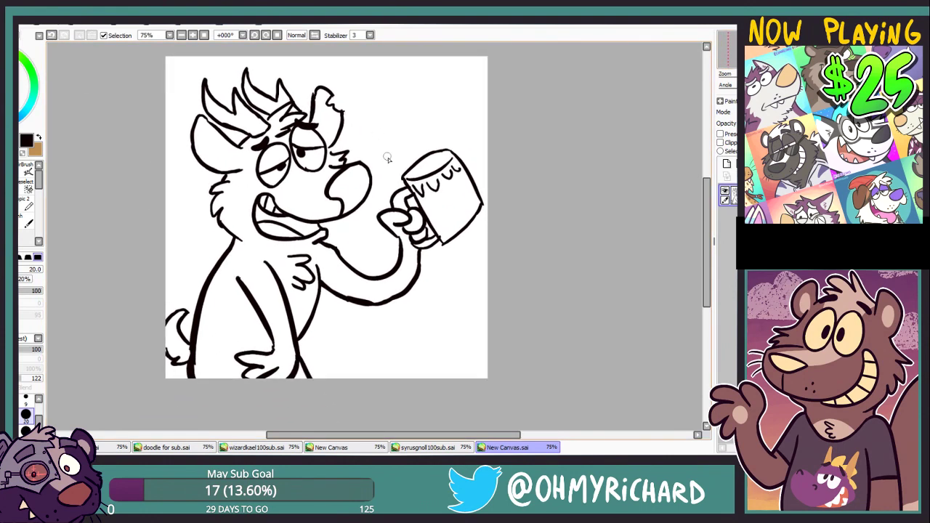
Draw four small bubbles rising beside the character's far ear and enlarge the whole drawing to fill the canvas.
{"action": "left_click_drag", "start_coordinate": [358, 135], "coordinate": [354, 113]}
{"action": "left_click_drag", "start_coordinate": [371, 95], "coordinate": [352, 77]}
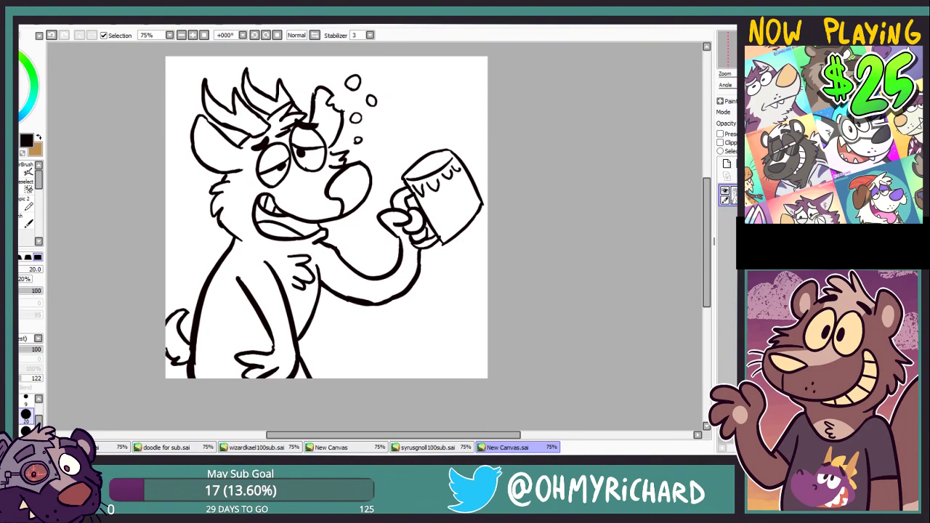
{"action": "key", "text": "ctrl+t"}
{"action": "left_click_drag", "start_coordinate": [401, 272], "coordinate": [387, 304]}
{"action": "left_click_drag", "start_coordinate": [474, 88], "coordinate": [524, 55]}
{"action": "mouse_move", "coordinate": [386, 229]}
{"action": "left_mouse_down"}
{"action": "mouse_move", "coordinate": [368, 233]}
{"action": "mouse_move", "coordinate": [376, 228]}
{"action": "left_mouse_up"}
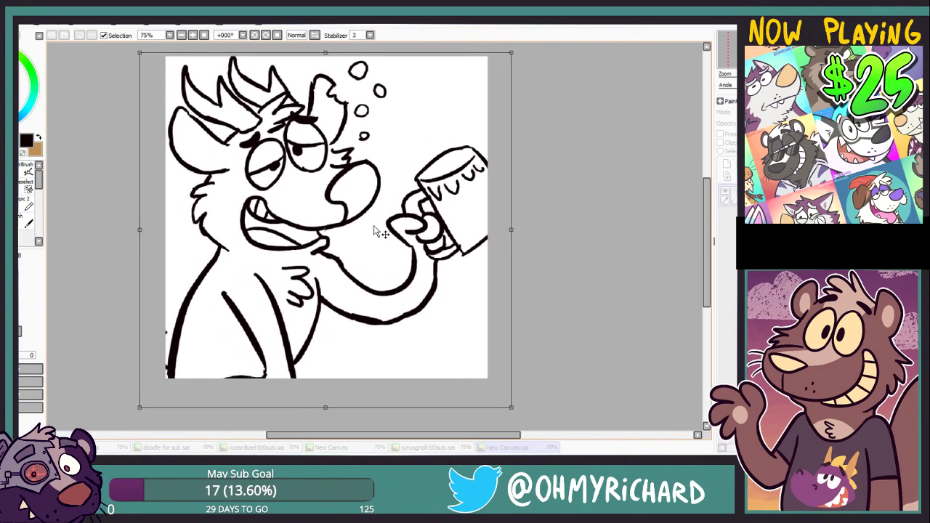
{"action": "key", "text": "Return"}
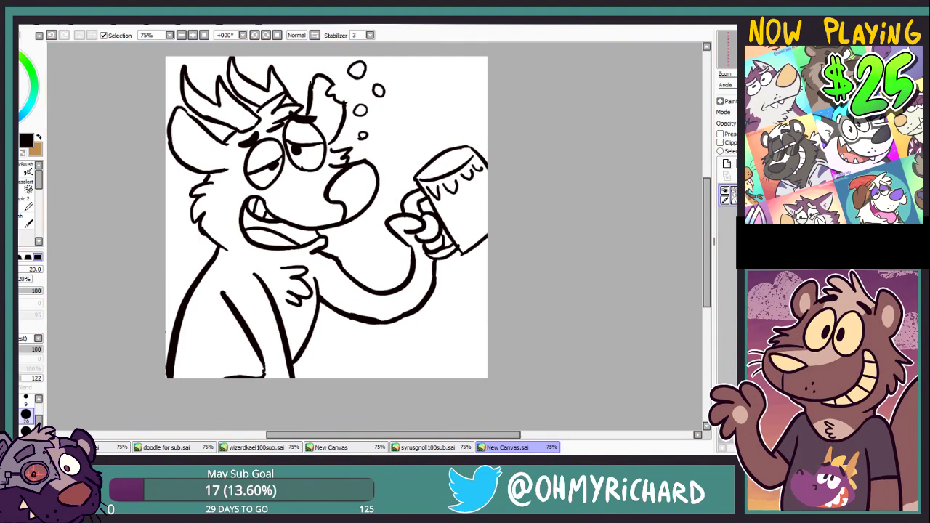
Erase the leftover hand line at the canvas's lower edge and redraw the lowered arm's wrist and hand there.
{"action": "key", "text": "e"}
{"action": "mouse_move", "coordinate": [222, 377]}
{"action": "left_mouse_down"}
{"action": "mouse_move", "coordinate": [294, 383]}
{"action": "mouse_move", "coordinate": [293, 362]}
{"action": "mouse_move", "coordinate": [344, 378]}
{"action": "left_mouse_up"}
{"action": "key", "text": "n"}
{"action": "left_click_drag", "start_coordinate": [263, 362], "coordinate": [269, 378]}
{"action": "left_click_drag", "start_coordinate": [291, 374], "coordinate": [296, 378]}
{"action": "mouse_move", "coordinate": [309, 373]}
{"action": "left_mouse_down"}
{"action": "mouse_move", "coordinate": [324, 378]}
{"action": "mouse_move", "coordinate": [296, 358]}
{"action": "left_mouse_up"}
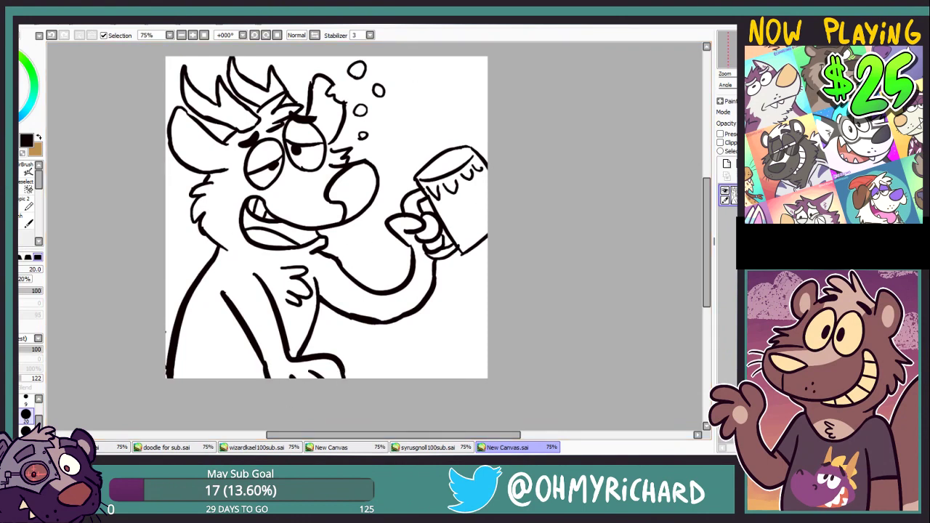
{"action": "mouse_move", "coordinate": [327, 218]}
{"action": "left_mouse_down"}
{"action": "mouse_move", "coordinate": [426, 286]}
{"action": "mouse_move", "coordinate": [364, 232]}
{"action": "left_mouse_up"}
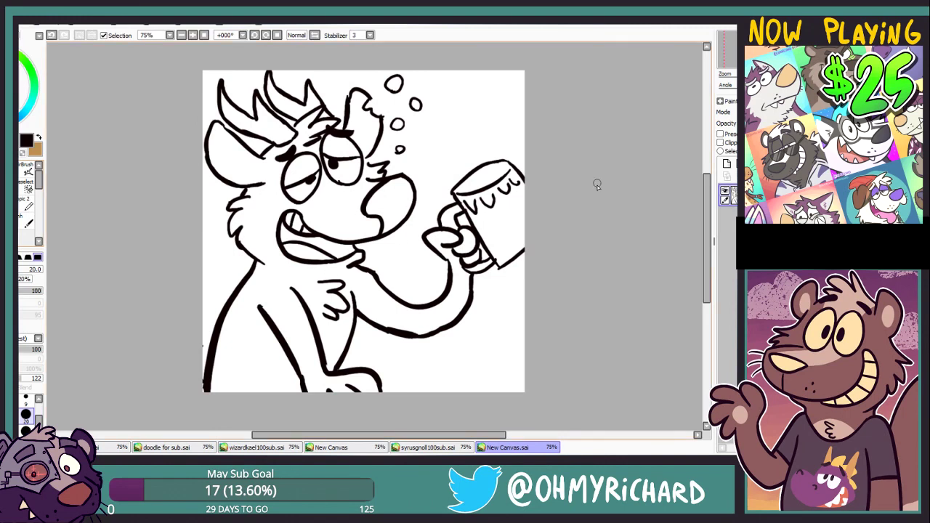
Sample the deer reference's brown fur colour and line the inside of the muzzle, antlers, ears and cheek with it.
{"action": "key", "text": "ctrl+shift+n"}
{"action": "right_click", "coordinate": [295, 210]}
{"action": "left_click", "coordinate": [519, 447]}
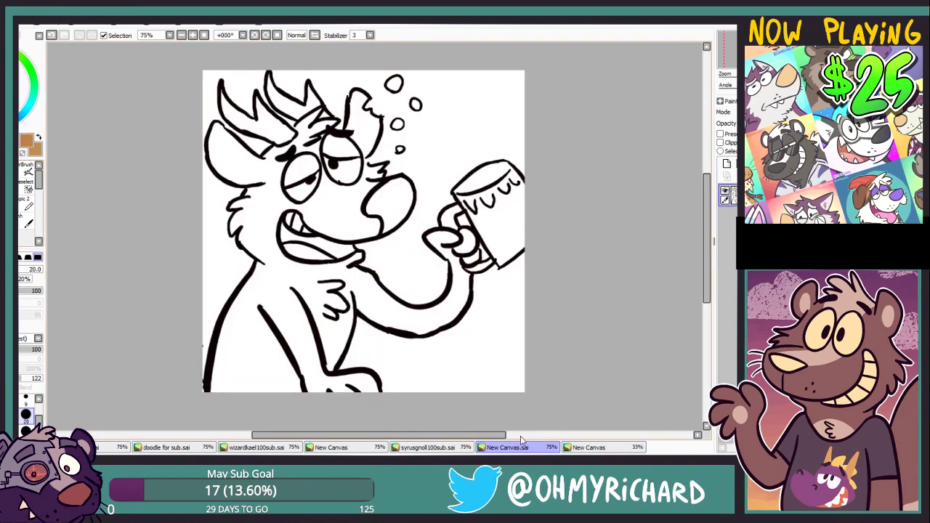
{"action": "mouse_move", "coordinate": [341, 239]}
{"action": "left_mouse_down"}
{"action": "mouse_move", "coordinate": [393, 229]}
{"action": "mouse_move", "coordinate": [412, 192]}
{"action": "mouse_move", "coordinate": [364, 189]}
{"action": "mouse_move", "coordinate": [379, 182]}
{"action": "mouse_move", "coordinate": [357, 154]}
{"action": "left_mouse_up"}
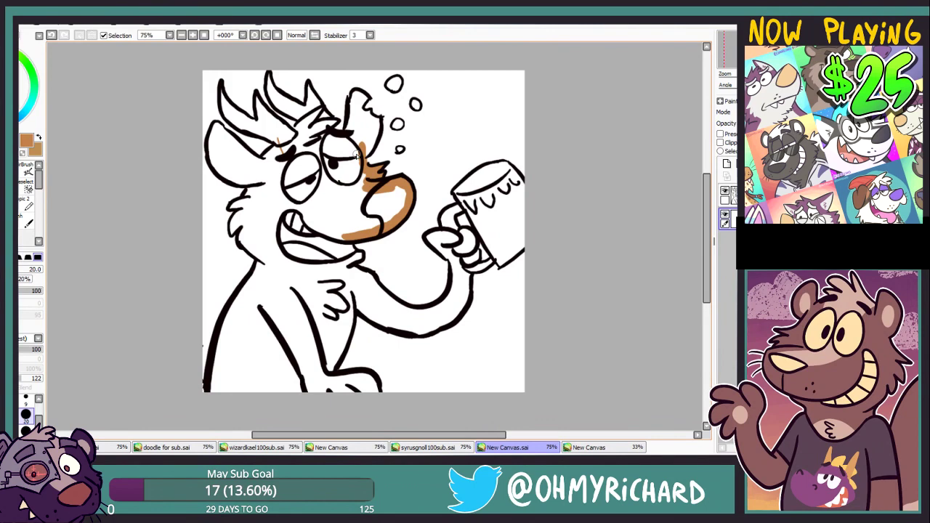
{"action": "mouse_move", "coordinate": [362, 159]}
{"action": "left_mouse_down"}
{"action": "mouse_move", "coordinate": [377, 124]}
{"action": "mouse_move", "coordinate": [358, 109]}
{"action": "mouse_move", "coordinate": [364, 102]}
{"action": "mouse_move", "coordinate": [358, 98]}
{"action": "mouse_move", "coordinate": [350, 139]}
{"action": "mouse_move", "coordinate": [331, 136]}
{"action": "mouse_move", "coordinate": [309, 89]}
{"action": "mouse_move", "coordinate": [295, 113]}
{"action": "mouse_move", "coordinate": [280, 100]}
{"action": "mouse_move", "coordinate": [308, 120]}
{"action": "left_mouse_up"}
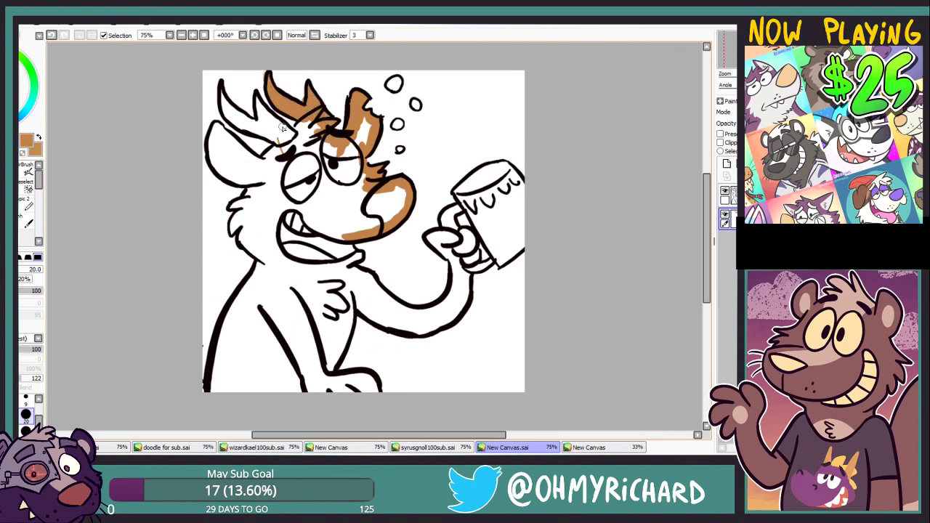
{"action": "mouse_move", "coordinate": [282, 128]}
{"action": "left_mouse_down"}
{"action": "mouse_move", "coordinate": [324, 127]}
{"action": "mouse_move", "coordinate": [342, 153]}
{"action": "mouse_move", "coordinate": [224, 104]}
{"action": "mouse_move", "coordinate": [289, 151]}
{"action": "mouse_move", "coordinate": [264, 166]}
{"action": "mouse_move", "coordinate": [272, 161]}
{"action": "mouse_move", "coordinate": [263, 164]}
{"action": "mouse_move", "coordinate": [216, 125]}
{"action": "mouse_move", "coordinate": [261, 165]}
{"action": "mouse_move", "coordinate": [212, 155]}
{"action": "mouse_move", "coordinate": [248, 181]}
{"action": "mouse_move", "coordinate": [247, 198]}
{"action": "mouse_move", "coordinate": [231, 206]}
{"action": "mouse_move", "coordinate": [250, 222]}
{"action": "left_mouse_up"}
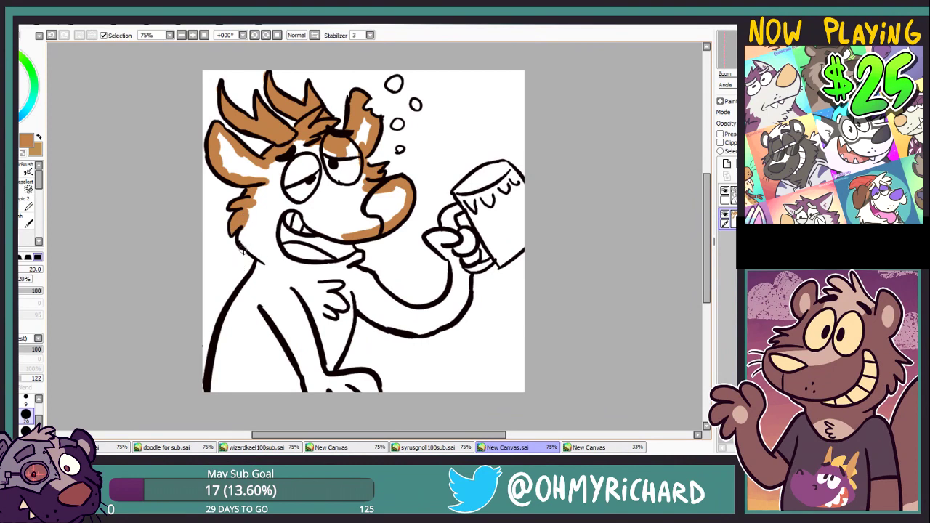
Continue the brown edging along the neck, back, lower edge, lowered hand, raised arm and mug.
{"action": "mouse_move", "coordinate": [246, 225]}
{"action": "left_mouse_down"}
{"action": "mouse_move", "coordinate": [244, 243]}
{"action": "mouse_move", "coordinate": [267, 267]}
{"action": "left_mouse_up"}
{"action": "left_click_drag", "start_coordinate": [264, 275], "coordinate": [251, 238]}
{"action": "mouse_move", "coordinate": [251, 231]}
{"action": "left_mouse_down"}
{"action": "mouse_move", "coordinate": [218, 265]}
{"action": "mouse_move", "coordinate": [200, 371]}
{"action": "left_mouse_up"}
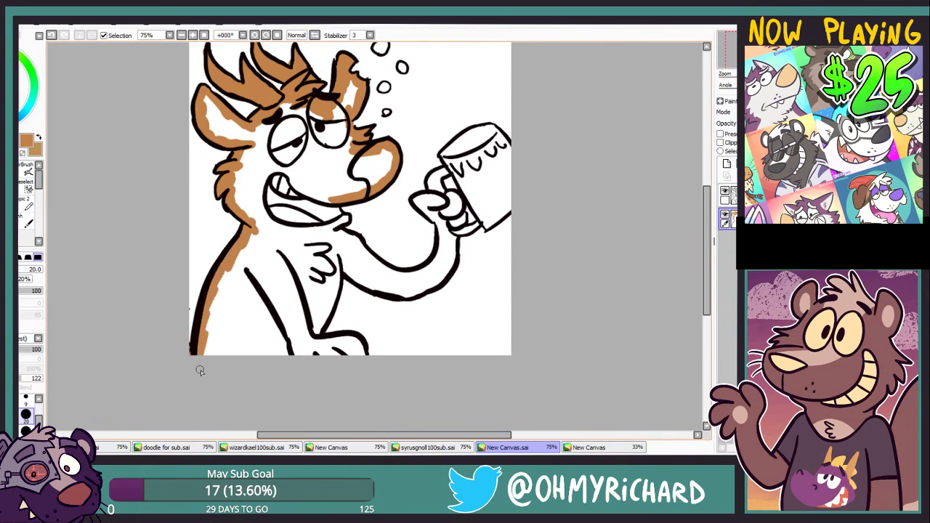
{"action": "mouse_move", "coordinate": [195, 333]}
{"action": "left_mouse_down"}
{"action": "mouse_move", "coordinate": [238, 338]}
{"action": "mouse_move", "coordinate": [202, 357]}
{"action": "mouse_move", "coordinate": [255, 353]}
{"action": "mouse_move", "coordinate": [315, 326]}
{"action": "mouse_move", "coordinate": [349, 339]}
{"action": "mouse_move", "coordinate": [340, 353]}
{"action": "mouse_move", "coordinate": [360, 350]}
{"action": "mouse_move", "coordinate": [320, 342]}
{"action": "left_mouse_up"}
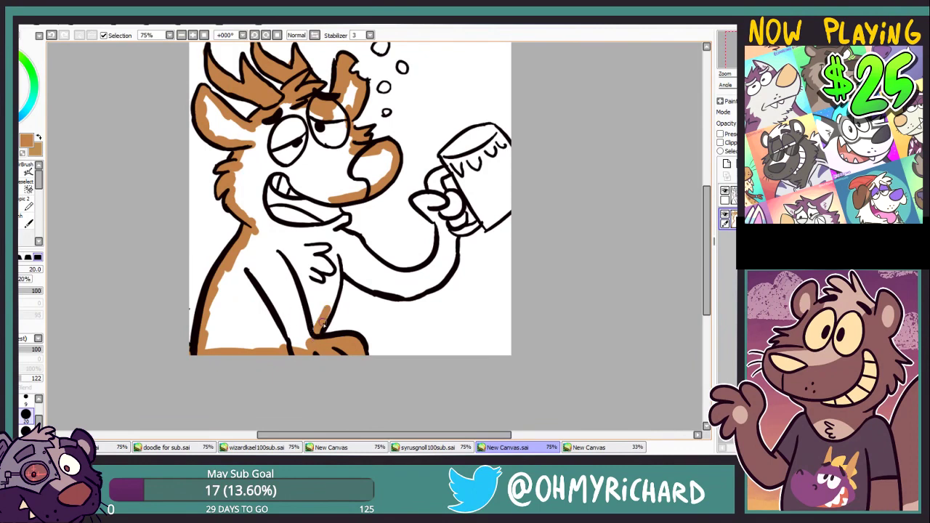
{"action": "mouse_move", "coordinate": [334, 250]}
{"action": "left_mouse_down"}
{"action": "mouse_move", "coordinate": [353, 287]}
{"action": "mouse_move", "coordinate": [415, 293]}
{"action": "mouse_move", "coordinate": [451, 261]}
{"action": "mouse_move", "coordinate": [440, 236]}
{"action": "mouse_move", "coordinate": [487, 224]}
{"action": "mouse_move", "coordinate": [509, 198]}
{"action": "mouse_move", "coordinate": [490, 177]}
{"action": "mouse_move", "coordinate": [481, 128]}
{"action": "mouse_move", "coordinate": [468, 189]}
{"action": "mouse_move", "coordinate": [481, 216]}
{"action": "mouse_move", "coordinate": [443, 200]}
{"action": "mouse_move", "coordinate": [457, 222]}
{"action": "mouse_move", "coordinate": [441, 248]}
{"action": "left_mouse_up"}
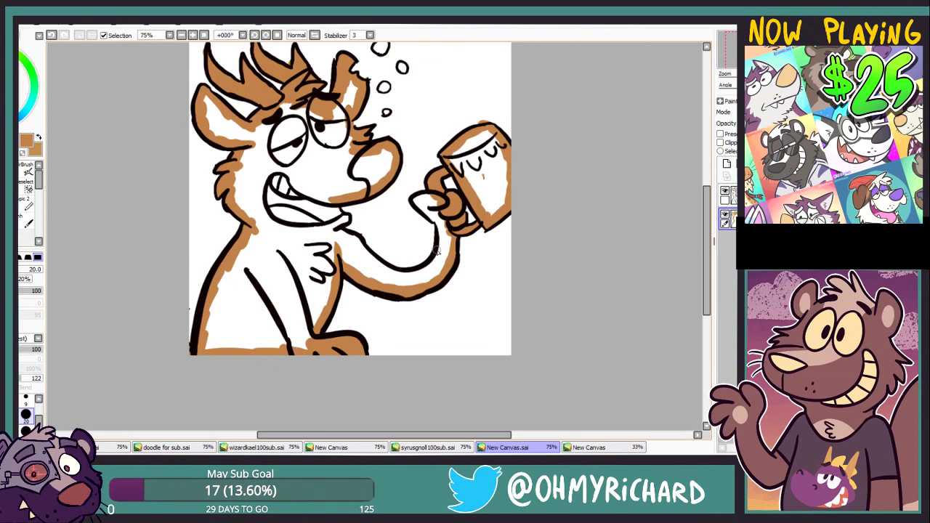
{"action": "mouse_move", "coordinate": [439, 204]}
{"action": "left_mouse_down"}
{"action": "mouse_move", "coordinate": [447, 226]}
{"action": "mouse_move", "coordinate": [443, 257]}
{"action": "mouse_move", "coordinate": [417, 283]}
{"action": "mouse_move", "coordinate": [443, 268]}
{"action": "mouse_move", "coordinate": [397, 278]}
{"action": "mouse_move", "coordinate": [333, 207]}
{"action": "left_mouse_up"}
Fill the remaining white areas of the character and the mug with brown.
{"action": "left_click", "coordinate": [21, 209]}
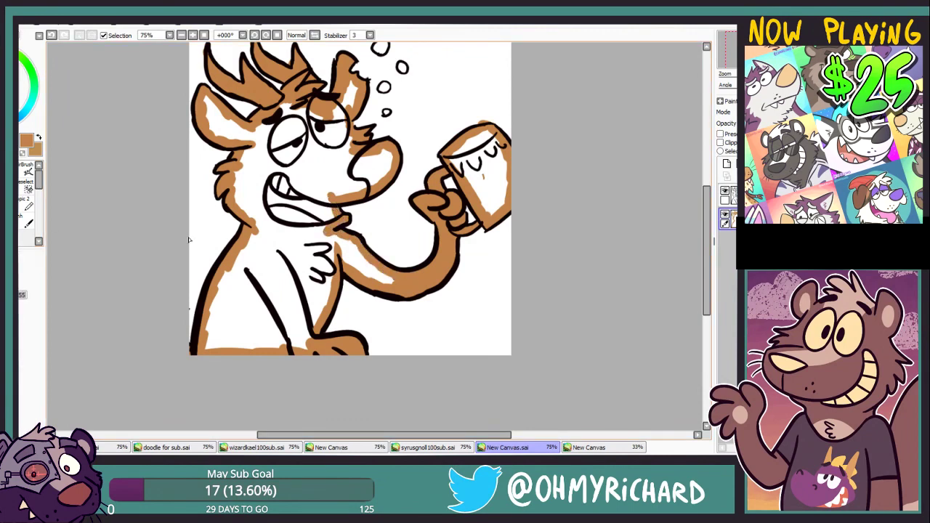
{"action": "left_click", "coordinate": [280, 232]}
{"action": "left_click", "coordinate": [479, 179]}
Sample the reference's dark brown, preserve the colour layer's opacity and paint the dark ear markings.
{"action": "left_click", "coordinate": [584, 448]}
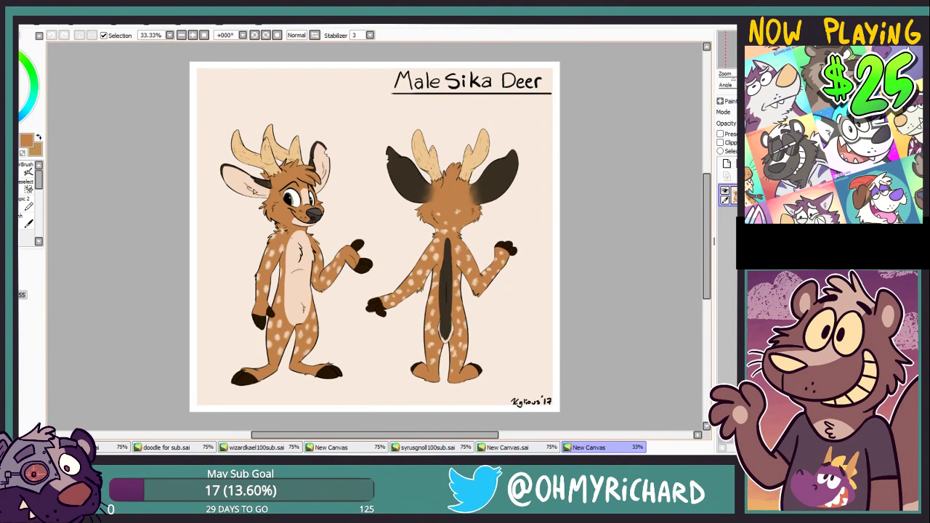
{"action": "right_click", "coordinate": [497, 178]}
{"action": "left_click", "coordinate": [501, 448]}
{"action": "key", "text": "n"}
{"action": "mouse_move", "coordinate": [251, 139]}
{"action": "left_mouse_down"}
{"action": "mouse_move", "coordinate": [208, 92]}
{"action": "mouse_move", "coordinate": [244, 122]}
{"action": "left_mouse_up"}
{"action": "key", "text": "ctrl+z"}
{"action": "key", "text": "ctrl+z"}
{"action": "left_click", "coordinate": [721, 134]}
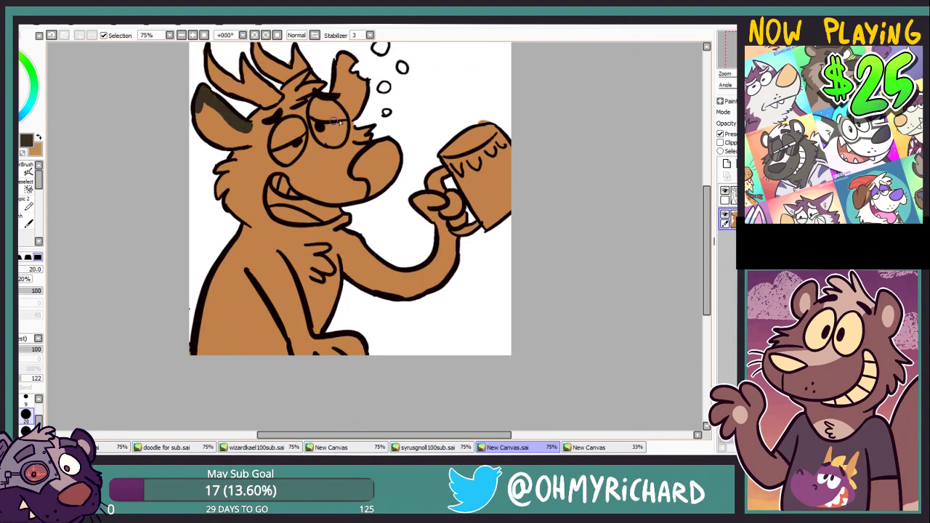
{"action": "mouse_move", "coordinate": [336, 97]}
{"action": "left_mouse_down"}
{"action": "mouse_move", "coordinate": [349, 85]}
{"action": "mouse_move", "coordinate": [356, 114]}
{"action": "mouse_move", "coordinate": [349, 98]}
{"action": "left_mouse_up"}
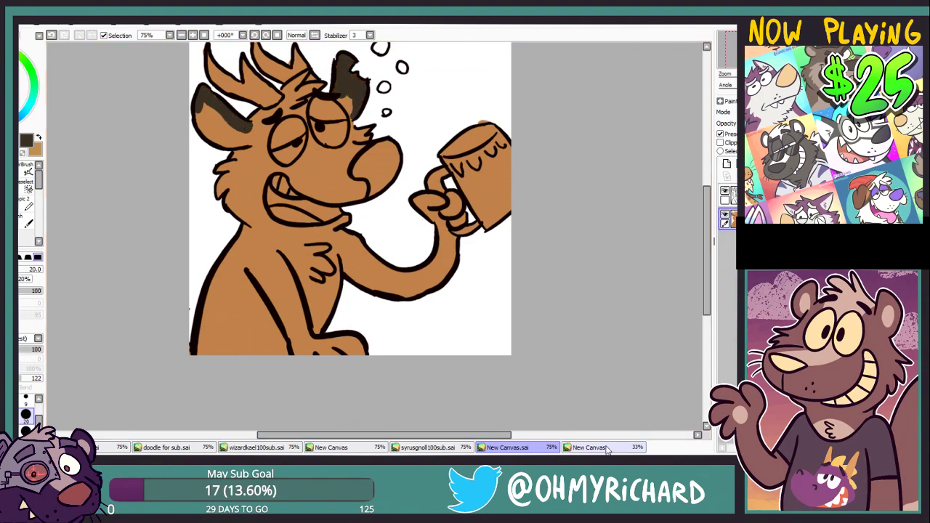
Paint both inner ears with the reference's pale cream and tidy the near ear's base with brown.
{"action": "left_click", "coordinate": [610, 448]}
{"action": "left_click", "coordinate": [227, 211], "text": "alt"}
{"action": "left_click", "coordinate": [507, 447]}
{"action": "mouse_move", "coordinate": [360, 64]}
{"action": "left_mouse_down"}
{"action": "mouse_move", "coordinate": [348, 64]}
{"action": "mouse_move", "coordinate": [340, 93]}
{"action": "mouse_move", "coordinate": [354, 113]}
{"action": "mouse_move", "coordinate": [367, 80]}
{"action": "mouse_move", "coordinate": [355, 78]}
{"action": "mouse_move", "coordinate": [365, 115]}
{"action": "left_mouse_up"}
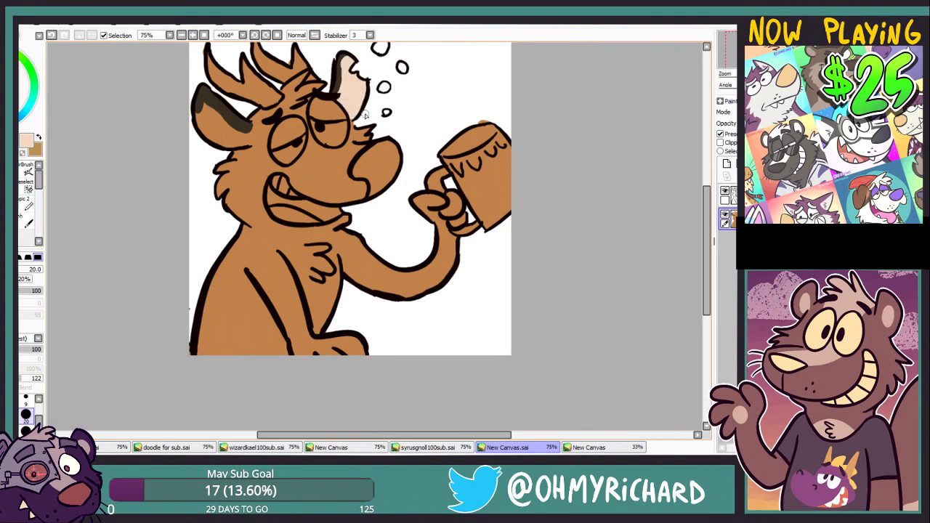
{"action": "mouse_move", "coordinate": [195, 98]}
{"action": "left_mouse_down"}
{"action": "mouse_move", "coordinate": [249, 133]}
{"action": "mouse_move", "coordinate": [200, 123]}
{"action": "mouse_move", "coordinate": [247, 136]}
{"action": "left_mouse_up"}
{"action": "left_click", "coordinate": [12, 150]}
{"action": "left_click", "coordinate": [38, 137]}
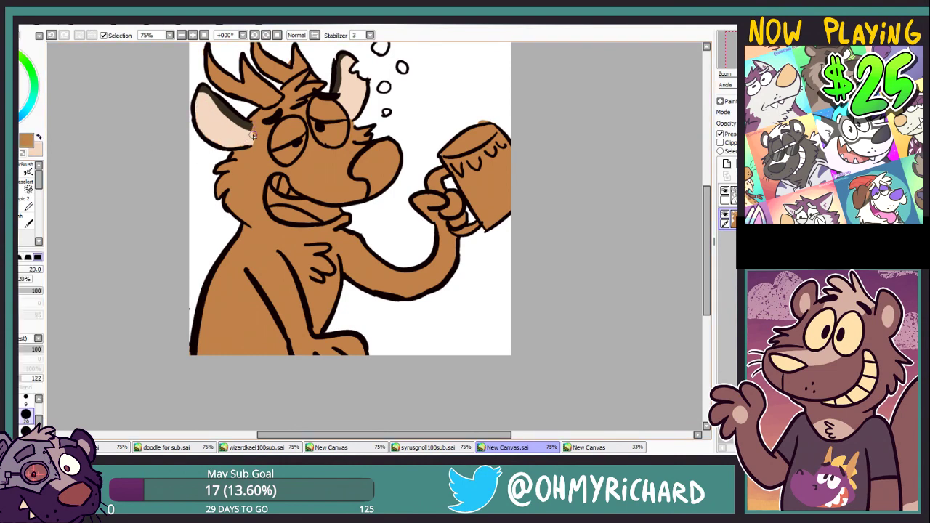
{"action": "left_click_drag", "start_coordinate": [255, 125], "coordinate": [252, 144]}
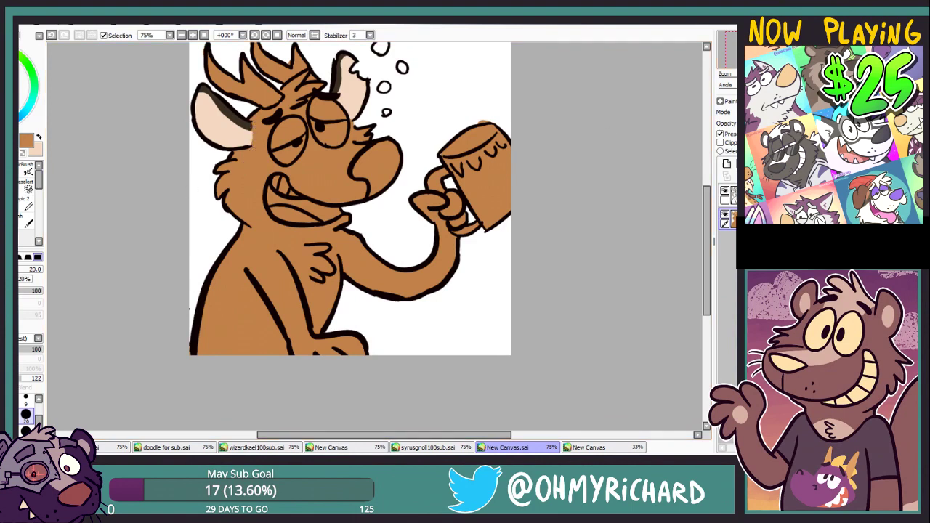
Paint a cream patch between the eyes, trim it with brown, and add a cream strip under the chin.
{"action": "left_click", "coordinate": [589, 447]}
{"action": "left_click", "coordinate": [311, 215], "text": "alt"}
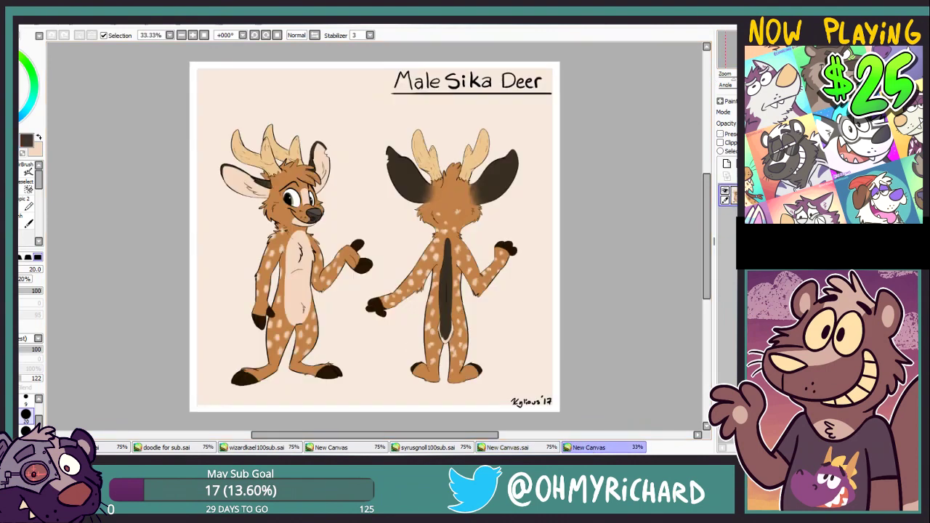
{"action": "left_click", "coordinate": [551, 448]}
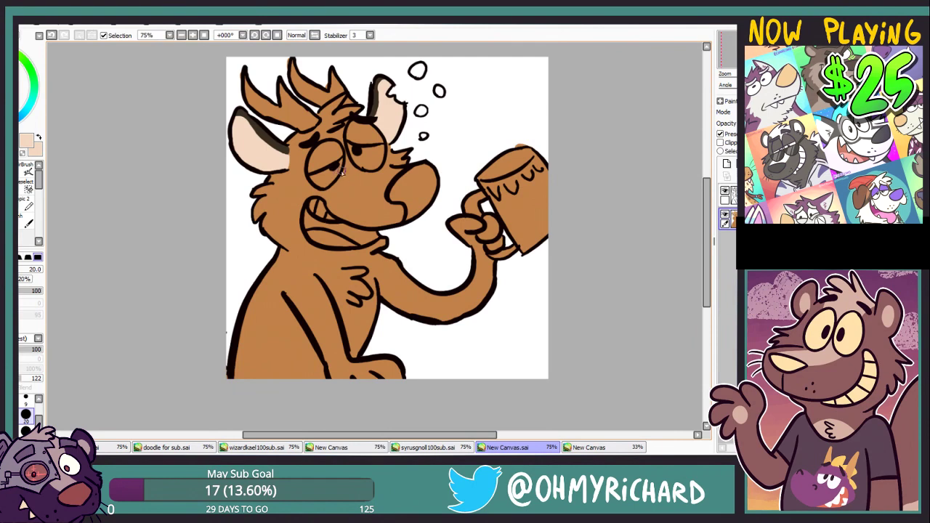
{"action": "mouse_move", "coordinate": [342, 171]}
{"action": "left_mouse_down"}
{"action": "mouse_move", "coordinate": [357, 185]}
{"action": "mouse_move", "coordinate": [346, 154]}
{"action": "mouse_move", "coordinate": [354, 177]}
{"action": "left_mouse_up"}
{"action": "key", "text": "alt"}
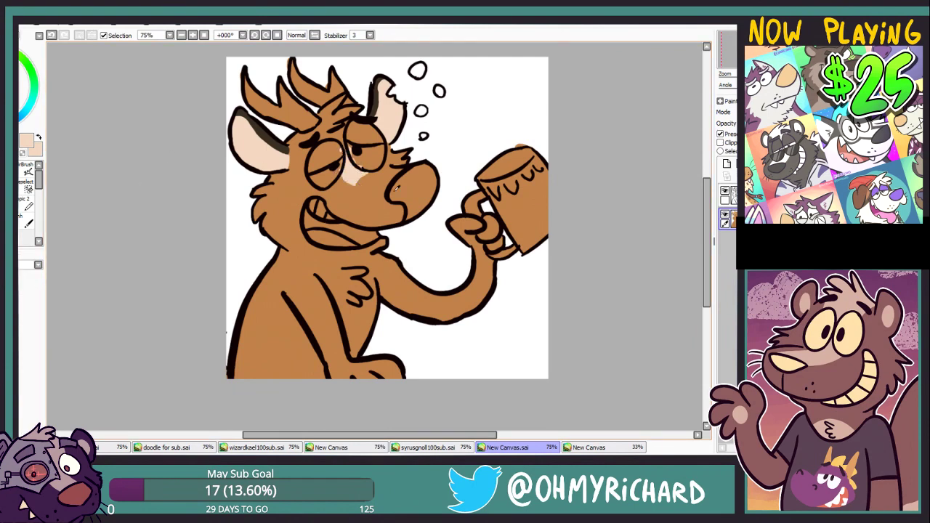
{"action": "left_click", "coordinate": [358, 205], "text": "alt"}
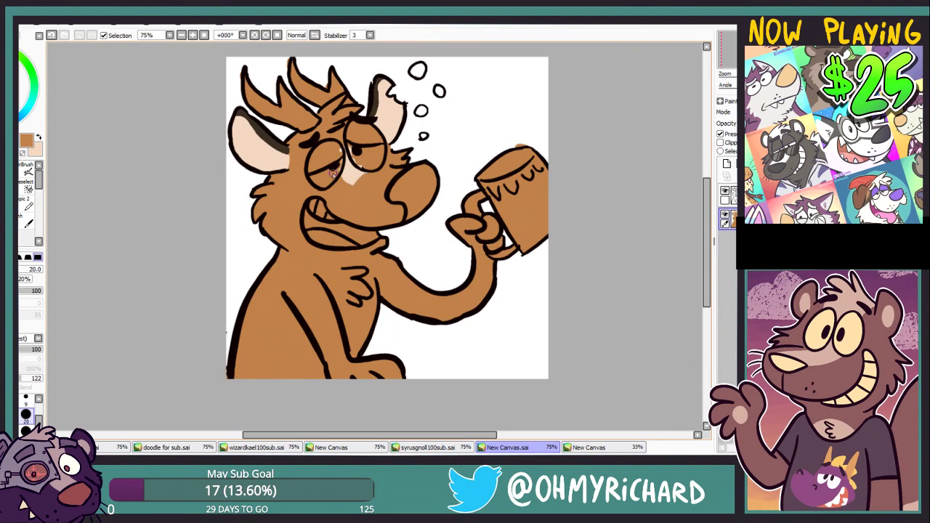
{"action": "key", "text": "x"}
{"action": "left_click_drag", "start_coordinate": [332, 251], "coordinate": [379, 246]}
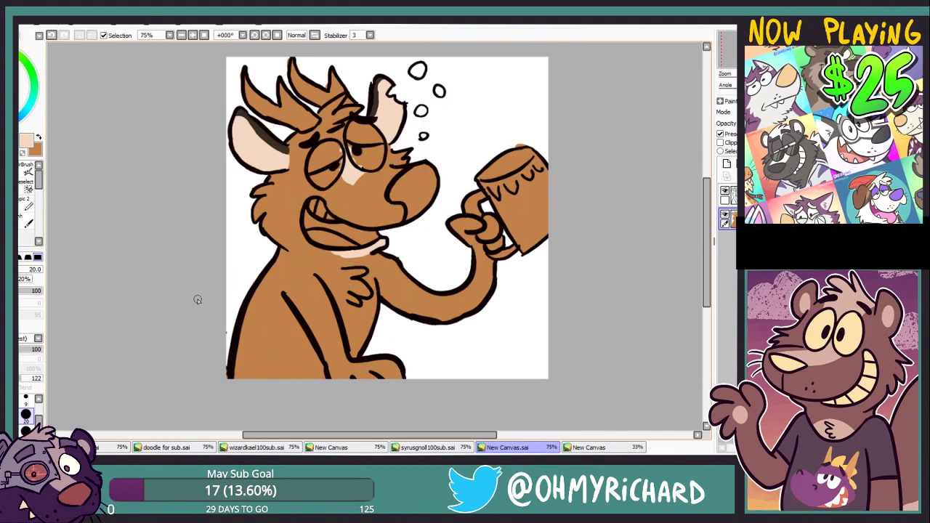
Sample the reference deer's dark nose colour and paint the character's nose with it.
{"action": "left_click", "coordinate": [385, 186], "text": "alt"}
{"action": "left_click", "coordinate": [589, 447]}
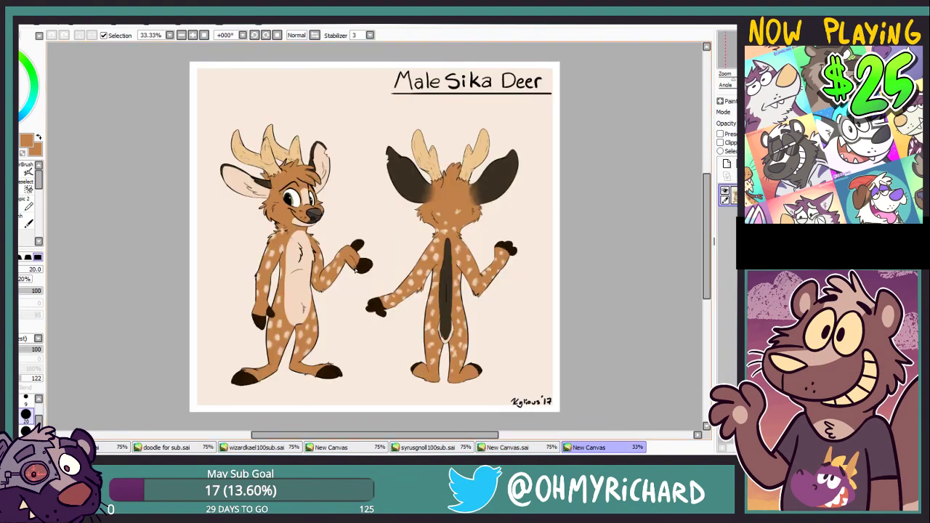
{"action": "scroll", "coordinate": [324, 251], "scroll_direction": "up", "scroll_amount": 3}
{"action": "mouse_move", "coordinate": [324, 251]}
{"action": "left_mouse_down"}
{"action": "mouse_move", "coordinate": [356, 80]}
{"action": "mouse_move", "coordinate": [380, 193]}
{"action": "mouse_move", "coordinate": [428, 190]}
{"action": "mouse_move", "coordinate": [420, 197]}
{"action": "left_mouse_up"}
{"action": "left_click", "coordinate": [538, 448]}
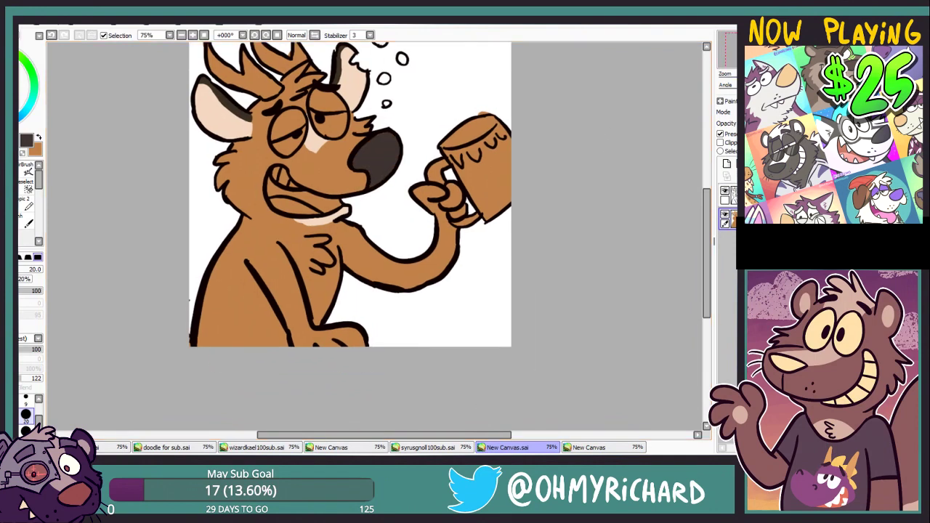
Paint the fingers of the mug-holding hand and the lowered hand dark brown, following the reference.
{"action": "left_click", "coordinate": [589, 447]}
{"action": "left_click", "coordinate": [538, 449]}
{"action": "mouse_move", "coordinate": [418, 192]}
{"action": "left_mouse_down"}
{"action": "mouse_move", "coordinate": [451, 190]}
{"action": "mouse_move", "coordinate": [461, 207]}
{"action": "left_mouse_up"}
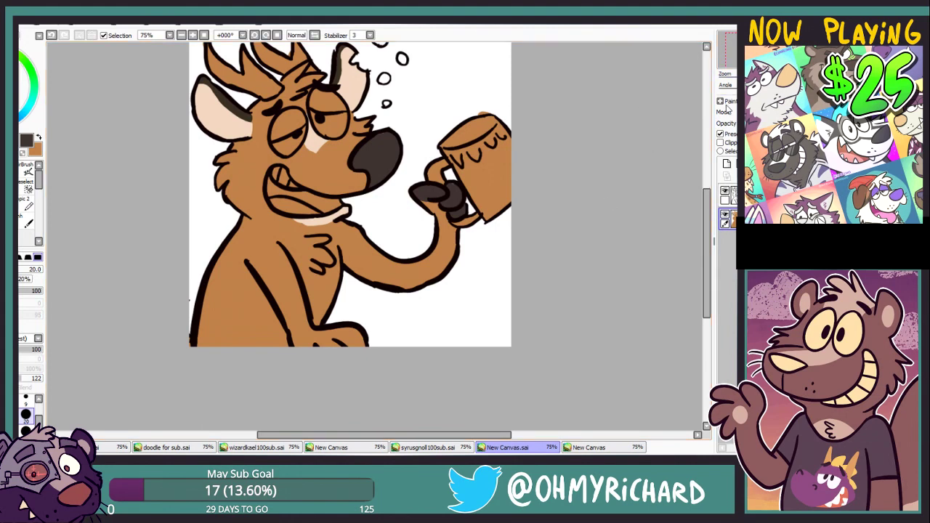
{"action": "left_click_drag", "start_coordinate": [581, 169], "coordinate": [637, 133]}
{"action": "mouse_move", "coordinate": [404, 297]}
{"action": "left_mouse_down"}
{"action": "mouse_move", "coordinate": [409, 313]}
{"action": "mouse_move", "coordinate": [386, 308]}
{"action": "mouse_move", "coordinate": [364, 320]}
{"action": "left_mouse_up"}
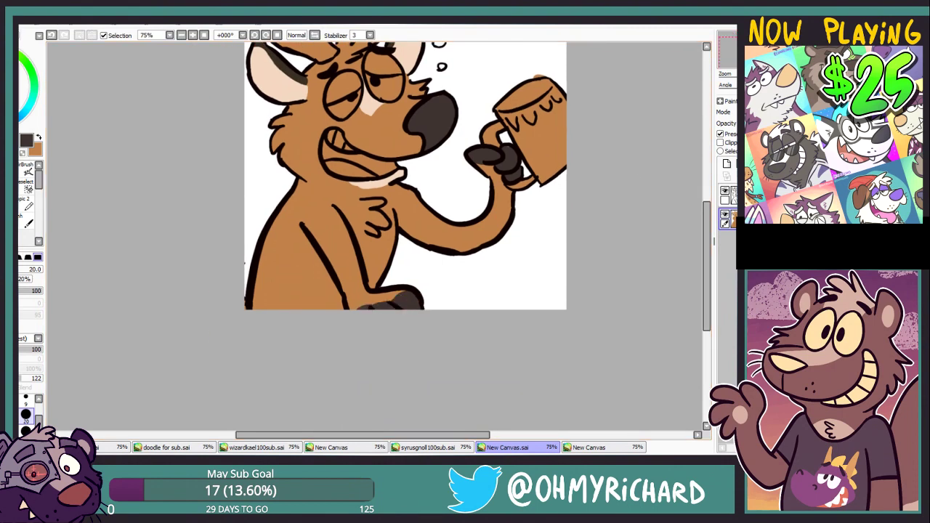
Sample the reference's cream belly colour and paint the character's chest and belly with it.
{"action": "left_click", "coordinate": [590, 448]}
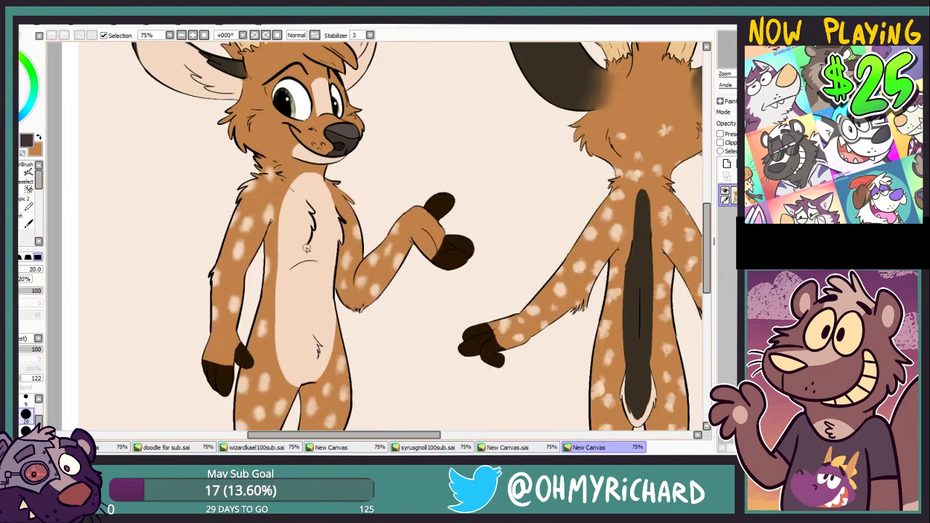
{"action": "right_click", "coordinate": [295, 245]}
{"action": "left_click", "coordinate": [511, 447]}
{"action": "left_click_drag", "start_coordinate": [395, 215], "coordinate": [342, 210]}
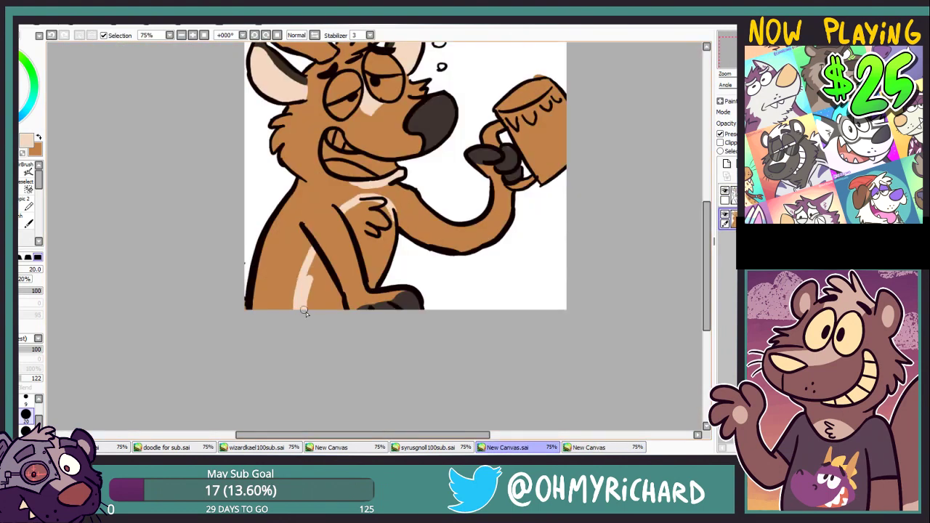
{"action": "mouse_move", "coordinate": [306, 312]}
{"action": "left_mouse_down"}
{"action": "mouse_move", "coordinate": [334, 298]}
{"action": "mouse_move", "coordinate": [324, 262]}
{"action": "mouse_move", "coordinate": [363, 218]}
{"action": "mouse_move", "coordinate": [392, 236]}
{"action": "mouse_move", "coordinate": [359, 210]}
{"action": "mouse_move", "coordinate": [374, 269]}
{"action": "mouse_move", "coordinate": [375, 231]}
{"action": "mouse_move", "coordinate": [400, 279]}
{"action": "left_mouse_up"}
Check the reference's spot pattern and dab cream spots along the character's shoulder and back.
{"action": "key", "text": "ctrl+Tab"}
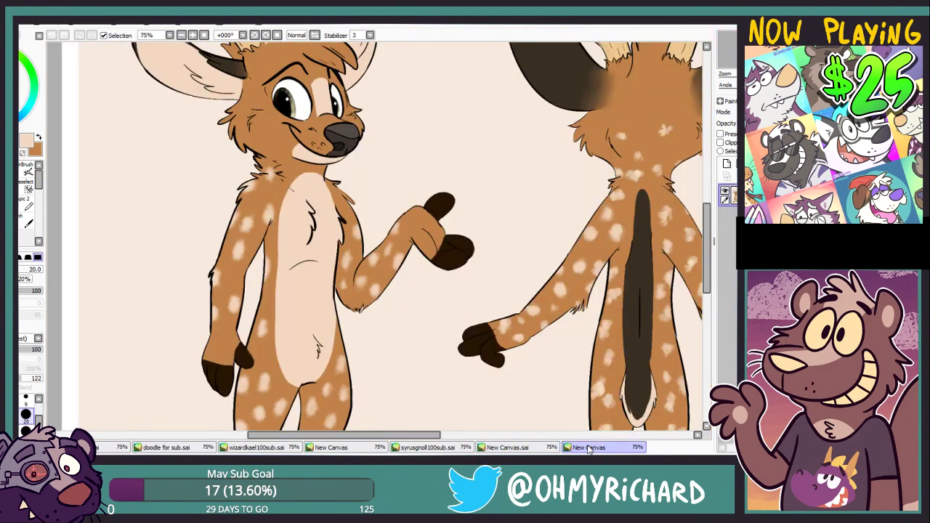
{"action": "key", "text": "ctrl+shift+Tab"}
{"action": "left_click_drag", "start_coordinate": [324, 244], "coordinate": [317, 252]}
{"action": "left_click_drag", "start_coordinate": [292, 305], "coordinate": [305, 341]}
{"action": "left_click", "coordinate": [290, 354]}
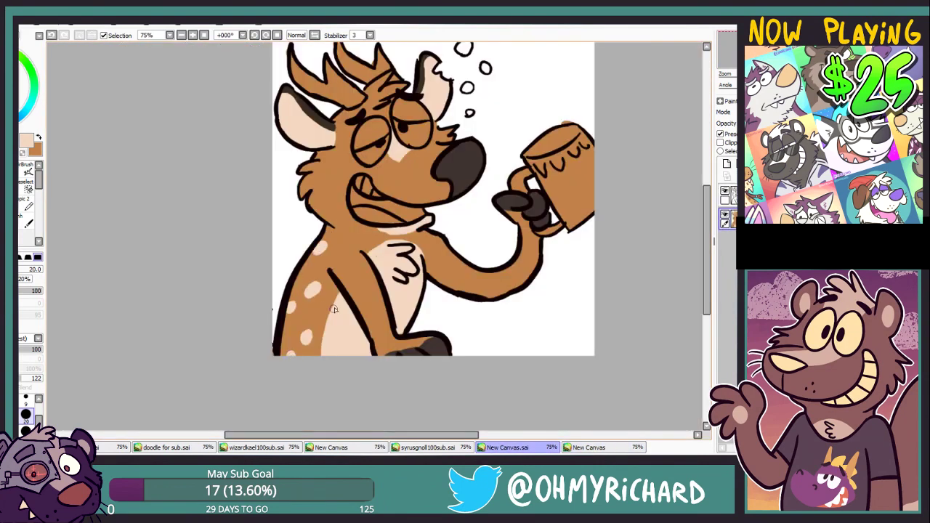
Add cream spots down the lowered arm from shoulder to wrist.
{"action": "left_click_drag", "start_coordinate": [328, 304], "coordinate": [326, 307]}
{"action": "left_click_drag", "start_coordinate": [356, 265], "coordinate": [361, 266]}
{"action": "left_click", "coordinate": [341, 258]}
{"action": "left_click", "coordinate": [357, 299]}
{"action": "left_click", "coordinate": [383, 311]}
{"action": "left_click", "coordinate": [374, 333]}
{"action": "left_click", "coordinate": [391, 337]}
Add cream spots along the raised arm from the shoulder to the wrist.
{"action": "left_click", "coordinate": [440, 241]}
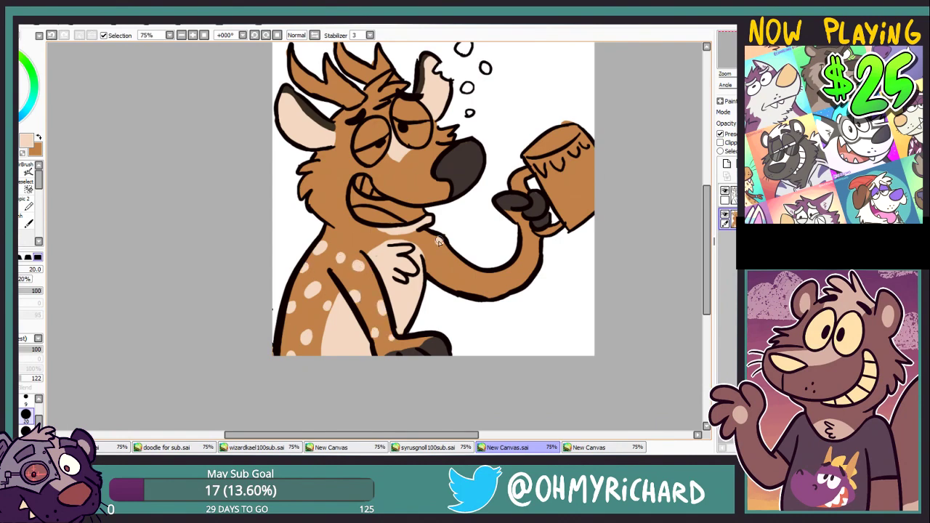
{"action": "left_click", "coordinate": [442, 275]}
{"action": "left_click", "coordinate": [466, 277]}
{"action": "left_click", "coordinate": [529, 273]}
{"action": "left_click", "coordinate": [530, 246]}
{"action": "left_click", "coordinate": [473, 292]}
{"action": "left_click", "coordinate": [421, 239]}
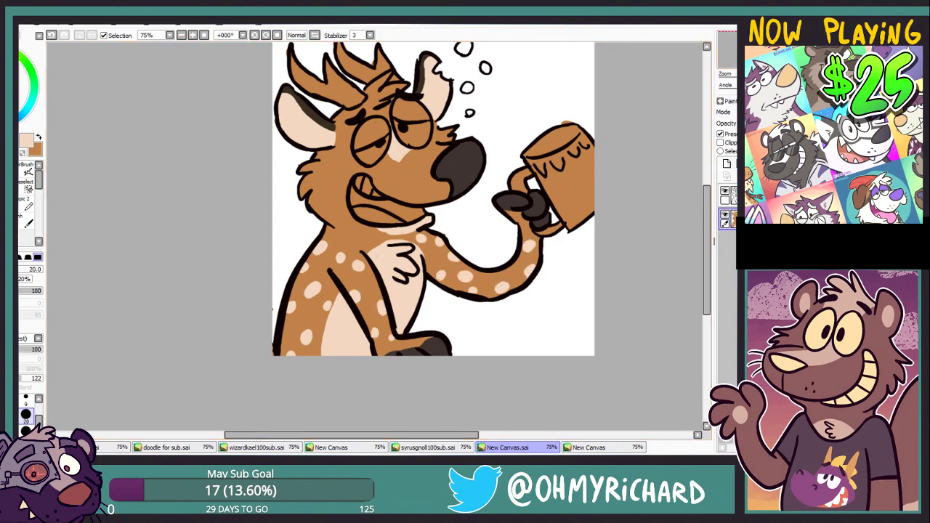
{"action": "left_click_drag", "start_coordinate": [422, 241], "coordinate": [445, 241]}
Check the reference sheet's eyes and paint the whites of both of the deer's eyes.
{"action": "left_click", "coordinate": [577, 450]}
{"action": "key", "text": "ctrl+shift+Tab"}
{"action": "mouse_move", "coordinate": [465, 290]}
{"action": "left_mouse_down"}
{"action": "mouse_move", "coordinate": [465, 314]}
{"action": "mouse_move", "coordinate": [368, 323]}
{"action": "left_mouse_up"}
{"action": "left_click", "coordinate": [587, 448]}
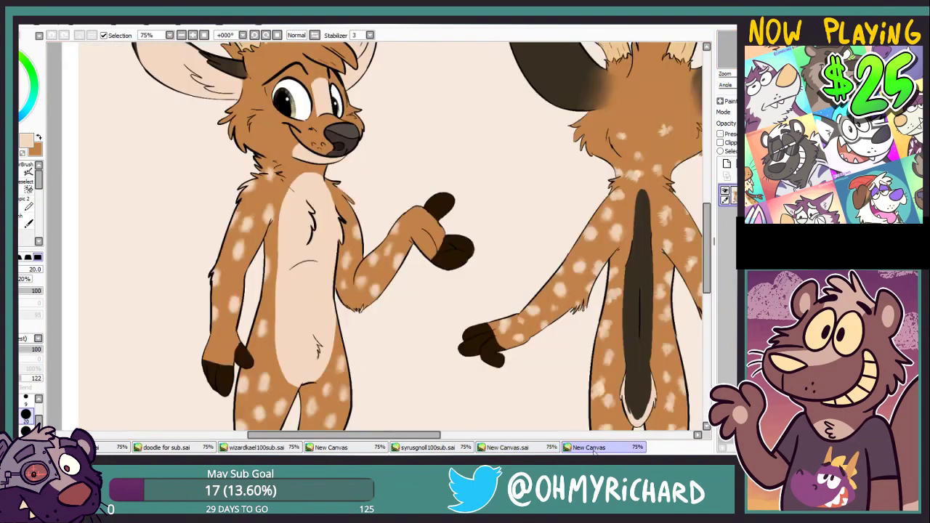
{"action": "left_click", "coordinate": [520, 447]}
{"action": "right_click", "coordinate": [451, 356]}
{"action": "mouse_move", "coordinate": [308, 180]}
{"action": "left_mouse_down"}
{"action": "mouse_move", "coordinate": [313, 173]}
{"action": "mouse_move", "coordinate": [286, 184]}
{"action": "mouse_move", "coordinate": [301, 190]}
{"action": "left_mouse_up"}
{"action": "left_click_drag", "start_coordinate": [323, 157], "coordinate": [344, 170]}
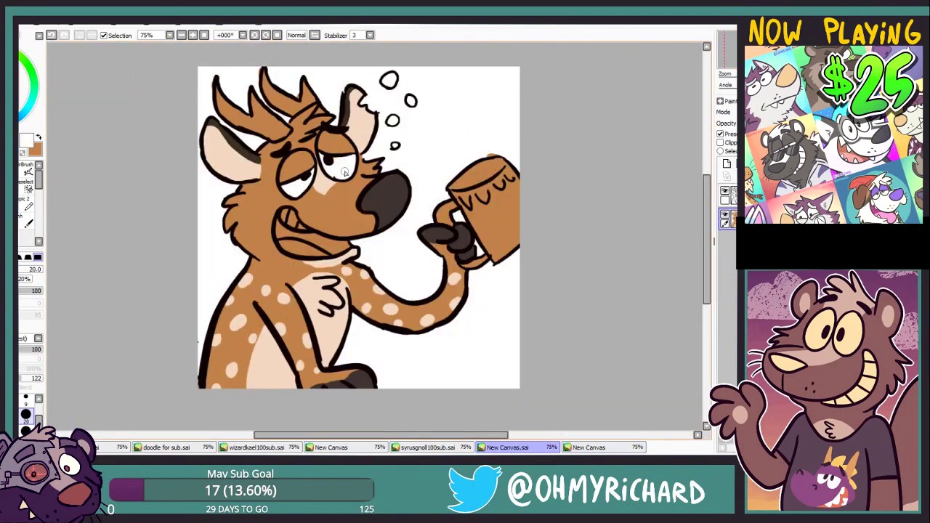
Sample the reference's tan antler colour and paint both antlers with it.
{"action": "left_click", "coordinate": [587, 448]}
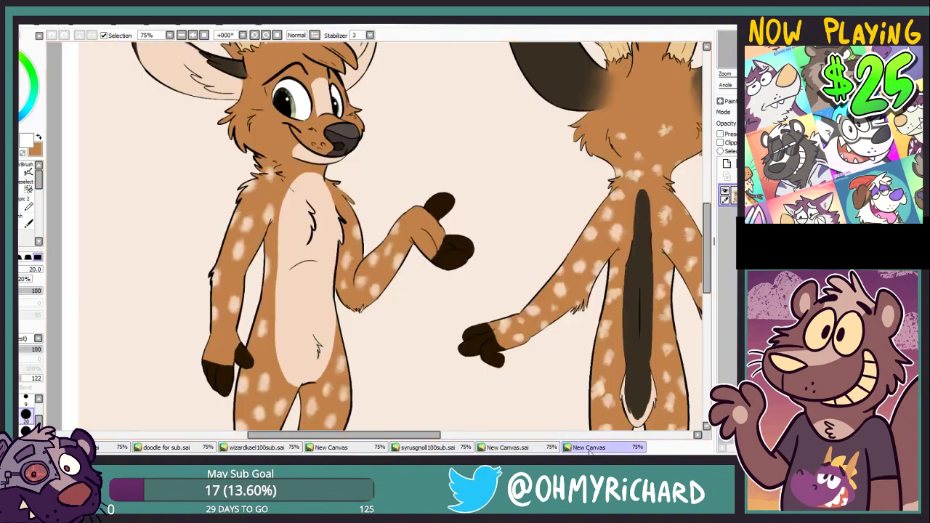
{"action": "right_click", "coordinate": [248, 44]}
{"action": "left_click", "coordinate": [514, 448]}
{"action": "mouse_move", "coordinate": [253, 94]}
{"action": "left_mouse_down"}
{"action": "mouse_move", "coordinate": [278, 136]}
{"action": "mouse_move", "coordinate": [280, 128]}
{"action": "mouse_move", "coordinate": [229, 108]}
{"action": "mouse_move", "coordinate": [220, 86]}
{"action": "left_mouse_up"}
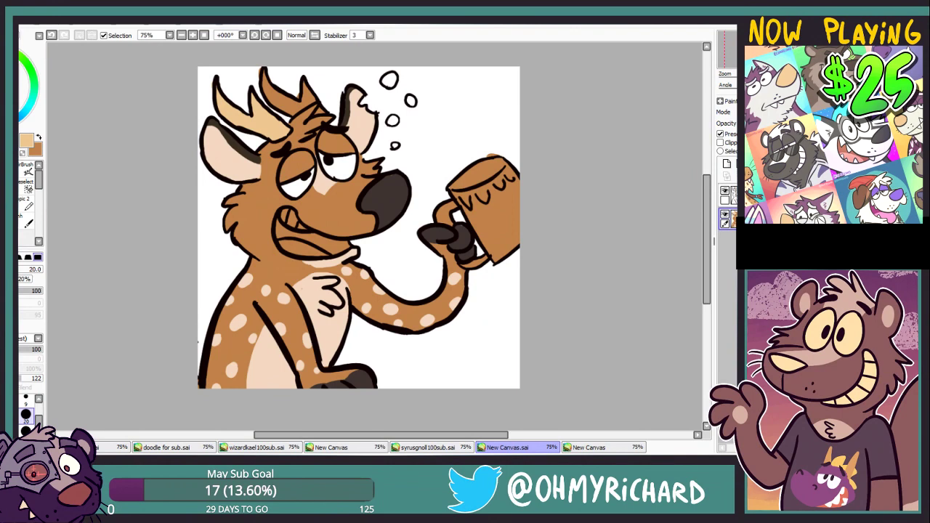
{"action": "mouse_move", "coordinate": [625, 209]}
{"action": "left_mouse_down"}
{"action": "mouse_move", "coordinate": [593, 198]}
{"action": "mouse_move", "coordinate": [617, 241]}
{"action": "left_mouse_up"}
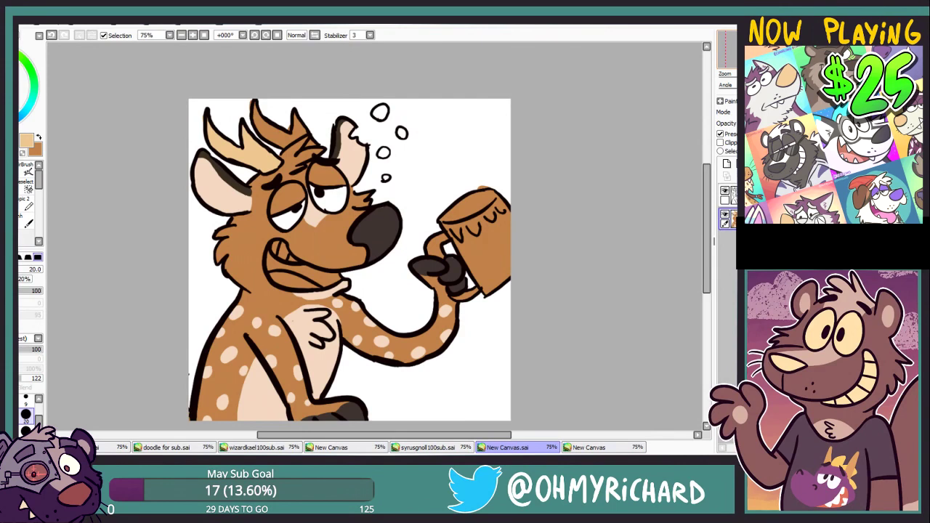
{"action": "mouse_move", "coordinate": [287, 149]}
{"action": "left_mouse_down"}
{"action": "mouse_move", "coordinate": [254, 98]}
{"action": "mouse_move", "coordinate": [287, 137]}
{"action": "mouse_move", "coordinate": [291, 107]}
{"action": "left_mouse_up"}
{"action": "left_click_drag", "start_coordinate": [662, 177], "coordinate": [620, 135]}
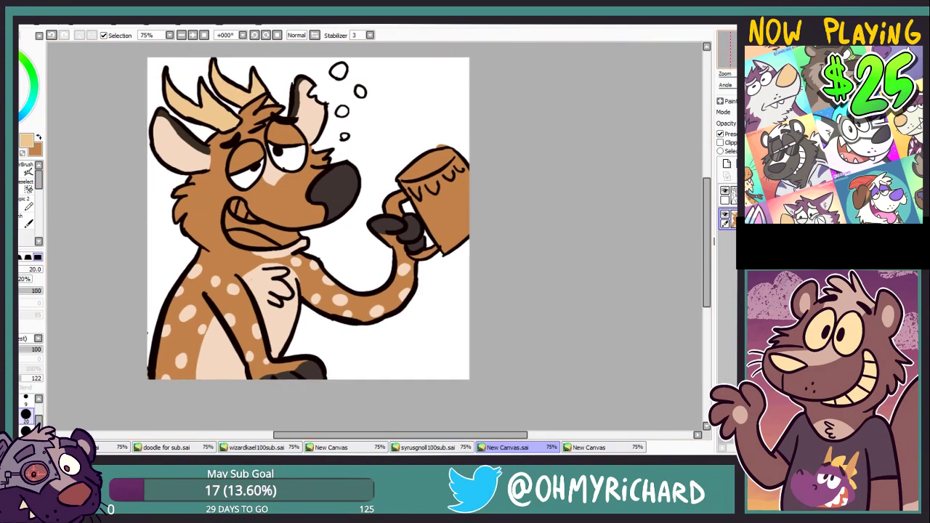
Choose a pale blue-grey and colour the whole mug with it, including handle, rim and body.
{"action": "left_click", "coordinate": [4, 73]}
{"action": "left_click_drag", "start_coordinate": [4, 93], "coordinate": [3, 82]}
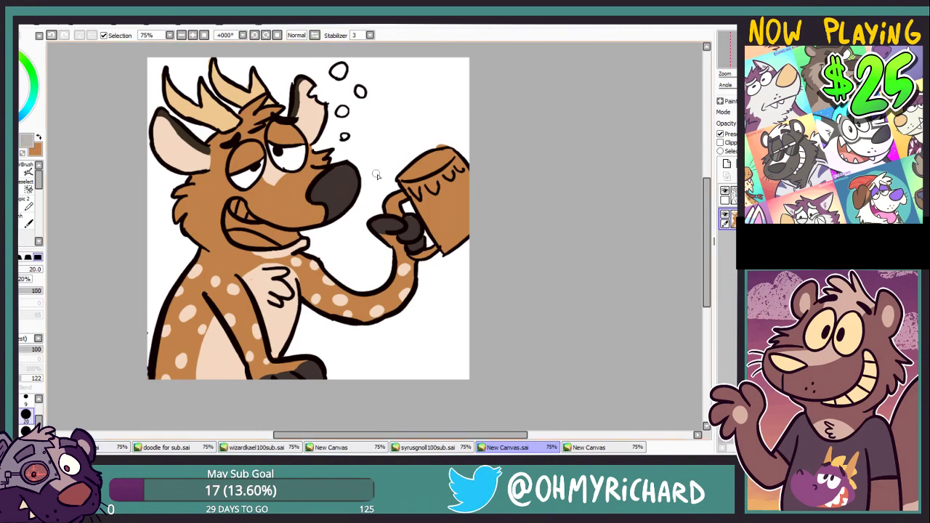
{"action": "left_click_drag", "start_coordinate": [402, 201], "coordinate": [393, 202]}
{"action": "left_click", "coordinate": [3, 76]}
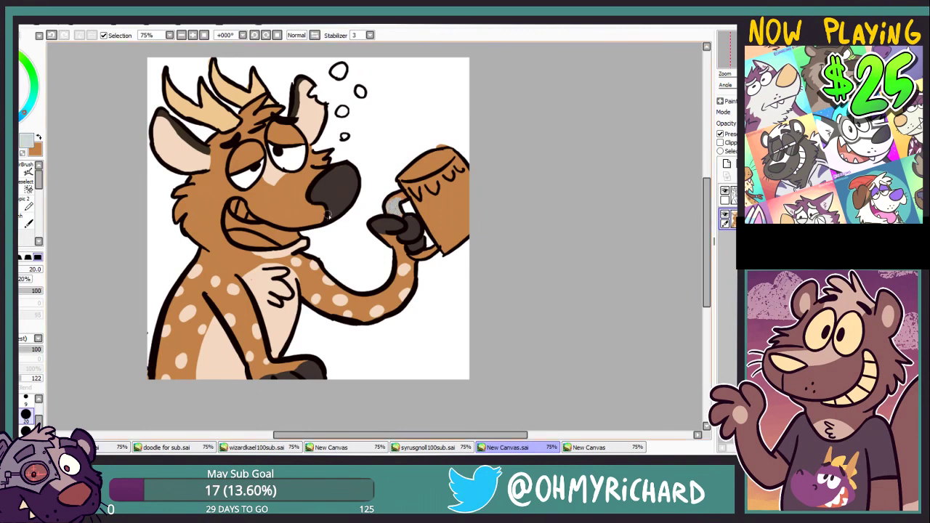
{"action": "mouse_move", "coordinate": [391, 211]}
{"action": "left_mouse_down"}
{"action": "mouse_move", "coordinate": [425, 161]}
{"action": "mouse_move", "coordinate": [440, 256]}
{"action": "mouse_move", "coordinate": [465, 231]}
{"action": "left_mouse_up"}
{"action": "left_click_drag", "start_coordinate": [466, 198], "coordinate": [474, 227]}
{"action": "left_click", "coordinate": [10, 192]}
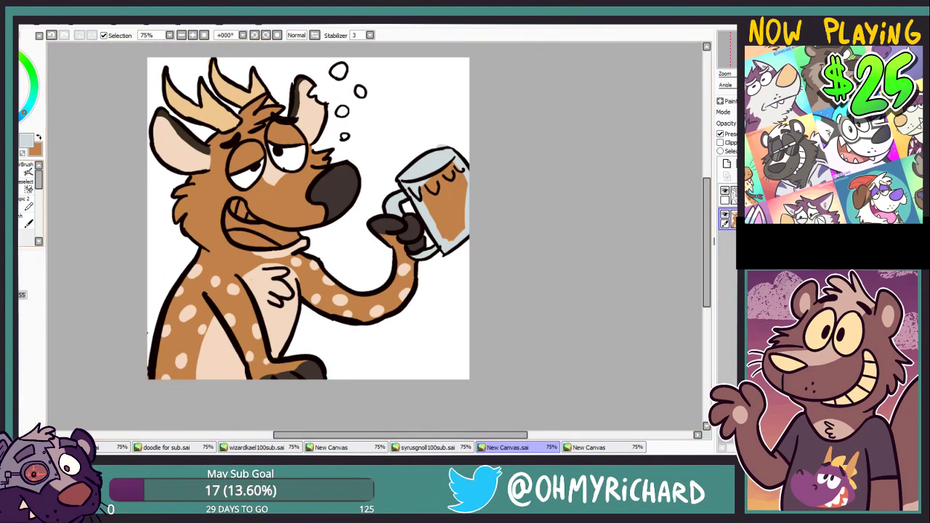
{"action": "left_click", "coordinate": [447, 208]}
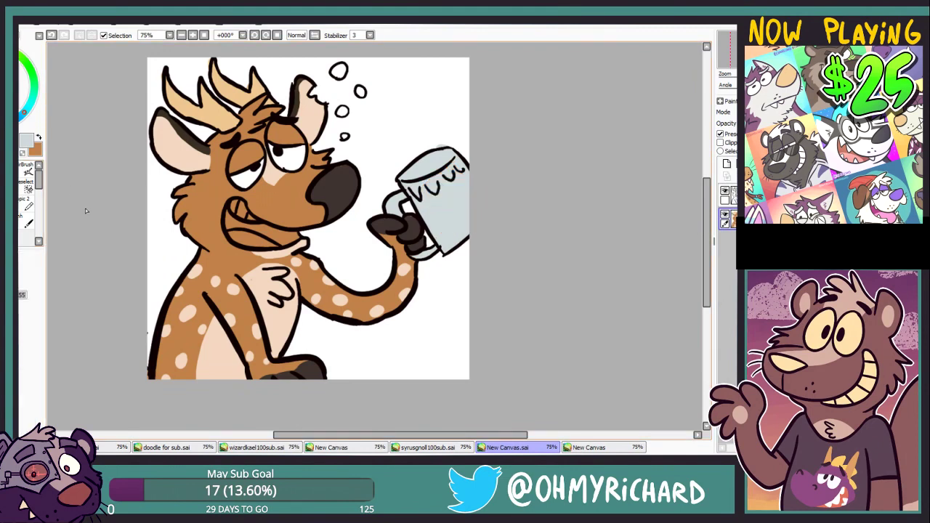
Paint golden-orange beer in the mug's lower half, with a cream foam layer on top and small cream bubbles.
{"action": "left_click", "coordinate": [1, 48]}
{"action": "left_click", "coordinate": [7, 67]}
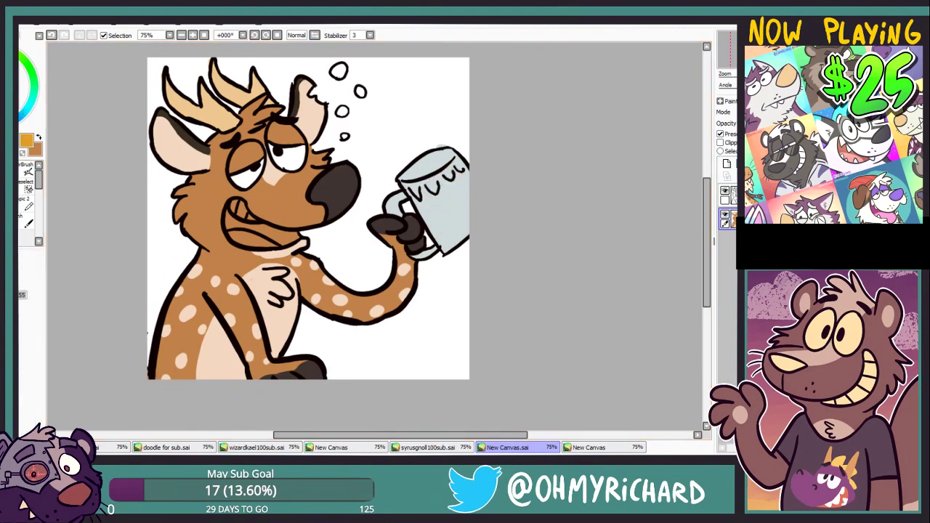
{"action": "left_click", "coordinate": [7, 175]}
{"action": "mouse_move", "coordinate": [422, 210]}
{"action": "left_mouse_down"}
{"action": "mouse_move", "coordinate": [443, 241]}
{"action": "mouse_move", "coordinate": [456, 238]}
{"action": "mouse_move", "coordinate": [423, 206]}
{"action": "mouse_move", "coordinate": [444, 209]}
{"action": "mouse_move", "coordinate": [428, 212]}
{"action": "mouse_move", "coordinate": [460, 230]}
{"action": "left_mouse_up"}
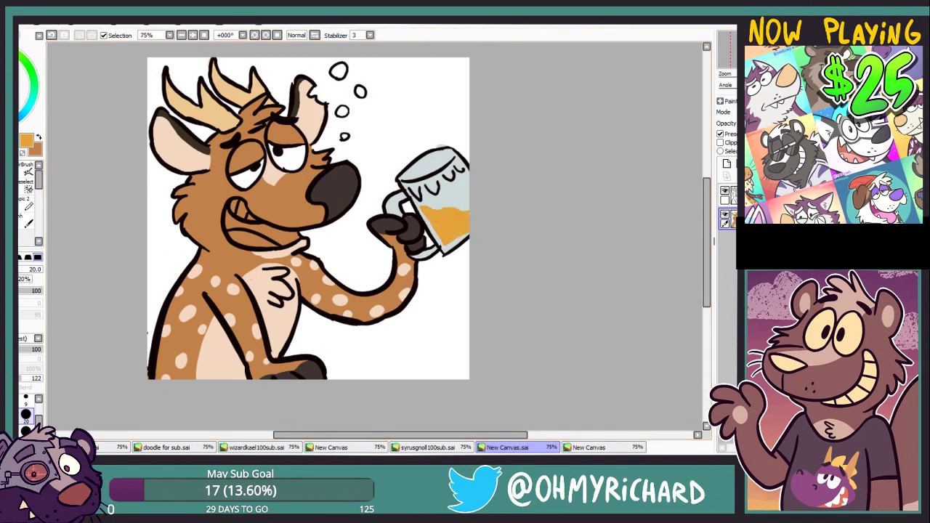
{"action": "left_click", "coordinate": [6, 67]}
{"action": "left_click_drag", "start_coordinate": [424, 204], "coordinate": [468, 208]}
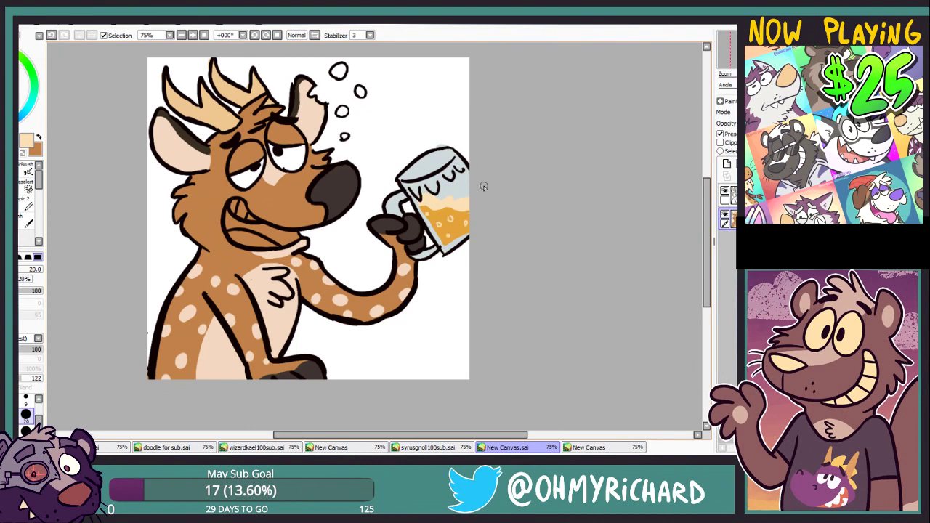
Recolour the mug's glass a lighter pale blue and repaint the cream foam above the beer.
{"action": "left_click", "coordinate": [439, 166], "text": "alt"}
{"action": "key", "text": "w"}
{"action": "left_click", "coordinate": [437, 173]}
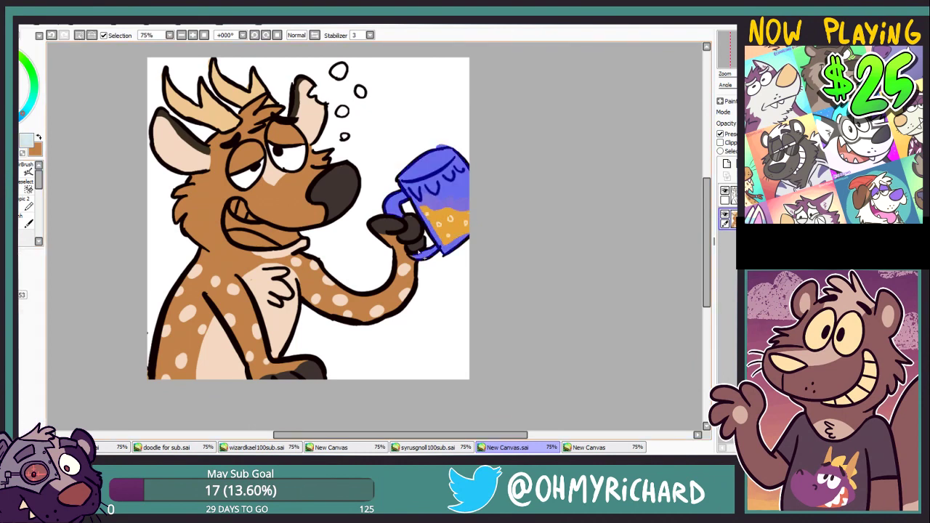
{"action": "left_click", "coordinate": [6, 67]}
{"action": "key", "text": "ctrl+f"}
{"action": "key", "text": "ctrl+d"}
{"action": "left_click", "coordinate": [38, 137]}
{"action": "key", "text": "n"}
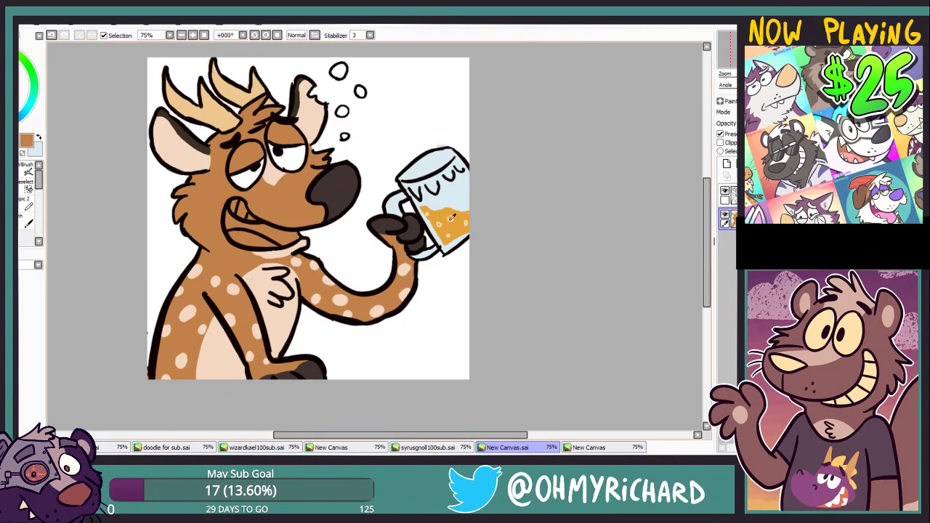
{"action": "left_click", "coordinate": [452, 218], "text": "alt"}
{"action": "left_click_drag", "start_coordinate": [412, 206], "coordinate": [463, 208]}
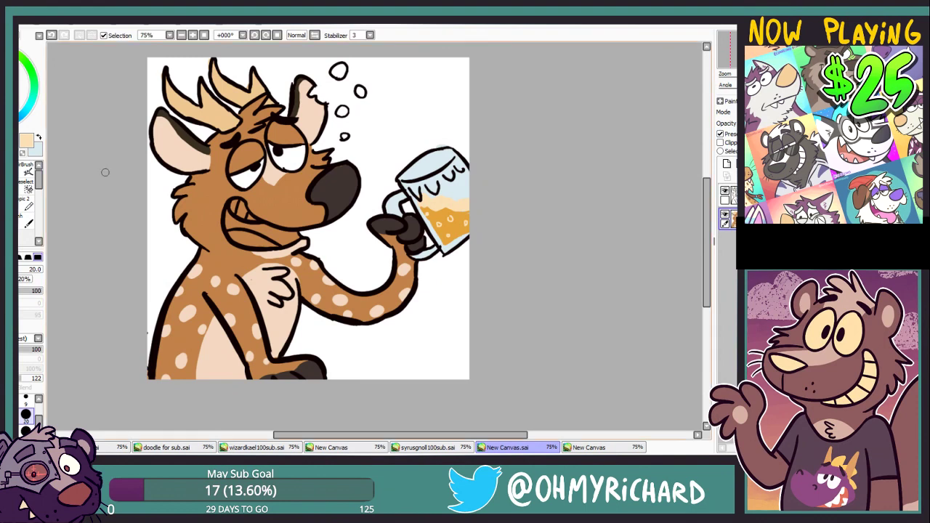
Colour the open mouth magenta, the tongue light pink and the teeth white.
{"action": "left_click_drag", "start_coordinate": [106, 172], "coordinate": [133, 196]}
{"action": "left_click", "coordinate": [2, 86]}
{"action": "left_click", "coordinate": [11, 79]}
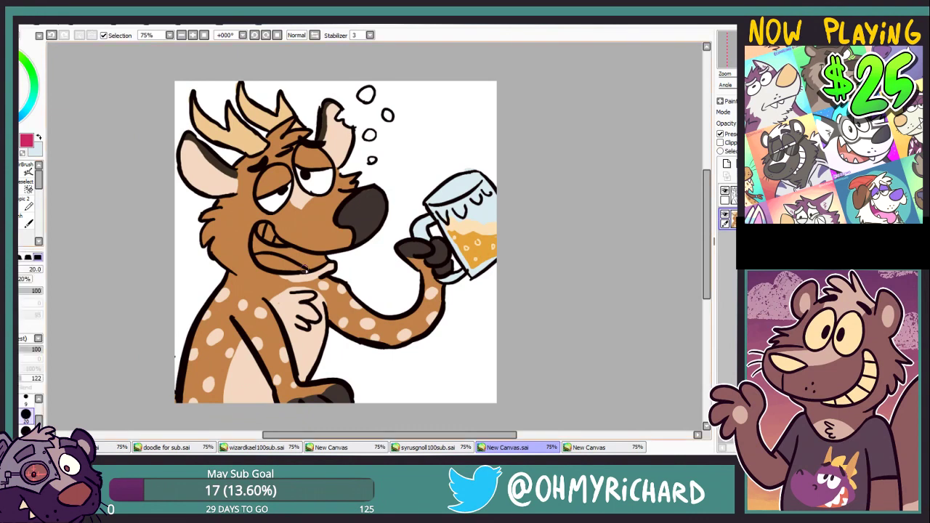
{"action": "mouse_move", "coordinate": [303, 268]}
{"action": "left_mouse_down"}
{"action": "mouse_move", "coordinate": [313, 260]}
{"action": "mouse_move", "coordinate": [263, 243]}
{"action": "mouse_move", "coordinate": [299, 265]}
{"action": "mouse_move", "coordinate": [290, 276]}
{"action": "left_mouse_up"}
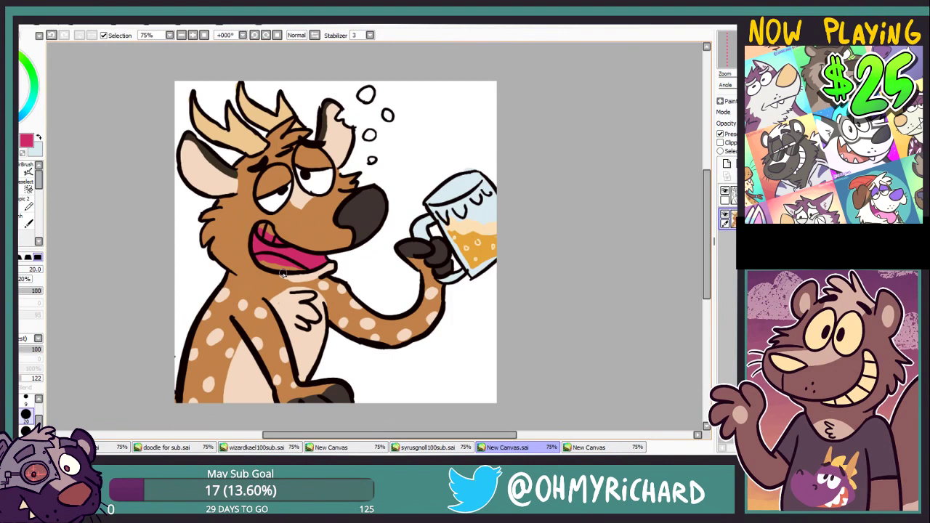
{"action": "mouse_move", "coordinate": [304, 274]}
{"action": "left_mouse_down"}
{"action": "mouse_move", "coordinate": [261, 259]}
{"action": "mouse_move", "coordinate": [284, 267]}
{"action": "left_mouse_up"}
{"action": "left_click", "coordinate": [3, 68]}
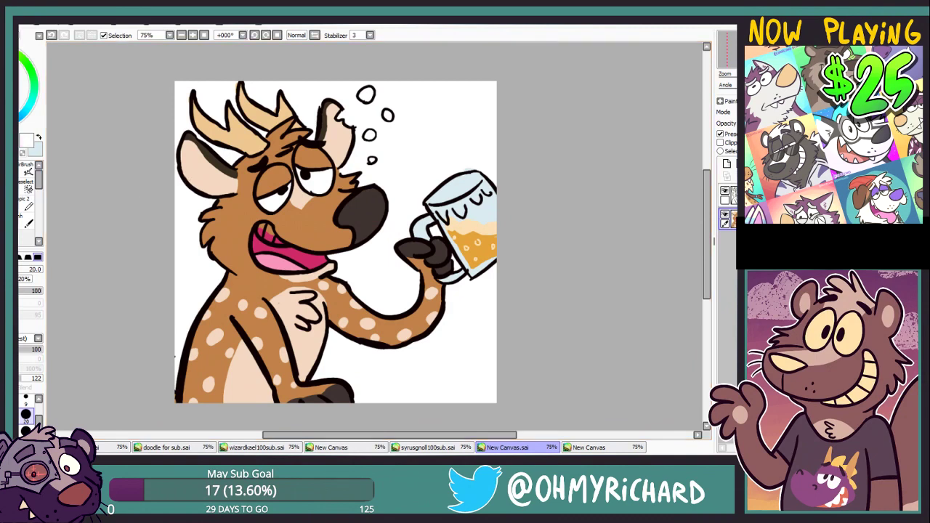
{"action": "mouse_move", "coordinate": [280, 240]}
{"action": "left_mouse_down"}
{"action": "mouse_move", "coordinate": [268, 227]}
{"action": "mouse_move", "coordinate": [263, 235]}
{"action": "left_mouse_up"}
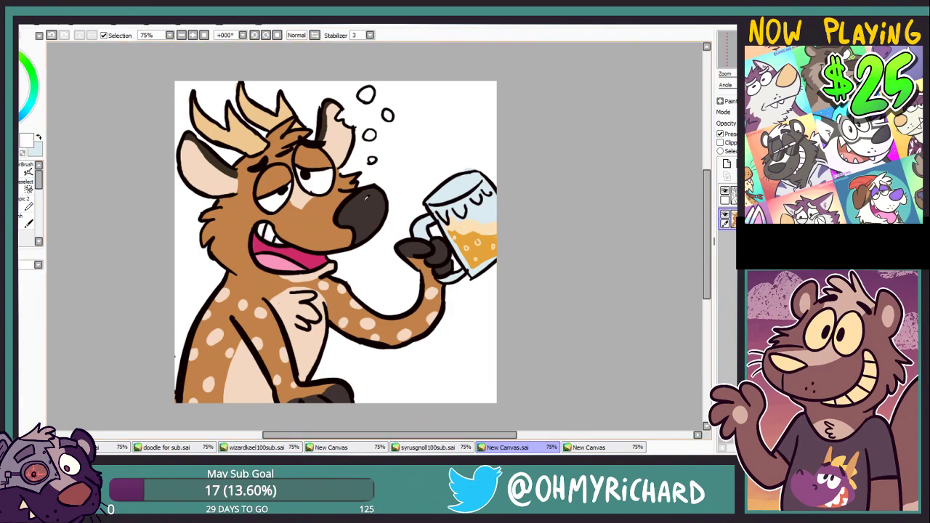
Fill the background with light blue on a layer beneath the character.
{"action": "left_click", "coordinate": [368, 193], "text": "alt"}
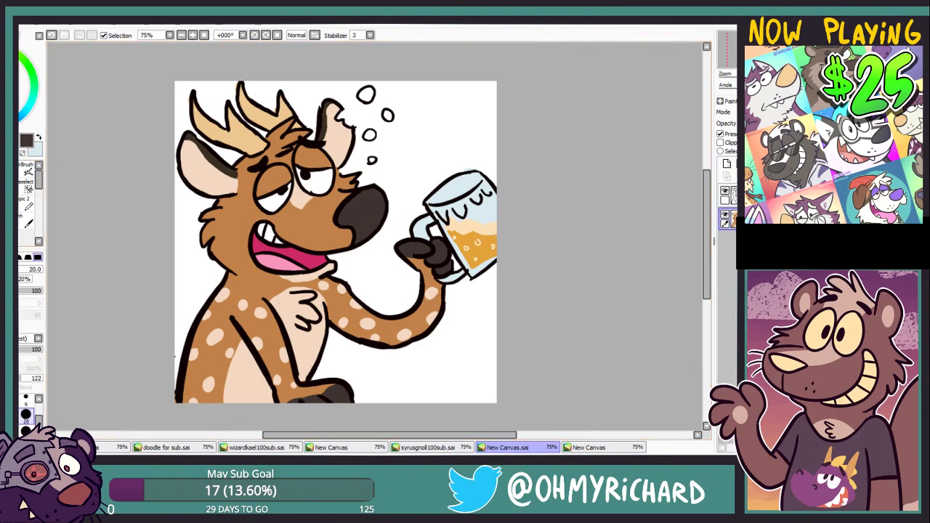
{"action": "left_click_drag", "start_coordinate": [769, 45], "coordinate": [770, 52]}
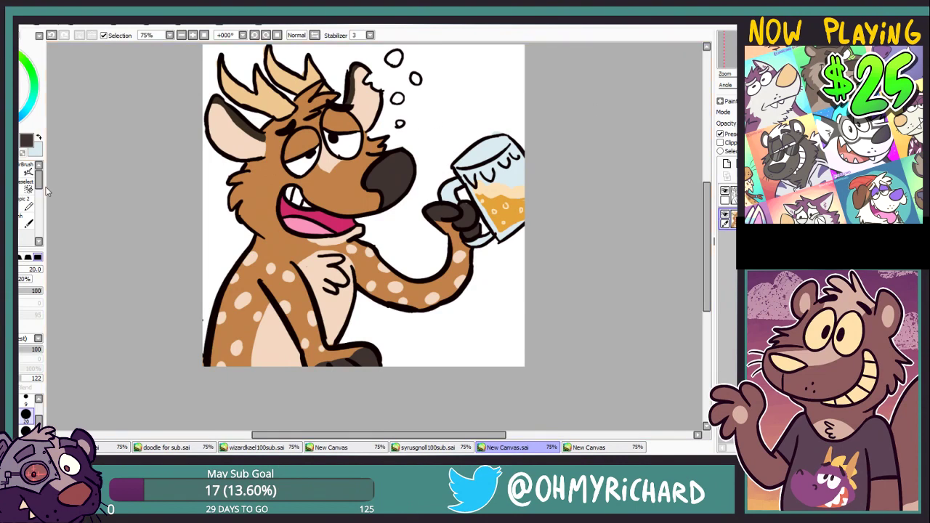
{"action": "left_click", "coordinate": [23, 116]}
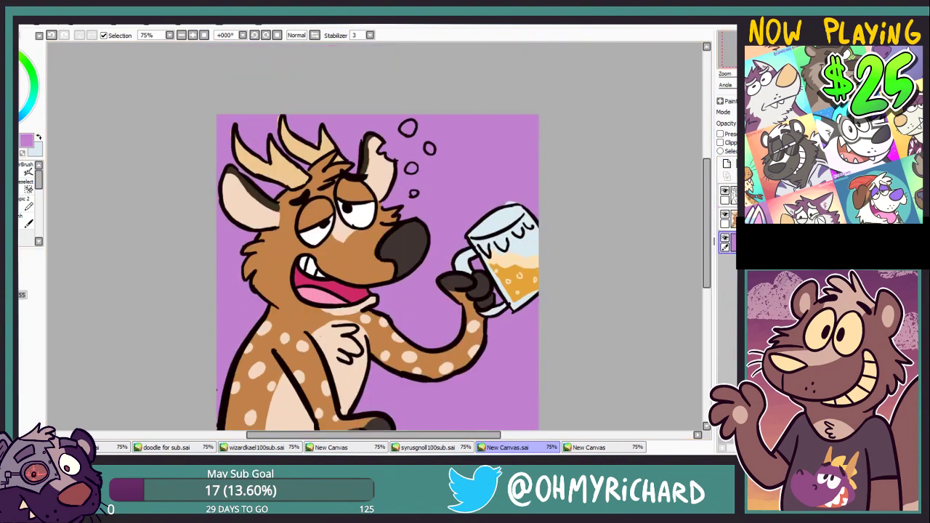
{"action": "left_click", "coordinate": [29, 110]}
{"action": "left_click", "coordinate": [465, 109]}
{"action": "key", "text": "b"}
Fill the upper background with soft green and blend it down into the light blue.
{"action": "left_click", "coordinate": [32, 99]}
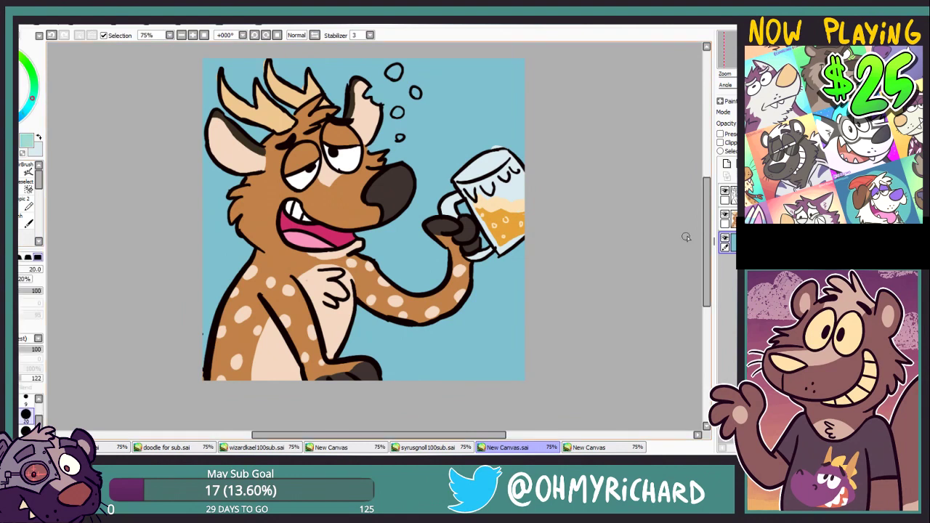
{"action": "mouse_move", "coordinate": [224, 104]}
{"action": "left_mouse_down"}
{"action": "mouse_move", "coordinate": [421, 137]}
{"action": "mouse_move", "coordinate": [523, 111]}
{"action": "mouse_move", "coordinate": [429, 138]}
{"action": "mouse_move", "coordinate": [302, 83]}
{"action": "mouse_move", "coordinate": [241, 98]}
{"action": "left_mouse_up"}
{"action": "key", "text": "g"}
{"action": "left_click", "coordinate": [466, 84]}
{"action": "key", "text": "c"}
{"action": "mouse_move", "coordinate": [438, 64]}
{"action": "left_mouse_down"}
{"action": "mouse_move", "coordinate": [498, 136]}
{"action": "mouse_move", "coordinate": [488, 211]}
{"action": "mouse_move", "coordinate": [417, 152]}
{"action": "left_mouse_up"}
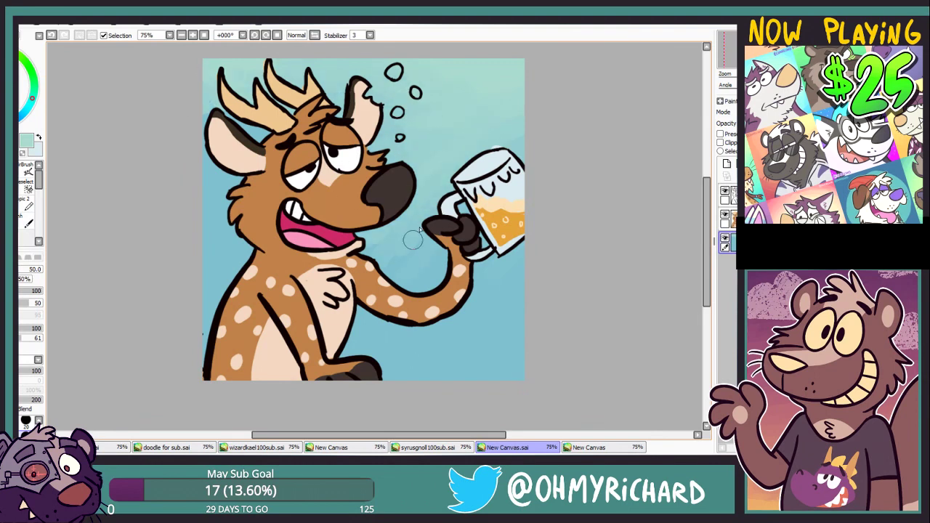
Fill the top of the background with brighter mint and blend it into the blue below.
{"action": "left_click", "coordinate": [4, 70]}
{"action": "key", "text": "n"}
{"action": "left_click_drag", "start_coordinate": [202, 78], "coordinate": [675, 170]}
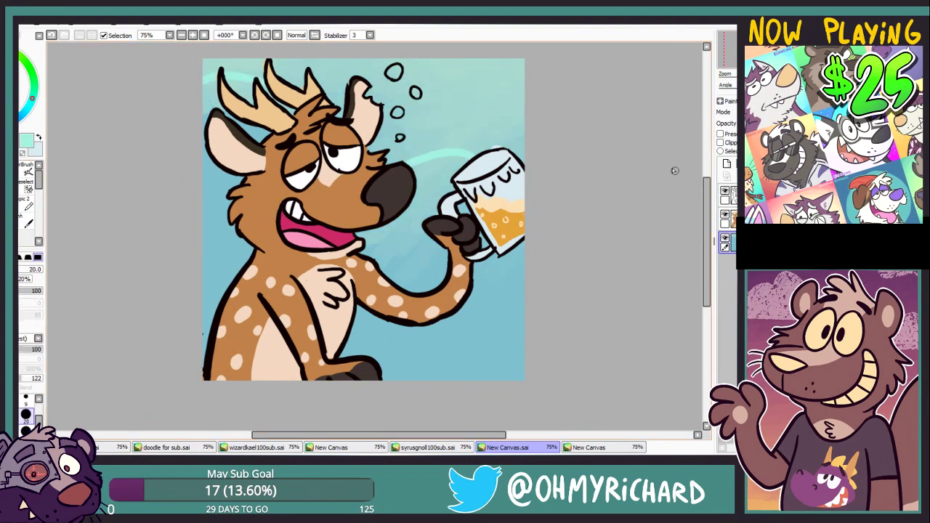
{"action": "key", "text": "g"}
{"action": "left_click", "coordinate": [477, 103]}
{"action": "key", "text": "c"}
{"action": "mouse_move", "coordinate": [302, 97]}
{"action": "left_mouse_down"}
{"action": "mouse_move", "coordinate": [191, 126]}
{"action": "mouse_move", "coordinate": [184, 197]}
{"action": "left_mouse_up"}
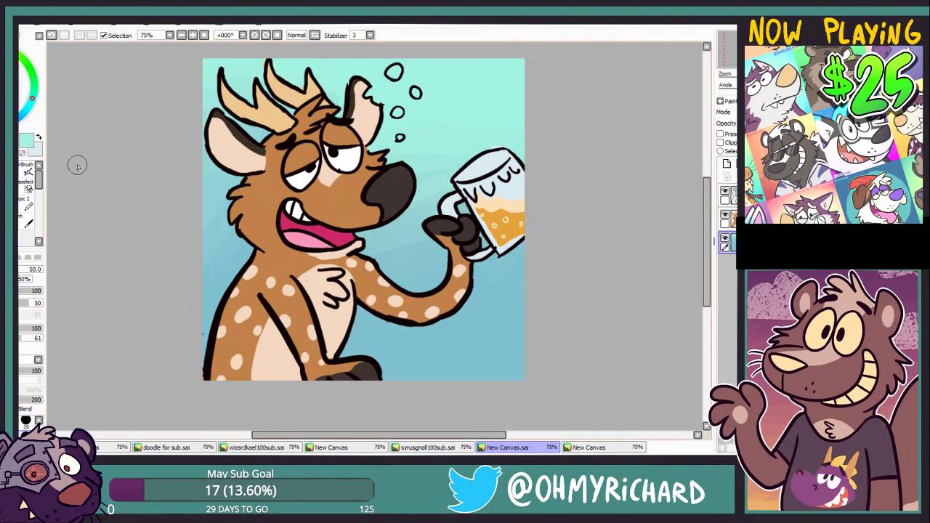
Try filling the lower background with a dark teal band and blending it upward.
{"action": "right_click", "coordinate": [457, 285]}
{"action": "left_click", "coordinate": [17, 93]}
{"action": "key", "text": "n"}
{"action": "mouse_move", "coordinate": [526, 351]}
{"action": "left_mouse_down"}
{"action": "mouse_move", "coordinate": [335, 341]}
{"action": "mouse_move", "coordinate": [204, 319]}
{"action": "mouse_move", "coordinate": [234, 327]}
{"action": "mouse_move", "coordinate": [203, 311]}
{"action": "left_mouse_up"}
{"action": "key", "text": "g"}
{"action": "left_click", "coordinate": [396, 372]}
{"action": "key", "text": "b"}
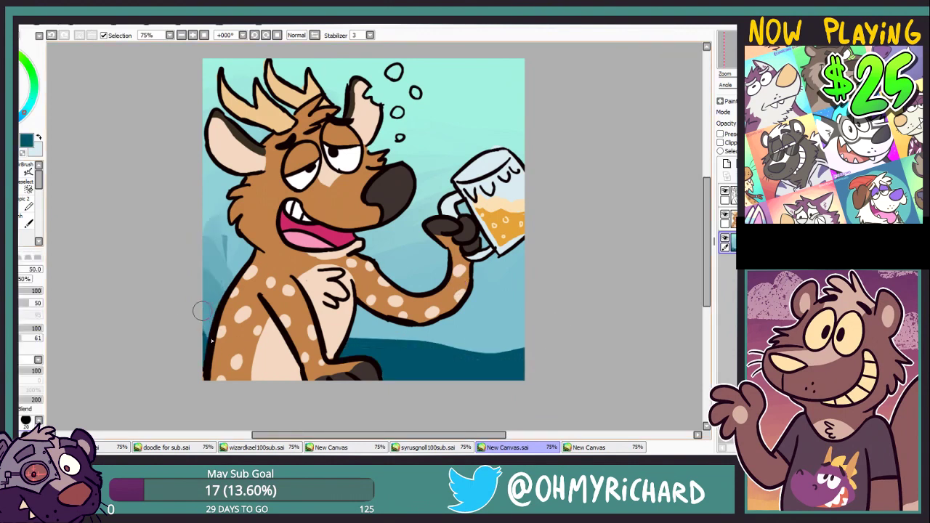
{"action": "left_click_drag", "start_coordinate": [462, 352], "coordinate": [294, 355]}
{"action": "key", "text": "ctrl+z"}
{"action": "key", "text": "ctrl+z"}
{"action": "key", "text": "ctrl+z"}
{"action": "key", "text": "ctrl+z"}
Outline and fill a purple band across the bottom of the background.
{"action": "left_click", "coordinate": [16, 107]}
{"action": "key", "text": "n"}
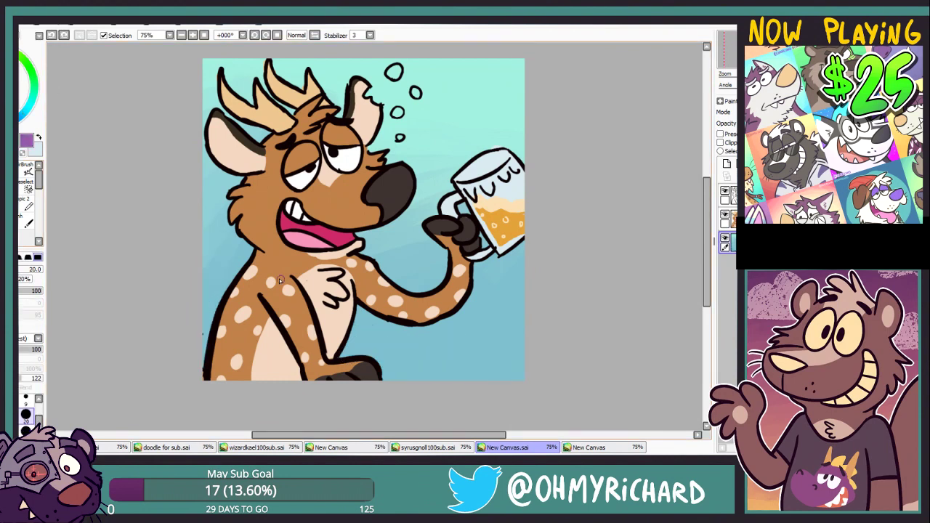
{"action": "left_click_drag", "start_coordinate": [203, 292], "coordinate": [525, 340]}
{"action": "key", "text": "g"}
{"action": "left_click", "coordinate": [436, 364]}
Hide the character's colour layer and blend the purple up into the blue with the blending brush enlarged to size 100.
{"action": "key", "text": "b"}
{"action": "left_click_drag", "start_coordinate": [218, 309], "coordinate": [218, 184]}
{"action": "left_click", "coordinate": [725, 215]}
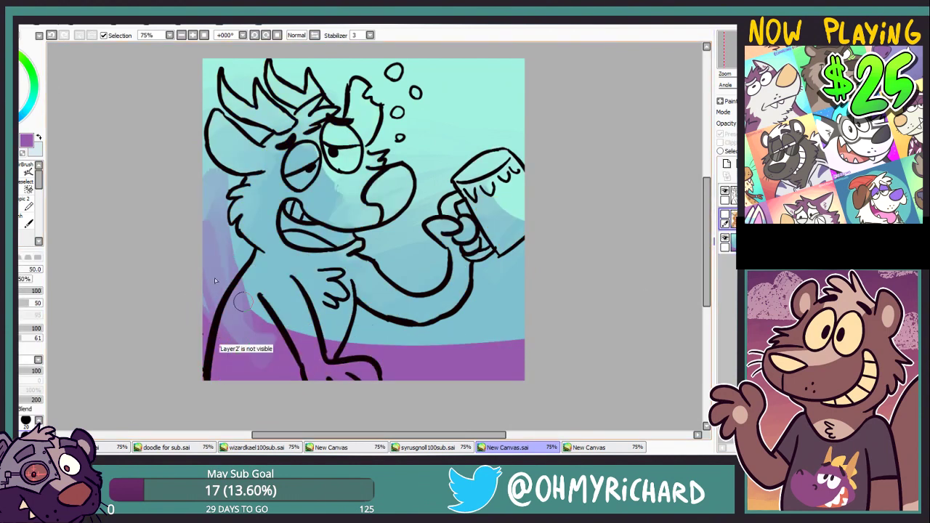
{"action": "key", "text": "bracketright"}
{"action": "key", "text": "bracketright"}
{"action": "key", "text": "bracketright"}
{"action": "key", "text": "bracketright"}
{"action": "mouse_move", "coordinate": [249, 324]}
{"action": "left_mouse_down"}
{"action": "mouse_move", "coordinate": [229, 253]}
{"action": "mouse_move", "coordinate": [502, 291]}
{"action": "mouse_move", "coordinate": [437, 254]}
{"action": "mouse_move", "coordinate": [201, 258]}
{"action": "left_mouse_up"}
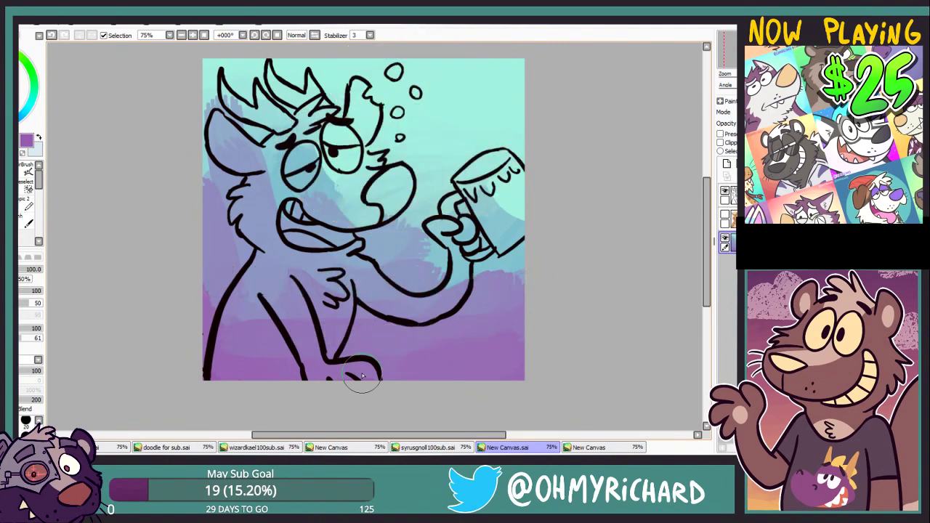
{"action": "mouse_move", "coordinate": [362, 375]}
{"action": "left_mouse_down"}
{"action": "mouse_move", "coordinate": [201, 129]}
{"action": "mouse_move", "coordinate": [466, 269]}
{"action": "mouse_move", "coordinate": [519, 286]}
{"action": "mouse_move", "coordinate": [298, 161]}
{"action": "mouse_move", "coordinate": [480, 240]}
{"action": "mouse_move", "coordinate": [425, 270]}
{"action": "mouse_move", "coordinate": [436, 298]}
{"action": "left_mouse_up"}
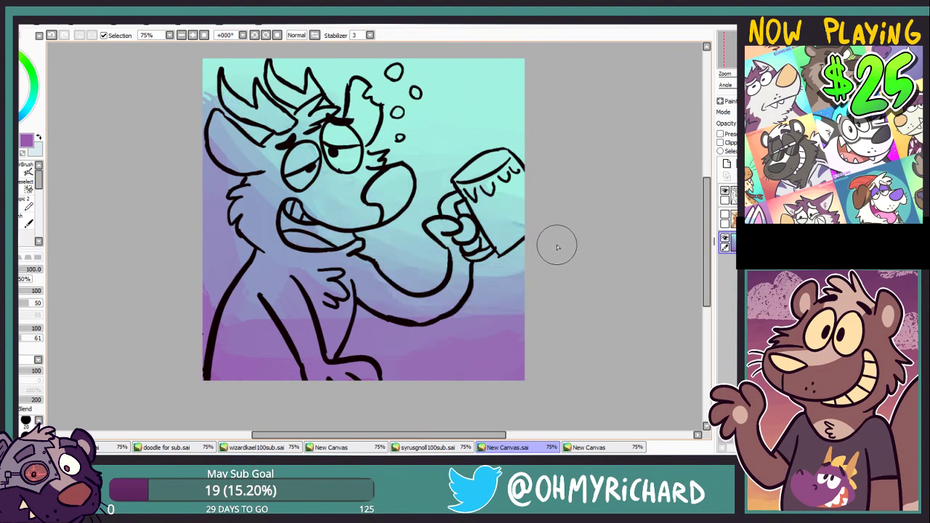
{"action": "mouse_move", "coordinate": [209, 107]}
{"action": "left_mouse_down"}
{"action": "mouse_move", "coordinate": [195, 120]}
{"action": "mouse_move", "coordinate": [229, 68]}
{"action": "mouse_move", "coordinate": [281, 224]}
{"action": "mouse_move", "coordinate": [240, 291]}
{"action": "mouse_move", "coordinate": [341, 320]}
{"action": "mouse_move", "coordinate": [465, 313]}
{"action": "mouse_move", "coordinate": [383, 218]}
{"action": "mouse_move", "coordinate": [373, 223]}
{"action": "left_mouse_up"}
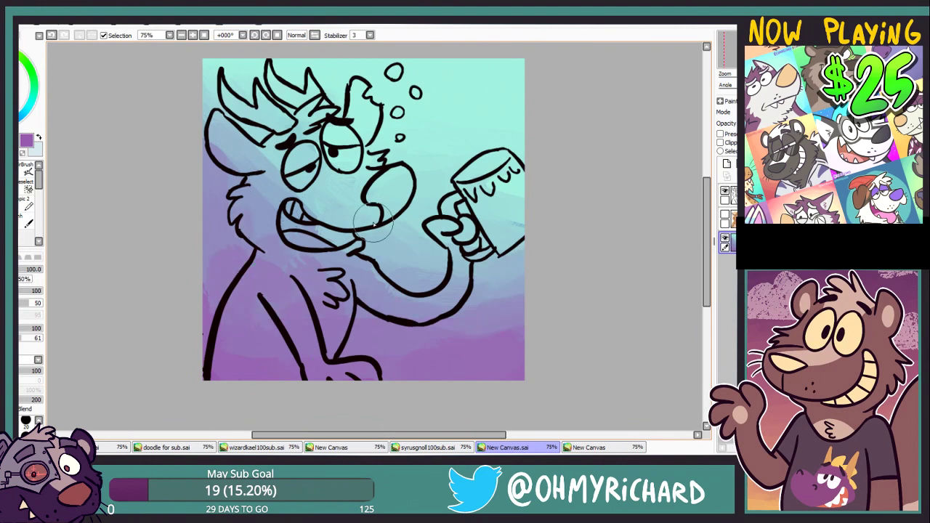
Smooth the purple-to-mint gradient behind the ear, head and raised arm, with the character's colours shown again at the end.
{"action": "left_click", "coordinate": [725, 215]}
{"action": "left_click", "coordinate": [726, 215]}
{"action": "mouse_move", "coordinate": [201, 147]}
{"action": "left_mouse_down"}
{"action": "mouse_move", "coordinate": [263, 125]}
{"action": "mouse_move", "coordinate": [215, 138]}
{"action": "mouse_move", "coordinate": [254, 245]}
{"action": "left_mouse_up"}
{"action": "mouse_move", "coordinate": [239, 110]}
{"action": "left_mouse_down"}
{"action": "mouse_move", "coordinate": [249, 190]}
{"action": "mouse_move", "coordinate": [234, 208]}
{"action": "left_mouse_up"}
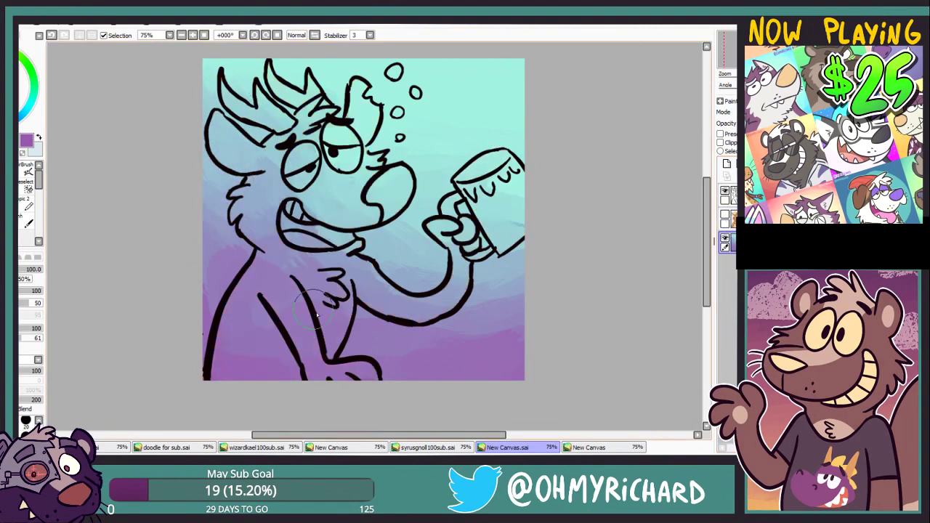
{"action": "mouse_move", "coordinate": [502, 270]}
{"action": "left_mouse_down"}
{"action": "mouse_move", "coordinate": [389, 257]}
{"action": "mouse_move", "coordinate": [460, 288]}
{"action": "mouse_move", "coordinate": [402, 214]}
{"action": "mouse_move", "coordinate": [493, 257]}
{"action": "left_mouse_up"}
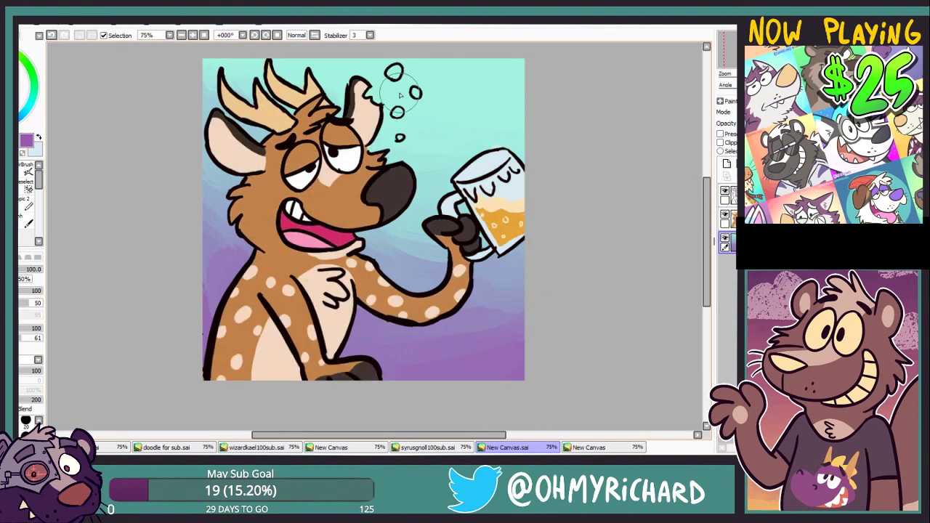
Place the artist's signature in the upper corner of the deer artwork and fill it with purple.
{"action": "mouse_move", "coordinate": [407, 380]}
{"action": "left_mouse_down"}
{"action": "mouse_move", "coordinate": [333, 380]}
{"action": "mouse_move", "coordinate": [346, 395]}
{"action": "left_mouse_up"}
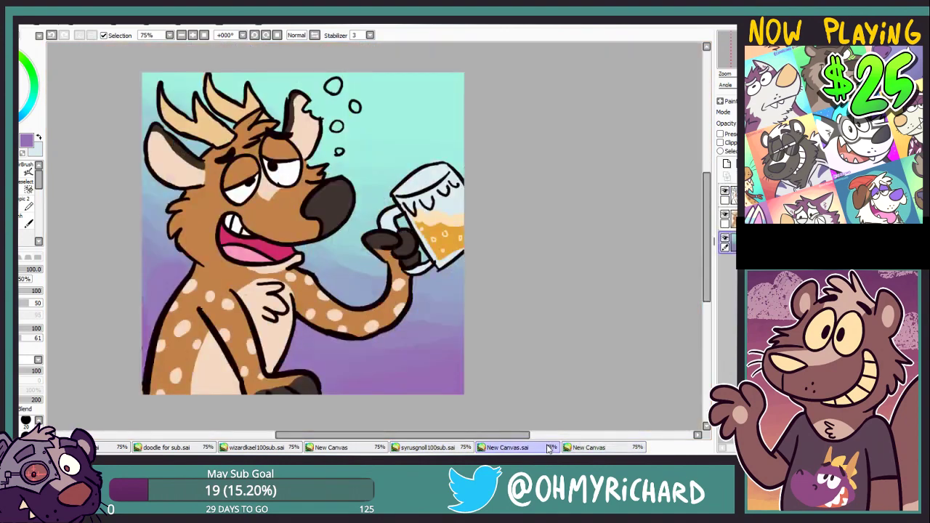
{"action": "key", "text": "g"}
{"action": "left_click", "coordinate": [721, 134]}
{"action": "left_click", "coordinate": [419, 82]}
{"action": "left_click", "coordinate": [733, 266]}
{"action": "left_click", "coordinate": [732, 219]}
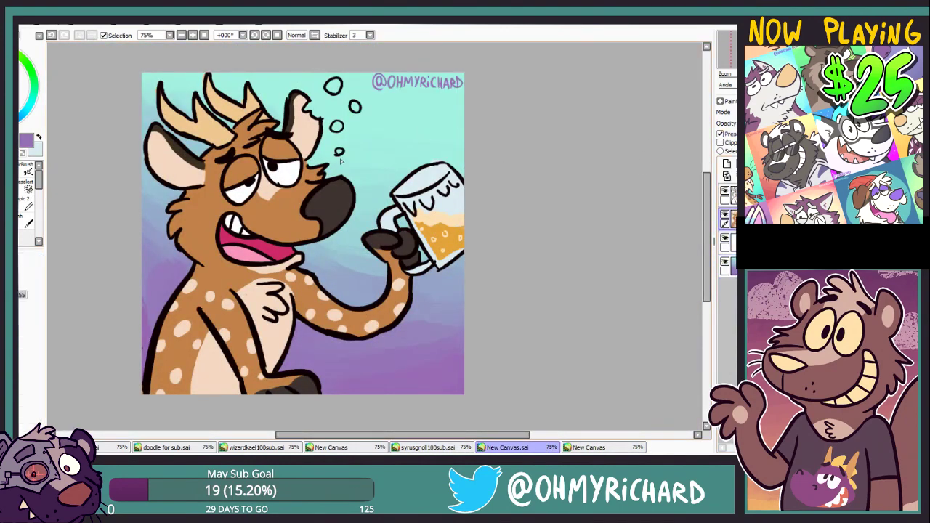
{"action": "right_click", "coordinate": [384, 125]}
{"action": "left_click", "coordinate": [384, 126]}
{"action": "key", "text": "ctrl+z"}
{"action": "right_click", "coordinate": [375, 193]}
Paint the insides of the four floating bubbles light orange on the colour layer, using a tone sampled from the beer.
{"action": "key", "text": "n"}
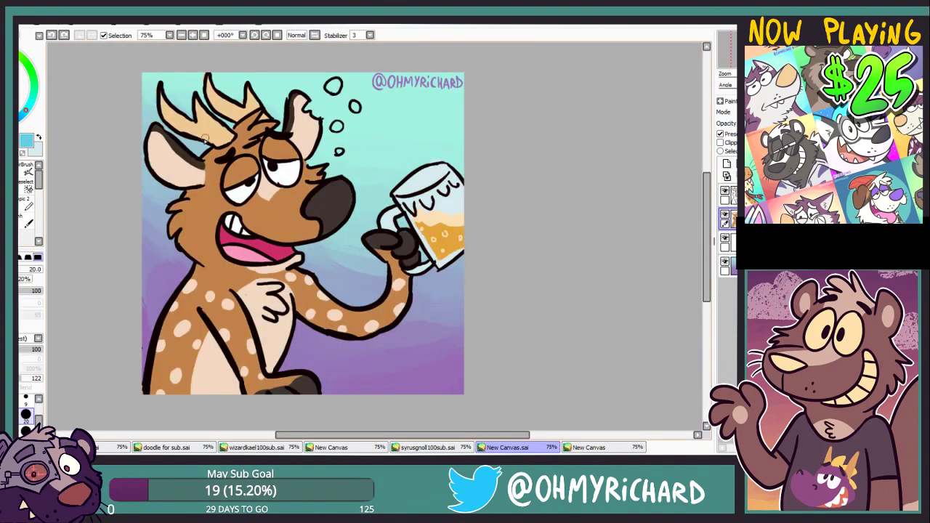
{"action": "right_click", "coordinate": [430, 231]}
{"action": "right_click", "coordinate": [434, 233]}
{"action": "left_click_drag", "start_coordinate": [336, 153], "coordinate": [341, 151]}
{"action": "left_click", "coordinate": [726, 135]}
{"action": "mouse_move", "coordinate": [336, 126]}
{"action": "left_mouse_down"}
{"action": "mouse_move", "coordinate": [356, 108]}
{"action": "mouse_move", "coordinate": [333, 90]}
{"action": "mouse_move", "coordinate": [339, 80]}
{"action": "left_mouse_up"}
Recolour the outlines of the four floating bubbles amber brown on the line layer.
{"action": "left_click", "coordinate": [729, 195]}
{"action": "right_click", "coordinate": [437, 231]}
{"action": "left_click_drag", "start_coordinate": [353, 102], "coordinate": [339, 129]}
{"action": "right_click", "coordinate": [333, 123]}
{"action": "left_click_drag", "start_coordinate": [330, 85], "coordinate": [354, 102]}
{"action": "left_click", "coordinate": [338, 151]}
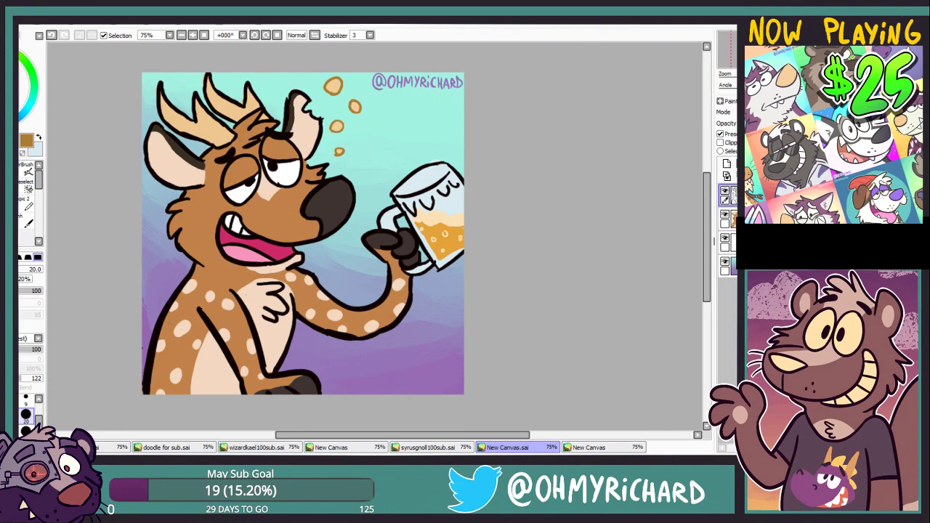
Set the brush size to 20 for sketching on the new blank canvas.
{"action": "scroll", "coordinate": [557, 107], "scroll_direction": "down", "scroll_amount": 1}
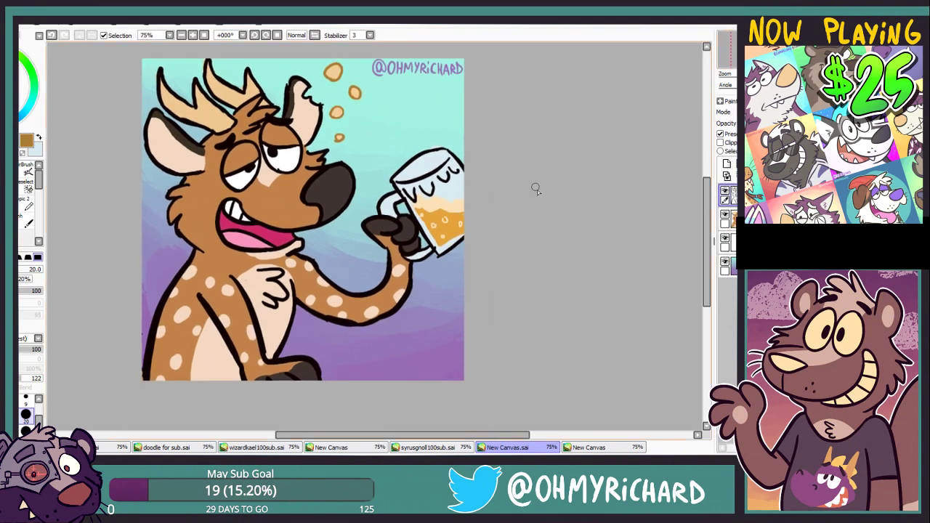
{"action": "left_click_drag", "start_coordinate": [549, 187], "coordinate": [572, 181]}
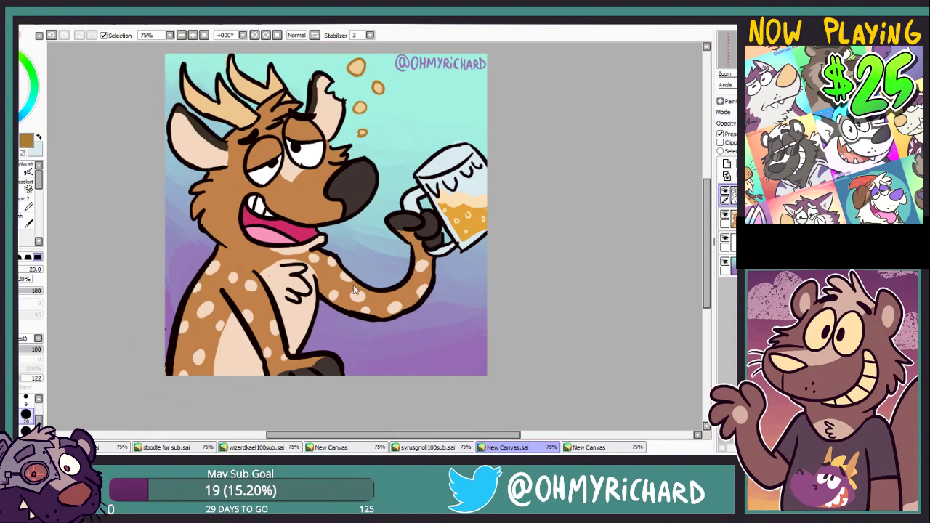
{"action": "key", "text": "bracketright"}
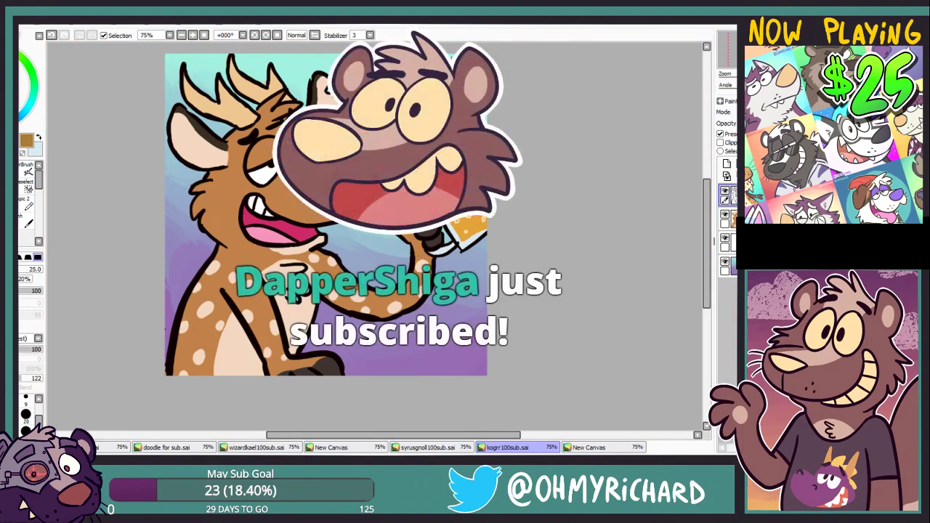
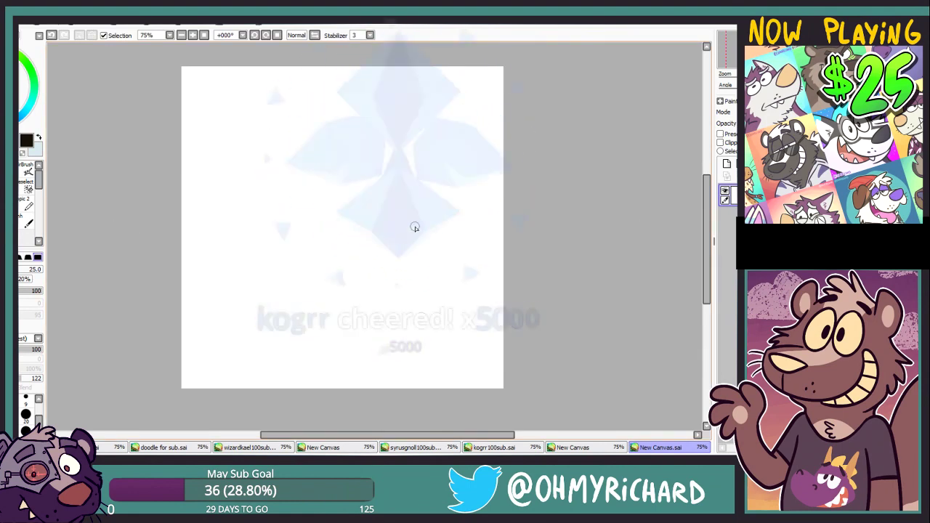
{"action": "left_click", "coordinate": [26, 416]}
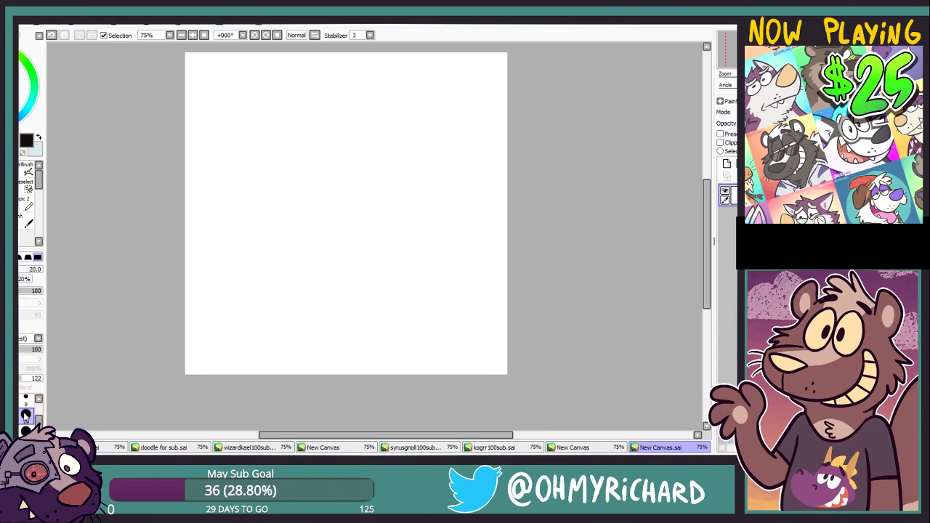
{"action": "left_click_drag", "start_coordinate": [315, 145], "coordinate": [320, 144]}
{"action": "key", "text": "ctrl+z"}
{"action": "left_click_drag", "start_coordinate": [314, 186], "coordinate": [319, 140]}
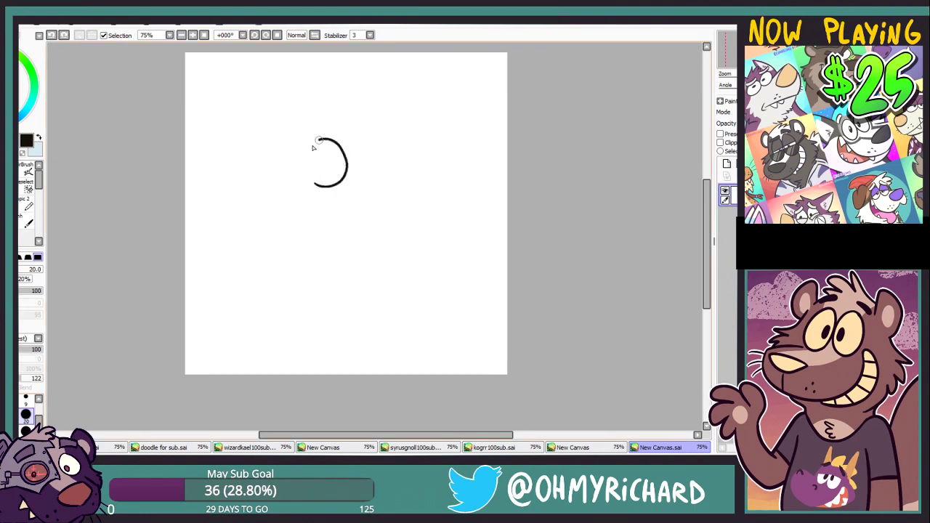
{"action": "key", "text": "ctrl+z"}
{"action": "left_click_drag", "start_coordinate": [330, 185], "coordinate": [331, 186]}
{"action": "left_click_drag", "start_coordinate": [353, 164], "coordinate": [359, 172]}
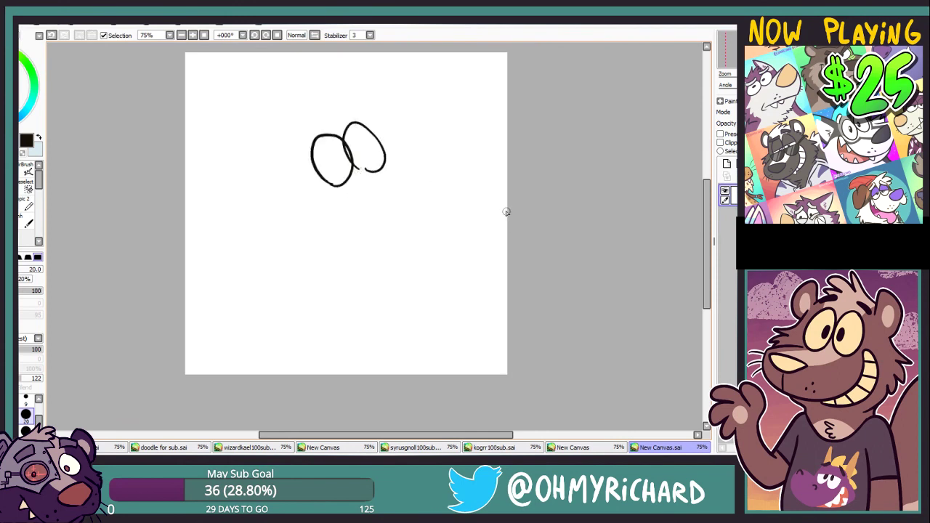
{"action": "key", "text": "ctrl+z"}
{"action": "key", "text": "ctrl+z"}
{"action": "mouse_move", "coordinate": [325, 192]}
{"action": "left_mouse_down"}
{"action": "mouse_move", "coordinate": [355, 173]}
{"action": "mouse_move", "coordinate": [355, 183]}
{"action": "mouse_move", "coordinate": [355, 167]}
{"action": "left_mouse_up"}
{"action": "key", "text": "ctrl+z"}
{"action": "key", "text": "ctrl+z"}
{"action": "key", "text": "ctrl+z"}
{"action": "key", "text": "ctrl+z"}
Draw two touching oval eyes with half-lowered lids and small black pupils.
{"action": "left_click_drag", "start_coordinate": [320, 193], "coordinate": [322, 195]}
{"action": "left_click_drag", "start_coordinate": [363, 190], "coordinate": [349, 172]}
{"action": "mouse_move", "coordinate": [328, 165]}
{"action": "left_mouse_down"}
{"action": "mouse_move", "coordinate": [328, 176]}
{"action": "mouse_move", "coordinate": [333, 159]}
{"action": "left_mouse_up"}
{"action": "left_click_drag", "start_coordinate": [342, 161], "coordinate": [375, 156]}
Draw the snout extending from the eyes, with a curved tip and a solid black nose.
{"action": "mouse_move", "coordinate": [362, 186]}
{"action": "left_mouse_down"}
{"action": "mouse_move", "coordinate": [432, 185]}
{"action": "mouse_move", "coordinate": [427, 231]}
{"action": "left_mouse_up"}
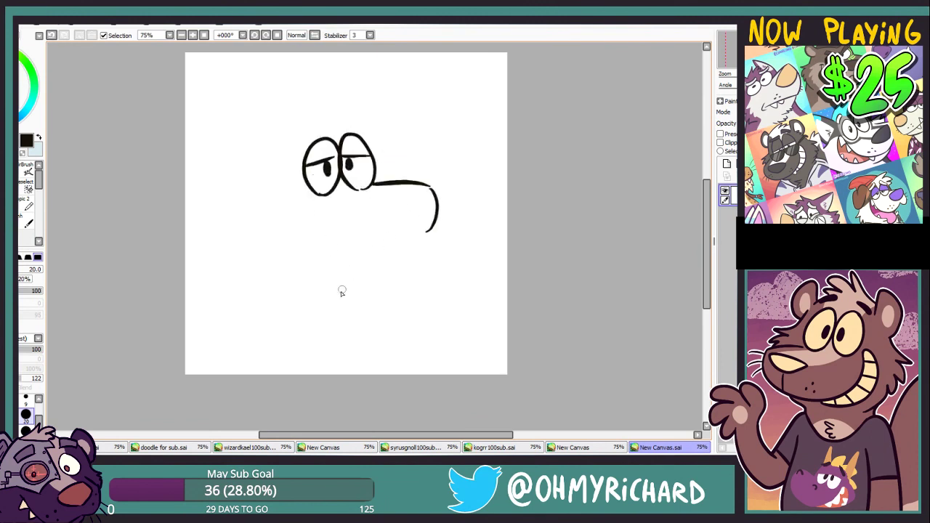
{"action": "key", "text": "ctrl+z"}
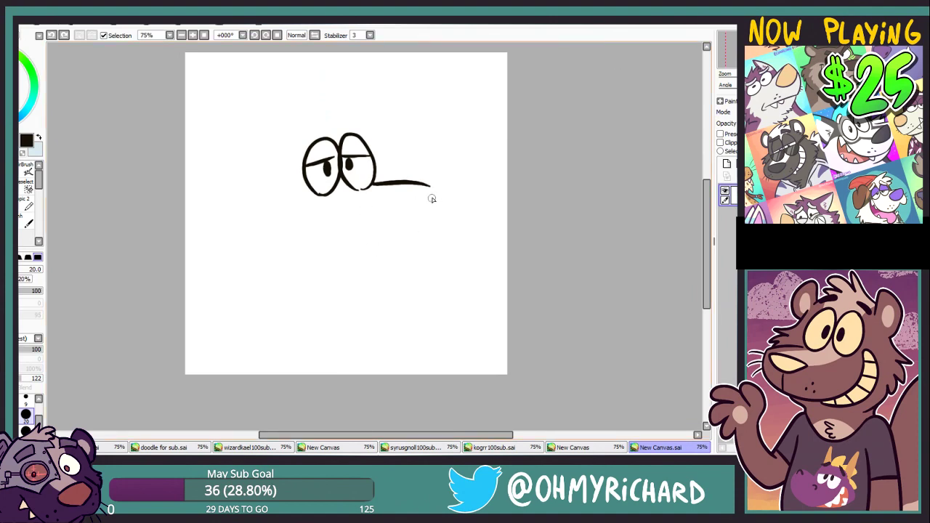
{"action": "left_click_drag", "start_coordinate": [433, 190], "coordinate": [417, 227]}
{"action": "mouse_move", "coordinate": [400, 206]}
{"action": "left_mouse_down"}
{"action": "mouse_move", "coordinate": [425, 195]}
{"action": "mouse_move", "coordinate": [421, 202]}
{"action": "left_mouse_up"}
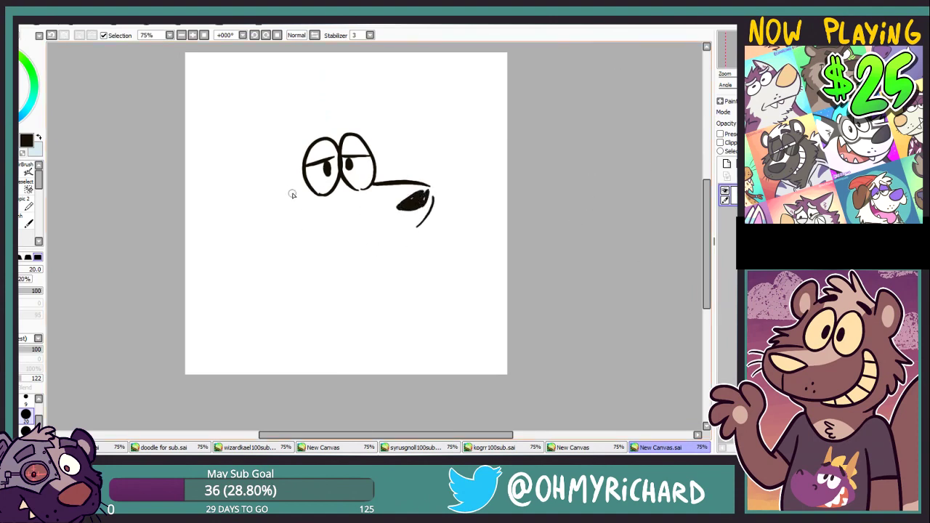
Draw a wide smiling mouth line beneath the snout and two buck teeth near its tip.
{"action": "mouse_move", "coordinate": [291, 208]}
{"action": "left_mouse_down"}
{"action": "mouse_move", "coordinate": [325, 240]}
{"action": "mouse_move", "coordinate": [420, 227]}
{"action": "left_mouse_up"}
{"action": "left_click_drag", "start_coordinate": [401, 237], "coordinate": [425, 237]}
{"action": "key", "text": "ctrl+z"}
{"action": "key", "text": "ctrl+z"}
{"action": "key", "text": "ctrl+z"}
{"action": "mouse_move", "coordinate": [412, 232]}
{"action": "left_mouse_down"}
{"action": "mouse_move", "coordinate": [409, 249]}
{"action": "mouse_move", "coordinate": [424, 238]}
{"action": "left_mouse_up"}
{"action": "left_click_drag", "start_coordinate": [414, 231], "coordinate": [417, 245]}
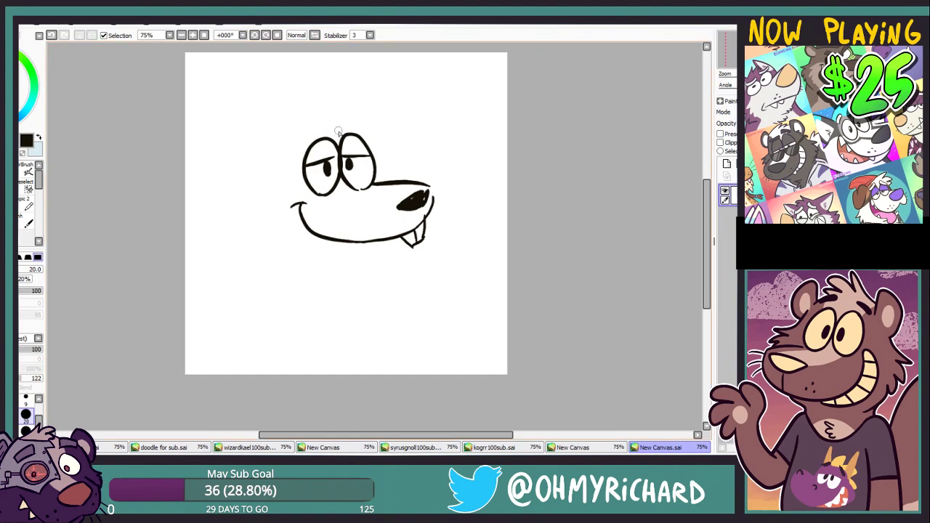
Add two thick eyebrows, spiky cheek fur with the jaw curve, and a short chin line.
{"action": "left_click_drag", "start_coordinate": [306, 138], "coordinate": [327, 131]}
{"action": "left_click_drag", "start_coordinate": [348, 130], "coordinate": [362, 127]}
{"action": "mouse_move", "coordinate": [281, 179]}
{"action": "left_mouse_down"}
{"action": "mouse_move", "coordinate": [255, 216]}
{"action": "mouse_move", "coordinate": [296, 252]}
{"action": "left_mouse_up"}
{"action": "left_click_drag", "start_coordinate": [377, 252], "coordinate": [405, 244]}
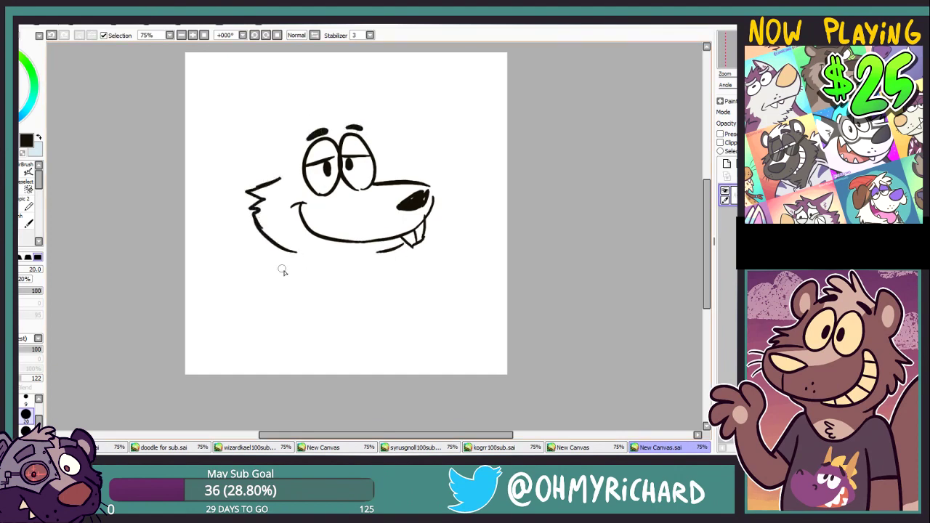
Lasso the cheek fur and jaw line and nudge them slightly away from the face.
{"action": "mouse_move", "coordinate": [684, 169]}
{"action": "left_mouse_down"}
{"action": "mouse_move", "coordinate": [716, 165]}
{"action": "mouse_move", "coordinate": [684, 188]}
{"action": "left_mouse_up"}
{"action": "key", "text": "l"}
{"action": "mouse_move", "coordinate": [282, 281]}
{"action": "left_mouse_down"}
{"action": "mouse_move", "coordinate": [286, 185]}
{"action": "mouse_move", "coordinate": [245, 271]}
{"action": "mouse_move", "coordinate": [271, 259]}
{"action": "left_mouse_up"}
{"action": "key", "text": "ctrl+d"}
{"action": "key", "text": "n"}
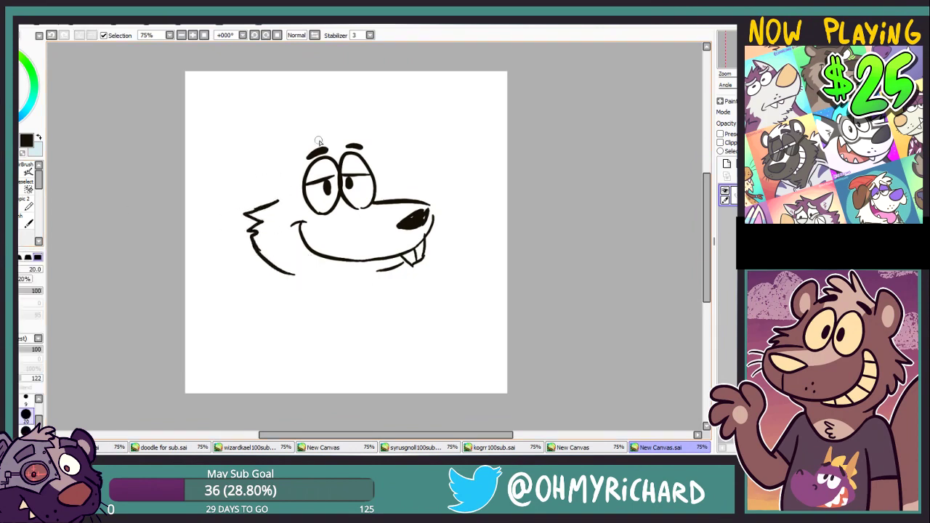
Draw the hair tuft on the forehead and two large rounded ears on either side of the head.
{"action": "mouse_move", "coordinate": [316, 143]}
{"action": "left_mouse_down"}
{"action": "mouse_move", "coordinate": [373, 138]}
{"action": "mouse_move", "coordinate": [370, 148]}
{"action": "left_mouse_up"}
{"action": "mouse_move", "coordinate": [298, 154]}
{"action": "left_mouse_down"}
{"action": "mouse_move", "coordinate": [271, 123]}
{"action": "mouse_move", "coordinate": [232, 153]}
{"action": "mouse_move", "coordinate": [277, 198]}
{"action": "left_mouse_up"}
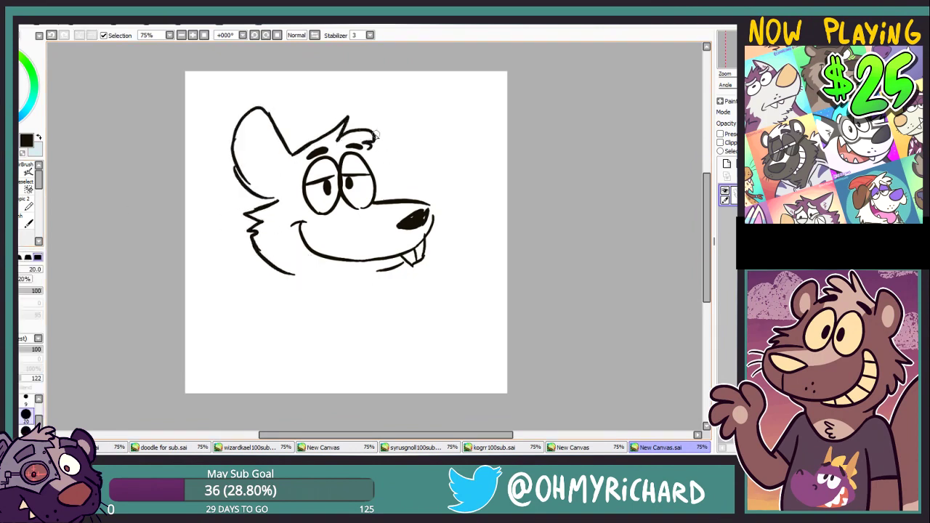
{"action": "mouse_move", "coordinate": [375, 138]}
{"action": "left_mouse_down"}
{"action": "mouse_move", "coordinate": [403, 179]}
{"action": "mouse_move", "coordinate": [382, 190]}
{"action": "left_mouse_up"}
{"action": "left_click_drag", "start_coordinate": [379, 174], "coordinate": [400, 205]}
{"action": "key", "text": "ctrl+z"}
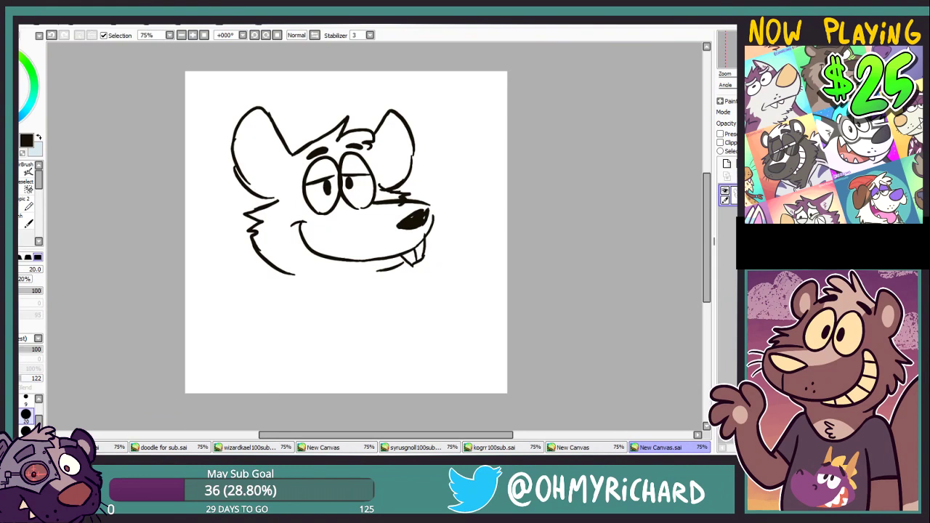
Draw the torso edge, chest fur and hanging arm with its hand, and open the mouth corner into a toothy grin.
{"action": "left_click_drag", "start_coordinate": [407, 266], "coordinate": [435, 251]}
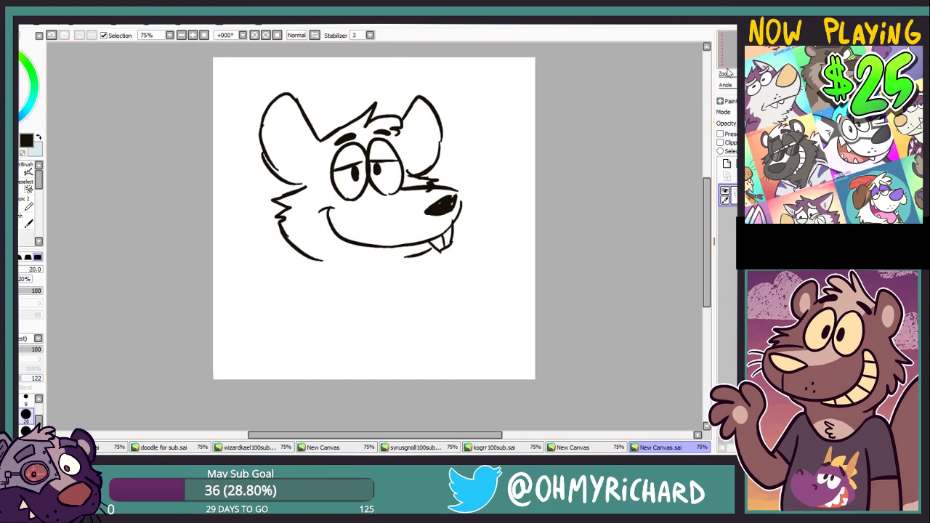
{"action": "left_click_drag", "start_coordinate": [728, 70], "coordinate": [730, 62]}
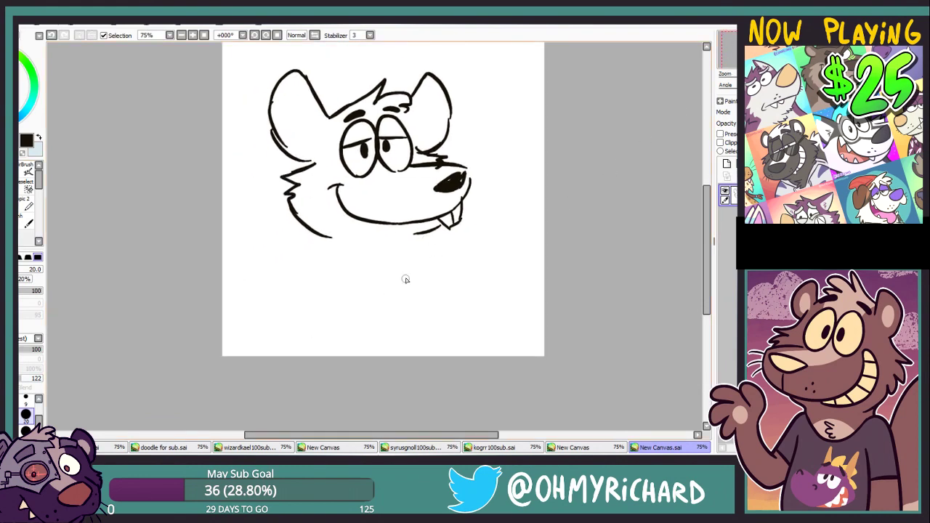
{"action": "left_click_drag", "start_coordinate": [398, 249], "coordinate": [443, 331]}
{"action": "left_click_drag", "start_coordinate": [333, 258], "coordinate": [344, 337]}
{"action": "left_click_drag", "start_coordinate": [346, 338], "coordinate": [327, 346]}
{"action": "mouse_move", "coordinate": [327, 345]}
{"action": "left_mouse_down"}
{"action": "mouse_move", "coordinate": [312, 332]}
{"action": "mouse_move", "coordinate": [323, 321]}
{"action": "left_mouse_up"}
{"action": "left_click_drag", "start_coordinate": [319, 251], "coordinate": [319, 318]}
{"action": "mouse_move", "coordinate": [337, 187]}
{"action": "left_mouse_down"}
{"action": "mouse_move", "coordinate": [361, 229]}
{"action": "mouse_move", "coordinate": [375, 223]}
{"action": "left_mouse_up"}
{"action": "left_click_drag", "start_coordinate": [333, 191], "coordinate": [348, 213]}
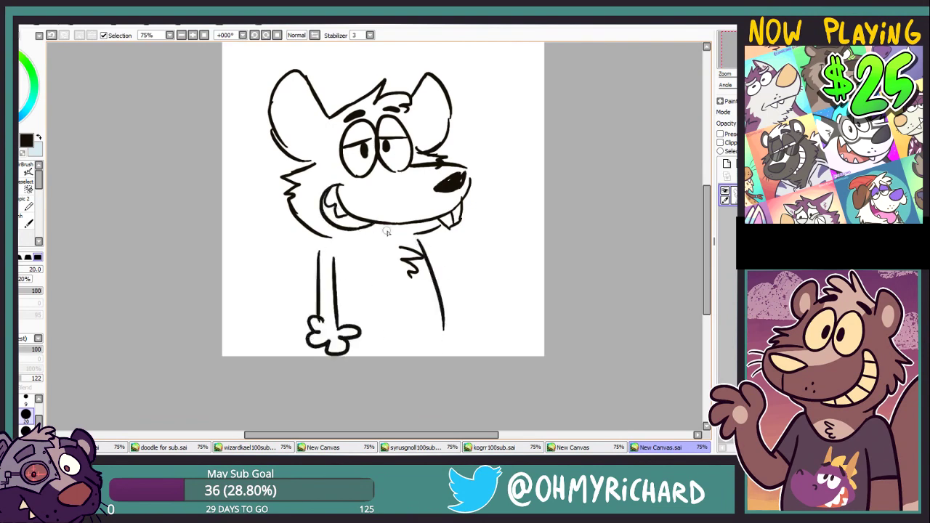
{"action": "mouse_move", "coordinate": [472, 124]}
{"action": "left_mouse_down"}
{"action": "mouse_move", "coordinate": [464, 156]}
{"action": "mouse_move", "coordinate": [489, 142]}
{"action": "left_mouse_up"}
{"action": "left_click_drag", "start_coordinate": [474, 96], "coordinate": [471, 112]}
{"action": "mouse_move", "coordinate": [484, 100]}
{"action": "left_mouse_down"}
{"action": "mouse_move", "coordinate": [481, 114]}
{"action": "mouse_move", "coordinate": [494, 118]}
{"action": "left_mouse_up"}
{"action": "left_click_drag", "start_coordinate": [498, 110], "coordinate": [502, 118]}
{"action": "mouse_move", "coordinate": [507, 107]}
{"action": "left_mouse_down"}
{"action": "mouse_move", "coordinate": [490, 140]}
{"action": "mouse_move", "coordinate": [484, 85]}
{"action": "mouse_move", "coordinate": [467, 125]}
{"action": "left_mouse_up"}
{"action": "key", "text": "ctrl+z"}
{"action": "key", "text": "ctrl+z"}
{"action": "key", "text": "ctrl+z"}
{"action": "key", "text": "ctrl+z"}
{"action": "key", "text": "ctrl+z"}
{"action": "key", "text": "ctrl+z"}
{"action": "key", "text": "ctrl+z"}
{"action": "key", "text": "ctrl+z"}
Draw a small speech bubble reading "Hey" beside the rat's far ear.
{"action": "mouse_move", "coordinate": [479, 109]}
{"action": "left_mouse_down"}
{"action": "mouse_move", "coordinate": [477, 126]}
{"action": "mouse_move", "coordinate": [493, 127]}
{"action": "left_mouse_up"}
{"action": "mouse_move", "coordinate": [504, 110]}
{"action": "left_mouse_down"}
{"action": "mouse_move", "coordinate": [475, 98]}
{"action": "mouse_move", "coordinate": [498, 129]}
{"action": "left_mouse_up"}
{"action": "mouse_move", "coordinate": [474, 97]}
{"action": "left_mouse_down"}
{"action": "mouse_move", "coordinate": [472, 134]}
{"action": "mouse_move", "coordinate": [485, 136]}
{"action": "left_mouse_up"}
{"action": "mouse_move", "coordinate": [474, 135]}
{"action": "left_mouse_down"}
{"action": "mouse_move", "coordinate": [472, 150]}
{"action": "mouse_move", "coordinate": [485, 138]}
{"action": "left_mouse_up"}
Draw the second arm bent upward with a raised, gesturing hand.
{"action": "left_click_drag", "start_coordinate": [426, 236], "coordinate": [466, 252]}
{"action": "mouse_move", "coordinate": [466, 244]}
{"action": "left_mouse_down"}
{"action": "mouse_move", "coordinate": [507, 245]}
{"action": "mouse_move", "coordinate": [493, 256]}
{"action": "left_mouse_up"}
{"action": "left_click_drag", "start_coordinate": [495, 256], "coordinate": [481, 265]}
{"action": "left_click_drag", "start_coordinate": [442, 301], "coordinate": [483, 270]}
Draw a curving tail rising behind the hanging arm and add short segment lines along it.
{"action": "left_click_drag", "start_coordinate": [310, 333], "coordinate": [258, 205]}
{"action": "mouse_move", "coordinate": [257, 205]}
{"action": "left_mouse_down"}
{"action": "mouse_move", "coordinate": [244, 284]}
{"action": "mouse_move", "coordinate": [308, 354]}
{"action": "left_mouse_up"}
{"action": "left_click_drag", "start_coordinate": [281, 221], "coordinate": [269, 226]}
{"action": "left_click_drag", "start_coordinate": [277, 265], "coordinate": [264, 257]}
{"action": "left_click_drag", "start_coordinate": [255, 294], "coordinate": [240, 302]}
{"action": "left_click_drag", "start_coordinate": [276, 326], "coordinate": [261, 340]}
{"action": "left_click_drag", "start_coordinate": [299, 332], "coordinate": [297, 353]}
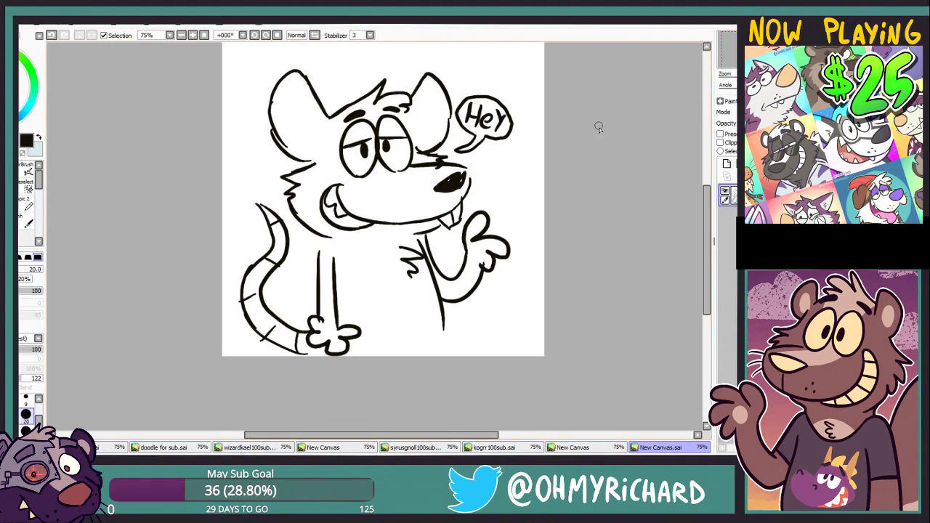
Draw the hips and legs running off the canvas's lower edge, and join the hanging arm's shoulder to the head.
{"action": "mouse_move", "coordinate": [170, 143]}
{"action": "left_mouse_down"}
{"action": "mouse_move", "coordinate": [175, 162]}
{"action": "mouse_move", "coordinate": [175, 143]}
{"action": "left_mouse_up"}
{"action": "mouse_move", "coordinate": [449, 325]}
{"action": "left_mouse_down"}
{"action": "mouse_move", "coordinate": [441, 349]}
{"action": "mouse_move", "coordinate": [462, 377]}
{"action": "mouse_move", "coordinate": [361, 374]}
{"action": "left_mouse_up"}
{"action": "key", "text": "ctrl+z"}
{"action": "key", "text": "ctrl+z"}
{"action": "mouse_move", "coordinate": [428, 375]}
{"action": "left_mouse_down"}
{"action": "mouse_move", "coordinate": [404, 362]}
{"action": "mouse_move", "coordinate": [371, 376]}
{"action": "left_mouse_up"}
{"action": "key", "text": "ctrl+z"}
{"action": "left_click_drag", "start_coordinate": [329, 349], "coordinate": [321, 377]}
{"action": "key", "text": "ctrl+z"}
{"action": "key", "text": "ctrl+z"}
{"action": "mouse_move", "coordinate": [421, 376]}
{"action": "left_mouse_down"}
{"action": "mouse_move", "coordinate": [396, 363]}
{"action": "mouse_move", "coordinate": [369, 376]}
{"action": "left_mouse_up"}
{"action": "left_click_drag", "start_coordinate": [329, 350], "coordinate": [323, 377]}
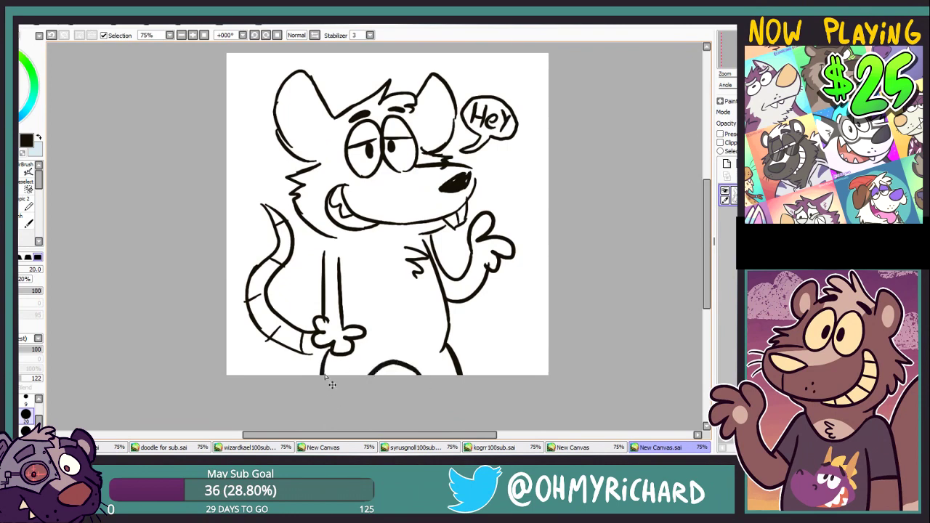
{"action": "key", "text": "ctrl+z"}
{"action": "left_click_drag", "start_coordinate": [325, 238], "coordinate": [322, 260]}
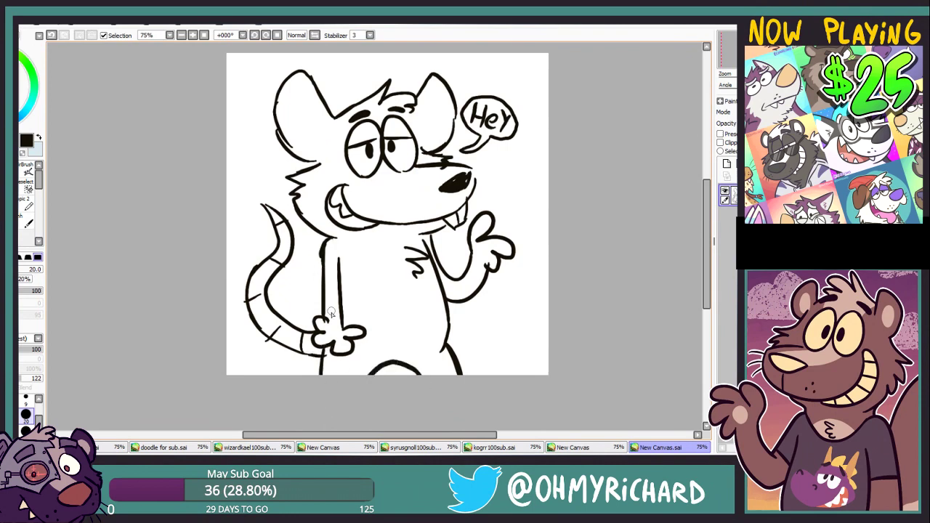
Erase the "Hey" speech bubble and draw a larger one reading "I'M THE RAT".
{"action": "key", "text": "e"}
{"action": "mouse_move", "coordinate": [499, 130]}
{"action": "left_mouse_down"}
{"action": "mouse_move", "coordinate": [471, 149]}
{"action": "mouse_move", "coordinate": [501, 114]}
{"action": "mouse_move", "coordinate": [473, 95]}
{"action": "mouse_move", "coordinate": [498, 109]}
{"action": "mouse_move", "coordinate": [502, 141]}
{"action": "mouse_move", "coordinate": [483, 161]}
{"action": "mouse_move", "coordinate": [501, 185]}
{"action": "mouse_move", "coordinate": [480, 167]}
{"action": "mouse_move", "coordinate": [511, 178]}
{"action": "left_mouse_up"}
{"action": "key", "text": "b"}
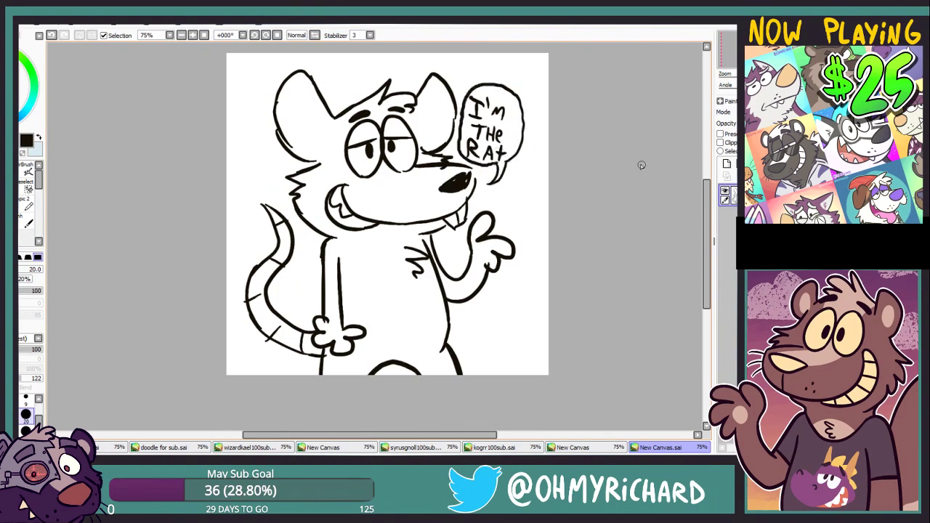
Add a new layer for colouring and move it below the line art.
{"action": "left_click_drag", "start_coordinate": [466, 218], "coordinate": [498, 232]}
{"action": "left_click", "coordinate": [15, 145]}
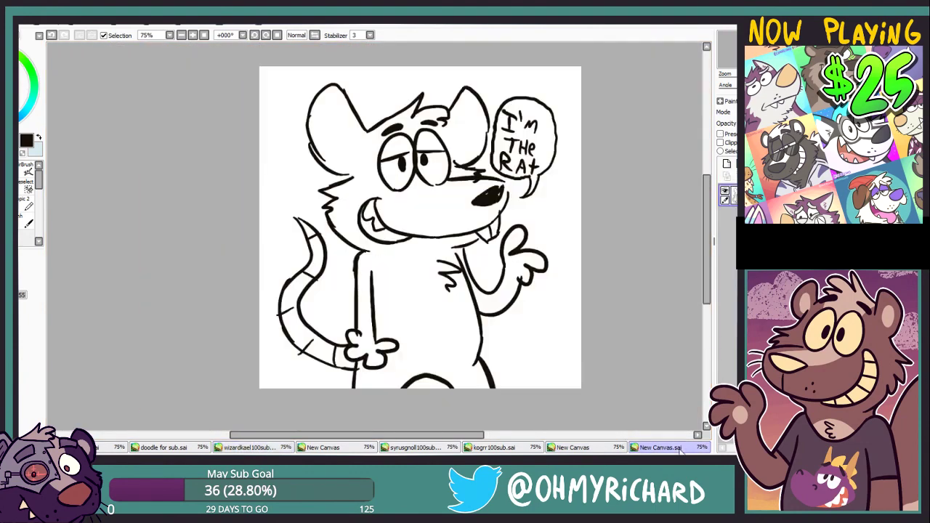
{"action": "left_click", "coordinate": [727, 164]}
{"action": "left_click_drag", "start_coordinate": [729, 195], "coordinate": [730, 222]}
Choose a blue-grey and paint it along the inner edges of the rat's head and ears.
{"action": "left_click", "coordinate": [39, 137]}
{"action": "left_click", "coordinate": [7, 84]}
{"action": "key", "text": "n"}
{"action": "mouse_move", "coordinate": [421, 184]}
{"action": "left_mouse_down"}
{"action": "mouse_move", "coordinate": [376, 223]}
{"action": "mouse_move", "coordinate": [435, 182]}
{"action": "left_mouse_up"}
{"action": "mouse_move", "coordinate": [422, 99]}
{"action": "left_mouse_down"}
{"action": "mouse_move", "coordinate": [367, 141]}
{"action": "mouse_move", "coordinate": [337, 100]}
{"action": "mouse_move", "coordinate": [352, 171]}
{"action": "mouse_move", "coordinate": [326, 140]}
{"action": "left_mouse_up"}
{"action": "mouse_move", "coordinate": [415, 122]}
{"action": "left_mouse_down"}
{"action": "mouse_move", "coordinate": [452, 116]}
{"action": "mouse_move", "coordinate": [483, 139]}
{"action": "mouse_move", "coordinate": [432, 167]}
{"action": "left_mouse_up"}
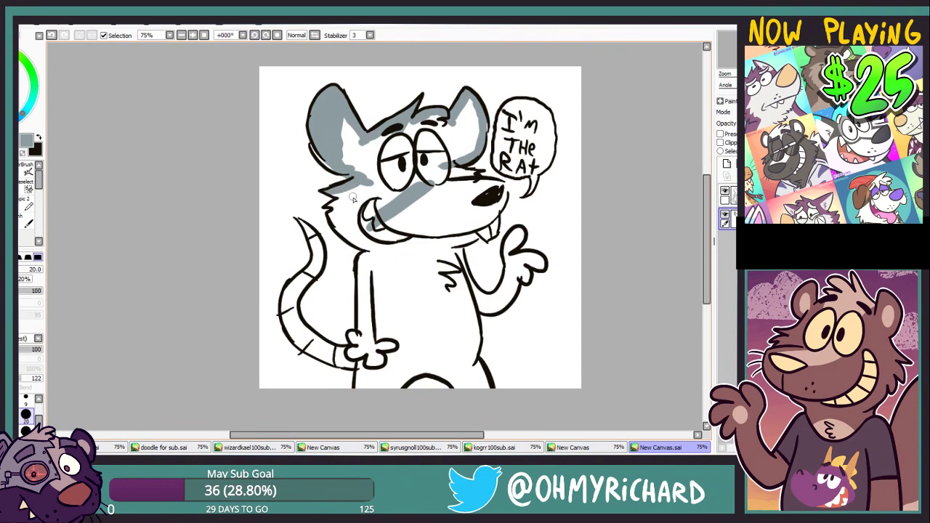
Continue the blue-grey around the body, arms and tail, and fill the remaining white areas of the rat.
{"action": "mouse_move", "coordinate": [341, 215]}
{"action": "left_mouse_down"}
{"action": "mouse_move", "coordinate": [361, 264]}
{"action": "mouse_move", "coordinate": [364, 349]}
{"action": "mouse_move", "coordinate": [347, 356]}
{"action": "mouse_move", "coordinate": [313, 342]}
{"action": "mouse_move", "coordinate": [295, 288]}
{"action": "mouse_move", "coordinate": [318, 256]}
{"action": "mouse_move", "coordinate": [289, 300]}
{"action": "mouse_move", "coordinate": [371, 388]}
{"action": "mouse_move", "coordinate": [418, 373]}
{"action": "mouse_move", "coordinate": [457, 387]}
{"action": "mouse_move", "coordinate": [484, 374]}
{"action": "mouse_move", "coordinate": [476, 324]}
{"action": "mouse_move", "coordinate": [538, 263]}
{"action": "mouse_move", "coordinate": [510, 234]}
{"action": "mouse_move", "coordinate": [496, 301]}
{"action": "mouse_move", "coordinate": [462, 266]}
{"action": "mouse_move", "coordinate": [472, 304]}
{"action": "left_mouse_up"}
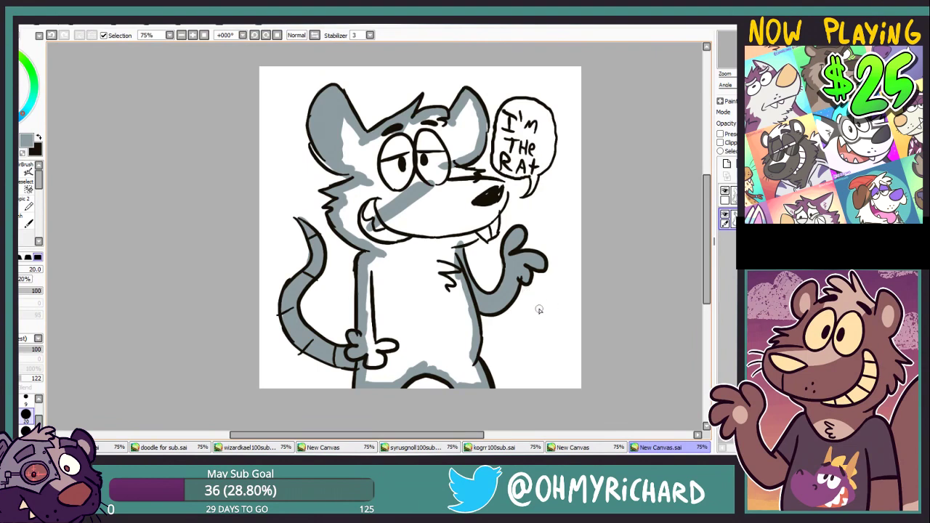
{"action": "mouse_move", "coordinate": [456, 236]}
{"action": "left_mouse_down"}
{"action": "mouse_move", "coordinate": [487, 234]}
{"action": "mouse_move", "coordinate": [501, 207]}
{"action": "mouse_move", "coordinate": [476, 178]}
{"action": "mouse_move", "coordinate": [449, 212]}
{"action": "left_mouse_up"}
{"action": "key", "text": "g"}
{"action": "left_click", "coordinate": [421, 291]}
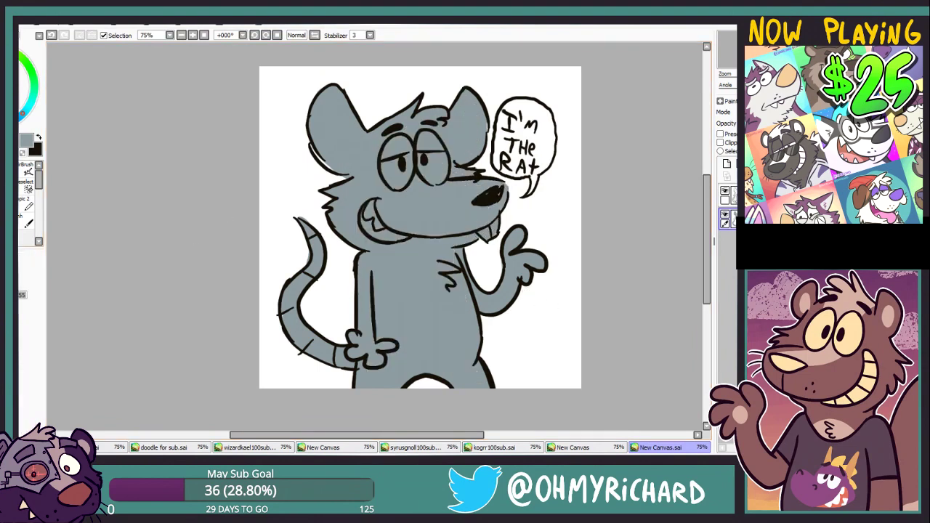
Paint the inside of both ears light pink.
{"action": "left_click", "coordinate": [20, 80]}
{"action": "key", "text": "n"}
{"action": "mouse_move", "coordinate": [332, 99]}
{"action": "left_mouse_down"}
{"action": "mouse_move", "coordinate": [355, 138]}
{"action": "mouse_move", "coordinate": [314, 117]}
{"action": "mouse_move", "coordinate": [353, 173]}
{"action": "mouse_move", "coordinate": [361, 149]}
{"action": "left_mouse_up"}
{"action": "key", "text": "ctrl+z"}
{"action": "left_click", "coordinate": [20, 76]}
{"action": "mouse_move", "coordinate": [464, 166]}
{"action": "left_mouse_down"}
{"action": "mouse_move", "coordinate": [471, 109]}
{"action": "mouse_move", "coordinate": [465, 157]}
{"action": "mouse_move", "coordinate": [476, 124]}
{"action": "left_mouse_up"}
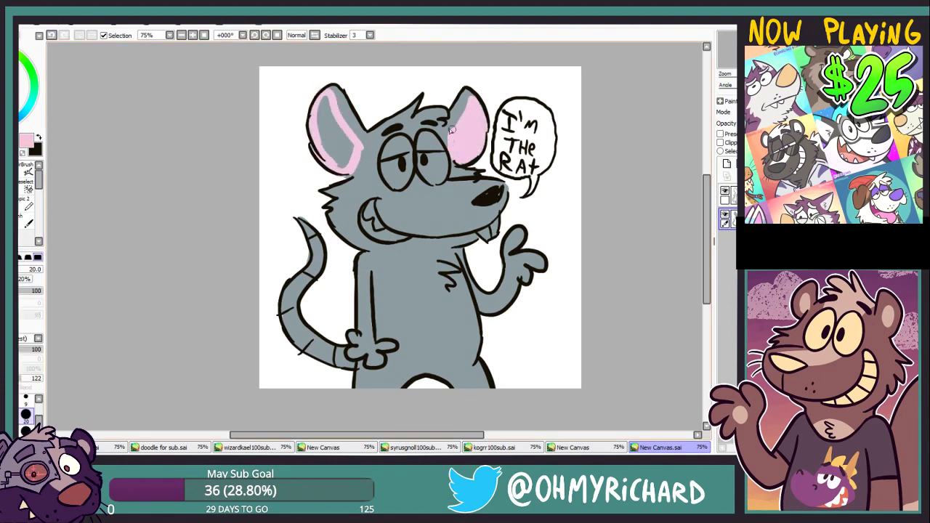
{"action": "left_click_drag", "start_coordinate": [349, 163], "coordinate": [322, 110]}
{"action": "key", "text": "x"}
{"action": "left_click", "coordinate": [447, 137], "text": "alt"}
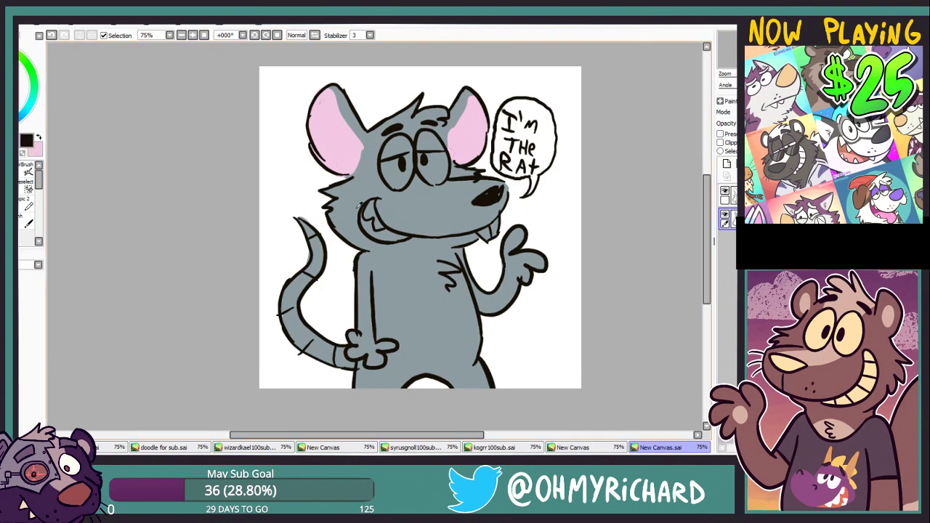
{"action": "left_click_drag", "start_coordinate": [449, 137], "coordinate": [463, 101]}
Select the pink inner ears, refill them with a darker dusty pink, and clear the selection.
{"action": "left_click", "coordinate": [21, 83]}
{"action": "left_click", "coordinate": [20, 83]}
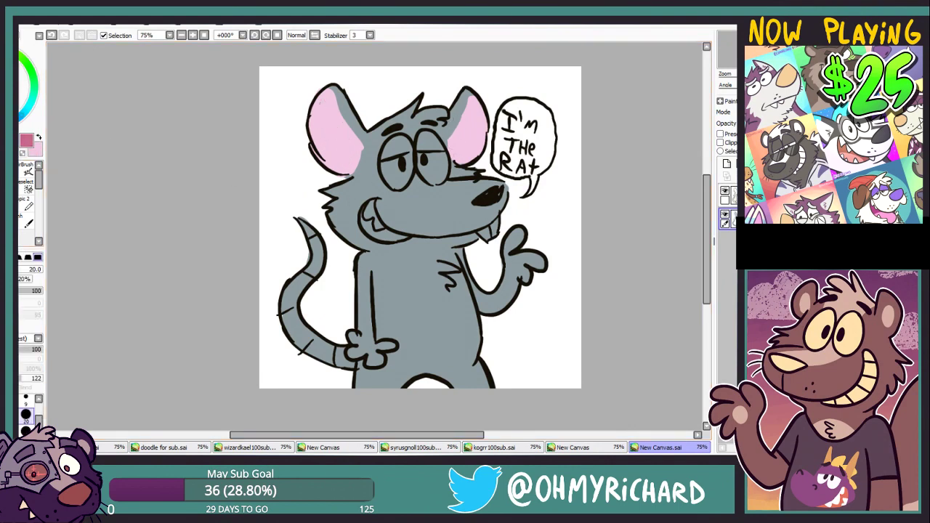
{"action": "key", "text": "w"}
{"action": "left_click", "coordinate": [341, 139]}
{"action": "left_click", "coordinate": [468, 134]}
{"action": "key", "text": "g"}
{"action": "left_click", "coordinate": [340, 138]}
{"action": "left_click", "coordinate": [469, 135]}
{"action": "left_click", "coordinate": [345, 139]}
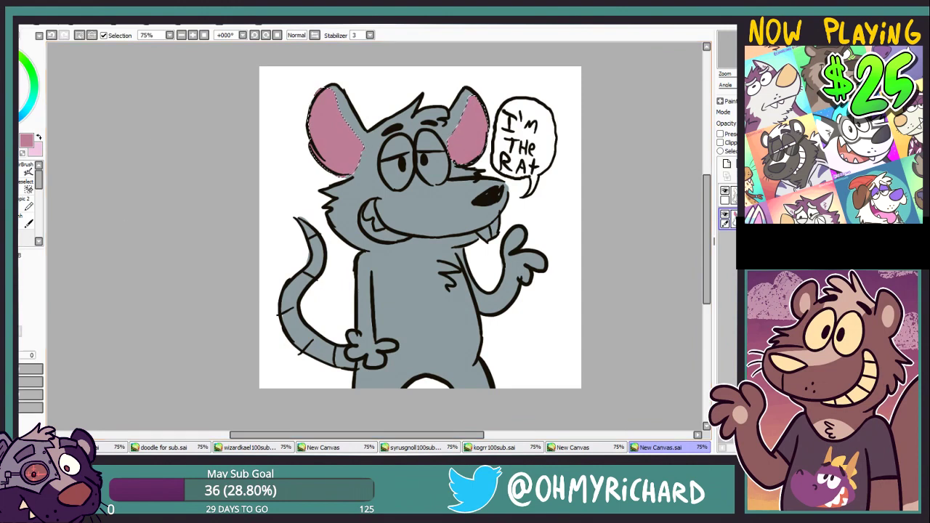
{"action": "key", "text": "ctrl+d"}
{"action": "left_click", "coordinate": [27, 221]}
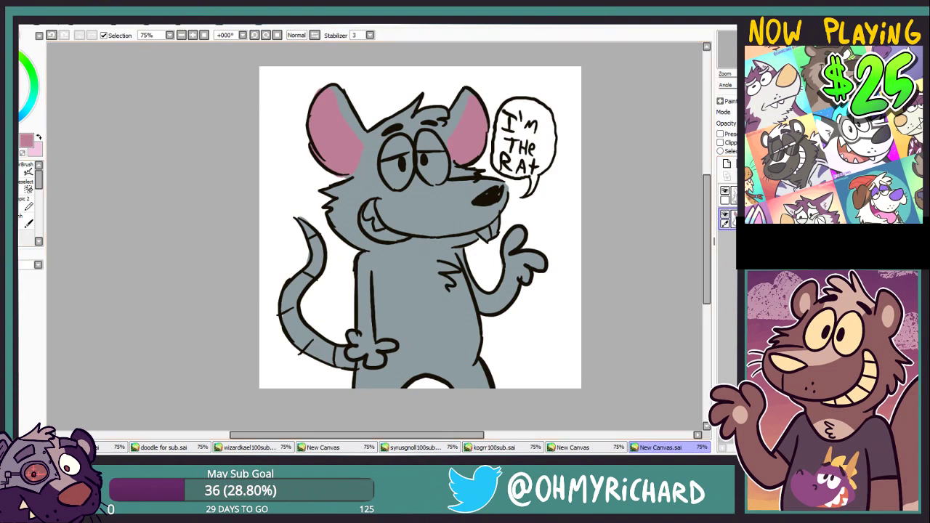
Choose a brighter pink and repaint the inside of both of the rat's ears with it.
{"action": "left_click", "coordinate": [162, 83]}
{"action": "key", "text": "ctrl+d"}
{"action": "key", "text": "n"}
{"action": "mouse_move", "coordinate": [352, 169]}
{"action": "left_mouse_down"}
{"action": "mouse_move", "coordinate": [359, 142]}
{"action": "mouse_move", "coordinate": [314, 109]}
{"action": "mouse_move", "coordinate": [330, 172]}
{"action": "left_mouse_up"}
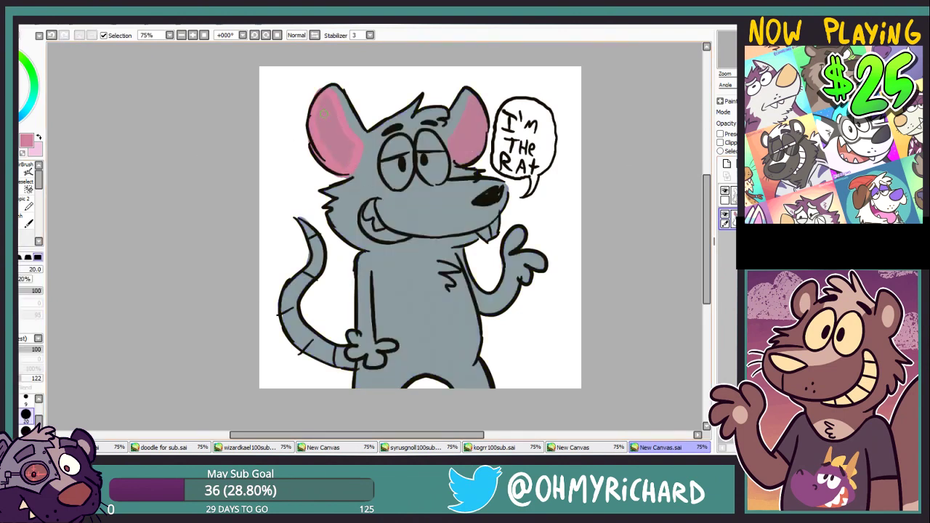
{"action": "left_click_drag", "start_coordinate": [335, 128], "coordinate": [351, 144]}
{"action": "mouse_move", "coordinate": [477, 106]}
{"action": "left_mouse_down"}
{"action": "mouse_move", "coordinate": [463, 136]}
{"action": "mouse_move", "coordinate": [469, 149]}
{"action": "left_mouse_up"}
Preserve the colour layer's opacity and paint the whole tail in the same pink as the inner ears.
{"action": "key", "text": "i"}
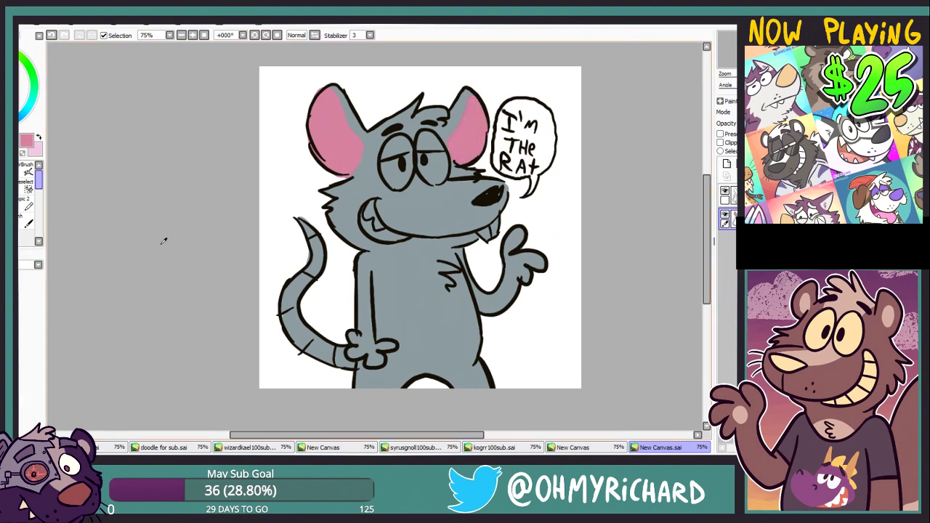
{"action": "left_click", "coordinate": [720, 133]}
{"action": "mouse_move", "coordinate": [303, 223]}
{"action": "left_mouse_down"}
{"action": "mouse_move", "coordinate": [317, 241]}
{"action": "mouse_move", "coordinate": [311, 270]}
{"action": "left_mouse_up"}
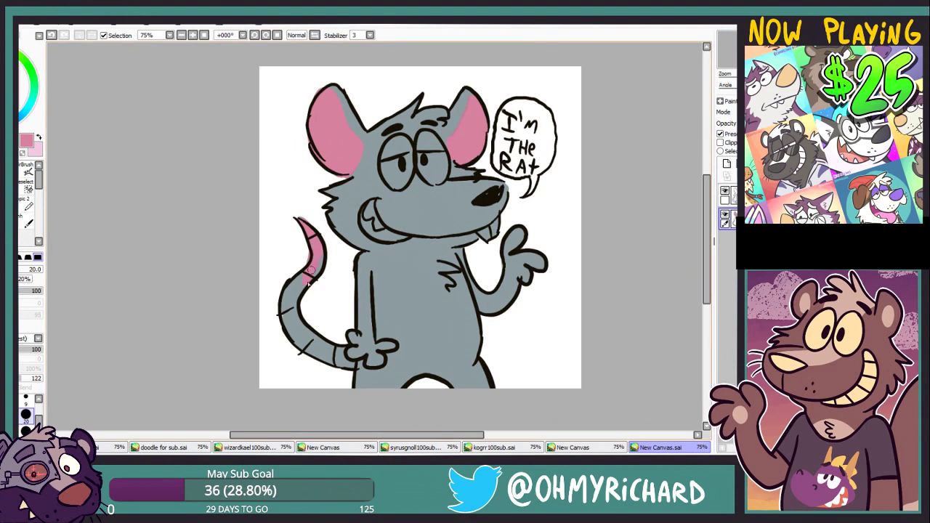
{"action": "left_click_drag", "start_coordinate": [339, 373], "coordinate": [347, 361]}
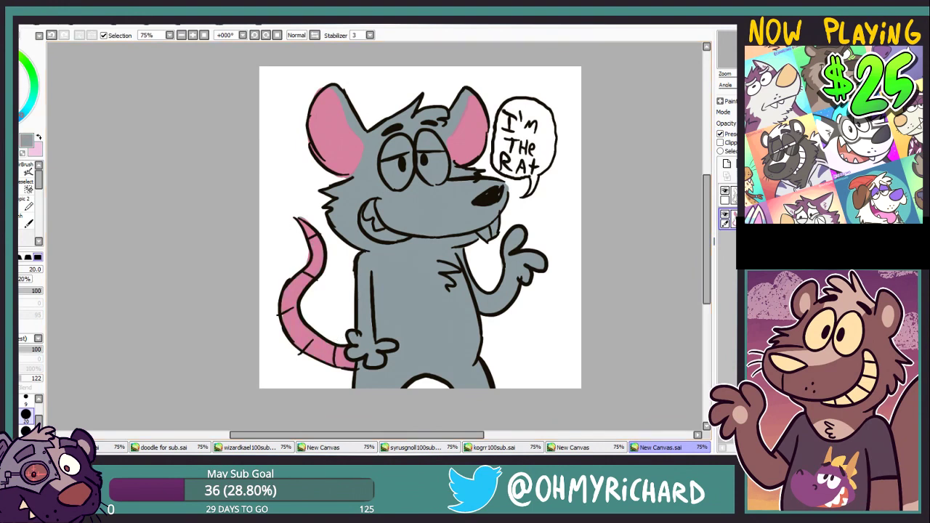
Select the rat's blue-grey head and body, refill them with a dark slate grey, and clear the selection.
{"action": "key", "text": "w"}
{"action": "left_click", "coordinate": [408, 250]}
{"action": "left_click_drag", "start_coordinate": [6, 86], "coordinate": [5, 94]}
{"action": "key", "text": "g"}
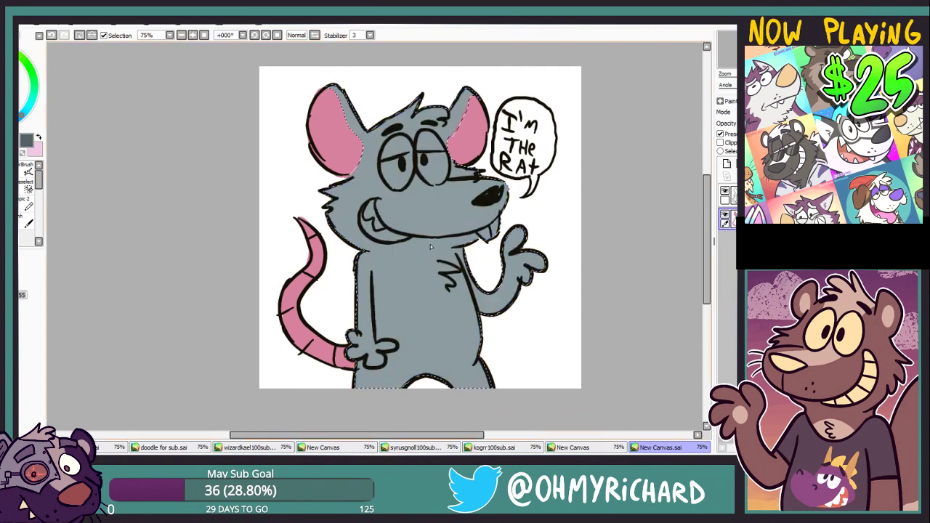
{"action": "left_click", "coordinate": [430, 247]}
{"action": "key", "text": "b"}
{"action": "key", "text": "ctrl+d"}
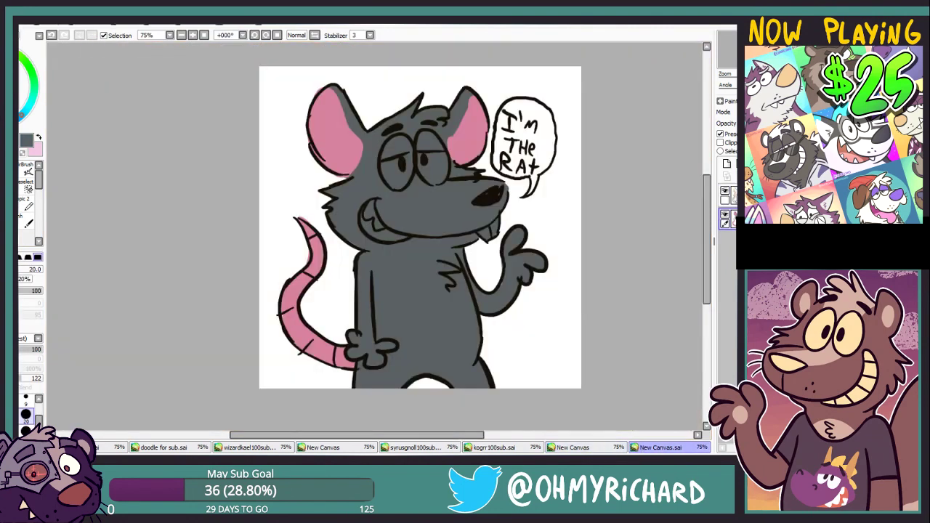
Paint light grey markings along the rat's snout, cheek and lower jaw, and cover both eyes with the same grey.
{"action": "left_click_drag", "start_coordinate": [404, 186], "coordinate": [482, 211]}
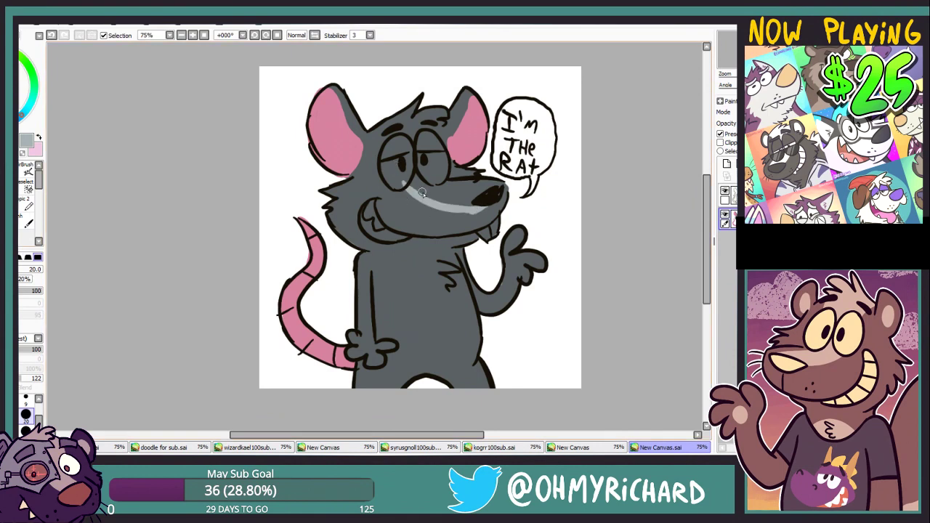
{"action": "mouse_move", "coordinate": [398, 132]}
{"action": "left_mouse_down"}
{"action": "mouse_move", "coordinate": [381, 156]}
{"action": "mouse_move", "coordinate": [383, 191]}
{"action": "mouse_move", "coordinate": [406, 178]}
{"action": "mouse_move", "coordinate": [349, 211]}
{"action": "mouse_move", "coordinate": [367, 248]}
{"action": "mouse_move", "coordinate": [356, 215]}
{"action": "mouse_move", "coordinate": [368, 197]}
{"action": "mouse_move", "coordinate": [391, 198]}
{"action": "mouse_move", "coordinate": [376, 215]}
{"action": "mouse_move", "coordinate": [429, 248]}
{"action": "left_mouse_up"}
{"action": "left_click_drag", "start_coordinate": [414, 189], "coordinate": [416, 155]}
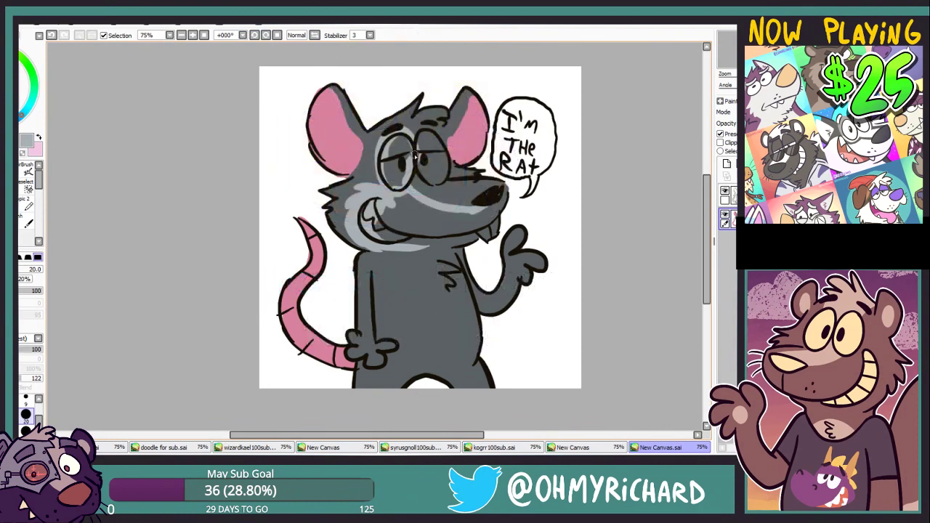
{"action": "mouse_move", "coordinate": [417, 148]}
{"action": "left_mouse_down"}
{"action": "mouse_move", "coordinate": [395, 179]}
{"action": "mouse_move", "coordinate": [402, 145]}
{"action": "mouse_move", "coordinate": [442, 177]}
{"action": "mouse_move", "coordinate": [426, 135]}
{"action": "mouse_move", "coordinate": [443, 166]}
{"action": "mouse_move", "coordinate": [424, 166]}
{"action": "left_mouse_up"}
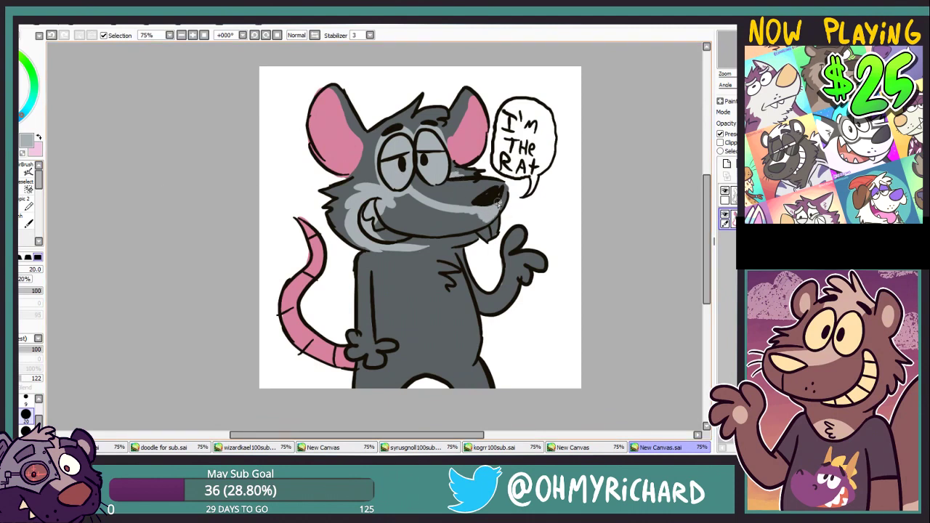
{"action": "left_click_drag", "start_coordinate": [498, 203], "coordinate": [481, 234]}
{"action": "mouse_move", "coordinate": [491, 182]}
{"action": "left_mouse_down"}
{"action": "mouse_move", "coordinate": [506, 188]}
{"action": "mouse_move", "coordinate": [479, 182]}
{"action": "left_mouse_up"}
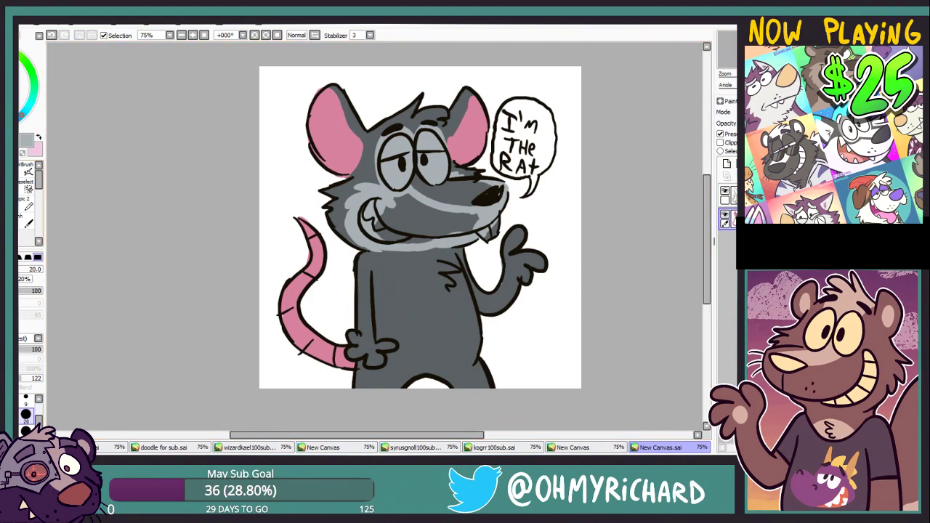
Sample the dark grey from the snout, make the upper layer active, and switch to the Eraser.
{"action": "left_click", "coordinate": [492, 190], "text": "alt"}
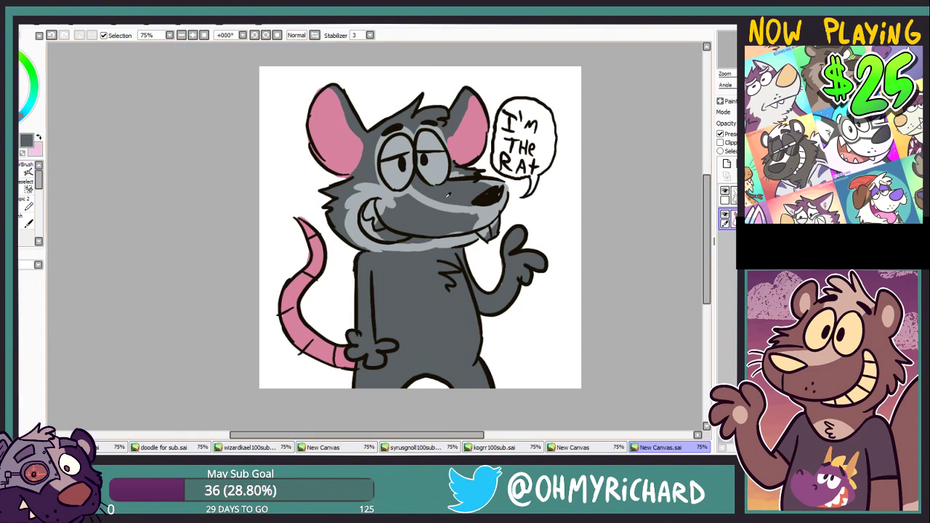
{"action": "left_click", "coordinate": [729, 195]}
{"action": "key", "text": "e"}
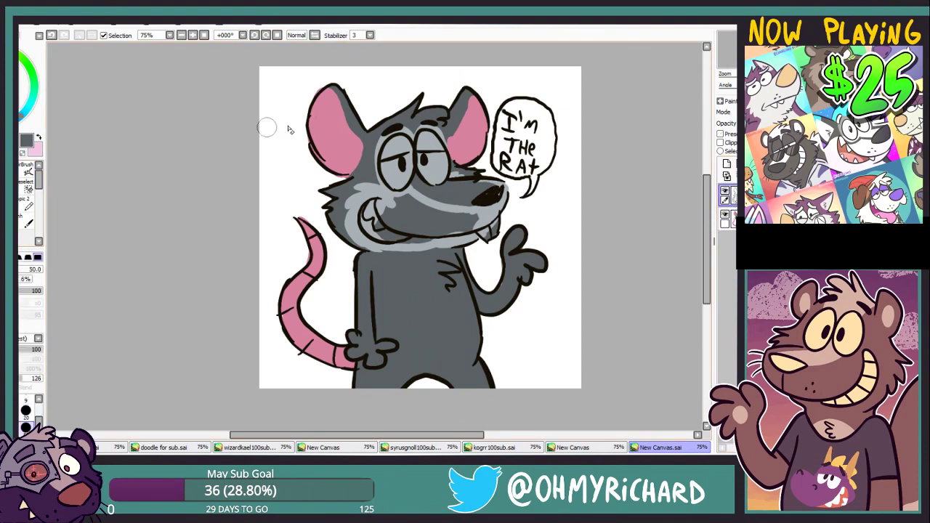
Preserve the opacity of the rat's colour layer and paint the muzzle below its cheek stripe in the sampled light grey.
{"action": "left_click", "coordinate": [480, 206], "text": "alt"}
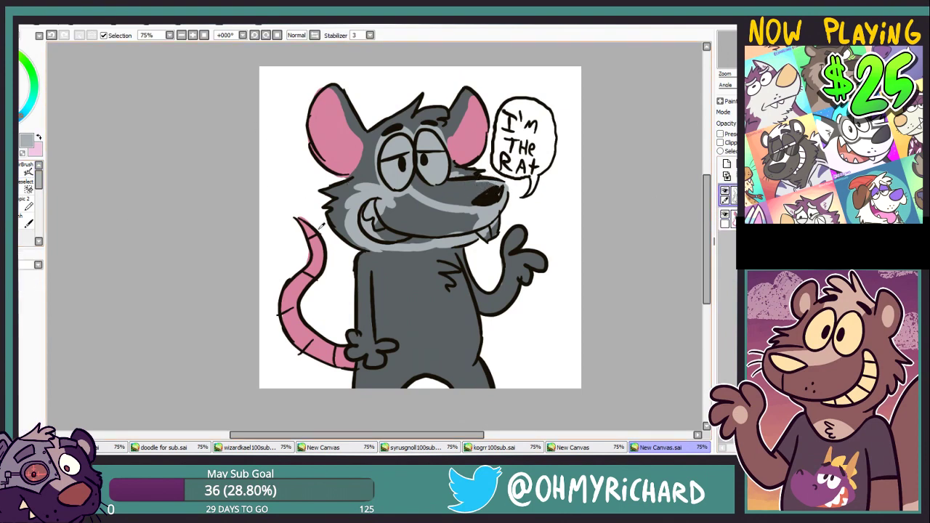
{"action": "mouse_move", "coordinate": [403, 199]}
{"action": "left_mouse_down"}
{"action": "mouse_move", "coordinate": [415, 211]}
{"action": "mouse_move", "coordinate": [419, 204]}
{"action": "left_mouse_up"}
{"action": "mouse_move", "coordinate": [427, 209]}
{"action": "left_mouse_down"}
{"action": "mouse_move", "coordinate": [471, 219]}
{"action": "mouse_move", "coordinate": [476, 233]}
{"action": "mouse_move", "coordinate": [442, 227]}
{"action": "left_mouse_up"}
{"action": "key", "text": "ctrl+z"}
{"action": "left_click", "coordinate": [726, 214]}
{"action": "left_click", "coordinate": [725, 214]}
{"action": "left_click", "coordinate": [732, 218]}
{"action": "left_click_drag", "start_coordinate": [395, 218], "coordinate": [467, 218]}
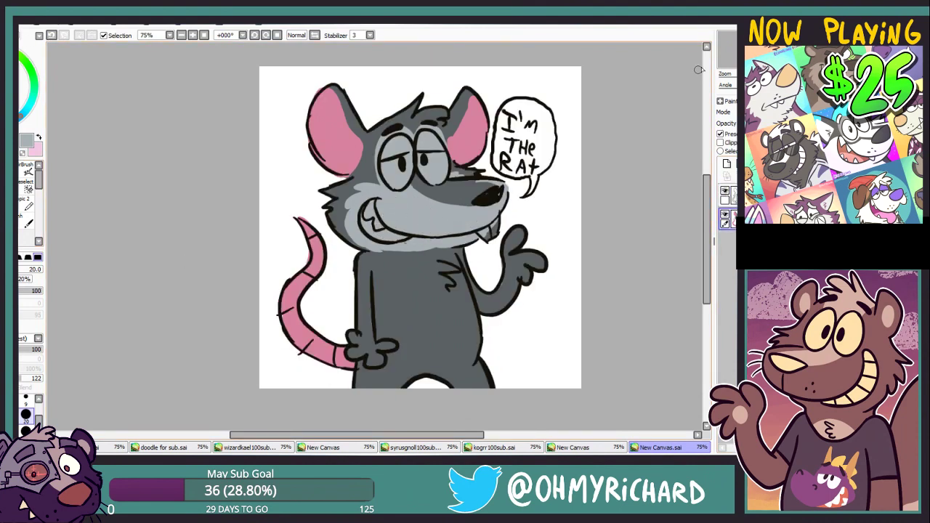
Outline the rat's belly in light grey, close the gap beside the lowered hand and fill the enclosed area.
{"action": "left_click", "coordinate": [750, 50]}
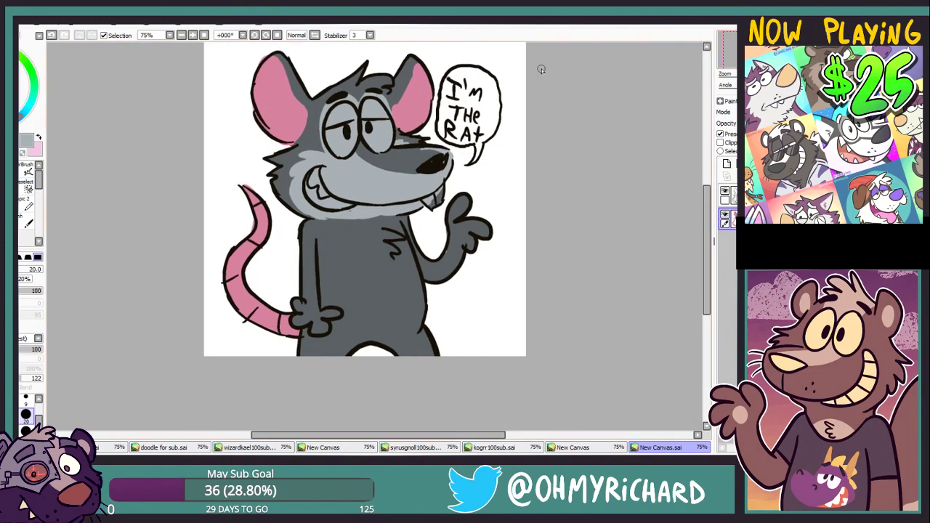
{"action": "mouse_move", "coordinate": [329, 233]}
{"action": "left_mouse_down"}
{"action": "mouse_move", "coordinate": [325, 304]}
{"action": "mouse_move", "coordinate": [356, 342]}
{"action": "mouse_move", "coordinate": [424, 297]}
{"action": "left_mouse_up"}
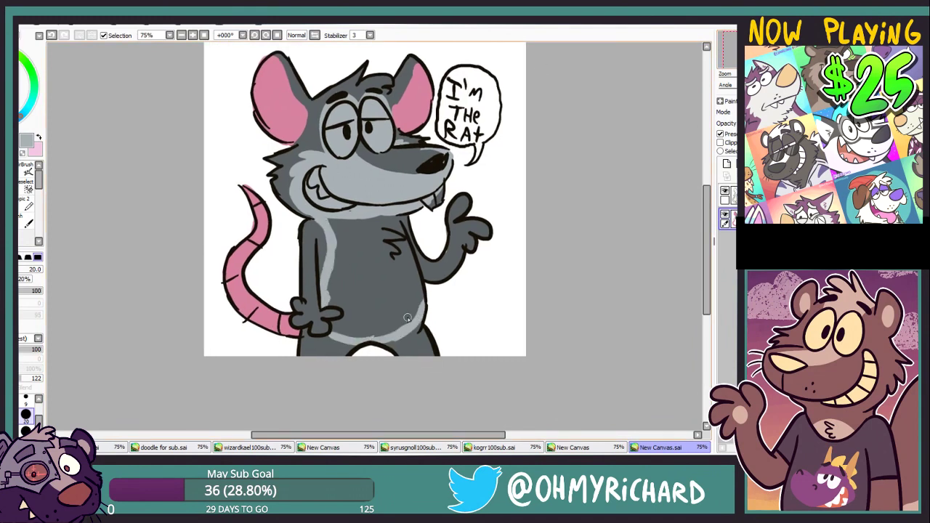
{"action": "scroll", "coordinate": [612, 162], "scroll_direction": "up", "scroll_amount": 1}
{"action": "mouse_move", "coordinate": [425, 341]}
{"action": "left_mouse_down"}
{"action": "mouse_move", "coordinate": [398, 252]}
{"action": "mouse_move", "coordinate": [345, 263]}
{"action": "mouse_move", "coordinate": [338, 279]}
{"action": "mouse_move", "coordinate": [381, 251]}
{"action": "left_mouse_up"}
{"action": "key", "text": "ctrl+f"}
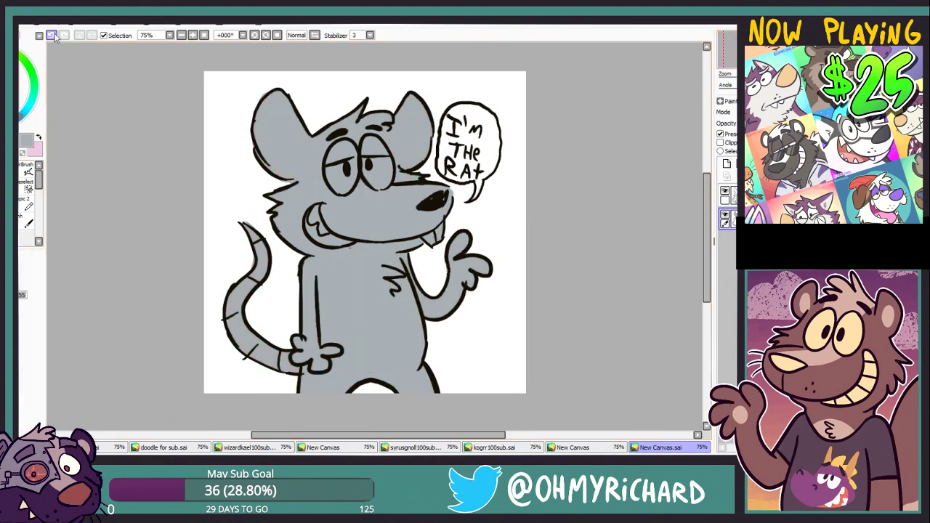
{"action": "left_click", "coordinate": [53, 35]}
{"action": "mouse_move", "coordinate": [331, 339]}
{"action": "left_mouse_down"}
{"action": "mouse_move", "coordinate": [342, 361]}
{"action": "mouse_move", "coordinate": [337, 373]}
{"action": "left_mouse_up"}
{"action": "key", "text": "g"}
{"action": "left_click", "coordinate": [365, 337]}
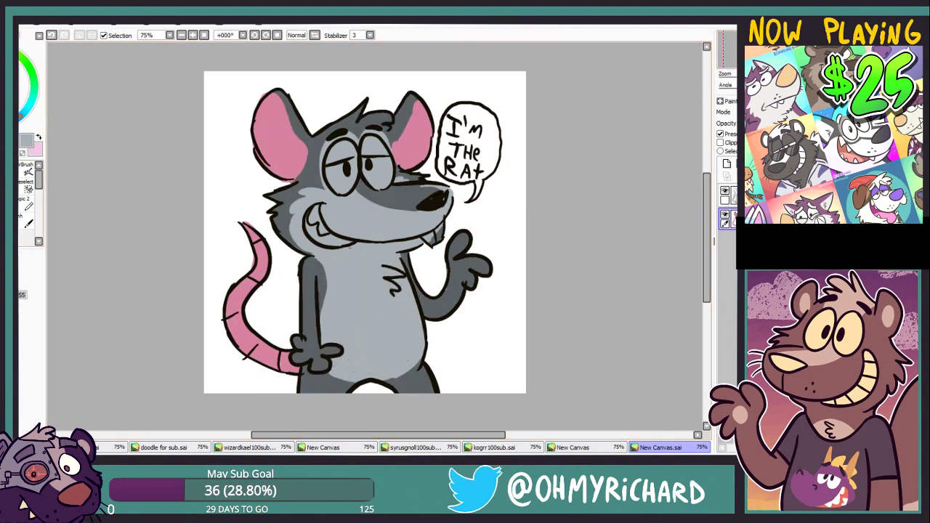
Paint the rat's eyes yellow below the eyelids, keeping the lids light grey.
{"action": "left_click", "coordinate": [725, 56]}
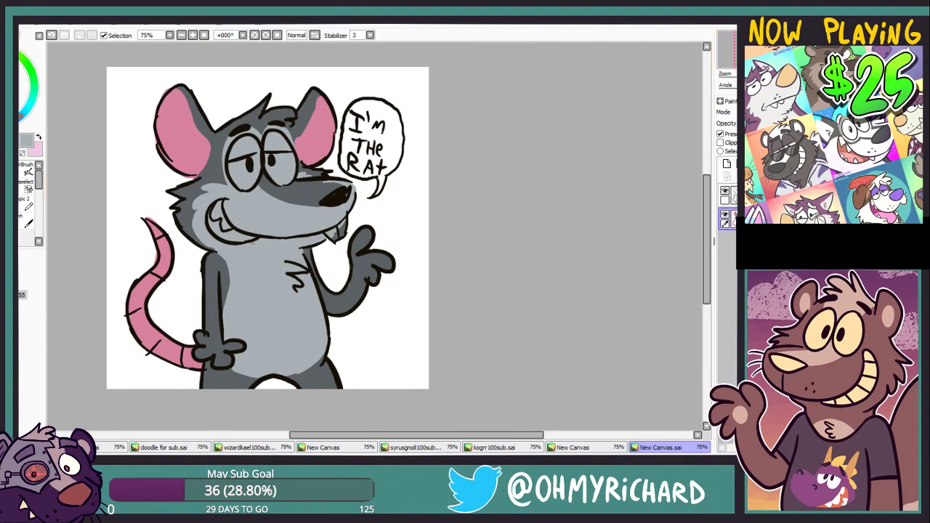
{"action": "key", "text": "b"}
{"action": "mouse_move", "coordinate": [254, 175]}
{"action": "left_mouse_down"}
{"action": "mouse_move", "coordinate": [242, 161]}
{"action": "mouse_move", "coordinate": [246, 182]}
{"action": "mouse_move", "coordinate": [238, 179]}
{"action": "left_mouse_up"}
{"action": "mouse_move", "coordinate": [271, 157]}
{"action": "left_mouse_down"}
{"action": "mouse_move", "coordinate": [291, 174]}
{"action": "mouse_move", "coordinate": [286, 163]}
{"action": "mouse_move", "coordinate": [284, 170]}
{"action": "left_mouse_up"}
{"action": "left_click", "coordinate": [256, 149], "text": "alt"}
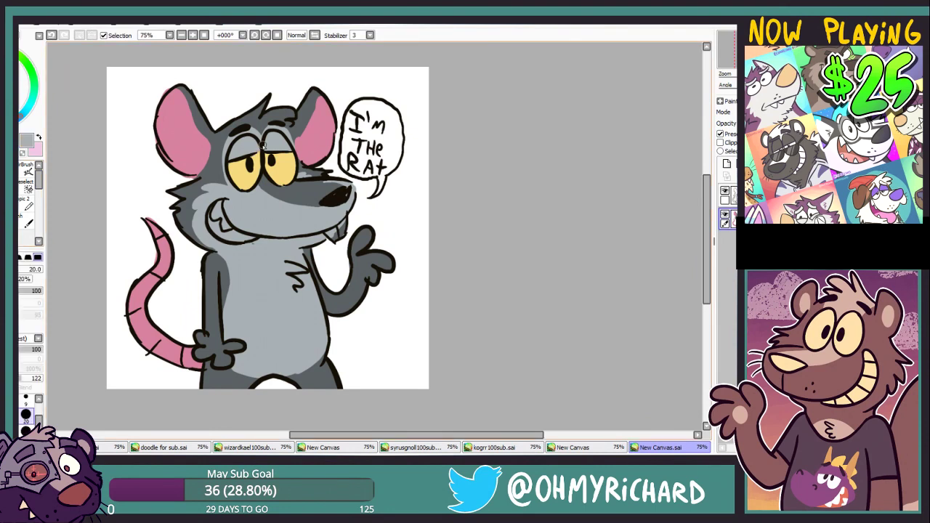
Colour the rat's mouth red and its teeth cream, and touch up the grey around the snout and nose.
{"action": "mouse_move", "coordinate": [219, 206]}
{"action": "left_mouse_down"}
{"action": "mouse_move", "coordinate": [213, 224]}
{"action": "mouse_move", "coordinate": [227, 238]}
{"action": "left_mouse_up"}
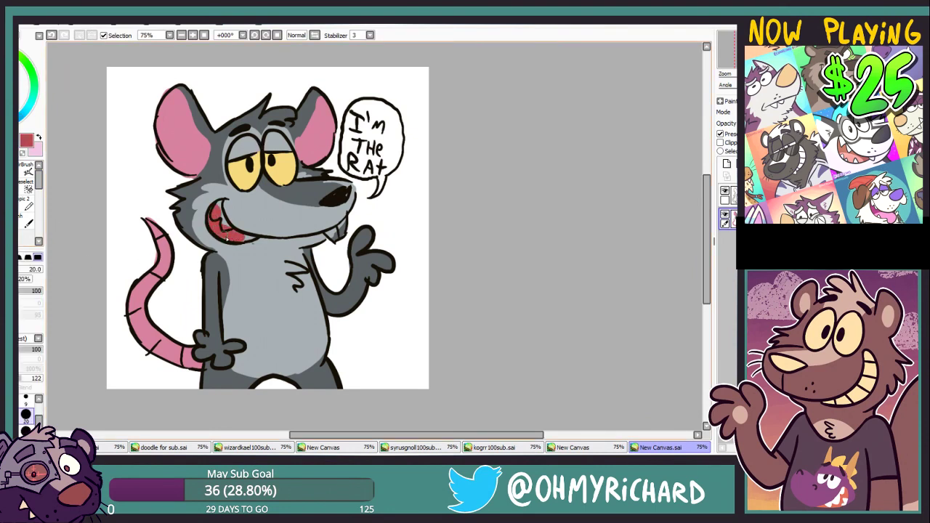
{"action": "left_click", "coordinate": [250, 175], "text": "alt"}
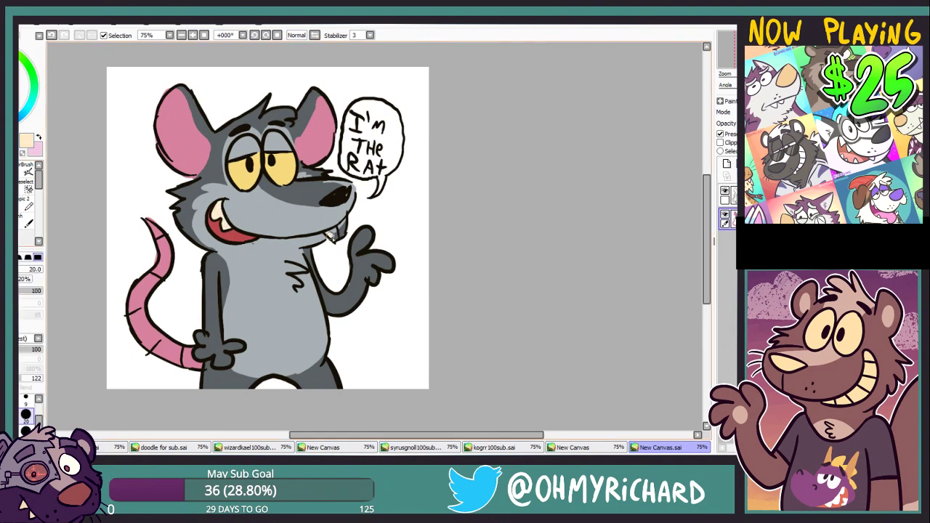
{"action": "left_click_drag", "start_coordinate": [344, 230], "coordinate": [334, 235]}
{"action": "right_click", "coordinate": [290, 212]}
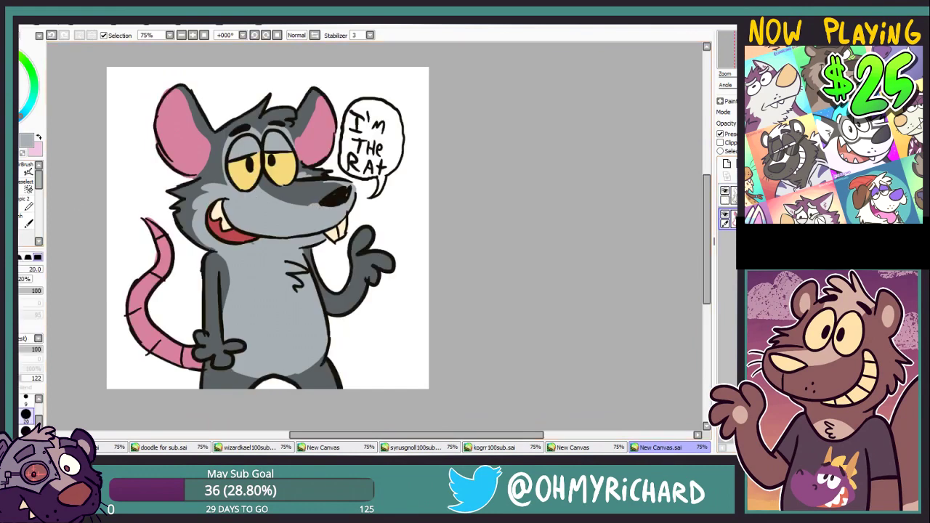
{"action": "right_click", "coordinate": [310, 194]}
{"action": "mouse_move", "coordinate": [317, 199]}
{"action": "left_mouse_down"}
{"action": "mouse_move", "coordinate": [345, 191]}
{"action": "mouse_move", "coordinate": [347, 202]}
{"action": "left_mouse_up"}
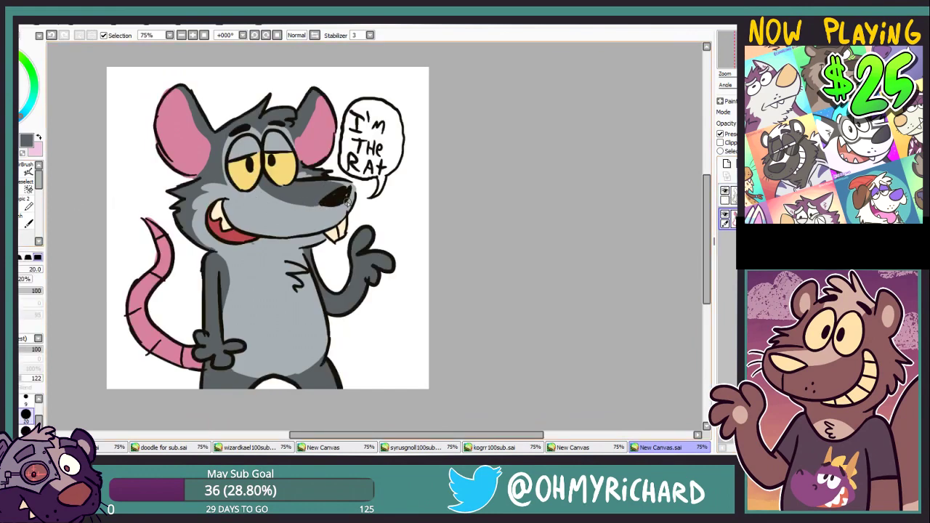
Add a new layer beneath the rat and fill it with dark blue as the background.
{"action": "left_click", "coordinate": [727, 165], "text": "ctrl"}
{"action": "key", "text": "g"}
{"action": "left_click", "coordinate": [20, 86]}
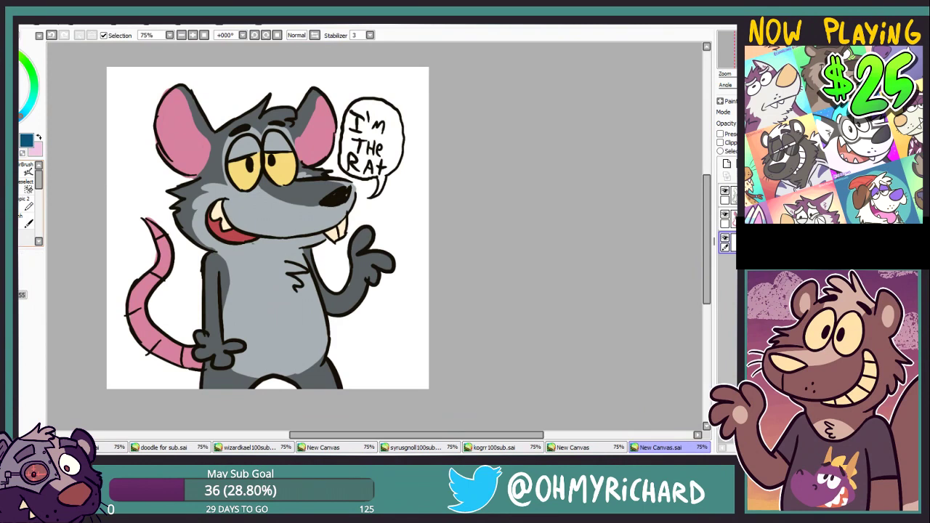
{"action": "left_click", "coordinate": [328, 203]}
Erase the stray colour spilling outside the rat's outlines around the ears and tail on the colour layer.
{"action": "left_click", "coordinate": [729, 219]}
{"action": "key", "text": "e"}
{"action": "mouse_move", "coordinate": [155, 117]}
{"action": "left_mouse_down"}
{"action": "mouse_move", "coordinate": [192, 194]}
{"action": "mouse_move", "coordinate": [191, 178]}
{"action": "mouse_move", "coordinate": [188, 199]}
{"action": "mouse_move", "coordinate": [167, 139]}
{"action": "left_mouse_up"}
{"action": "left_click", "coordinate": [728, 195]}
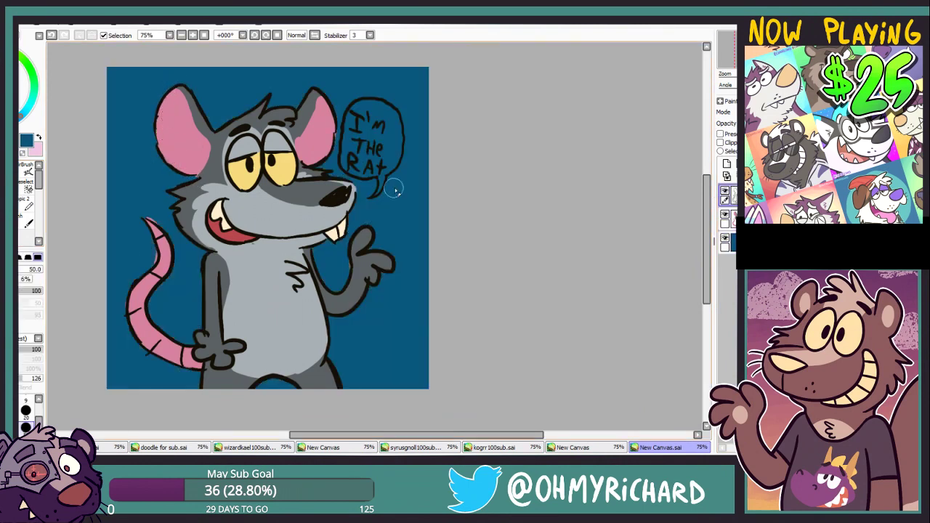
{"action": "left_click", "coordinate": [728, 219]}
{"action": "mouse_move", "coordinate": [151, 218]}
{"action": "left_mouse_down"}
{"action": "mouse_move", "coordinate": [161, 224]}
{"action": "mouse_move", "coordinate": [159, 259]}
{"action": "left_mouse_up"}
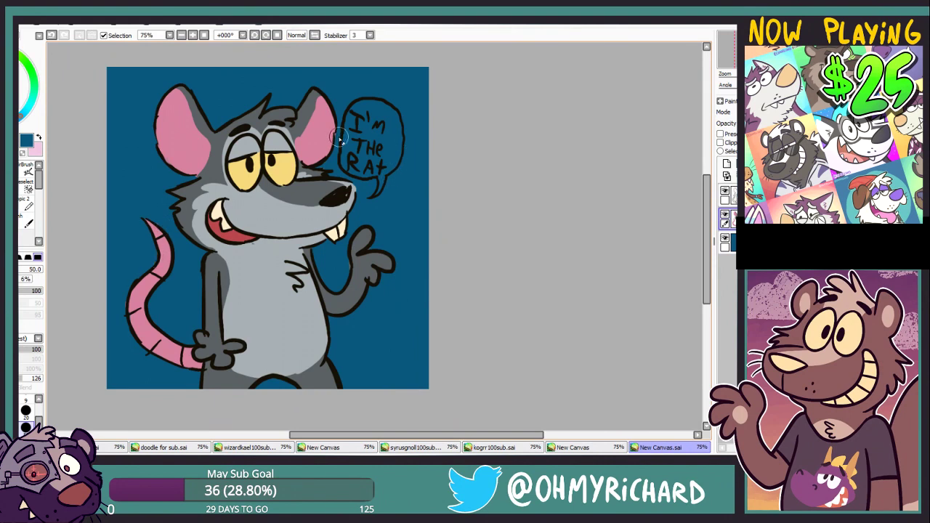
{"action": "left_click_drag", "start_coordinate": [338, 133], "coordinate": [380, 147]}
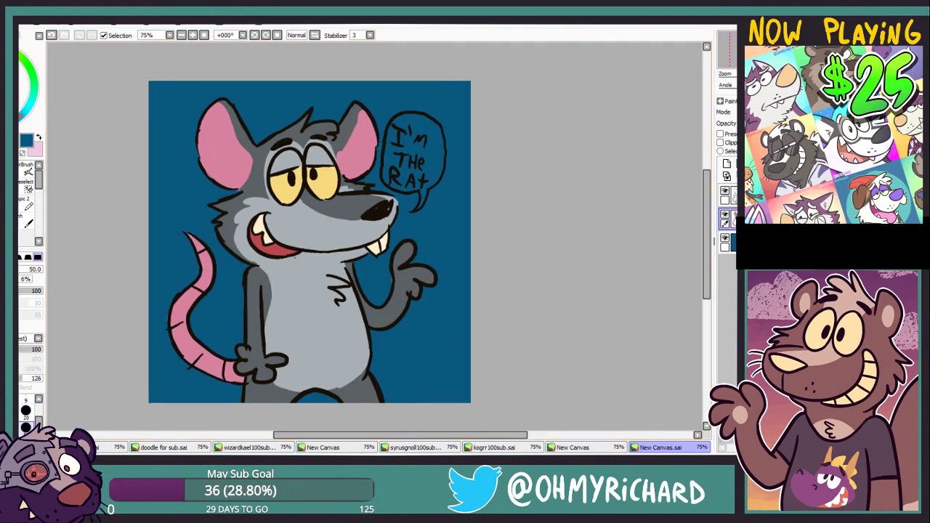
{"action": "left_click_drag", "start_coordinate": [179, 223], "coordinate": [179, 186]}
{"action": "left_click_drag", "start_coordinate": [206, 94], "coordinate": [211, 108]}
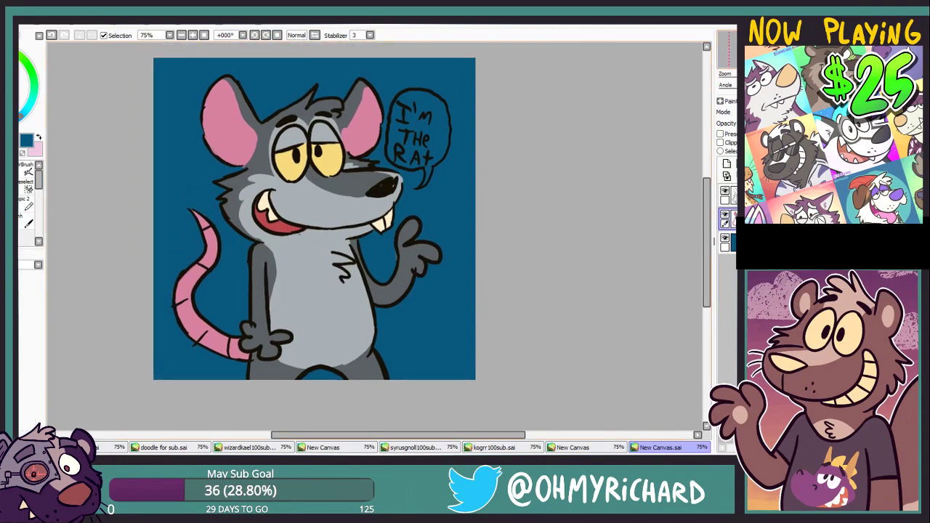
Draw a large teal arc across the background's upper-left corner on the background layer and fill the area inside it.
{"action": "left_click", "coordinate": [27, 111]}
{"action": "mouse_move", "coordinate": [152, 197]}
{"action": "left_mouse_down"}
{"action": "mouse_move", "coordinate": [322, 139]}
{"action": "mouse_move", "coordinate": [318, 58]}
{"action": "left_mouse_up"}
{"action": "key", "text": "ctrl+z"}
{"action": "left_click", "coordinate": [732, 243]}
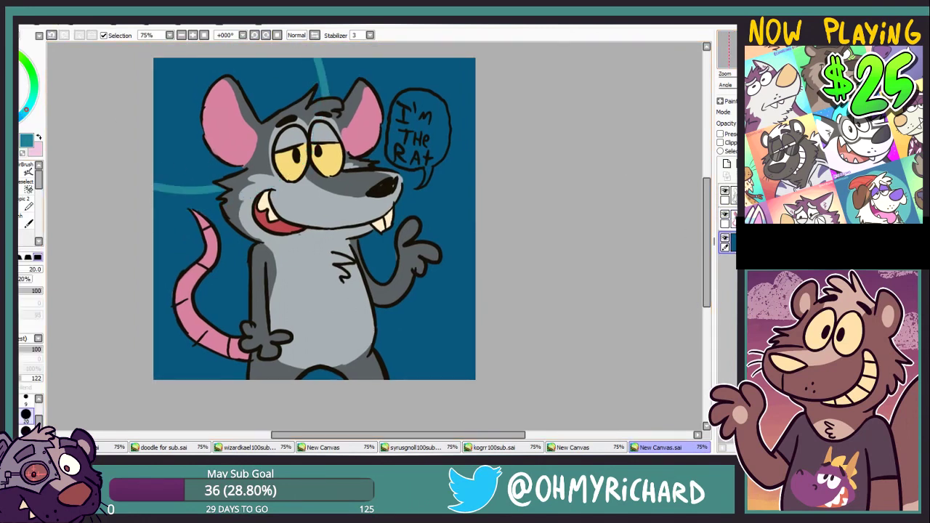
{"action": "key", "text": "g"}
{"action": "left_click", "coordinate": [210, 104]}
Draw a smaller arc inside the teal glow and fill it with a lighter grey-green.
{"action": "key", "text": "n"}
{"action": "left_click_drag", "start_coordinate": [152, 163], "coordinate": [279, 59]}
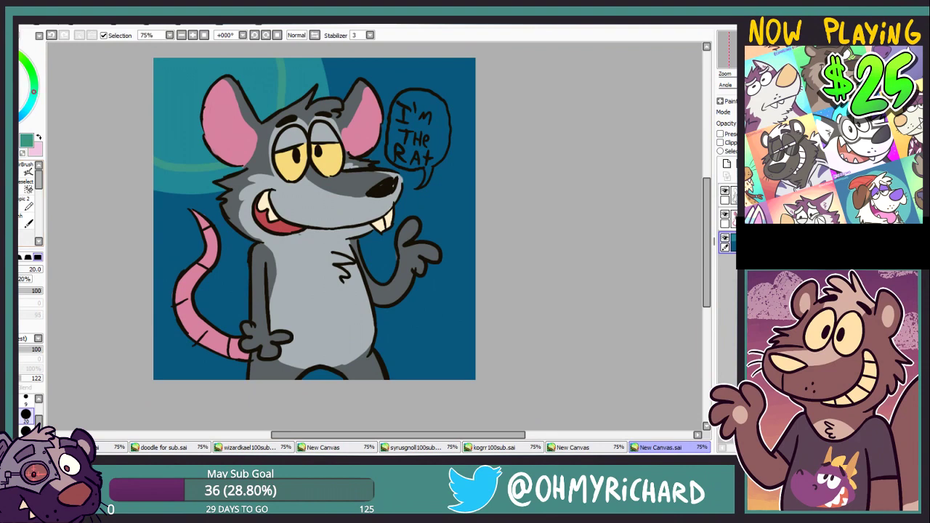
{"action": "left_click", "coordinate": [31, 99]}
{"action": "key", "text": "ctrl+z"}
{"action": "mouse_move", "coordinate": [148, 154]}
{"action": "left_mouse_down"}
{"action": "mouse_move", "coordinate": [272, 78]}
{"action": "mouse_move", "coordinate": [275, 57]}
{"action": "left_mouse_up"}
{"action": "key", "text": "g"}
{"action": "left_click", "coordinate": [198, 117]}
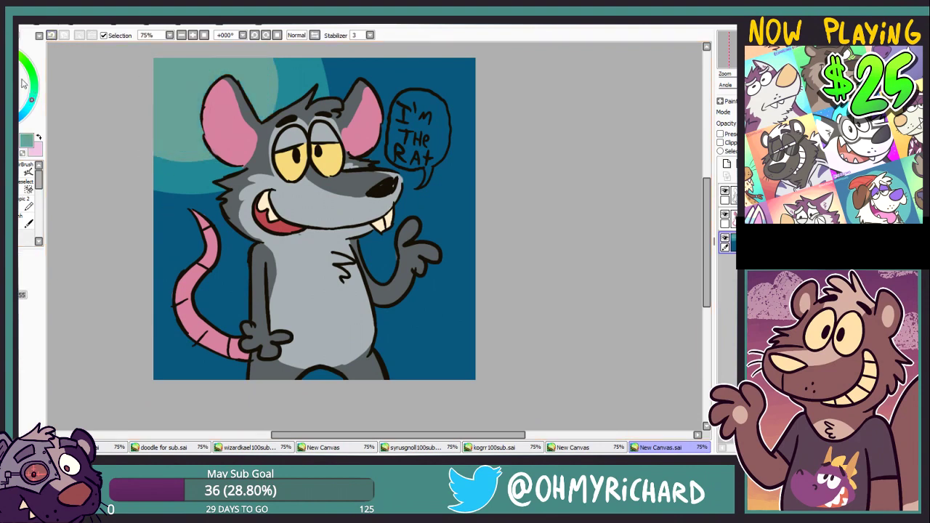
Draw a round pale yellow moon behind the rat's ear at the centre of the glow and fill it.
{"action": "left_click", "coordinate": [10, 55]}
{"action": "key", "text": "n"}
{"action": "mouse_move", "coordinate": [193, 66]}
{"action": "left_mouse_down"}
{"action": "mouse_move", "coordinate": [211, 103]}
{"action": "mouse_move", "coordinate": [192, 63]}
{"action": "mouse_move", "coordinate": [248, 85]}
{"action": "mouse_move", "coordinate": [192, 87]}
{"action": "mouse_move", "coordinate": [244, 69]}
{"action": "left_mouse_up"}
{"action": "key", "text": "ctrl+z"}
{"action": "key", "text": "ctrl+z"}
{"action": "mouse_move", "coordinate": [172, 87]}
{"action": "left_mouse_down"}
{"action": "mouse_move", "coordinate": [203, 65]}
{"action": "mouse_move", "coordinate": [253, 76]}
{"action": "left_mouse_up"}
{"action": "key", "text": "ctrl+z"}
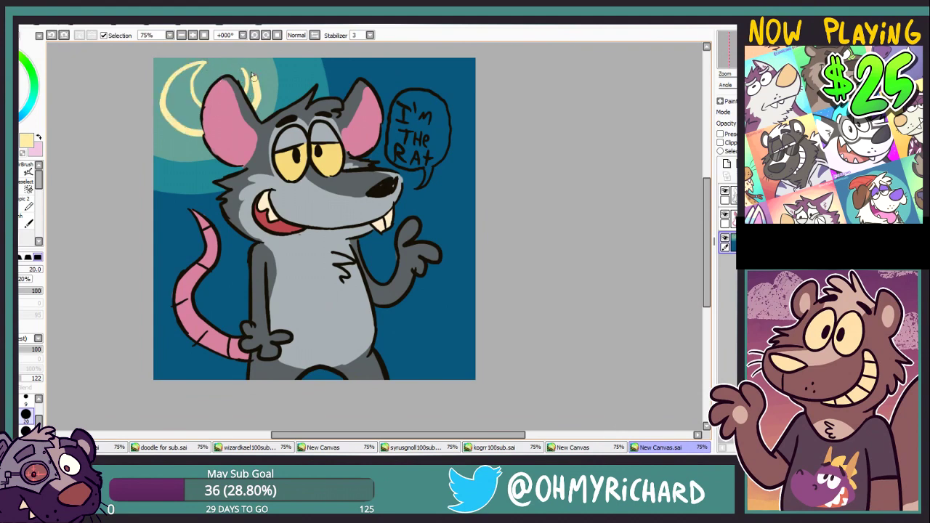
{"action": "key", "text": "ctrl+z"}
{"action": "key", "text": "ctrl+z"}
{"action": "mouse_move", "coordinate": [194, 64]}
{"action": "left_mouse_down"}
{"action": "mouse_move", "coordinate": [165, 93]}
{"action": "mouse_move", "coordinate": [190, 64]}
{"action": "left_mouse_up"}
{"action": "key", "text": "ctrl+z"}
{"action": "mouse_move", "coordinate": [186, 64]}
{"action": "left_mouse_down"}
{"action": "mouse_move", "coordinate": [181, 130]}
{"action": "mouse_move", "coordinate": [187, 64]}
{"action": "left_mouse_up"}
{"action": "left_click", "coordinate": [10, 191]}
{"action": "left_click", "coordinate": [190, 105]}
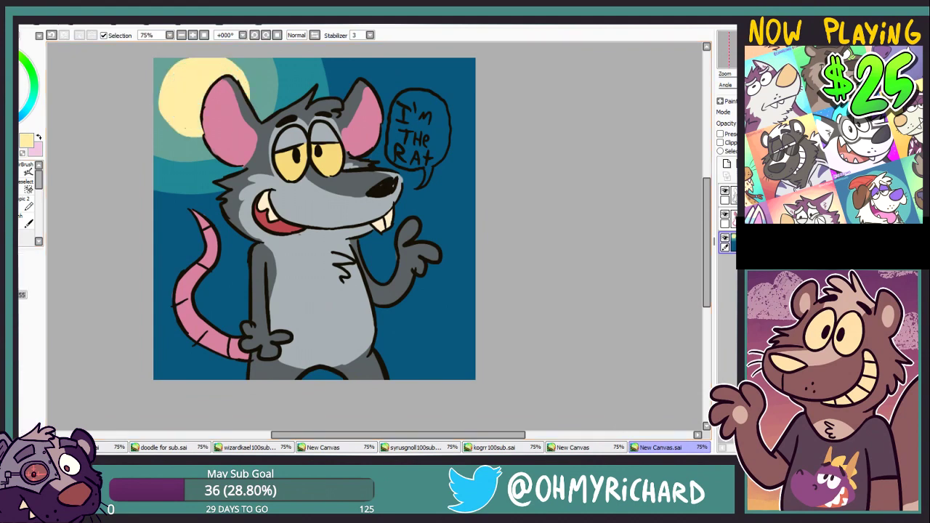
Sketch small craters on the moon in a darker tan colour.
{"action": "left_click", "coordinate": [11, 67]}
{"action": "key", "text": "n"}
{"action": "mouse_move", "coordinate": [168, 117]}
{"action": "left_mouse_down"}
{"action": "mouse_move", "coordinate": [184, 115]}
{"action": "mouse_move", "coordinate": [169, 120]}
{"action": "left_mouse_up"}
{"action": "left_click_drag", "start_coordinate": [174, 85], "coordinate": [191, 67]}
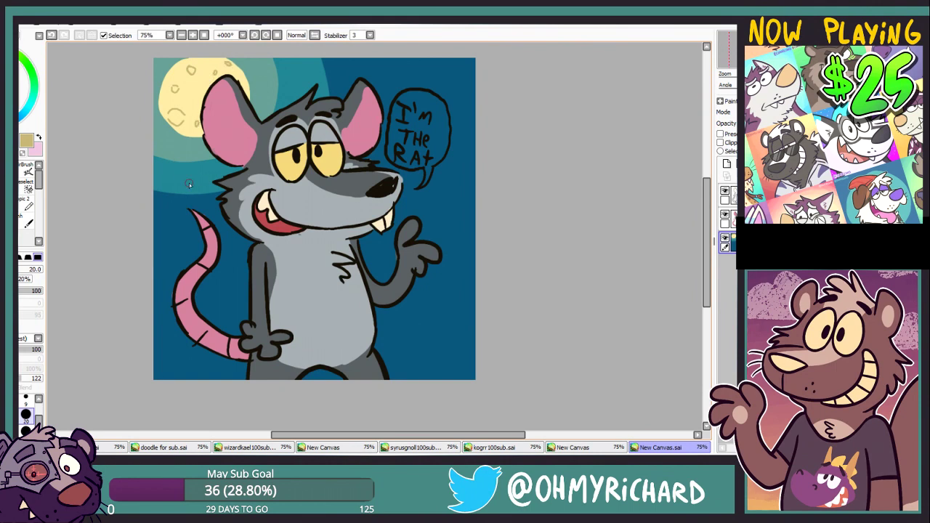
Paint small cream stars across the night sky around the rat and the speech bubble.
{"action": "left_click", "coordinate": [10, 190]}
{"action": "left_click", "coordinate": [10, 66]}
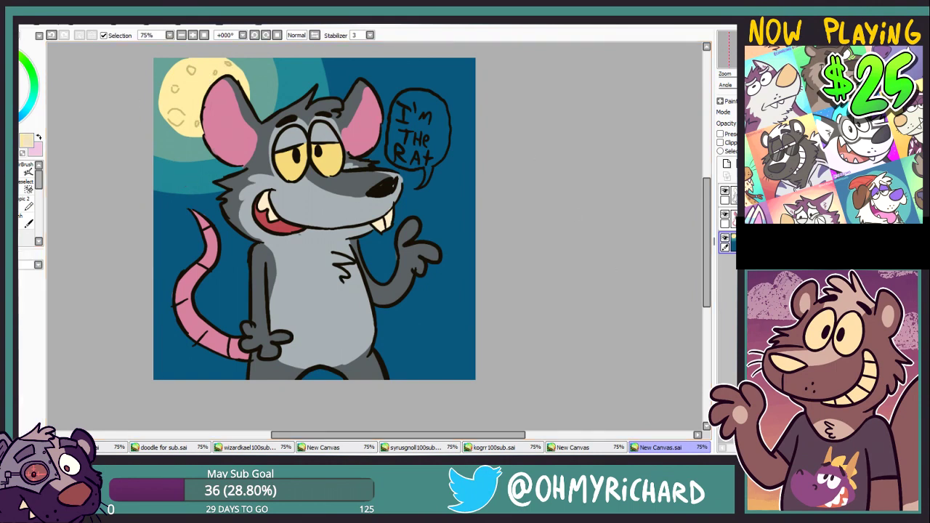
{"action": "key", "text": "n"}
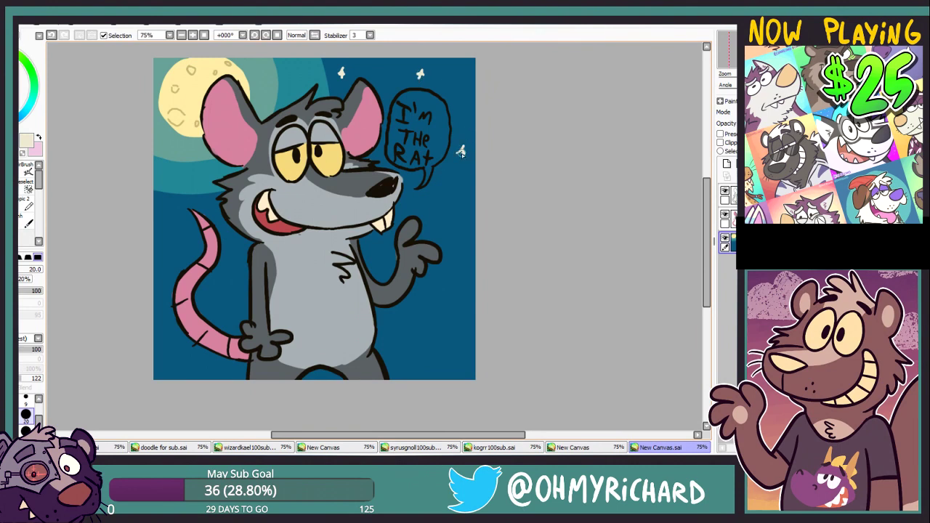
{"action": "left_click_drag", "start_coordinate": [462, 153], "coordinate": [458, 155]}
{"action": "left_click_drag", "start_coordinate": [166, 222], "coordinate": [167, 236]}
{"action": "left_click_drag", "start_coordinate": [220, 288], "coordinate": [216, 300]}
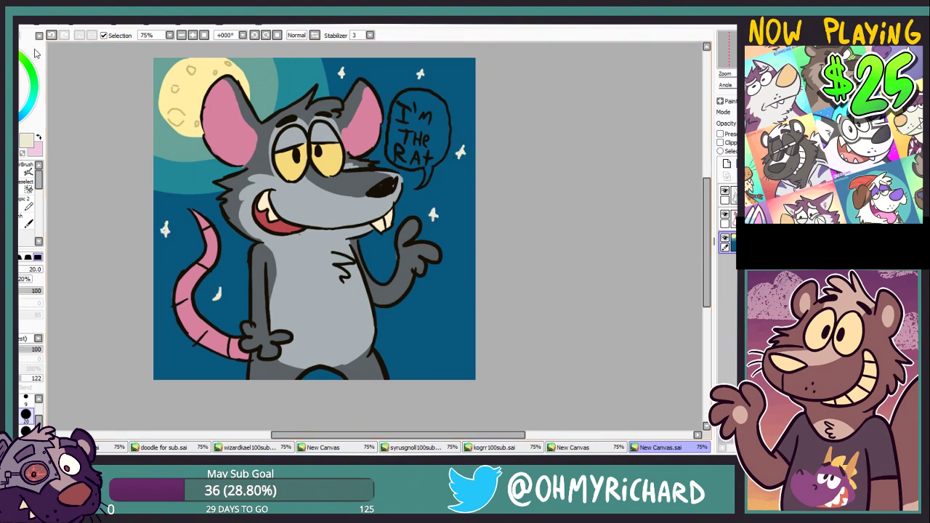
{"action": "key", "text": "ctrl+z"}
{"action": "left_click_drag", "start_coordinate": [209, 190], "coordinate": [211, 204]}
{"action": "left_click_drag", "start_coordinate": [160, 151], "coordinate": [160, 154]}
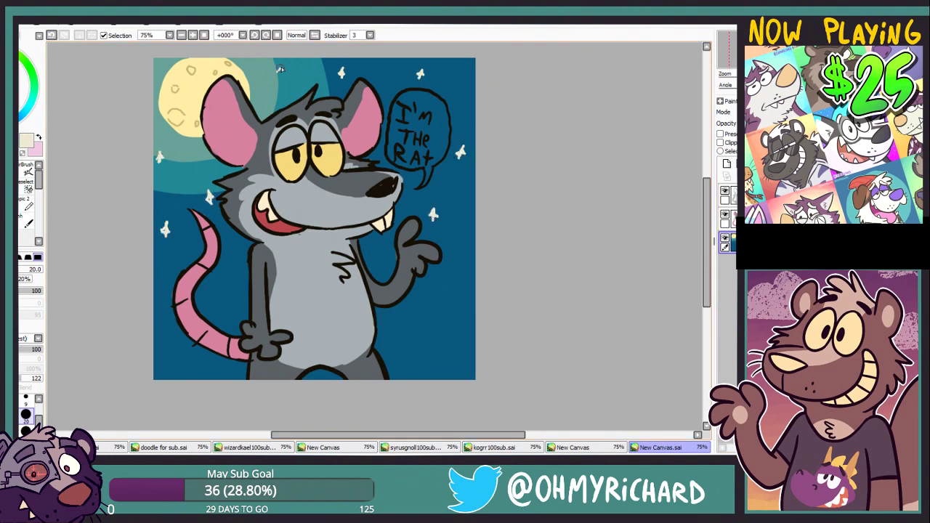
Draw a dark green hill line across the lower part of the background layer and fill the ground below it.
{"action": "left_click", "coordinate": [181, 149], "text": "alt"}
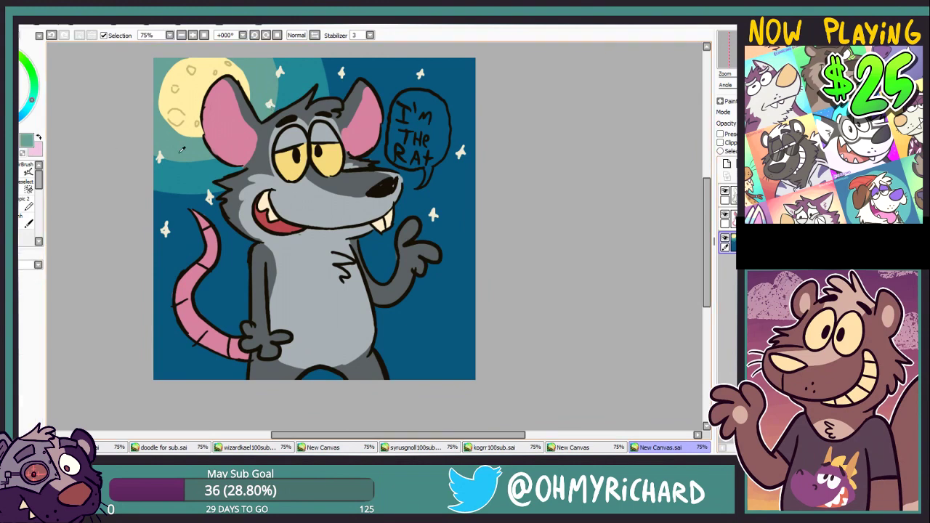
{"action": "key", "text": "n"}
{"action": "left_click_drag", "start_coordinate": [153, 290], "coordinate": [476, 256]}
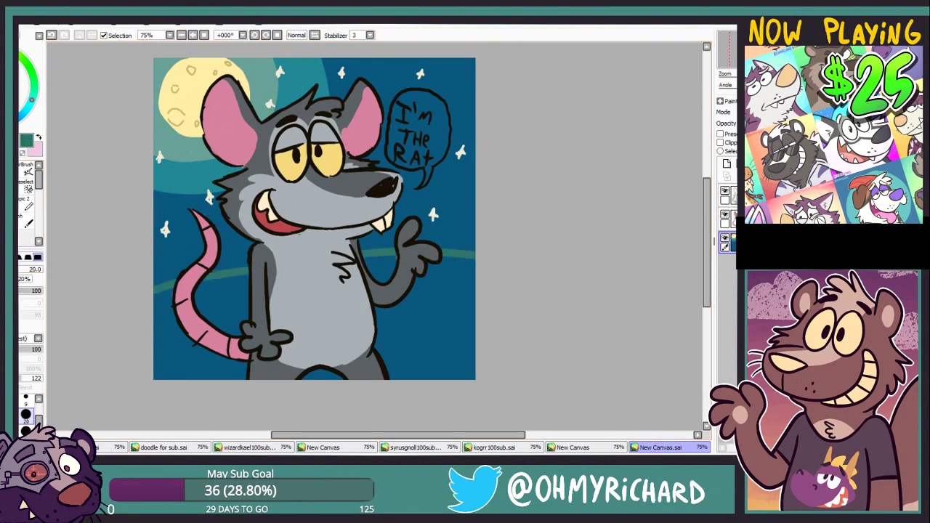
{"action": "key", "text": "g"}
{"action": "left_click", "coordinate": [182, 334]}
{"action": "key", "text": "ctrl+z"}
{"action": "key", "text": "ctrl+z"}
{"action": "key", "text": "n"}
{"action": "left_click_drag", "start_coordinate": [153, 294], "coordinate": [477, 285]}
{"action": "left_click", "coordinate": [52, 35]}
{"action": "key", "text": "g"}
{"action": "left_click", "coordinate": [436, 328]}
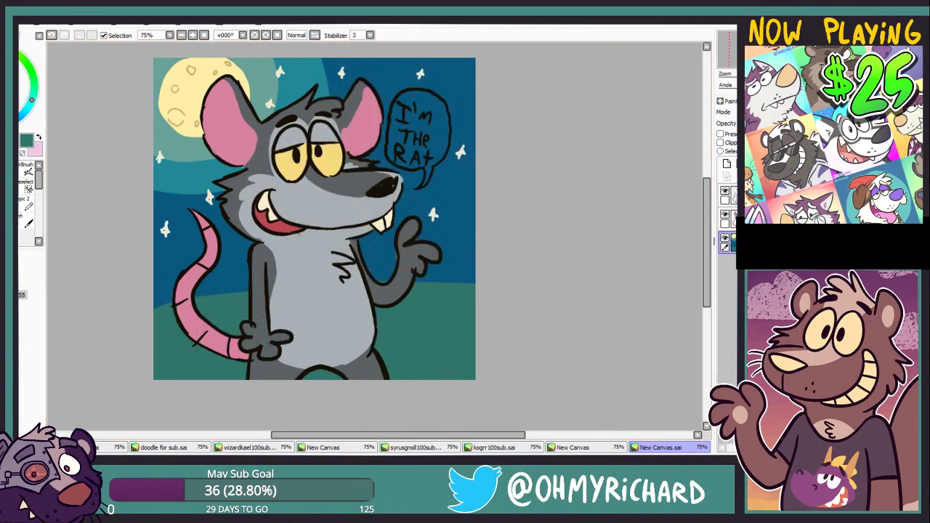
Fill the green hill on the background layer with the sampled sky blue.
{"action": "mouse_move", "coordinate": [404, 327]}
{"action": "left_mouse_down"}
{"action": "mouse_move", "coordinate": [447, 323]}
{"action": "mouse_move", "coordinate": [432, 341]}
{"action": "left_mouse_up"}
{"action": "key", "text": "n"}
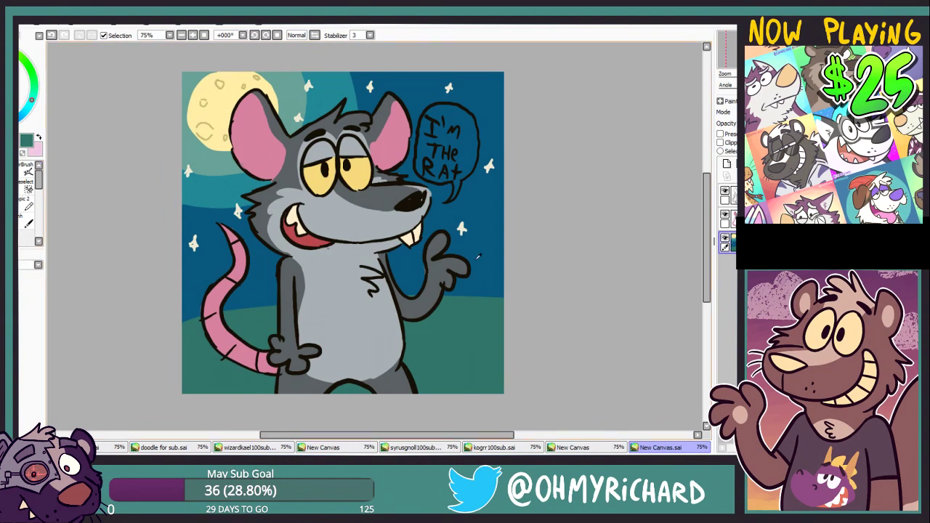
{"action": "right_click", "coordinate": [478, 258]}
{"action": "left_click", "coordinate": [477, 258]}
{"action": "key", "text": "ctrl+d"}
{"action": "key", "text": "x"}
{"action": "right_click", "coordinate": [198, 336]}
{"action": "key", "text": "ctrl+z"}
Add a new layer above the sky, draw a lower green hill line across it and fill the ground.
{"action": "left_click", "coordinate": [727, 164]}
{"action": "key", "text": "n"}
{"action": "left_click_drag", "start_coordinate": [152, 332], "coordinate": [514, 283]}
{"action": "key", "text": "ctrl+z"}
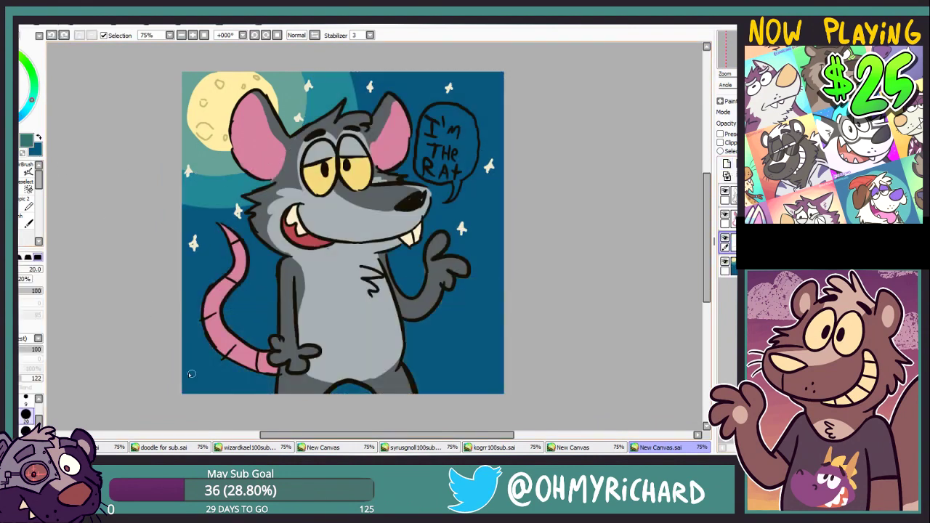
{"action": "key", "text": "ctrl+z"}
{"action": "mouse_move", "coordinate": [174, 361]}
{"action": "left_mouse_down"}
{"action": "mouse_move", "coordinate": [513, 342]}
{"action": "mouse_move", "coordinate": [512, 324]}
{"action": "left_mouse_up"}
{"action": "key", "text": "g"}
{"action": "left_click", "coordinate": [465, 358]}
Draw a wide darker blue arc across the sky on the background layer and fill the outer sky and the stars there.
{"action": "left_click", "coordinate": [730, 266]}
{"action": "right_click", "coordinate": [469, 279]}
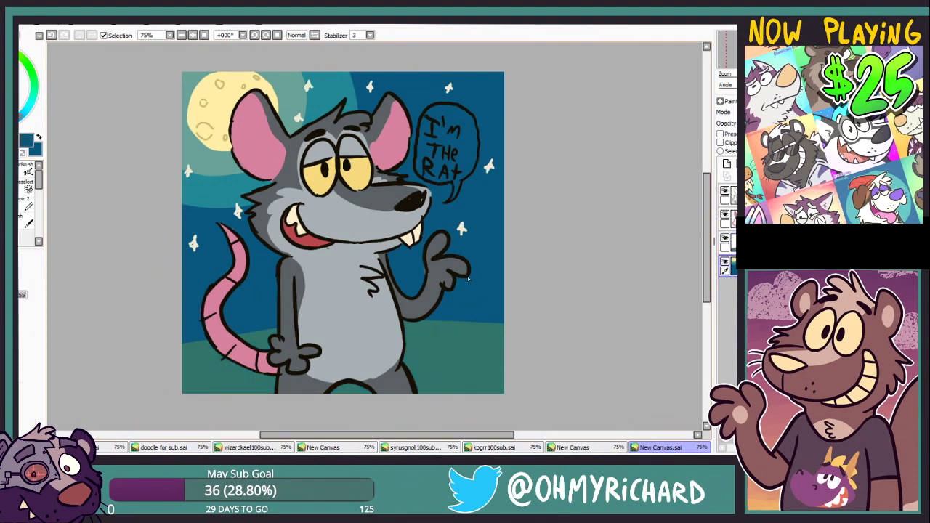
{"action": "key", "text": "n"}
{"action": "mouse_move", "coordinate": [467, 70]}
{"action": "left_mouse_down"}
{"action": "mouse_move", "coordinate": [487, 104]}
{"action": "mouse_move", "coordinate": [86, 249]}
{"action": "left_mouse_up"}
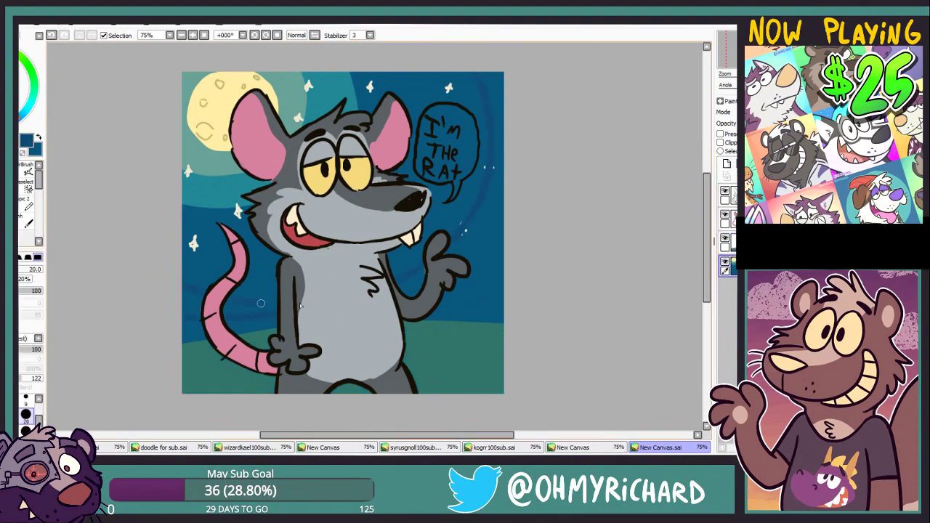
{"action": "key", "text": "g"}
{"action": "left_click", "coordinate": [486, 255]}
{"action": "left_click", "coordinate": [495, 168]}
{"action": "left_click", "coordinate": [465, 232]}
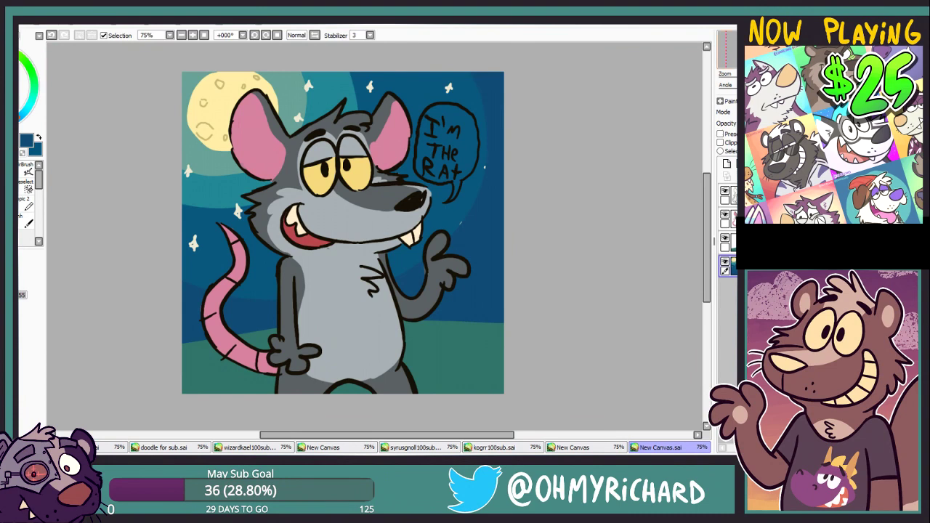
Paint the inside of the "I'm the rat" speech bubble white on the rat's colour layer, using brush size 30.
{"action": "left_click_drag", "start_coordinate": [465, 232], "coordinate": [479, 246]}
{"action": "left_click", "coordinate": [738, 15]}
{"action": "left_click", "coordinate": [649, 15]}
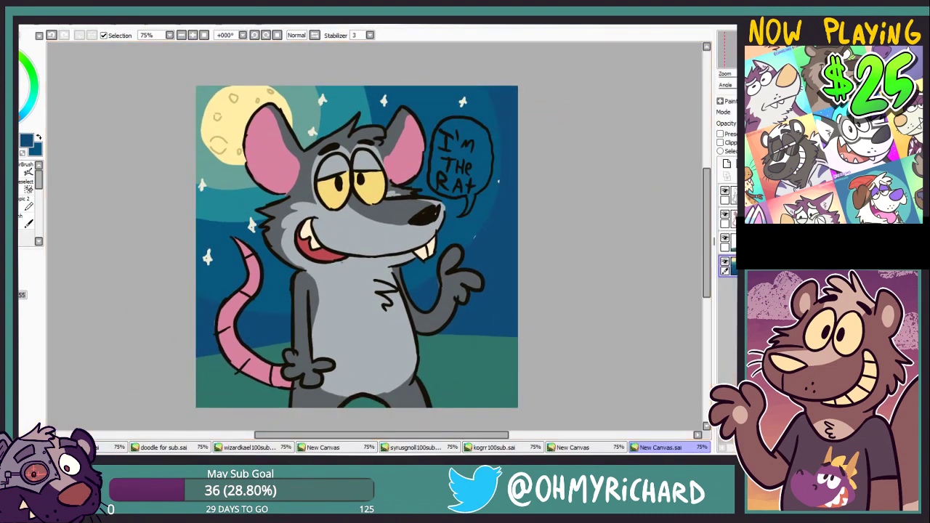
{"action": "left_click", "coordinate": [734, 243]}
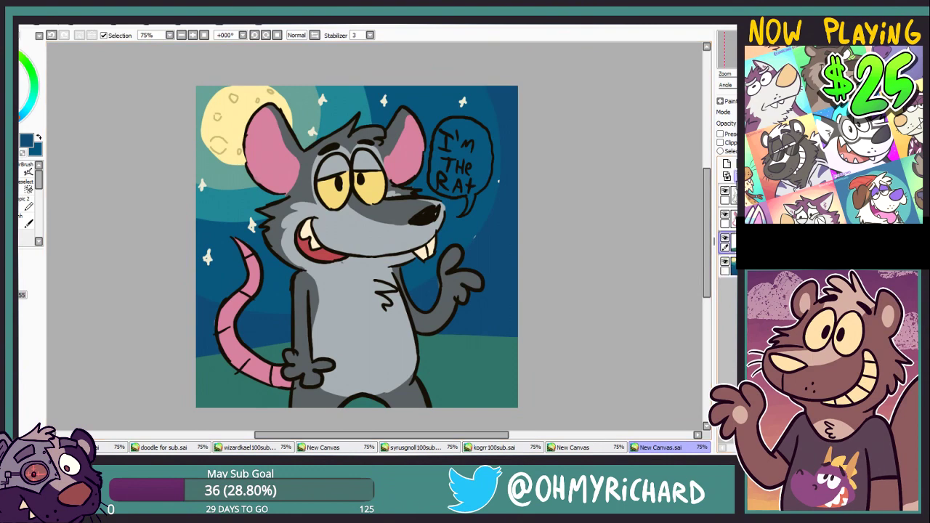
{"action": "left_click", "coordinate": [734, 219]}
{"action": "left_click", "coordinate": [6, 68]}
{"action": "key", "text": "n"}
{"action": "key", "text": "]"}
{"action": "key", "text": "]"}
{"action": "mouse_move", "coordinate": [460, 131]}
{"action": "left_mouse_down"}
{"action": "mouse_move", "coordinate": [442, 143]}
{"action": "mouse_move", "coordinate": [437, 175]}
{"action": "mouse_move", "coordinate": [471, 187]}
{"action": "mouse_move", "coordinate": [469, 211]}
{"action": "mouse_move", "coordinate": [487, 149]}
{"action": "mouse_move", "coordinate": [453, 125]}
{"action": "mouse_move", "coordinate": [459, 156]}
{"action": "left_mouse_up"}
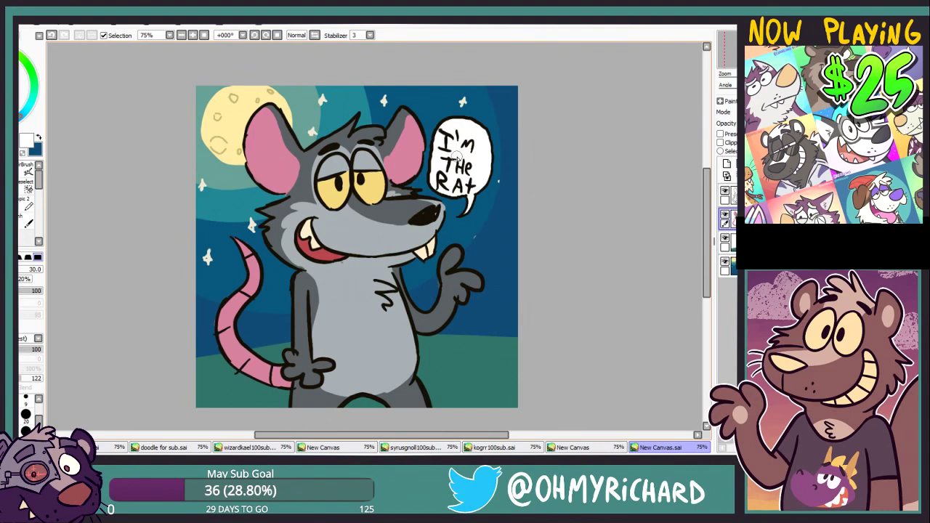
Paint more stars around the rat on the background layer in the cream colour sampled from an existing star.
{"action": "left_click", "coordinate": [728, 266]}
{"action": "key", "text": "x"}
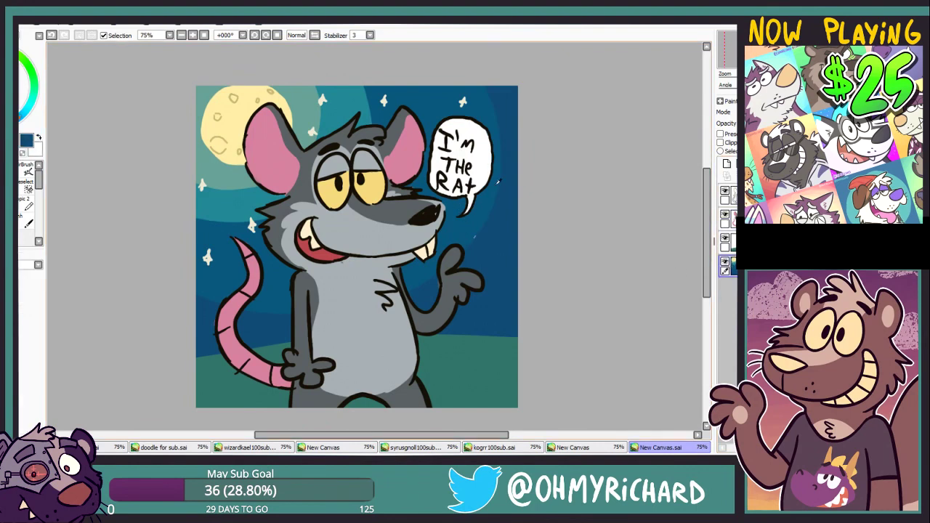
{"action": "left_click", "coordinate": [208, 255], "text": "alt"}
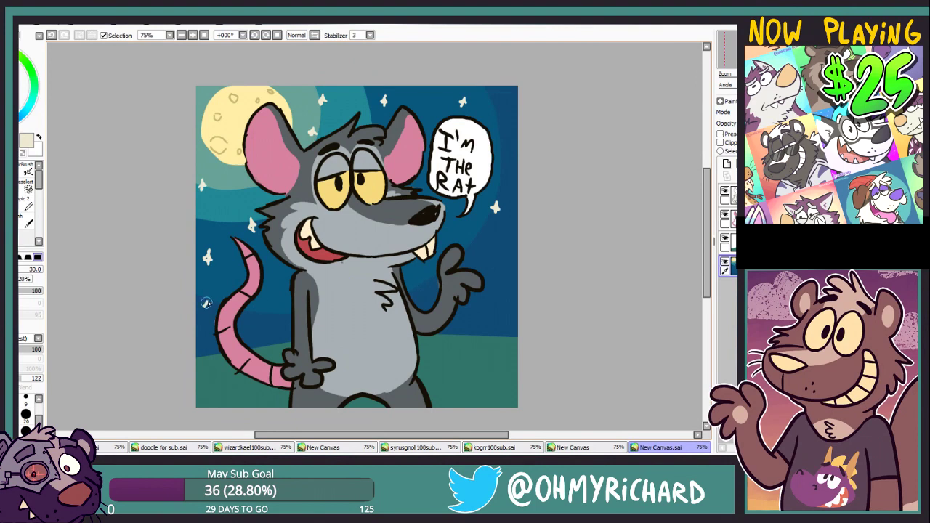
{"action": "left_click_drag", "start_coordinate": [207, 301], "coordinate": [207, 309]}
{"action": "left_click_drag", "start_coordinate": [500, 302], "coordinate": [498, 311]}
{"action": "left_click_drag", "start_coordinate": [471, 239], "coordinate": [472, 246]}
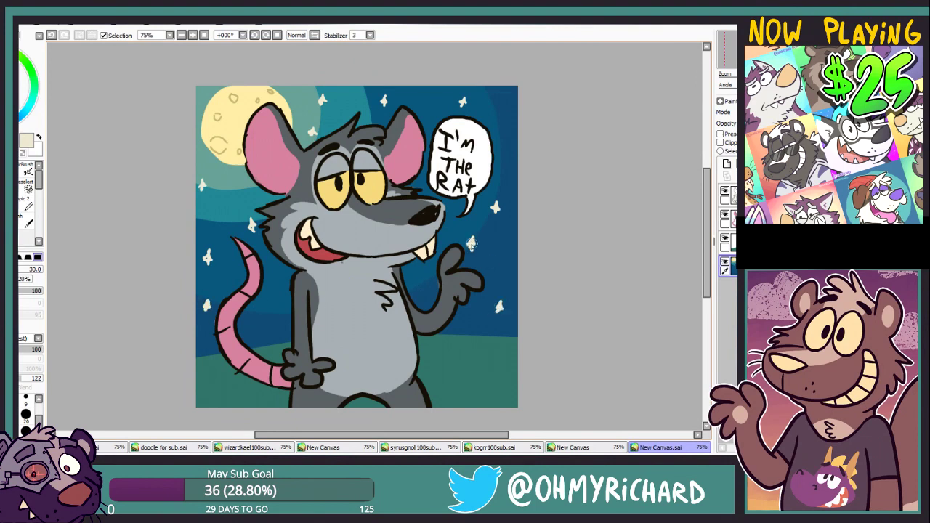
{"action": "left_click", "coordinate": [506, 102]}
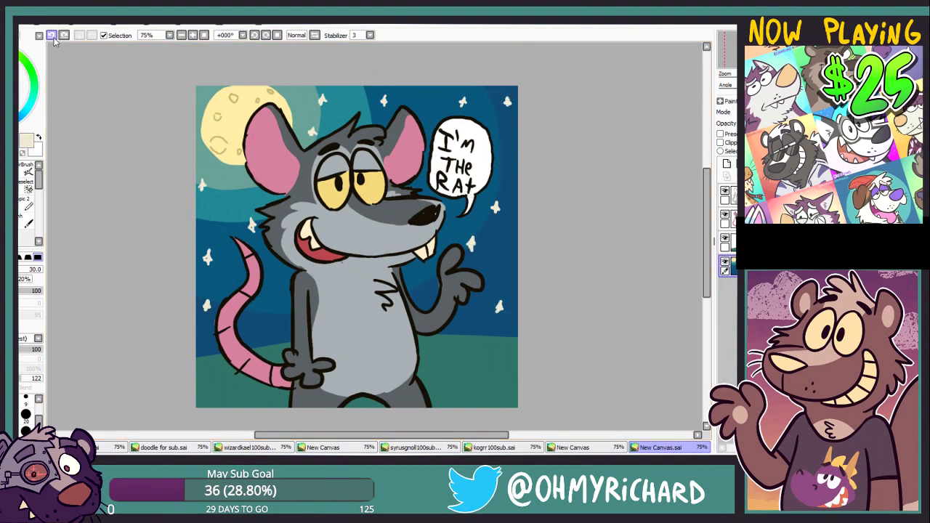
{"action": "left_click", "coordinate": [273, 318]}
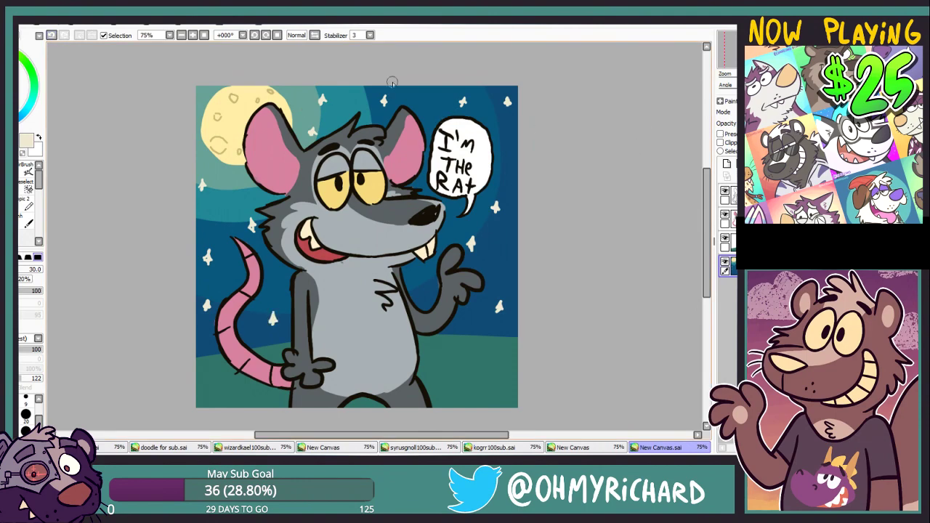
Copy the signature from the deer drawing into the rat drawing's lower-left corner and save the rat drawing as lucien100sub.sai.
{"action": "left_click", "coordinate": [579, 448]}
{"action": "left_click", "coordinate": [503, 448]}
{"action": "left_click", "coordinate": [729, 243]}
{"action": "key", "text": "ctrl+a"}
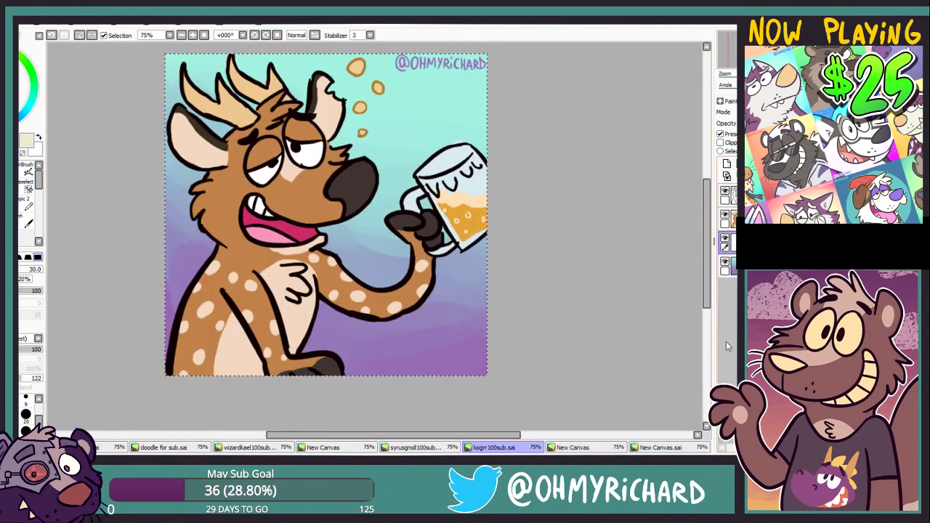
{"action": "key", "text": "ctrl+c"}
{"action": "left_click", "coordinate": [667, 448]}
{"action": "key", "text": "ctrl+v"}
{"action": "left_click_drag", "start_coordinate": [483, 224], "coordinate": [465, 187]}
{"action": "mouse_move", "coordinate": [451, 63]}
{"action": "left_mouse_down"}
{"action": "mouse_move", "coordinate": [478, 280]}
{"action": "mouse_move", "coordinate": [436, 324]}
{"action": "mouse_move", "coordinate": [458, 368]}
{"action": "mouse_move", "coordinate": [241, 373]}
{"action": "mouse_move", "coordinate": [256, 366]}
{"action": "mouse_move", "coordinate": [240, 376]}
{"action": "left_mouse_up"}
{"action": "key", "text": "b"}
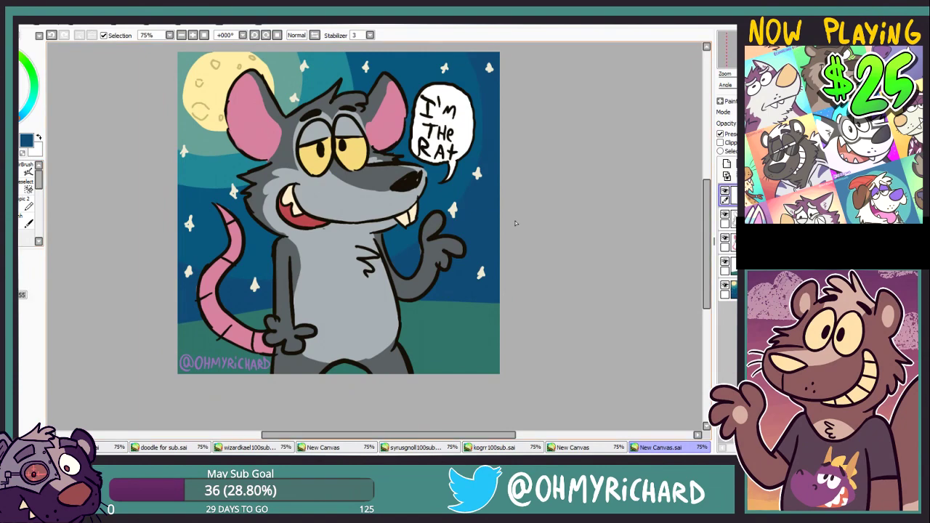
{"action": "key", "text": "ctrl+f"}
{"action": "key", "text": "ctrl+shift+s"}
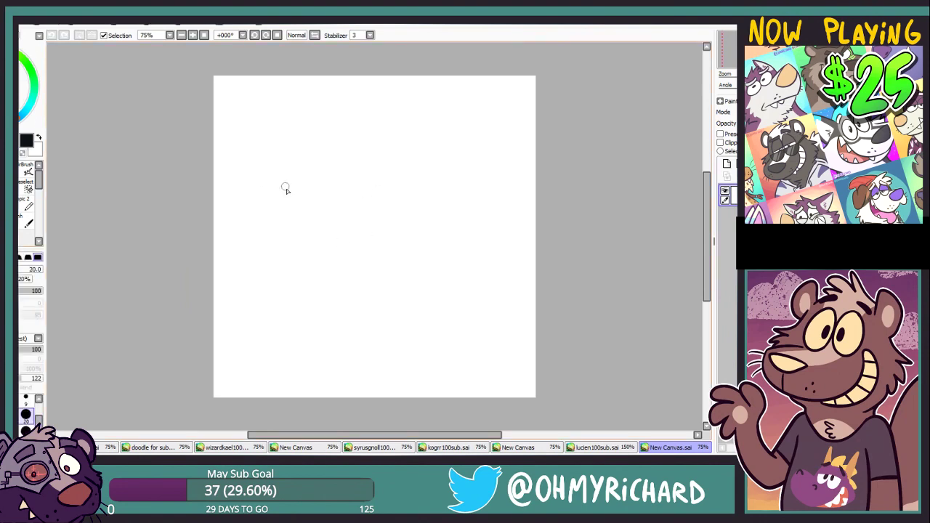
Draw two half-closed eyes with pupils glancing sideways near the middle of the blank canvas, using brush size 20.
{"action": "key", "text": "ctrl+z"}
{"action": "left_click_drag", "start_coordinate": [376, 198], "coordinate": [447, 201]}
{"action": "left_click_drag", "start_coordinate": [336, 188], "coordinate": [383, 193]}
{"action": "left_click_drag", "start_coordinate": [371, 192], "coordinate": [374, 195]}
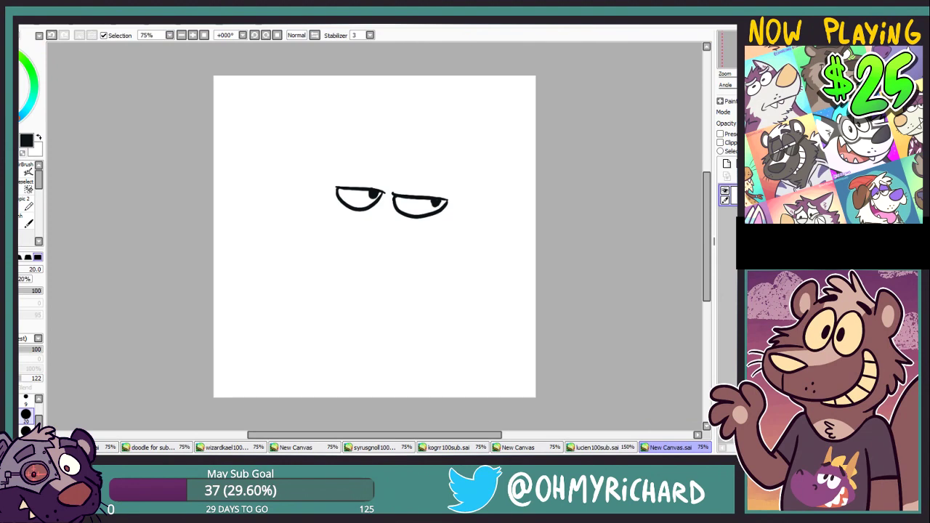
Draw a rounded muzzle below the eyes with a nose, a smirking mouth, a small fang and whisker dots.
{"action": "mouse_move", "coordinate": [317, 229]}
{"action": "left_mouse_down"}
{"action": "mouse_move", "coordinate": [365, 245]}
{"action": "mouse_move", "coordinate": [315, 230]}
{"action": "mouse_move", "coordinate": [304, 215]}
{"action": "mouse_move", "coordinate": [352, 246]}
{"action": "mouse_move", "coordinate": [318, 258]}
{"action": "mouse_move", "coordinate": [290, 221]}
{"action": "mouse_move", "coordinate": [295, 275]}
{"action": "left_mouse_up"}
{"action": "key", "text": "ctrl+z"}
{"action": "key", "text": "ctrl+z"}
{"action": "key", "text": "ctrl+z"}
{"action": "key", "text": "ctrl+z"}
{"action": "mouse_move", "coordinate": [355, 290]}
{"action": "left_mouse_down"}
{"action": "mouse_move", "coordinate": [424, 250]}
{"action": "mouse_move", "coordinate": [395, 285]}
{"action": "left_mouse_up"}
{"action": "left_click_drag", "start_coordinate": [294, 273], "coordinate": [352, 291]}
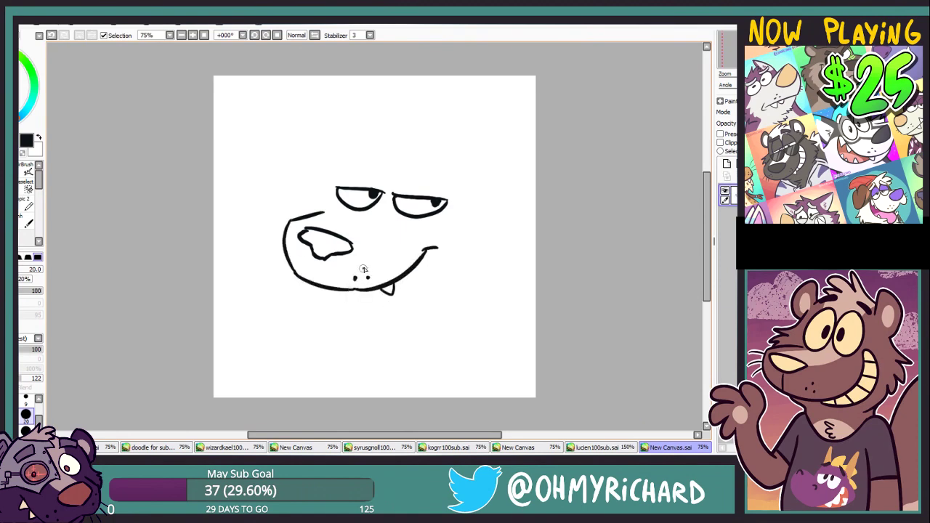
Draw a jagged tuft of hair on the forehead above the two eyes.
{"action": "left_click_drag", "start_coordinate": [367, 151], "coordinate": [435, 170]}
{"action": "key", "text": "ctrl+z"}
{"action": "mouse_move", "coordinate": [370, 149]}
{"action": "left_mouse_down"}
{"action": "mouse_move", "coordinate": [417, 162]}
{"action": "mouse_move", "coordinate": [399, 178]}
{"action": "left_mouse_up"}
{"action": "key", "text": "ctrl+z"}
{"action": "key", "text": "ctrl+z"}
{"action": "key", "text": "ctrl+z"}
{"action": "left_click_drag", "start_coordinate": [399, 158], "coordinate": [424, 175]}
Draw the top and back outline of the head, the side hair, the furry cheek and both rounded ears.
{"action": "left_click_drag", "start_coordinate": [407, 123], "coordinate": [506, 188]}
{"action": "key", "text": "ctrl+z"}
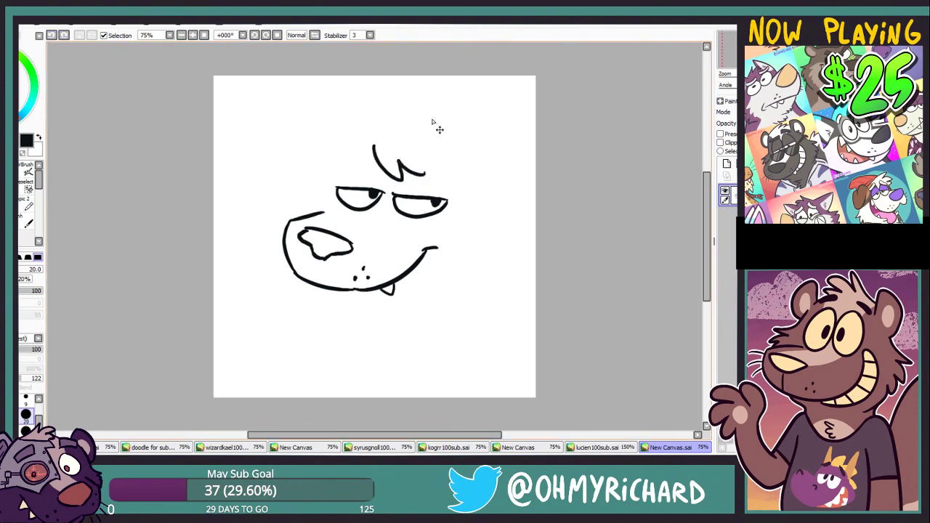
{"action": "left_click_drag", "start_coordinate": [418, 119], "coordinate": [516, 263]}
{"action": "left_click_drag", "start_coordinate": [513, 271], "coordinate": [490, 304]}
{"action": "mouse_move", "coordinate": [459, 220]}
{"action": "left_mouse_down"}
{"action": "mouse_move", "coordinate": [435, 288]}
{"action": "mouse_move", "coordinate": [470, 274]}
{"action": "mouse_move", "coordinate": [422, 298]}
{"action": "left_mouse_up"}
{"action": "key", "text": "ctrl+z"}
{"action": "mouse_move", "coordinate": [448, 173]}
{"action": "left_mouse_down"}
{"action": "mouse_move", "coordinate": [464, 215]}
{"action": "mouse_move", "coordinate": [475, 216]}
{"action": "left_mouse_up"}
{"action": "left_click_drag", "start_coordinate": [426, 173], "coordinate": [451, 190]}
{"action": "left_click_drag", "start_coordinate": [475, 154], "coordinate": [497, 177]}
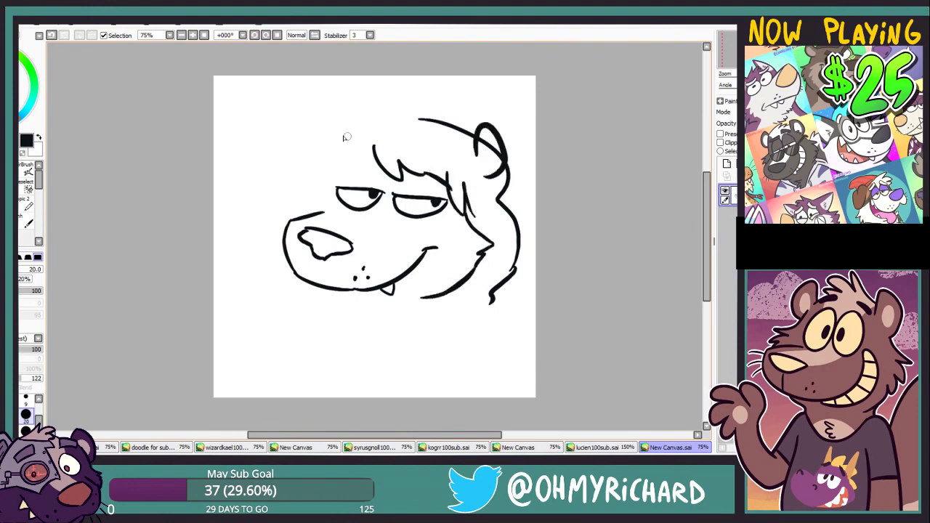
{"action": "left_click_drag", "start_coordinate": [419, 120], "coordinate": [356, 134]}
{"action": "mouse_move", "coordinate": [376, 125]}
{"action": "left_mouse_down"}
{"action": "mouse_move", "coordinate": [354, 103]}
{"action": "mouse_move", "coordinate": [344, 140]}
{"action": "left_mouse_up"}
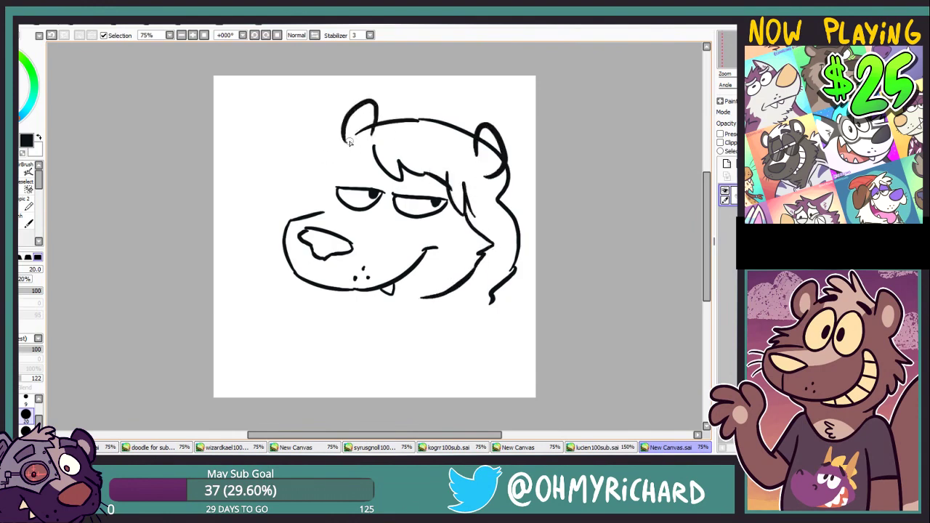
Erase the head outline where it crosses the inside of both ears, using eraser size 50.
{"action": "left_click", "coordinate": [22, 188]}
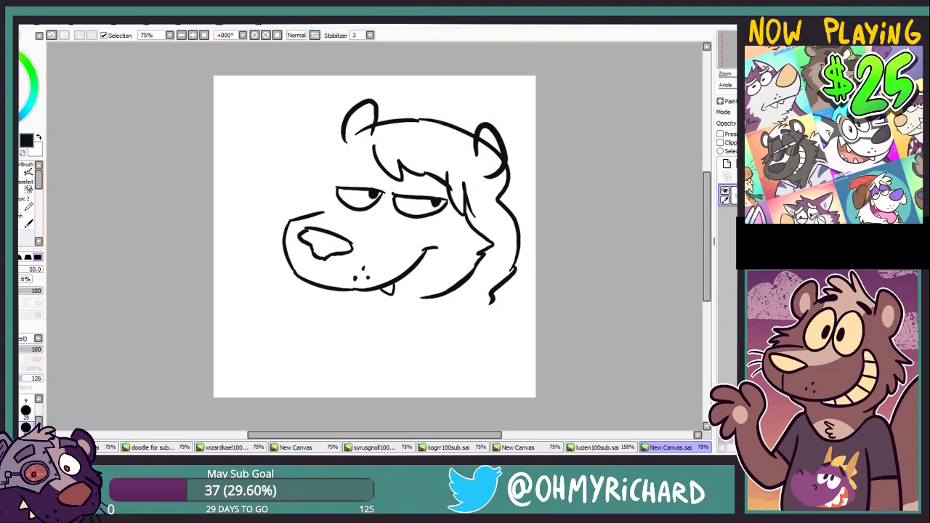
{"action": "left_click_drag", "start_coordinate": [369, 126], "coordinate": [365, 131]}
{"action": "mouse_move", "coordinate": [491, 141]}
{"action": "left_mouse_down"}
{"action": "mouse_move", "coordinate": [497, 156]}
{"action": "mouse_move", "coordinate": [487, 144]}
{"action": "left_mouse_up"}
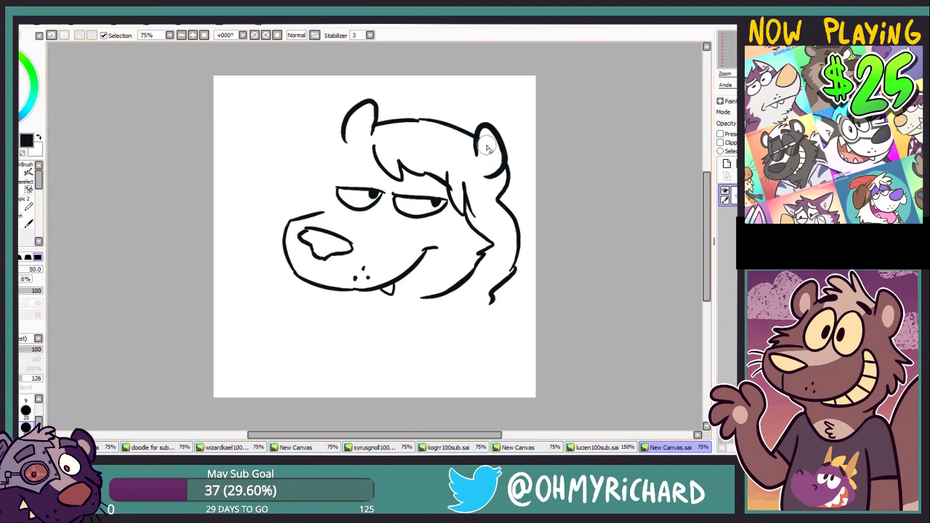
Shift the head sketch slightly up and to the right, and draw a curved chin line under the muzzle.
{"action": "left_click", "coordinate": [26, 416]}
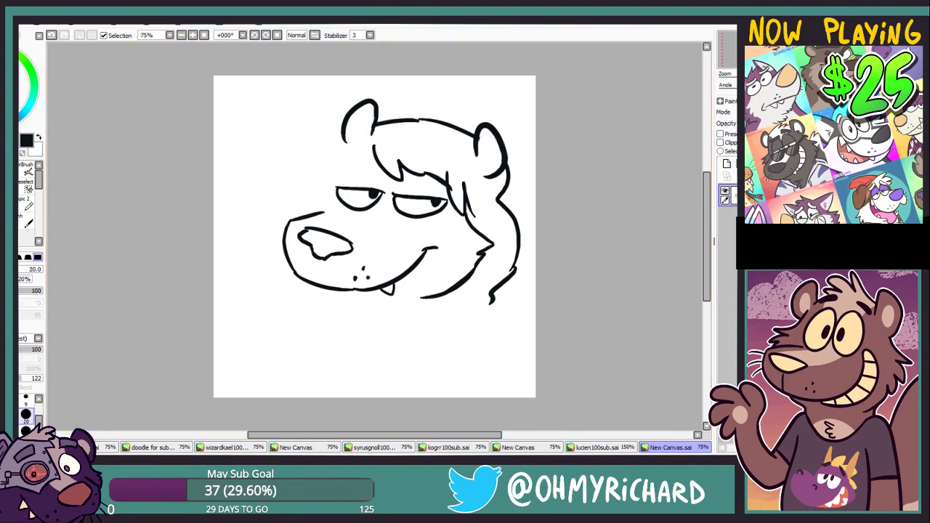
{"action": "left_click_drag", "start_coordinate": [445, 240], "coordinate": [454, 226]}
{"action": "mouse_move", "coordinate": [336, 280]}
{"action": "left_mouse_down"}
{"action": "mouse_move", "coordinate": [413, 293]}
{"action": "mouse_move", "coordinate": [364, 294]}
{"action": "mouse_move", "coordinate": [428, 287]}
{"action": "left_mouse_up"}
{"action": "key", "text": "ctrl+z"}
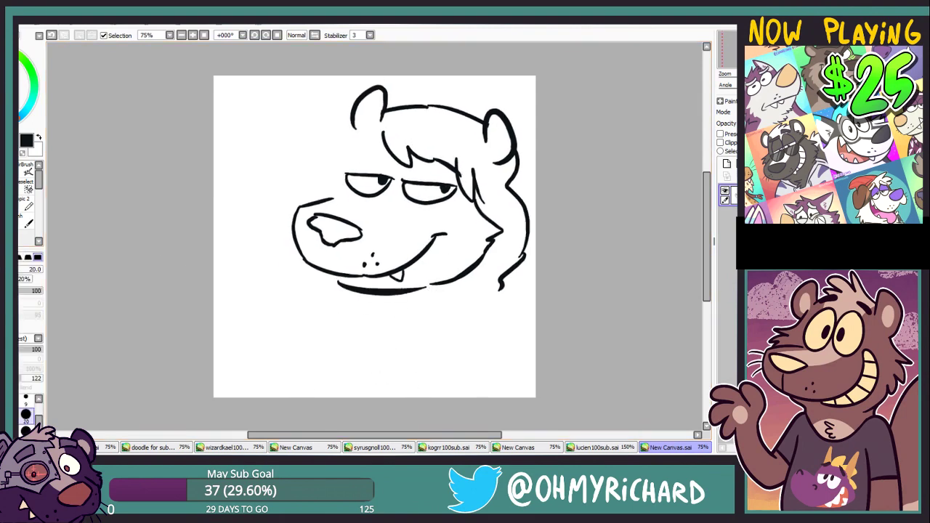
Select the back-of-head line with the lasso, rotate it slightly and move it outward to the canvas edge.
{"action": "left_click", "coordinate": [26, 202]}
{"action": "mouse_move", "coordinate": [519, 150]}
{"action": "left_mouse_down"}
{"action": "mouse_move", "coordinate": [501, 198]}
{"action": "mouse_move", "coordinate": [518, 152]}
{"action": "left_mouse_up"}
{"action": "key", "text": "ctrl+t"}
{"action": "left_click_drag", "start_coordinate": [605, 297], "coordinate": [613, 285]}
{"action": "left_click_drag", "start_coordinate": [513, 220], "coordinate": [520, 216]}
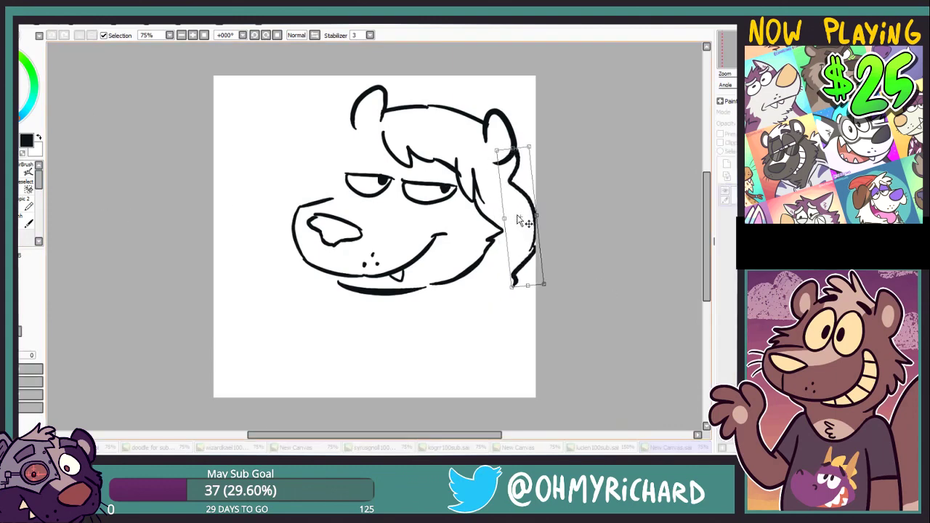
{"action": "key", "text": "Return"}
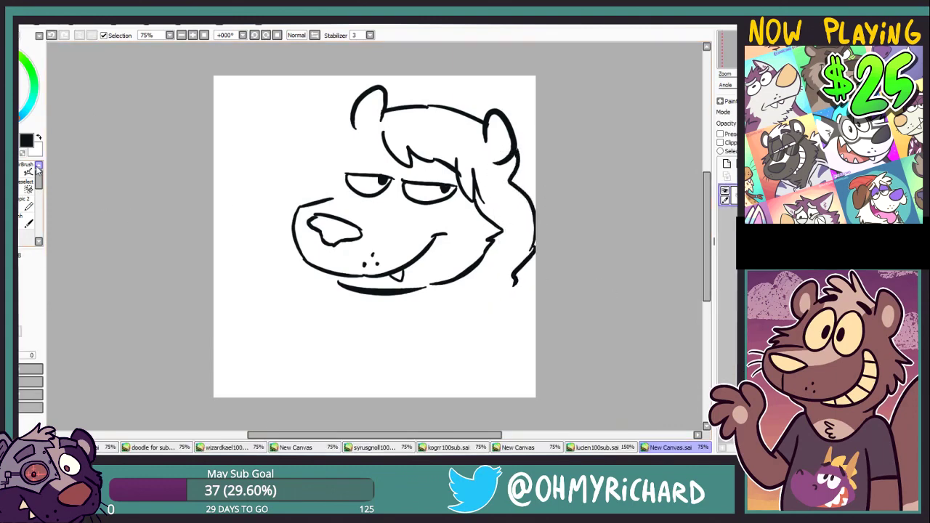
Draw the upper edge of an arm reaching across below the chin, ending in a hand with rounded fingers.
{"action": "key", "text": "b"}
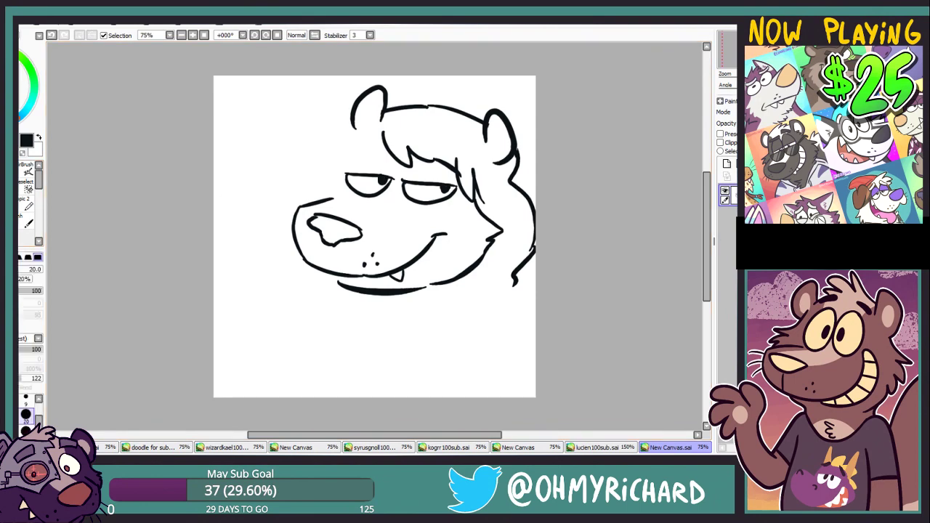
{"action": "mouse_move", "coordinate": [467, 313]}
{"action": "left_mouse_down"}
{"action": "mouse_move", "coordinate": [436, 281]}
{"action": "mouse_move", "coordinate": [249, 320]}
{"action": "left_mouse_up"}
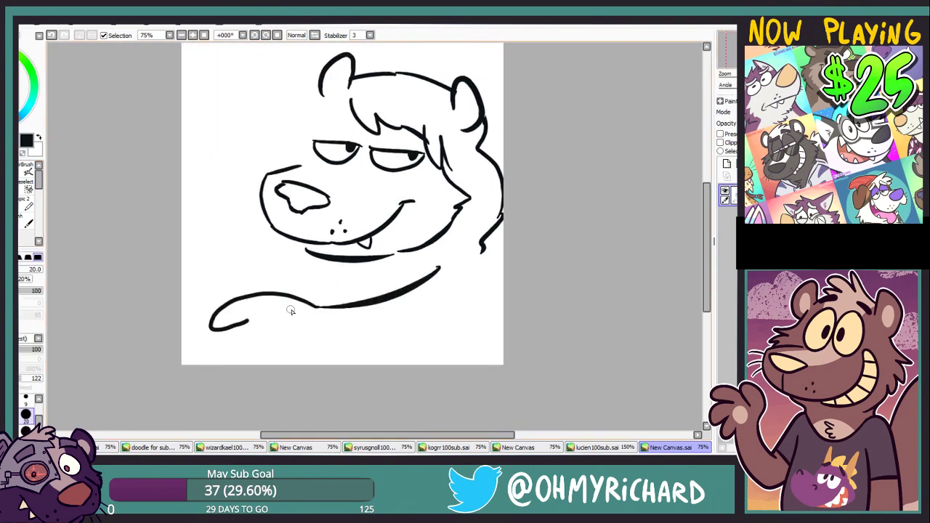
{"action": "key", "text": "ctrl+z"}
{"action": "left_click_drag", "start_coordinate": [316, 307], "coordinate": [288, 347]}
Draw a clip pen standing upright in the front hand, with a fingertip curled around its base.
{"action": "left_click_drag", "start_coordinate": [268, 292], "coordinate": [251, 242]}
{"action": "key", "text": "ctrl+z"}
{"action": "mouse_move", "coordinate": [247, 247]}
{"action": "left_mouse_down"}
{"action": "mouse_move", "coordinate": [247, 267]}
{"action": "mouse_move", "coordinate": [245, 251]}
{"action": "left_mouse_up"}
{"action": "key", "text": "ctrl+z"}
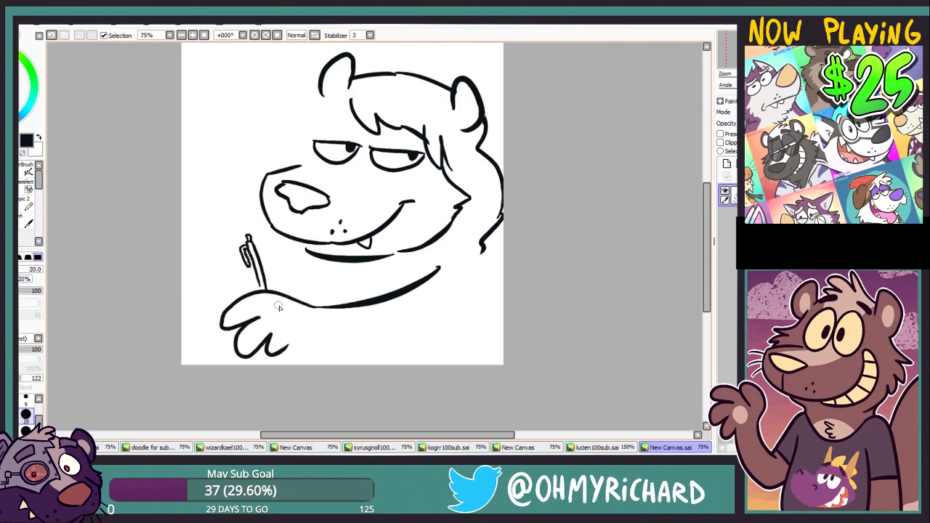
{"action": "mouse_move", "coordinate": [283, 293]}
{"action": "left_mouse_down"}
{"action": "mouse_move", "coordinate": [258, 281]}
{"action": "mouse_move", "coordinate": [247, 294]}
{"action": "left_mouse_up"}
Draw the lower edge of the front arm up to the shoulder, and add jagged chest fur above the arm.
{"action": "left_click_drag", "start_coordinate": [314, 340], "coordinate": [496, 285]}
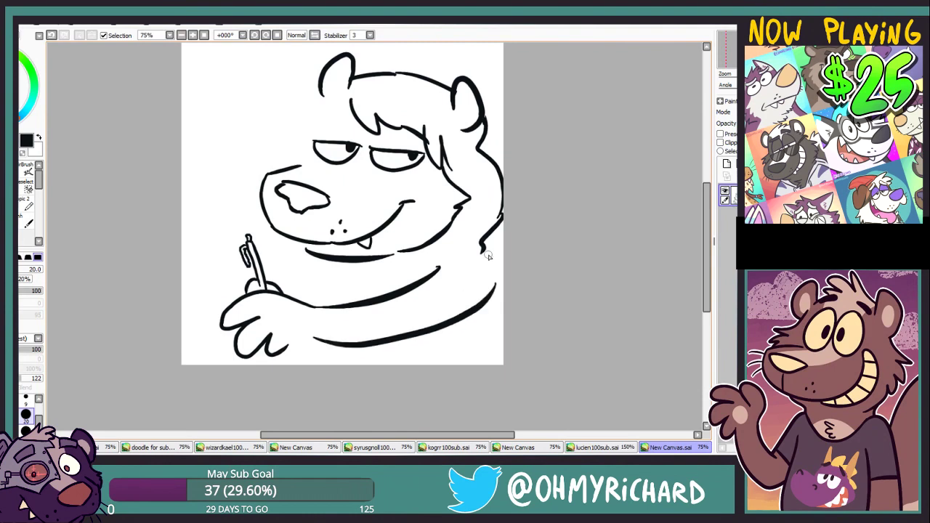
{"action": "mouse_move", "coordinate": [481, 247]}
{"action": "left_mouse_down"}
{"action": "mouse_move", "coordinate": [472, 292]}
{"action": "mouse_move", "coordinate": [495, 291]}
{"action": "left_mouse_up"}
{"action": "left_click_drag", "start_coordinate": [278, 251], "coordinate": [349, 300]}
Draw the far side of the head from ear to muzzle and the curved face contour above the eyes.
{"action": "left_click_drag", "start_coordinate": [320, 93], "coordinate": [264, 172]}
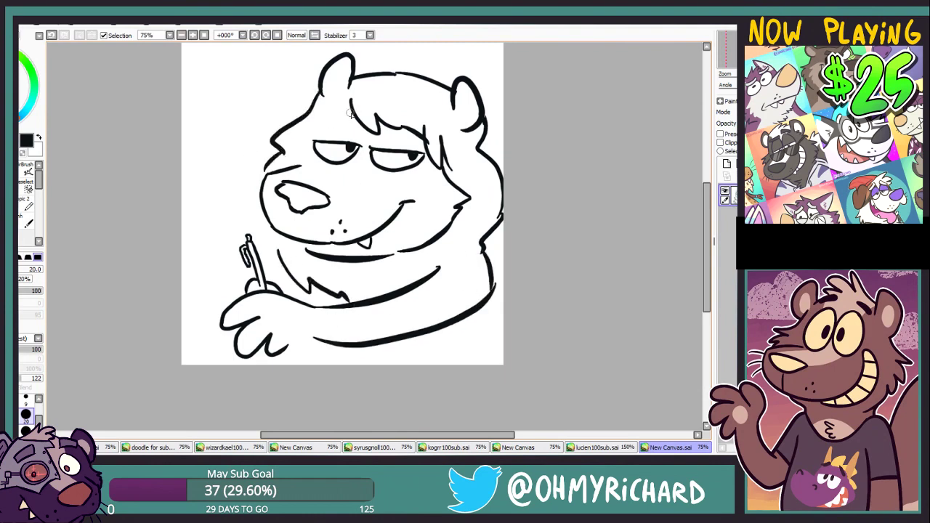
{"action": "mouse_move", "coordinate": [353, 111]}
{"action": "left_mouse_down"}
{"action": "mouse_move", "coordinate": [303, 159]}
{"action": "mouse_move", "coordinate": [305, 142]}
{"action": "mouse_move", "coordinate": [291, 166]}
{"action": "left_mouse_up"}
{"action": "key", "text": "ctrl+z"}
{"action": "key", "text": "ctrl+z"}
{"action": "key", "text": "ctrl+z"}
Draw the far arm with its hand behind the pen, and add a table edge beside the front elbow.
{"action": "mouse_move", "coordinate": [262, 210]}
{"action": "left_mouse_down"}
{"action": "mouse_move", "coordinate": [278, 256]}
{"action": "mouse_move", "coordinate": [205, 298]}
{"action": "left_mouse_up"}
{"action": "left_click_drag", "start_coordinate": [254, 259], "coordinate": [289, 253]}
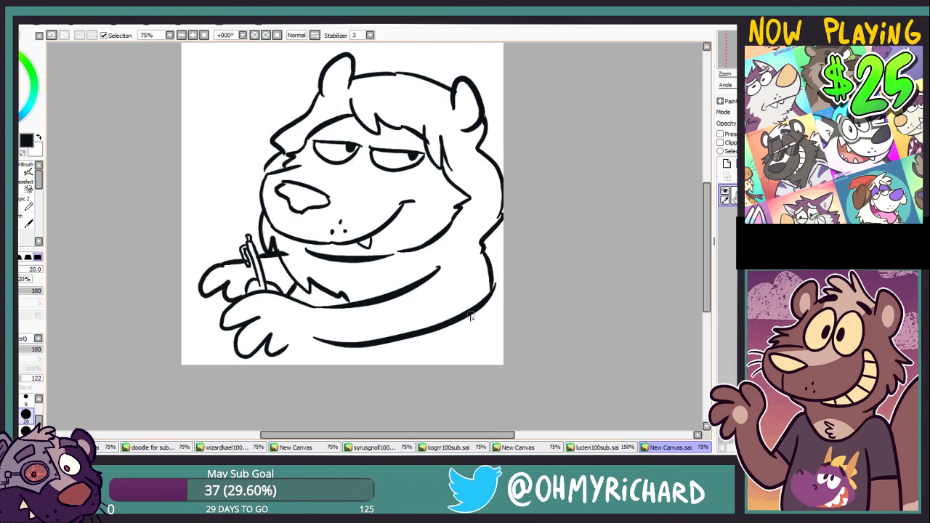
{"action": "left_click_drag", "start_coordinate": [465, 312], "coordinate": [503, 336]}
Draw a sheet of paper under the hands, close the front wrist and add wavy lines of writing to the sheet.
{"action": "left_click_drag", "start_coordinate": [204, 296], "coordinate": [181, 306]}
{"action": "left_click_drag", "start_coordinate": [181, 336], "coordinate": [200, 366]}
{"action": "mouse_move", "coordinate": [288, 346]}
{"action": "left_mouse_down"}
{"action": "mouse_move", "coordinate": [324, 342]}
{"action": "mouse_move", "coordinate": [298, 337]}
{"action": "mouse_move", "coordinate": [329, 343]}
{"action": "left_mouse_up"}
{"action": "key", "text": "ctrl+z"}
{"action": "left_click_drag", "start_coordinate": [216, 365], "coordinate": [240, 356]}
{"action": "left_click_drag", "start_coordinate": [184, 321], "coordinate": [210, 358]}
{"action": "key", "text": "ctrl+z"}
{"action": "key", "text": "ctrl+z"}
{"action": "mouse_move", "coordinate": [190, 312]}
{"action": "left_mouse_down"}
{"action": "mouse_move", "coordinate": [211, 343]}
{"action": "mouse_move", "coordinate": [208, 362]}
{"action": "left_mouse_up"}
{"action": "mouse_move", "coordinate": [191, 311]}
{"action": "left_mouse_down"}
{"action": "mouse_move", "coordinate": [212, 351]}
{"action": "mouse_move", "coordinate": [225, 354]}
{"action": "left_mouse_up"}
{"action": "left_click_drag", "start_coordinate": [211, 300], "coordinate": [231, 338]}
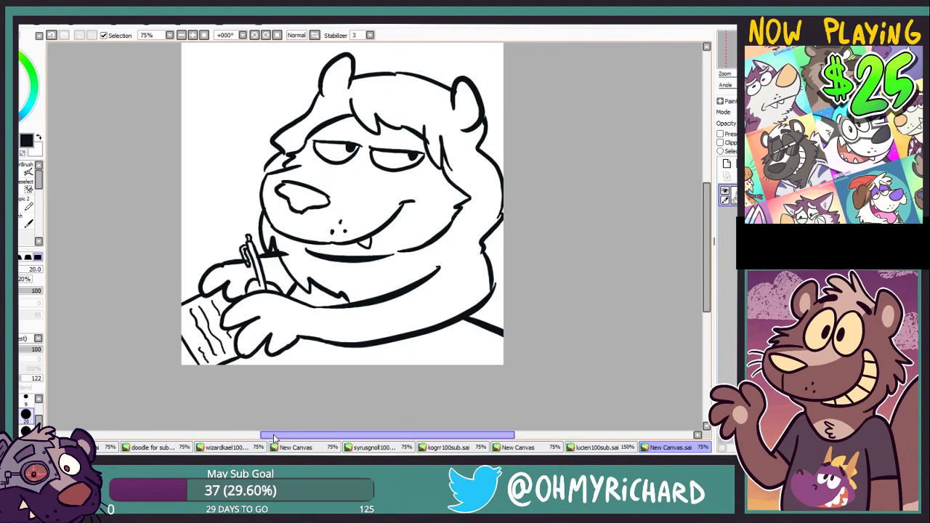
Add the shoulder, back and rear table edge lines, and erase the stray line end beside the chest fur.
{"action": "left_click_drag", "start_coordinate": [650, 172], "coordinate": [701, 191]}
{"action": "left_click_drag", "start_coordinate": [534, 272], "coordinate": [485, 287]}
{"action": "left_click_drag", "start_coordinate": [535, 260], "coordinate": [556, 286]}
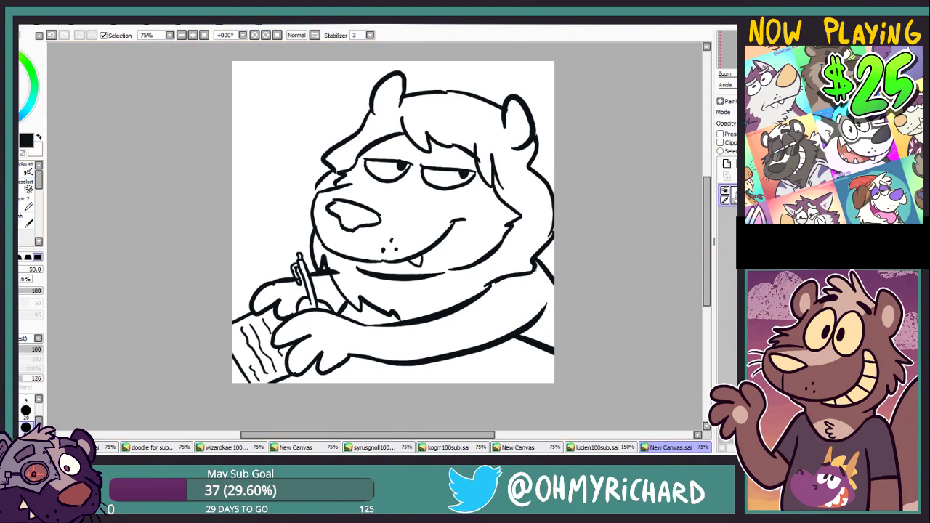
{"action": "left_click_drag", "start_coordinate": [291, 256], "coordinate": [232, 233]}
{"action": "key", "text": "e"}
{"action": "left_click_drag", "start_coordinate": [342, 277], "coordinate": [339, 271]}
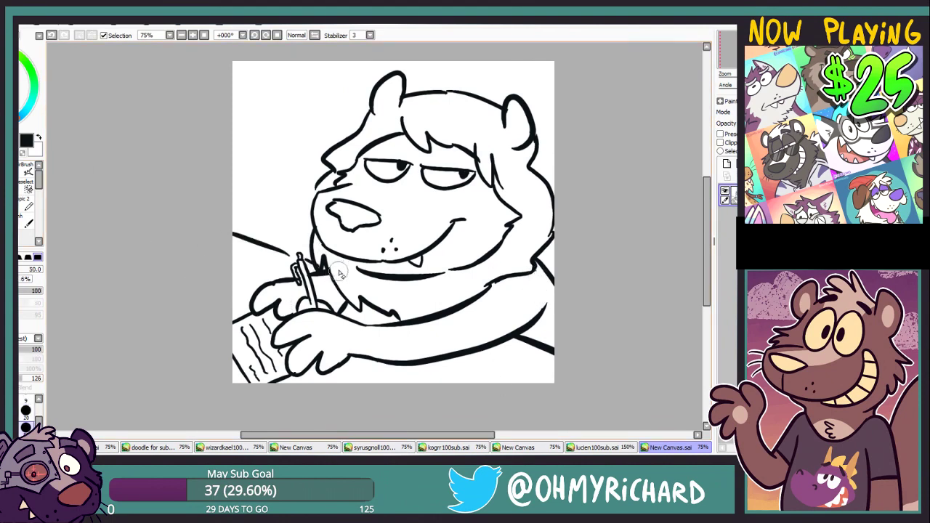
Trace the inside edges of the head, arms and hands in orange-brown on a layer beneath the line art, and fill the body with it.
{"action": "key", "text": "n"}
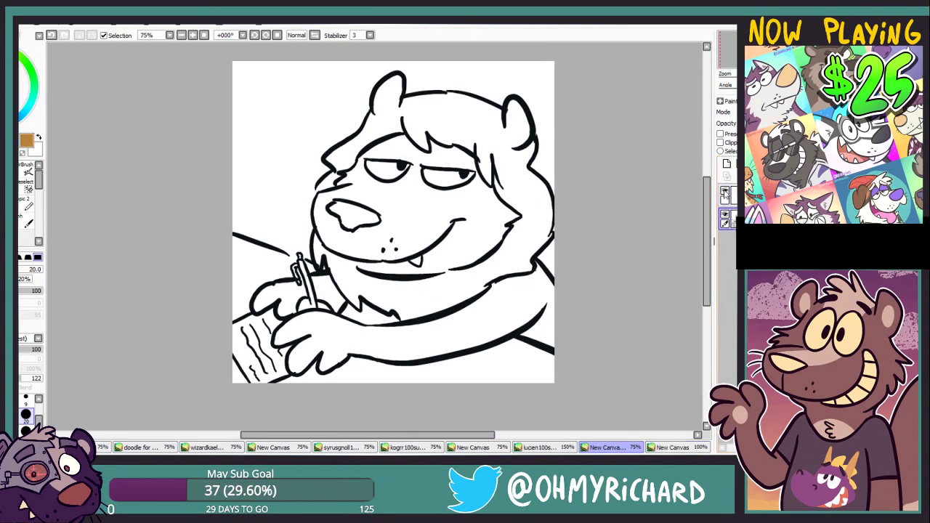
{"action": "left_click_drag", "start_coordinate": [733, 195], "coordinate": [732, 223]}
{"action": "left_click_drag", "start_coordinate": [441, 116], "coordinate": [456, 155]}
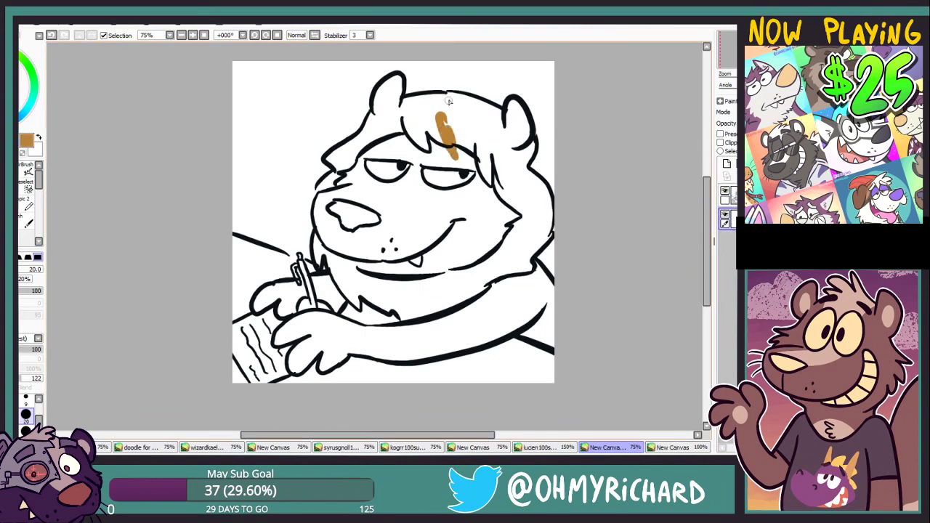
{"action": "mouse_move", "coordinate": [444, 95]}
{"action": "left_mouse_down"}
{"action": "mouse_move", "coordinate": [506, 116]}
{"action": "mouse_move", "coordinate": [527, 149]}
{"action": "mouse_move", "coordinate": [553, 346]}
{"action": "left_mouse_up"}
{"action": "mouse_move", "coordinate": [256, 308]}
{"action": "left_mouse_down"}
{"action": "mouse_move", "coordinate": [275, 289]}
{"action": "mouse_move", "coordinate": [298, 282]}
{"action": "mouse_move", "coordinate": [297, 270]}
{"action": "mouse_move", "coordinate": [317, 282]}
{"action": "mouse_move", "coordinate": [330, 274]}
{"action": "mouse_move", "coordinate": [319, 251]}
{"action": "mouse_move", "coordinate": [324, 183]}
{"action": "mouse_move", "coordinate": [319, 204]}
{"action": "mouse_move", "coordinate": [333, 160]}
{"action": "mouse_move", "coordinate": [380, 106]}
{"action": "mouse_move", "coordinate": [378, 94]}
{"action": "mouse_move", "coordinate": [385, 103]}
{"action": "mouse_move", "coordinate": [396, 76]}
{"action": "mouse_move", "coordinate": [397, 109]}
{"action": "mouse_move", "coordinate": [457, 101]}
{"action": "left_mouse_up"}
{"action": "mouse_move", "coordinate": [290, 292]}
{"action": "left_mouse_down"}
{"action": "mouse_move", "coordinate": [297, 313]}
{"action": "mouse_move", "coordinate": [279, 339]}
{"action": "mouse_move", "coordinate": [310, 338]}
{"action": "mouse_move", "coordinate": [293, 369]}
{"action": "mouse_move", "coordinate": [316, 343]}
{"action": "mouse_move", "coordinate": [338, 356]}
{"action": "mouse_move", "coordinate": [354, 348]}
{"action": "mouse_move", "coordinate": [418, 356]}
{"action": "mouse_move", "coordinate": [523, 333]}
{"action": "left_mouse_up"}
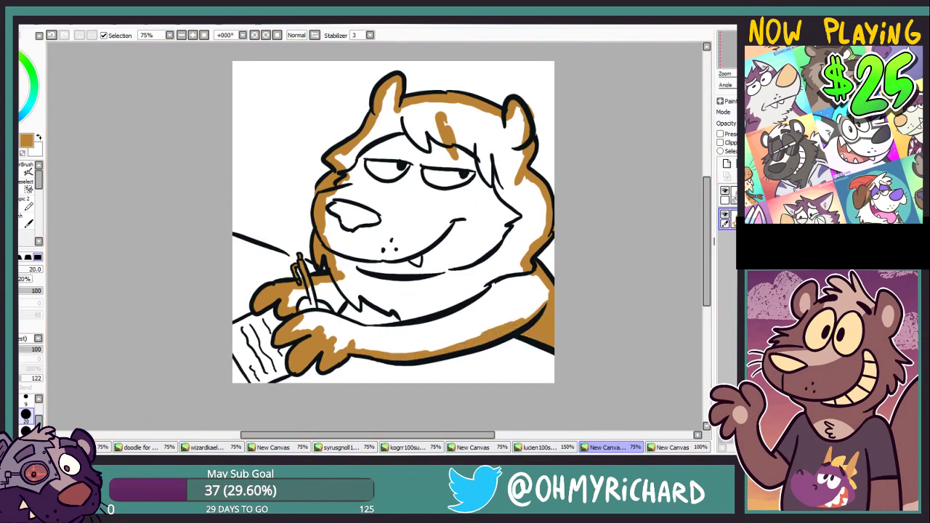
{"action": "mouse_move", "coordinate": [334, 310]}
{"action": "left_mouse_down"}
{"action": "mouse_move", "coordinate": [357, 308]}
{"action": "mouse_move", "coordinate": [325, 265]}
{"action": "mouse_move", "coordinate": [359, 298]}
{"action": "mouse_move", "coordinate": [389, 309]}
{"action": "mouse_move", "coordinate": [391, 326]}
{"action": "mouse_move", "coordinate": [404, 304]}
{"action": "mouse_move", "coordinate": [408, 331]}
{"action": "mouse_move", "coordinate": [342, 322]}
{"action": "mouse_move", "coordinate": [390, 331]}
{"action": "left_mouse_up"}
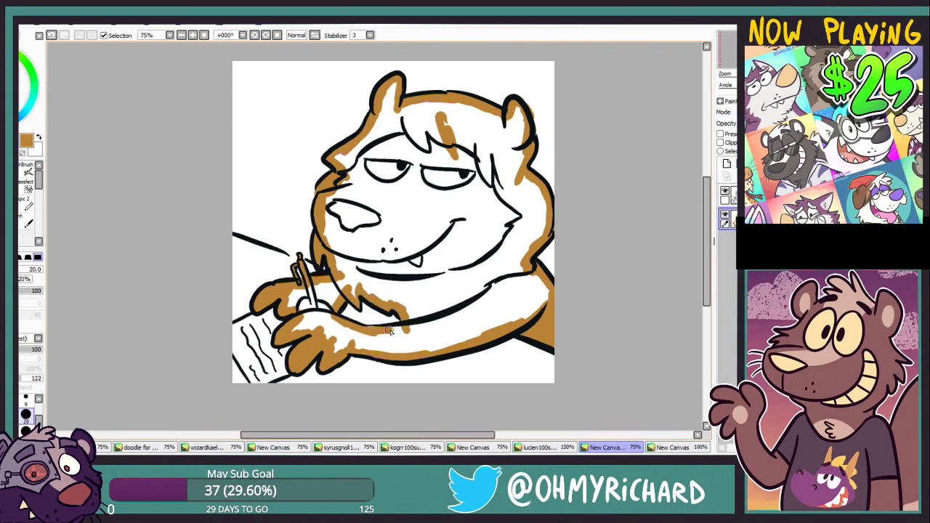
{"action": "left_click", "coordinate": [449, 216]}
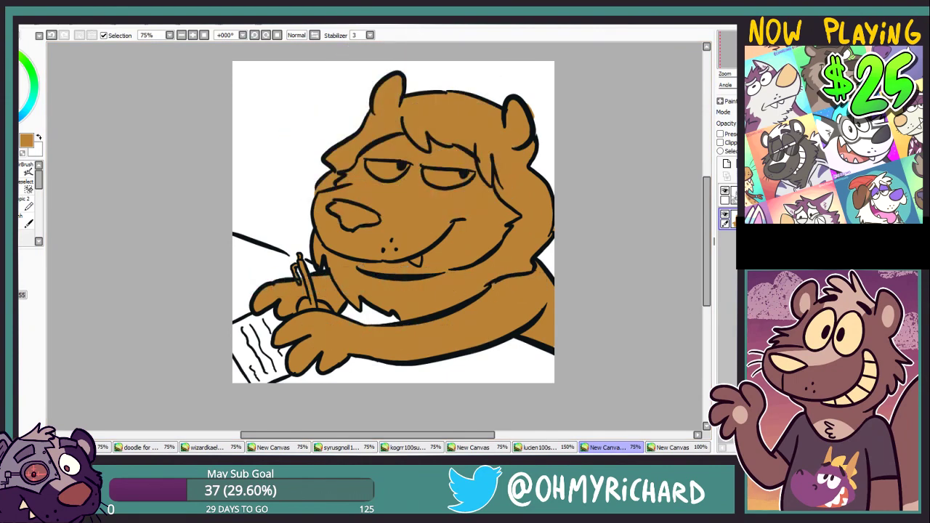
Paint cream markings along the muzzle's outline, above the eyes, inside the ears and on the fingertips.
{"action": "key", "text": "n"}
{"action": "mouse_move", "coordinate": [349, 189]}
{"action": "left_mouse_down"}
{"action": "mouse_move", "coordinate": [439, 249]}
{"action": "mouse_move", "coordinate": [424, 270]}
{"action": "left_mouse_up"}
{"action": "mouse_move", "coordinate": [349, 192]}
{"action": "left_mouse_down"}
{"action": "mouse_move", "coordinate": [324, 197]}
{"action": "mouse_move", "coordinate": [322, 227]}
{"action": "left_mouse_up"}
{"action": "left_click_drag", "start_coordinate": [393, 145], "coordinate": [452, 155]}
{"action": "left_click_drag", "start_coordinate": [511, 141], "coordinate": [521, 132]}
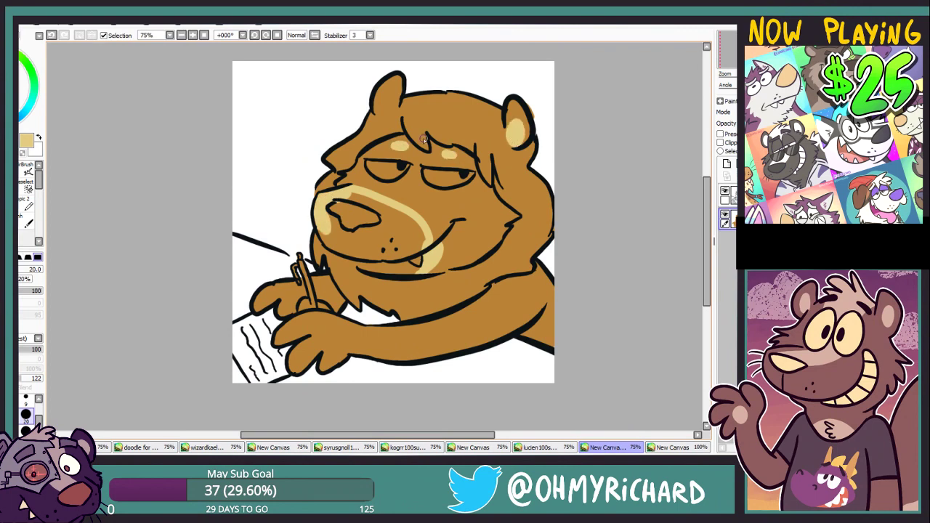
{"action": "mouse_move", "coordinate": [339, 367]}
{"action": "left_mouse_down"}
{"action": "mouse_move", "coordinate": [321, 349]}
{"action": "mouse_move", "coordinate": [299, 351]}
{"action": "left_mouse_up"}
{"action": "left_click_drag", "start_coordinate": [254, 312], "coordinate": [292, 311]}
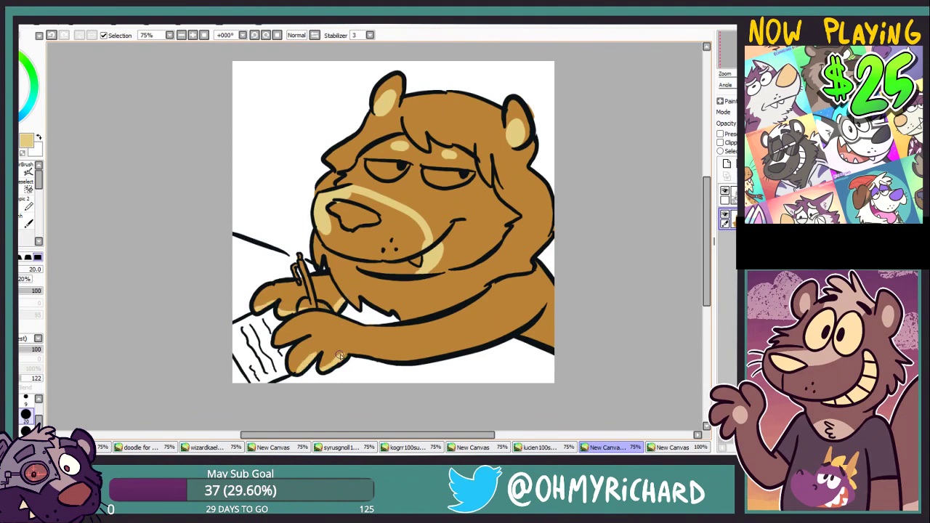
Close the lower edge of the muzzle marking and fill the muzzle with cream.
{"action": "mouse_move", "coordinate": [325, 231]}
{"action": "left_mouse_down"}
{"action": "mouse_move", "coordinate": [365, 262]}
{"action": "mouse_move", "coordinate": [418, 269]}
{"action": "left_mouse_up"}
{"action": "left_click", "coordinate": [25, 191]}
{"action": "left_click", "coordinate": [350, 227]}
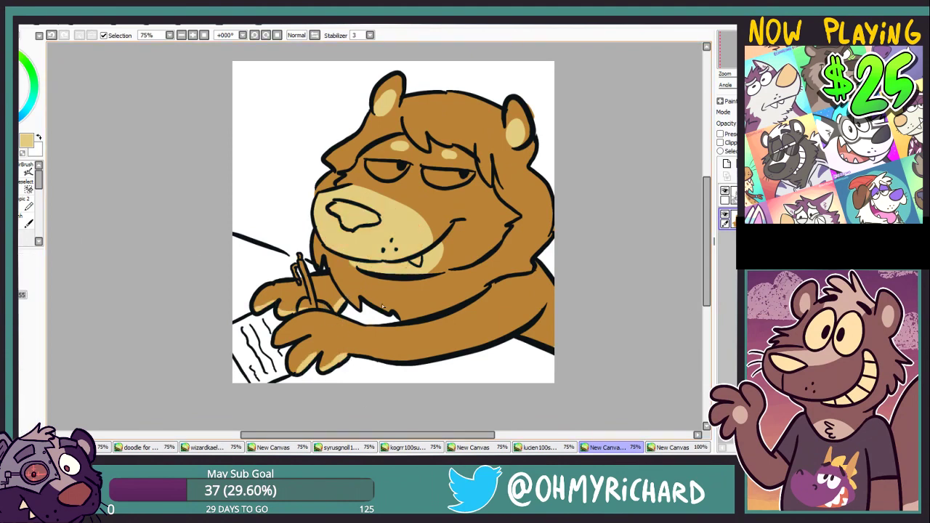
Paint the fringe and the mane's edges around the cheek, chin and back of the head in dark brown.
{"action": "key", "text": "ctrl+Tab"}
{"action": "key", "text": "ctrl+shift+Tab"}
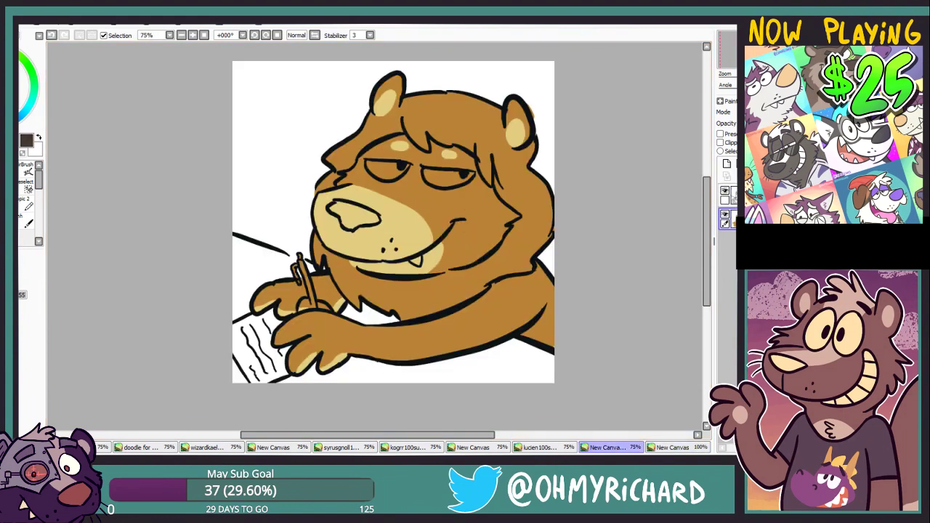
{"action": "mouse_move", "coordinate": [413, 109]}
{"action": "left_mouse_down"}
{"action": "mouse_move", "coordinate": [418, 140]}
{"action": "mouse_move", "coordinate": [409, 129]}
{"action": "mouse_move", "coordinate": [422, 144]}
{"action": "mouse_move", "coordinate": [427, 127]}
{"action": "mouse_move", "coordinate": [493, 175]}
{"action": "left_mouse_up"}
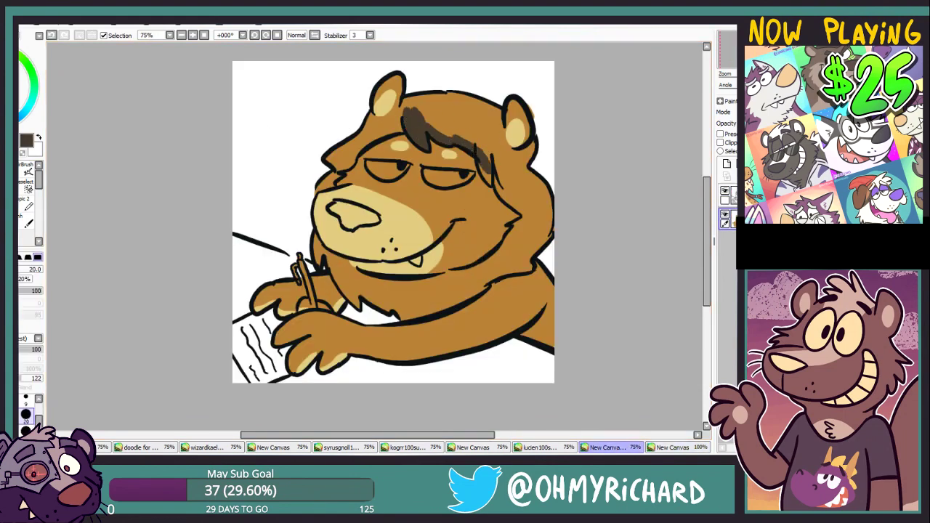
{"action": "mouse_move", "coordinate": [408, 109]}
{"action": "left_mouse_down"}
{"action": "mouse_move", "coordinate": [425, 123]}
{"action": "mouse_move", "coordinate": [411, 119]}
{"action": "mouse_move", "coordinate": [425, 143]}
{"action": "mouse_move", "coordinate": [446, 128]}
{"action": "mouse_move", "coordinate": [440, 134]}
{"action": "mouse_move", "coordinate": [462, 139]}
{"action": "mouse_move", "coordinate": [486, 173]}
{"action": "mouse_move", "coordinate": [496, 166]}
{"action": "mouse_move", "coordinate": [522, 211]}
{"action": "mouse_move", "coordinate": [504, 247]}
{"action": "left_mouse_up"}
{"action": "mouse_move", "coordinate": [346, 262]}
{"action": "left_mouse_down"}
{"action": "mouse_move", "coordinate": [360, 272]}
{"action": "mouse_move", "coordinate": [335, 259]}
{"action": "left_mouse_up"}
{"action": "mouse_move", "coordinate": [316, 236]}
{"action": "left_mouse_down"}
{"action": "mouse_move", "coordinate": [362, 312]}
{"action": "mouse_move", "coordinate": [342, 266]}
{"action": "mouse_move", "coordinate": [359, 270]}
{"action": "mouse_move", "coordinate": [357, 282]}
{"action": "mouse_move", "coordinate": [376, 303]}
{"action": "mouse_move", "coordinate": [406, 318]}
{"action": "mouse_move", "coordinate": [477, 292]}
{"action": "mouse_move", "coordinate": [522, 266]}
{"action": "mouse_move", "coordinate": [549, 227]}
{"action": "mouse_move", "coordinate": [540, 164]}
{"action": "mouse_move", "coordinate": [545, 192]}
{"action": "mouse_move", "coordinate": [521, 168]}
{"action": "left_mouse_up"}
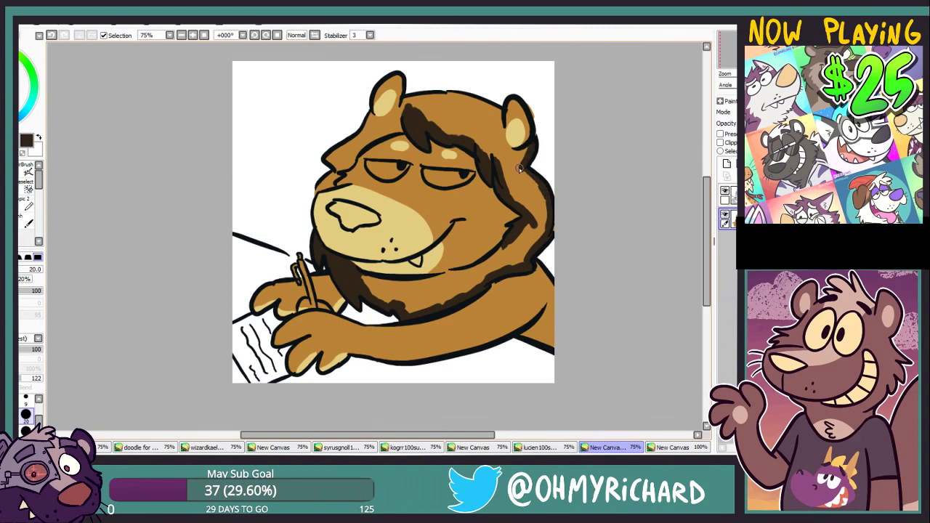
Trace the mane's remaining edges over the crown, beside the brow and under the jaw in dark brown, and fill the mane.
{"action": "mouse_move", "coordinate": [420, 106]}
{"action": "left_mouse_down"}
{"action": "mouse_move", "coordinate": [384, 119]}
{"action": "mouse_move", "coordinate": [458, 94]}
{"action": "mouse_move", "coordinate": [500, 111]}
{"action": "mouse_move", "coordinate": [511, 148]}
{"action": "mouse_move", "coordinate": [523, 154]}
{"action": "left_mouse_up"}
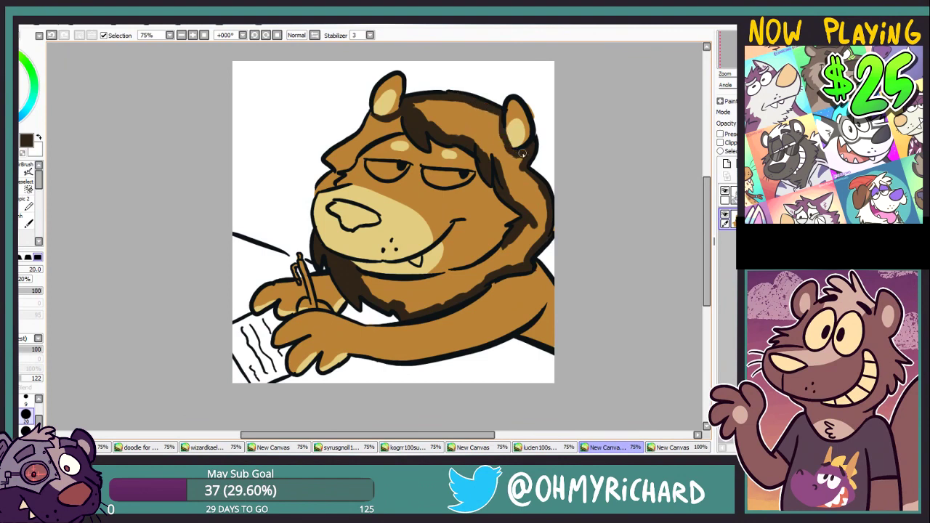
{"action": "mouse_move", "coordinate": [318, 193]}
{"action": "left_mouse_down"}
{"action": "mouse_move", "coordinate": [399, 123]}
{"action": "mouse_move", "coordinate": [373, 143]}
{"action": "mouse_move", "coordinate": [365, 132]}
{"action": "mouse_move", "coordinate": [344, 164]}
{"action": "left_mouse_up"}
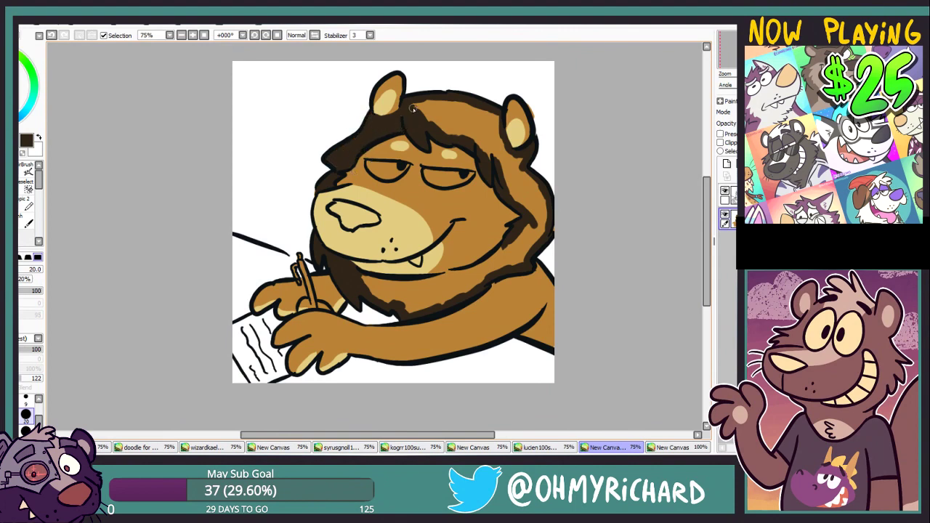
{"action": "left_click_drag", "start_coordinate": [412, 108], "coordinate": [427, 116]}
{"action": "mouse_move", "coordinate": [365, 280]}
{"action": "left_mouse_down"}
{"action": "mouse_move", "coordinate": [440, 282]}
{"action": "mouse_move", "coordinate": [503, 250]}
{"action": "left_mouse_up"}
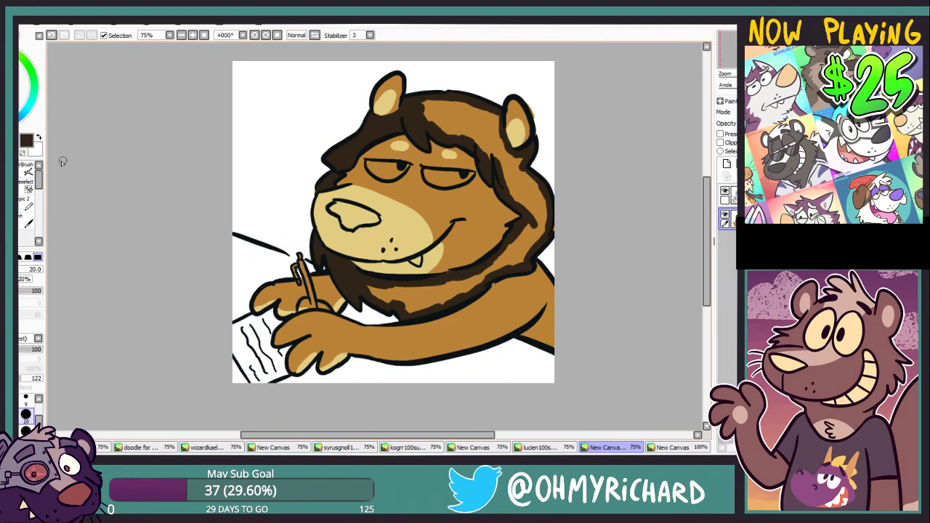
{"action": "left_click", "coordinate": [22, 190]}
{"action": "left_click", "coordinate": [429, 294]}
Preserve the opacity of the line art layer and fill its lines with black.
{"action": "left_click", "coordinate": [731, 194]}
{"action": "left_click", "coordinate": [20, 109]}
{"action": "left_click", "coordinate": [720, 134]}
{"action": "key", "text": "ctrl+f"}
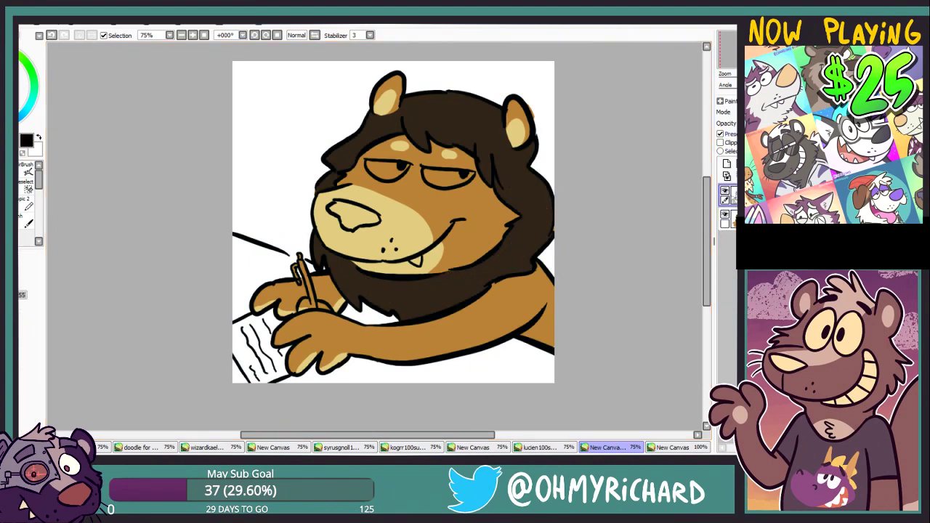
Add a layer beneath the character colours, trace the table's edges in beige and fill the tabletop.
{"action": "left_click", "coordinate": [733, 219]}
{"action": "left_click", "coordinate": [727, 164]}
{"action": "left_click_drag", "start_coordinate": [733, 219], "coordinate": [733, 248]}
{"action": "left_click", "coordinate": [20, 86]}
{"action": "key", "text": "b"}
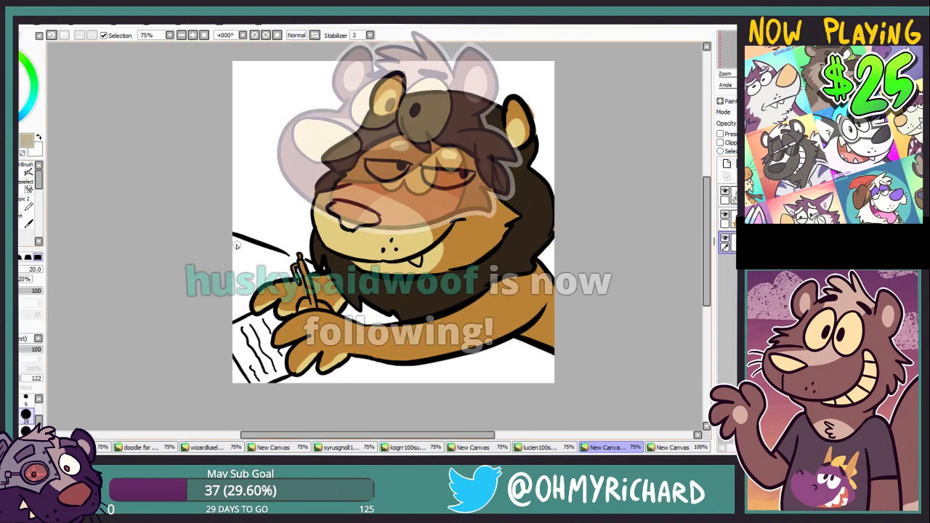
{"action": "left_click_drag", "start_coordinate": [234, 238], "coordinate": [276, 256]}
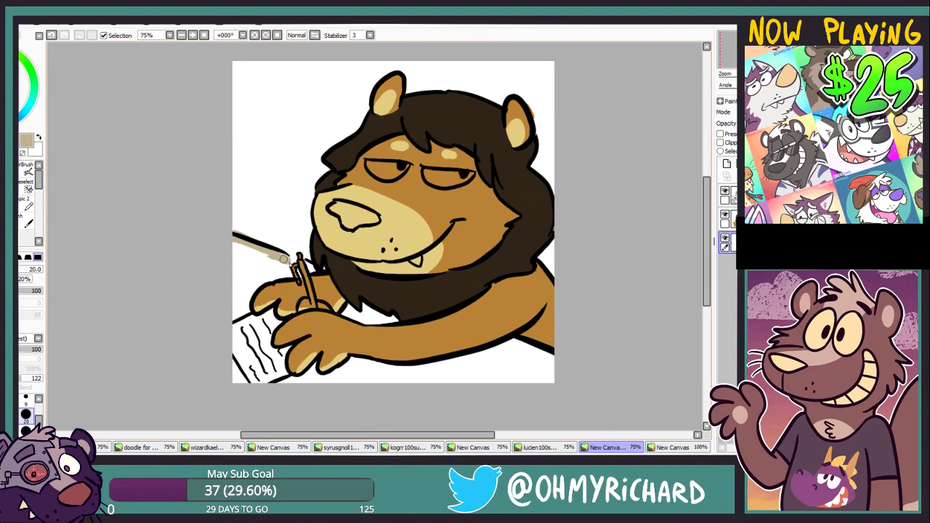
{"action": "left_click_drag", "start_coordinate": [280, 256], "coordinate": [300, 260]}
{"action": "mouse_move", "coordinate": [384, 309]}
{"action": "left_mouse_down"}
{"action": "mouse_move", "coordinate": [534, 350]}
{"action": "mouse_move", "coordinate": [556, 379]}
{"action": "left_mouse_up"}
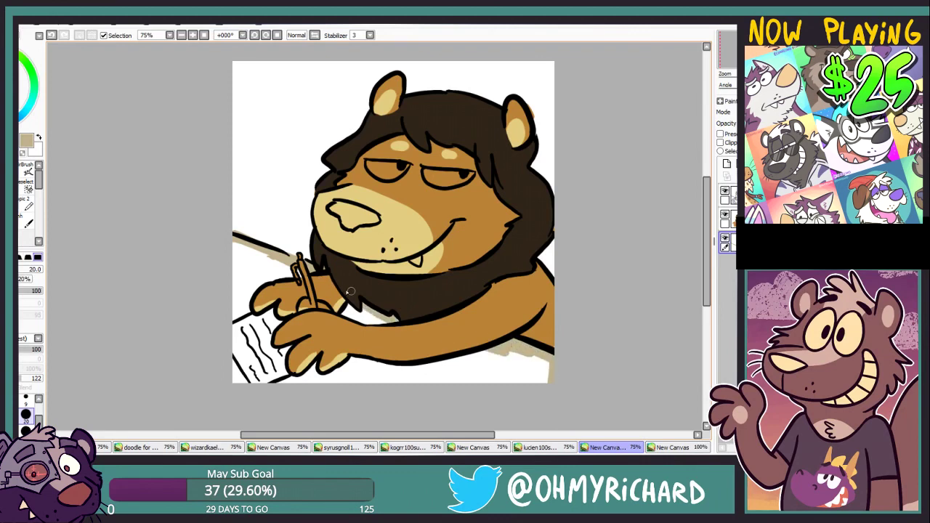
{"action": "left_click_drag", "start_coordinate": [241, 246], "coordinate": [232, 254]}
{"action": "key", "text": "g"}
{"action": "left_click", "coordinate": [264, 273]}
Colour the pen white with blue parts on the character colour layer, and paint the nose dark brown.
{"action": "left_click", "coordinate": [7, 67]}
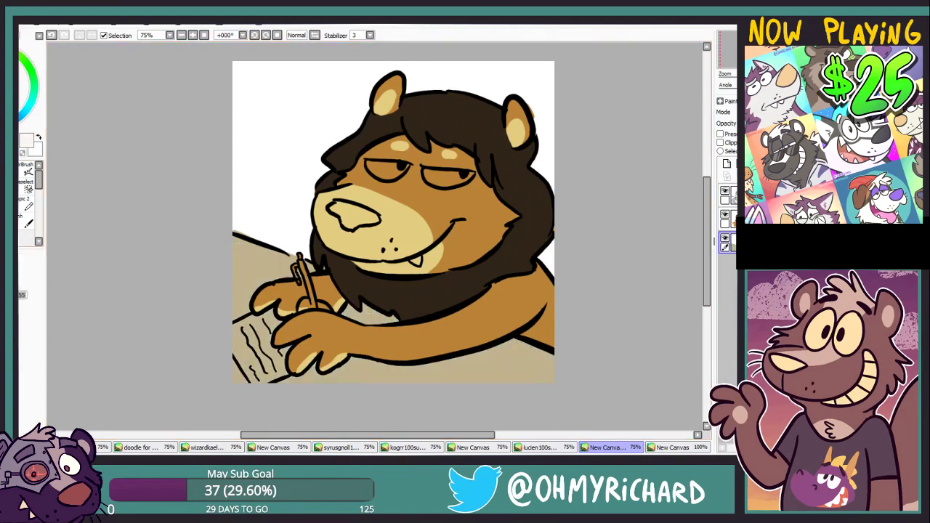
{"action": "key", "text": "n"}
{"action": "left_click", "coordinate": [734, 219]}
{"action": "left_click_drag", "start_coordinate": [301, 263], "coordinate": [316, 309]}
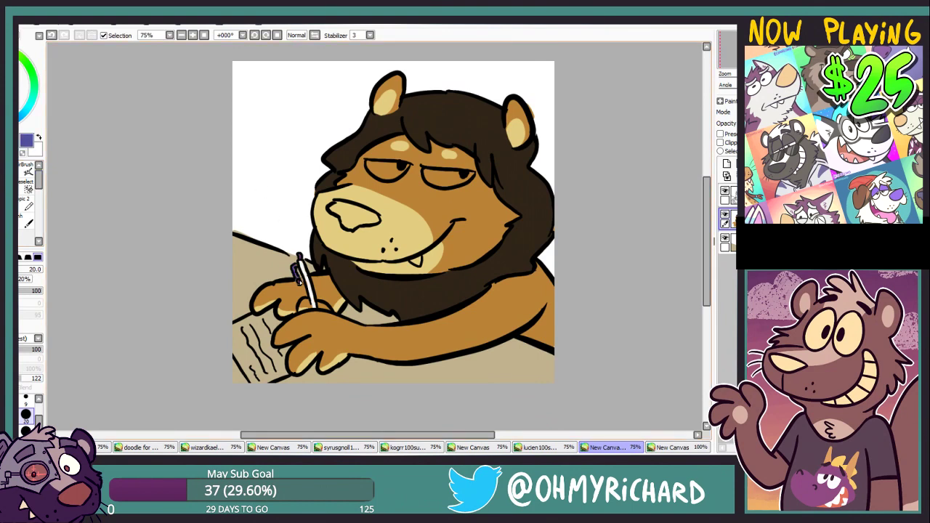
{"action": "left_click_drag", "start_coordinate": [305, 278], "coordinate": [316, 302]}
{"action": "left_click", "coordinate": [491, 138], "text": "alt"}
{"action": "mouse_move", "coordinate": [377, 222]}
{"action": "left_mouse_down"}
{"action": "mouse_move", "coordinate": [339, 208]}
{"action": "mouse_move", "coordinate": [350, 219]}
{"action": "mouse_move", "coordinate": [375, 217]}
{"action": "left_mouse_up"}
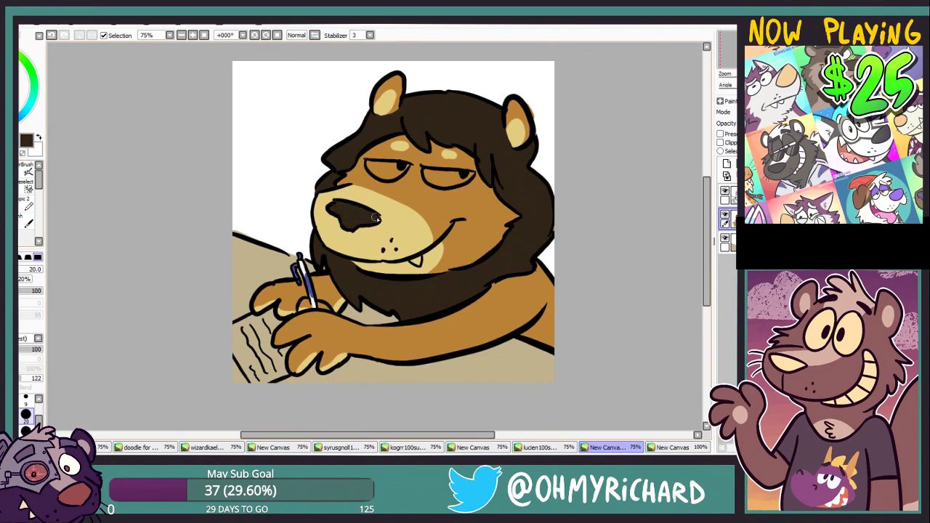
Paint the eyes, the sheet of paper and the fang white.
{"action": "left_click", "coordinate": [38, 137]}
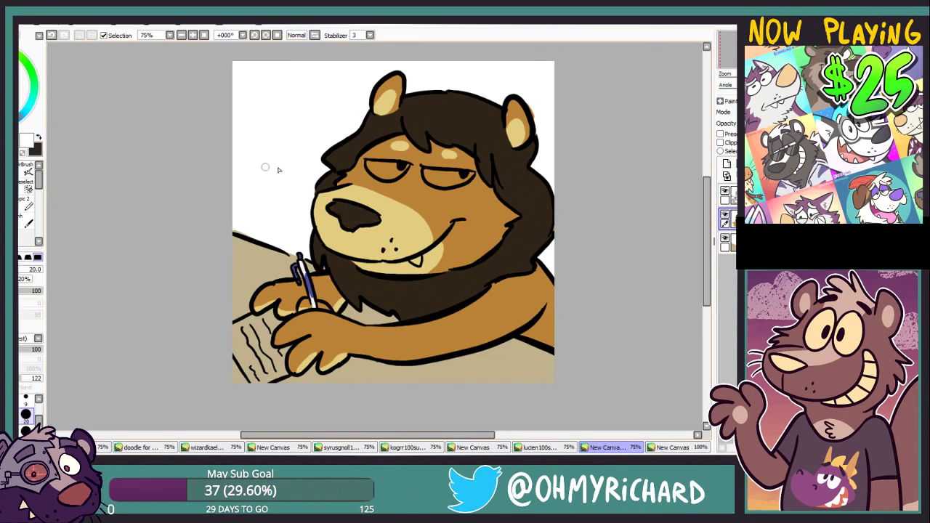
{"action": "left_click", "coordinate": [396, 172]}
{"action": "mouse_move", "coordinate": [399, 169]}
{"action": "left_mouse_down"}
{"action": "mouse_move", "coordinate": [370, 166]}
{"action": "mouse_move", "coordinate": [471, 175]}
{"action": "mouse_move", "coordinate": [430, 179]}
{"action": "mouse_move", "coordinate": [440, 173]}
{"action": "left_mouse_up"}
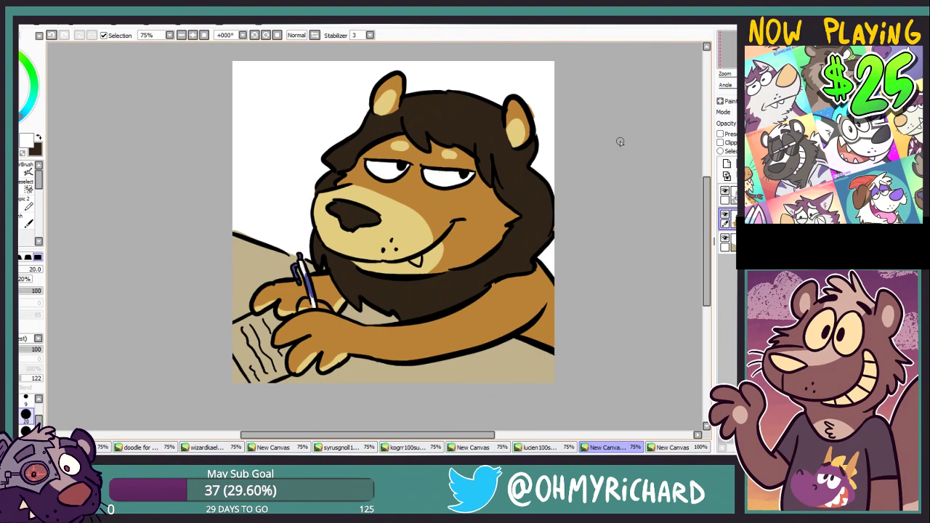
{"action": "mouse_move", "coordinate": [279, 322]}
{"action": "left_mouse_down"}
{"action": "mouse_move", "coordinate": [254, 320]}
{"action": "mouse_move", "coordinate": [237, 351]}
{"action": "mouse_move", "coordinate": [238, 371]}
{"action": "mouse_move", "coordinate": [259, 386]}
{"action": "mouse_move", "coordinate": [281, 377]}
{"action": "mouse_move", "coordinate": [293, 344]}
{"action": "mouse_move", "coordinate": [278, 353]}
{"action": "mouse_move", "coordinate": [263, 317]}
{"action": "mouse_move", "coordinate": [242, 364]}
{"action": "mouse_move", "coordinate": [275, 367]}
{"action": "left_mouse_up"}
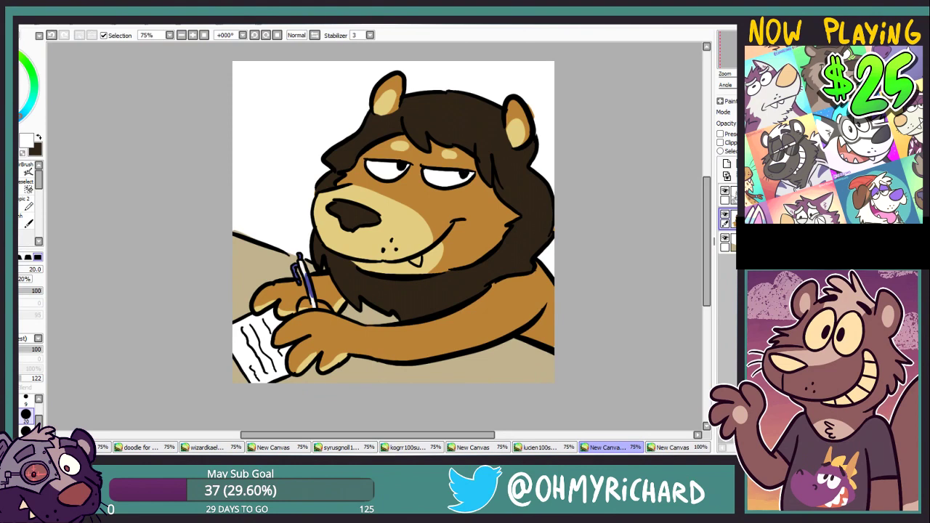
{"action": "mouse_move", "coordinate": [393, 222]}
{"action": "left_mouse_down"}
{"action": "mouse_move", "coordinate": [407, 213]}
{"action": "mouse_move", "coordinate": [402, 222]}
{"action": "left_mouse_up"}
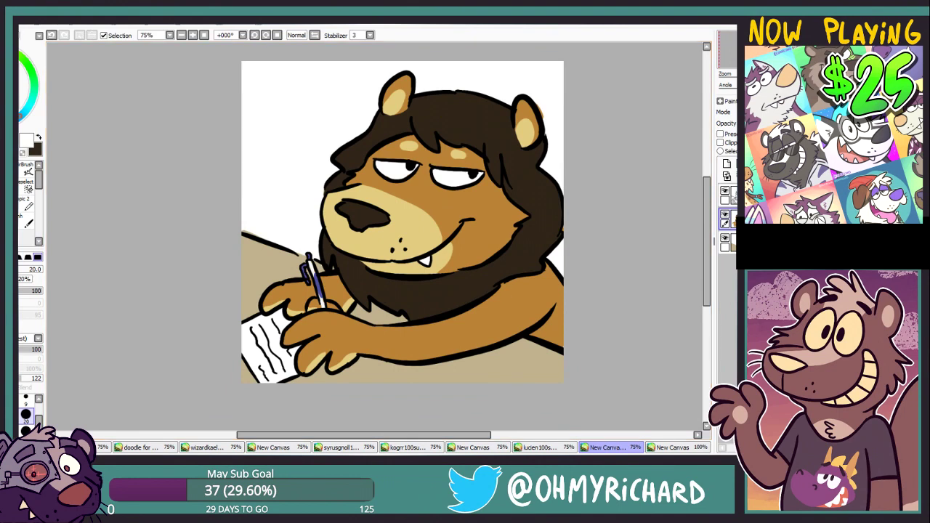
Add a layer behind the table and character and fill the background with blue.
{"action": "scroll", "coordinate": [393, 222], "scroll_direction": "right", "scroll_amount": 2}
{"action": "scroll", "coordinate": [384, 222], "scroll_direction": "down", "scroll_amount": 1}
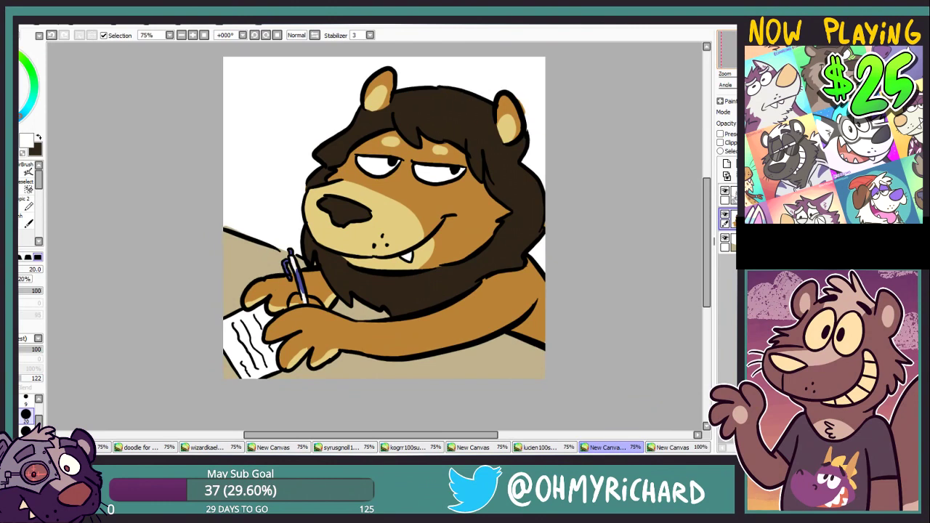
{"action": "scroll", "coordinate": [384, 218], "scroll_direction": "right", "scroll_amount": 3}
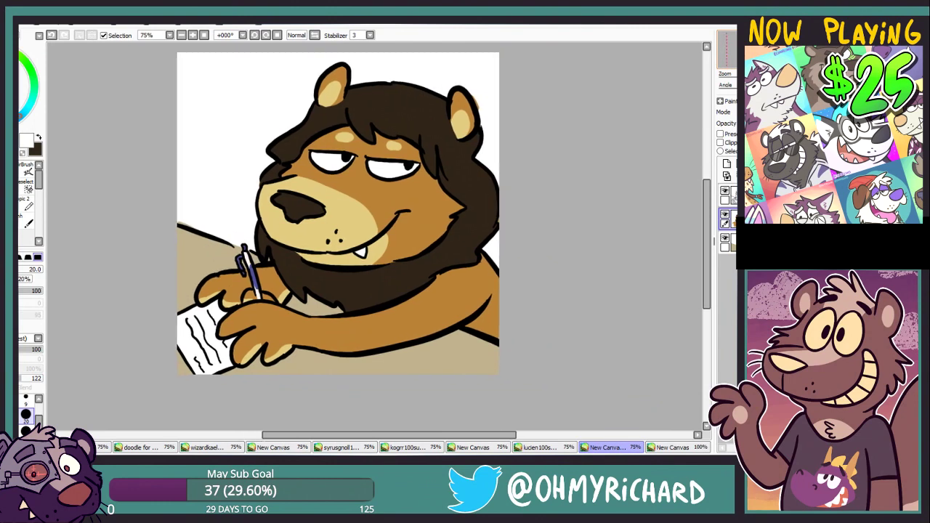
{"action": "scroll", "coordinate": [384, 218], "scroll_direction": "right", "scroll_amount": 2}
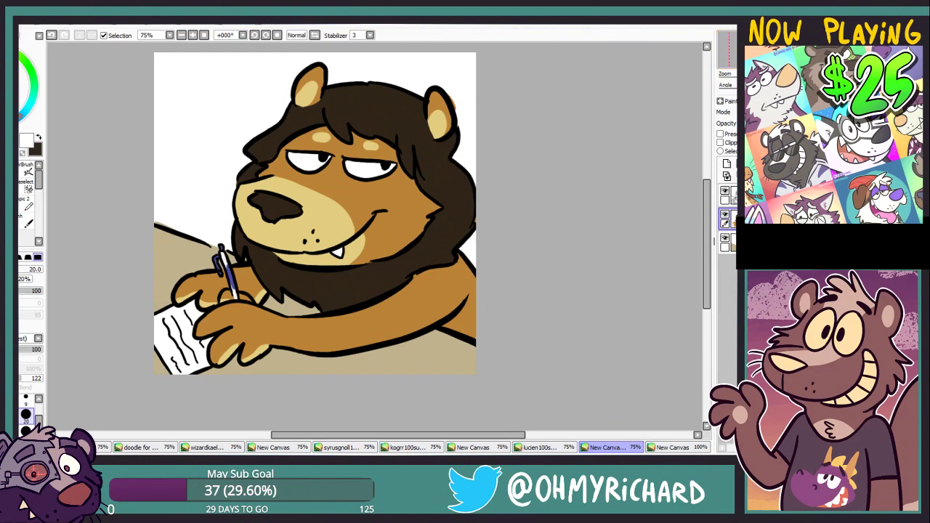
{"action": "key", "text": "g"}
{"action": "left_click", "coordinate": [10, 80]}
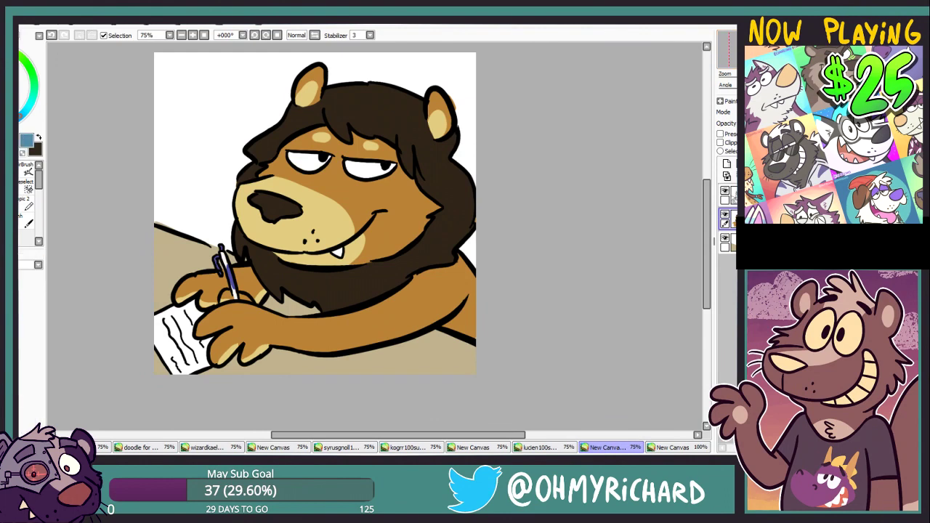
{"action": "left_click", "coordinate": [727, 164]}
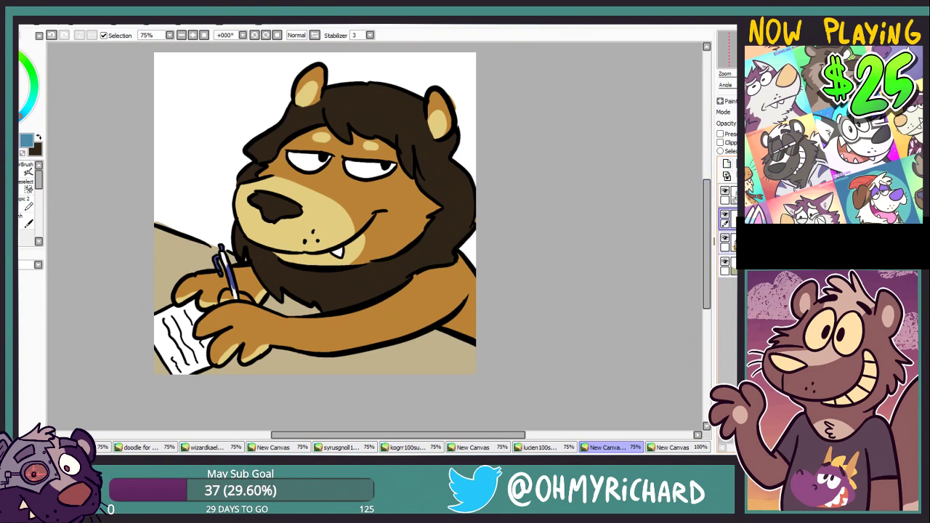
{"action": "left_click", "coordinate": [249, 118]}
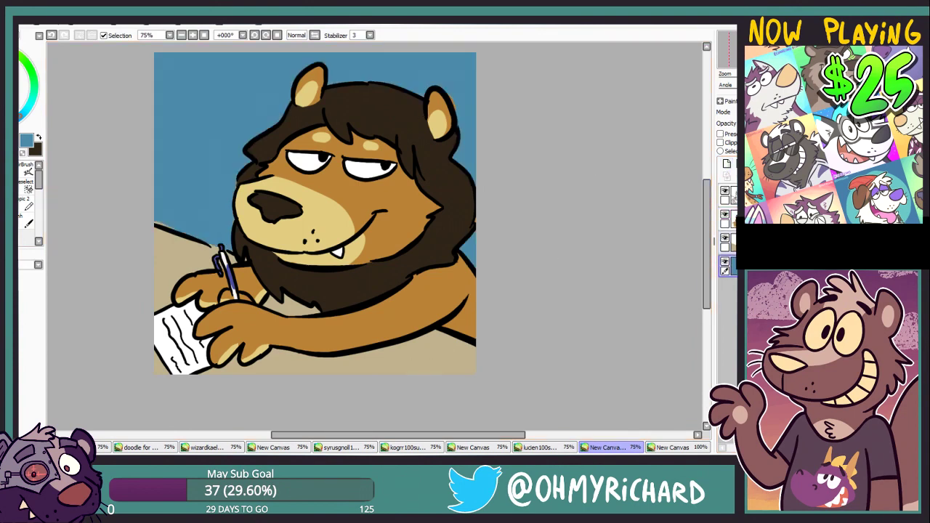
Paint the upper background teal and blend it into the blue below with broad curved strokes.
{"action": "left_click", "coordinate": [29, 109]}
{"action": "key", "text": "n"}
{"action": "left_click_drag", "start_coordinate": [134, 163], "coordinate": [640, 156]}
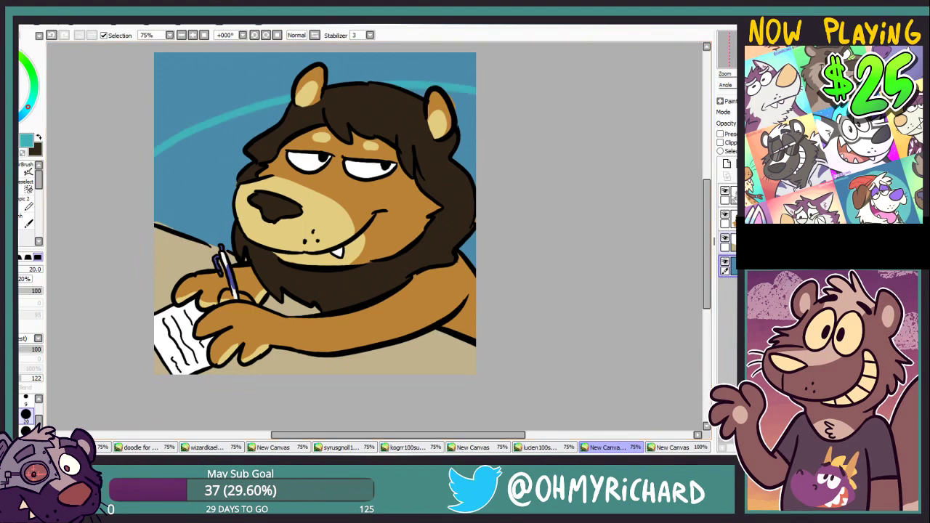
{"action": "key", "text": "g"}
{"action": "left_click", "coordinate": [226, 87]}
{"action": "key", "text": "n"}
{"action": "left_click_drag", "start_coordinate": [155, 162], "coordinate": [472, 95]}
{"action": "left_click_drag", "start_coordinate": [128, 168], "coordinate": [225, 115]}
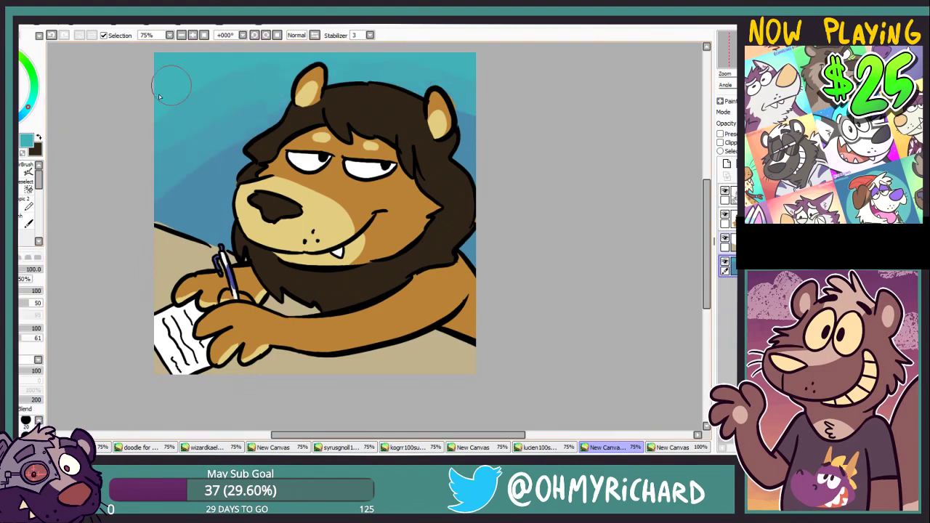
Try a pink background with a light orange area above it, and blend the two colours with broad strokes.
{"action": "scroll", "coordinate": [236, 58], "scroll_direction": "up", "scroll_amount": 1}
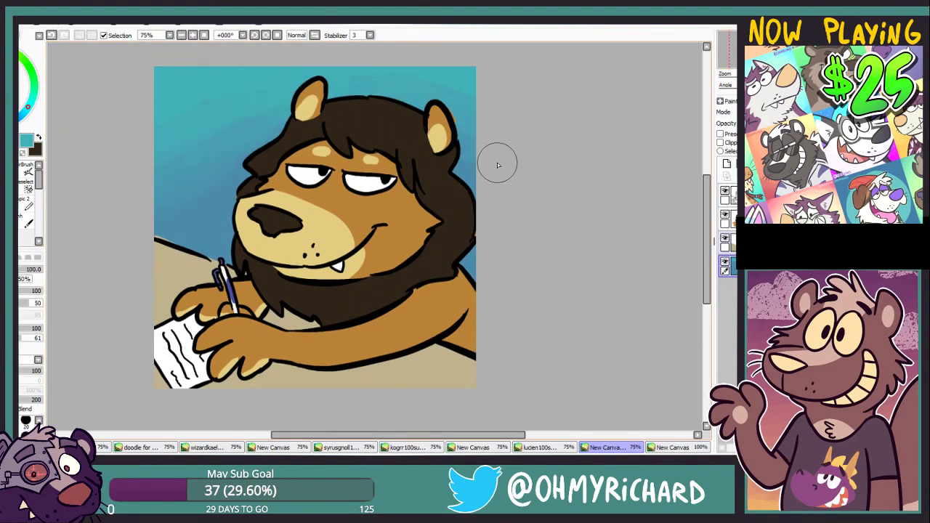
{"action": "left_click", "coordinate": [2, 81]}
{"action": "left_click", "coordinate": [4, 71]}
{"action": "key", "text": "g"}
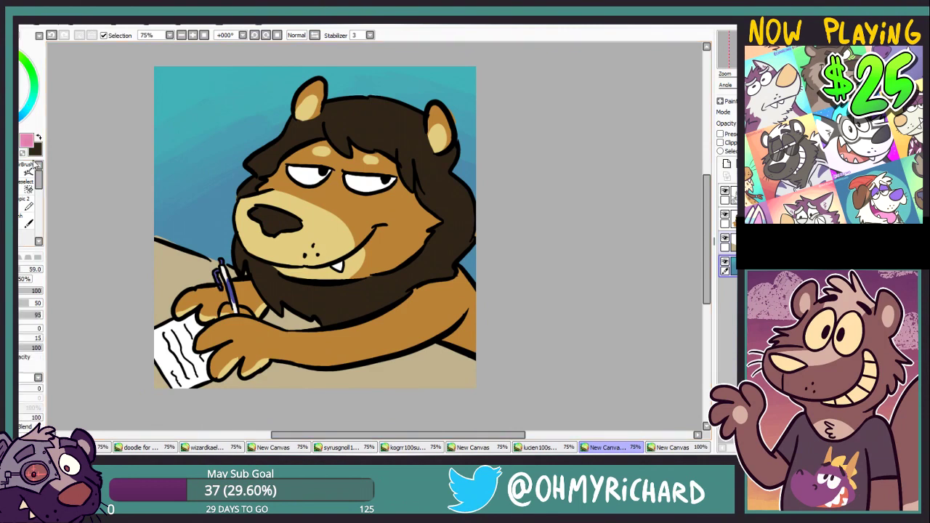
{"action": "left_click", "coordinate": [207, 134]}
{"action": "left_click", "coordinate": [2, 63]}
{"action": "key", "text": "b"}
{"action": "left_click_drag", "start_coordinate": [155, 158], "coordinate": [476, 109]}
{"action": "key", "text": "g"}
{"action": "left_click", "coordinate": [195, 111]}
{"action": "key", "text": "b"}
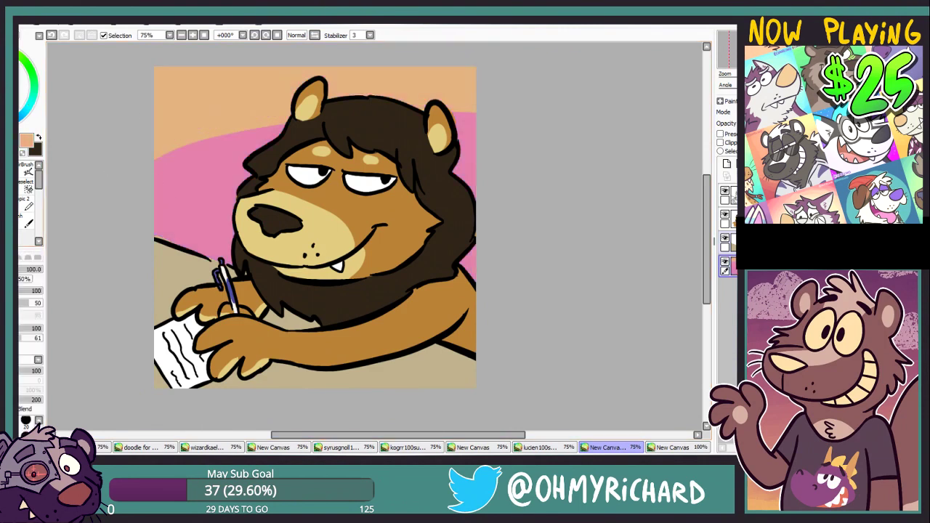
{"action": "left_click_drag", "start_coordinate": [291, 120], "coordinate": [138, 167]}
{"action": "mouse_move", "coordinate": [138, 167]}
{"action": "left_mouse_down"}
{"action": "mouse_move", "coordinate": [476, 79]}
{"action": "mouse_move", "coordinate": [214, 110]}
{"action": "mouse_move", "coordinate": [242, 217]}
{"action": "left_mouse_up"}
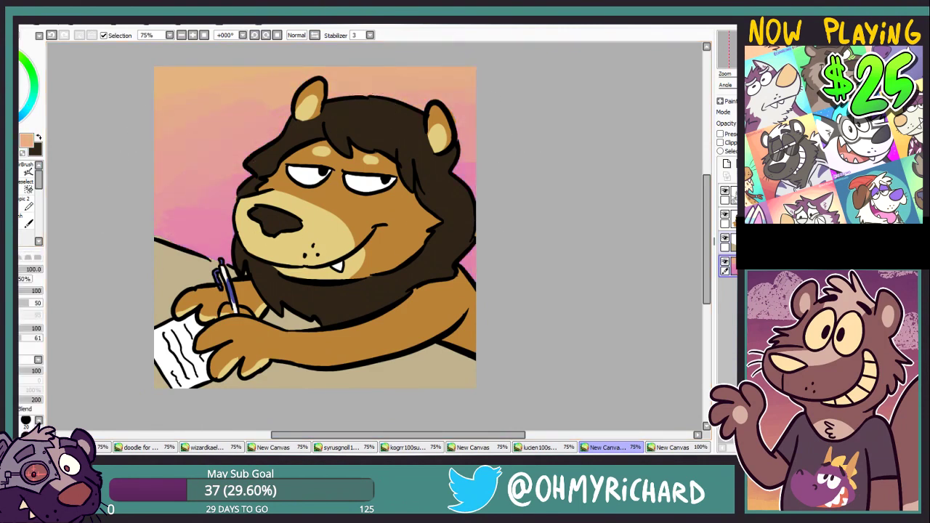
Try blending magenta into the lower pink background beside the mane, and undo the last stroke.
{"action": "left_click", "coordinate": [2, 115]}
{"action": "left_click", "coordinate": [3, 86]}
{"action": "key", "text": "n"}
{"action": "left_click_drag", "start_coordinate": [476, 257], "coordinate": [443, 260]}
{"action": "key", "text": "a"}
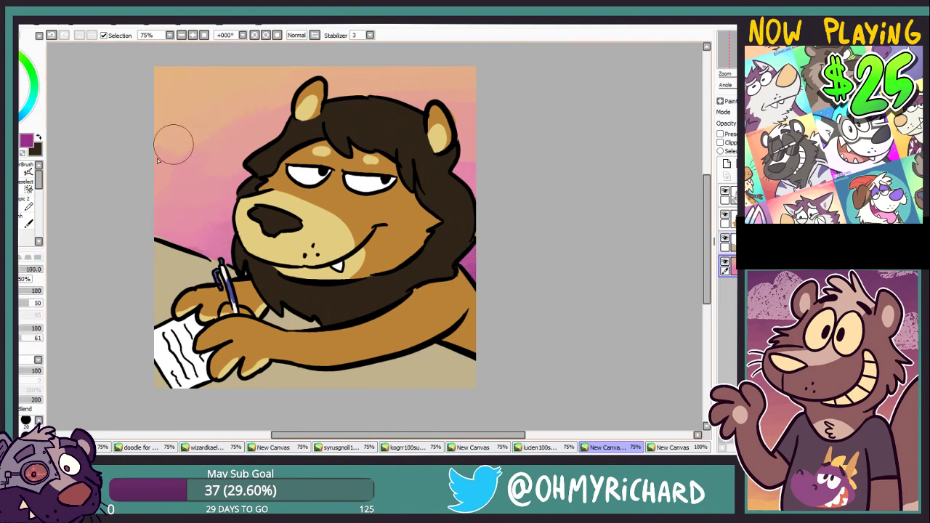
{"action": "mouse_move", "coordinate": [216, 192]}
{"action": "left_mouse_down"}
{"action": "mouse_move", "coordinate": [182, 218]}
{"action": "mouse_move", "coordinate": [187, 203]}
{"action": "left_mouse_up"}
{"action": "key", "text": "ctrl+z"}
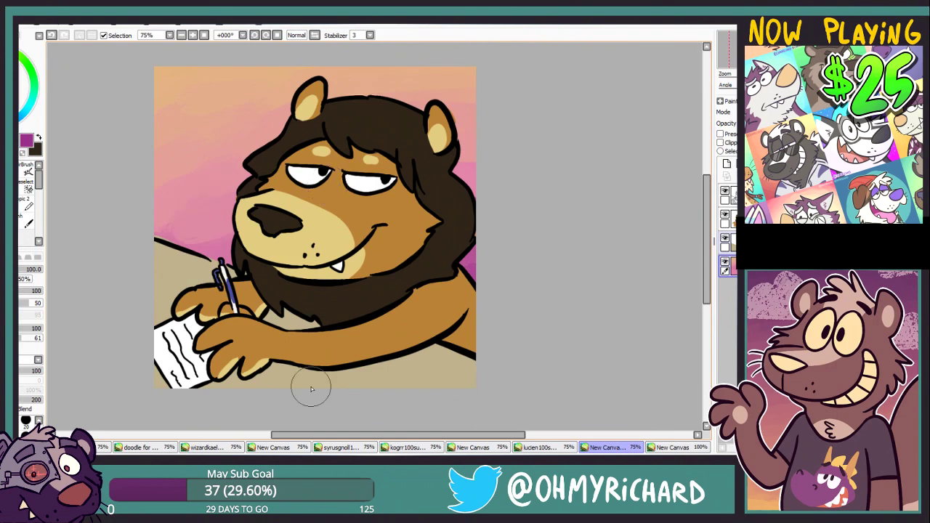
Turn on opacity protection for the table layer and try filling the table with reddish brown.
{"action": "left_click", "coordinate": [303, 383], "text": "alt"}
{"action": "left_click", "coordinate": [735, 242]}
{"action": "left_click", "coordinate": [20, 86]}
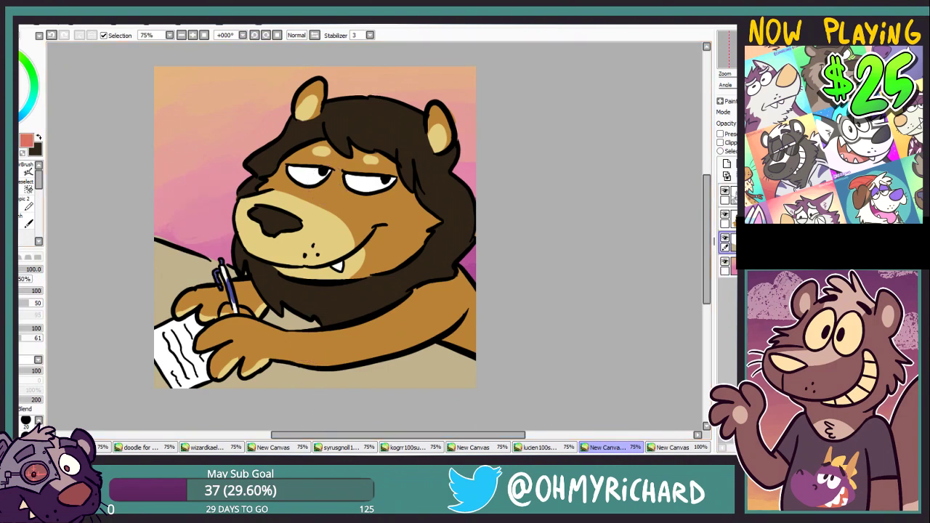
{"action": "key", "text": "ctrl+f"}
{"action": "key", "text": "ctrl+z"}
{"action": "left_click", "coordinate": [721, 134]}
{"action": "key", "text": "ctrl+f"}
{"action": "left_click", "coordinate": [19, 90]}
{"action": "key", "text": "ctrl+f"}
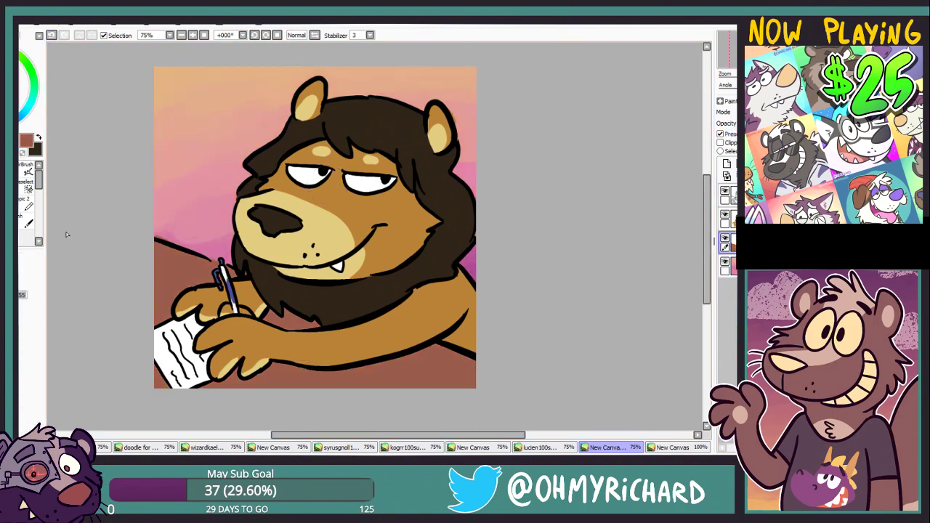
Fill the whole background layer with purple.
{"action": "left_click", "coordinate": [734, 266]}
{"action": "mouse_move", "coordinate": [27, 108]}
{"action": "left_mouse_down"}
{"action": "mouse_move", "coordinate": [33, 91]}
{"action": "mouse_move", "coordinate": [19, 119]}
{"action": "left_mouse_up"}
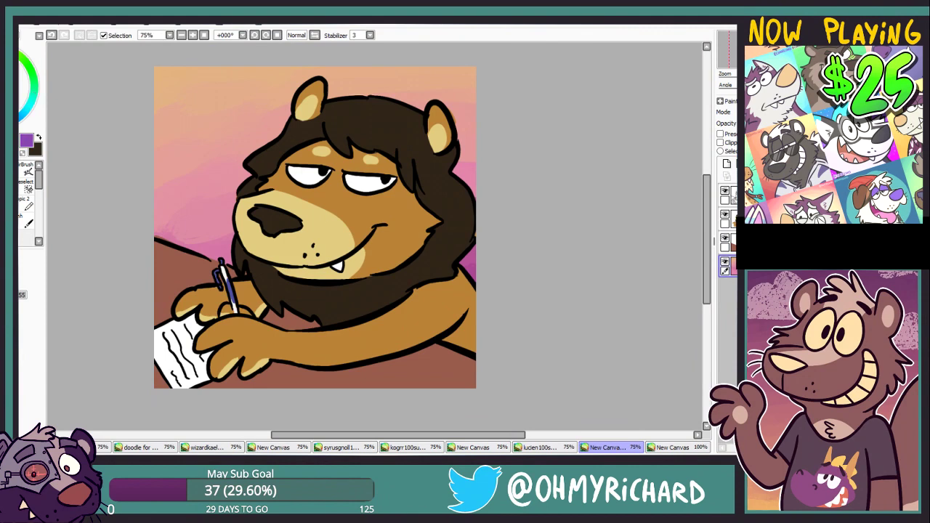
{"action": "left_click", "coordinate": [20, 86]}
{"action": "key", "text": "ctrl+f"}
Outline and fill the upper background with mauve pink, and blend it into the purple below.
{"action": "left_click_drag", "start_coordinate": [156, 152], "coordinate": [476, 79]}
{"action": "key", "text": "g"}
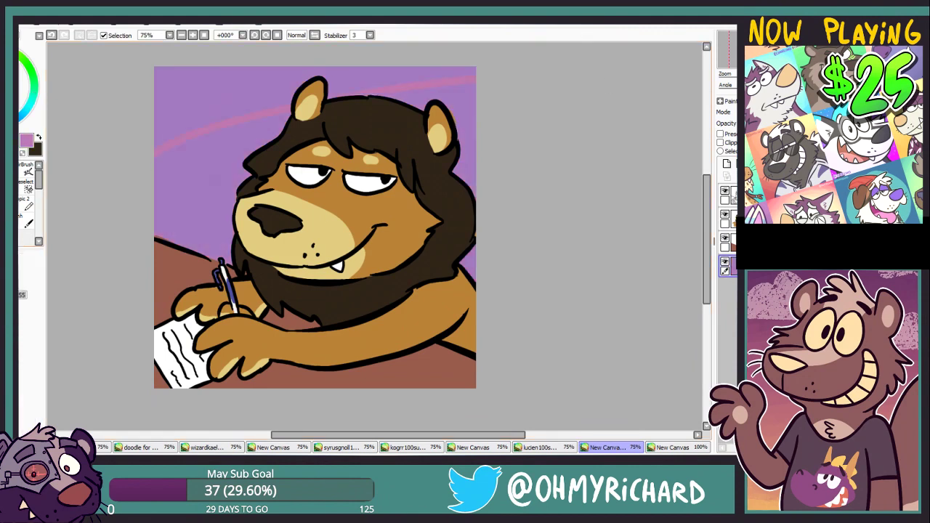
{"action": "left_click", "coordinate": [218, 95]}
{"action": "key", "text": "c"}
{"action": "mouse_move", "coordinate": [175, 150]}
{"action": "left_mouse_down"}
{"action": "mouse_move", "coordinate": [389, 104]}
{"action": "mouse_move", "coordinate": [178, 170]}
{"action": "left_mouse_up"}
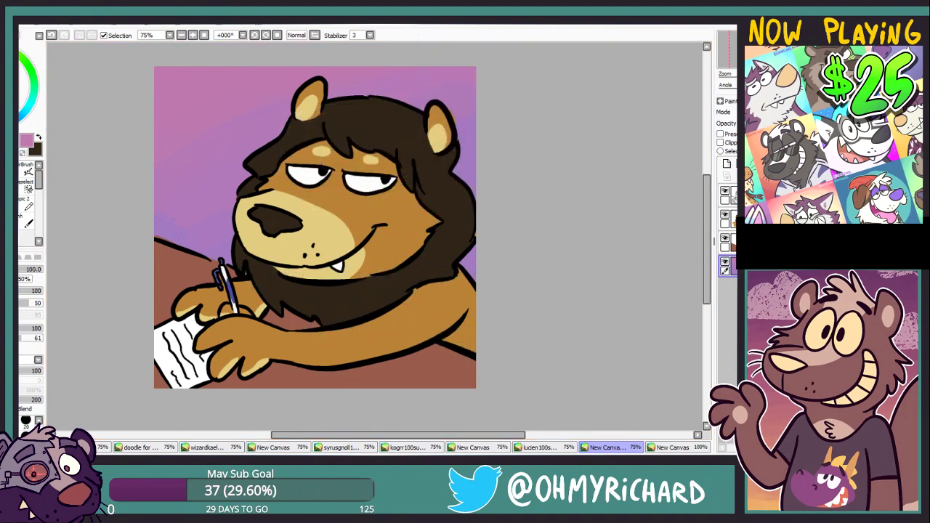
Fill the table with a warm tan on its own layer.
{"action": "left_click", "coordinate": [730, 242]}
{"action": "right_click", "coordinate": [187, 310]}
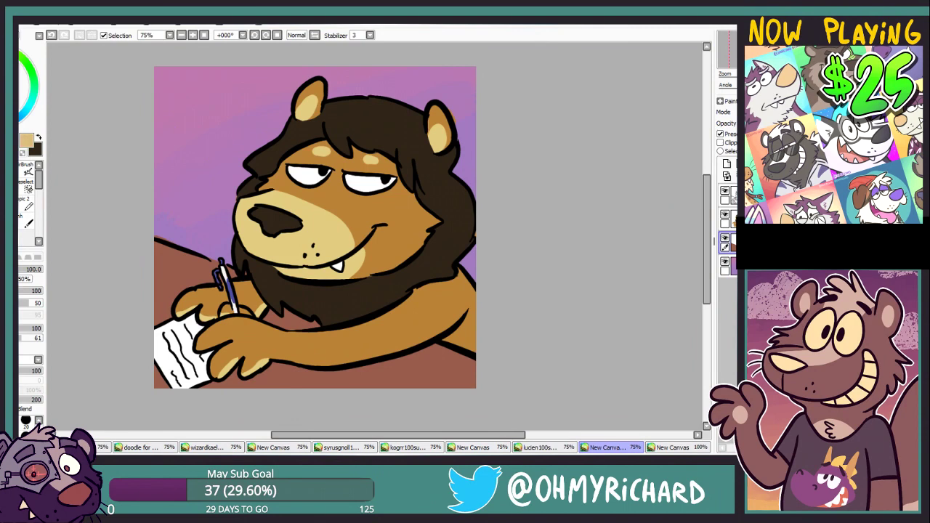
{"action": "key", "text": "g"}
{"action": "left_click", "coordinate": [185, 285]}
{"action": "left_click_drag", "start_coordinate": [7, 71], "coordinate": [5, 73]}
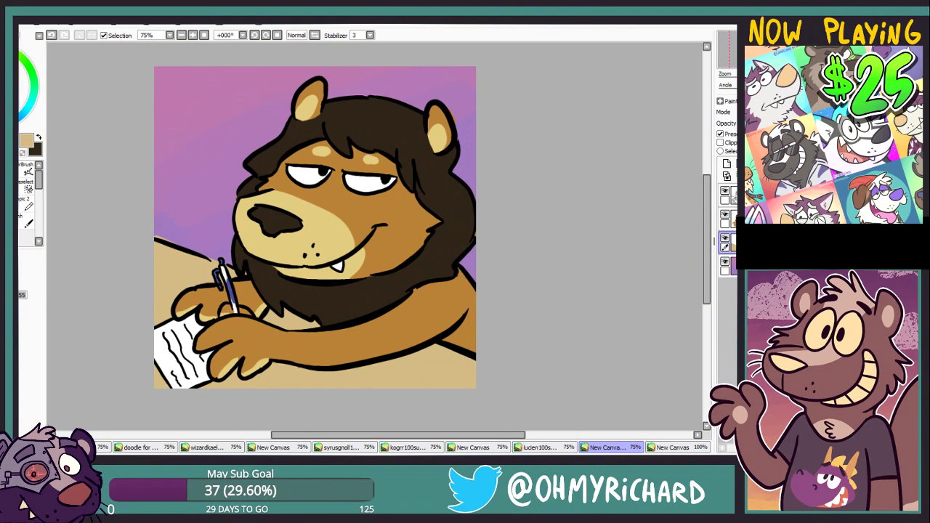
Paint the upper-left corner of the background layer pale peach along a curved edge.
{"action": "left_click", "coordinate": [6, 124]}
{"action": "left_click", "coordinate": [18, 102]}
{"action": "right_click", "coordinate": [180, 90]}
{"action": "left_click", "coordinate": [3, 62]}
{"action": "left_click", "coordinate": [6, 73]}
{"action": "key", "text": "b"}
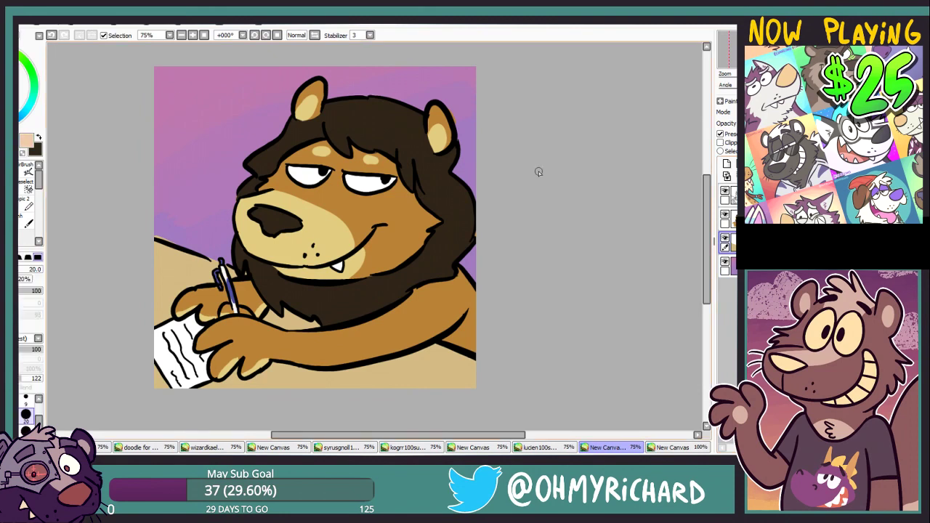
{"action": "left_click", "coordinate": [733, 266]}
{"action": "mouse_move", "coordinate": [215, 103]}
{"action": "left_mouse_down"}
{"action": "mouse_move", "coordinate": [151, 106]}
{"action": "mouse_move", "coordinate": [170, 76]}
{"action": "mouse_move", "coordinate": [204, 73]}
{"action": "left_mouse_up"}
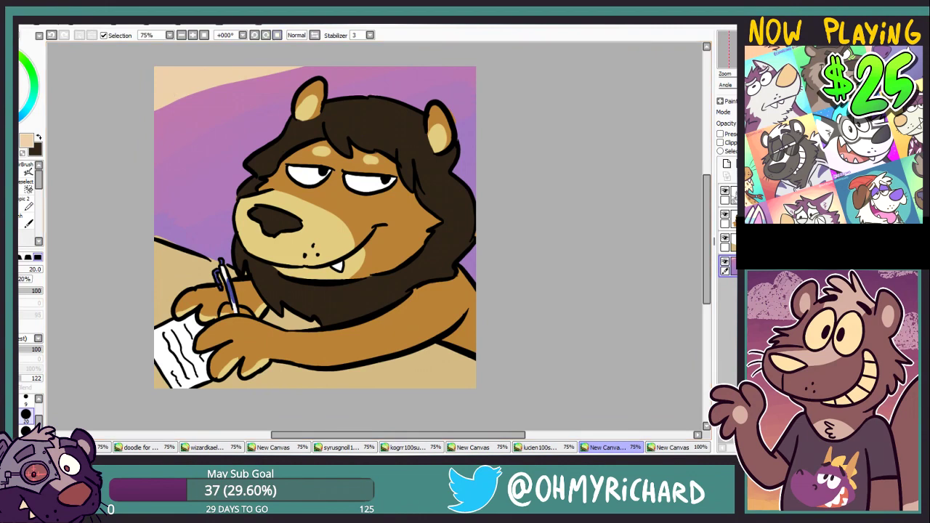
Blend the peach corner into the pink and purple background with broad diagonal strokes.
{"action": "key", "text": "c"}
{"action": "mouse_move", "coordinate": [169, 104]}
{"action": "left_mouse_down"}
{"action": "mouse_move", "coordinate": [228, 79]}
{"action": "mouse_move", "coordinate": [143, 120]}
{"action": "mouse_move", "coordinate": [288, 75]}
{"action": "mouse_move", "coordinate": [166, 169]}
{"action": "mouse_move", "coordinate": [208, 105]}
{"action": "left_mouse_up"}
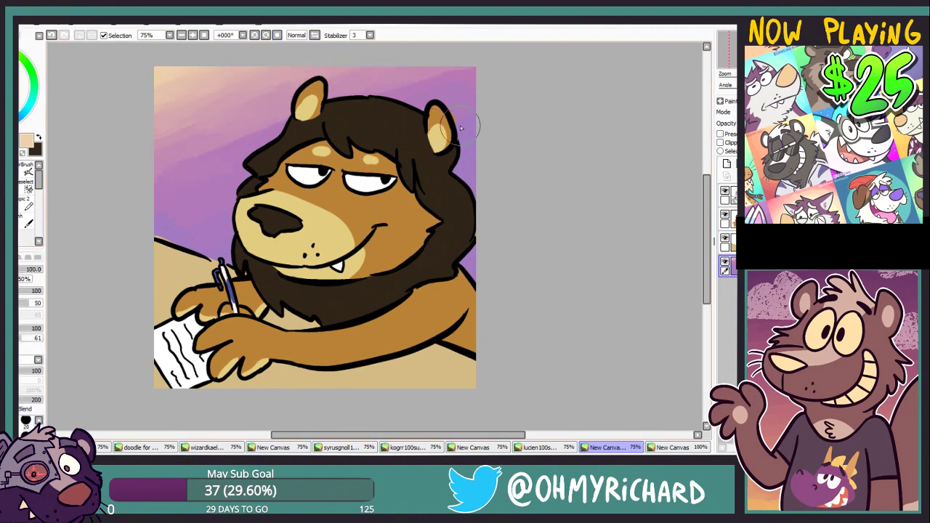
{"action": "left_click_drag", "start_coordinate": [175, 137], "coordinate": [196, 121]}
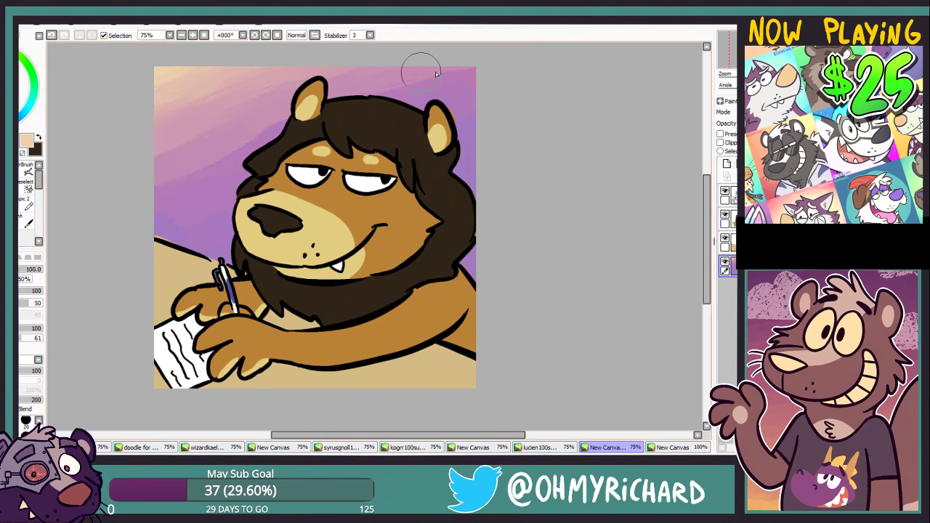
{"action": "left_click_drag", "start_coordinate": [422, 70], "coordinate": [483, 75]}
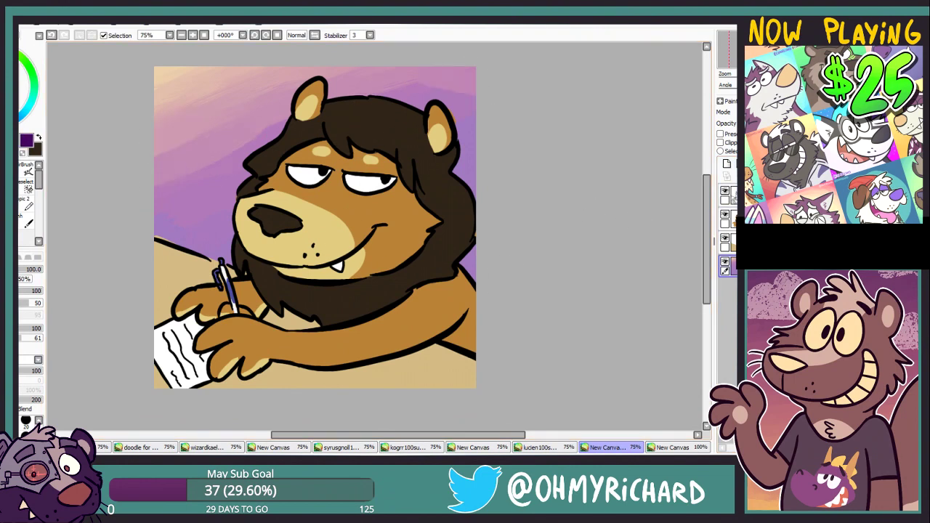
Add the artist's signature from the lucien drawing on a new layer in translucent dark purple, and save as felinodad 100sub.
{"action": "left_click", "coordinate": [538, 447]}
{"action": "left_click", "coordinate": [607, 447]}
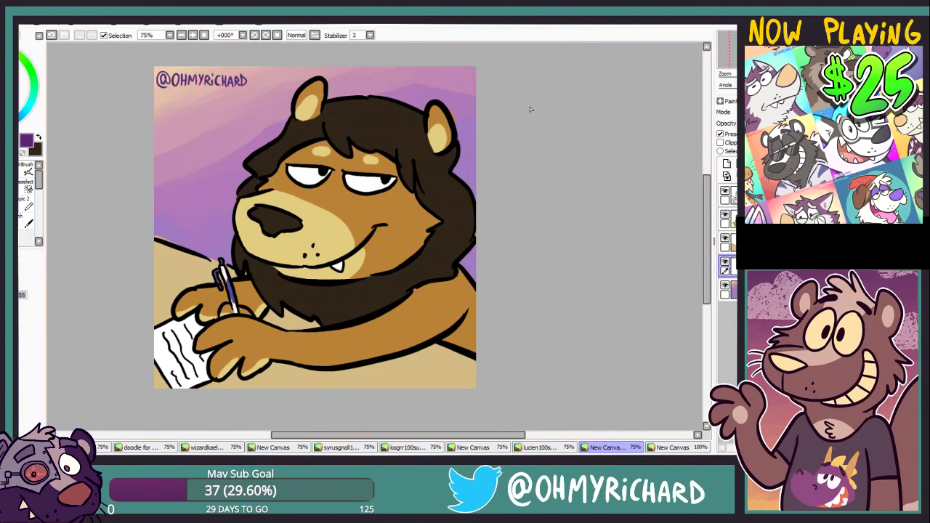
{"action": "left_click", "coordinate": [769, 124]}
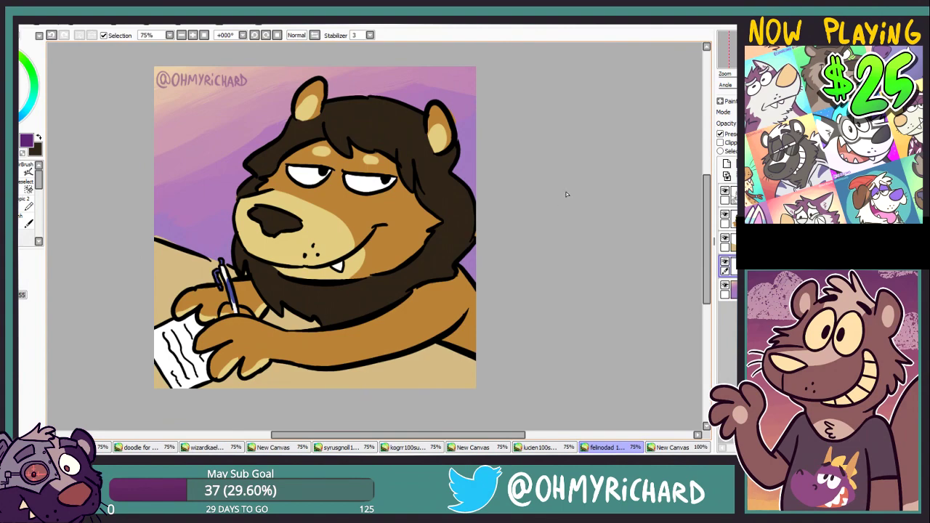
Close the leftover New Canvas documents and the test canvas with green brush strokes.
{"action": "left_click", "coordinate": [480, 448]}
{"action": "key", "text": "ctrl+w"}
{"action": "left_click", "coordinate": [415, 448]}
{"action": "left_click", "coordinate": [252, 448]}
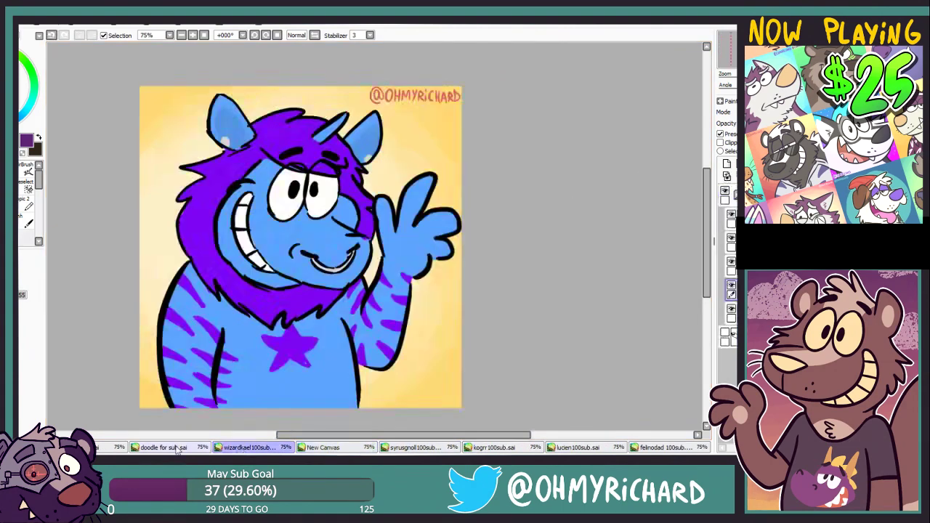
{"action": "left_click", "coordinate": [331, 448]}
{"action": "key", "text": "ctrl+w"}
{"action": "left_click", "coordinate": [175, 448]}
{"action": "left_click", "coordinate": [114, 448]}
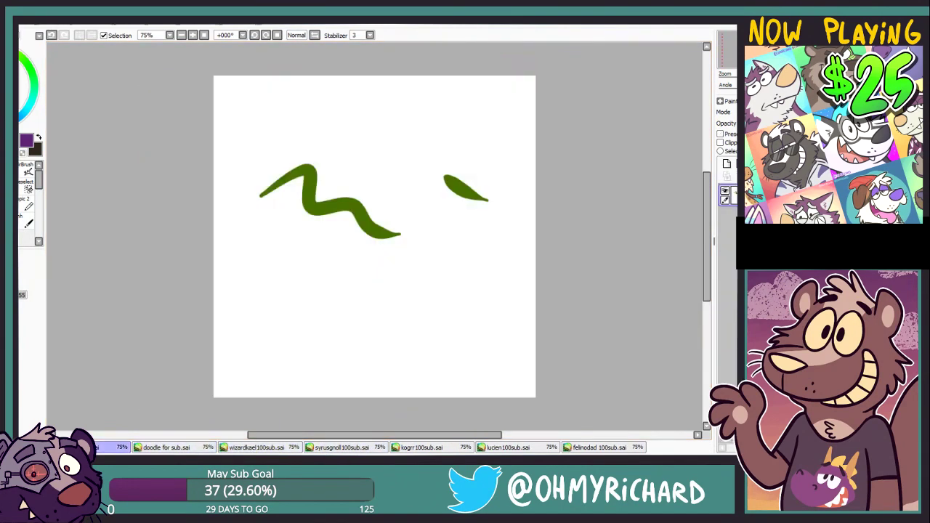
{"action": "key", "text": "ctrl+w"}
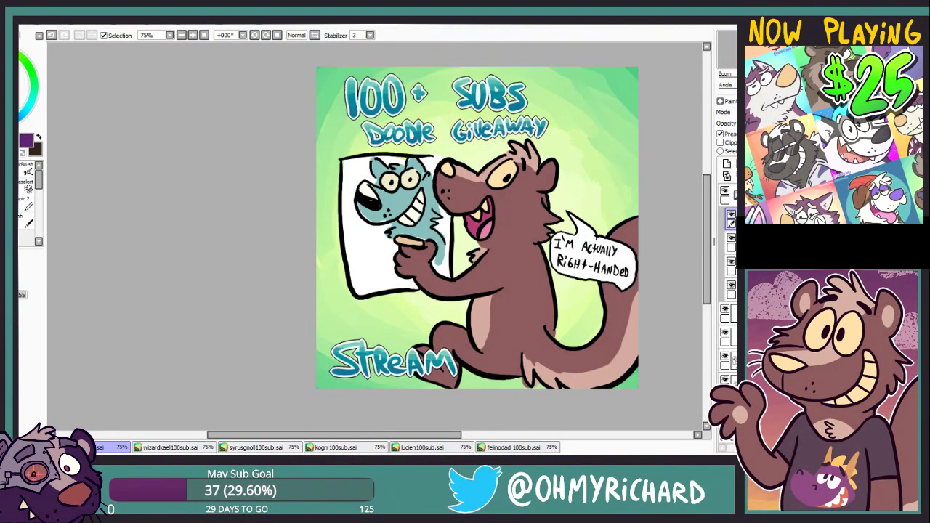
Create a new blank canvas at 100% zoom and swap to the near-black drawing colour.
{"action": "key", "text": "Return"}
{"action": "key", "text": "x"}
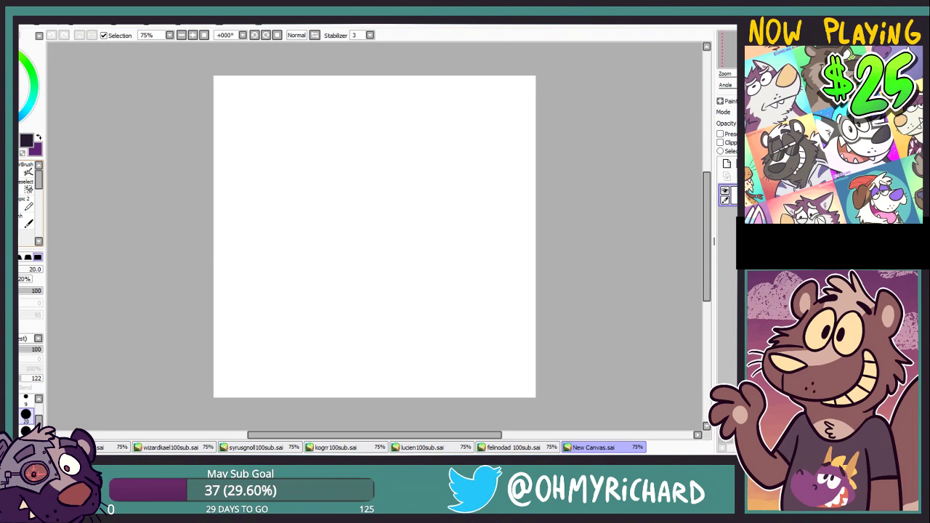
{"action": "left_click", "coordinate": [193, 36]}
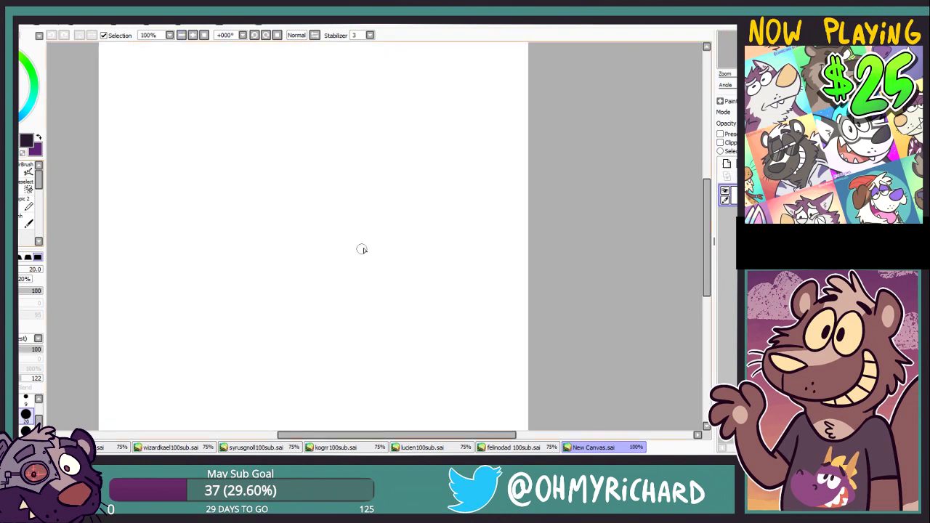
Draw two touching half-lidded eyes with small pupils and short eyebrows above them.
{"action": "mouse_move", "coordinate": [375, 155]}
{"action": "left_mouse_down"}
{"action": "mouse_move", "coordinate": [307, 180]}
{"action": "mouse_move", "coordinate": [343, 155]}
{"action": "mouse_move", "coordinate": [347, 173]}
{"action": "mouse_move", "coordinate": [396, 183]}
{"action": "left_mouse_up"}
{"action": "left_click_drag", "start_coordinate": [327, 176], "coordinate": [336, 179]}
{"action": "left_click_drag", "start_coordinate": [355, 182], "coordinate": [364, 185]}
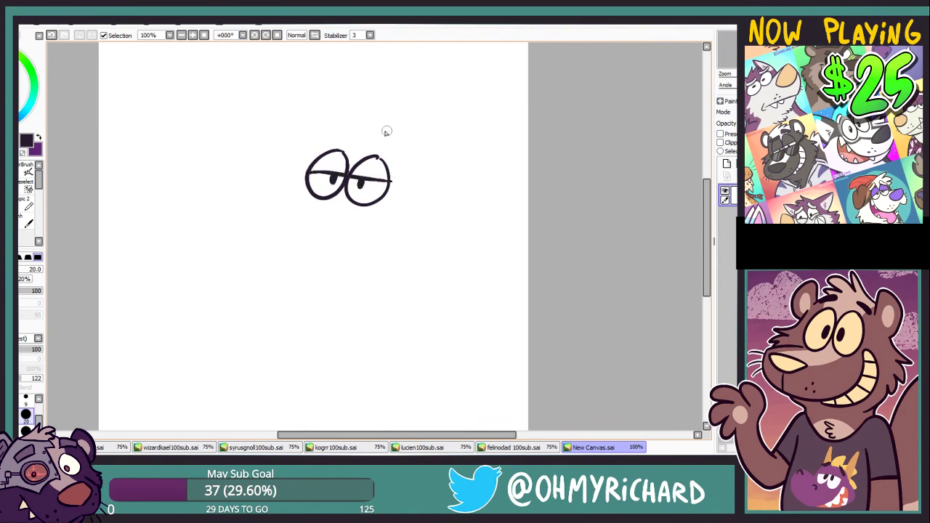
{"action": "left_click_drag", "start_coordinate": [325, 144], "coordinate": [353, 143]}
{"action": "left_click_drag", "start_coordinate": [368, 147], "coordinate": [390, 153]}
Draw the top of the head with pointed ears, a long hair lock and spiky fur on both cheeks.
{"action": "mouse_move", "coordinate": [366, 118]}
{"action": "left_mouse_down"}
{"action": "mouse_move", "coordinate": [416, 158]}
{"action": "mouse_move", "coordinate": [421, 178]}
{"action": "mouse_move", "coordinate": [385, 253]}
{"action": "mouse_move", "coordinate": [420, 165]}
{"action": "mouse_move", "coordinate": [397, 174]}
{"action": "mouse_move", "coordinate": [393, 193]}
{"action": "mouse_move", "coordinate": [428, 143]}
{"action": "left_mouse_up"}
{"action": "mouse_move", "coordinate": [367, 117]}
{"action": "left_mouse_down"}
{"action": "mouse_move", "coordinate": [340, 124]}
{"action": "mouse_move", "coordinate": [321, 67]}
{"action": "mouse_move", "coordinate": [268, 193]}
{"action": "left_mouse_up"}
{"action": "left_click_drag", "start_coordinate": [422, 185], "coordinate": [435, 195]}
Draw the bridge of the snout, the large nose and the curved lower muzzle line.
{"action": "left_click_drag", "start_coordinate": [300, 200], "coordinate": [261, 219]}
{"action": "key", "text": "ctrl+z"}
{"action": "mouse_move", "coordinate": [302, 194]}
{"action": "left_mouse_down"}
{"action": "mouse_move", "coordinate": [266, 212]}
{"action": "mouse_move", "coordinate": [285, 247]}
{"action": "left_mouse_up"}
{"action": "key", "text": "ctrl+z"}
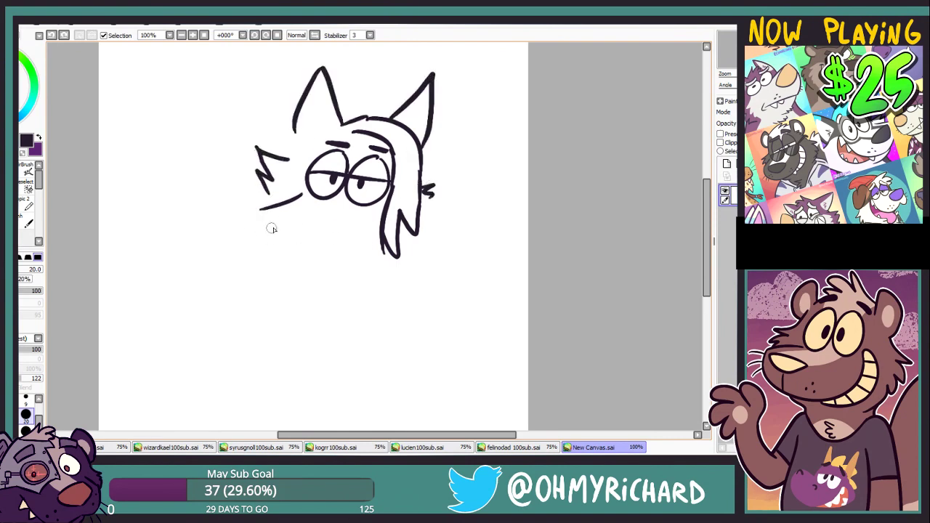
{"action": "mouse_move", "coordinate": [265, 212]}
{"action": "left_mouse_down"}
{"action": "mouse_move", "coordinate": [298, 225]}
{"action": "mouse_move", "coordinate": [293, 254]}
{"action": "left_mouse_up"}
{"action": "left_click_drag", "start_coordinate": [284, 257], "coordinate": [330, 251]}
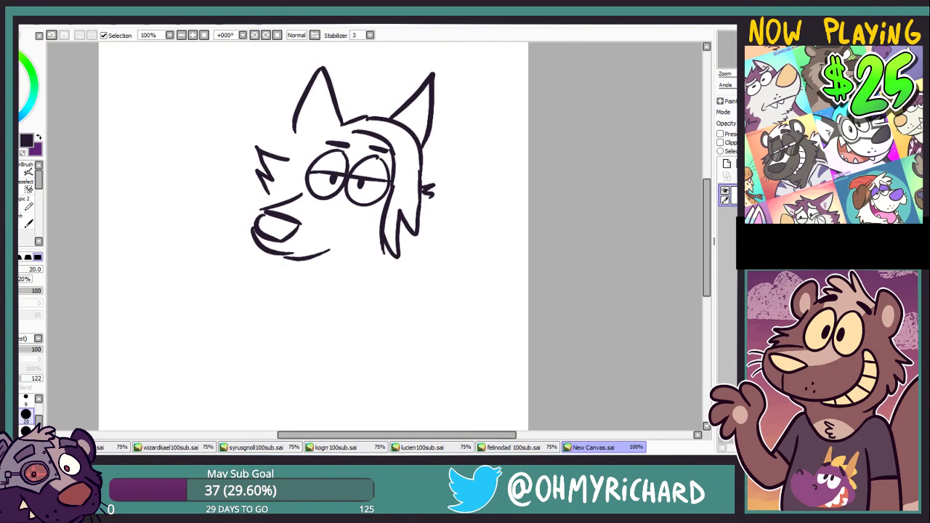
Erase the lower muzzle line and redraw it as a wide grin curving up to the hair lock.
{"action": "key", "text": "e"}
{"action": "mouse_move", "coordinate": [328, 252]}
{"action": "left_mouse_down"}
{"action": "mouse_move", "coordinate": [276, 266]}
{"action": "mouse_move", "coordinate": [254, 231]}
{"action": "left_mouse_up"}
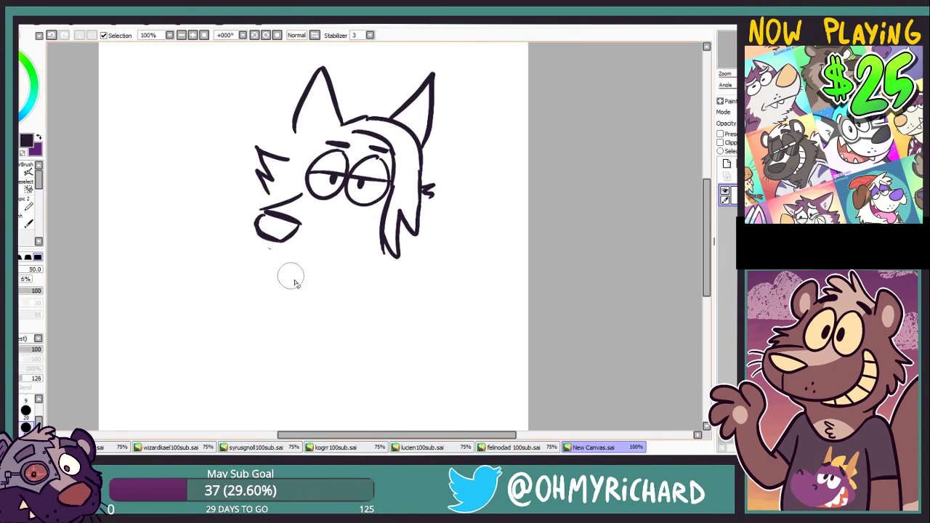
{"action": "key", "text": "n"}
{"action": "left_click_drag", "start_coordinate": [367, 213], "coordinate": [320, 255]}
{"action": "mouse_move", "coordinate": [366, 212]}
{"action": "left_mouse_down"}
{"action": "mouse_move", "coordinate": [357, 247]}
{"action": "mouse_move", "coordinate": [330, 255]}
{"action": "left_mouse_up"}
{"action": "left_click_drag", "start_coordinate": [255, 239], "coordinate": [314, 260]}
{"action": "left_click_drag", "start_coordinate": [298, 256], "coordinate": [331, 253]}
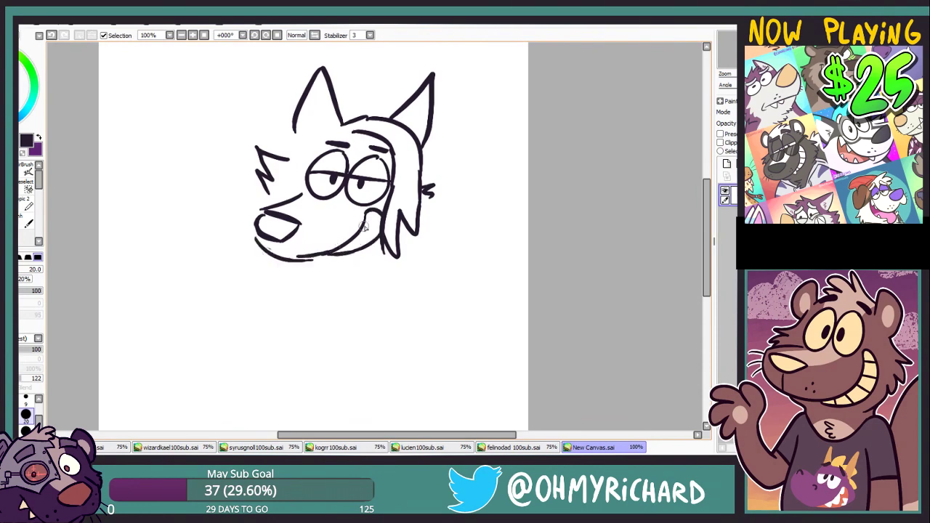
Draw pointed teeth in the corner of the grin and redraw the front of the muzzle around the nose.
{"action": "left_click_drag", "start_coordinate": [369, 213], "coordinate": [363, 229]}
{"action": "left_click_drag", "start_coordinate": [364, 229], "coordinate": [352, 241]}
{"action": "left_click", "coordinate": [22, 241]}
{"action": "left_click_drag", "start_coordinate": [304, 273], "coordinate": [298, 274]}
{"action": "left_click", "coordinate": [26, 414]}
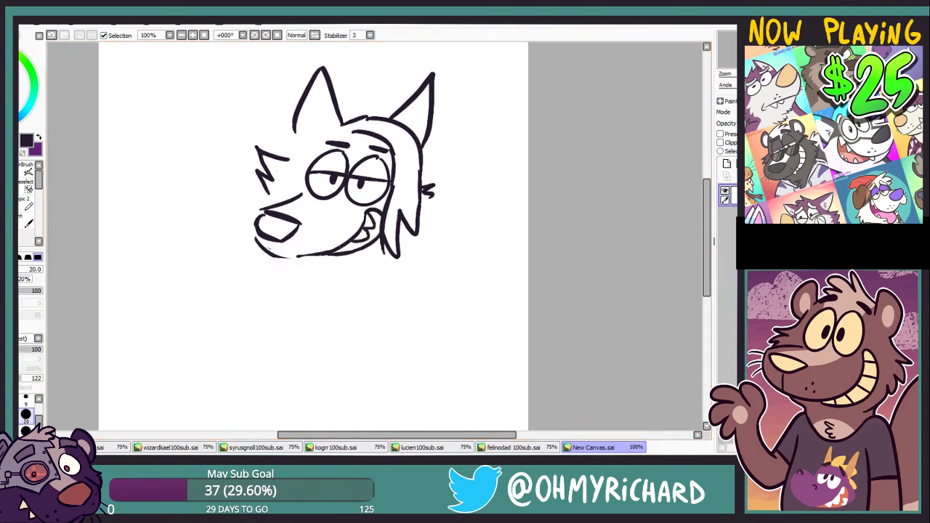
{"action": "mouse_move", "coordinate": [264, 210]}
{"action": "left_mouse_down"}
{"action": "mouse_move", "coordinate": [264, 247]}
{"action": "mouse_move", "coordinate": [312, 256]}
{"action": "left_mouse_up"}
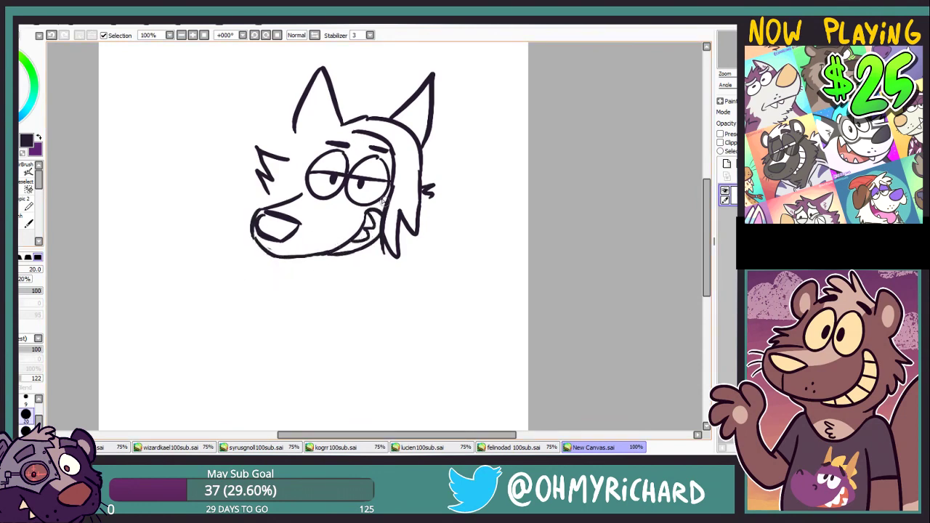
Connect the near ear to the head, and add inner lines to both ears and a hairline stroke.
{"action": "left_click_drag", "start_coordinate": [286, 159], "coordinate": [309, 135]}
{"action": "key", "text": "ctrl+z"}
{"action": "left_click_drag", "start_coordinate": [295, 122], "coordinate": [298, 145]}
{"action": "mouse_move", "coordinate": [318, 89]}
{"action": "left_mouse_down"}
{"action": "mouse_move", "coordinate": [330, 131]}
{"action": "mouse_move", "coordinate": [307, 127]}
{"action": "left_mouse_up"}
{"action": "mouse_move", "coordinate": [402, 119]}
{"action": "left_mouse_down"}
{"action": "mouse_move", "coordinate": [424, 103]}
{"action": "mouse_move", "coordinate": [421, 130]}
{"action": "left_mouse_up"}
{"action": "left_click_drag", "start_coordinate": [341, 128], "coordinate": [364, 132]}
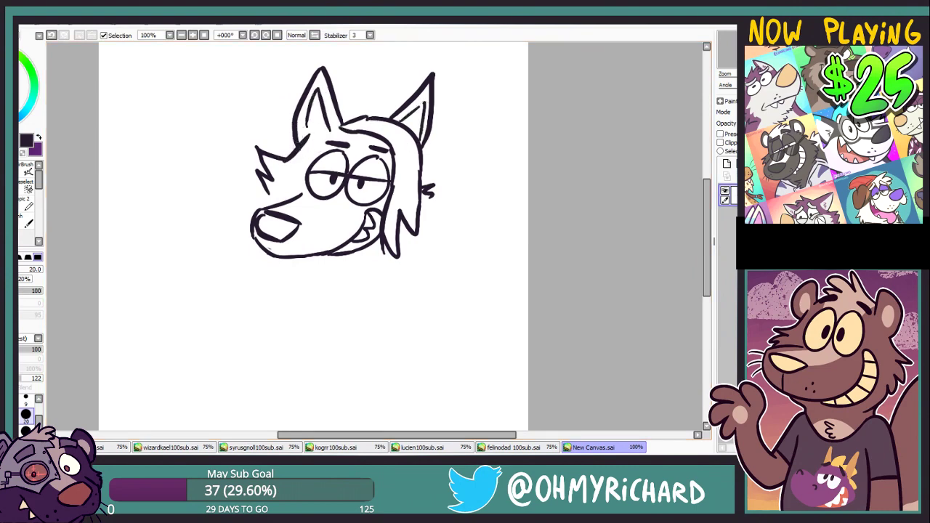
Erase the pointed teeth and redraw them as a row of flat teeth along the grin.
{"action": "key", "text": "e"}
{"action": "mouse_move", "coordinate": [368, 226]}
{"action": "left_mouse_down"}
{"action": "mouse_move", "coordinate": [357, 242]}
{"action": "mouse_move", "coordinate": [382, 225]}
{"action": "left_mouse_up"}
{"action": "key", "text": "n"}
{"action": "left_click_drag", "start_coordinate": [357, 234], "coordinate": [369, 242]}
{"action": "left_click_drag", "start_coordinate": [347, 244], "coordinate": [357, 252]}
Redraw the side of the face below the near ear with smaller, lower cheek fur spikes.
{"action": "key", "text": "e"}
{"action": "mouse_move", "coordinate": [308, 138]}
{"action": "left_mouse_down"}
{"action": "mouse_move", "coordinate": [261, 185]}
{"action": "mouse_move", "coordinate": [296, 126]}
{"action": "mouse_move", "coordinate": [300, 150]}
{"action": "left_mouse_up"}
{"action": "key", "text": "n"}
{"action": "left_click_drag", "start_coordinate": [311, 149], "coordinate": [286, 177]}
{"action": "key", "text": "ctrl+z"}
{"action": "mouse_move", "coordinate": [313, 148]}
{"action": "left_mouse_down"}
{"action": "mouse_move", "coordinate": [290, 183]}
{"action": "mouse_move", "coordinate": [253, 170]}
{"action": "left_mouse_up"}
{"action": "left_click_drag", "start_coordinate": [252, 171], "coordinate": [272, 200]}
Erase the cheek fur behind the long hair and redraw it as smaller, lower spikes joining the hair tips.
{"action": "key", "text": "e"}
{"action": "mouse_move", "coordinate": [434, 186]}
{"action": "left_mouse_down"}
{"action": "mouse_move", "coordinate": [446, 189]}
{"action": "mouse_move", "coordinate": [422, 233]}
{"action": "left_mouse_up"}
{"action": "key", "text": "n"}
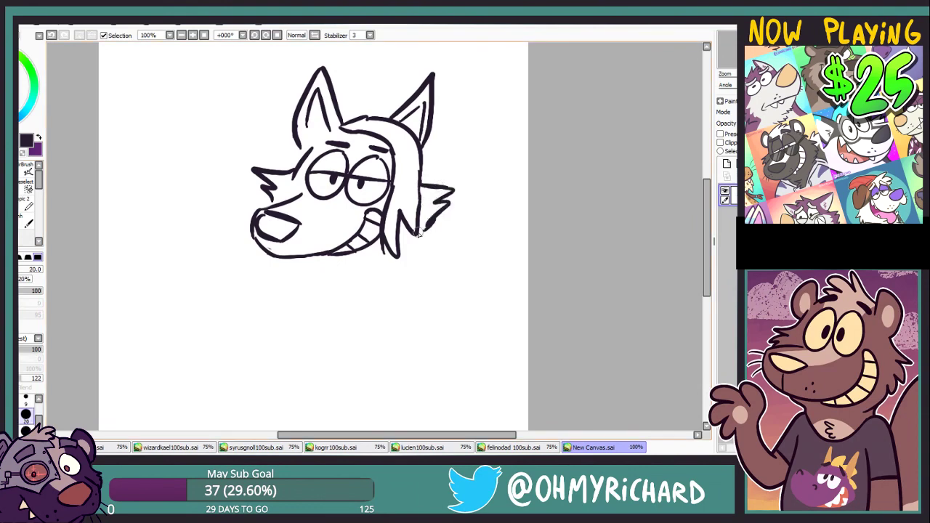
{"action": "key", "text": "e"}
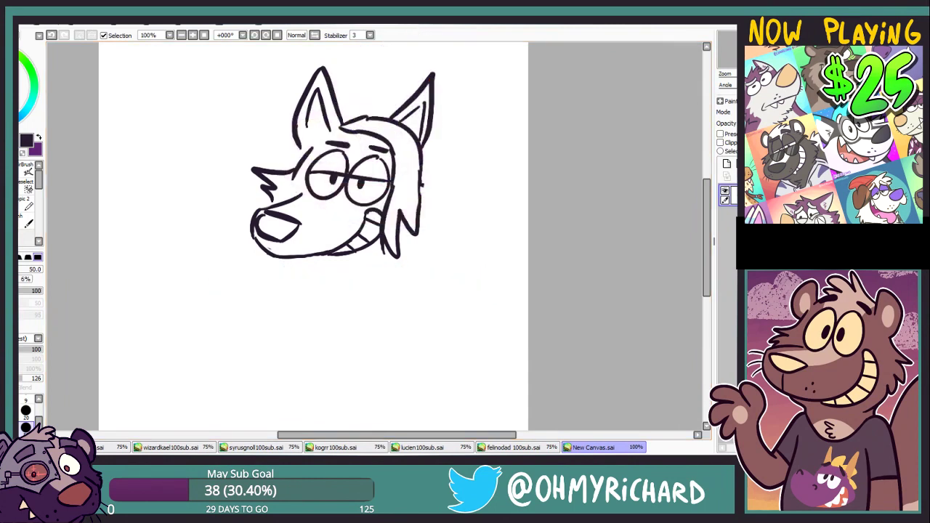
{"action": "key", "text": "n"}
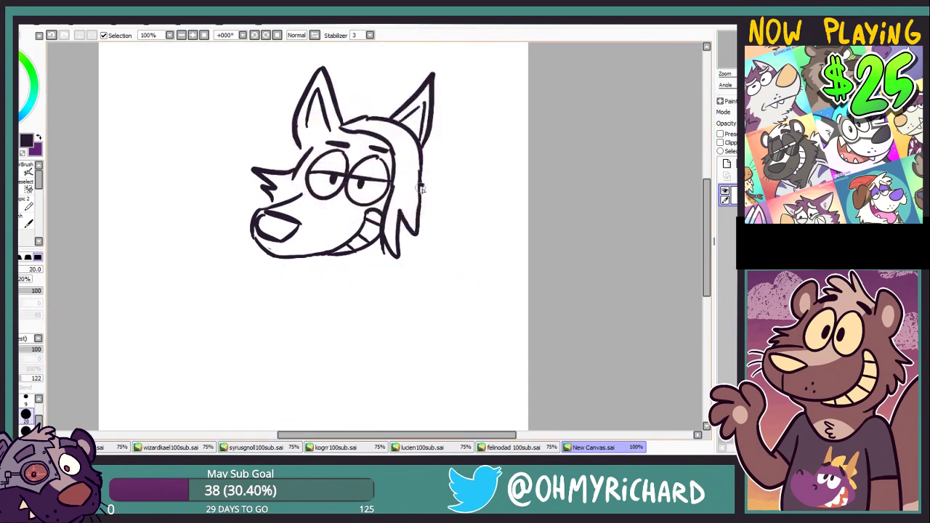
{"action": "mouse_move", "coordinate": [422, 186]}
{"action": "left_mouse_down"}
{"action": "mouse_move", "coordinate": [447, 198]}
{"action": "mouse_move", "coordinate": [418, 237]}
{"action": "left_mouse_up"}
Erase the fur tuft on the cheek above the nose and redraw its spikes closer to the muzzle.
{"action": "key", "text": "e"}
{"action": "left_click_drag", "start_coordinate": [282, 178], "coordinate": [265, 199]}
{"action": "key", "text": "n"}
{"action": "mouse_move", "coordinate": [296, 170]}
{"action": "left_mouse_down"}
{"action": "mouse_move", "coordinate": [271, 187]}
{"action": "mouse_move", "coordinate": [264, 211]}
{"action": "left_mouse_up"}
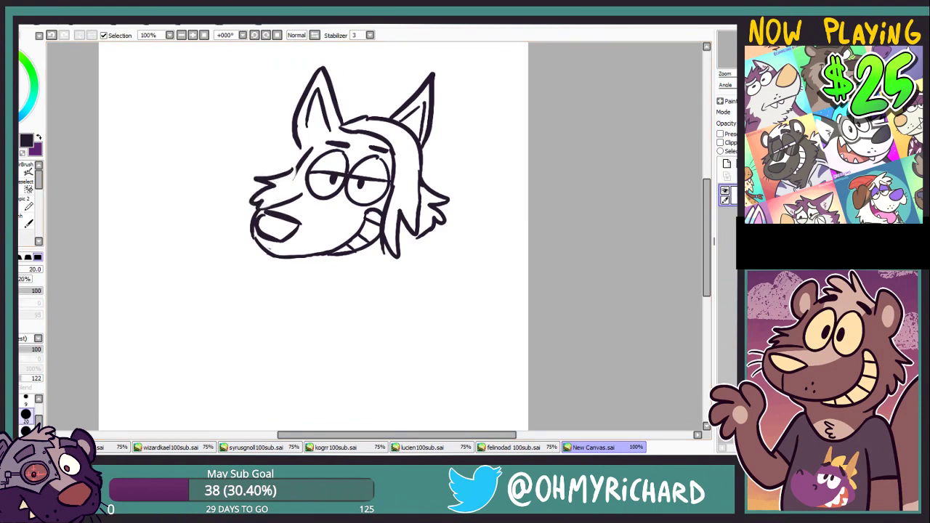
Draw the outer hair outline around the head, a hanging lock behind the neck, and a fluff tuft inside the near ear.
{"action": "left_click_drag", "start_coordinate": [342, 112], "coordinate": [396, 107]}
{"action": "key", "text": "ctrl+z"}
{"action": "left_click_drag", "start_coordinate": [428, 140], "coordinate": [435, 189]}
{"action": "mouse_move", "coordinate": [431, 234]}
{"action": "left_mouse_down"}
{"action": "mouse_move", "coordinate": [429, 279]}
{"action": "mouse_move", "coordinate": [399, 307]}
{"action": "left_mouse_up"}
{"action": "left_click_drag", "start_coordinate": [295, 142], "coordinate": [283, 170]}
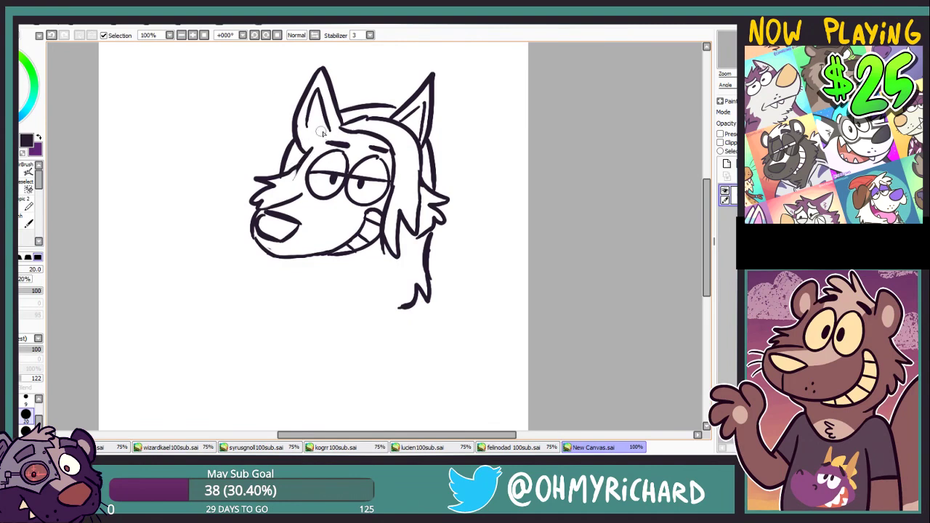
{"action": "left_click_drag", "start_coordinate": [323, 133], "coordinate": [307, 141]}
Draw the jaw underside and the front and back neck lines below the head, redoing strokes as needed.
{"action": "mouse_move", "coordinate": [310, 267]}
{"action": "left_mouse_down"}
{"action": "mouse_move", "coordinate": [359, 263]}
{"action": "mouse_move", "coordinate": [393, 302]}
{"action": "left_mouse_up"}
{"action": "key", "text": "ctrl+z"}
{"action": "mouse_move", "coordinate": [399, 257]}
{"action": "left_mouse_down"}
{"action": "mouse_move", "coordinate": [401, 291]}
{"action": "mouse_move", "coordinate": [392, 291]}
{"action": "left_mouse_up"}
{"action": "key", "text": "ctrl+z"}
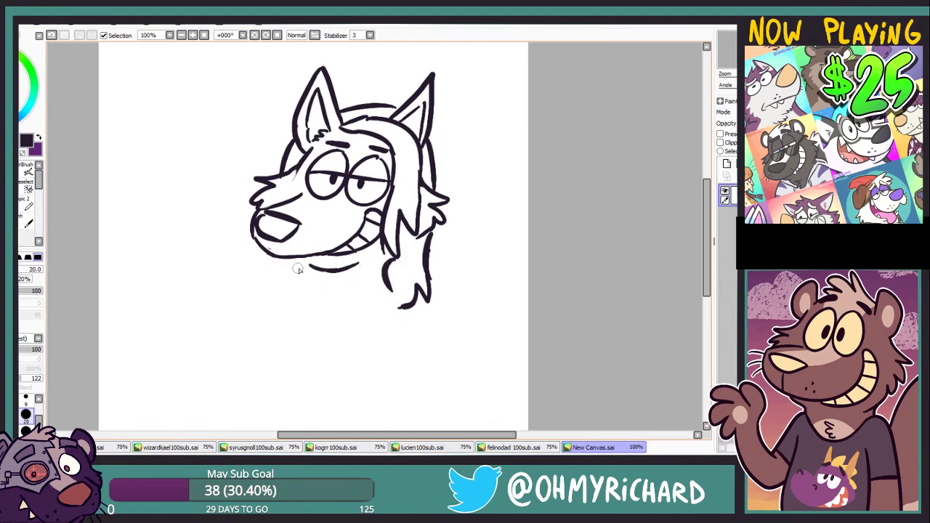
{"action": "mouse_move", "coordinate": [299, 259]}
{"action": "left_mouse_down"}
{"action": "mouse_move", "coordinate": [312, 266]}
{"action": "mouse_move", "coordinate": [310, 285]}
{"action": "left_mouse_up"}
{"action": "key", "text": "ctrl+z"}
{"action": "key", "text": "ctrl+z"}
{"action": "mouse_move", "coordinate": [412, 241]}
{"action": "left_mouse_down"}
{"action": "mouse_move", "coordinate": [396, 260]}
{"action": "mouse_move", "coordinate": [398, 286]}
{"action": "left_mouse_up"}
{"action": "key", "text": "ctrl+z"}
Sketch the shoulders with one bent arm resting its hand at the hip and the other raised with curled fingers.
{"action": "mouse_move", "coordinate": [366, 332]}
{"action": "left_mouse_down"}
{"action": "mouse_move", "coordinate": [420, 379]}
{"action": "mouse_move", "coordinate": [377, 245]}
{"action": "left_mouse_up"}
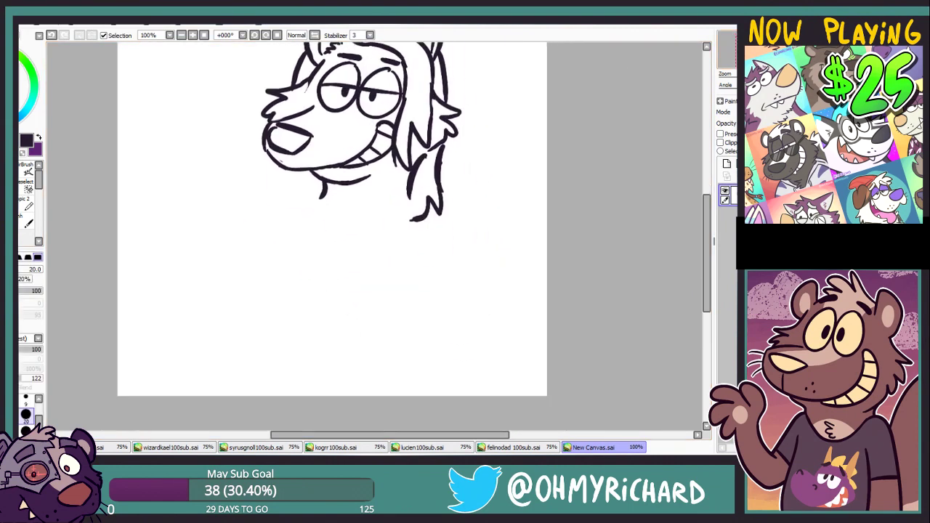
{"action": "left_click_drag", "start_coordinate": [203, 207], "coordinate": [221, 231]}
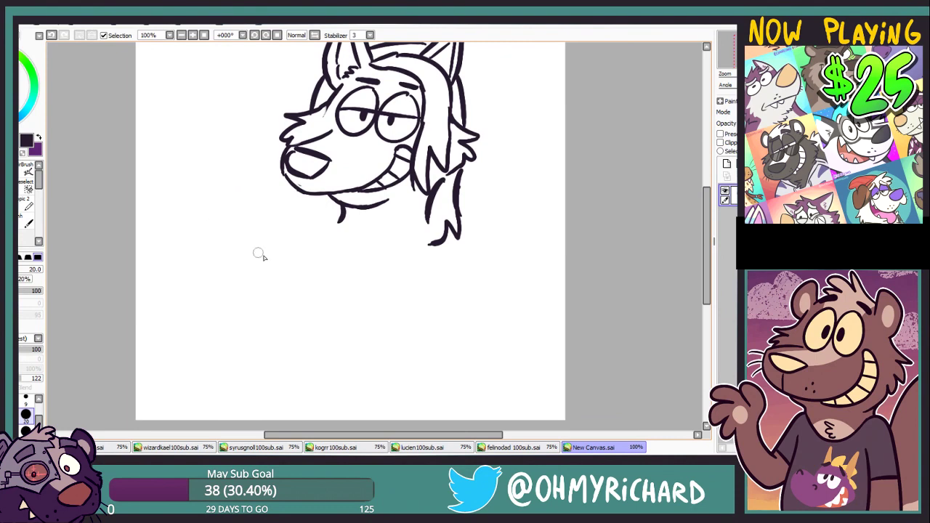
{"action": "left_click_drag", "start_coordinate": [433, 225], "coordinate": [447, 329]}
{"action": "mouse_move", "coordinate": [412, 263]}
{"action": "left_mouse_down"}
{"action": "mouse_move", "coordinate": [420, 320]}
{"action": "mouse_move", "coordinate": [409, 338]}
{"action": "mouse_move", "coordinate": [451, 330]}
{"action": "left_mouse_up"}
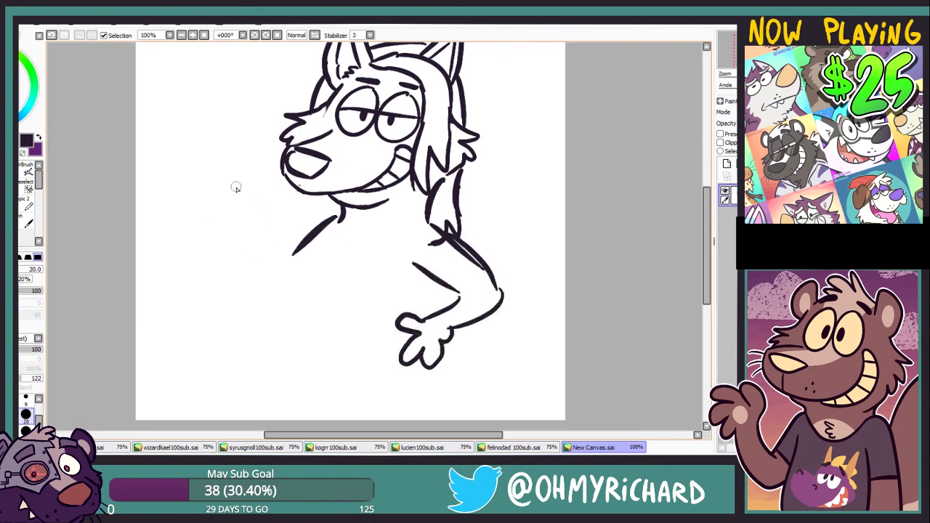
{"action": "left_click_drag", "start_coordinate": [250, 187], "coordinate": [340, 218]}
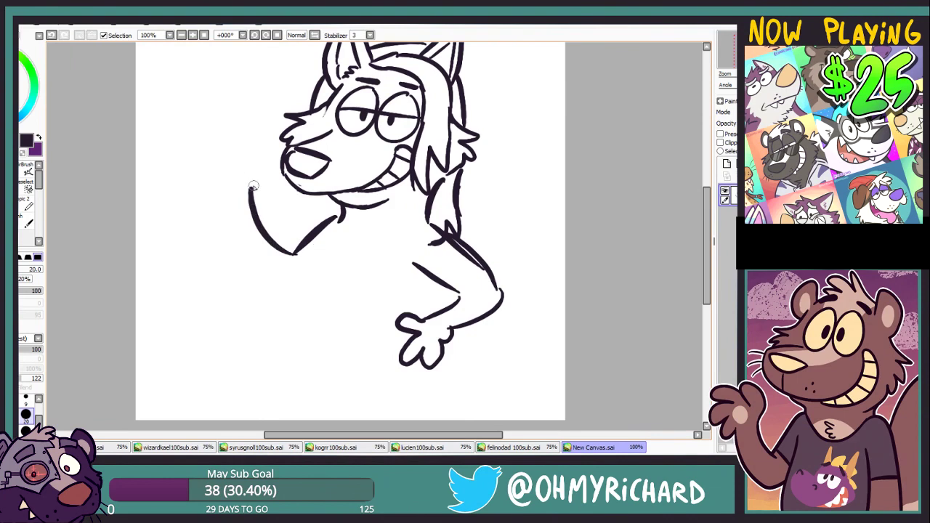
{"action": "mouse_move", "coordinate": [231, 161]}
{"action": "left_mouse_down"}
{"action": "mouse_move", "coordinate": [240, 180]}
{"action": "mouse_move", "coordinate": [240, 159]}
{"action": "left_mouse_up"}
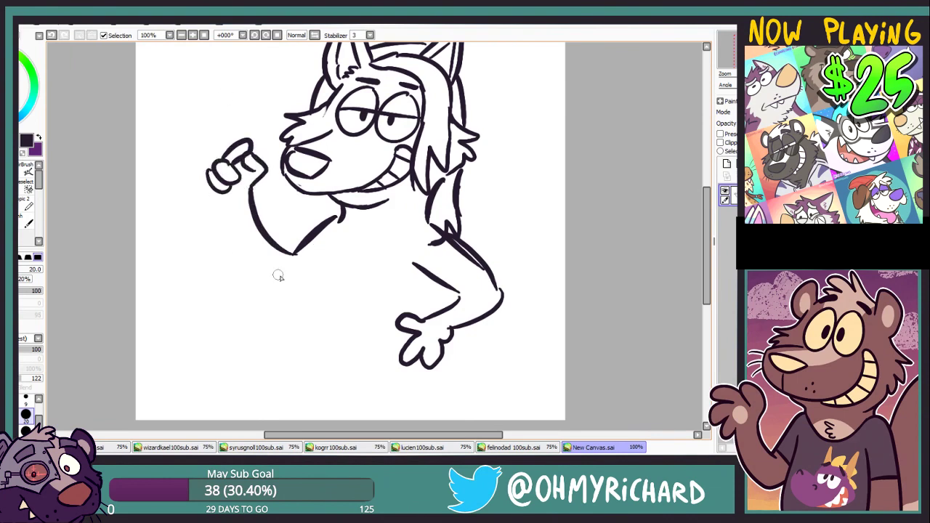
Select the raised hand with the lasso, enlarge it slightly, reposition it on the wrist and clear the selection.
{"action": "key", "text": "l"}
{"action": "left_click_drag", "start_coordinate": [225, 210], "coordinate": [195, 210]}
{"action": "key", "text": "ctrl+t"}
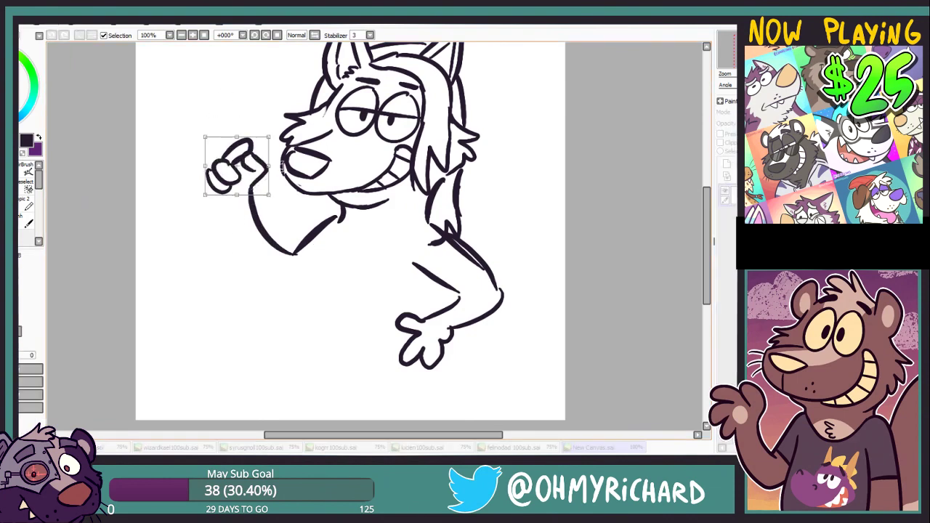
{"action": "left_click_drag", "start_coordinate": [206, 138], "coordinate": [194, 120]}
{"action": "left_click_drag", "start_coordinate": [232, 160], "coordinate": [234, 166]}
{"action": "key", "text": "Return"}
{"action": "key", "text": "ctrl+d"}
{"action": "key", "text": "n"}
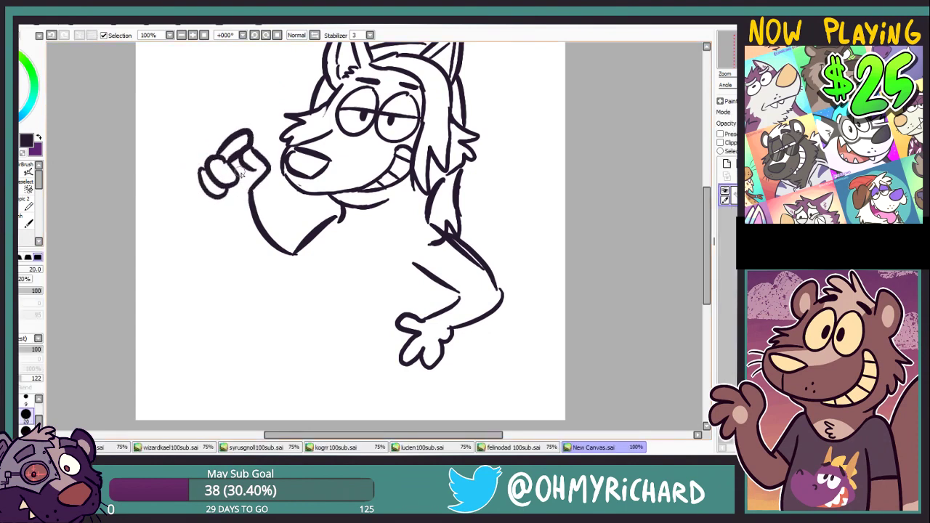
Draw the underside of the raised arm and the curve where it meets the chest.
{"action": "left_click_drag", "start_coordinate": [219, 204], "coordinate": [263, 274]}
{"action": "left_click_drag", "start_coordinate": [318, 265], "coordinate": [278, 288]}
{"action": "left_click_drag", "start_coordinate": [336, 231], "coordinate": [317, 271]}
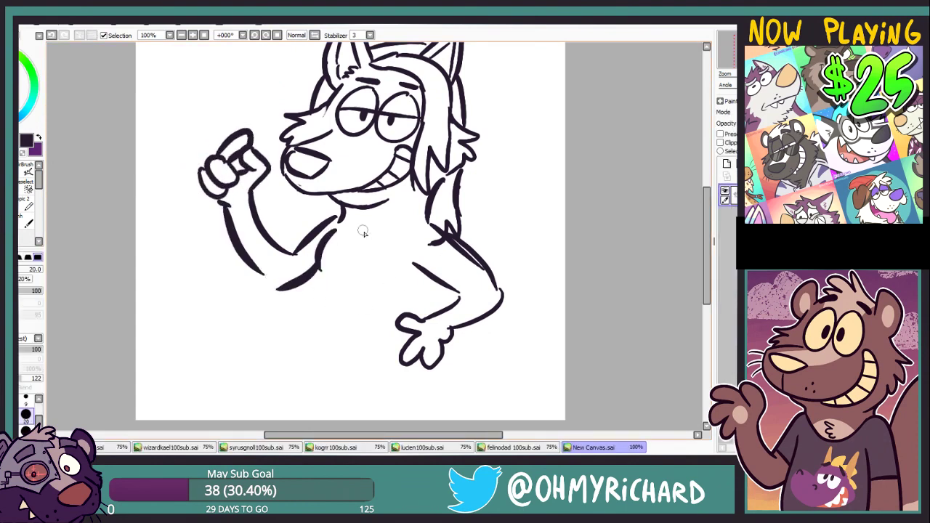
Draw a V-shaped shirt neckline and a sleeve edge across each upper arm.
{"action": "left_click_drag", "start_coordinate": [342, 208], "coordinate": [363, 249]}
{"action": "left_click_drag", "start_coordinate": [363, 245], "coordinate": [428, 221]}
{"action": "left_click_drag", "start_coordinate": [439, 277], "coordinate": [472, 259]}
{"action": "left_click_drag", "start_coordinate": [299, 252], "coordinate": [310, 270]}
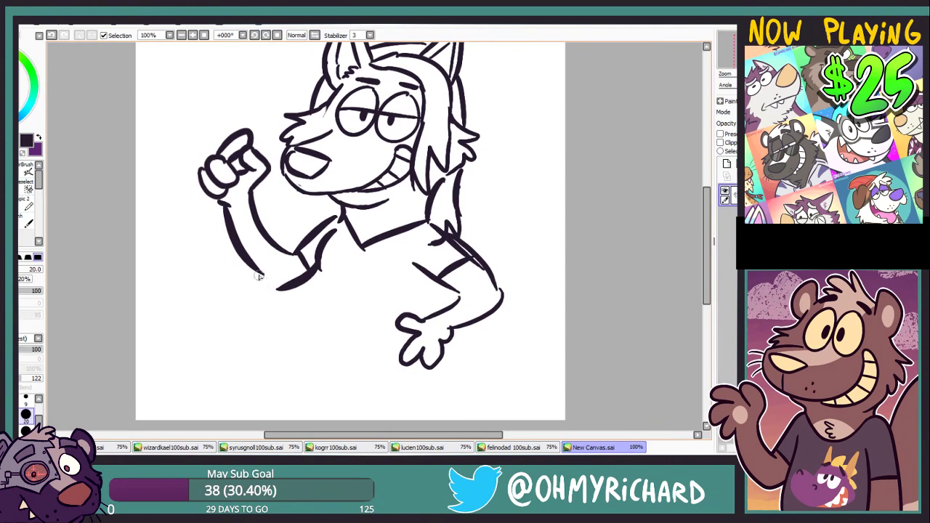
Draw both sides of the torso from the armpits down toward the waist.
{"action": "left_click_drag", "start_coordinate": [434, 279], "coordinate": [429, 317]}
{"action": "left_click_drag", "start_coordinate": [314, 272], "coordinate": [316, 322]}
{"action": "key", "text": "ctrl+z"}
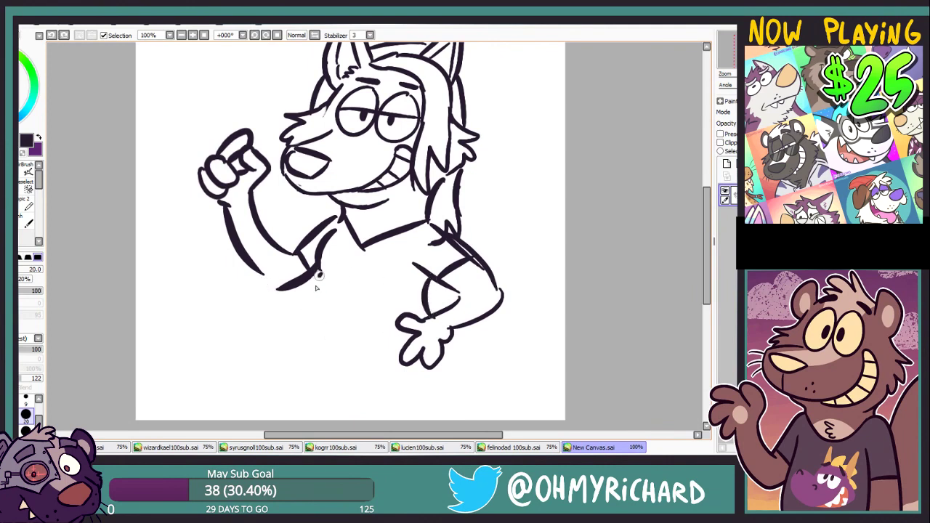
{"action": "left_click_drag", "start_coordinate": [317, 274], "coordinate": [312, 338]}
{"action": "key", "text": "ctrl+z"}
{"action": "left_click_drag", "start_coordinate": [316, 272], "coordinate": [314, 335]}
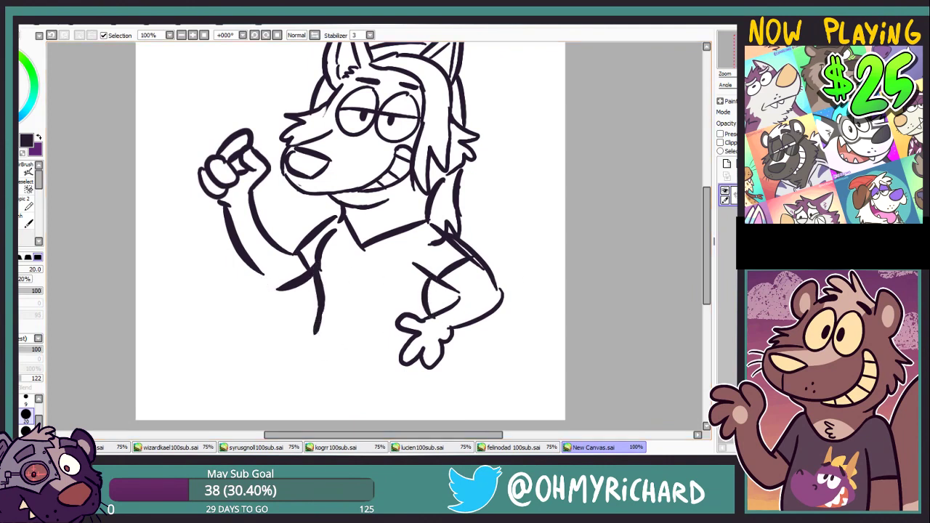
Look through the other open character drawings and return to the new canvas.
{"action": "left_click", "coordinate": [111, 448]}
{"action": "left_click", "coordinate": [164, 448]}
{"action": "left_click", "coordinate": [250, 448]}
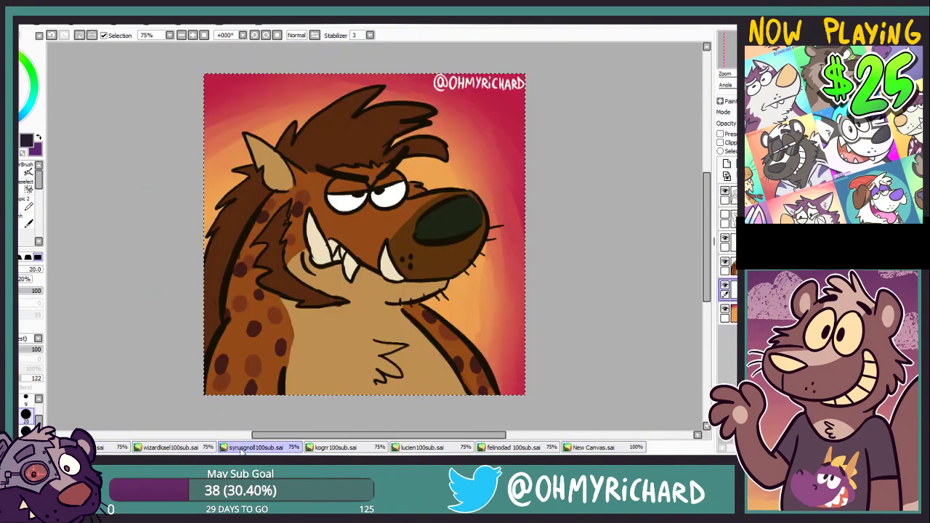
{"action": "left_click", "coordinate": [338, 447]}
{"action": "left_click", "coordinate": [422, 447]}
{"action": "left_click", "coordinate": [515, 448]}
{"action": "left_click", "coordinate": [592, 447]}
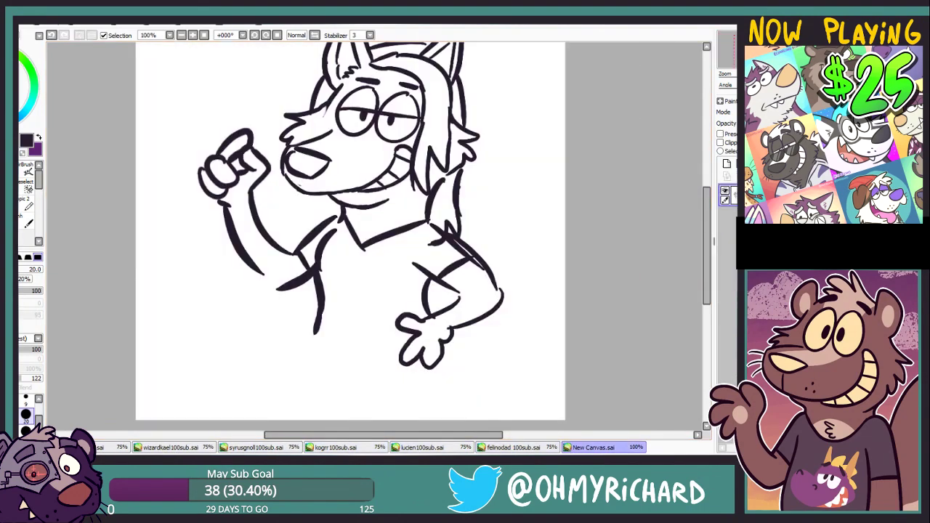
Erase the lock hanging behind the neck and redraw the hair as shorter strokes gathered at the neck.
{"action": "left_click", "coordinate": [753, 49]}
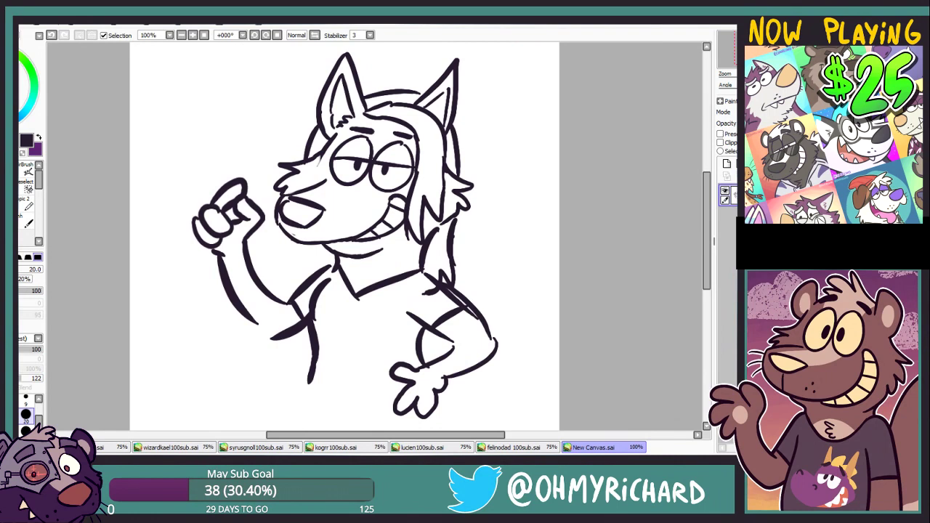
{"action": "scroll", "coordinate": [705, 57], "scroll_direction": "down", "scroll_amount": 2}
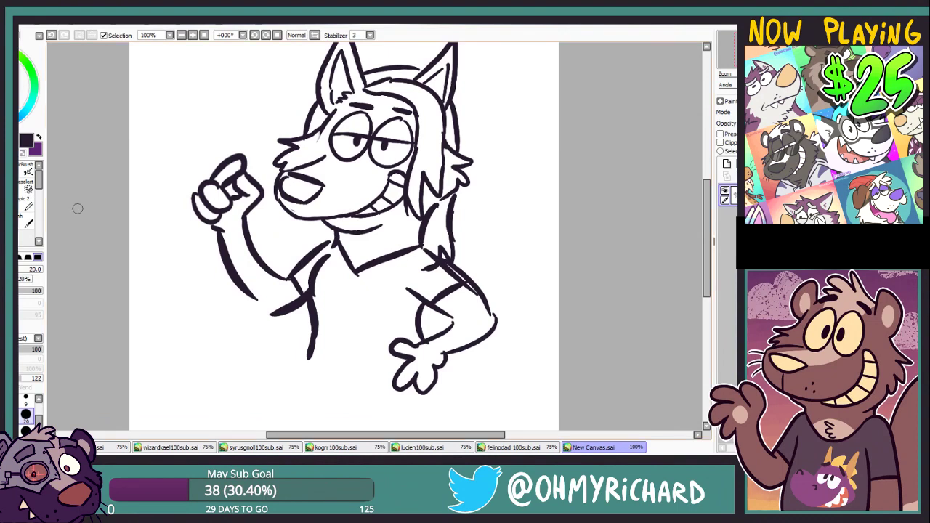
{"action": "key", "text": "e"}
{"action": "left_click_drag", "start_coordinate": [452, 212], "coordinate": [462, 204]}
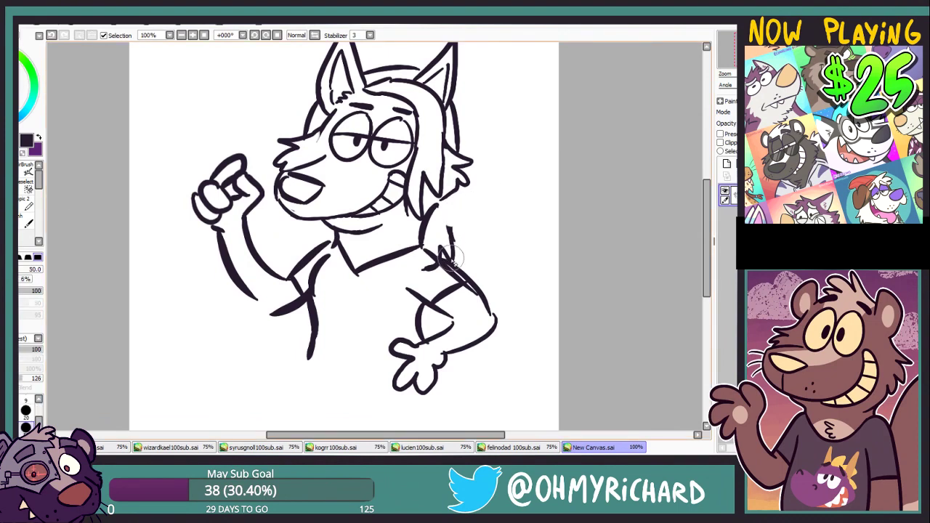
{"action": "mouse_move", "coordinate": [451, 254]}
{"action": "left_mouse_down"}
{"action": "mouse_move", "coordinate": [452, 243]}
{"action": "mouse_move", "coordinate": [424, 266]}
{"action": "mouse_move", "coordinate": [464, 282]}
{"action": "left_mouse_up"}
{"action": "key", "text": "n"}
{"action": "left_click_drag", "start_coordinate": [459, 191], "coordinate": [432, 221]}
{"action": "mouse_move", "coordinate": [428, 231]}
{"action": "left_mouse_down"}
{"action": "mouse_move", "coordinate": [437, 256]}
{"action": "mouse_move", "coordinate": [434, 227]}
{"action": "mouse_move", "coordinate": [429, 232]}
{"action": "left_mouse_up"}
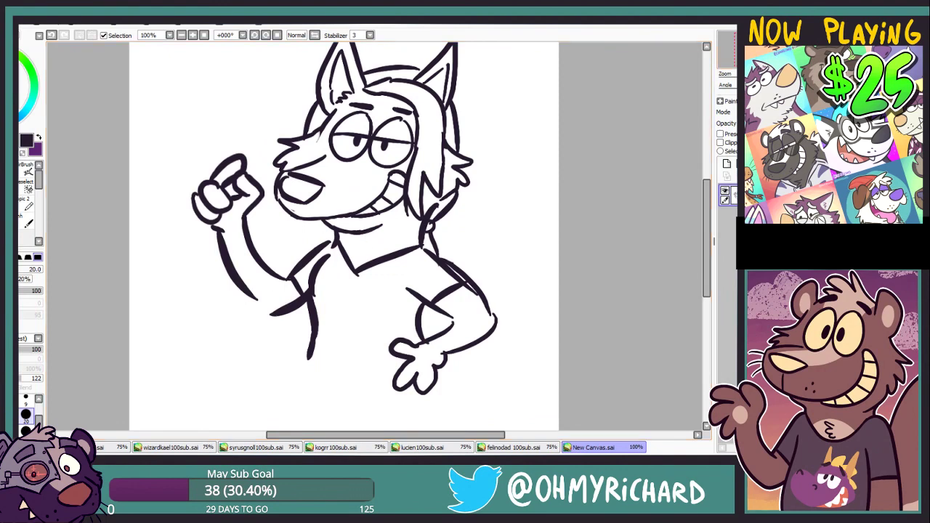
{"action": "left_click_drag", "start_coordinate": [432, 358], "coordinate": [426, 286]}
{"action": "scroll", "coordinate": [440, 298], "scroll_direction": "up", "scroll_amount": 3}
{"action": "scroll", "coordinate": [409, 278], "scroll_direction": "down", "scroll_amount": 1}
{"action": "left_click_drag", "start_coordinate": [447, 238], "coordinate": [447, 363]}
{"action": "scroll", "coordinate": [447, 363], "scroll_direction": "up", "scroll_amount": 2}
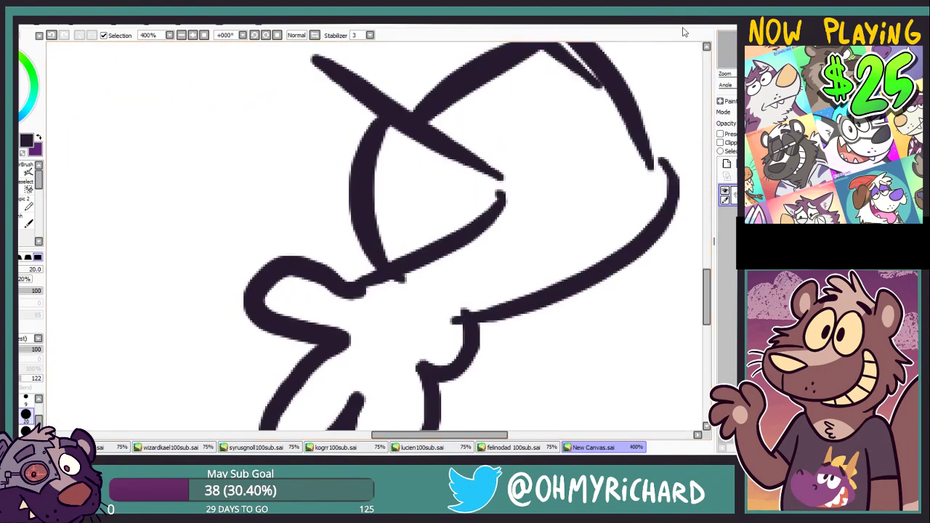
{"action": "scroll", "coordinate": [461, 236], "scroll_direction": "down", "scroll_amount": 3}
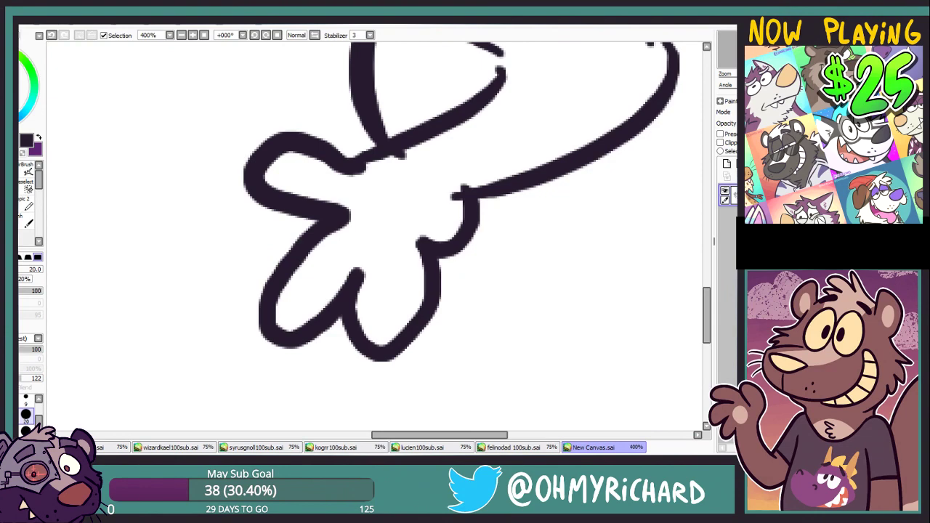
{"action": "left_click", "coordinate": [182, 35]}
{"action": "left_click", "coordinate": [182, 35]}
{"action": "left_click", "coordinate": [182, 35]}
{"action": "left_click_drag", "start_coordinate": [190, 52], "coordinate": [227, 130]}
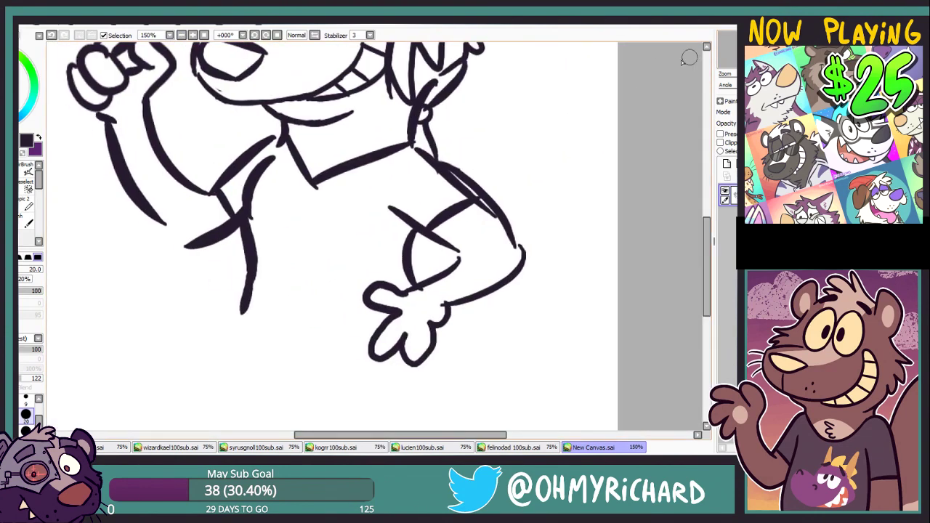
Enlarge the whole character sketch with a free transform and position it to fill most of the canvas.
{"action": "left_click", "coordinate": [182, 35]}
{"action": "left_click", "coordinate": [181, 35]}
{"action": "left_click_drag", "start_coordinate": [189, 48], "coordinate": [184, 91]}
{"action": "key", "text": "ctrl+t"}
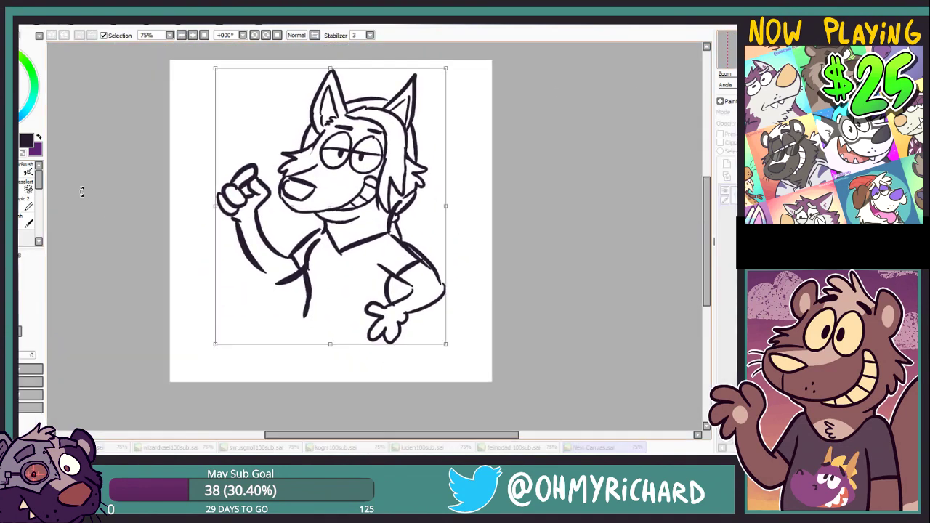
{"action": "left_click_drag", "start_coordinate": [307, 184], "coordinate": [289, 182]}
{"action": "left_click_drag", "start_coordinate": [430, 340], "coordinate": [479, 393]}
{"action": "left_click_drag", "start_coordinate": [437, 358], "coordinate": [413, 354]}
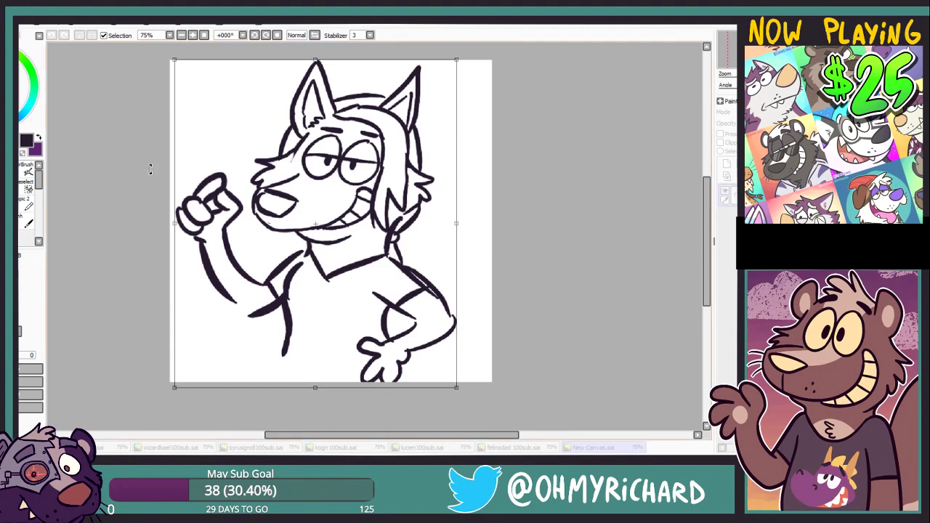
{"action": "key", "text": "Return"}
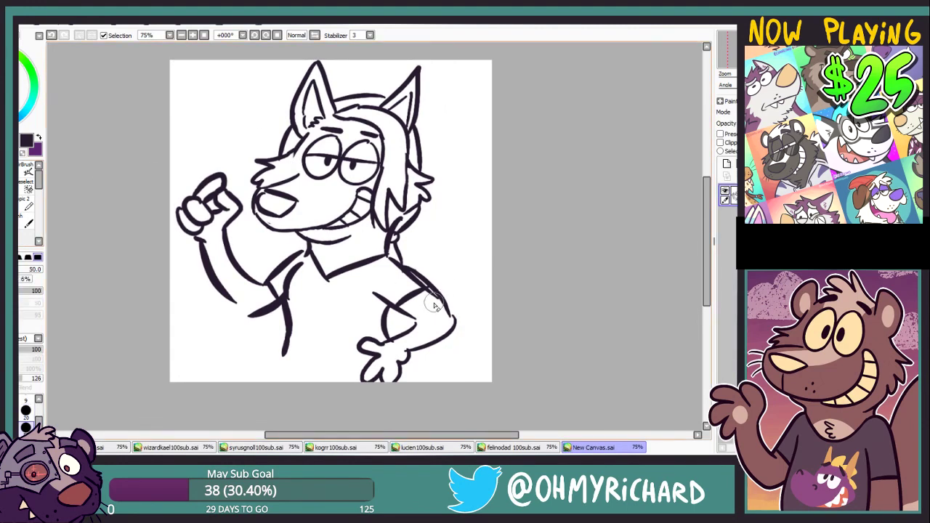
Clean up the overlapping lines at the hip arm's shoulder and extend the torso down to a curved shirt hem.
{"action": "left_click_drag", "start_coordinate": [431, 306], "coordinate": [445, 290]}
{"action": "key", "text": "b"}
{"action": "left_click_drag", "start_coordinate": [288, 343], "coordinate": [276, 386]}
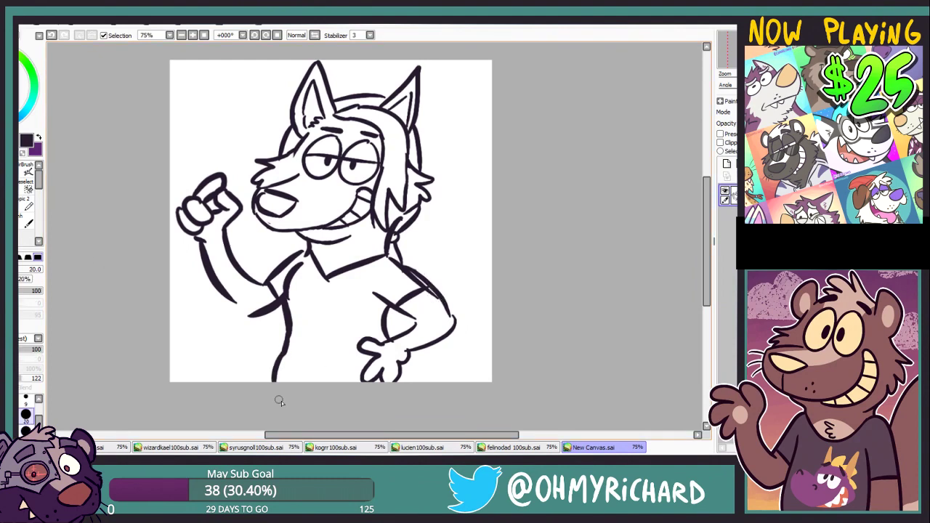
{"action": "key", "text": "ctrl+z"}
{"action": "left_click_drag", "start_coordinate": [288, 347], "coordinate": [278, 383]}
{"action": "mouse_move", "coordinate": [282, 372]}
{"action": "left_mouse_down"}
{"action": "mouse_move", "coordinate": [407, 382]}
{"action": "mouse_move", "coordinate": [467, 292]}
{"action": "left_mouse_up"}
{"action": "key", "text": "ctrl+z"}
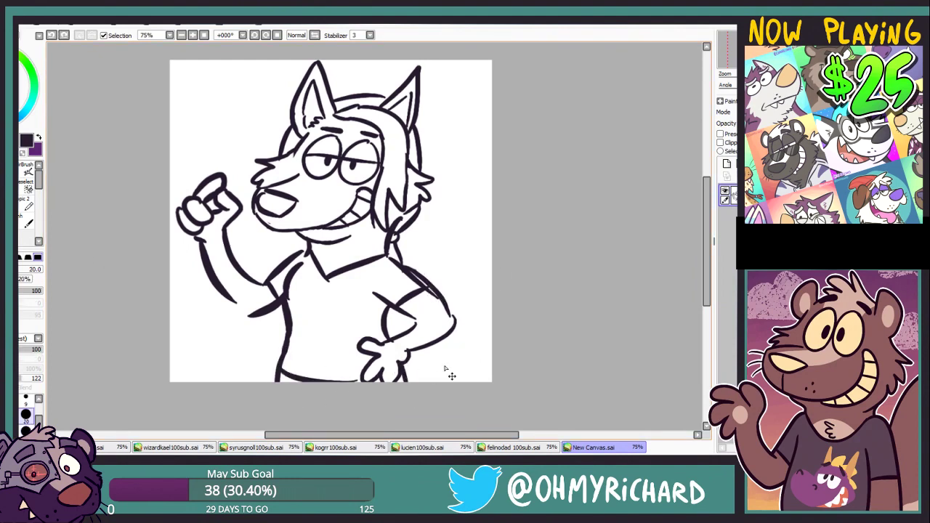
Draw a large curled tail with a marked tip behind the hip arm, and close the raised arm's elbow.
{"action": "key", "text": "ctrl+z"}
{"action": "mouse_move", "coordinate": [411, 370]}
{"action": "left_mouse_down"}
{"action": "mouse_move", "coordinate": [487, 249]}
{"action": "mouse_move", "coordinate": [472, 240]}
{"action": "left_mouse_up"}
{"action": "key", "text": "ctrl+z"}
{"action": "mouse_move", "coordinate": [408, 370]}
{"action": "left_mouse_down"}
{"action": "mouse_move", "coordinate": [466, 355]}
{"action": "mouse_move", "coordinate": [494, 246]}
{"action": "left_mouse_up"}
{"action": "left_click_drag", "start_coordinate": [491, 251], "coordinate": [493, 304]}
{"action": "left_click_drag", "start_coordinate": [464, 383], "coordinate": [494, 371]}
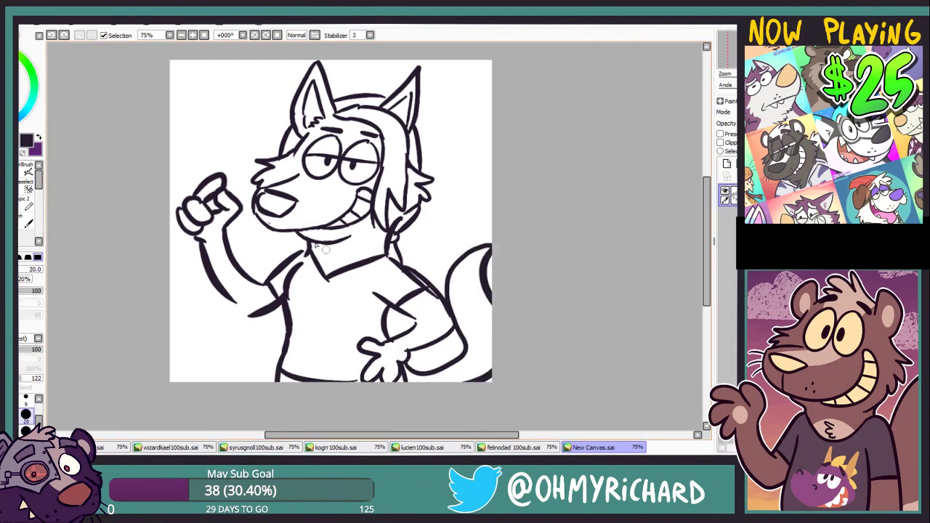
{"action": "left_click_drag", "start_coordinate": [219, 294], "coordinate": [251, 314]}
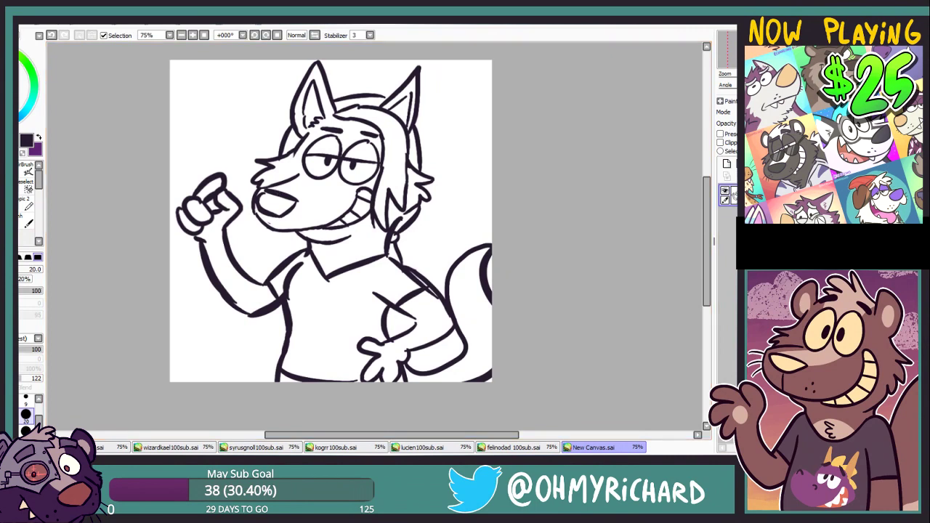
Switch to a purple colour, add two new layers and move one to the bottom of the layer stack.
{"action": "right_click", "coordinate": [422, 158]}
{"action": "left_click", "coordinate": [563, 445]}
{"action": "left_click", "coordinate": [727, 165]}
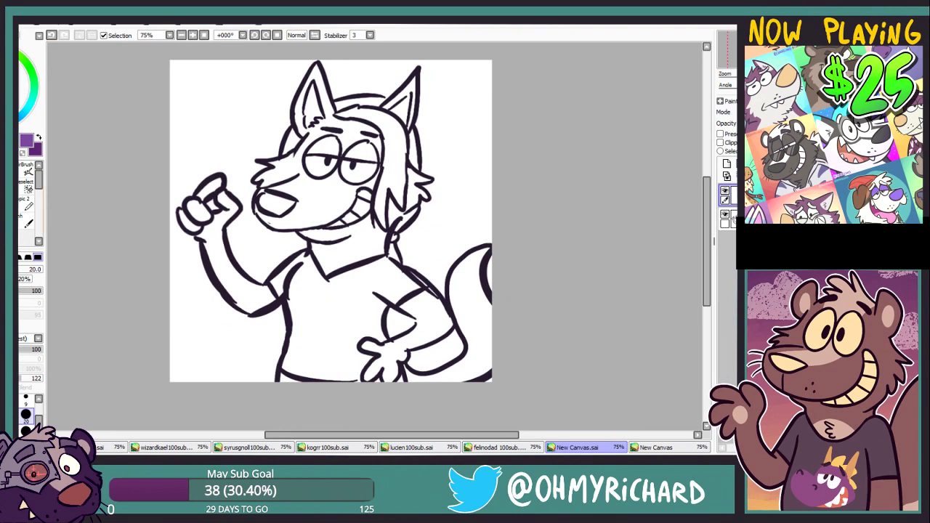
{"action": "mouse_move", "coordinate": [332, 104]}
{"action": "left_mouse_down"}
{"action": "mouse_move", "coordinate": [320, 77]}
{"action": "mouse_move", "coordinate": [330, 105]}
{"action": "left_mouse_up"}
{"action": "key", "text": "ctrl+z"}
{"action": "left_click", "coordinate": [727, 164]}
{"action": "left_click_drag", "start_coordinate": [734, 195], "coordinate": [734, 245]}
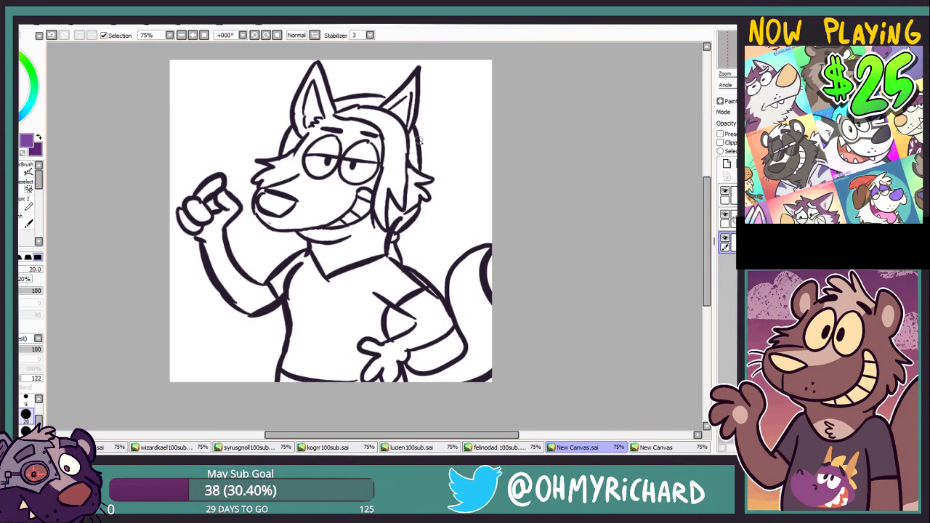
Paint purple just inside the outlines of the near ear, face, raised arm, torso side and the inner hip arm.
{"action": "mouse_move", "coordinate": [317, 64]}
{"action": "left_mouse_down"}
{"action": "mouse_move", "coordinate": [336, 125]}
{"action": "mouse_move", "coordinate": [284, 163]}
{"action": "mouse_move", "coordinate": [293, 154]}
{"action": "left_mouse_up"}
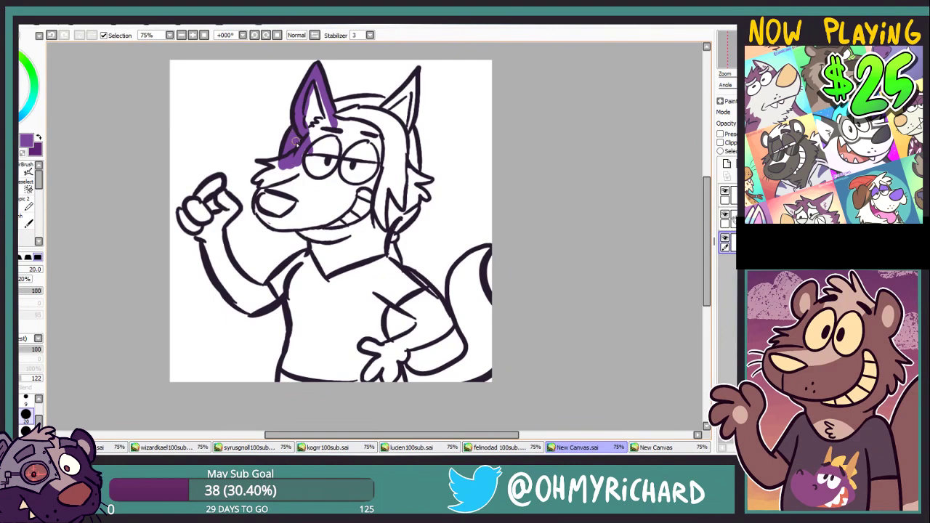
{"action": "mouse_move", "coordinate": [298, 157]}
{"action": "left_mouse_down"}
{"action": "mouse_move", "coordinate": [263, 177]}
{"action": "mouse_move", "coordinate": [263, 216]}
{"action": "mouse_move", "coordinate": [315, 229]}
{"action": "mouse_move", "coordinate": [327, 246]}
{"action": "mouse_move", "coordinate": [348, 189]}
{"action": "left_mouse_up"}
{"action": "mouse_move", "coordinate": [345, 190]}
{"action": "left_mouse_down"}
{"action": "mouse_move", "coordinate": [301, 231]}
{"action": "mouse_move", "coordinate": [274, 227]}
{"action": "mouse_move", "coordinate": [247, 191]}
{"action": "mouse_move", "coordinate": [250, 141]}
{"action": "mouse_move", "coordinate": [260, 152]}
{"action": "mouse_move", "coordinate": [249, 172]}
{"action": "left_mouse_up"}
{"action": "mouse_move", "coordinate": [248, 128]}
{"action": "left_mouse_down"}
{"action": "mouse_move", "coordinate": [229, 157]}
{"action": "mouse_move", "coordinate": [239, 165]}
{"action": "mouse_move", "coordinate": [224, 151]}
{"action": "mouse_move", "coordinate": [230, 168]}
{"action": "mouse_move", "coordinate": [213, 158]}
{"action": "mouse_move", "coordinate": [236, 179]}
{"action": "mouse_move", "coordinate": [250, 166]}
{"action": "mouse_move", "coordinate": [241, 186]}
{"action": "mouse_move", "coordinate": [252, 230]}
{"action": "mouse_move", "coordinate": [281, 251]}
{"action": "mouse_move", "coordinate": [325, 227]}
{"action": "mouse_move", "coordinate": [297, 210]}
{"action": "mouse_move", "coordinate": [287, 286]}
{"action": "left_mouse_up"}
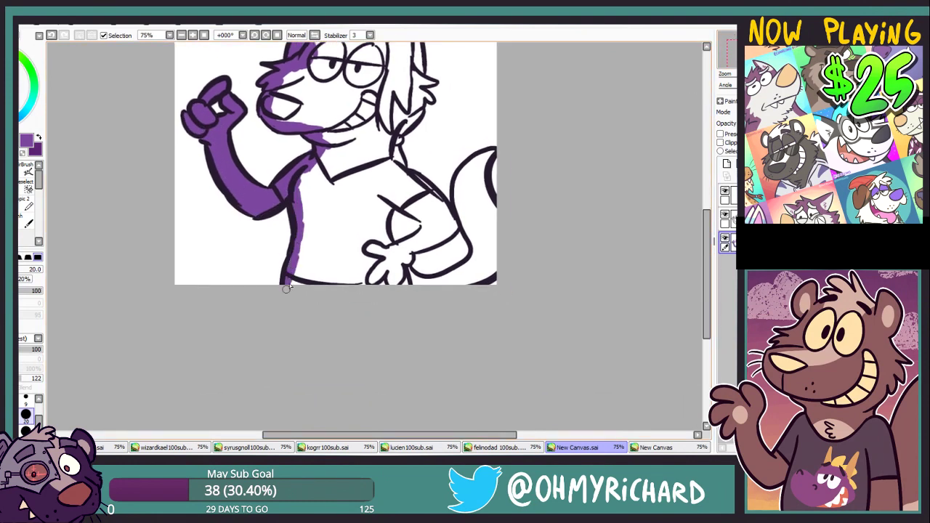
{"action": "mouse_move", "coordinate": [394, 205]}
{"action": "left_mouse_down"}
{"action": "mouse_move", "coordinate": [383, 242]}
{"action": "mouse_move", "coordinate": [406, 289]}
{"action": "left_mouse_up"}
{"action": "mouse_move", "coordinate": [390, 203]}
{"action": "left_mouse_down"}
{"action": "mouse_move", "coordinate": [428, 231]}
{"action": "mouse_move", "coordinate": [409, 238]}
{"action": "left_mouse_up"}
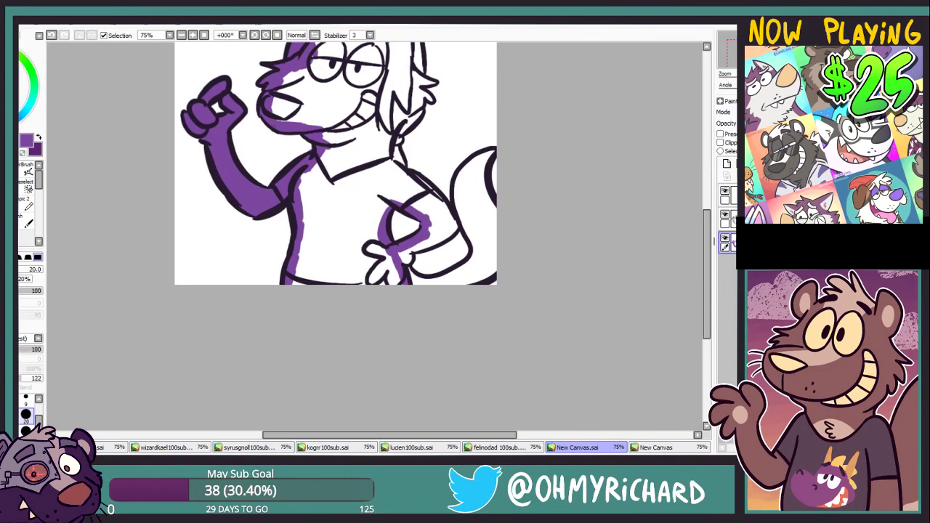
{"action": "mouse_move", "coordinate": [436, 266]}
{"action": "left_mouse_down"}
{"action": "mouse_move", "coordinate": [442, 308]}
{"action": "mouse_move", "coordinate": [434, 287]}
{"action": "mouse_move", "coordinate": [418, 291]}
{"action": "left_mouse_up"}
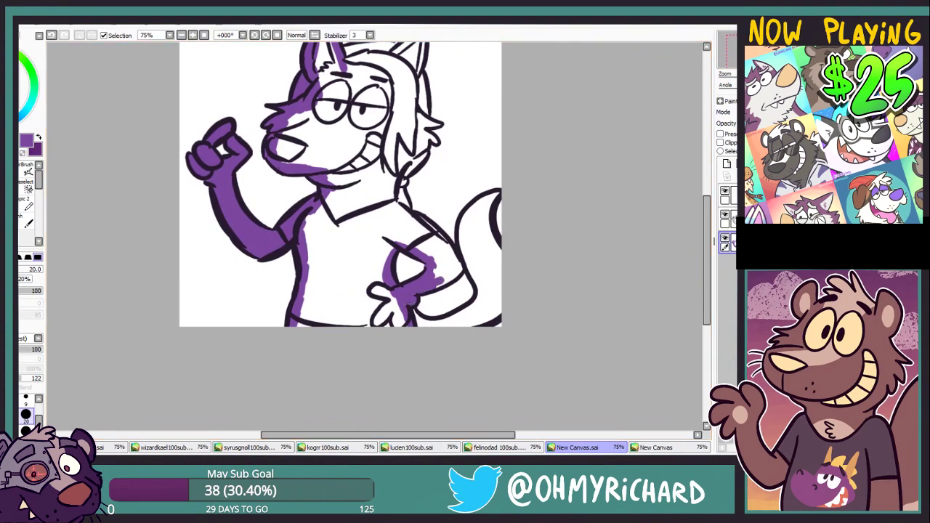
Continue the purple edging along the outer hip arm, shoulder, hair, far ear and curled tail.
{"action": "mouse_move", "coordinate": [435, 277]}
{"action": "left_mouse_down"}
{"action": "mouse_move", "coordinate": [447, 248]}
{"action": "mouse_move", "coordinate": [403, 201]}
{"action": "mouse_move", "coordinate": [399, 170]}
{"action": "left_mouse_up"}
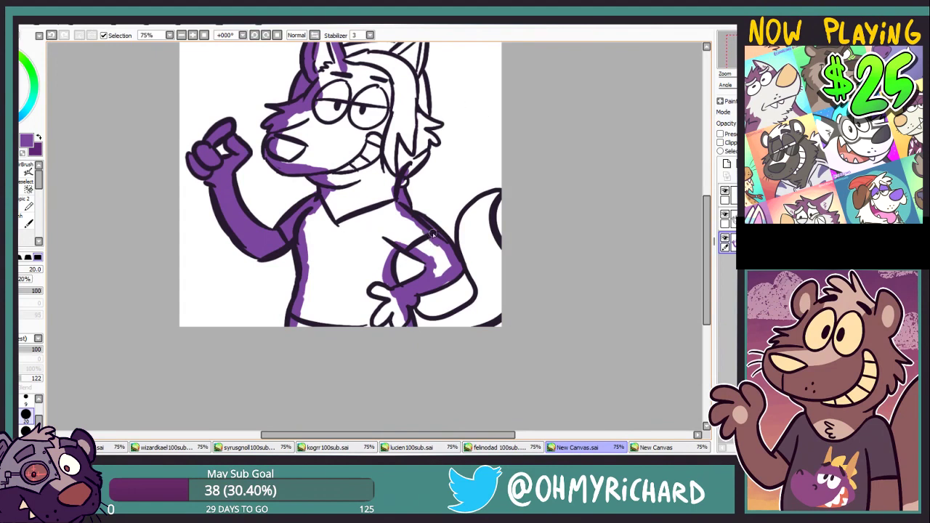
{"action": "mouse_move", "coordinate": [402, 181]}
{"action": "left_mouse_down"}
{"action": "mouse_move", "coordinate": [432, 129]}
{"action": "mouse_move", "coordinate": [425, 110]}
{"action": "left_mouse_up"}
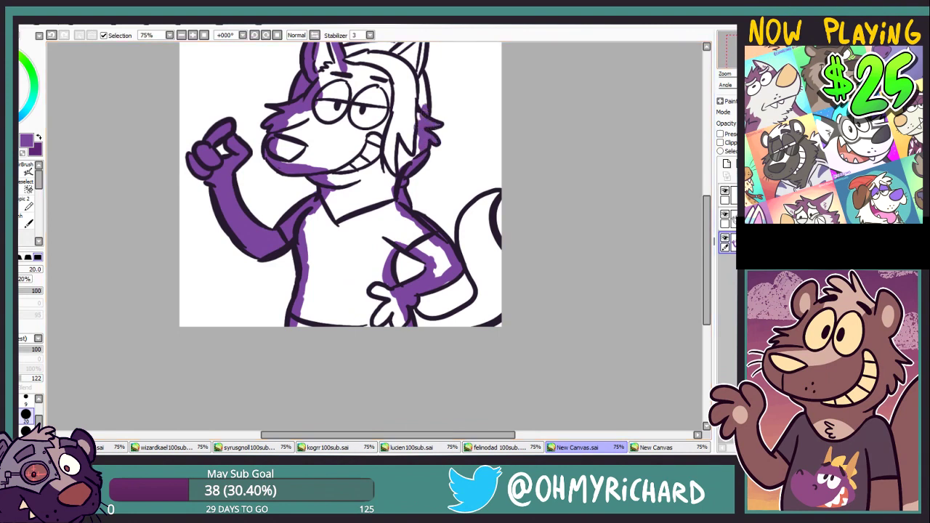
{"action": "left_click_drag", "start_coordinate": [431, 52], "coordinate": [454, 130]}
{"action": "mouse_move", "coordinate": [445, 182]}
{"action": "left_mouse_down"}
{"action": "mouse_move", "coordinate": [448, 106]}
{"action": "mouse_move", "coordinate": [424, 127]}
{"action": "mouse_move", "coordinate": [370, 134]}
{"action": "left_mouse_up"}
{"action": "left_click_drag", "start_coordinate": [503, 208], "coordinate": [466, 168]}
{"action": "mouse_move", "coordinate": [398, 351]}
{"action": "left_mouse_down"}
{"action": "mouse_move", "coordinate": [420, 362]}
{"action": "mouse_move", "coordinate": [469, 329]}
{"action": "mouse_move", "coordinate": [469, 235]}
{"action": "mouse_move", "coordinate": [485, 317]}
{"action": "mouse_move", "coordinate": [448, 363]}
{"action": "left_mouse_up"}
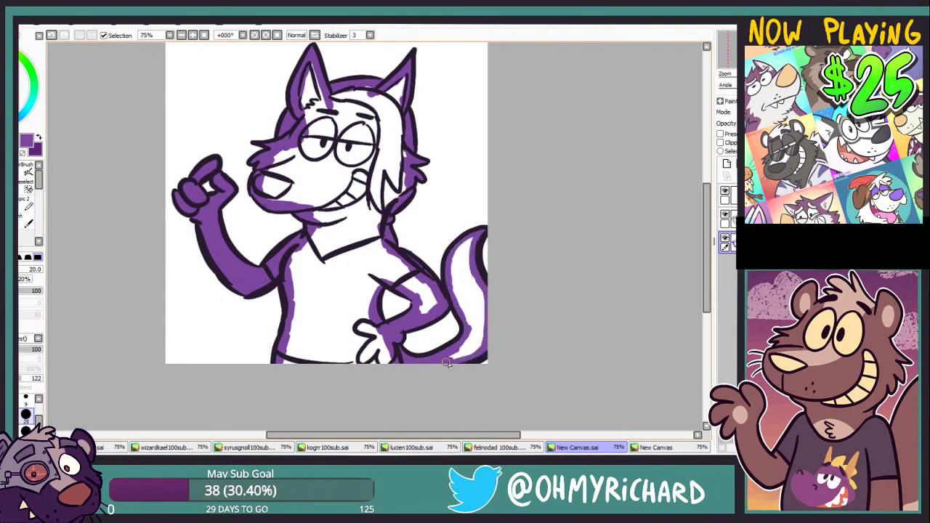
Fill the enclosed interior of the body and tail with the same purple.
{"action": "key", "text": "g"}
{"action": "left_click", "coordinate": [356, 291]}
{"action": "left_click", "coordinate": [468, 312]}
Sample the pale lilac fur from the reference canvas and start painting the muzzle and cheek markings with it.
{"action": "left_click", "coordinate": [638, 448]}
{"action": "right_click", "coordinate": [372, 250]}
{"action": "left_click", "coordinate": [590, 446]}
{"action": "left_click", "coordinate": [650, 448]}
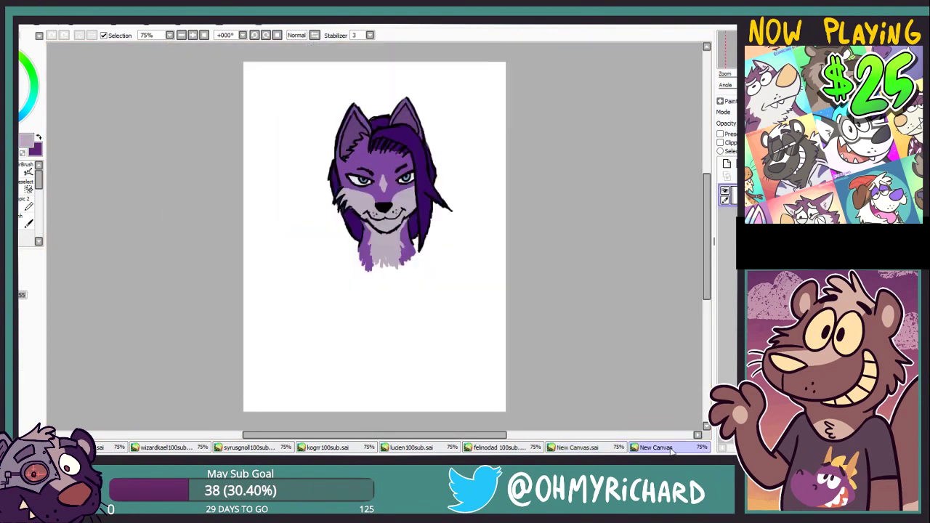
{"action": "left_click", "coordinate": [596, 447]}
{"action": "key", "text": "n"}
{"action": "mouse_move", "coordinate": [329, 165]}
{"action": "left_mouse_down"}
{"action": "mouse_move", "coordinate": [293, 186]}
{"action": "mouse_move", "coordinate": [361, 172]}
{"action": "mouse_move", "coordinate": [324, 189]}
{"action": "left_mouse_up"}
{"action": "mouse_move", "coordinate": [295, 154]}
{"action": "left_mouse_down"}
{"action": "mouse_move", "coordinate": [275, 144]}
{"action": "mouse_move", "coordinate": [259, 158]}
{"action": "mouse_move", "coordinate": [256, 184]}
{"action": "mouse_move", "coordinate": [278, 195]}
{"action": "mouse_move", "coordinate": [266, 205]}
{"action": "mouse_move", "coordinate": [308, 213]}
{"action": "left_mouse_up"}
{"action": "key", "text": "ctrl+Tab"}
{"action": "key", "text": "ctrl+shift+Tab"}
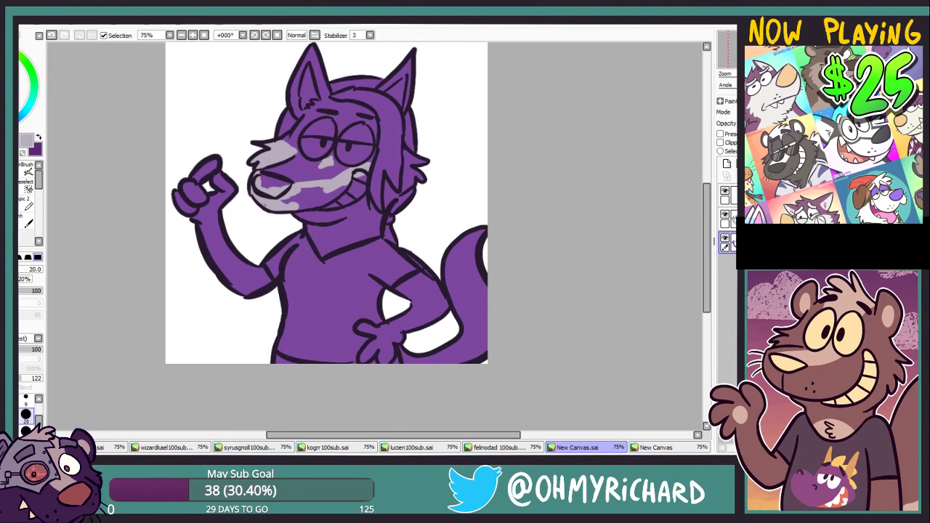
Finish the pale lilac jaw, neck and cheek fur, turn on Preserve Opacity and pick the body purple again.
{"action": "mouse_move", "coordinate": [304, 194]}
{"action": "left_mouse_down"}
{"action": "mouse_move", "coordinate": [313, 196]}
{"action": "mouse_move", "coordinate": [263, 206]}
{"action": "left_mouse_up"}
{"action": "mouse_move", "coordinate": [329, 203]}
{"action": "left_mouse_down"}
{"action": "mouse_move", "coordinate": [363, 177]}
{"action": "mouse_move", "coordinate": [372, 218]}
{"action": "left_mouse_up"}
{"action": "mouse_move", "coordinate": [405, 158]}
{"action": "left_mouse_down"}
{"action": "mouse_move", "coordinate": [428, 161]}
{"action": "mouse_move", "coordinate": [402, 163]}
{"action": "mouse_move", "coordinate": [423, 178]}
{"action": "mouse_move", "coordinate": [412, 164]}
{"action": "mouse_move", "coordinate": [428, 168]}
{"action": "mouse_move", "coordinate": [396, 190]}
{"action": "mouse_move", "coordinate": [390, 181]}
{"action": "mouse_move", "coordinate": [389, 192]}
{"action": "mouse_move", "coordinate": [404, 188]}
{"action": "mouse_move", "coordinate": [381, 251]}
{"action": "mouse_move", "coordinate": [370, 196]}
{"action": "mouse_move", "coordinate": [298, 213]}
{"action": "mouse_move", "coordinate": [206, 184]}
{"action": "mouse_move", "coordinate": [379, 213]}
{"action": "mouse_move", "coordinate": [351, 246]}
{"action": "mouse_move", "coordinate": [347, 206]}
{"action": "mouse_move", "coordinate": [316, 224]}
{"action": "mouse_move", "coordinate": [328, 255]}
{"action": "mouse_move", "coordinate": [387, 222]}
{"action": "left_mouse_up"}
{"action": "left_click", "coordinate": [720, 135]}
{"action": "key", "text": "x"}
{"action": "left_click", "coordinate": [372, 256], "text": "alt"}
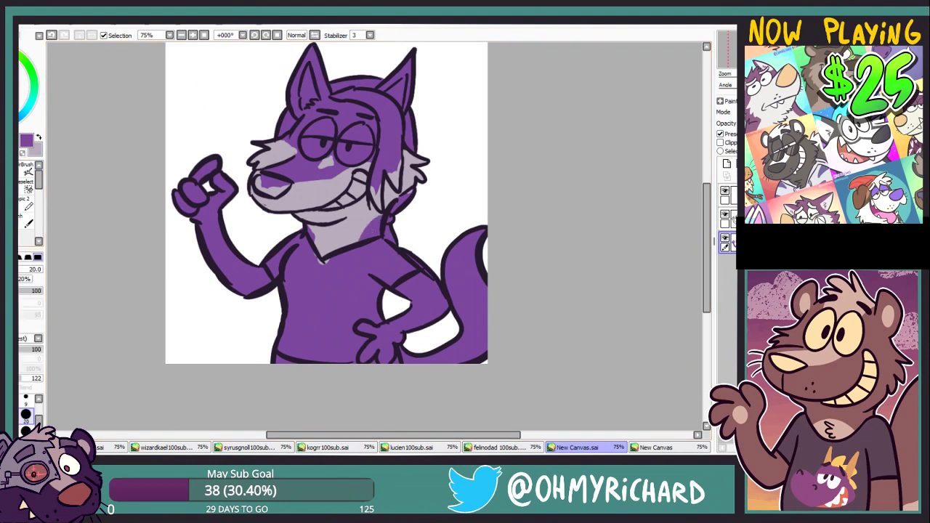
Sample the dark purple hair colour from the reference and recolour the character's line art black.
{"action": "left_click", "coordinate": [656, 447]}
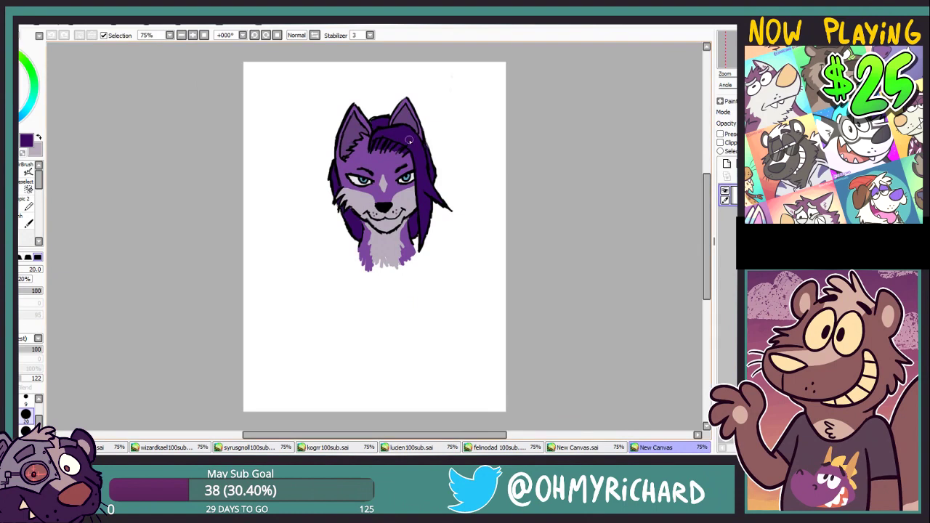
{"action": "left_click", "coordinate": [602, 447]}
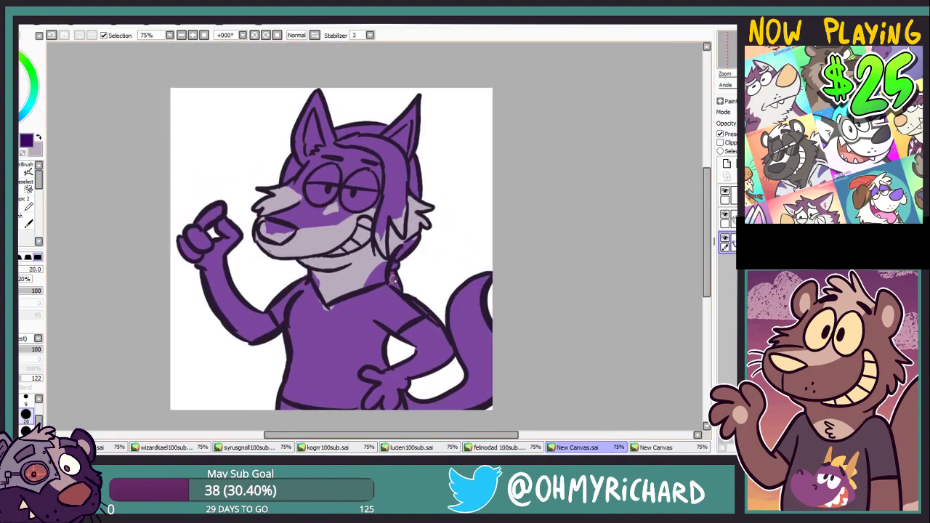
{"action": "key", "text": "x"}
{"action": "key", "text": "g"}
{"action": "left_click", "coordinate": [720, 134]}
{"action": "left_click", "coordinate": [465, 225]}
{"action": "left_click", "coordinate": [734, 243]}
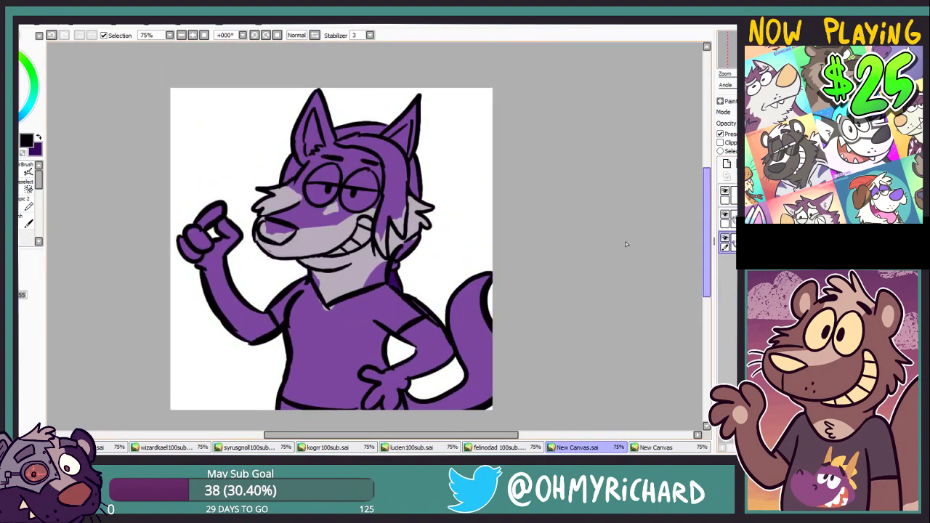
Paint all of the hair dark purple and the tip of the tail pale lilac.
{"action": "key", "text": "x"}
{"action": "key", "text": "b"}
{"action": "left_click_drag", "start_coordinate": [394, 265], "coordinate": [415, 239]}
{"action": "left_click_drag", "start_coordinate": [413, 195], "coordinate": [413, 154]}
{"action": "left_click_drag", "start_coordinate": [339, 132], "coordinate": [349, 141]}
{"action": "left_click_drag", "start_coordinate": [397, 230], "coordinate": [403, 159]}
{"action": "mouse_move", "coordinate": [387, 254]}
{"action": "left_mouse_down"}
{"action": "mouse_move", "coordinate": [388, 190]}
{"action": "mouse_move", "coordinate": [396, 209]}
{"action": "mouse_move", "coordinate": [388, 164]}
{"action": "left_mouse_up"}
{"action": "mouse_move", "coordinate": [339, 144]}
{"action": "left_mouse_down"}
{"action": "mouse_move", "coordinate": [363, 143]}
{"action": "mouse_move", "coordinate": [386, 164]}
{"action": "left_mouse_up"}
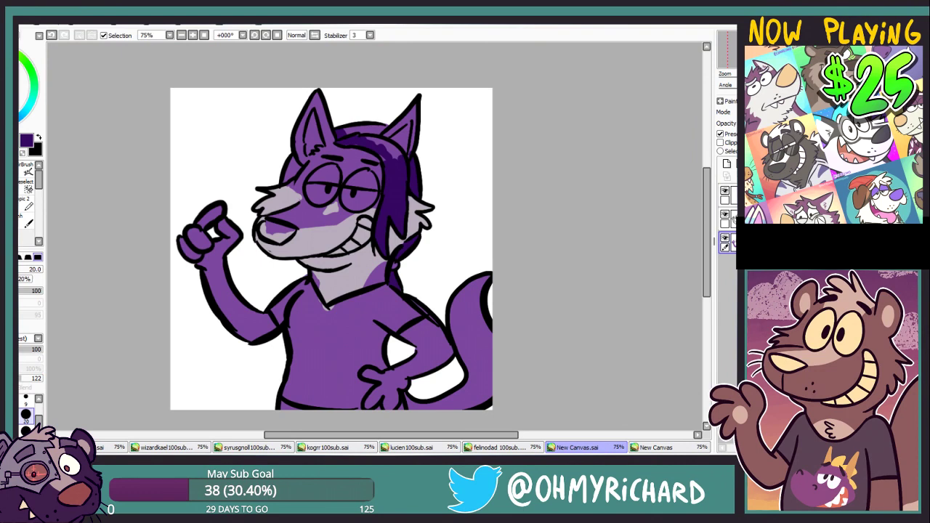
{"action": "mouse_move", "coordinate": [344, 136]}
{"action": "left_mouse_down"}
{"action": "mouse_move", "coordinate": [390, 152]}
{"action": "mouse_move", "coordinate": [385, 128]}
{"action": "mouse_move", "coordinate": [351, 128]}
{"action": "mouse_move", "coordinate": [287, 181]}
{"action": "left_mouse_up"}
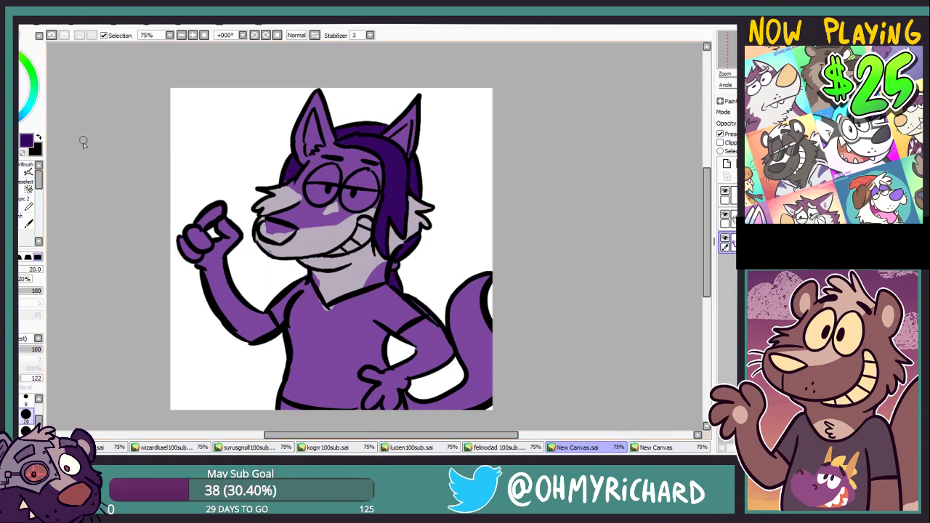
{"action": "left_click", "coordinate": [339, 271], "text": "alt"}
{"action": "mouse_move", "coordinate": [489, 347]}
{"action": "left_mouse_down"}
{"action": "mouse_move", "coordinate": [475, 308]}
{"action": "mouse_move", "coordinate": [478, 291]}
{"action": "mouse_move", "coordinate": [455, 322]}
{"action": "left_mouse_up"}
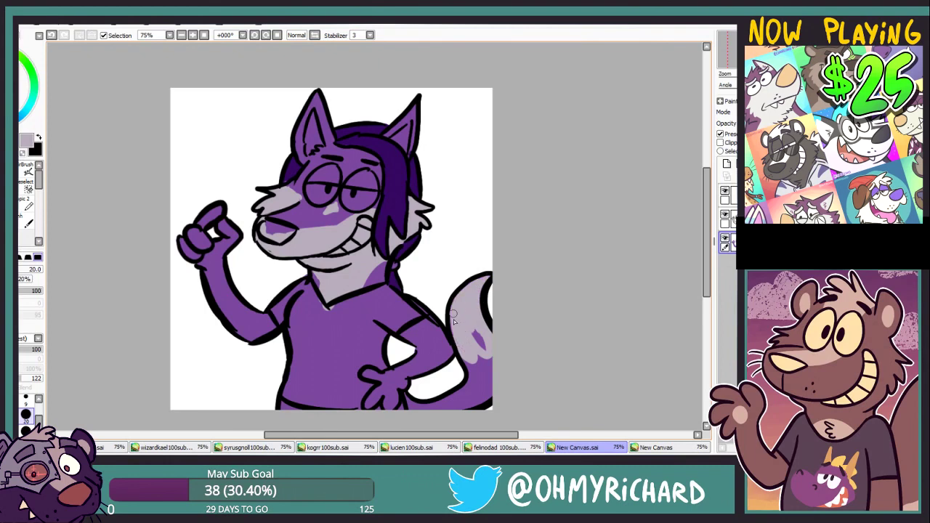
{"action": "mouse_move", "coordinate": [212, 291]}
{"action": "left_mouse_down"}
{"action": "mouse_move", "coordinate": [231, 285]}
{"action": "mouse_move", "coordinate": [211, 217]}
{"action": "mouse_move", "coordinate": [231, 239]}
{"action": "left_mouse_up"}
{"action": "key", "text": "ctrl+z"}
{"action": "key", "text": "ctrl+z"}
{"action": "key", "text": "ctrl+z"}
Sample the muted inner-ear purple from the reference canvas and colour the insides of both ears.
{"action": "left_click_drag", "start_coordinate": [701, 107], "coordinate": [729, 69]}
{"action": "left_click", "coordinate": [657, 447]}
{"action": "right_click", "coordinate": [351, 143]}
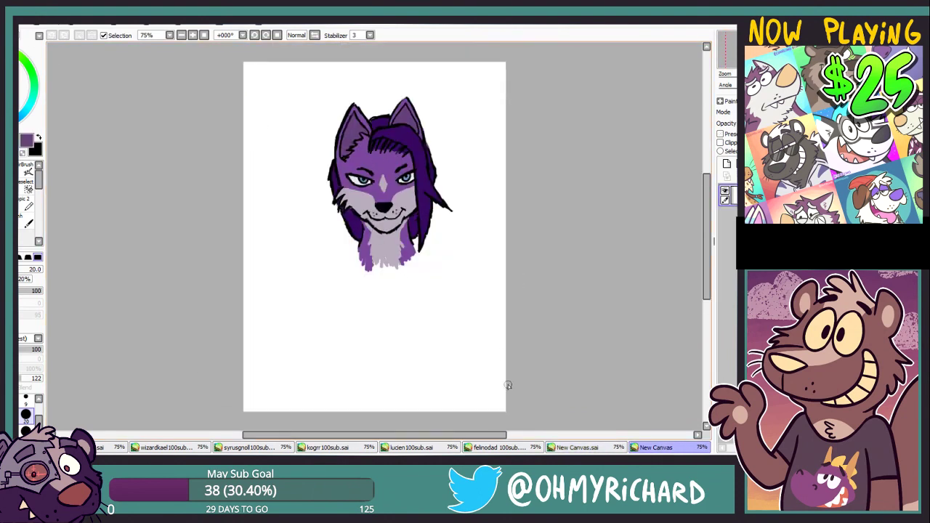
{"action": "key", "text": "ctrl+shift+Tab"}
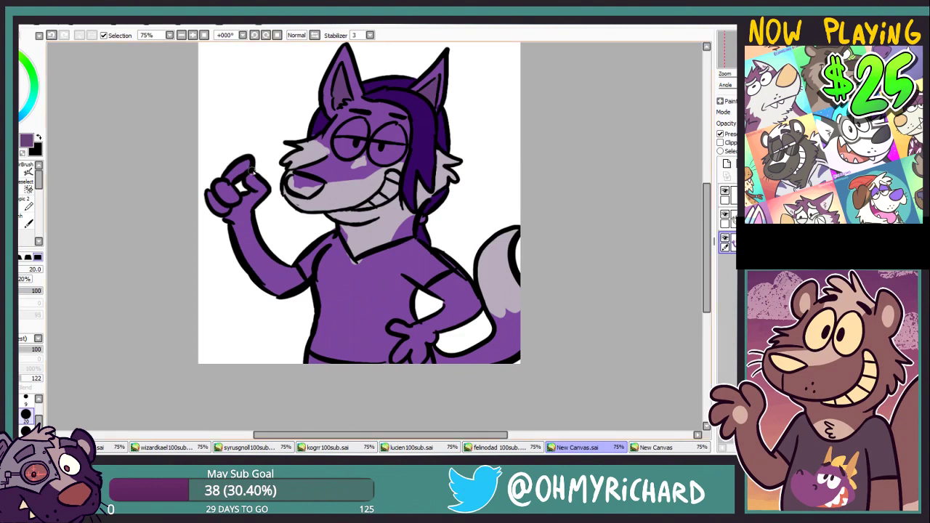
Paint the inner sides of both forearms pale lilac, undoing the last strokes on the hands.
{"action": "left_click", "coordinate": [494, 279], "text": "alt"}
{"action": "mouse_move", "coordinate": [439, 289]}
{"action": "left_mouse_down"}
{"action": "mouse_move", "coordinate": [445, 311]}
{"action": "mouse_move", "coordinate": [417, 326]}
{"action": "left_mouse_up"}
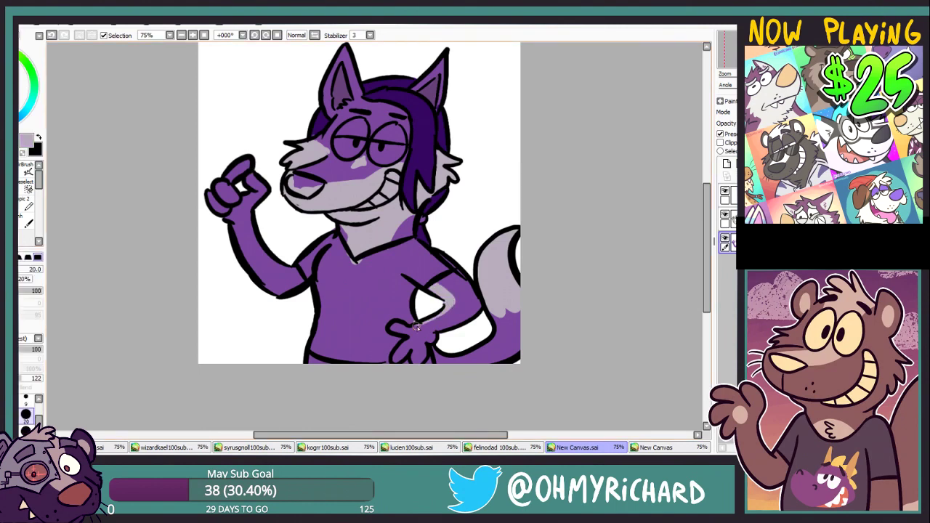
{"action": "mouse_move", "coordinate": [299, 273]}
{"action": "left_mouse_down"}
{"action": "mouse_move", "coordinate": [247, 224]}
{"action": "mouse_move", "coordinate": [272, 269]}
{"action": "mouse_move", "coordinate": [235, 218]}
{"action": "mouse_move", "coordinate": [248, 216]}
{"action": "mouse_move", "coordinate": [256, 182]}
{"action": "mouse_move", "coordinate": [238, 198]}
{"action": "mouse_move", "coordinate": [239, 157]}
{"action": "mouse_move", "coordinate": [251, 214]}
{"action": "left_mouse_up"}
{"action": "mouse_move", "coordinate": [424, 333]}
{"action": "left_mouse_down"}
{"action": "mouse_move", "coordinate": [407, 329]}
{"action": "mouse_move", "coordinate": [399, 350]}
{"action": "mouse_move", "coordinate": [428, 363]}
{"action": "left_mouse_up"}
{"action": "key", "text": "ctrl+z"}
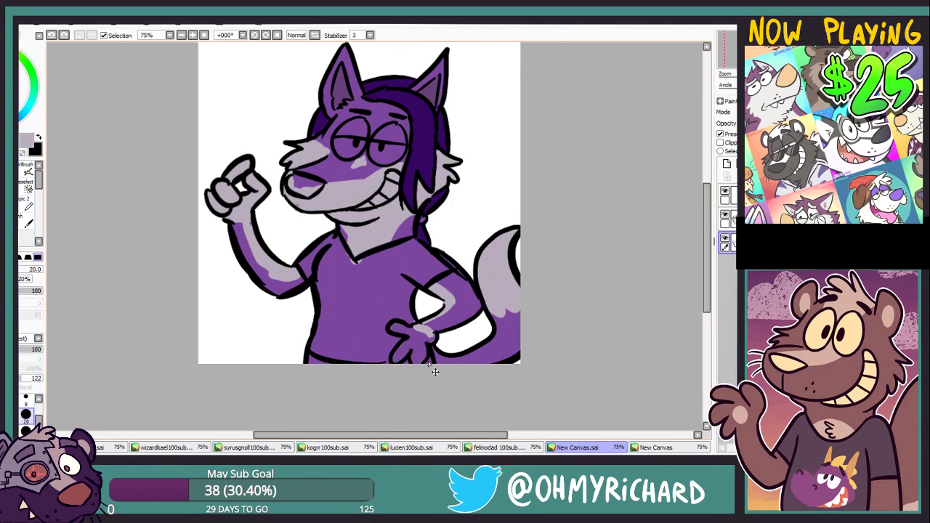
{"action": "key", "text": "ctrl+z"}
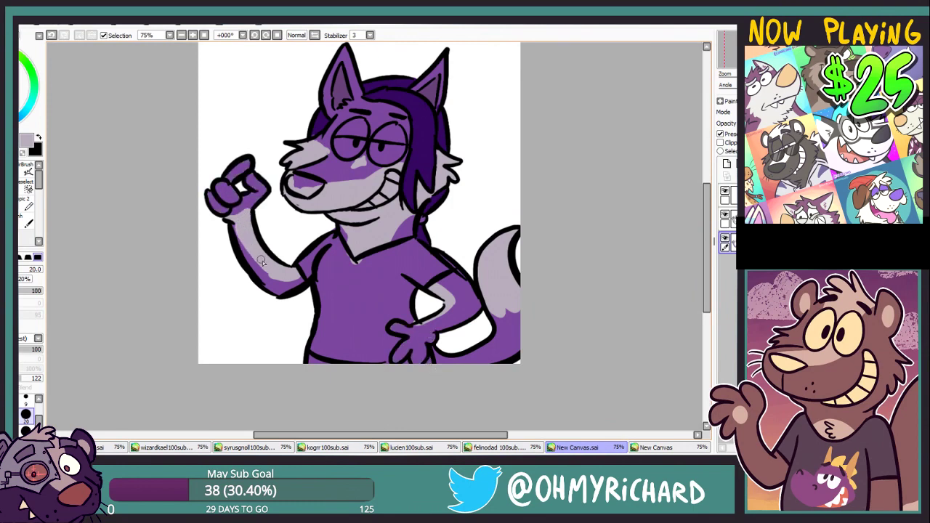
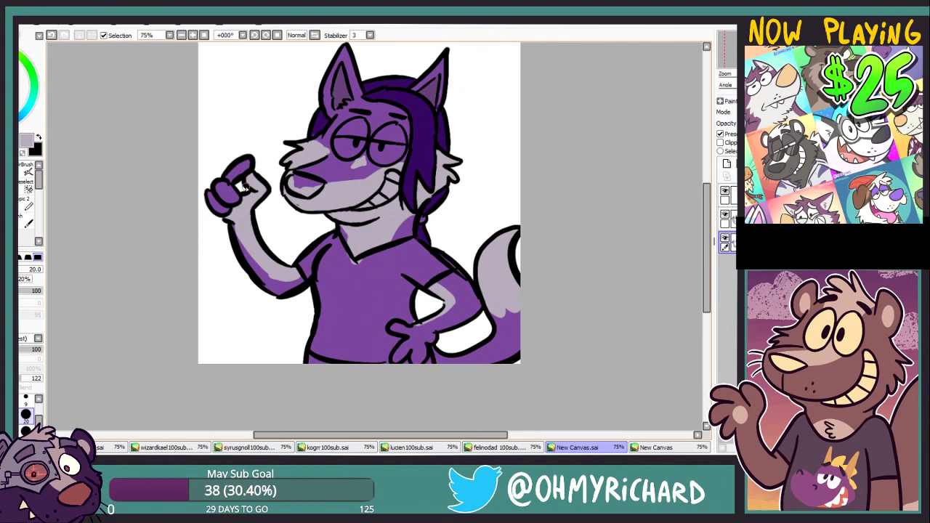
Refine the raised hand's palm and finger markings in pale lilac and purple, and try a stroke at the hip hand's wrist.
{"action": "right_click", "coordinate": [245, 187]}
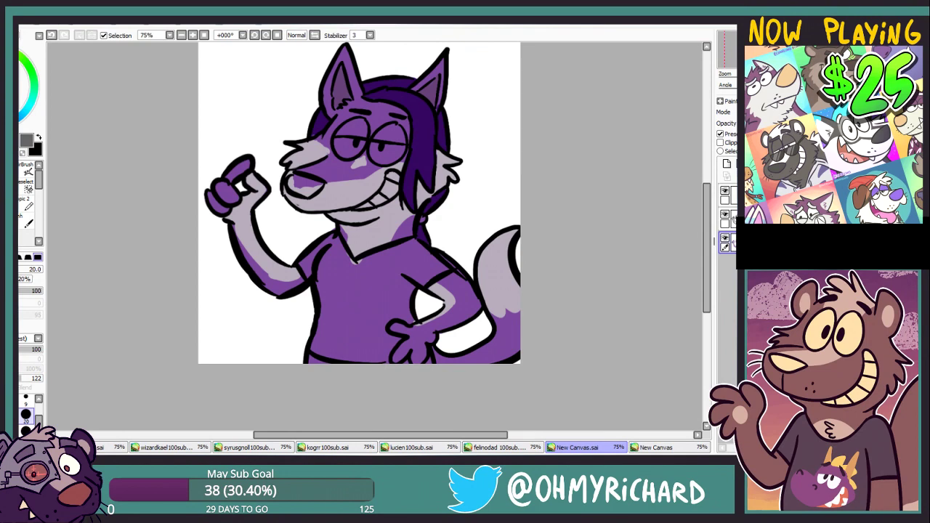
{"action": "left_click_drag", "start_coordinate": [607, 158], "coordinate": [672, 172]}
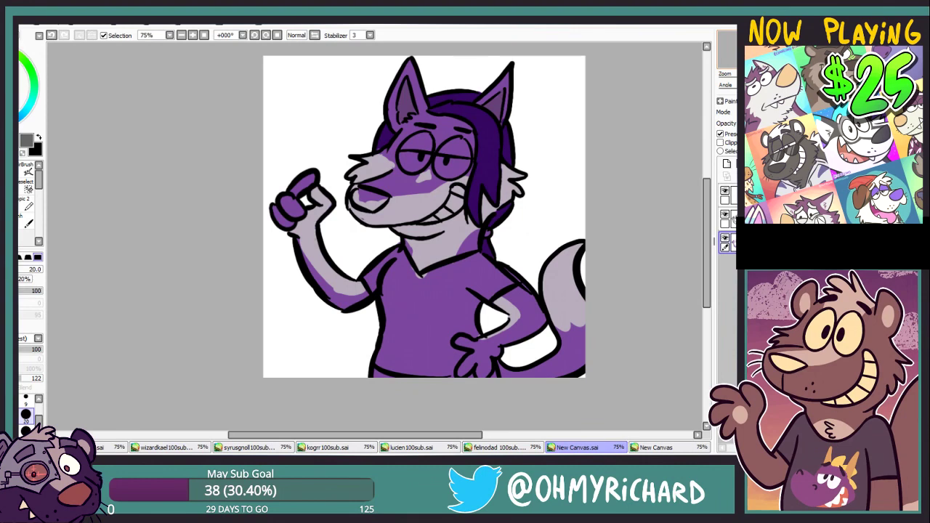
{"action": "mouse_move", "coordinate": [301, 195]}
{"action": "left_mouse_down"}
{"action": "mouse_move", "coordinate": [334, 191]}
{"action": "mouse_move", "coordinate": [349, 176]}
{"action": "mouse_move", "coordinate": [363, 202]}
{"action": "mouse_move", "coordinate": [327, 221]}
{"action": "left_mouse_up"}
{"action": "left_click", "coordinate": [352, 215], "text": "alt"}
{"action": "left_click", "coordinate": [325, 202], "text": "alt"}
{"action": "left_click", "coordinate": [349, 212], "text": "alt"}
{"action": "left_click", "coordinate": [320, 211], "text": "alt"}
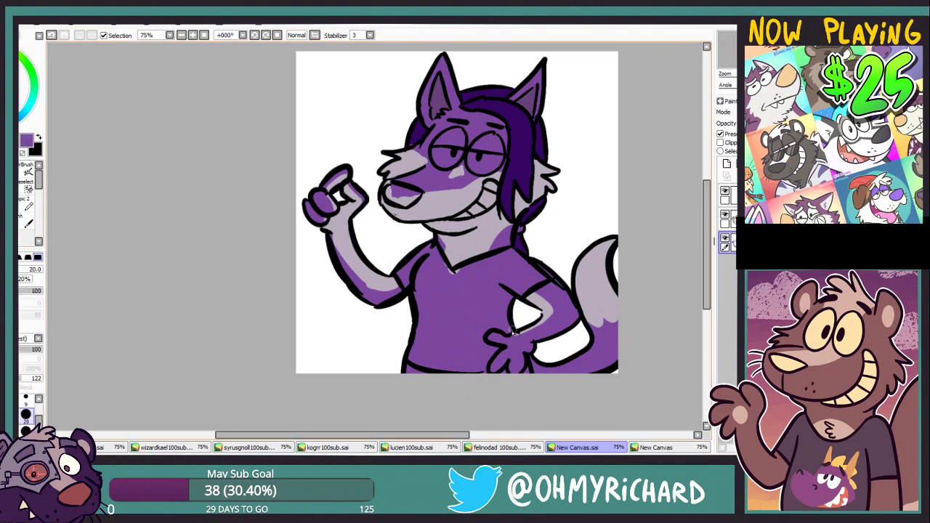
{"action": "left_click_drag", "start_coordinate": [511, 334], "coordinate": [525, 338]}
{"action": "key", "text": "ctrl+z"}
Colour the shirt yellow-orange by edging and filling it, and paint the strip below its hem grey-brown.
{"action": "left_click", "coordinate": [21, 116], "text": "alt"}
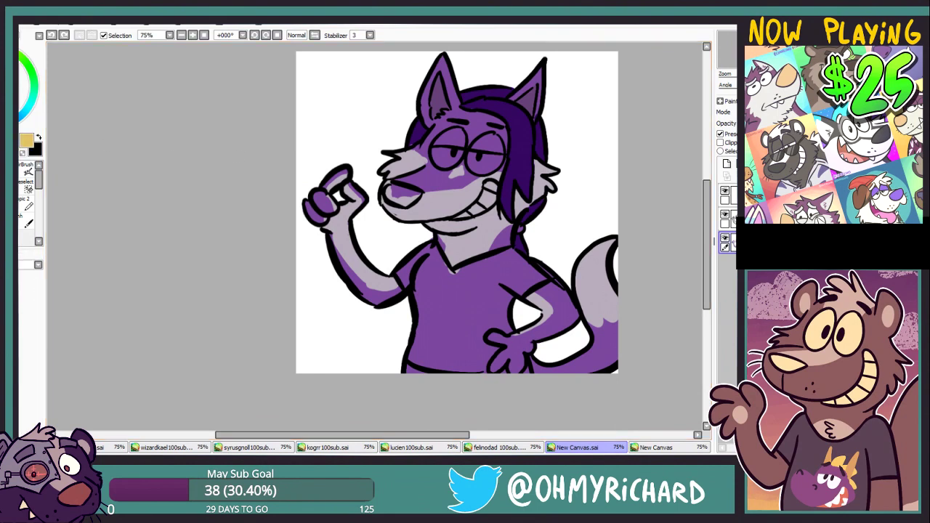
{"action": "mouse_move", "coordinate": [476, 280]}
{"action": "left_mouse_down"}
{"action": "mouse_move", "coordinate": [496, 256]}
{"action": "mouse_move", "coordinate": [498, 279]}
{"action": "mouse_move", "coordinate": [523, 290]}
{"action": "mouse_move", "coordinate": [512, 253]}
{"action": "left_mouse_up"}
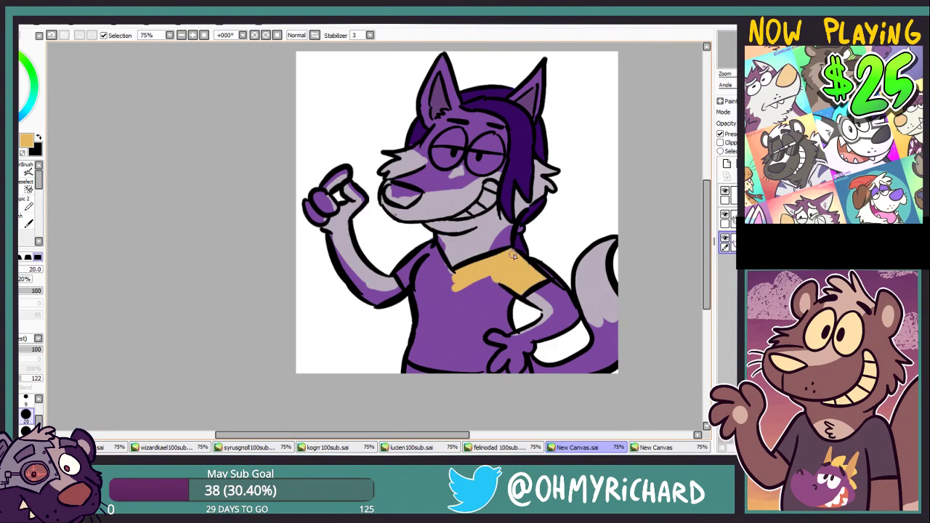
{"action": "mouse_move", "coordinate": [438, 266]}
{"action": "left_mouse_down"}
{"action": "mouse_move", "coordinate": [434, 247]}
{"action": "mouse_move", "coordinate": [410, 272]}
{"action": "left_mouse_up"}
{"action": "mouse_move", "coordinate": [421, 329]}
{"action": "left_mouse_down"}
{"action": "mouse_move", "coordinate": [429, 366]}
{"action": "mouse_move", "coordinate": [482, 372]}
{"action": "left_mouse_up"}
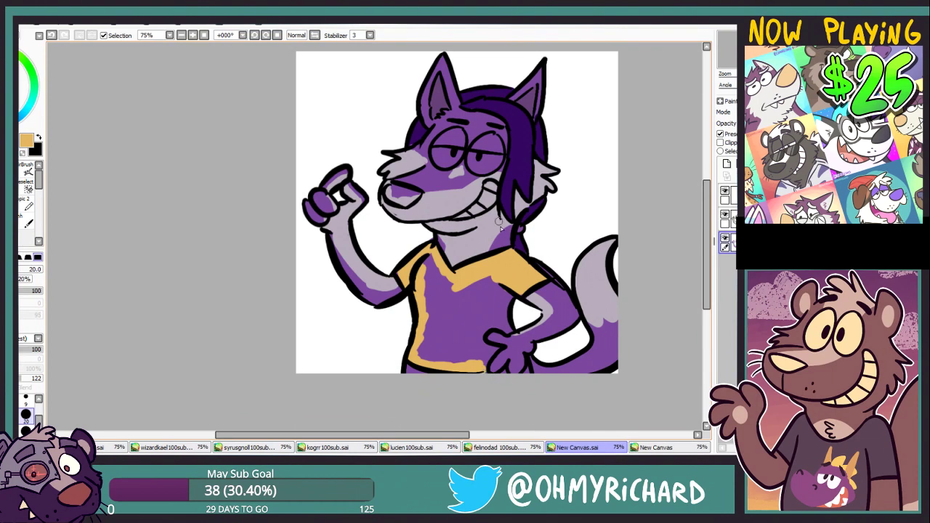
{"action": "left_click_drag", "start_coordinate": [504, 324], "coordinate": [481, 343]}
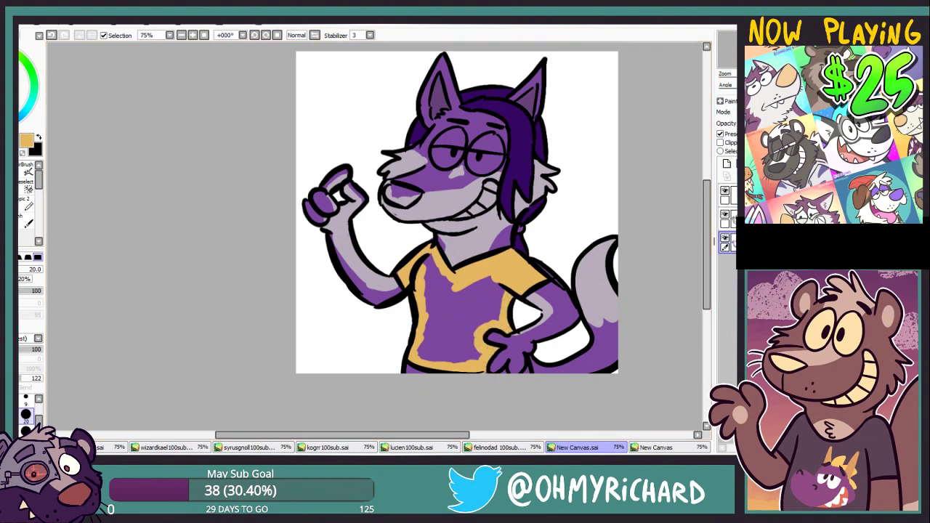
{"action": "left_click", "coordinate": [28, 241]}
{"action": "left_click", "coordinate": [463, 312]}
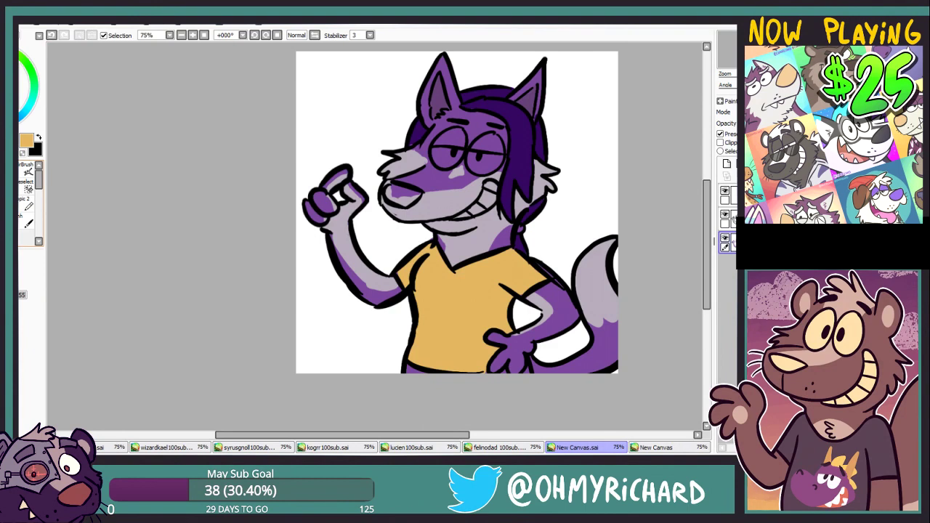
{"action": "key", "text": "alt"}
{"action": "key", "text": "n"}
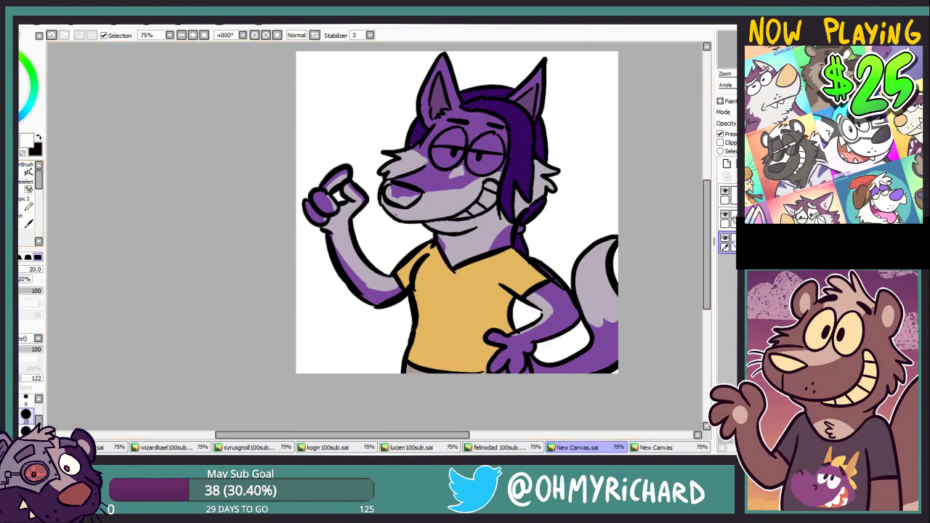
Add a new layer and paint a solid white circle on the front of the shirt.
{"action": "left_click", "coordinate": [727, 164]}
{"action": "mouse_move", "coordinate": [464, 294]}
{"action": "left_mouse_down"}
{"action": "mouse_move", "coordinate": [433, 312]}
{"action": "mouse_move", "coordinate": [490, 310]}
{"action": "mouse_move", "coordinate": [452, 300]}
{"action": "mouse_move", "coordinate": [455, 314]}
{"action": "mouse_move", "coordinate": [473, 314]}
{"action": "mouse_move", "coordinate": [476, 294]}
{"action": "mouse_move", "coordinate": [481, 303]}
{"action": "mouse_move", "coordinate": [452, 297]}
{"action": "mouse_move", "coordinate": [485, 328]}
{"action": "left_mouse_up"}
{"action": "left_click", "coordinate": [27, 241]}
{"action": "left_click", "coordinate": [462, 320]}
Draw dark seam lines across the white circle and fill alternate patches to make a soccer ball.
{"action": "key", "text": "x"}
{"action": "left_click", "coordinate": [4, 104]}
{"action": "key", "text": "e"}
{"action": "key", "text": "ctrl+z"}
{"action": "key", "text": "ctrl+z"}
{"action": "key", "text": "ctrl+z"}
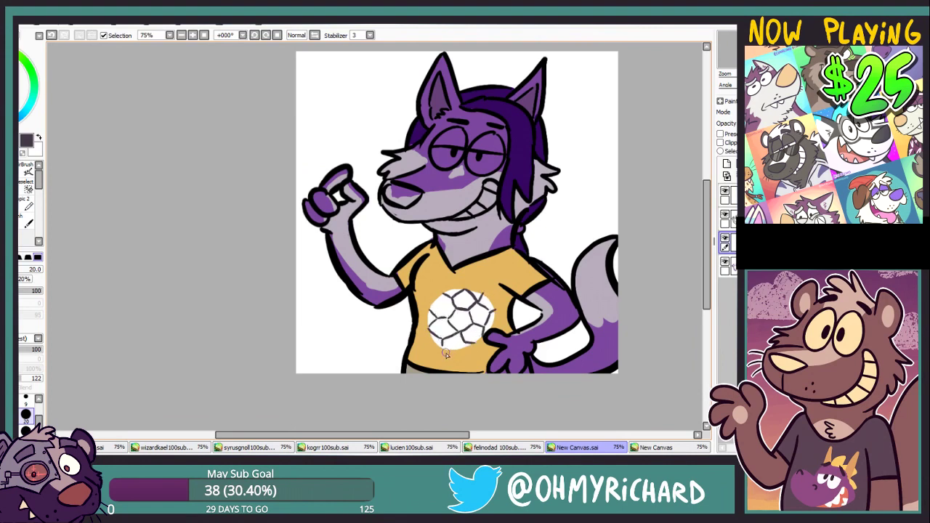
{"action": "mouse_move", "coordinate": [459, 298]}
{"action": "left_mouse_down"}
{"action": "mouse_move", "coordinate": [469, 335]}
{"action": "mouse_move", "coordinate": [492, 304]}
{"action": "mouse_move", "coordinate": [495, 313]}
{"action": "mouse_move", "coordinate": [435, 328]}
{"action": "left_mouse_up"}
Letter "GOAL!!" in red across the shirt above the soccer ball on a separate layer.
{"action": "left_click", "coordinate": [727, 175]}
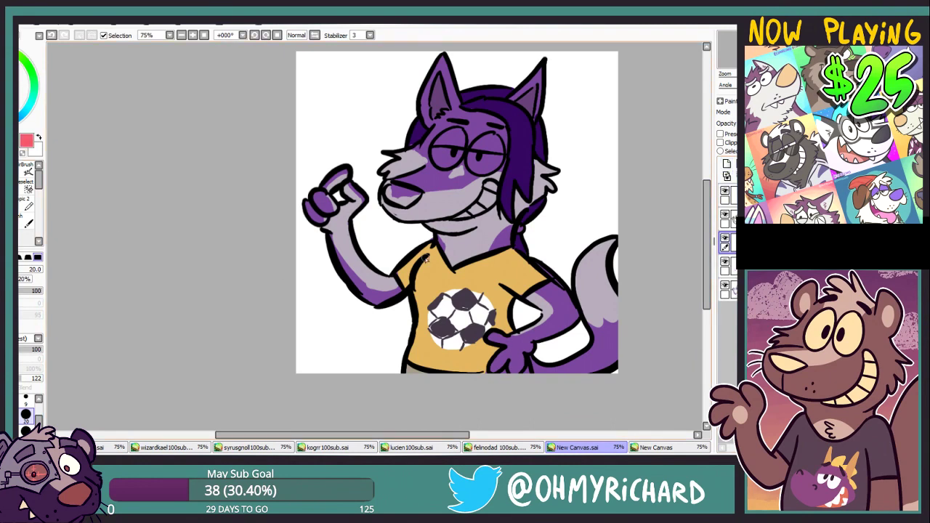
{"action": "mouse_move", "coordinate": [439, 281]}
{"action": "left_mouse_down"}
{"action": "mouse_move", "coordinate": [439, 293]}
{"action": "mouse_move", "coordinate": [454, 290]}
{"action": "left_mouse_up"}
{"action": "left_click_drag", "start_coordinate": [464, 300], "coordinate": [488, 299]}
{"action": "left_click_drag", "start_coordinate": [494, 278], "coordinate": [494, 297]}
{"action": "left_click", "coordinate": [493, 304]}
Select the red "GOAL!!" letters with the Magic Wand and return to the brush.
{"action": "left_click", "coordinate": [30, 175]}
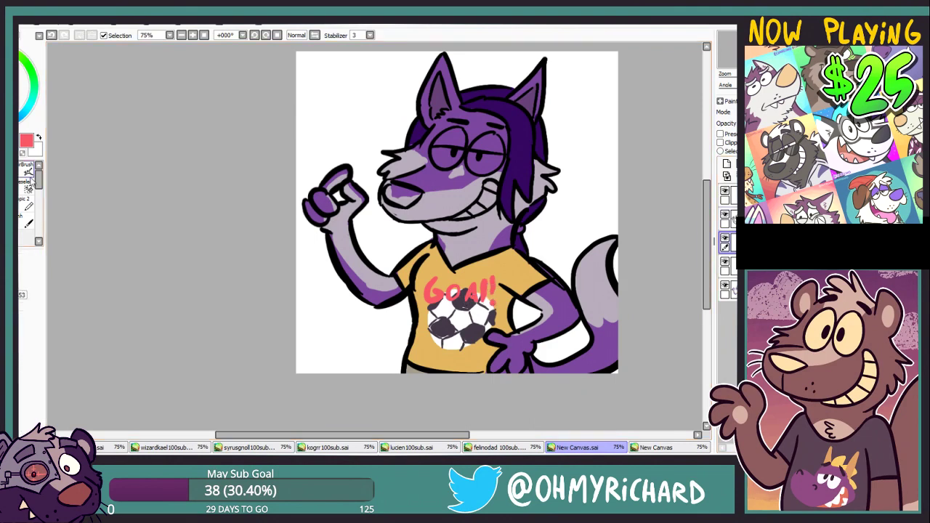
{"action": "left_click", "coordinate": [494, 286]}
{"action": "left_click", "coordinate": [484, 292]}
{"action": "left_click", "coordinate": [470, 294]}
{"action": "left_click", "coordinate": [452, 293]}
{"action": "left_click", "coordinate": [432, 293]}
{"action": "key", "text": "n"}
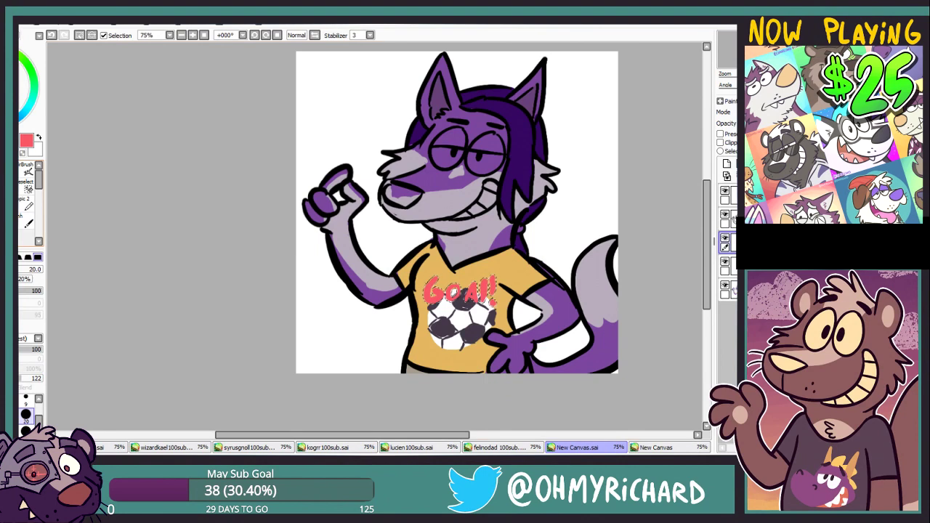
Outline the red "GOAL!!" letters in dark maroon on a new layer and clear the selection.
{"action": "key", "text": "g"}
{"action": "left_click", "coordinate": [732, 266]}
{"action": "left_click", "coordinate": [727, 164]}
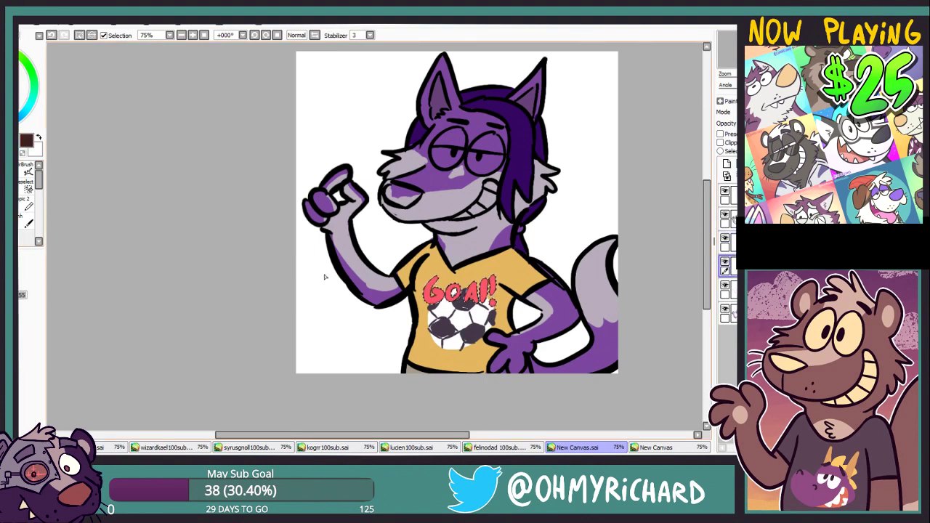
{"action": "left_click", "coordinate": [21, 206]}
{"action": "key", "text": "ctrl+d"}
Combine the red lettering with its outline layer and make the soccer ball's layer active.
{"action": "left_click", "coordinate": [734, 242]}
{"action": "left_click", "coordinate": [754, 164]}
{"action": "left_click", "coordinate": [735, 266], "text": "ctrl"}
{"action": "left_click", "coordinate": [736, 289], "text": "ctrl"}
{"action": "left_click_drag", "start_coordinate": [736, 289], "coordinate": [736, 242]}
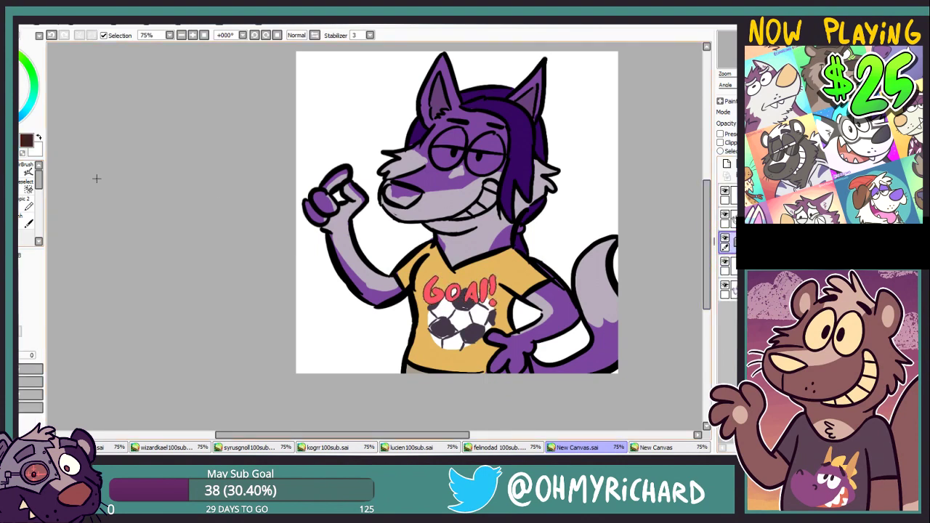
{"action": "key", "text": "v"}
{"action": "left_click", "coordinate": [481, 299], "text": "ctrl+shift"}
{"action": "key", "text": "w"}
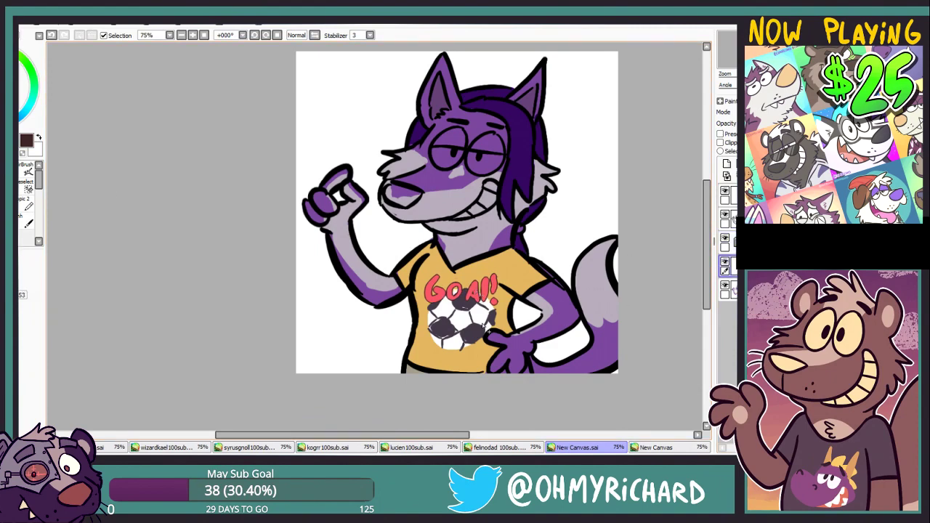
Select the whole soccer ball on the shirt, including its white areas, dark patches and seams.
{"action": "left_click", "coordinate": [481, 313]}
{"action": "scroll", "coordinate": [492, 312], "scroll_direction": "up", "scroll_amount": 4}
{"action": "left_click", "coordinate": [492, 315]}
{"action": "mouse_move", "coordinate": [404, 306]}
{"action": "left_mouse_down"}
{"action": "mouse_move", "coordinate": [353, 242]}
{"action": "mouse_move", "coordinate": [300, 291]}
{"action": "mouse_move", "coordinate": [259, 355]}
{"action": "left_mouse_up"}
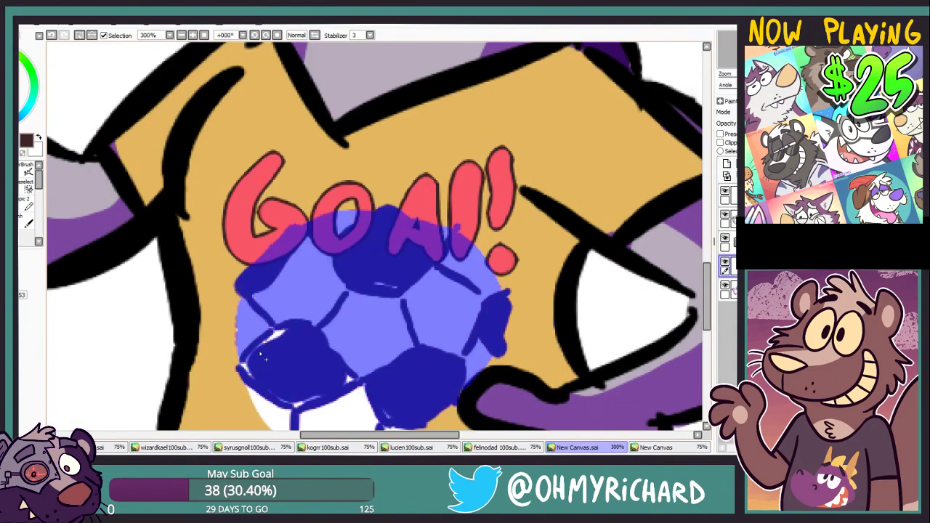
{"action": "scroll", "coordinate": [246, 372], "scroll_direction": "down", "scroll_amount": 4}
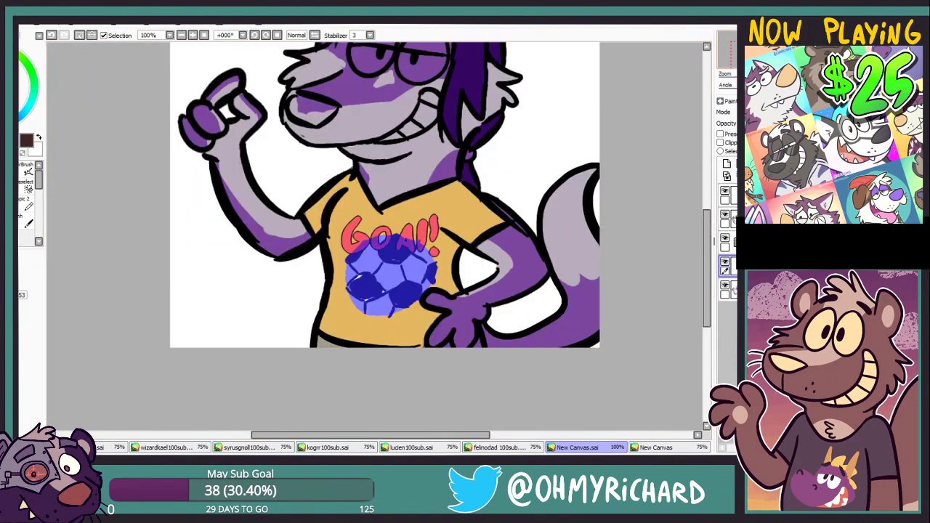
Add a layer beneath the soccer ball, fill the ball selection with brown as an outline, and clear the selection.
{"action": "left_click", "coordinate": [736, 290]}
{"action": "key", "text": "ctrl+shift+n"}
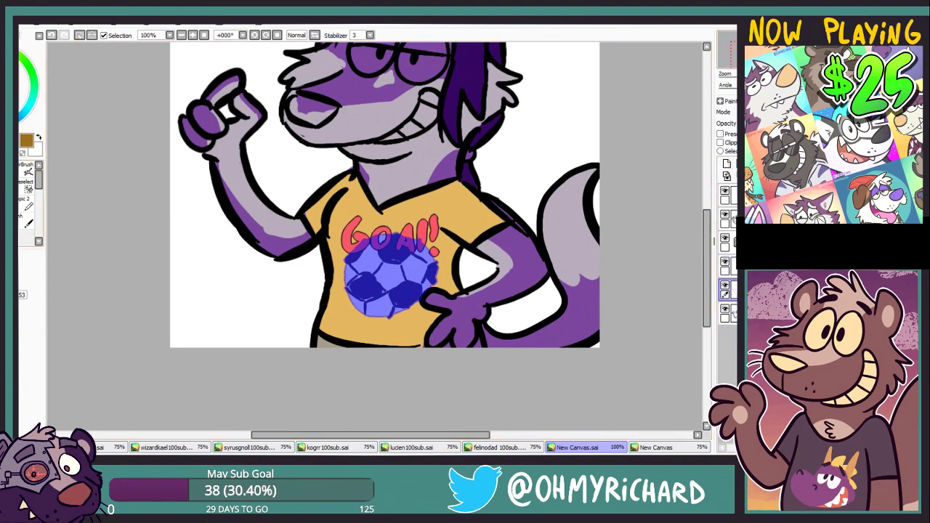
{"action": "key", "text": "b"}
{"action": "key", "text": "ctrl+d"}
{"action": "scroll", "coordinate": [474, 271], "scroll_direction": "down", "scroll_amount": 2}
{"action": "scroll", "coordinate": [496, 235], "scroll_direction": "up", "scroll_amount": 1}
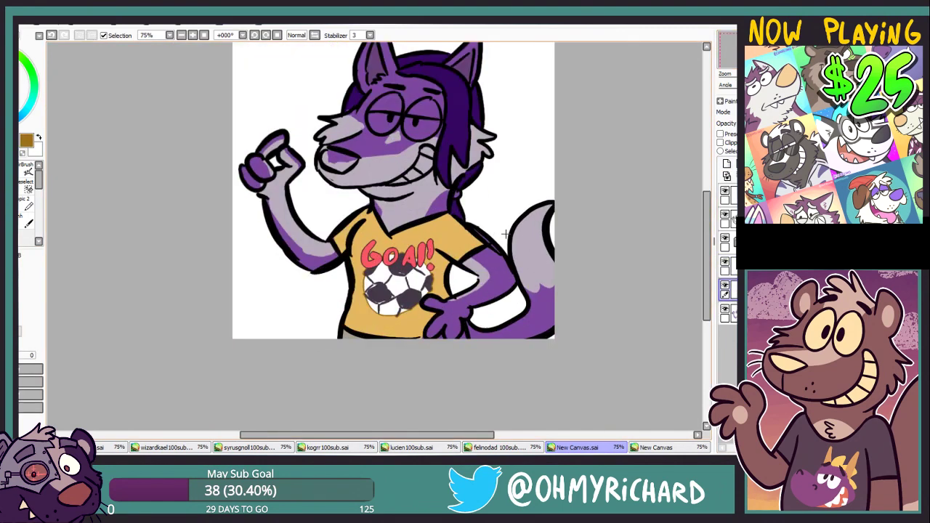
{"action": "scroll", "coordinate": [509, 229], "scroll_direction": "up", "scroll_amount": 2}
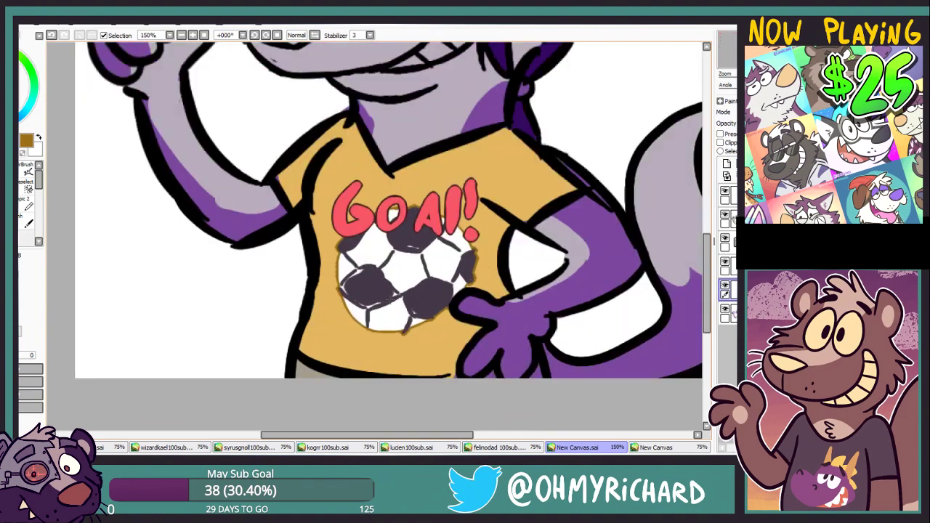
{"action": "scroll", "coordinate": [516, 240], "scroll_direction": "down", "scroll_amount": 2}
{"action": "scroll", "coordinate": [535, 266], "scroll_direction": "up", "scroll_amount": 2}
Paint both eyes and the grinning teeth white on the character's colour layer with its opacity preserved.
{"action": "right_click", "coordinate": [408, 137]}
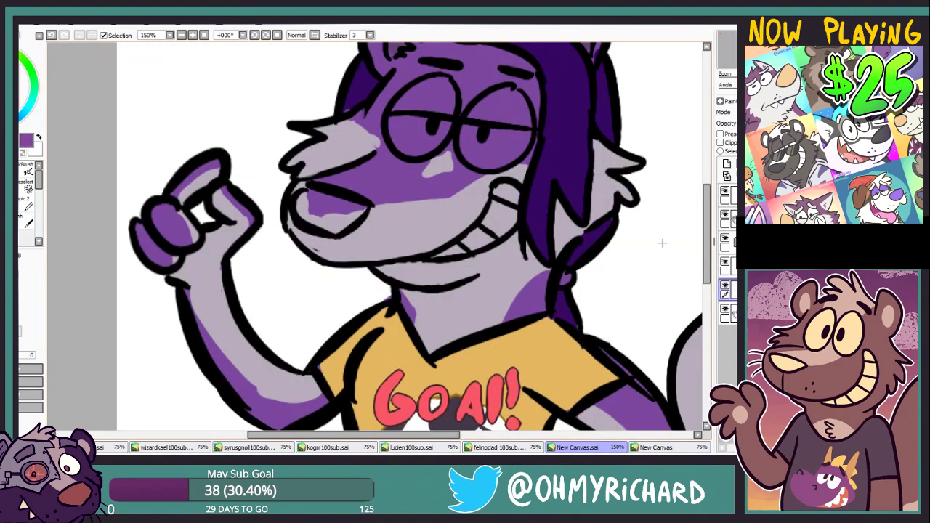
{"action": "left_click", "coordinate": [734, 313]}
{"action": "right_click", "coordinate": [658, 251]}
{"action": "key", "text": "n"}
{"action": "mouse_move", "coordinate": [514, 143]}
{"action": "left_mouse_down"}
{"action": "mouse_move", "coordinate": [468, 138]}
{"action": "mouse_move", "coordinate": [516, 155]}
{"action": "left_mouse_up"}
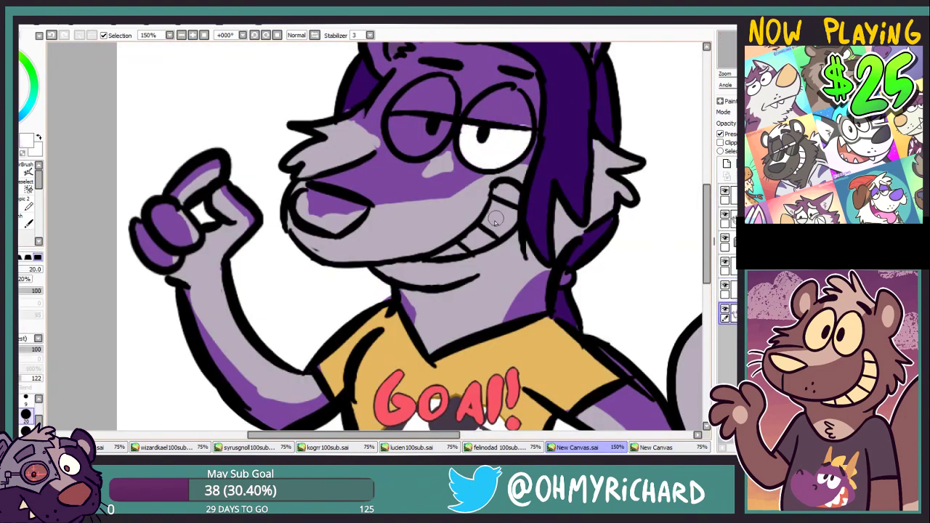
{"action": "mouse_move", "coordinate": [483, 234]}
{"action": "left_mouse_down"}
{"action": "mouse_move", "coordinate": [511, 213]}
{"action": "mouse_move", "coordinate": [501, 204]}
{"action": "left_mouse_up"}
{"action": "mouse_move", "coordinate": [447, 131]}
{"action": "left_mouse_down"}
{"action": "mouse_move", "coordinate": [399, 125]}
{"action": "mouse_move", "coordinate": [425, 149]}
{"action": "left_mouse_up"}
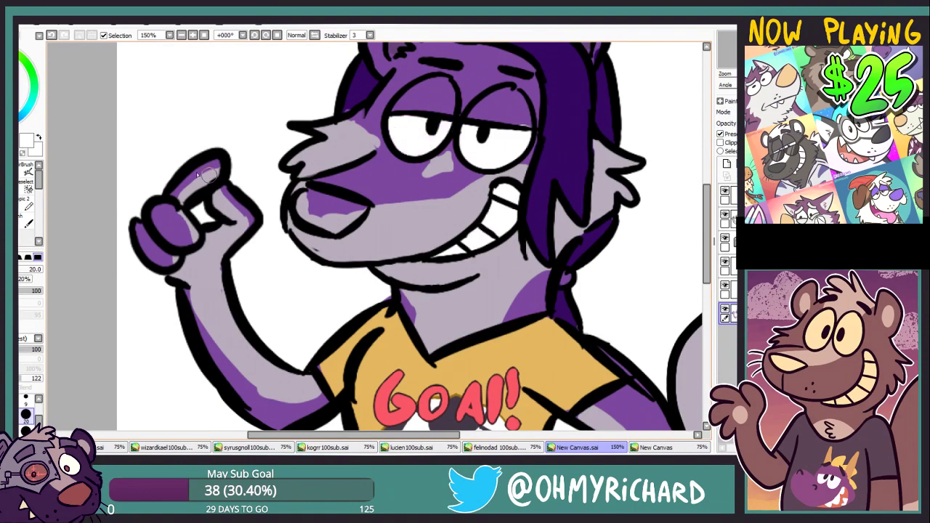
Paint the character's nose dark purple.
{"action": "right_click", "coordinate": [208, 175]}
{"action": "mouse_move", "coordinate": [351, 216]}
{"action": "left_mouse_down"}
{"action": "mouse_move", "coordinate": [308, 204]}
{"action": "mouse_move", "coordinate": [344, 221]}
{"action": "mouse_move", "coordinate": [324, 322]}
{"action": "mouse_move", "coordinate": [306, 211]}
{"action": "mouse_move", "coordinate": [301, 263]}
{"action": "left_mouse_up"}
{"action": "scroll", "coordinate": [341, 320], "scroll_direction": "down", "scroll_amount": 2}
Add a layer behind the character, draw a green horizon line and fill the ground below it green.
{"action": "left_click", "coordinate": [727, 164]}
{"action": "left_click_drag", "start_coordinate": [734, 313], "coordinate": [733, 345]}
{"action": "key", "text": "g"}
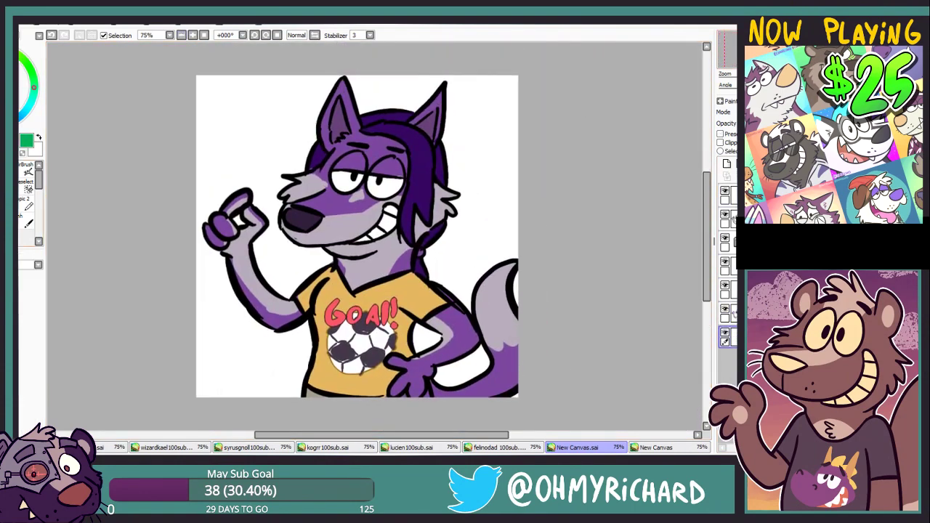
{"action": "key", "text": "n"}
{"action": "left_click_drag", "start_coordinate": [193, 207], "coordinate": [522, 194]}
{"action": "key", "text": "g"}
{"action": "left_click", "coordinate": [481, 234]}
Add another layer beneath the green ground and fill the sky area with orange.
{"action": "left_click", "coordinate": [727, 164]}
{"action": "left_click_drag", "start_coordinate": [734, 337], "coordinate": [734, 364]}
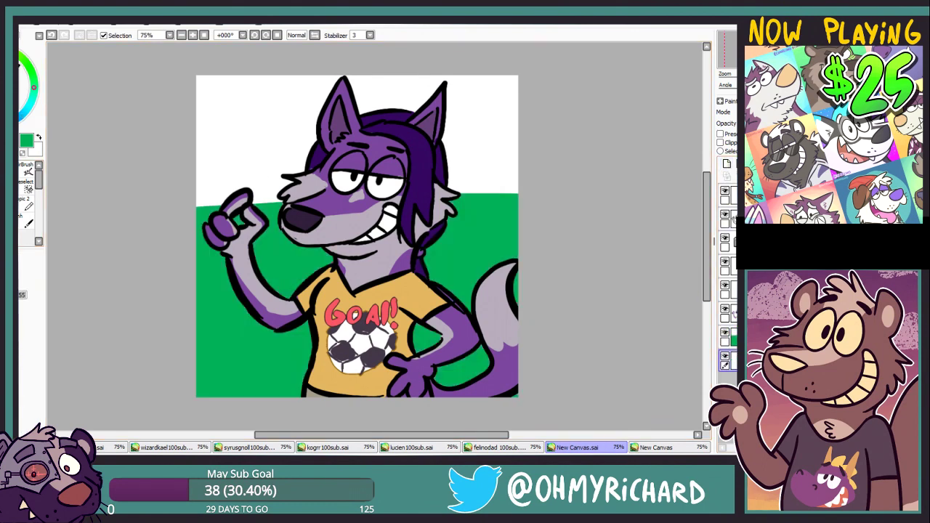
{"action": "left_click", "coordinate": [255, 138]}
{"action": "left_click", "coordinate": [8, 49]}
{"action": "left_click", "coordinate": [255, 138]}
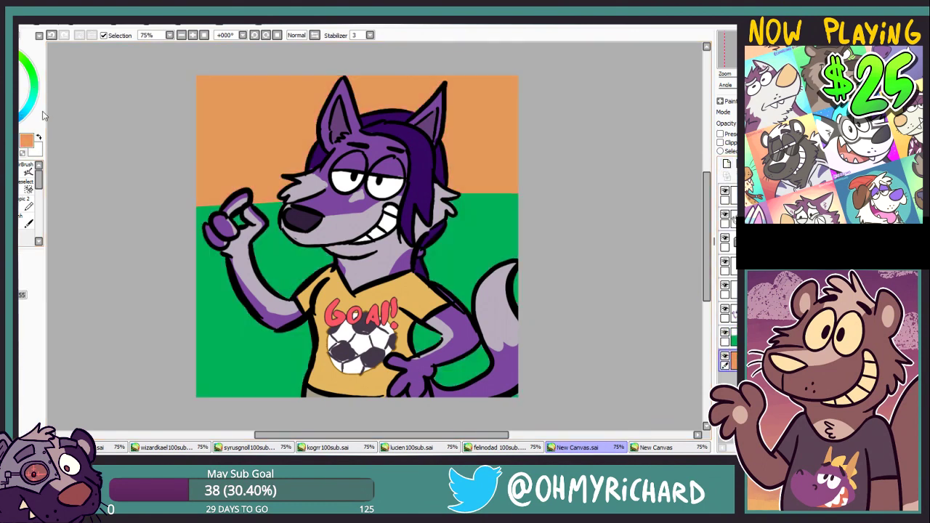
Try recolouring the ground light green, and undo the recent background fills.
{"action": "left_click", "coordinate": [733, 338]}
{"action": "left_click", "coordinate": [23, 60]}
{"action": "left_click", "coordinate": [494, 233]}
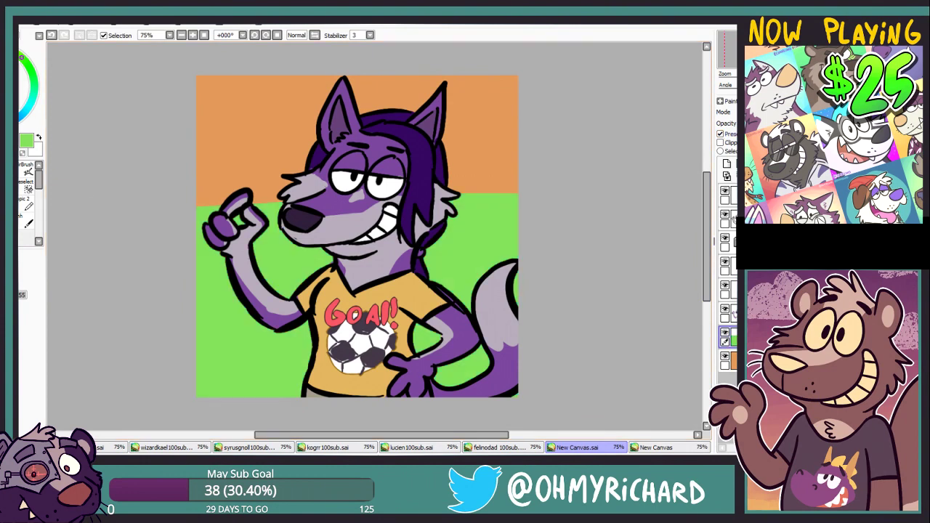
{"action": "left_click", "coordinate": [13, 77]}
{"action": "left_click", "coordinate": [498, 229]}
{"action": "key", "text": "ctrl+z"}
{"action": "key", "text": "ctrl+z"}
{"action": "key", "text": "ctrl+z"}
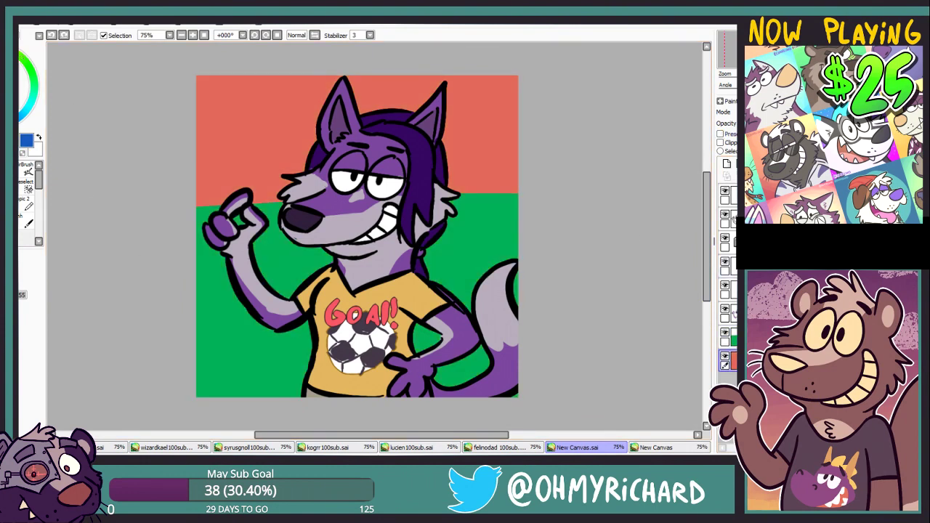
Fill the sky light blue and draw two filled white clouds on either side of the head.
{"action": "left_click", "coordinate": [250, 149]}
{"action": "key", "text": "n"}
{"action": "left_click", "coordinate": [40, 137]}
{"action": "mouse_move", "coordinate": [212, 110]}
{"action": "left_mouse_down"}
{"action": "mouse_move", "coordinate": [277, 98]}
{"action": "mouse_move", "coordinate": [210, 112]}
{"action": "left_mouse_up"}
{"action": "mouse_move", "coordinate": [465, 126]}
{"action": "left_mouse_down"}
{"action": "mouse_move", "coordinate": [485, 128]}
{"action": "mouse_move", "coordinate": [447, 131]}
{"action": "left_mouse_up"}
{"action": "key", "text": "g"}
{"action": "left_click", "coordinate": [274, 101]}
{"action": "left_click", "coordinate": [496, 120]}
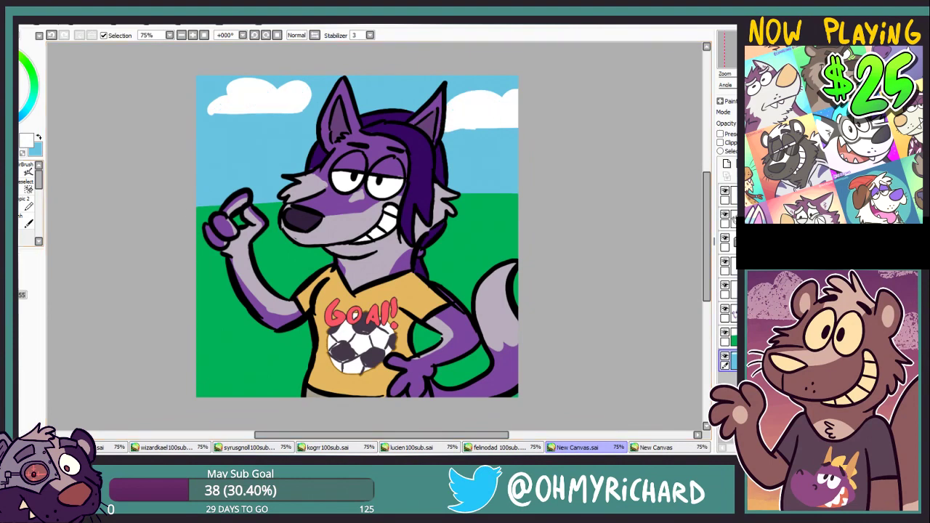
Try textured white brush strokes on the green ground, and undo them.
{"action": "left_click", "coordinate": [29, 207]}
{"action": "left_click", "coordinate": [28, 221]}
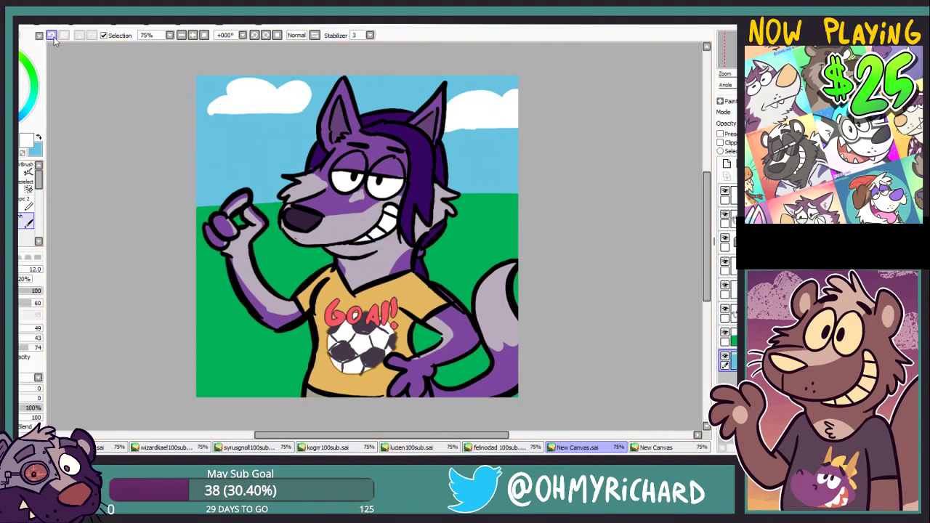
{"action": "left_click", "coordinate": [53, 37]}
{"action": "left_click", "coordinate": [733, 338]}
{"action": "left_click_drag", "start_coordinate": [258, 261], "coordinate": [318, 242]}
{"action": "key", "text": "ctrl+z"}
{"action": "left_click", "coordinate": [29, 206]}
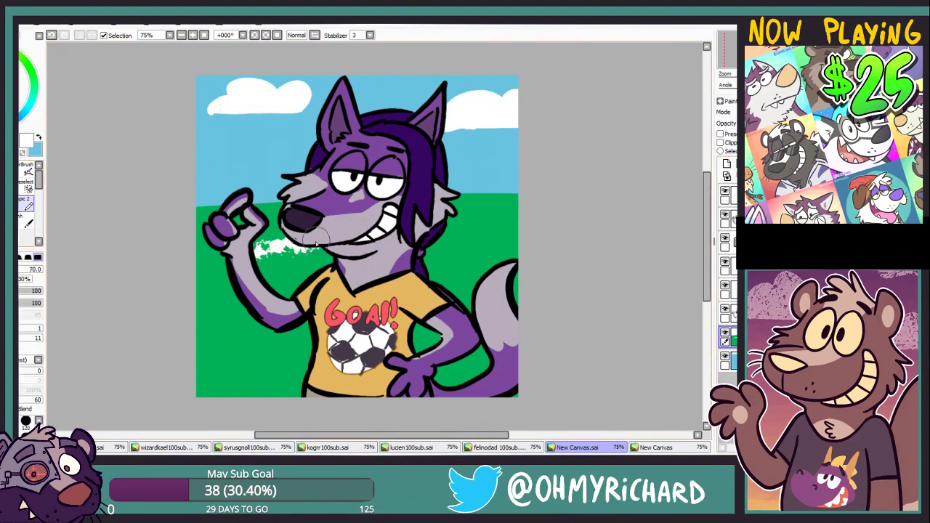
{"action": "key", "text": "ctrl+z"}
{"action": "key", "text": "n"}
Draw translucent white soccer field lines across the green ground on a new layer.
{"action": "left_click", "coordinate": [726, 165]}
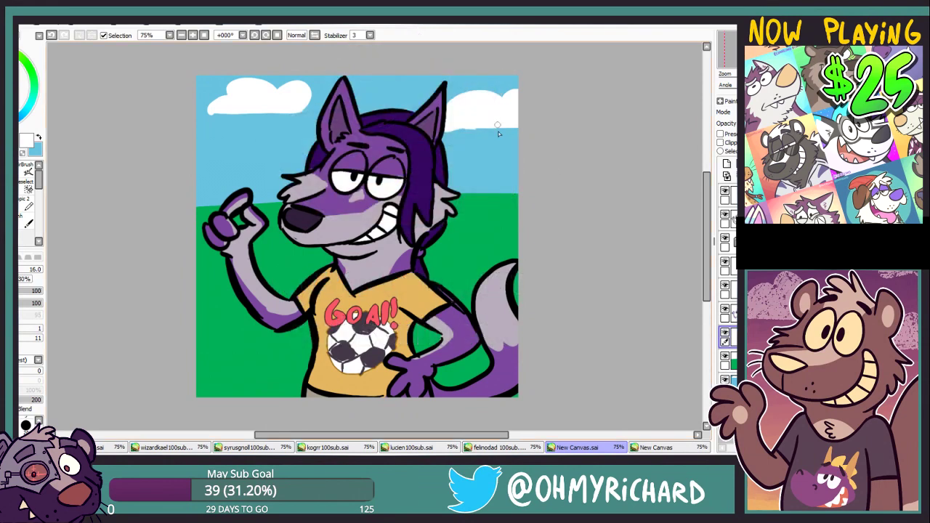
{"action": "left_click", "coordinate": [21, 175]}
{"action": "mouse_move", "coordinate": [513, 214]}
{"action": "left_mouse_down"}
{"action": "mouse_move", "coordinate": [268, 226]}
{"action": "mouse_move", "coordinate": [263, 395]}
{"action": "mouse_move", "coordinate": [293, 397]}
{"action": "left_mouse_up"}
{"action": "left_click", "coordinate": [52, 35]}
{"action": "mouse_move", "coordinate": [260, 255]}
{"action": "left_mouse_down"}
{"action": "mouse_move", "coordinate": [480, 221]}
{"action": "mouse_move", "coordinate": [519, 240]}
{"action": "left_mouse_up"}
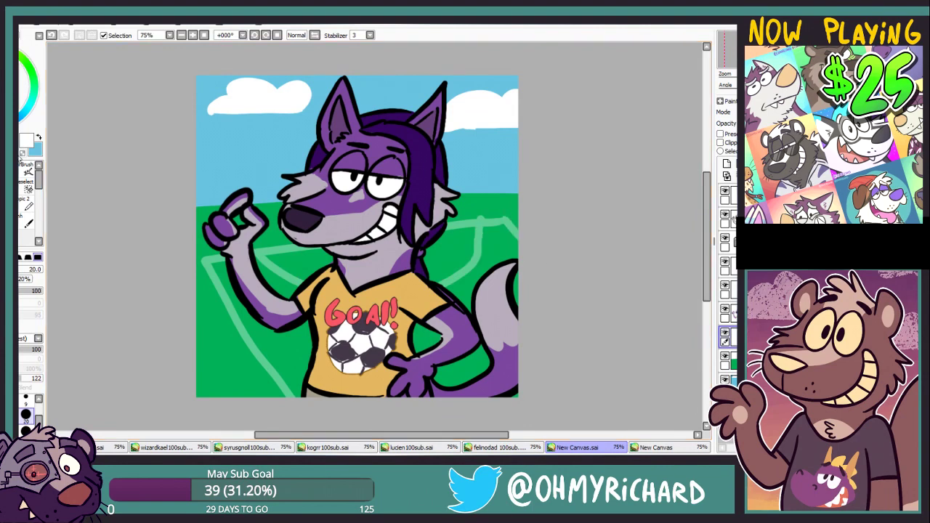
{"action": "left_click", "coordinate": [19, 157]}
{"action": "left_click", "coordinate": [220, 298]}
Draw a white goal frame with crossing net lines on the horizon behind the raised hand and snout.
{"action": "mouse_move", "coordinate": [269, 213]}
{"action": "left_mouse_down"}
{"action": "mouse_move", "coordinate": [263, 151]}
{"action": "mouse_move", "coordinate": [312, 146]}
{"action": "left_mouse_up"}
{"action": "key", "text": "ctrl+z"}
{"action": "mouse_move", "coordinate": [262, 151]}
{"action": "left_mouse_down"}
{"action": "mouse_move", "coordinate": [240, 179]}
{"action": "mouse_move", "coordinate": [310, 154]}
{"action": "left_mouse_up"}
{"action": "key", "text": "ctrl+z"}
{"action": "left_click_drag", "start_coordinate": [241, 181], "coordinate": [306, 171]}
{"action": "left_click_drag", "start_coordinate": [266, 186], "coordinate": [294, 182]}
{"action": "left_click_drag", "start_coordinate": [300, 150], "coordinate": [298, 173]}
{"action": "left_click_drag", "start_coordinate": [290, 148], "coordinate": [285, 176]}
{"action": "left_click_drag", "start_coordinate": [279, 150], "coordinate": [270, 185]}
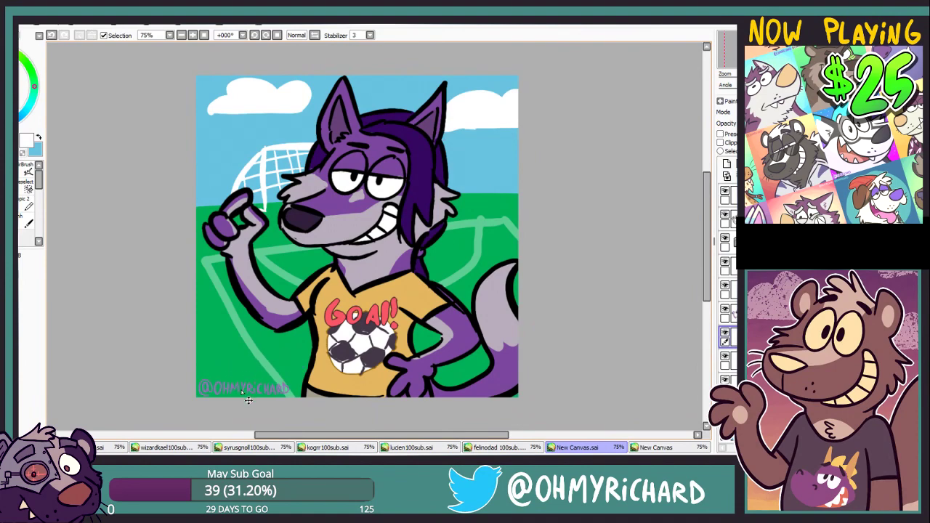
Preserve the signature layer's opacity and fill the signature in the picture's lower corner with dark maroon.
{"action": "left_click", "coordinate": [721, 134]}
{"action": "key", "text": "ctrl+f"}
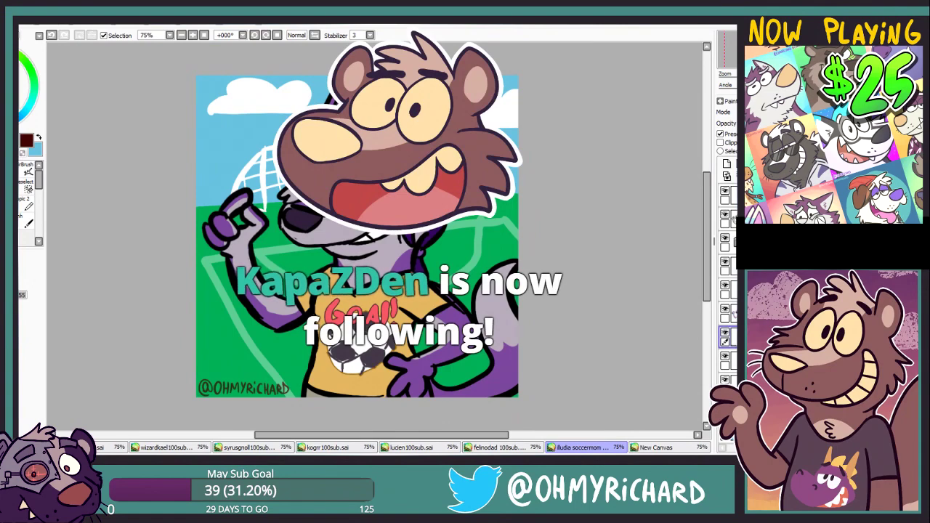
{"action": "scroll", "coordinate": [298, 200], "scroll_direction": "up", "scroll_amount": 1}
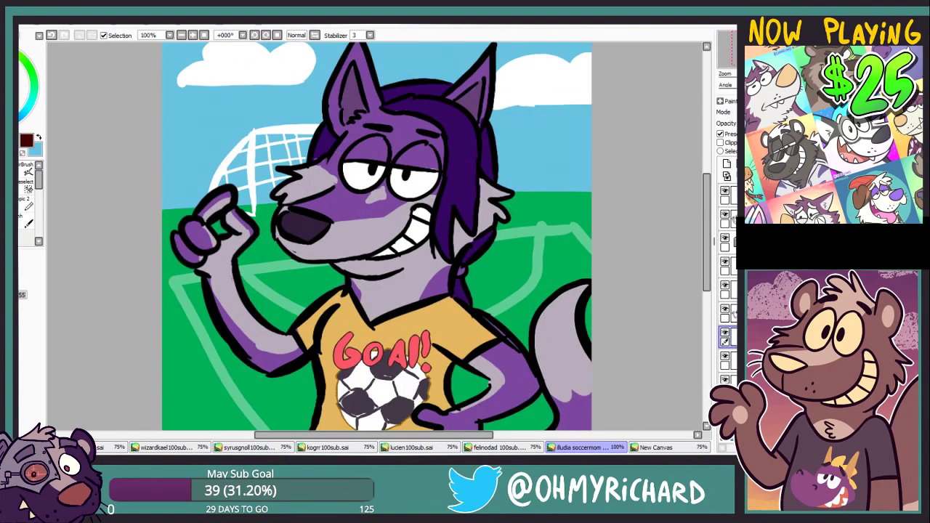
Create a new blank canvas and sketch two overlapping round eyes with half-closed lids in black.
{"action": "key", "text": "ctrl+n"}
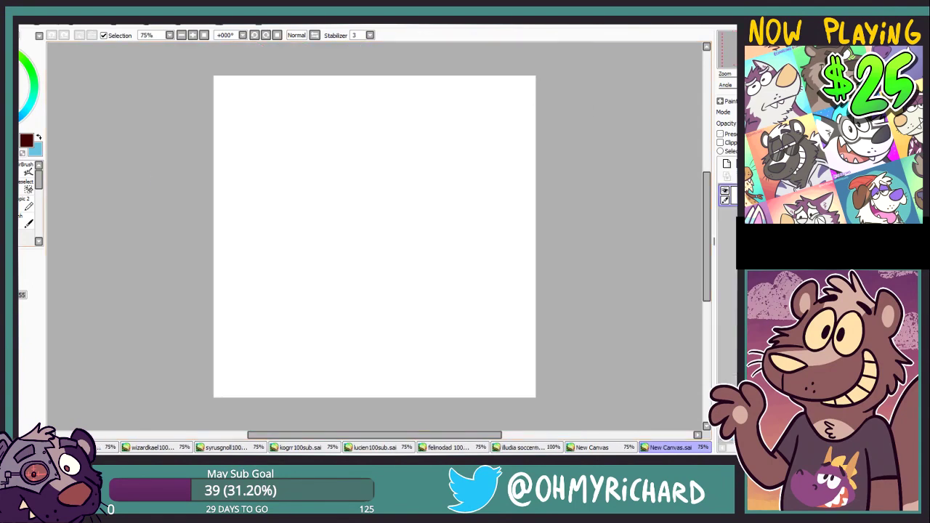
{"action": "left_click_drag", "start_coordinate": [434, 156], "coordinate": [428, 156]}
{"action": "mouse_move", "coordinate": [393, 150]}
{"action": "left_mouse_down"}
{"action": "mouse_move", "coordinate": [384, 154]}
{"action": "mouse_move", "coordinate": [399, 167]}
{"action": "left_mouse_up"}
{"action": "key", "text": "ctrl+z"}
{"action": "left_click_drag", "start_coordinate": [353, 172], "coordinate": [395, 168]}
{"action": "mouse_move", "coordinate": [396, 176]}
{"action": "left_mouse_down"}
{"action": "mouse_move", "coordinate": [444, 180]}
{"action": "mouse_move", "coordinate": [442, 169]}
{"action": "left_mouse_up"}
{"action": "left_click_drag", "start_coordinate": [379, 171], "coordinate": [418, 173]}
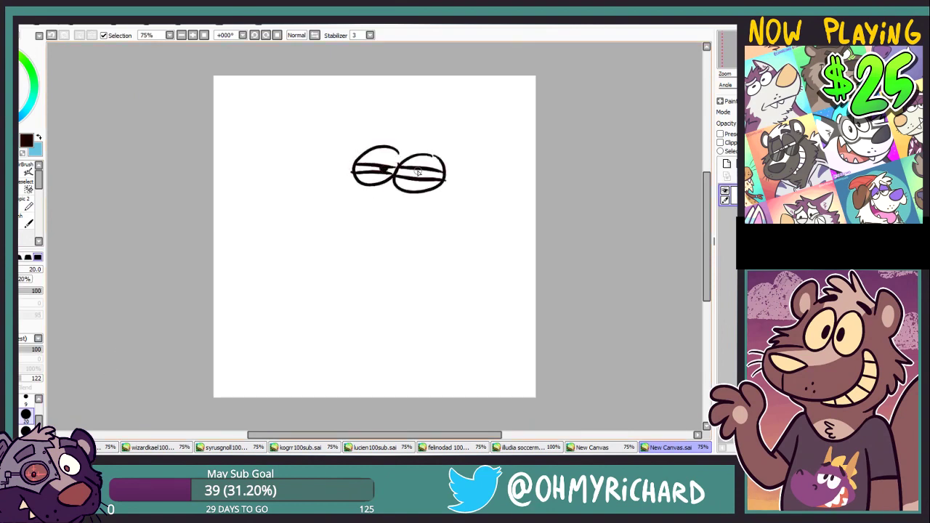
Sketch a long snout with a nose, an open mouth corner with teeth, and two protruding fangs.
{"action": "left_click_drag", "start_coordinate": [354, 182], "coordinate": [300, 175]}
{"action": "mouse_move", "coordinate": [300, 177]}
{"action": "left_mouse_down"}
{"action": "mouse_move", "coordinate": [341, 235]}
{"action": "mouse_move", "coordinate": [402, 213]}
{"action": "mouse_move", "coordinate": [397, 232]}
{"action": "mouse_move", "coordinate": [442, 204]}
{"action": "left_mouse_up"}
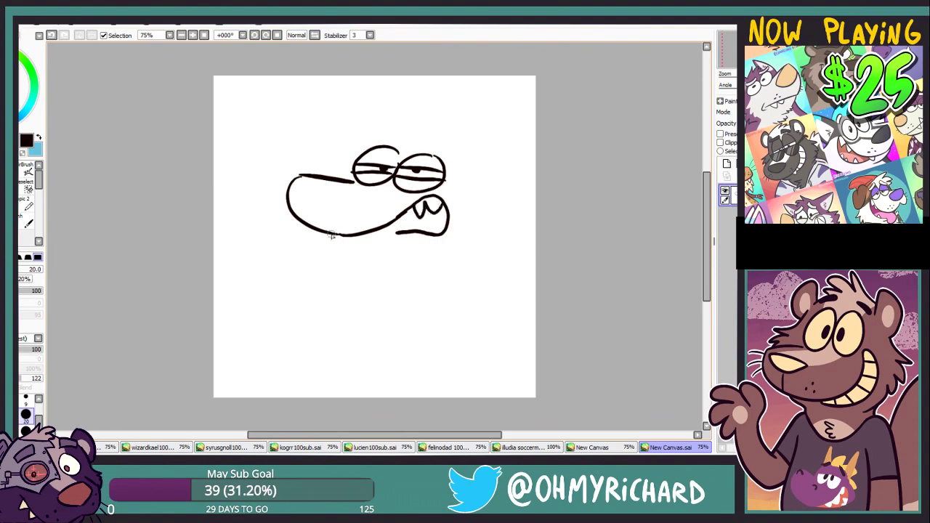
{"action": "left_click_drag", "start_coordinate": [331, 235], "coordinate": [345, 237]}
{"action": "left_click_drag", "start_coordinate": [301, 222], "coordinate": [312, 228]}
{"action": "left_click_drag", "start_coordinate": [302, 190], "coordinate": [342, 206]}
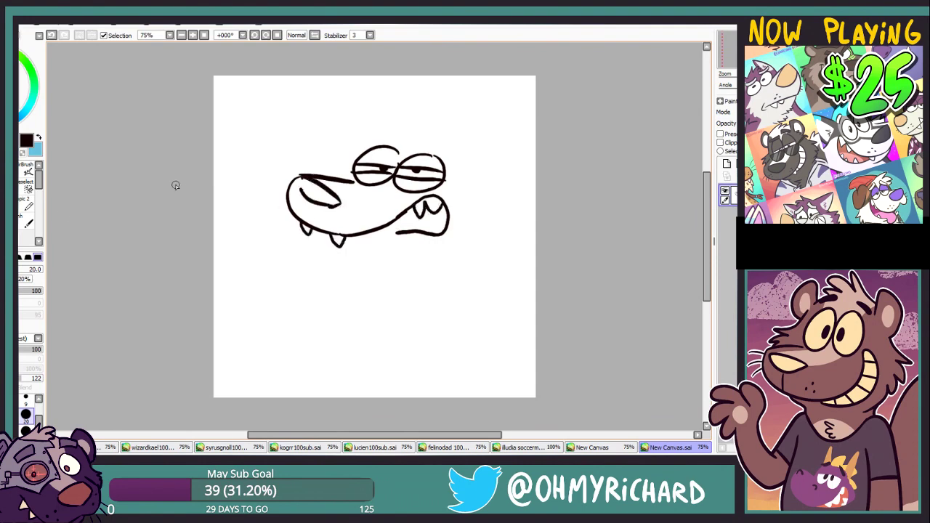
Lasso the front of the snout, move it closer to the eyes, and erase the overlapping bridge line.
{"action": "key", "text": "l"}
{"action": "left_click_drag", "start_coordinate": [364, 260], "coordinate": [334, 286]}
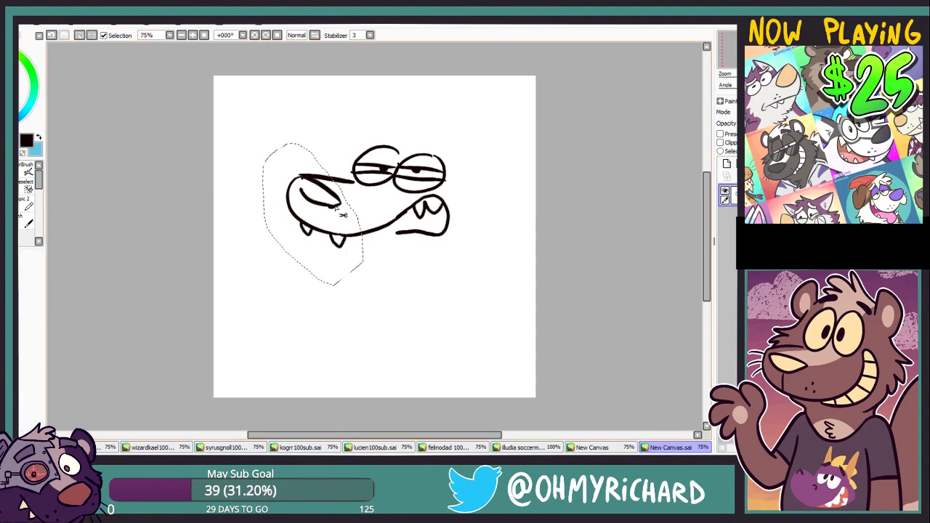
{"action": "left_click_drag", "start_coordinate": [336, 207], "coordinate": [347, 206]}
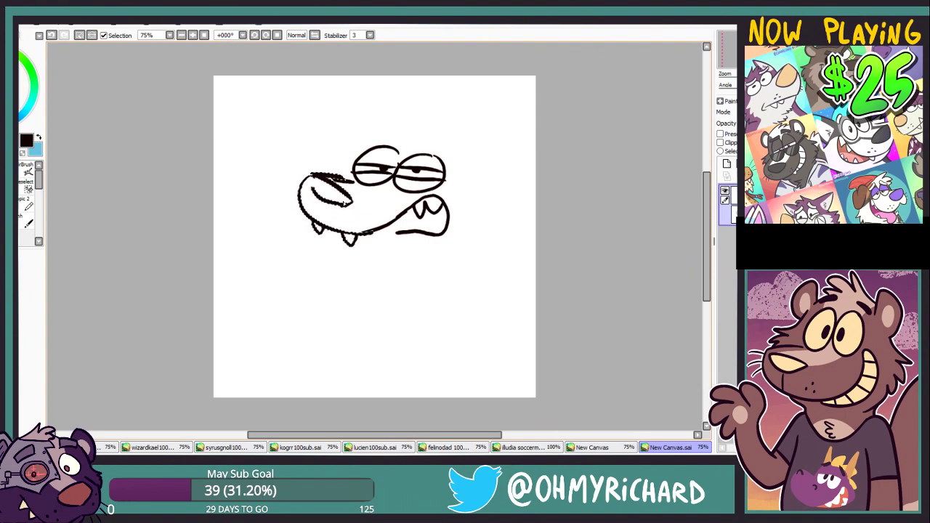
{"action": "key", "text": "ctrl+d"}
{"action": "left_click", "coordinate": [21, 160]}
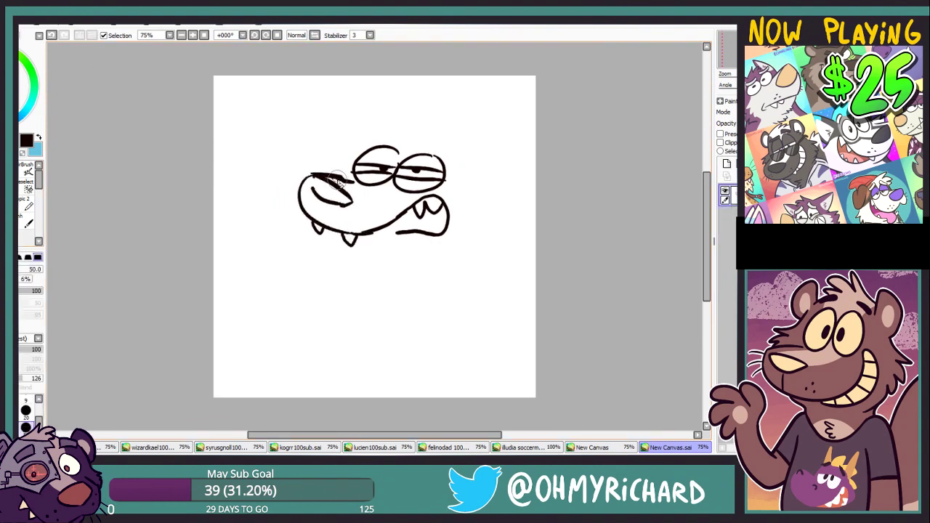
{"action": "left_click_drag", "start_coordinate": [337, 180], "coordinate": [354, 183]}
Draw the pointed ears, hair tuft, eyebrows, jagged cheek fur and muzzle dots around the face.
{"action": "key", "text": "n"}
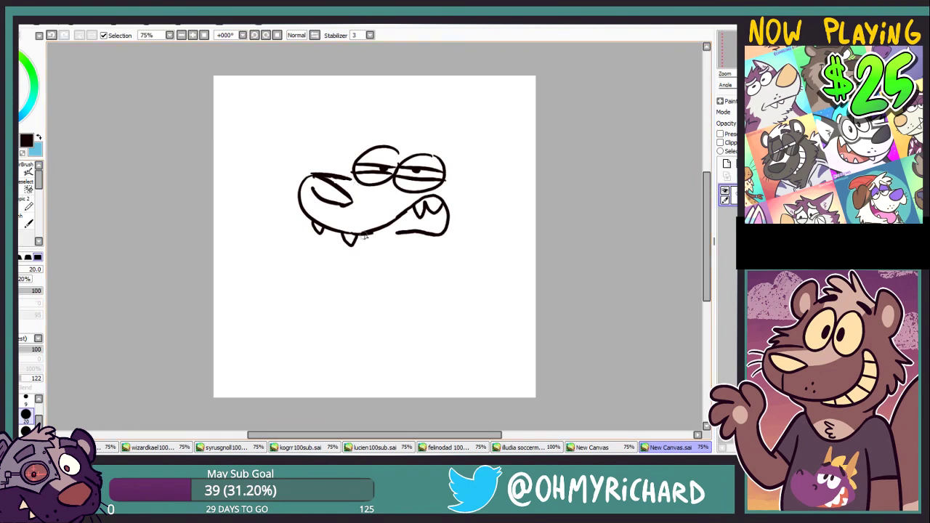
{"action": "left_click_drag", "start_coordinate": [455, 183], "coordinate": [465, 231]}
{"action": "mouse_move", "coordinate": [417, 132]}
{"action": "left_mouse_down"}
{"action": "mouse_move", "coordinate": [437, 134]}
{"action": "mouse_move", "coordinate": [424, 117]}
{"action": "mouse_move", "coordinate": [446, 156]}
{"action": "mouse_move", "coordinate": [481, 154]}
{"action": "mouse_move", "coordinate": [456, 180]}
{"action": "left_mouse_up"}
{"action": "mouse_move", "coordinate": [348, 145]}
{"action": "left_mouse_down"}
{"action": "mouse_move", "coordinate": [393, 135]}
{"action": "mouse_move", "coordinate": [349, 178]}
{"action": "left_mouse_up"}
{"action": "left_click_drag", "start_coordinate": [326, 159], "coordinate": [355, 173]}
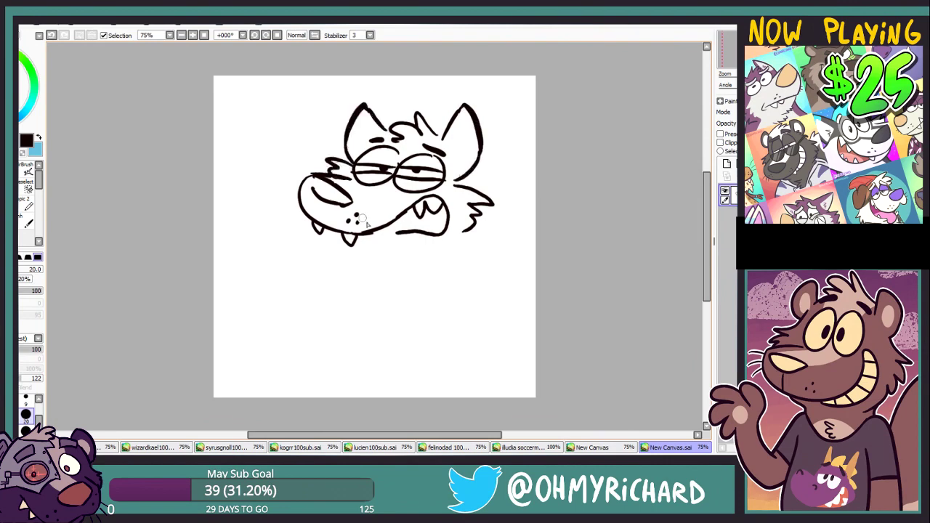
Try sketching the back line and an extended arm below the head, and undo the strokes.
{"action": "key", "text": "ctrl+z"}
{"action": "mouse_move", "coordinate": [465, 237]}
{"action": "left_mouse_down"}
{"action": "mouse_move", "coordinate": [506, 379]}
{"action": "mouse_move", "coordinate": [473, 239]}
{"action": "mouse_move", "coordinate": [512, 320]}
{"action": "left_mouse_up"}
{"action": "key", "text": "ctrl+z"}
{"action": "mouse_move", "coordinate": [468, 231]}
{"action": "left_mouse_down"}
{"action": "mouse_move", "coordinate": [520, 334]}
{"action": "mouse_move", "coordinate": [490, 343]}
{"action": "mouse_move", "coordinate": [500, 332]}
{"action": "mouse_move", "coordinate": [422, 281]}
{"action": "mouse_move", "coordinate": [385, 303]}
{"action": "left_mouse_up"}
{"action": "key", "text": "ctrl+z"}
{"action": "key", "text": "ctrl+z"}
{"action": "key", "text": "ctrl+z"}
{"action": "key", "text": "ctrl+z"}
Draw the extended arm with a paw holding an opened tin can, its lid bent up, and add a chest tuft.
{"action": "mouse_move", "coordinate": [460, 241]}
{"action": "left_mouse_down"}
{"action": "mouse_move", "coordinate": [385, 290]}
{"action": "mouse_move", "coordinate": [380, 313]}
{"action": "left_mouse_up"}
{"action": "left_click_drag", "start_coordinate": [478, 274], "coordinate": [396, 307]}
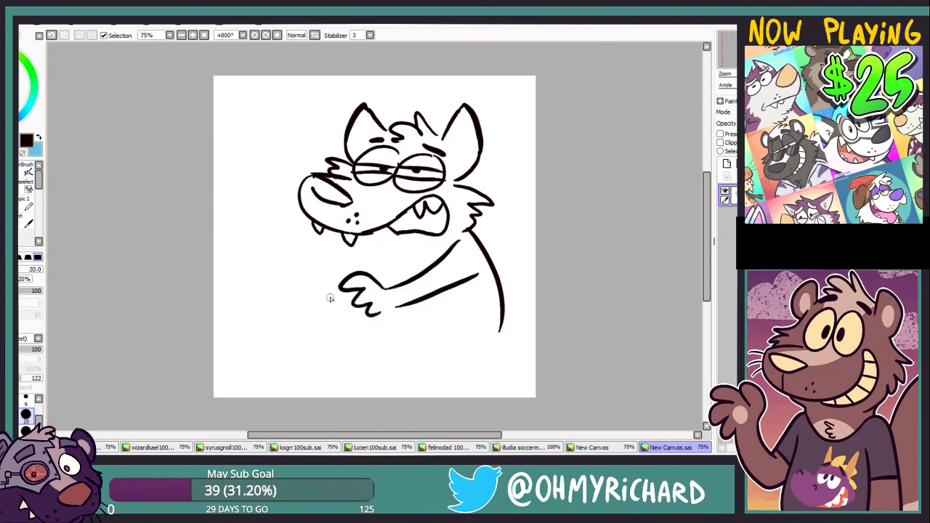
{"action": "mouse_move", "coordinate": [347, 279]}
{"action": "left_mouse_down"}
{"action": "mouse_move", "coordinate": [306, 299]}
{"action": "mouse_move", "coordinate": [329, 269]}
{"action": "left_mouse_up"}
{"action": "left_click_drag", "start_coordinate": [306, 300], "coordinate": [357, 302]}
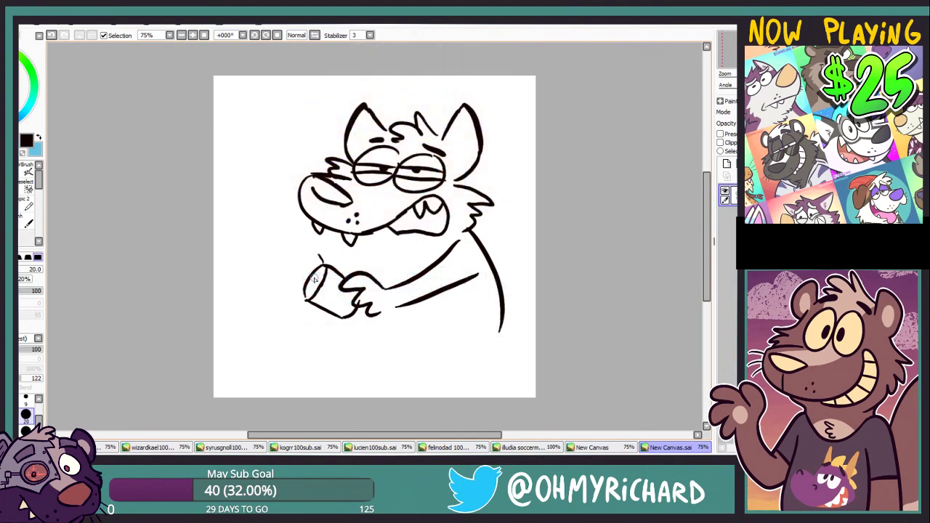
{"action": "mouse_move", "coordinate": [300, 266]}
{"action": "left_mouse_down"}
{"action": "mouse_move", "coordinate": [320, 247]}
{"action": "mouse_move", "coordinate": [294, 247]}
{"action": "mouse_move", "coordinate": [326, 310]}
{"action": "left_mouse_up"}
{"action": "left_click_drag", "start_coordinate": [321, 277], "coordinate": [343, 316]}
{"action": "left_click_drag", "start_coordinate": [399, 256], "coordinate": [407, 272]}
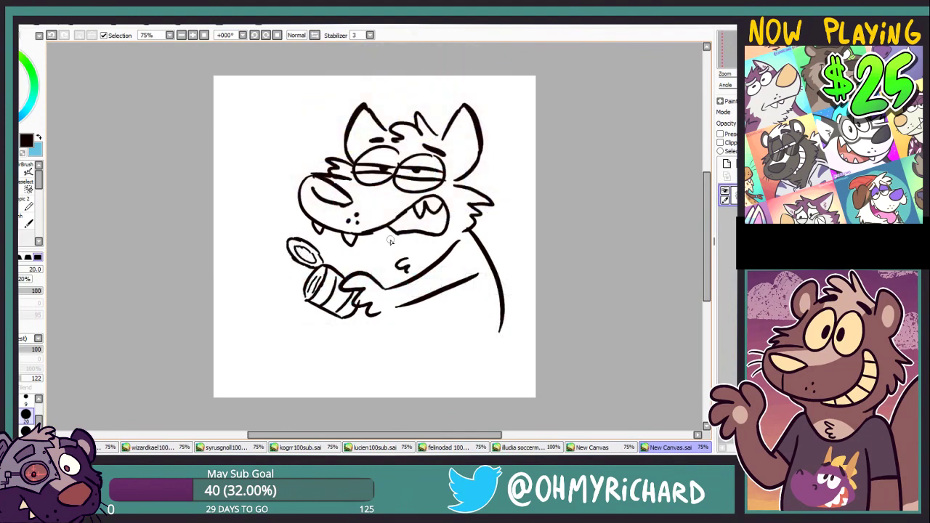
Draw three question marks around the head, one on each side and one above it.
{"action": "left_click_drag", "start_coordinate": [494, 133], "coordinate": [501, 152]}
{"action": "left_click", "coordinate": [499, 164]}
{"action": "mouse_move", "coordinate": [382, 91]}
{"action": "left_mouse_down"}
{"action": "mouse_move", "coordinate": [391, 89]}
{"action": "mouse_move", "coordinate": [389, 106]}
{"action": "left_mouse_up"}
{"action": "left_click", "coordinate": [390, 113]}
{"action": "left_click_drag", "start_coordinate": [302, 125], "coordinate": [307, 143]}
{"action": "left_click", "coordinate": [307, 157]}
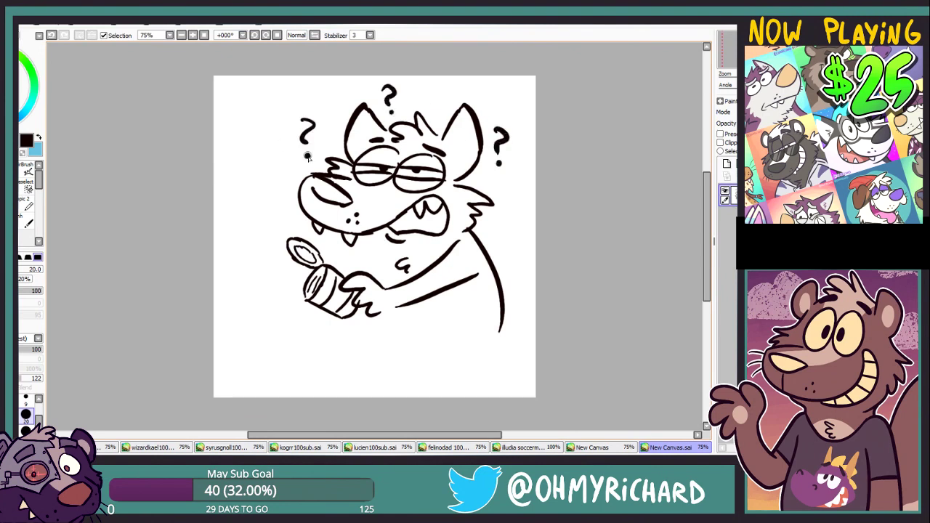
Add a short chest line, then try belly and leg strokes below the arm and undo the rejected ones.
{"action": "left_click_drag", "start_coordinate": [376, 254], "coordinate": [379, 279]}
{"action": "left_click_drag", "start_coordinate": [378, 308], "coordinate": [393, 352]}
{"action": "key", "text": "ctrl+z"}
{"action": "left_click_drag", "start_coordinate": [471, 298], "coordinate": [474, 355]}
{"action": "key", "text": "ctrl+z"}
{"action": "key", "text": "ctrl+z"}
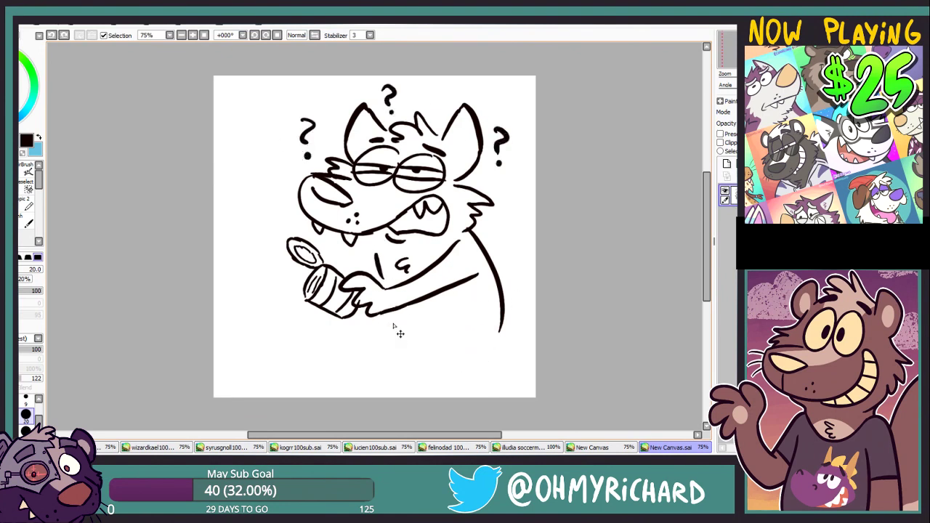
{"action": "left_click_drag", "start_coordinate": [384, 315], "coordinate": [472, 333]}
{"action": "key", "text": "ctrl+z"}
Draw the round belly, both bent legs and the toed feet, extending the back line down to the heel.
{"action": "left_click_drag", "start_coordinate": [385, 315], "coordinate": [452, 342]}
{"action": "left_click_drag", "start_coordinate": [479, 294], "coordinate": [442, 341]}
{"action": "mouse_move", "coordinate": [439, 356]}
{"action": "left_mouse_down"}
{"action": "mouse_move", "coordinate": [480, 372]}
{"action": "mouse_move", "coordinate": [454, 388]}
{"action": "mouse_move", "coordinate": [504, 358]}
{"action": "left_mouse_up"}
{"action": "left_click_drag", "start_coordinate": [501, 331], "coordinate": [498, 362]}
{"action": "left_click_drag", "start_coordinate": [383, 325], "coordinate": [387, 364]}
{"action": "mouse_move", "coordinate": [378, 365]}
{"action": "left_mouse_down"}
{"action": "mouse_move", "coordinate": [421, 374]}
{"action": "mouse_move", "coordinate": [369, 383]}
{"action": "left_mouse_up"}
{"action": "left_click_drag", "start_coordinate": [422, 349], "coordinate": [427, 368]}
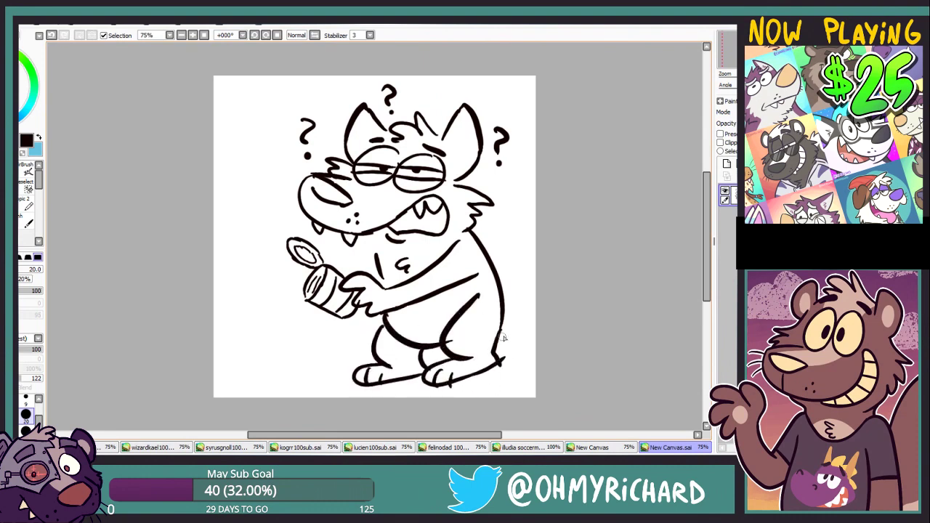
{"action": "left_click_drag", "start_coordinate": [503, 293], "coordinate": [526, 289]}
{"action": "left_click_drag", "start_coordinate": [503, 312], "coordinate": [537, 320]}
{"action": "left_click_drag", "start_coordinate": [536, 203], "coordinate": [505, 250]}
{"action": "key", "text": "ctrl+z"}
{"action": "key", "text": "ctrl+z"}
{"action": "key", "text": "ctrl+z"}
Draw a raised tail behind the back, running off the canvas edge, and divide it with stripe lines.
{"action": "left_click_drag", "start_coordinate": [503, 290], "coordinate": [514, 218]}
{"action": "left_click_drag", "start_coordinate": [503, 312], "coordinate": [537, 312]}
{"action": "mouse_move", "coordinate": [513, 227]}
{"action": "left_mouse_down"}
{"action": "mouse_move", "coordinate": [534, 195]}
{"action": "mouse_move", "coordinate": [535, 226]}
{"action": "left_mouse_up"}
{"action": "left_click_drag", "start_coordinate": [517, 254], "coordinate": [536, 243]}
{"action": "left_click_drag", "start_coordinate": [512, 289], "coordinate": [530, 304]}
Draw the thick oval rim and upper edge of a tipped-over trash can in front of the character.
{"action": "left_click_drag", "start_coordinate": [264, 187], "coordinate": [272, 356]}
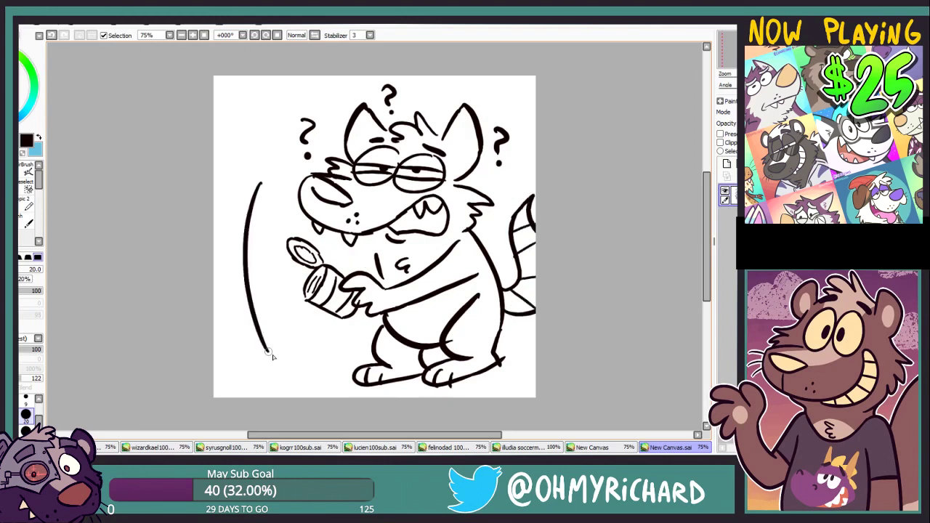
{"action": "key", "text": "ctrl+z"}
{"action": "mouse_move", "coordinate": [266, 186]}
{"action": "left_mouse_down"}
{"action": "mouse_move", "coordinate": [293, 373]}
{"action": "mouse_move", "coordinate": [325, 319]}
{"action": "left_mouse_up"}
{"action": "mouse_move", "coordinate": [302, 182]}
{"action": "left_mouse_down"}
{"action": "mouse_move", "coordinate": [265, 191]}
{"action": "mouse_move", "coordinate": [244, 224]}
{"action": "left_mouse_up"}
{"action": "mouse_move", "coordinate": [247, 218]}
{"action": "left_mouse_down"}
{"action": "mouse_move", "coordinate": [240, 309]}
{"action": "mouse_move", "coordinate": [271, 375]}
{"action": "left_mouse_up"}
{"action": "left_click_drag", "start_coordinate": [268, 373], "coordinate": [289, 373]}
{"action": "left_click_drag", "start_coordinate": [256, 175], "coordinate": [214, 173]}
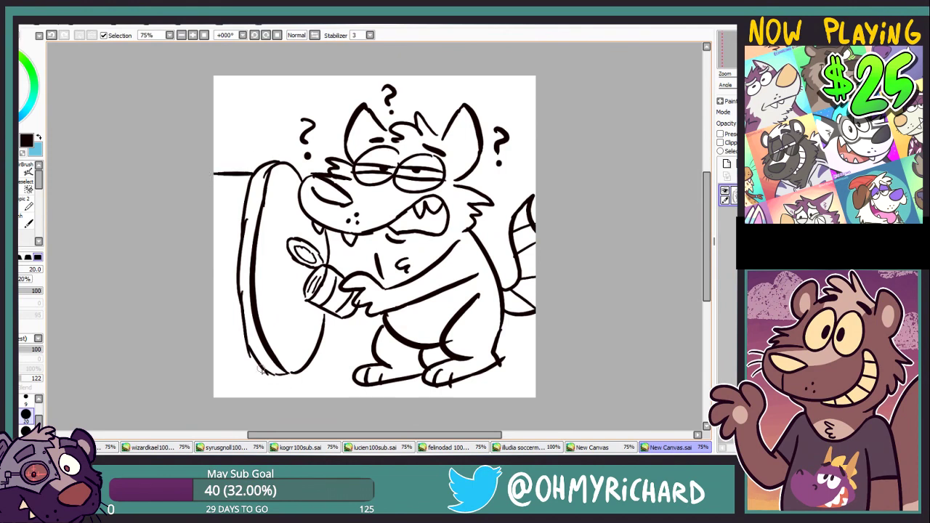
Complete the trash can with its lower edge, ridges and handle, and draw a banana peel and garbage pile inside.
{"action": "left_click_drag", "start_coordinate": [266, 372], "coordinate": [214, 372]}
{"action": "left_click_drag", "start_coordinate": [213, 232], "coordinate": [229, 239]}
{"action": "mouse_move", "coordinate": [214, 284]}
{"action": "left_mouse_down"}
{"action": "mouse_move", "coordinate": [311, 361]}
{"action": "mouse_move", "coordinate": [284, 368]}
{"action": "left_mouse_up"}
{"action": "mouse_move", "coordinate": [263, 270]}
{"action": "left_mouse_down"}
{"action": "mouse_move", "coordinate": [275, 294]}
{"action": "mouse_move", "coordinate": [308, 314]}
{"action": "left_mouse_up"}
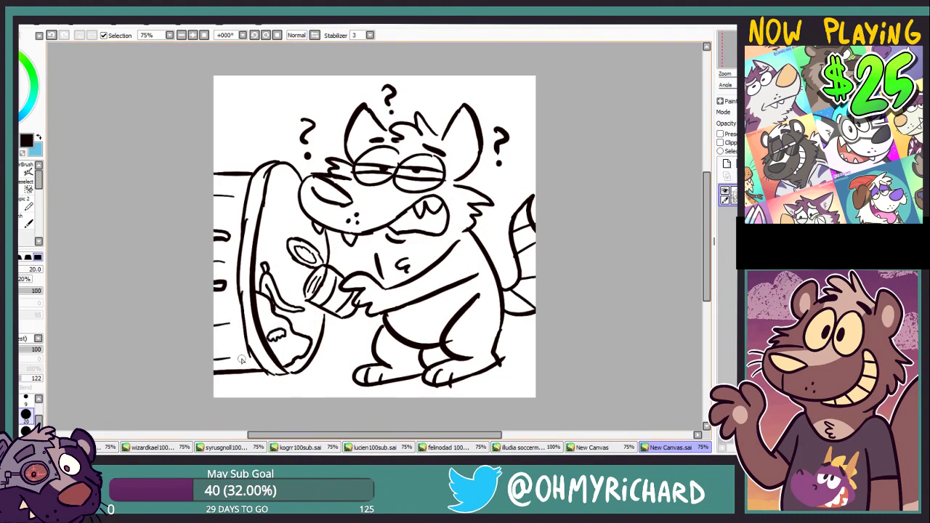
Draw the second paw hanging below the tin can and erase the stray line at the near leg.
{"action": "mouse_move", "coordinate": [356, 315]}
{"action": "left_mouse_down"}
{"action": "mouse_move", "coordinate": [349, 325]}
{"action": "mouse_move", "coordinate": [364, 343]}
{"action": "left_mouse_up"}
{"action": "key", "text": "e"}
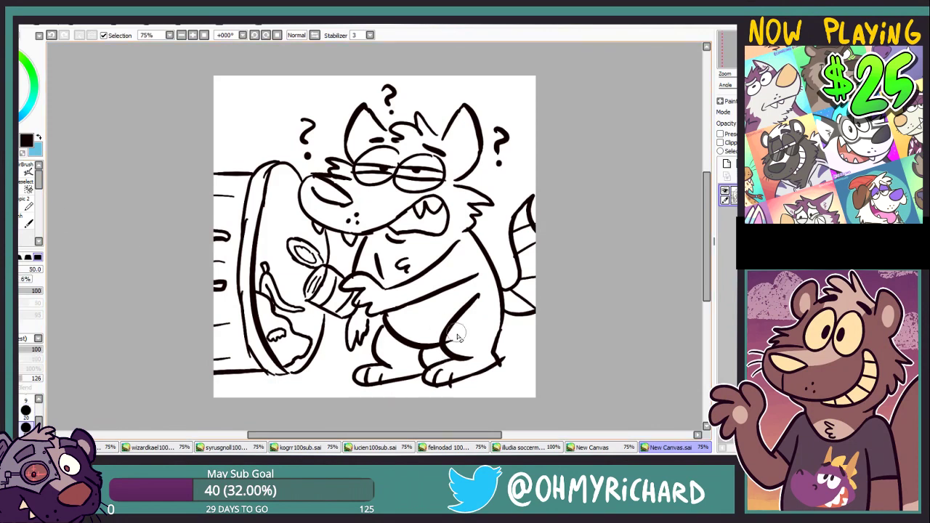
{"action": "left_click_drag", "start_coordinate": [457, 338], "coordinate": [450, 348]}
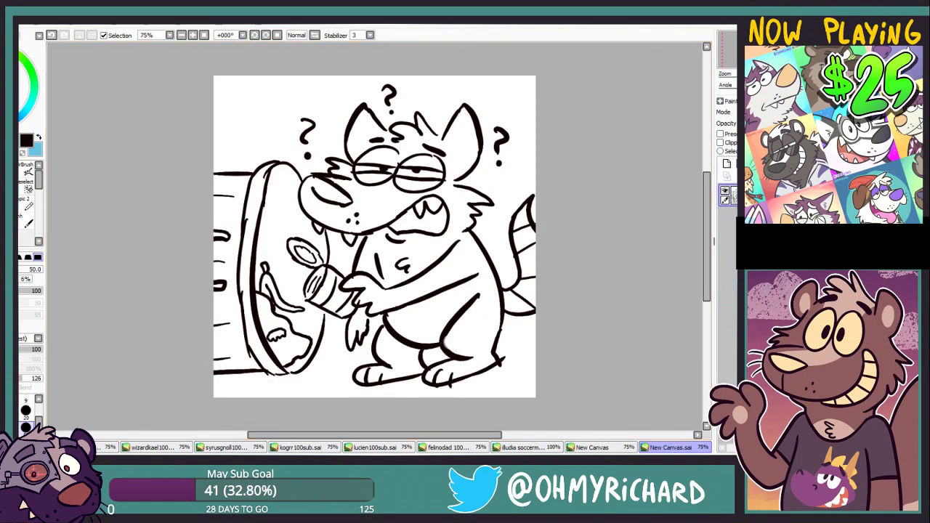
Add a layer beneath the line art, outline the character's area and fill it with a grey-blue base colour.
{"action": "left_click", "coordinate": [727, 163]}
{"action": "left_click_drag", "start_coordinate": [734, 195], "coordinate": [734, 221]}
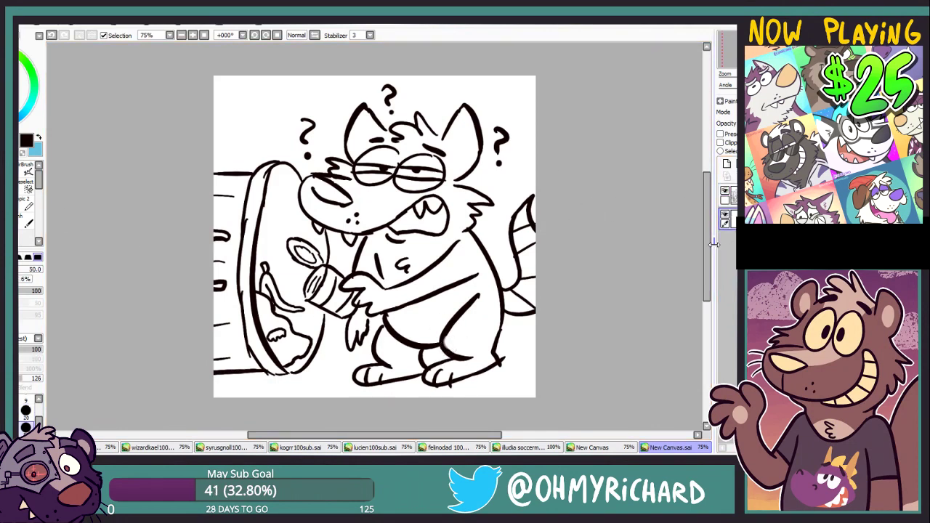
{"action": "left_click", "coordinate": [39, 137]}
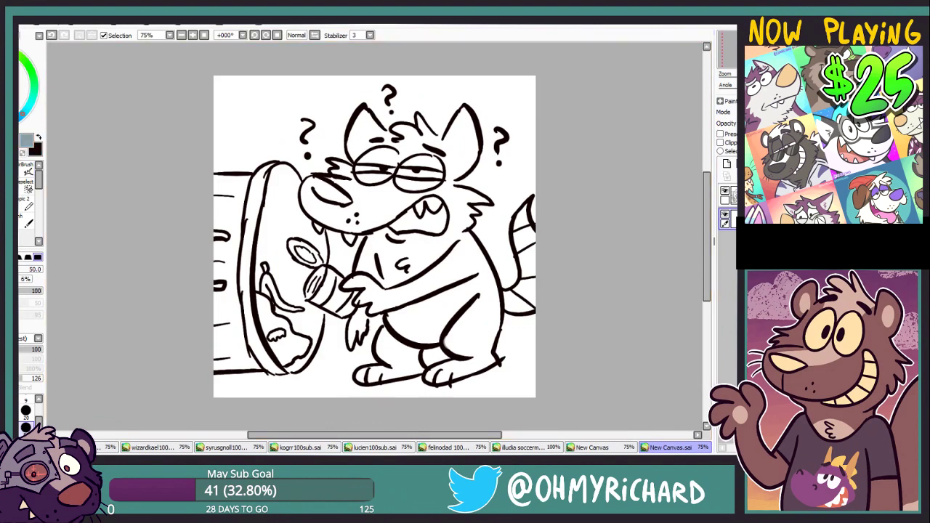
{"action": "left_click_drag", "start_coordinate": [8, 76], "coordinate": [3, 83]}
{"action": "key", "text": "n"}
{"action": "mouse_move", "coordinate": [347, 212]}
{"action": "left_mouse_down"}
{"action": "mouse_move", "coordinate": [355, 185]}
{"action": "mouse_move", "coordinate": [345, 210]}
{"action": "mouse_move", "coordinate": [306, 188]}
{"action": "mouse_move", "coordinate": [320, 219]}
{"action": "mouse_move", "coordinate": [308, 240]}
{"action": "mouse_move", "coordinate": [320, 191]}
{"action": "mouse_move", "coordinate": [323, 219]}
{"action": "mouse_move", "coordinate": [316, 207]}
{"action": "mouse_move", "coordinate": [351, 222]}
{"action": "mouse_move", "coordinate": [339, 226]}
{"action": "mouse_move", "coordinate": [369, 226]}
{"action": "mouse_move", "coordinate": [383, 247]}
{"action": "mouse_move", "coordinate": [367, 256]}
{"action": "mouse_move", "coordinate": [359, 291]}
{"action": "mouse_move", "coordinate": [339, 280]}
{"action": "mouse_move", "coordinate": [314, 289]}
{"action": "mouse_move", "coordinate": [342, 313]}
{"action": "mouse_move", "coordinate": [359, 309]}
{"action": "mouse_move", "coordinate": [350, 328]}
{"action": "mouse_move", "coordinate": [350, 314]}
{"action": "mouse_move", "coordinate": [340, 320]}
{"action": "mouse_move", "coordinate": [348, 331]}
{"action": "mouse_move", "coordinate": [365, 320]}
{"action": "mouse_move", "coordinate": [379, 270]}
{"action": "mouse_move", "coordinate": [377, 297]}
{"action": "mouse_move", "coordinate": [406, 312]}
{"action": "mouse_move", "coordinate": [385, 333]}
{"action": "mouse_move", "coordinate": [394, 369]}
{"action": "mouse_move", "coordinate": [375, 375]}
{"action": "mouse_move", "coordinate": [446, 342]}
{"action": "mouse_move", "coordinate": [435, 341]}
{"action": "mouse_move", "coordinate": [448, 349]}
{"action": "mouse_move", "coordinate": [450, 368]}
{"action": "mouse_move", "coordinate": [439, 371]}
{"action": "mouse_move", "coordinate": [466, 369]}
{"action": "mouse_move", "coordinate": [495, 330]}
{"action": "mouse_move", "coordinate": [525, 207]}
{"action": "mouse_move", "coordinate": [531, 240]}
{"action": "mouse_move", "coordinate": [517, 233]}
{"action": "mouse_move", "coordinate": [530, 240]}
{"action": "mouse_move", "coordinate": [526, 283]}
{"action": "mouse_move", "coordinate": [512, 296]}
{"action": "mouse_move", "coordinate": [469, 222]}
{"action": "mouse_move", "coordinate": [479, 199]}
{"action": "mouse_move", "coordinate": [454, 182]}
{"action": "mouse_move", "coordinate": [465, 149]}
{"action": "mouse_move", "coordinate": [441, 161]}
{"action": "mouse_move", "coordinate": [421, 137]}
{"action": "mouse_move", "coordinate": [385, 133]}
{"action": "mouse_move", "coordinate": [347, 173]}
{"action": "mouse_move", "coordinate": [361, 188]}
{"action": "mouse_move", "coordinate": [457, 188]}
{"action": "mouse_move", "coordinate": [436, 154]}
{"action": "mouse_move", "coordinate": [381, 143]}
{"action": "mouse_move", "coordinate": [351, 173]}
{"action": "mouse_move", "coordinate": [442, 173]}
{"action": "mouse_move", "coordinate": [459, 139]}
{"action": "mouse_move", "coordinate": [469, 167]}
{"action": "mouse_move", "coordinate": [465, 111]}
{"action": "left_mouse_up"}
{"action": "key", "text": "g"}
{"action": "left_click", "coordinate": [407, 254]}
Paint the eye mask and ears dark slate, and turn on opacity preservation for the colour layer.
{"action": "left_click", "coordinate": [8, 93]}
{"action": "key", "text": "b"}
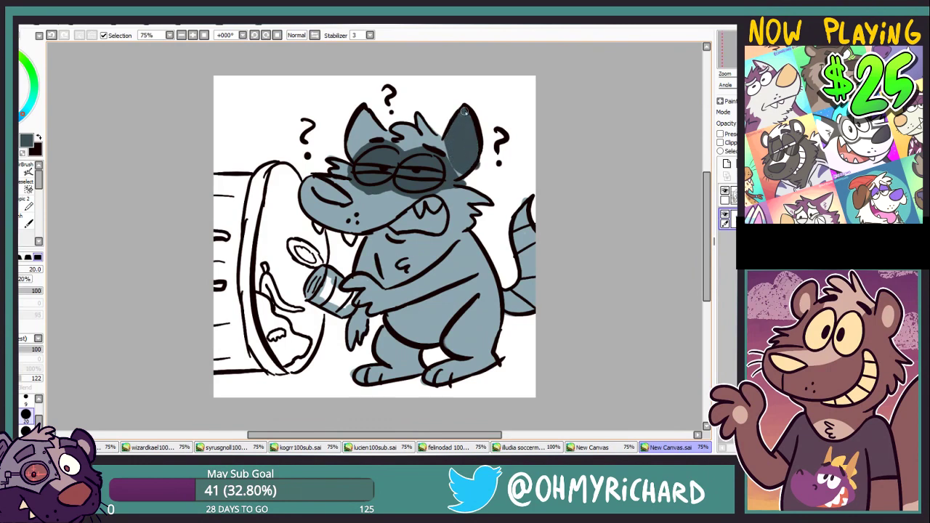
{"action": "mouse_move", "coordinate": [379, 136]}
{"action": "left_mouse_down"}
{"action": "mouse_move", "coordinate": [359, 144]}
{"action": "mouse_move", "coordinate": [358, 128]}
{"action": "mouse_move", "coordinate": [383, 141]}
{"action": "mouse_move", "coordinate": [351, 155]}
{"action": "mouse_move", "coordinate": [380, 130]}
{"action": "left_mouse_up"}
{"action": "left_click", "coordinate": [52, 35]}
{"action": "left_click", "coordinate": [720, 134]}
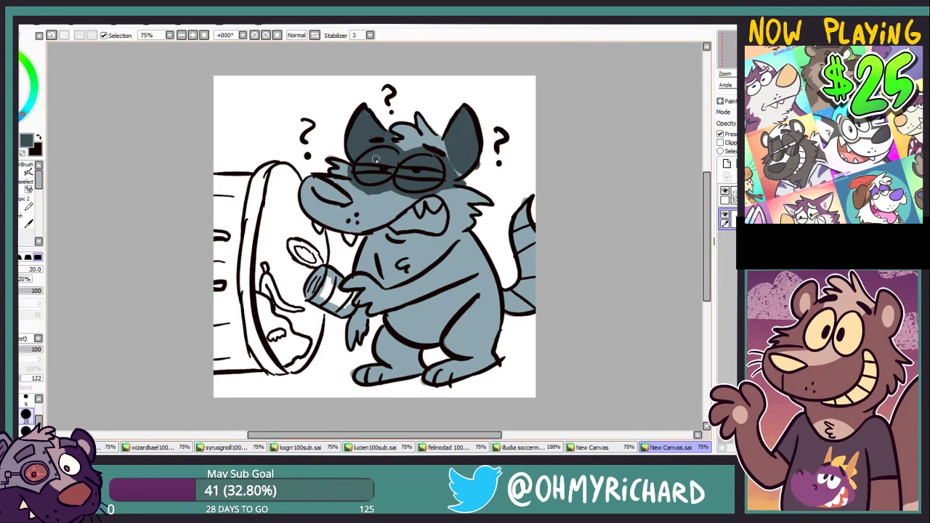
Paint the tail stripes, forearm, both paws and the feet in dark slate.
{"action": "left_click_drag", "start_coordinate": [402, 204], "coordinate": [435, 158]}
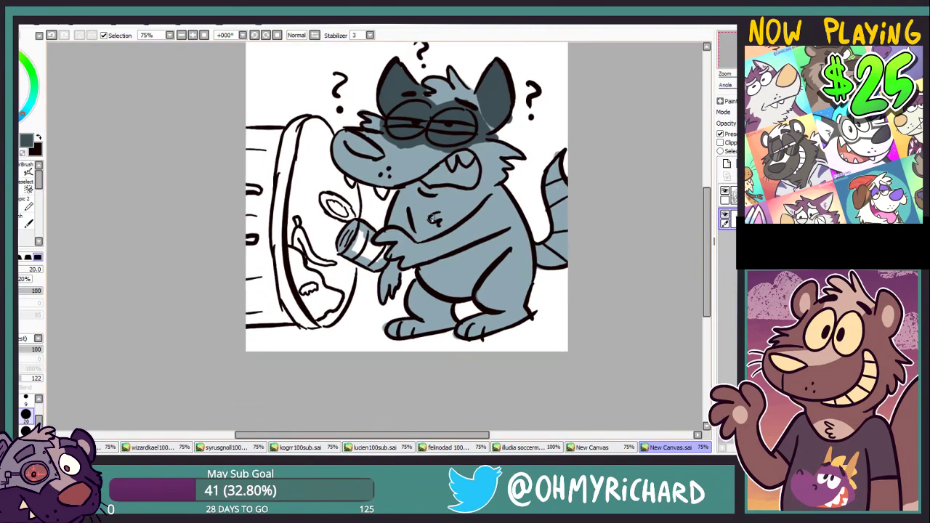
{"action": "left_click_drag", "start_coordinate": [432, 219], "coordinate": [381, 204]}
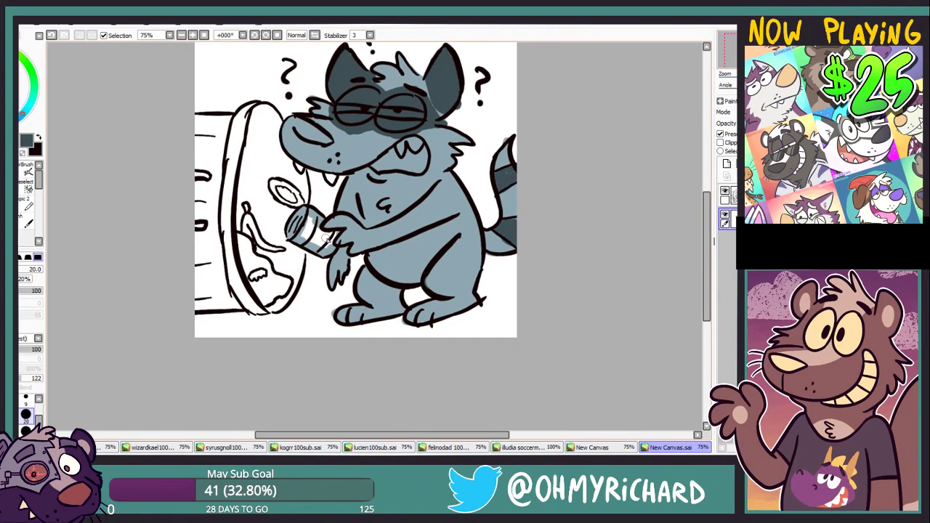
{"action": "mouse_move", "coordinate": [360, 236]}
{"action": "left_mouse_down"}
{"action": "mouse_move", "coordinate": [345, 239]}
{"action": "mouse_move", "coordinate": [406, 231]}
{"action": "left_mouse_up"}
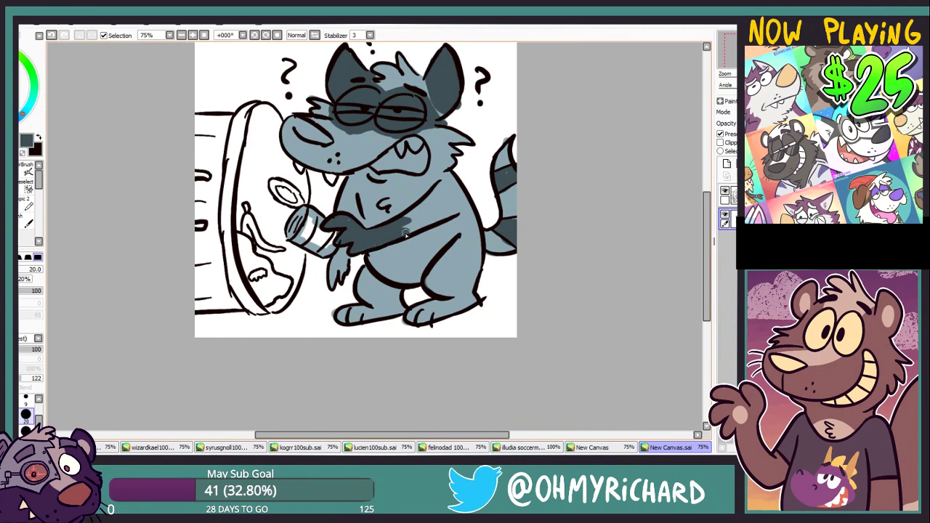
{"action": "left_click_drag", "start_coordinate": [346, 245], "coordinate": [337, 282]}
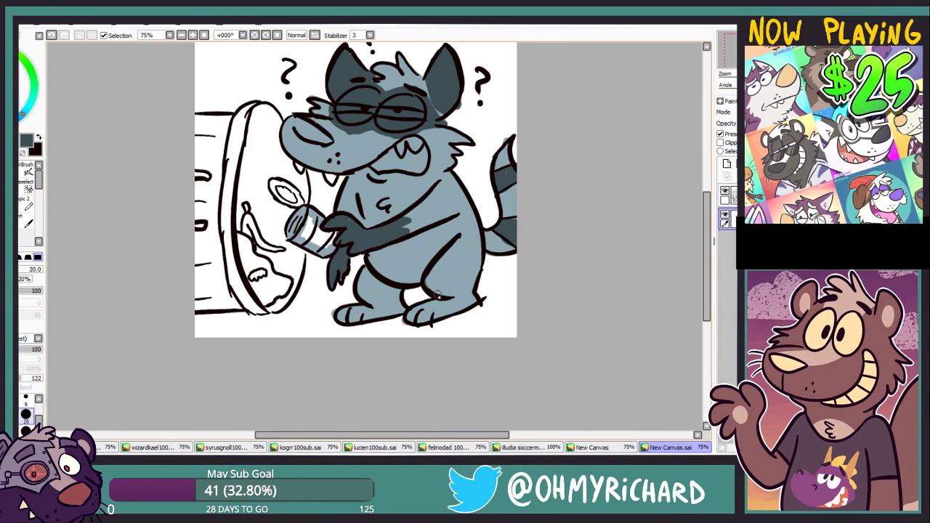
{"action": "mouse_move", "coordinate": [436, 294]}
{"action": "left_mouse_down"}
{"action": "mouse_move", "coordinate": [460, 302]}
{"action": "mouse_move", "coordinate": [369, 303]}
{"action": "mouse_move", "coordinate": [409, 319]}
{"action": "mouse_move", "coordinate": [358, 311]}
{"action": "left_mouse_up"}
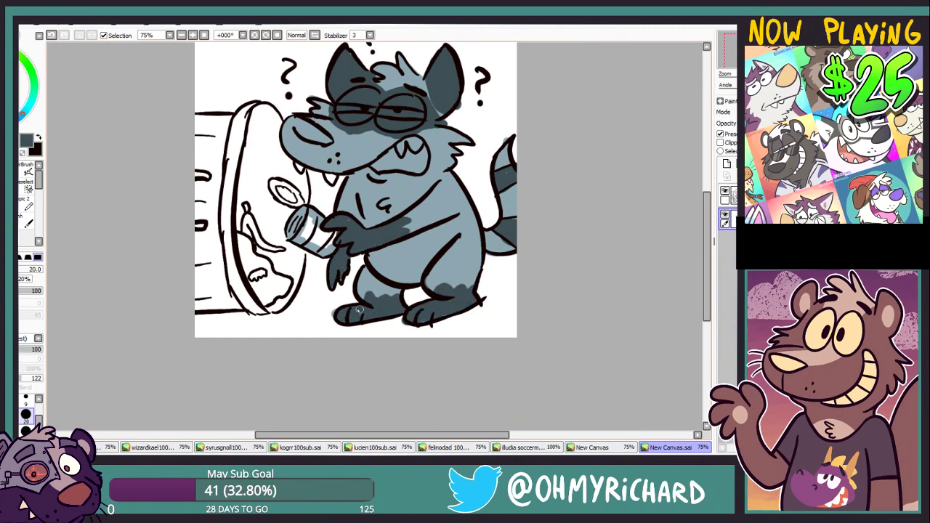
Paint the belly, chest and visible parts of the eyes in a pale grey-blue.
{"action": "left_click", "coordinate": [451, 234], "text": "alt"}
{"action": "mouse_move", "coordinate": [451, 225]}
{"action": "left_mouse_down"}
{"action": "mouse_move", "coordinate": [408, 205]}
{"action": "mouse_move", "coordinate": [450, 220]}
{"action": "left_mouse_up"}
{"action": "mouse_move", "coordinate": [429, 167]}
{"action": "left_mouse_down"}
{"action": "mouse_move", "coordinate": [366, 194]}
{"action": "mouse_move", "coordinate": [384, 272]}
{"action": "mouse_move", "coordinate": [433, 253]}
{"action": "mouse_move", "coordinate": [445, 228]}
{"action": "mouse_move", "coordinate": [415, 240]}
{"action": "mouse_move", "coordinate": [429, 245]}
{"action": "mouse_move", "coordinate": [374, 223]}
{"action": "mouse_move", "coordinate": [412, 201]}
{"action": "mouse_move", "coordinate": [418, 186]}
{"action": "mouse_move", "coordinate": [377, 190]}
{"action": "left_mouse_up"}
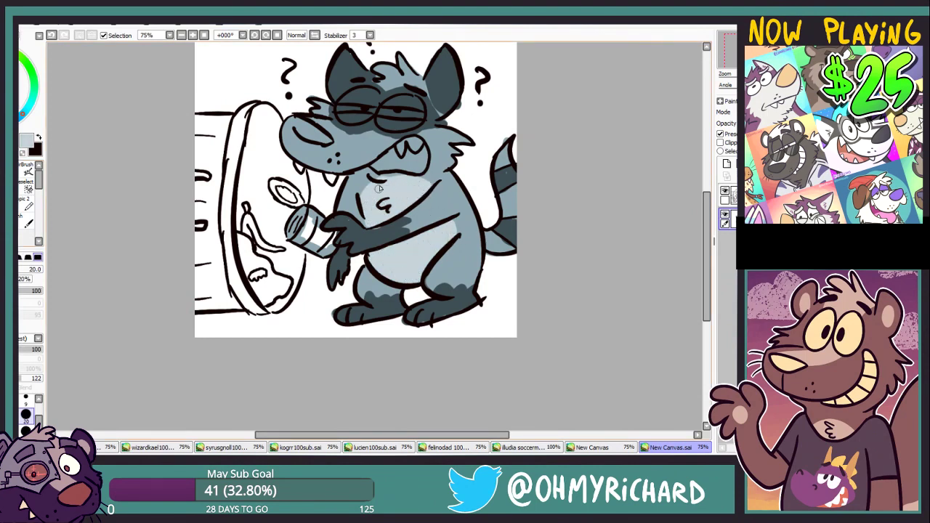
{"action": "mouse_move", "coordinate": [383, 112]}
{"action": "left_mouse_down"}
{"action": "mouse_move", "coordinate": [422, 116]}
{"action": "mouse_move", "coordinate": [335, 111]}
{"action": "left_mouse_up"}
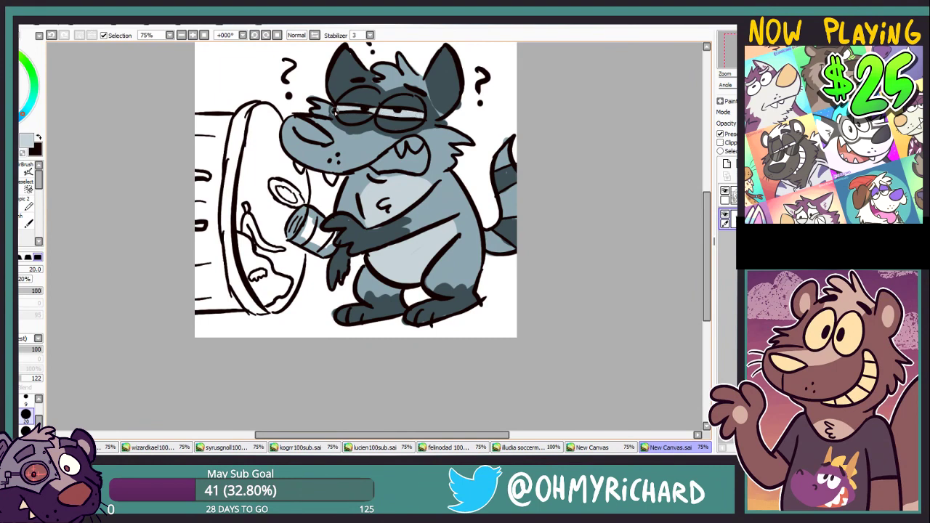
Colour the inside of the mouth dark red and the teeth white.
{"action": "left_click_drag", "start_coordinate": [632, 104], "coordinate": [697, 141]}
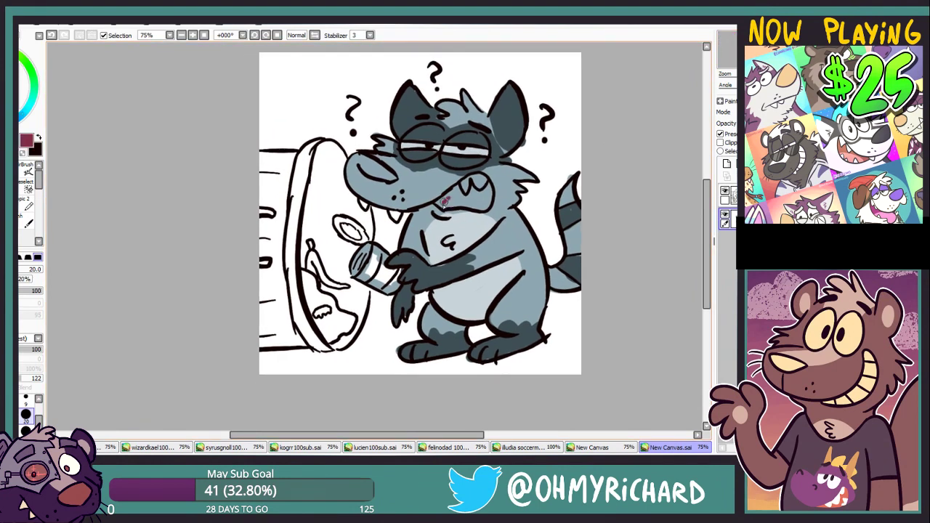
{"action": "mouse_move", "coordinate": [445, 201]}
{"action": "left_mouse_down"}
{"action": "mouse_move", "coordinate": [465, 186]}
{"action": "mouse_move", "coordinate": [436, 204]}
{"action": "mouse_move", "coordinate": [484, 189]}
{"action": "mouse_move", "coordinate": [466, 190]}
{"action": "mouse_move", "coordinate": [479, 181]}
{"action": "left_mouse_up"}
{"action": "right_click", "coordinate": [474, 152]}
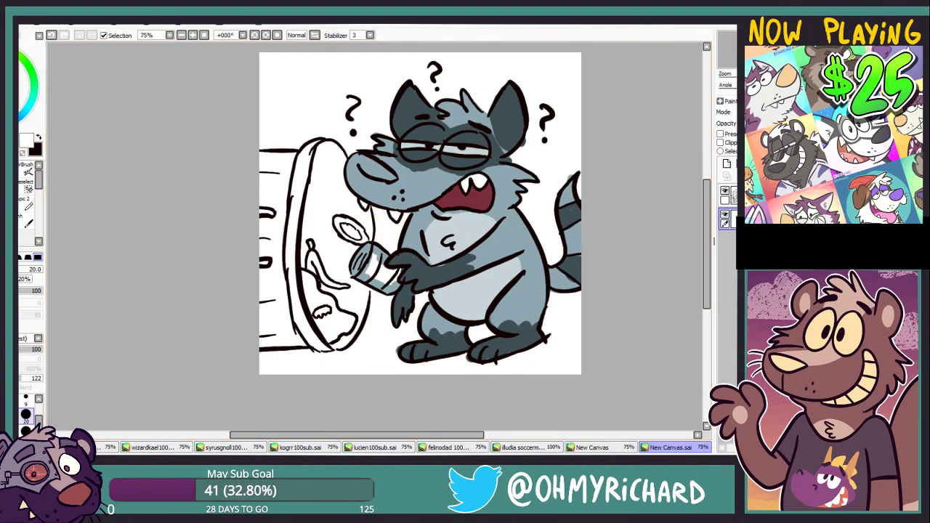
Colour the tin can with a red label, brown contents and a purplish-grey body and lid.
{"action": "mouse_move", "coordinate": [386, 276]}
{"action": "left_mouse_down"}
{"action": "mouse_move", "coordinate": [391, 290]}
{"action": "mouse_move", "coordinate": [385, 260]}
{"action": "mouse_move", "coordinate": [373, 260]}
{"action": "mouse_move", "coordinate": [390, 279]}
{"action": "left_mouse_up"}
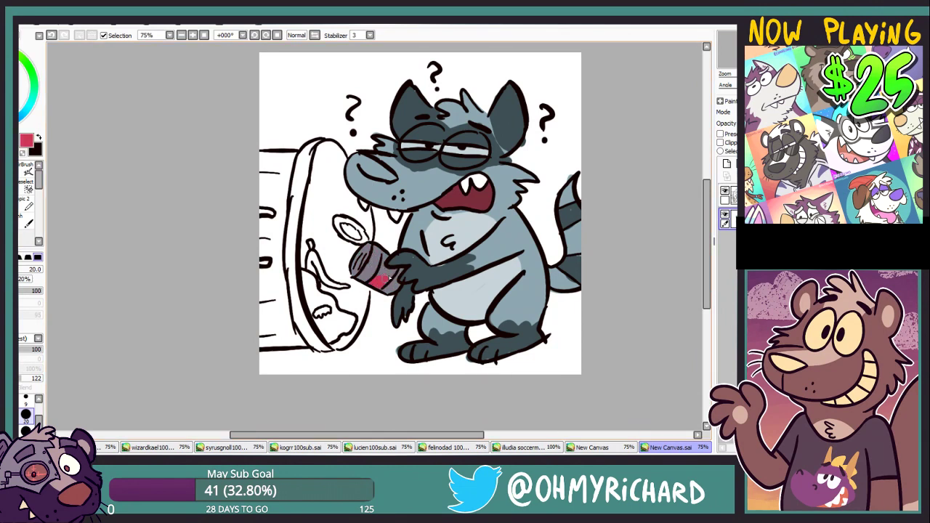
{"action": "left_click_drag", "start_coordinate": [364, 249], "coordinate": [368, 250]}
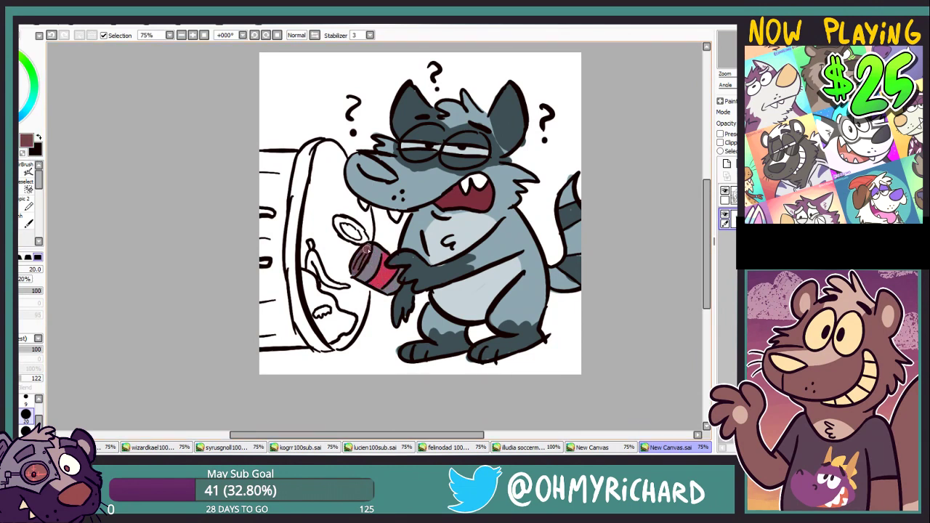
{"action": "left_click", "coordinate": [376, 257], "text": "alt"}
{"action": "left_click_drag", "start_coordinate": [339, 218], "coordinate": [360, 240]}
Paint the garbage pile inside the trash can dark brown and the banana peel a dull yellow.
{"action": "left_click", "coordinate": [368, 249], "text": "alt"}
{"action": "mouse_move", "coordinate": [327, 338]}
{"action": "left_mouse_down"}
{"action": "mouse_move", "coordinate": [342, 325]}
{"action": "mouse_move", "coordinate": [303, 276]}
{"action": "mouse_move", "coordinate": [322, 317]}
{"action": "left_mouse_up"}
{"action": "left_click", "coordinate": [5, 61]}
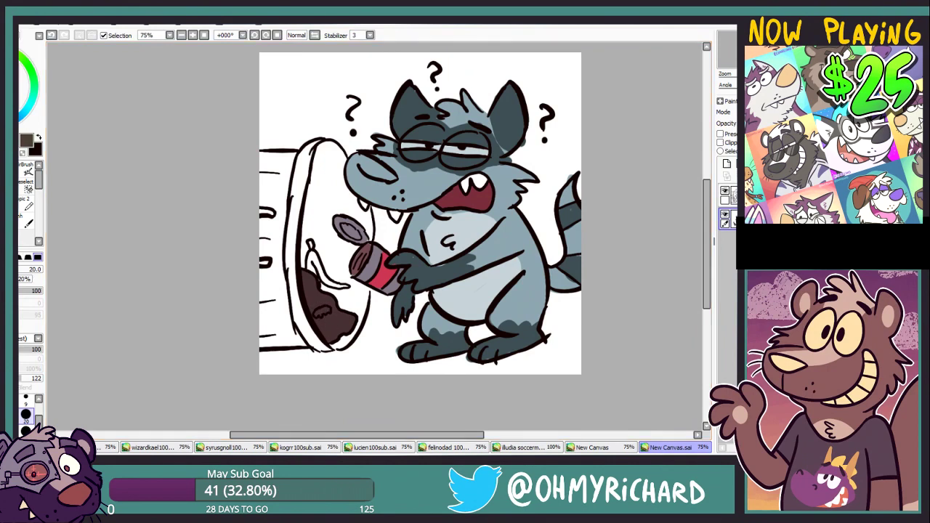
{"action": "left_click_drag", "start_coordinate": [5, 87], "coordinate": [4, 79]}
{"action": "mouse_move", "coordinate": [315, 251]}
{"action": "left_mouse_down"}
{"action": "mouse_move", "coordinate": [325, 280]}
{"action": "mouse_move", "coordinate": [346, 287]}
{"action": "mouse_move", "coordinate": [310, 250]}
{"action": "left_mouse_up"}
{"action": "left_click_drag", "start_coordinate": [6, 87], "coordinate": [6, 99]}
{"action": "left_click_drag", "start_coordinate": [308, 248], "coordinate": [323, 273]}
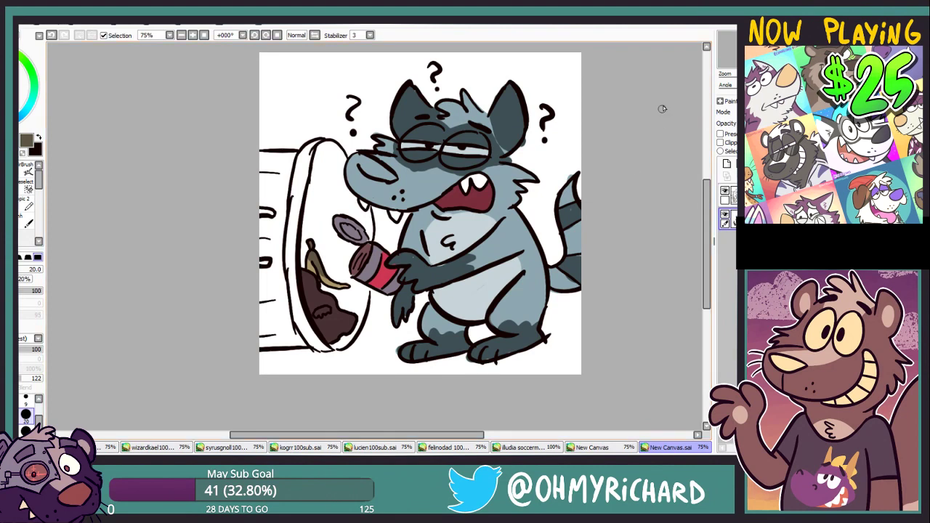
Colour the small item in the garbage pile light blue and paint the trash can's interior dark slate.
{"action": "left_click_drag", "start_coordinate": [662, 109], "coordinate": [630, 117]}
{"action": "left_click", "coordinate": [429, 126], "text": "alt"}
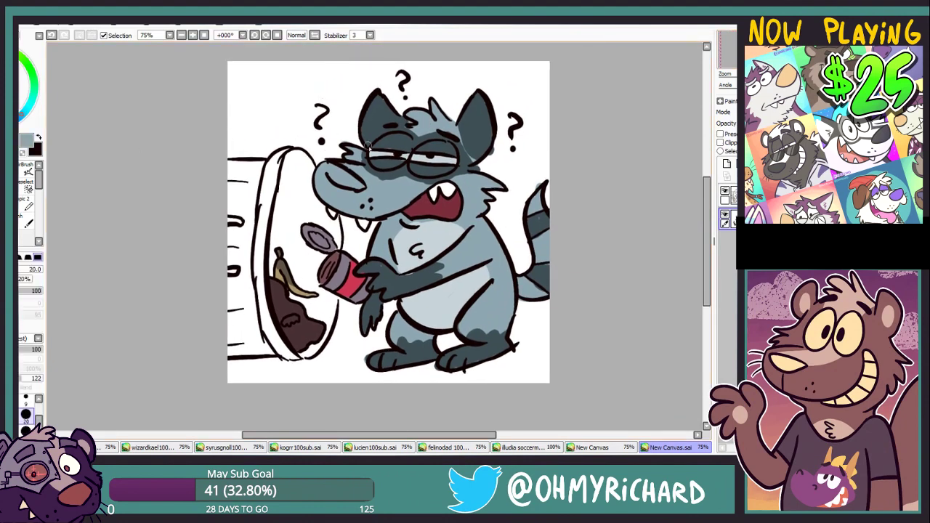
{"action": "left_click", "coordinate": [303, 324], "text": "alt"}
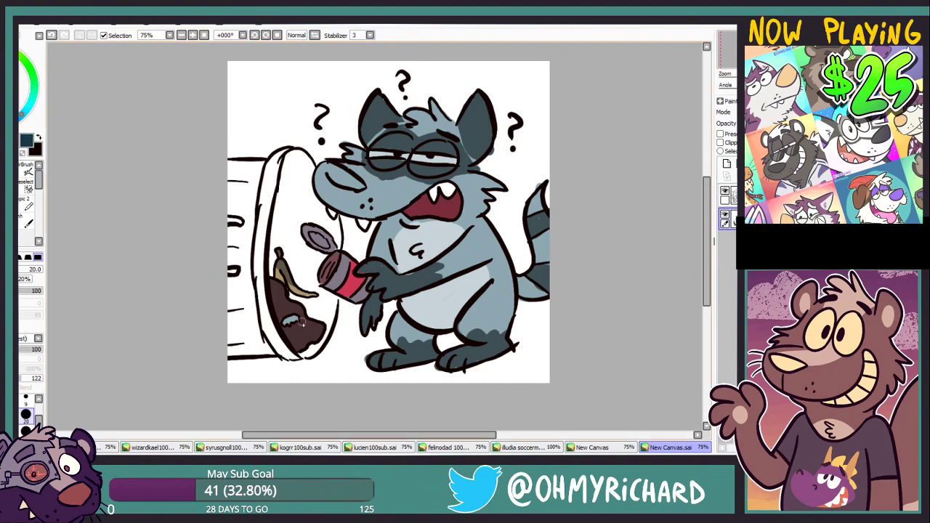
{"action": "left_click", "coordinate": [9, 99]}
{"action": "mouse_move", "coordinate": [305, 355]}
{"action": "left_mouse_down"}
{"action": "mouse_move", "coordinate": [324, 340]}
{"action": "mouse_move", "coordinate": [337, 301]}
{"action": "mouse_move", "coordinate": [314, 287]}
{"action": "mouse_move", "coordinate": [306, 299]}
{"action": "mouse_move", "coordinate": [289, 293]}
{"action": "mouse_move", "coordinate": [311, 300]}
{"action": "mouse_move", "coordinate": [319, 321]}
{"action": "left_mouse_up"}
{"action": "mouse_move", "coordinate": [336, 231]}
{"action": "left_mouse_down"}
{"action": "mouse_move", "coordinate": [293, 154]}
{"action": "mouse_move", "coordinate": [272, 268]}
{"action": "mouse_move", "coordinate": [287, 243]}
{"action": "mouse_move", "coordinate": [317, 284]}
{"action": "mouse_move", "coordinate": [319, 218]}
{"action": "mouse_move", "coordinate": [301, 193]}
{"action": "mouse_move", "coordinate": [304, 249]}
{"action": "left_mouse_up"}
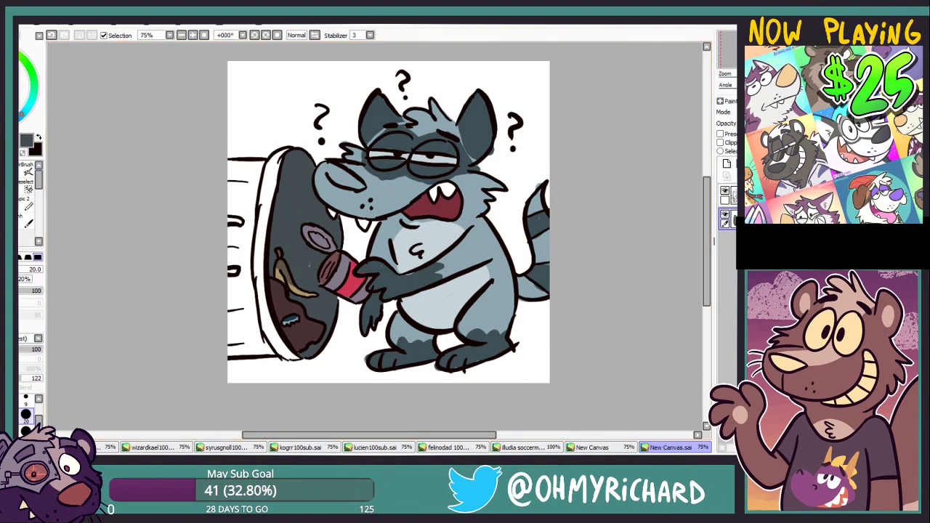
Select all of the character's fur areas with the Magic Wand, including face, ears, tail, belly, arms and feet.
{"action": "left_click_drag", "start_coordinate": [628, 160], "coordinate": [632, 168]}
{"action": "key", "text": "w"}
{"action": "left_click", "coordinate": [480, 247]}
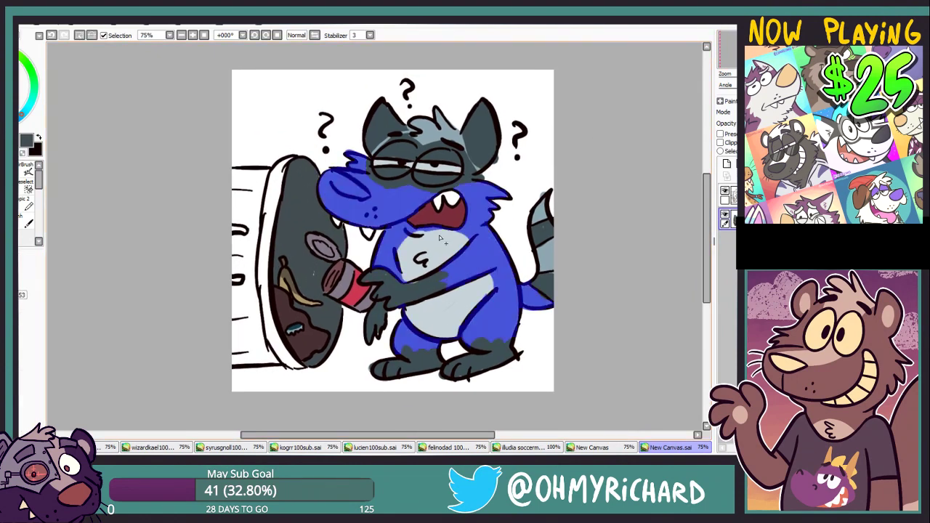
{"action": "left_click", "coordinate": [382, 151]}
{"action": "left_click", "coordinate": [440, 141]}
{"action": "left_click", "coordinate": [479, 169]}
{"action": "left_click", "coordinate": [543, 227]}
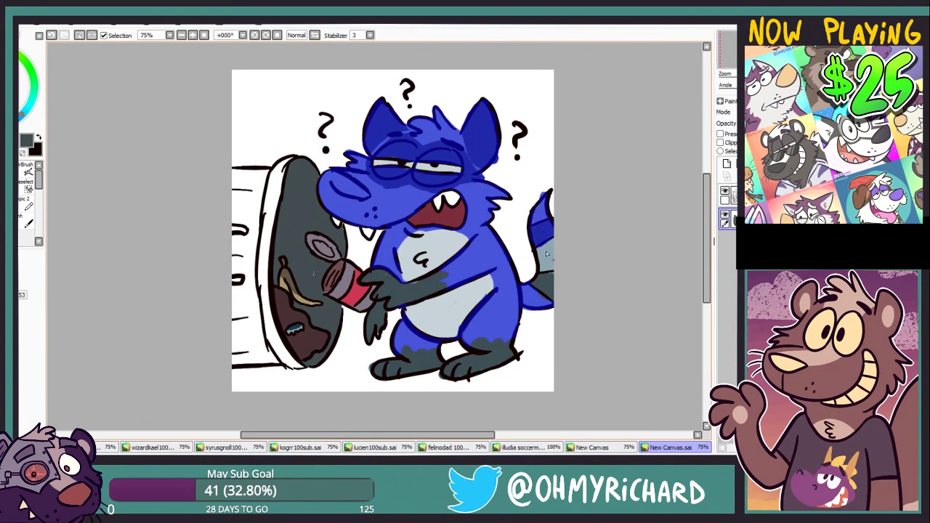
{"action": "left_click", "coordinate": [543, 280]}
{"action": "left_click", "coordinate": [407, 289]}
{"action": "left_click", "coordinate": [415, 362]}
{"action": "left_click", "coordinate": [485, 356]}
{"action": "left_click", "coordinate": [434, 253]}
{"action": "left_click_drag", "start_coordinate": [429, 293], "coordinate": [378, 314]}
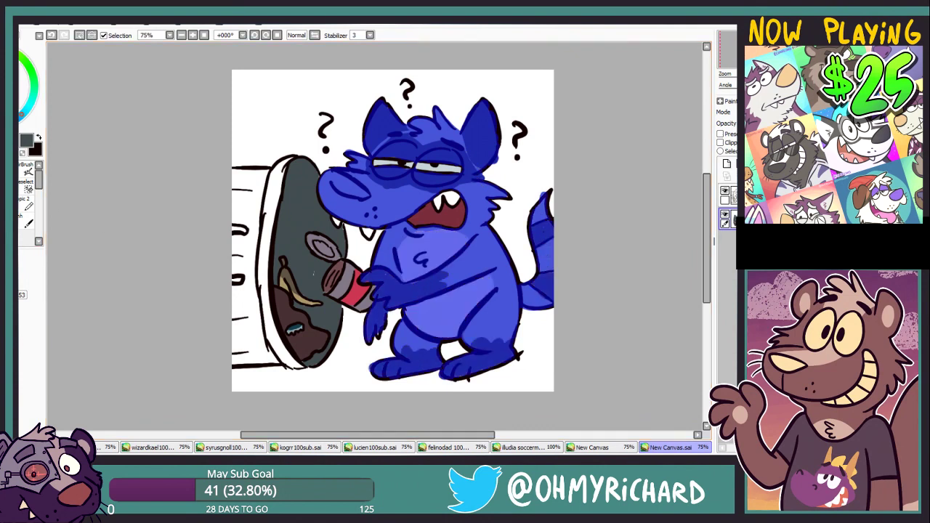
Shift the selected fur to a bluer tone with the hue and saturation adjustment.
{"action": "key", "text": "b"}
{"action": "key", "text": "ctrl+u"}
{"action": "left_click", "coordinate": [686, 91]}
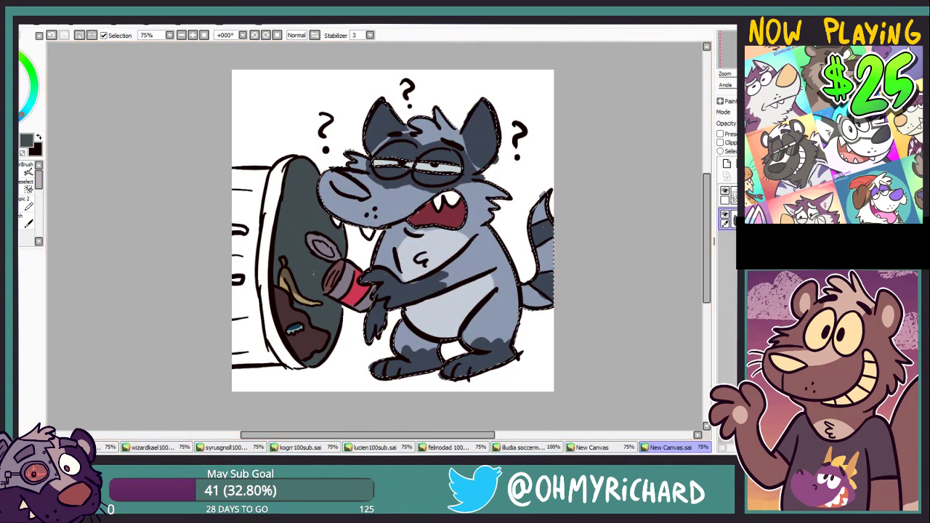
Deselect the fur, then outline and fill the trash can's outer body and rim with the belly's light blue-grey.
{"action": "key", "text": "ctrl+d"}
{"action": "right_click", "coordinate": [497, 252]}
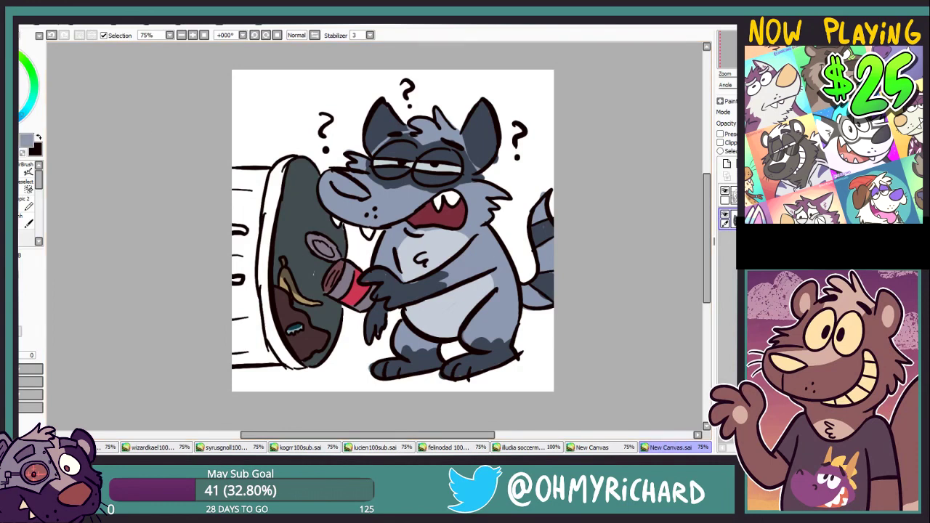
{"action": "right_click", "coordinate": [480, 284]}
{"action": "key", "text": "n"}
{"action": "mouse_move", "coordinate": [283, 167]}
{"action": "left_mouse_down"}
{"action": "mouse_move", "coordinate": [273, 194]}
{"action": "mouse_move", "coordinate": [276, 179]}
{"action": "mouse_move", "coordinate": [235, 176]}
{"action": "left_mouse_up"}
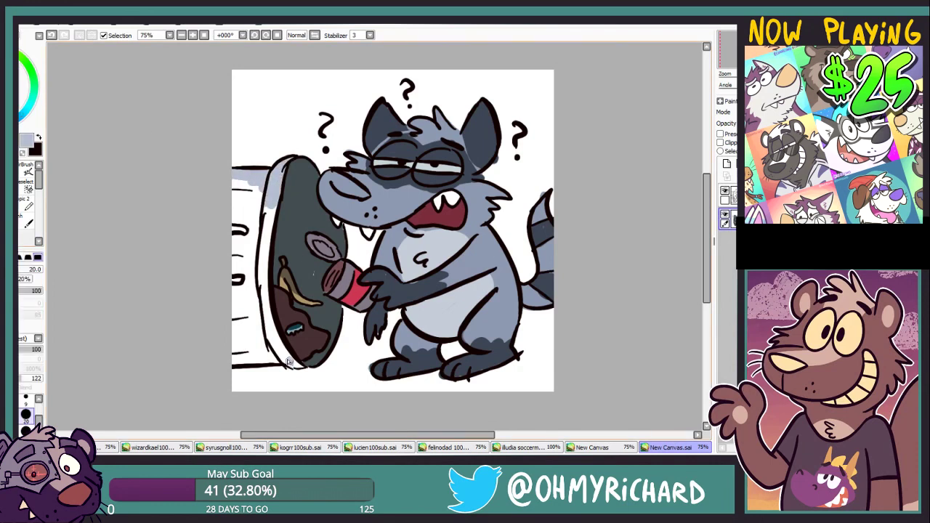
{"action": "left_click_drag", "start_coordinate": [290, 361], "coordinate": [302, 366]}
{"action": "mouse_move", "coordinate": [280, 358]}
{"action": "left_mouse_down"}
{"action": "mouse_move", "coordinate": [232, 361]}
{"action": "mouse_move", "coordinate": [274, 210]}
{"action": "left_mouse_up"}
{"action": "key", "text": "g"}
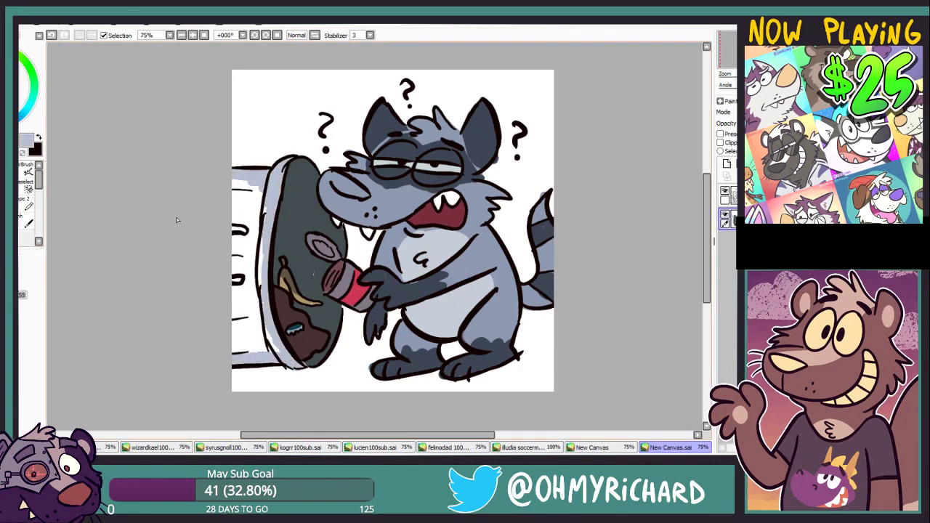
{"action": "left_click", "coordinate": [246, 218]}
Add a new layer beneath the character colours and fill it with dark teal blue as the background.
{"action": "right_click", "coordinate": [335, 227]}
{"action": "key", "text": "n"}
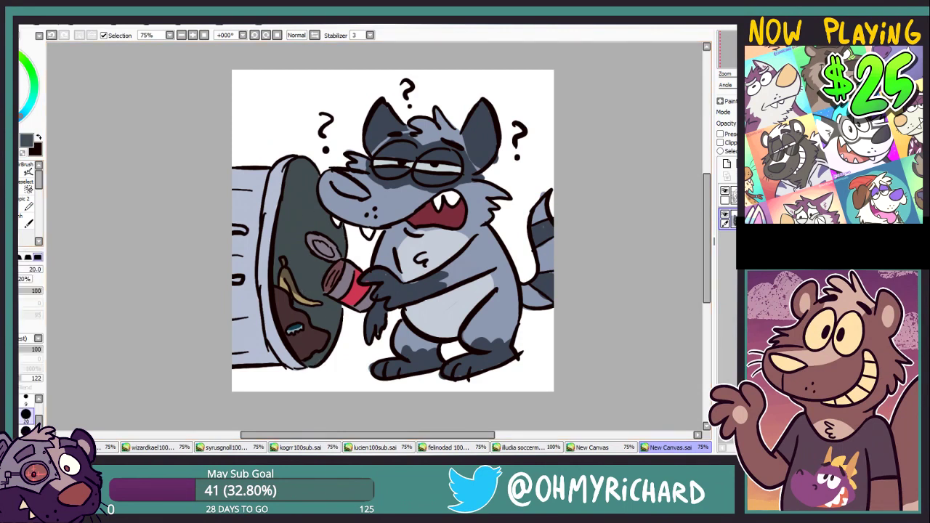
{"action": "left_click", "coordinate": [727, 164]}
{"action": "left_click_drag", "start_coordinate": [732, 218], "coordinate": [731, 250]}
{"action": "key", "text": "g"}
{"action": "left_click", "coordinate": [550, 129]}
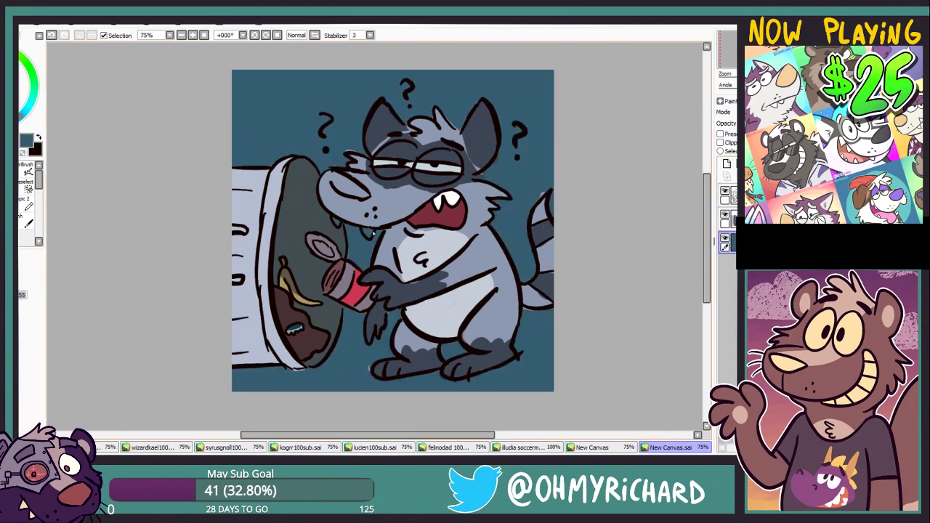
Try other blues for the background fill and settle on a muted navy.
{"action": "left_click", "coordinate": [16, 88]}
{"action": "left_click", "coordinate": [270, 86]}
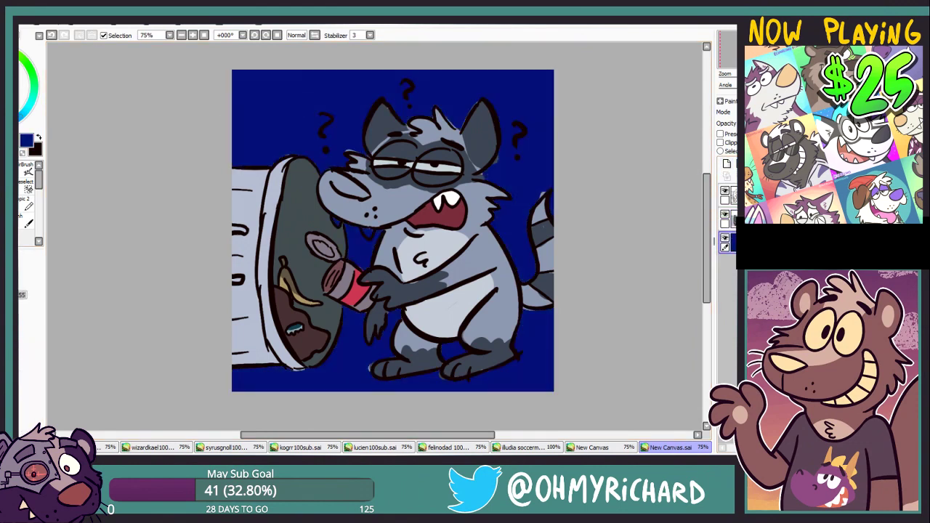
{"action": "left_click", "coordinate": [6, 82]}
{"action": "left_click", "coordinate": [269, 86]}
{"action": "left_click", "coordinate": [6, 90]}
{"action": "left_click", "coordinate": [269, 86]}
Erase stray colour outside the outlines on the character's colour layer, toggling the background's visibility to check the edges.
{"action": "left_click", "coordinate": [733, 219]}
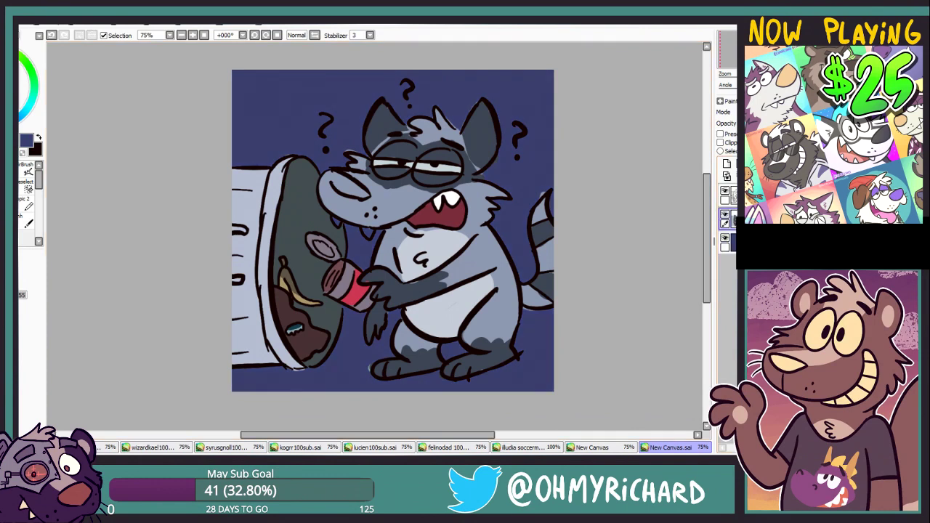
{"action": "mouse_move", "coordinate": [392, 230]}
{"action": "left_mouse_down"}
{"action": "mouse_move", "coordinate": [374, 253]}
{"action": "mouse_move", "coordinate": [356, 230]}
{"action": "left_mouse_up"}
{"action": "key", "text": "b"}
{"action": "key", "text": "b"}
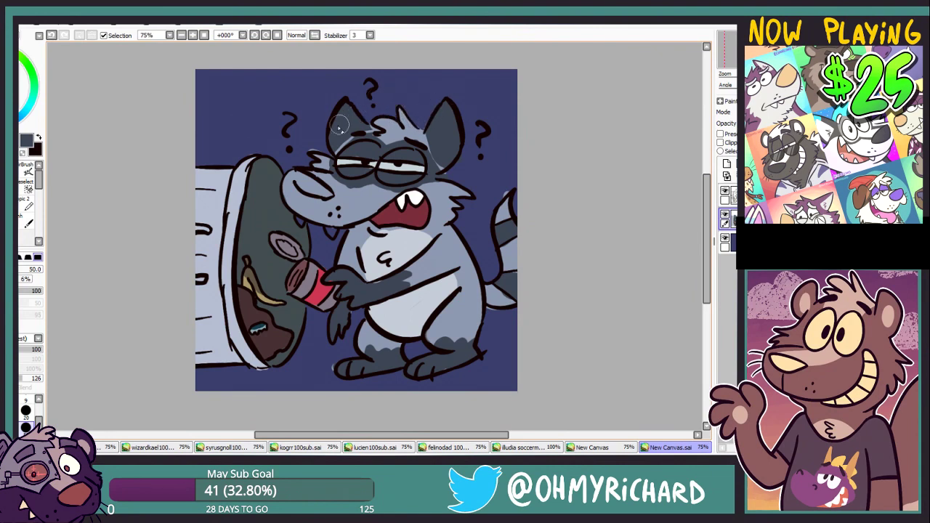
{"action": "left_click_drag", "start_coordinate": [489, 229], "coordinate": [515, 252]}
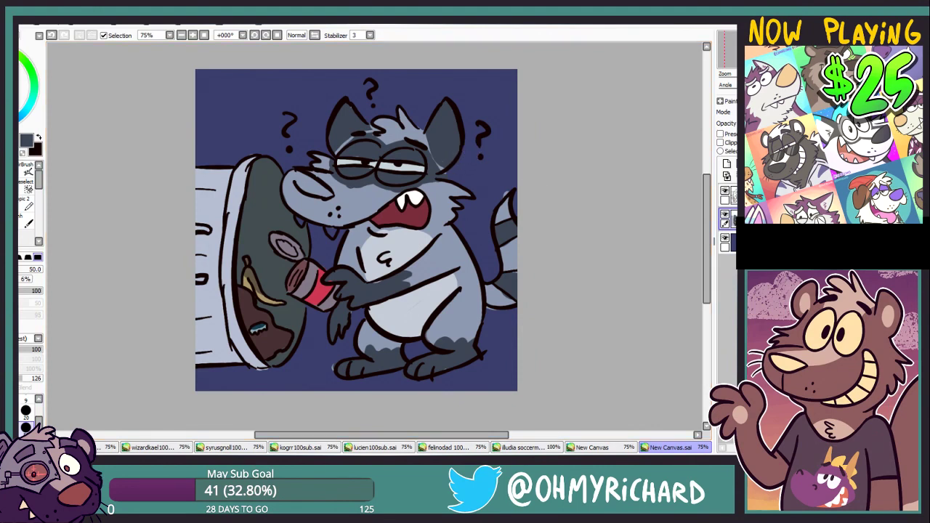
{"action": "left_click_drag", "start_coordinate": [320, 291], "coordinate": [352, 263]}
{"action": "left_click", "coordinate": [726, 238]}
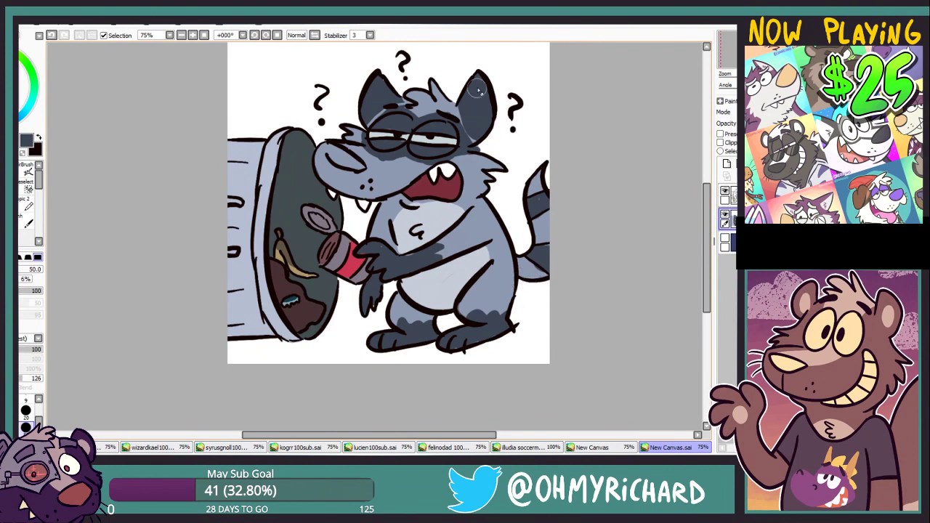
{"action": "key", "text": "ctrl+z"}
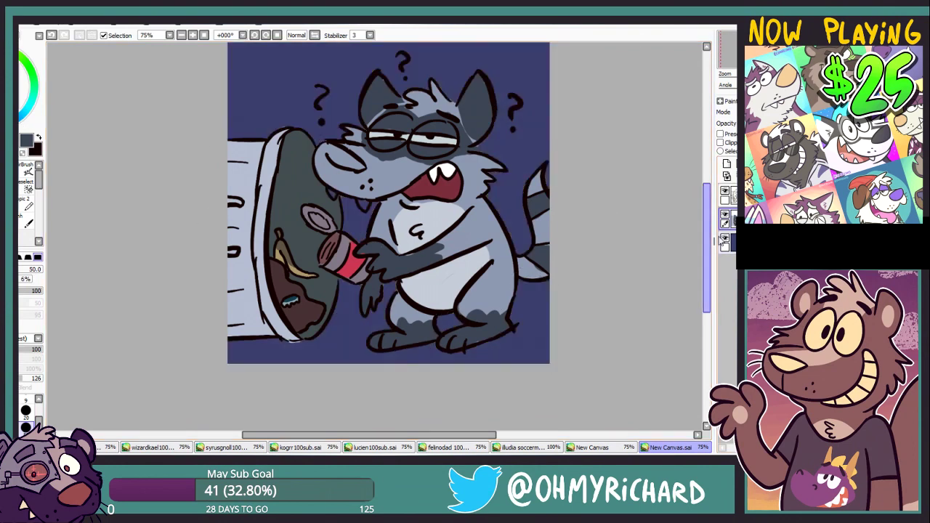
Paint the two fangs hanging below the snout white.
{"action": "key", "text": "n"}
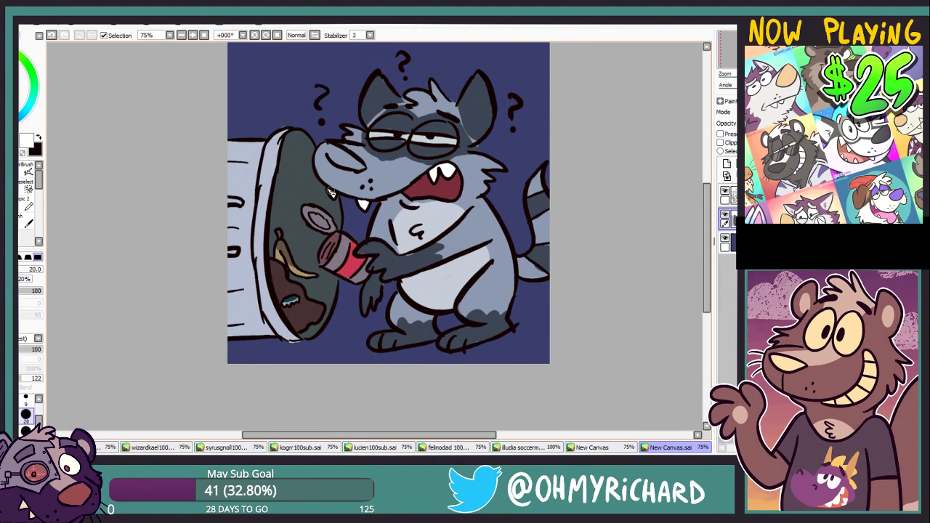
{"action": "left_click", "coordinate": [15, 154]}
{"action": "left_click", "coordinate": [400, 262], "text": "alt"}
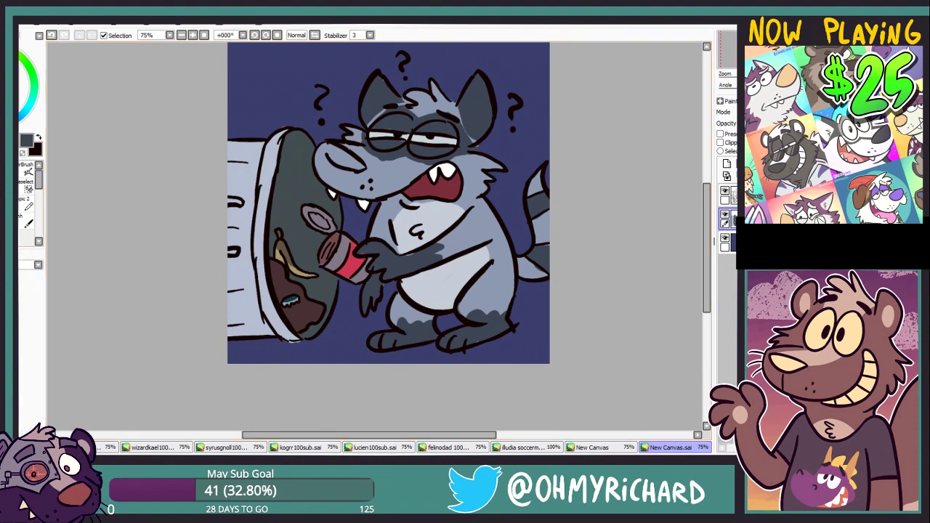
Shade the lower part of the background purple and hide the character's colour layer.
{"action": "left_click", "coordinate": [733, 243]}
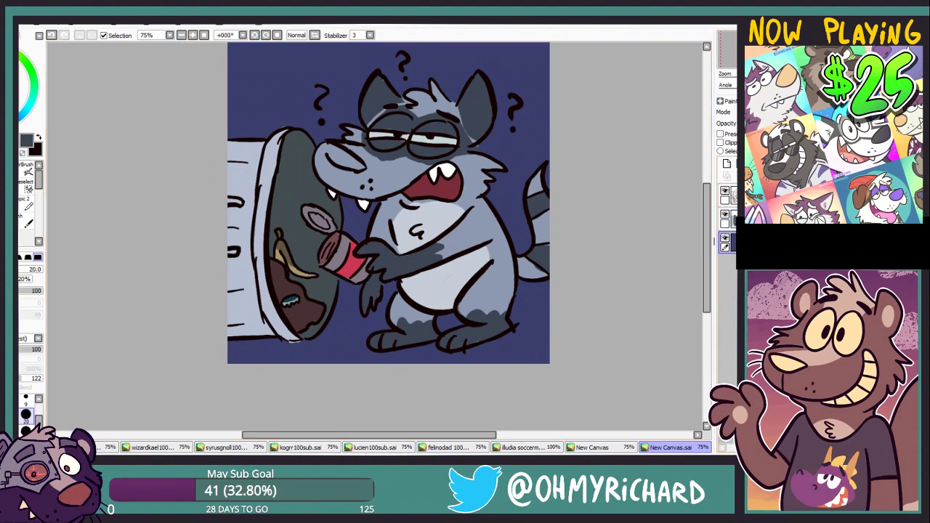
{"action": "key", "text": "alt"}
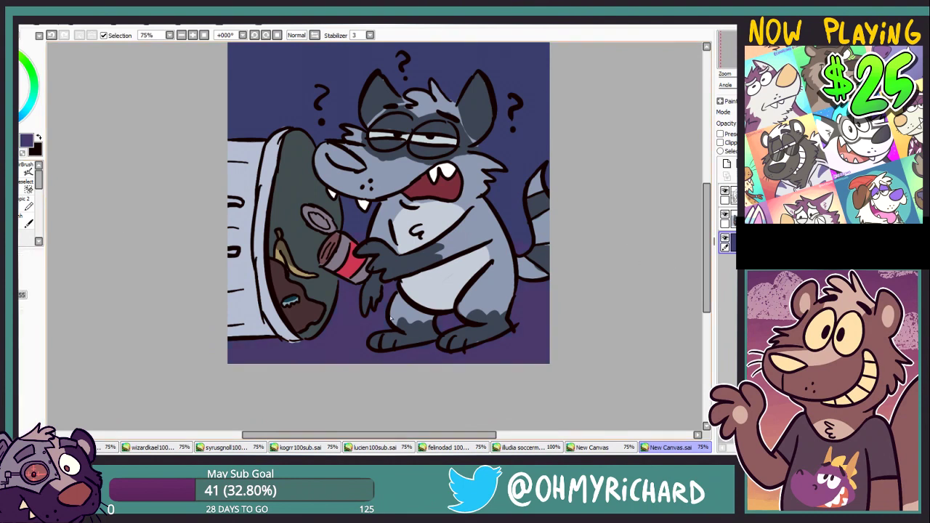
{"action": "left_click", "coordinate": [726, 214]}
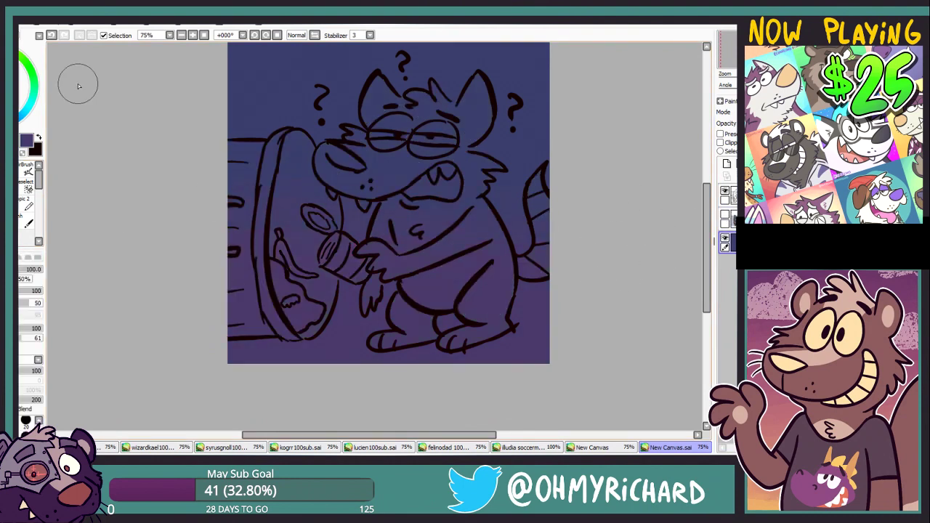
Paint teal blue across the top of the background, blend it downward into a gradient, and show the character's colours again.
{"action": "left_click", "coordinate": [26, 114]}
{"action": "left_click", "coordinate": [14, 93]}
{"action": "left_click", "coordinate": [15, 207]}
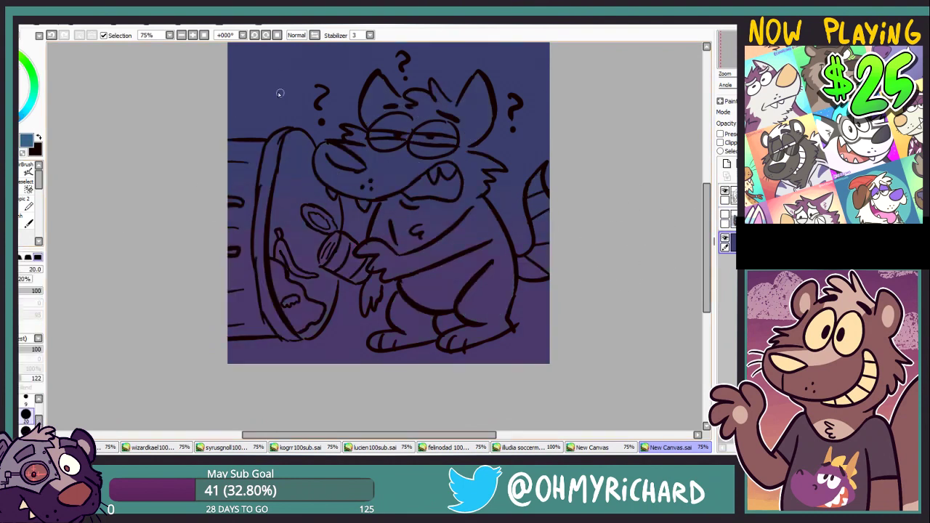
{"action": "left_click_drag", "start_coordinate": [224, 83], "coordinate": [552, 75]}
{"action": "left_click", "coordinate": [15, 182]}
{"action": "left_click", "coordinate": [283, 58]}
{"action": "left_click_drag", "start_coordinate": [284, 65], "coordinate": [270, 84]}
{"action": "key", "text": "c"}
{"action": "mouse_move", "coordinate": [189, 99]}
{"action": "left_mouse_down"}
{"action": "mouse_move", "coordinate": [533, 109]}
{"action": "mouse_move", "coordinate": [204, 86]}
{"action": "mouse_move", "coordinate": [166, 129]}
{"action": "mouse_move", "coordinate": [548, 116]}
{"action": "mouse_move", "coordinate": [462, 87]}
{"action": "mouse_move", "coordinate": [570, 151]}
{"action": "mouse_move", "coordinate": [581, 177]}
{"action": "mouse_move", "coordinate": [215, 95]}
{"action": "mouse_move", "coordinate": [269, 109]}
{"action": "mouse_move", "coordinate": [239, 146]}
{"action": "mouse_move", "coordinate": [204, 139]}
{"action": "mouse_move", "coordinate": [538, 105]}
{"action": "mouse_move", "coordinate": [280, 171]}
{"action": "left_mouse_up"}
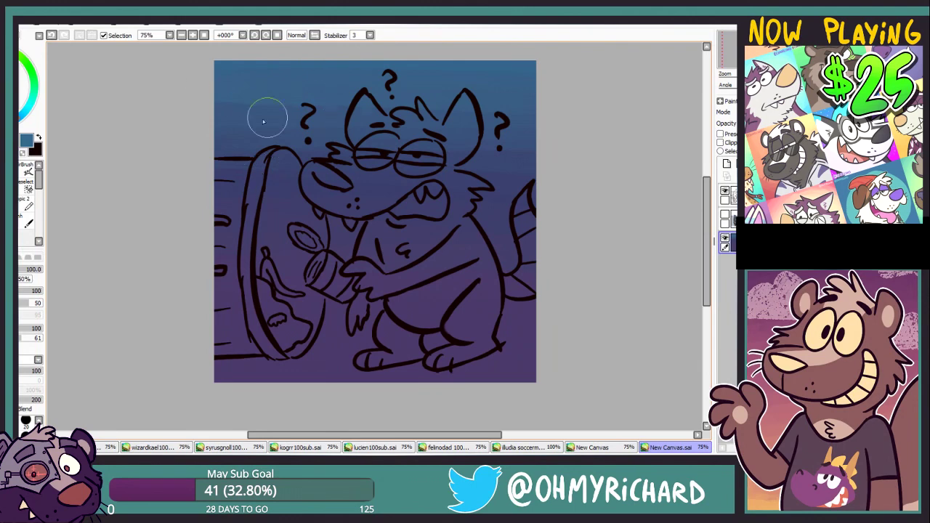
{"action": "left_click", "coordinate": [730, 243]}
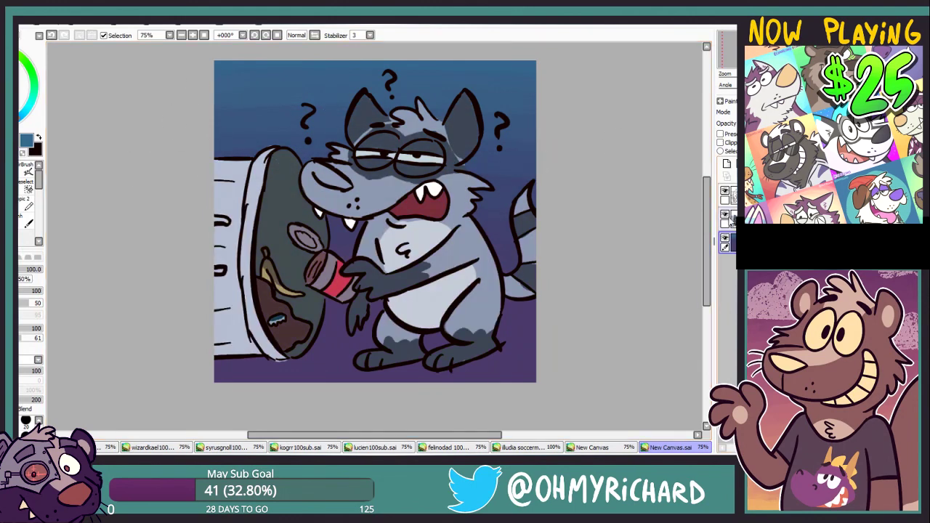
Preserve the line art layer's opacity and recolour the three question marks golden orange.
{"action": "left_click", "coordinate": [727, 193]}
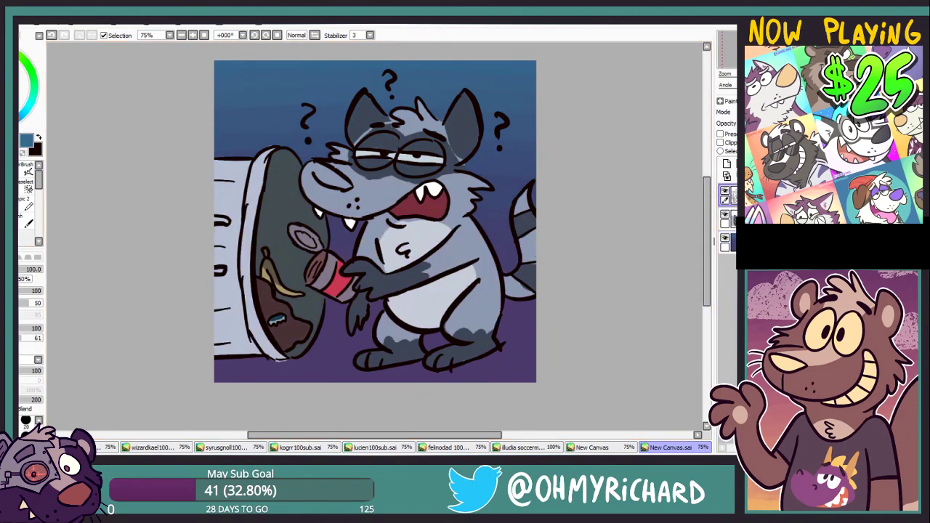
{"action": "left_click", "coordinate": [21, 66]}
{"action": "key", "text": "n"}
{"action": "left_click", "coordinate": [309, 141]}
{"action": "left_click_drag", "start_coordinate": [307, 130], "coordinate": [303, 110]}
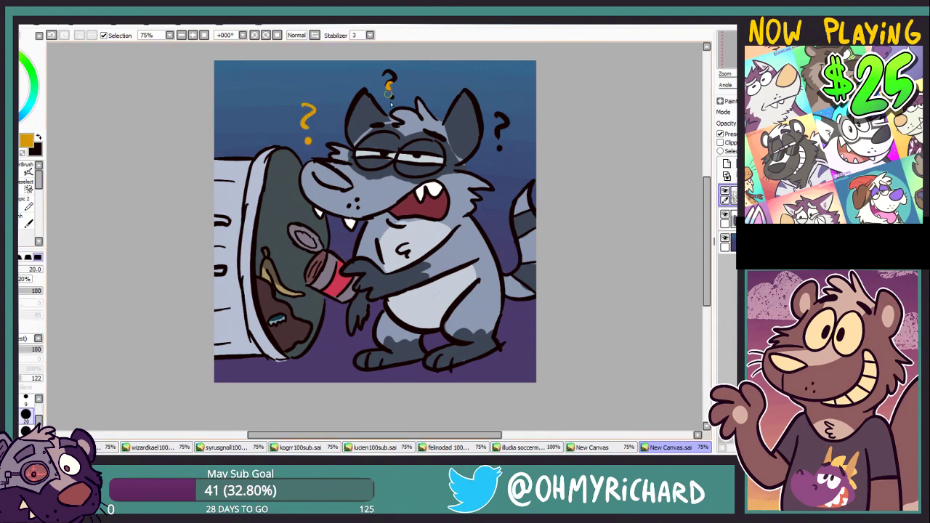
{"action": "left_click_drag", "start_coordinate": [391, 89], "coordinate": [384, 75]}
{"action": "left_click_drag", "start_coordinate": [496, 118], "coordinate": [501, 149]}
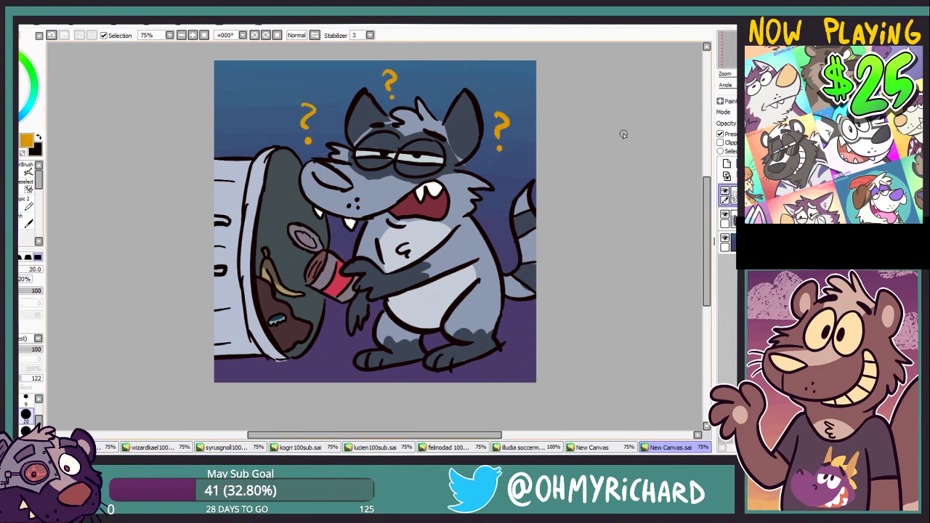
Paint the character's nose dark slate on the colour layer.
{"action": "left_click", "coordinate": [451, 138], "text": "alt"}
{"action": "left_click", "coordinate": [727, 218]}
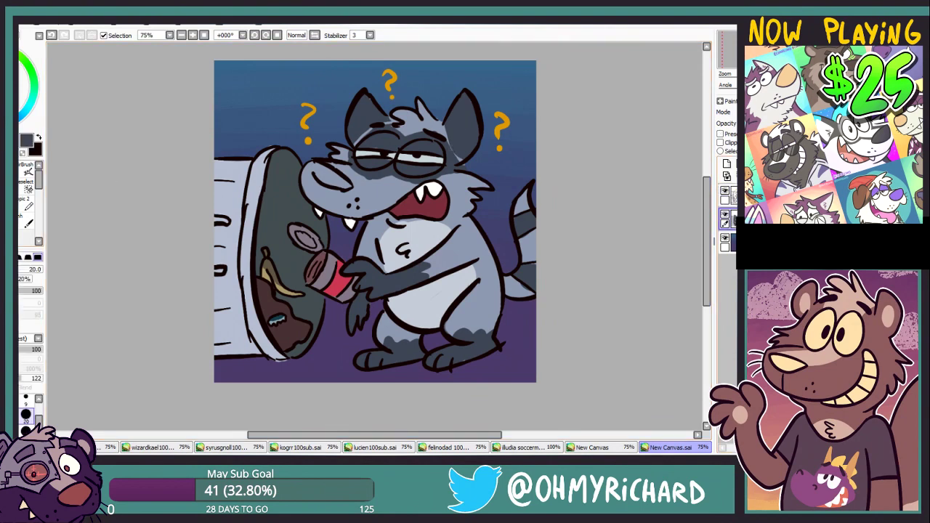
{"action": "left_click_drag", "start_coordinate": [311, 167], "coordinate": [343, 186]}
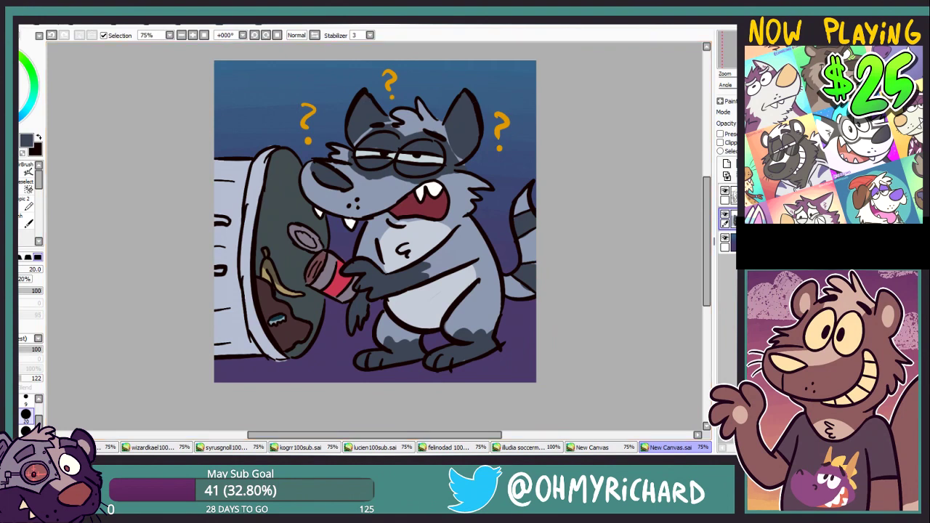
{"action": "key", "text": "e"}
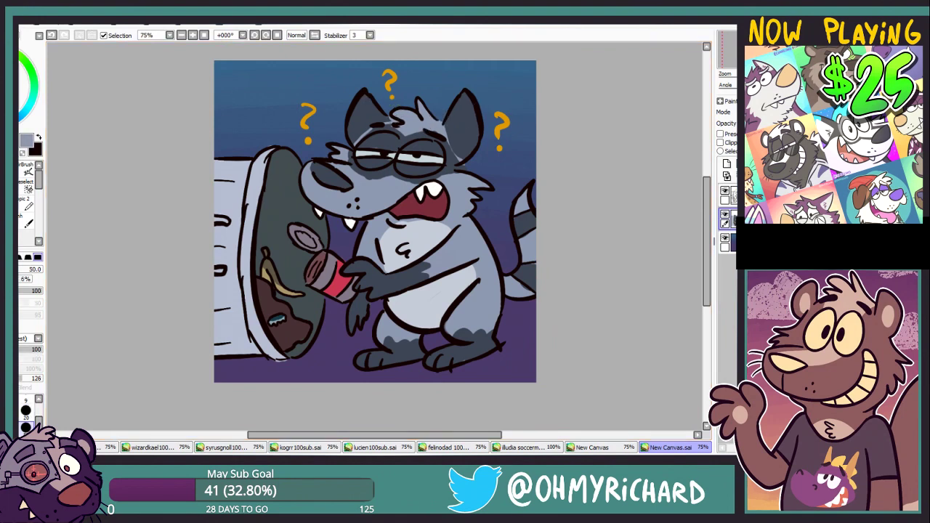
Create a new canvas and sketch a character's large blocky snout in dark navy with a jagged mouth.
{"action": "key", "text": "ctrl+n"}
{"action": "key", "text": "n"}
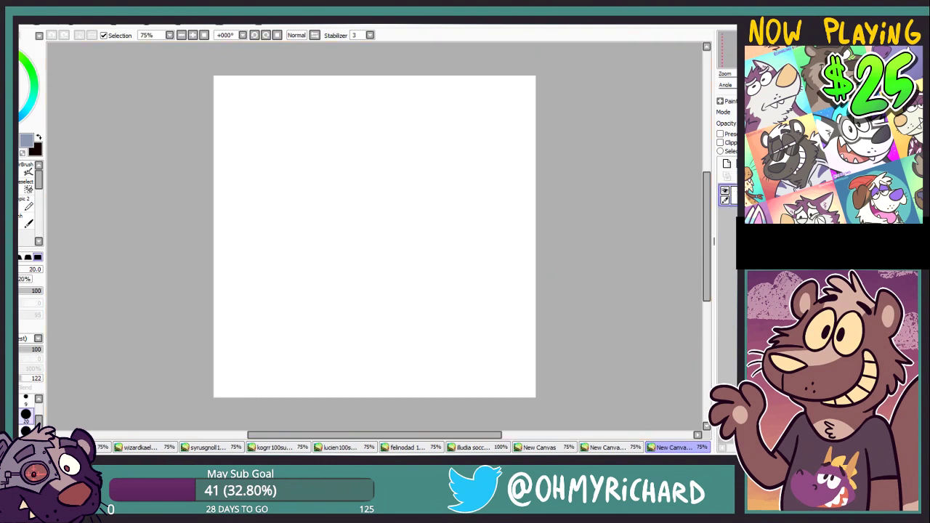
{"action": "left_click_drag", "start_coordinate": [294, 187], "coordinate": [451, 176]}
{"action": "mouse_move", "coordinate": [298, 181]}
{"action": "left_mouse_down"}
{"action": "mouse_move", "coordinate": [316, 280]}
{"action": "mouse_move", "coordinate": [454, 314]}
{"action": "left_mouse_up"}
{"action": "left_click_drag", "start_coordinate": [356, 315], "coordinate": [372, 320]}
{"action": "left_click_drag", "start_coordinate": [378, 325], "coordinate": [450, 311]}
{"action": "left_click_drag", "start_coordinate": [291, 192], "coordinate": [226, 174]}
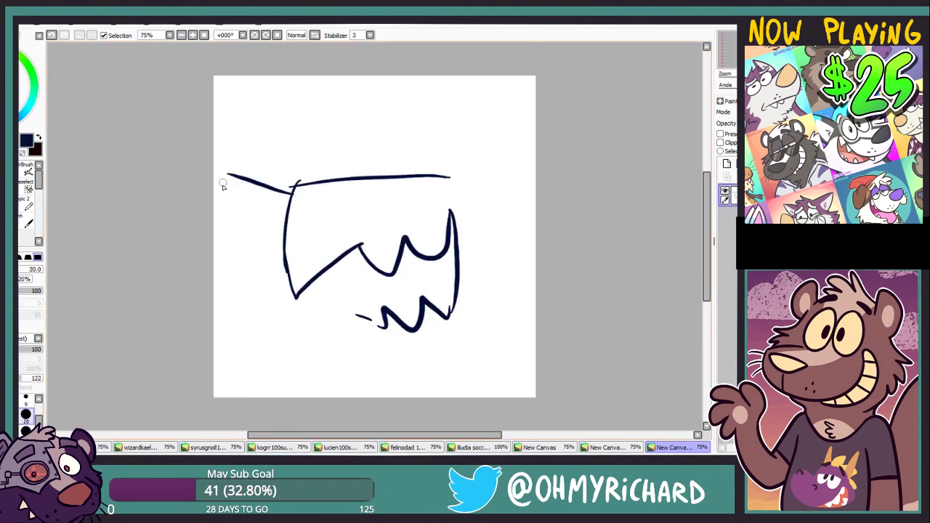
{"action": "left_click_drag", "start_coordinate": [290, 296], "coordinate": [214, 265]}
{"action": "key", "text": "ctrl+z"}
{"action": "left_click_drag", "start_coordinate": [229, 191], "coordinate": [216, 274]}
Sketch a slanted angry brow with a scowling eye beneath it, erasing the straight guide line it replaces.
{"action": "left_click_drag", "start_coordinate": [300, 190], "coordinate": [447, 129]}
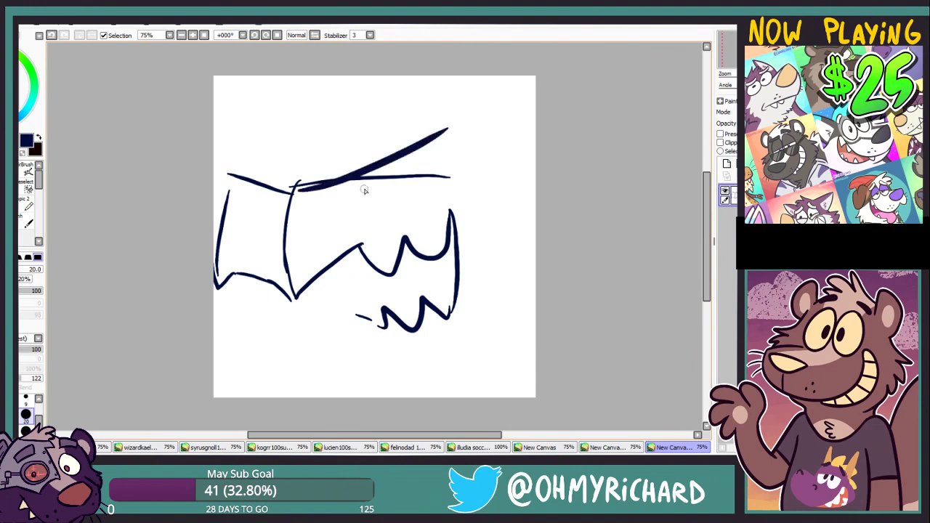
{"action": "key", "text": "e"}
{"action": "left_click_drag", "start_coordinate": [383, 178], "coordinate": [449, 176]}
{"action": "key", "text": "n"}
{"action": "mouse_move", "coordinate": [340, 188]}
{"action": "left_mouse_down"}
{"action": "mouse_move", "coordinate": [383, 202]}
{"action": "mouse_move", "coordinate": [422, 169]}
{"action": "left_mouse_up"}
{"action": "left_click_drag", "start_coordinate": [379, 168], "coordinate": [379, 186]}
Sketch a round shape at the back of the head with a thick inner oval.
{"action": "left_click_drag", "start_coordinate": [487, 171], "coordinate": [503, 253]}
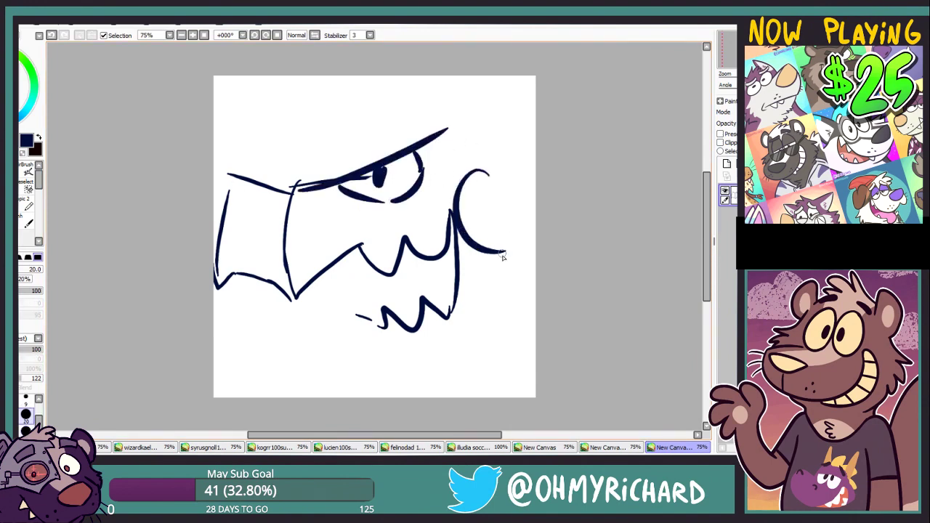
{"action": "left_click_drag", "start_coordinate": [456, 200], "coordinate": [509, 159]}
{"action": "left_click_drag", "start_coordinate": [510, 160], "coordinate": [507, 257]}
{"action": "left_click_drag", "start_coordinate": [480, 169], "coordinate": [508, 218]}
Sketch the angular lines of the forehead and top of the head above the brow.
{"action": "left_click_drag", "start_coordinate": [450, 127], "coordinate": [459, 160]}
{"action": "left_click_drag", "start_coordinate": [317, 180], "coordinate": [458, 77]}
{"action": "left_click_drag", "start_coordinate": [500, 75], "coordinate": [516, 164]}
{"action": "mouse_move", "coordinate": [229, 168]}
{"action": "left_mouse_down"}
{"action": "mouse_move", "coordinate": [345, 88]}
{"action": "mouse_move", "coordinate": [416, 103]}
{"action": "left_mouse_up"}
{"action": "left_click_drag", "start_coordinate": [305, 154], "coordinate": [361, 133]}
Sketch the jutting lower jaw with its pointed tip and undo the strokes at its back edge.
{"action": "mouse_move", "coordinate": [256, 314]}
{"action": "left_mouse_down"}
{"action": "mouse_move", "coordinate": [324, 341]}
{"action": "mouse_move", "coordinate": [368, 329]}
{"action": "left_mouse_up"}
{"action": "mouse_move", "coordinate": [267, 289]}
{"action": "left_mouse_down"}
{"action": "mouse_move", "coordinate": [288, 339]}
{"action": "mouse_move", "coordinate": [342, 385]}
{"action": "mouse_move", "coordinate": [396, 367]}
{"action": "left_mouse_up"}
{"action": "left_click_drag", "start_coordinate": [488, 264], "coordinate": [509, 397]}
{"action": "left_click_drag", "start_coordinate": [499, 331], "coordinate": [384, 370]}
{"action": "key", "text": "ctrl+z"}
{"action": "key", "text": "ctrl+z"}
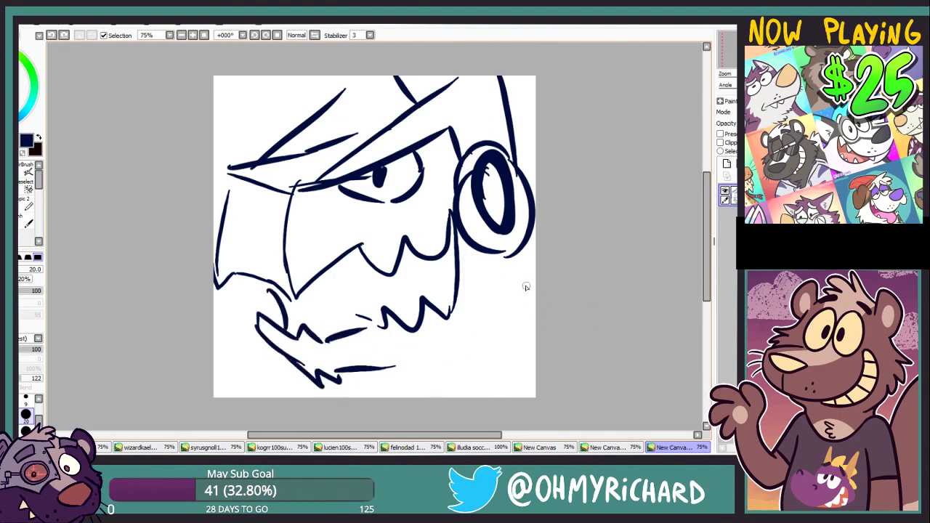
Sketch the back of the jaw, the neck lines and a short curve behind the head.
{"action": "left_click_drag", "start_coordinate": [489, 285], "coordinate": [534, 396]}
{"action": "mouse_move", "coordinate": [522, 319]}
{"action": "left_mouse_down"}
{"action": "mouse_move", "coordinate": [387, 372]}
{"action": "mouse_move", "coordinate": [432, 397]}
{"action": "left_mouse_up"}
{"action": "left_click_drag", "start_coordinate": [514, 247], "coordinate": [479, 399]}
{"action": "key", "text": "ctrl+z"}
{"action": "left_click_drag", "start_coordinate": [503, 94], "coordinate": [536, 78]}
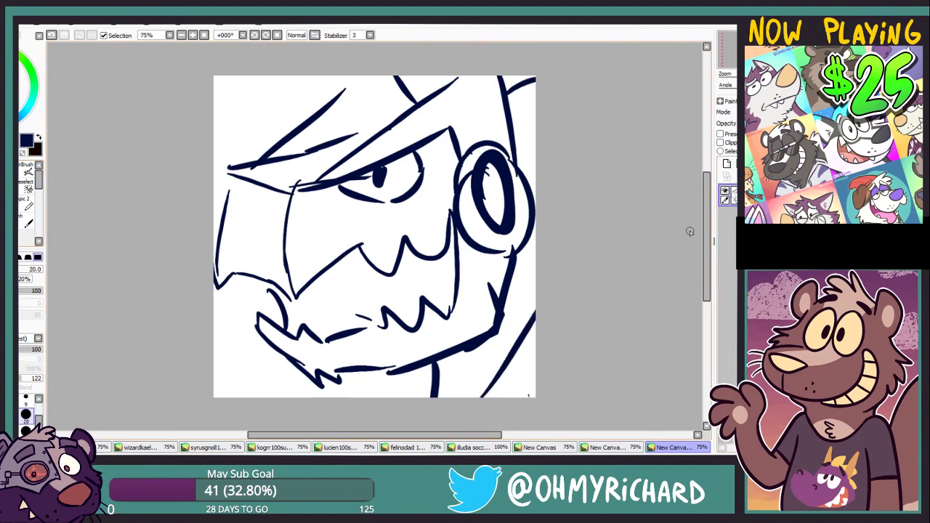
Copy the artist signature from the illdia soccer drawing and place it in the raccoon drawing's upper-left corner.
{"action": "left_click", "coordinate": [631, 445]}
{"action": "left_click", "coordinate": [478, 447]}
{"action": "left_click_drag", "start_coordinate": [675, 290], "coordinate": [699, 133]}
{"action": "key", "text": "ctrl+a"}
{"action": "left_click", "coordinate": [671, 438]}
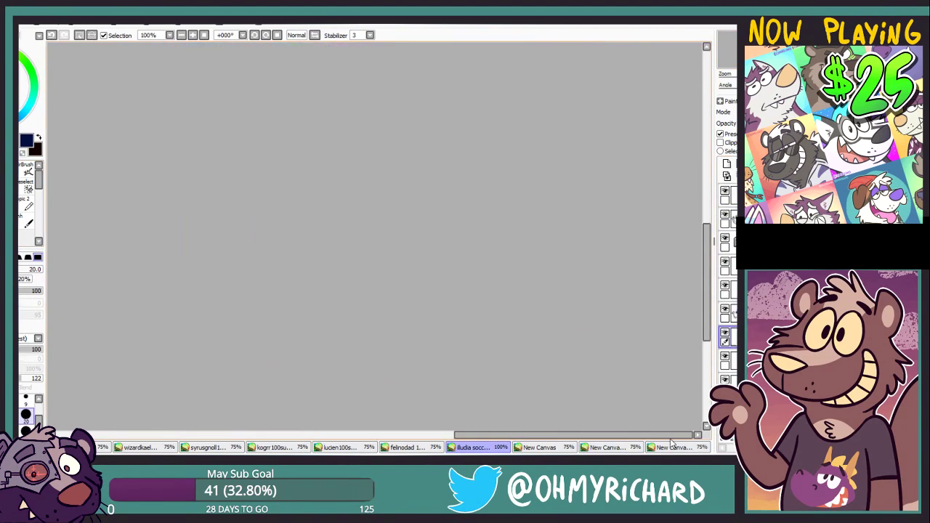
{"action": "left_click", "coordinate": [671, 446]}
{"action": "left_click", "coordinate": [609, 448]}
{"action": "key", "text": "ctrl+v"}
{"action": "left_click_drag", "start_coordinate": [314, 390], "coordinate": [315, 90]}
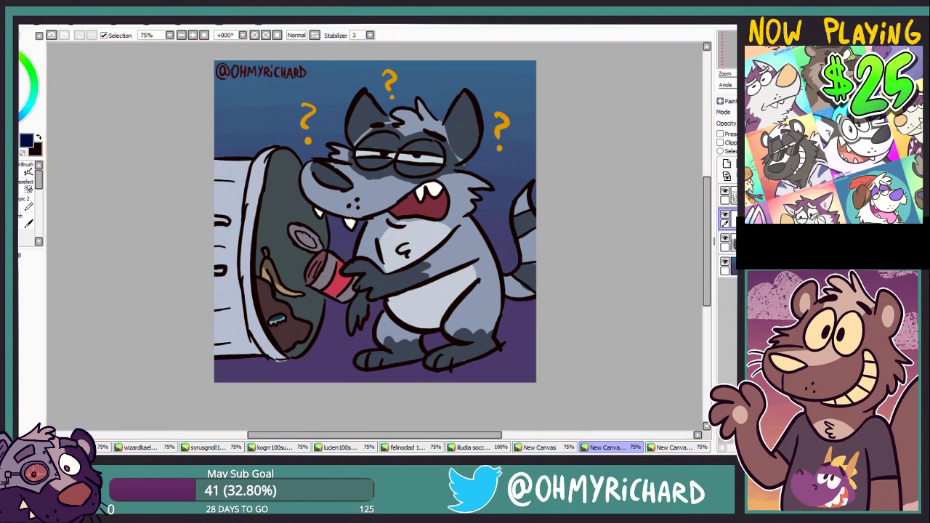
Preserve the signature layer's opacity and fill the signature with a pale bluish white.
{"action": "left_click", "coordinate": [721, 134]}
{"action": "key", "text": "ctrl+f"}
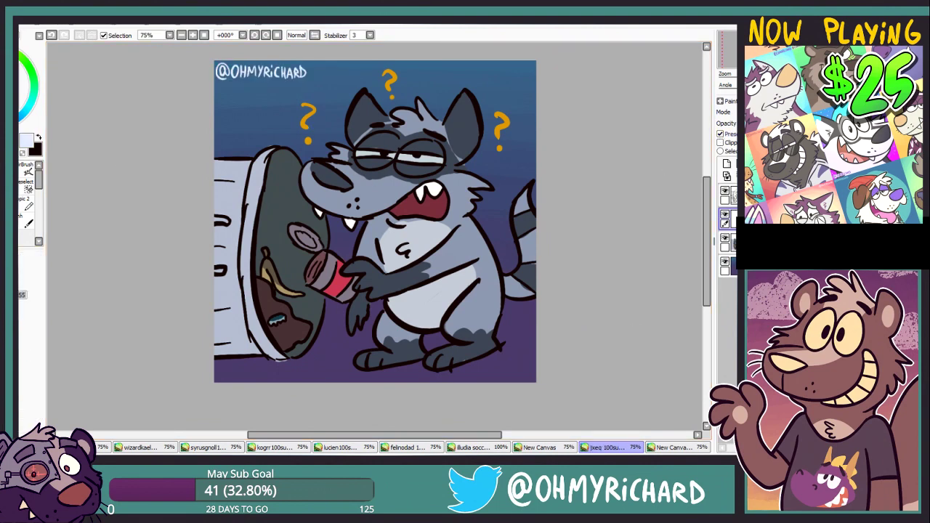
{"action": "scroll", "coordinate": [485, 218], "scroll_direction": "up", "scroll_amount": 1}
{"action": "left_click_drag", "start_coordinate": [485, 218], "coordinate": [492, 248]}
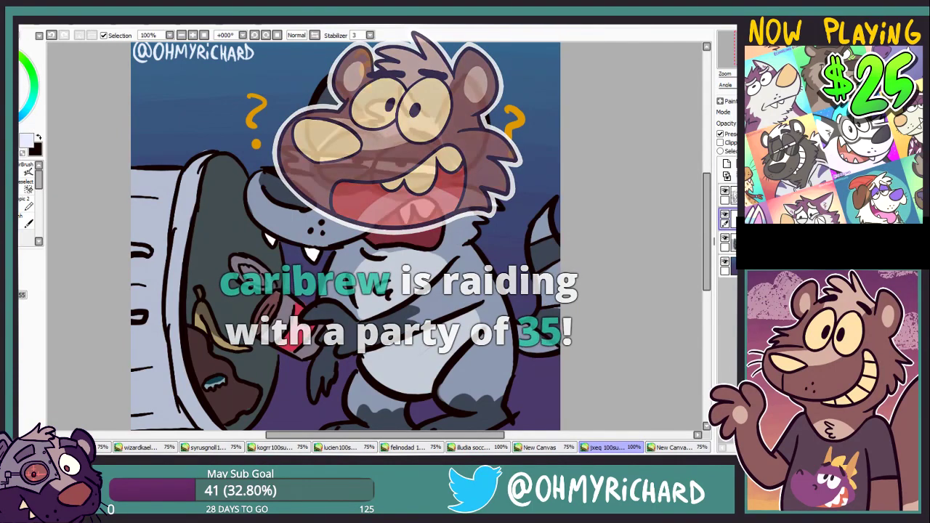
Create a new blank canvas and set up a black drawing pen at size 9.
{"action": "left_click", "coordinate": [141, 179]}
{"action": "key", "text": "x"}
{"action": "key", "text": "n"}
{"action": "left_click", "coordinate": [193, 35]}
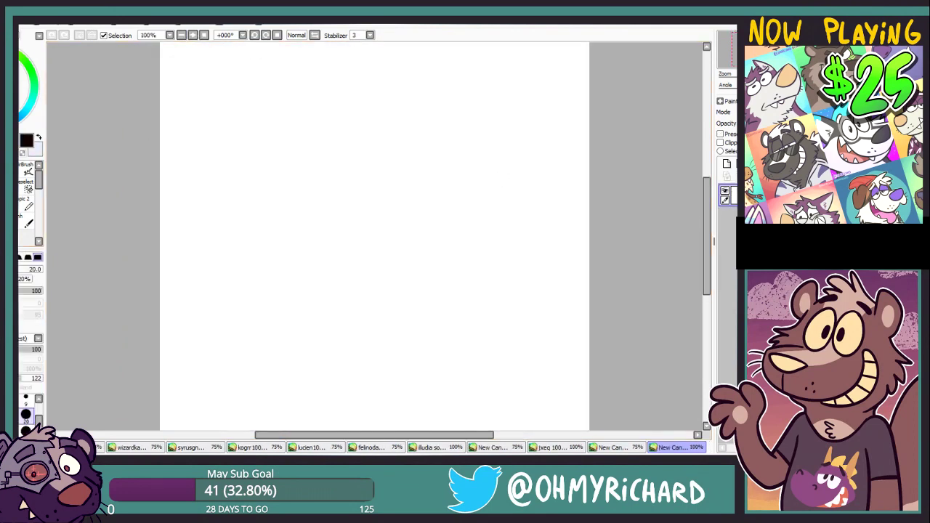
{"action": "left_click", "coordinate": [26, 398]}
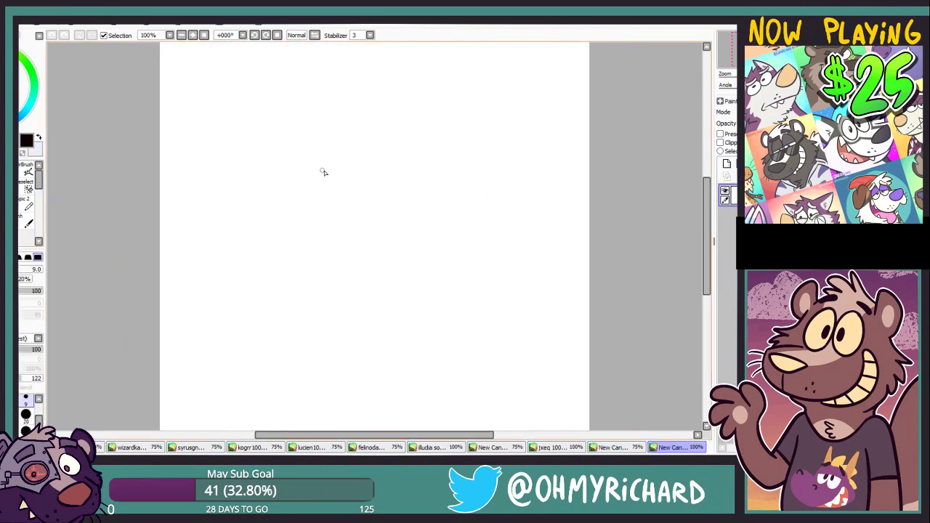
Draw two closed, curved eyes and a long snout with a large nose for the new character.
{"action": "left_click_drag", "start_coordinate": [289, 153], "coordinate": [291, 152]}
{"action": "key", "text": "ctrl+z"}
{"action": "left_click_drag", "start_coordinate": [380, 145], "coordinate": [469, 232]}
{"action": "left_click_drag", "start_coordinate": [284, 145], "coordinate": [372, 120]}
{"action": "mouse_move", "coordinate": [452, 129]}
{"action": "left_mouse_down"}
{"action": "mouse_move", "coordinate": [418, 186]}
{"action": "mouse_move", "coordinate": [492, 168]}
{"action": "left_mouse_up"}
Draw the wide open grin with pointed upper and lower teeth and two fangs under the muzzle.
{"action": "mouse_move", "coordinate": [473, 234]}
{"action": "left_mouse_down"}
{"action": "mouse_move", "coordinate": [279, 177]}
{"action": "mouse_move", "coordinate": [356, 290]}
{"action": "left_mouse_up"}
{"action": "mouse_move", "coordinate": [279, 174]}
{"action": "left_mouse_down"}
{"action": "mouse_move", "coordinate": [293, 197]}
{"action": "mouse_move", "coordinate": [336, 226]}
{"action": "left_mouse_up"}
{"action": "left_click_drag", "start_coordinate": [416, 251], "coordinate": [436, 249]}
{"action": "left_click_drag", "start_coordinate": [474, 234], "coordinate": [486, 222]}
{"action": "left_click_drag", "start_coordinate": [276, 254], "coordinate": [356, 289]}
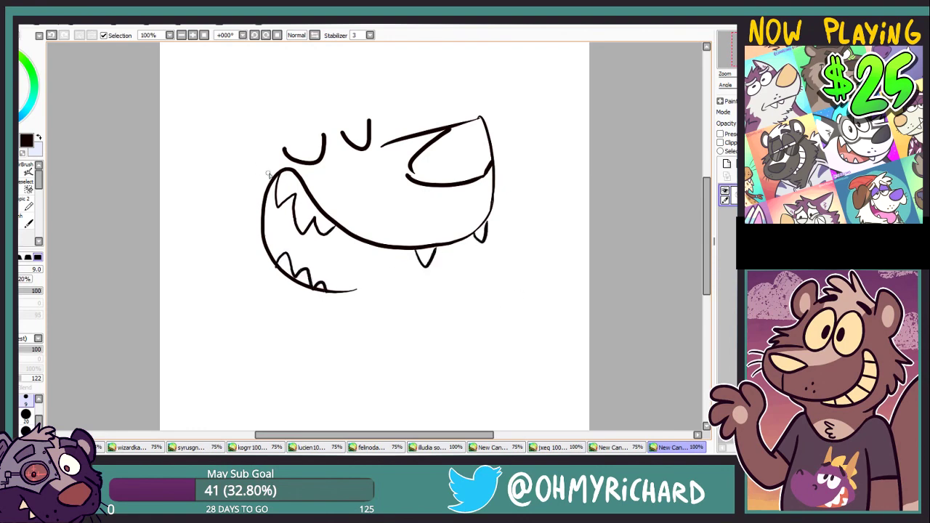
Draw the jagged cheek fur and back jawline behind the mouth, replacing the first attempt.
{"action": "mouse_move", "coordinate": [244, 156]}
{"action": "left_mouse_down"}
{"action": "mouse_move", "coordinate": [214, 209]}
{"action": "mouse_move", "coordinate": [221, 256]}
{"action": "left_mouse_up"}
{"action": "left_click_drag", "start_coordinate": [216, 243], "coordinate": [251, 290]}
{"action": "left_click", "coordinate": [52, 35]}
{"action": "left_click", "coordinate": [51, 35]}
{"action": "mouse_move", "coordinate": [237, 159]}
{"action": "left_mouse_down"}
{"action": "mouse_move", "coordinate": [199, 198]}
{"action": "mouse_move", "coordinate": [211, 252]}
{"action": "mouse_move", "coordinate": [261, 297]}
{"action": "left_mouse_up"}
Clean up the rear end of the snout's bridge line.
{"action": "mouse_move", "coordinate": [381, 152]}
{"action": "left_mouse_down"}
{"action": "mouse_move", "coordinate": [425, 208]}
{"action": "mouse_move", "coordinate": [397, 206]}
{"action": "left_mouse_up"}
{"action": "key", "text": "e"}
{"action": "left_click", "coordinate": [426, 204]}
{"action": "key", "text": "n"}
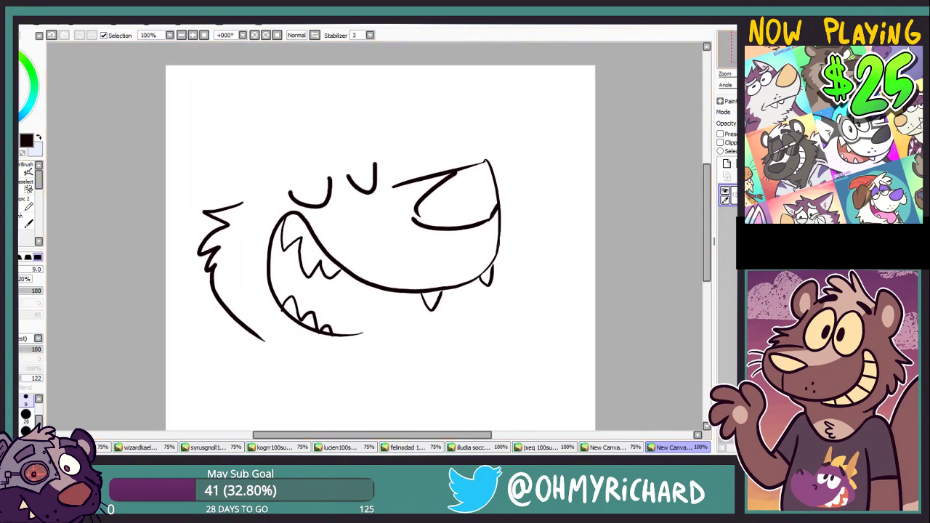
{"action": "mouse_move", "coordinate": [580, 181]}
{"action": "left_mouse_down"}
{"action": "mouse_move", "coordinate": [562, 132]}
{"action": "mouse_move", "coordinate": [575, 174]}
{"action": "left_mouse_up"}
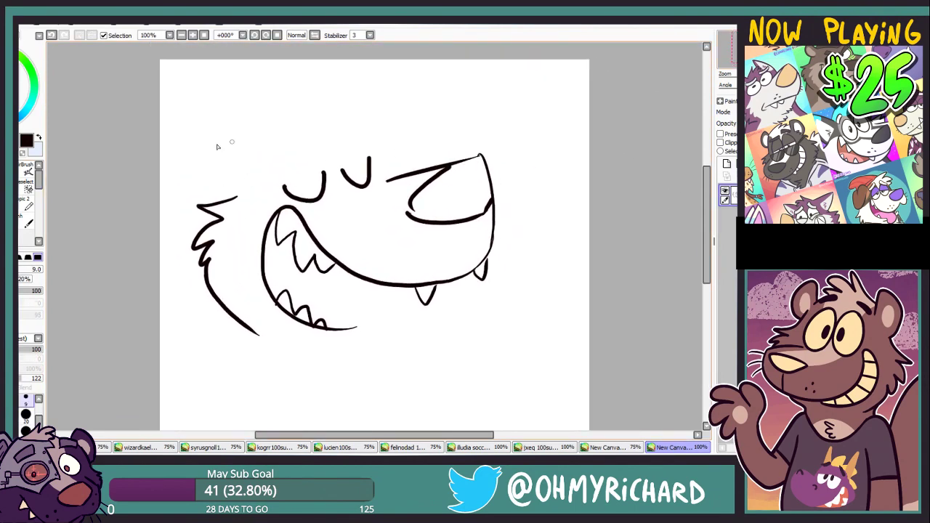
Draw a swept, spiky tuft of hair above the closed eyes, replacing the first stroke.
{"action": "mouse_move", "coordinate": [255, 125]}
{"action": "left_mouse_down"}
{"action": "mouse_move", "coordinate": [300, 138]}
{"action": "mouse_move", "coordinate": [261, 134]}
{"action": "mouse_move", "coordinate": [216, 71]}
{"action": "left_mouse_up"}
{"action": "key", "text": "ctrl+z"}
{"action": "left_click_drag", "start_coordinate": [312, 211], "coordinate": [362, 259]}
{"action": "left_click_drag", "start_coordinate": [362, 260], "coordinate": [393, 247]}
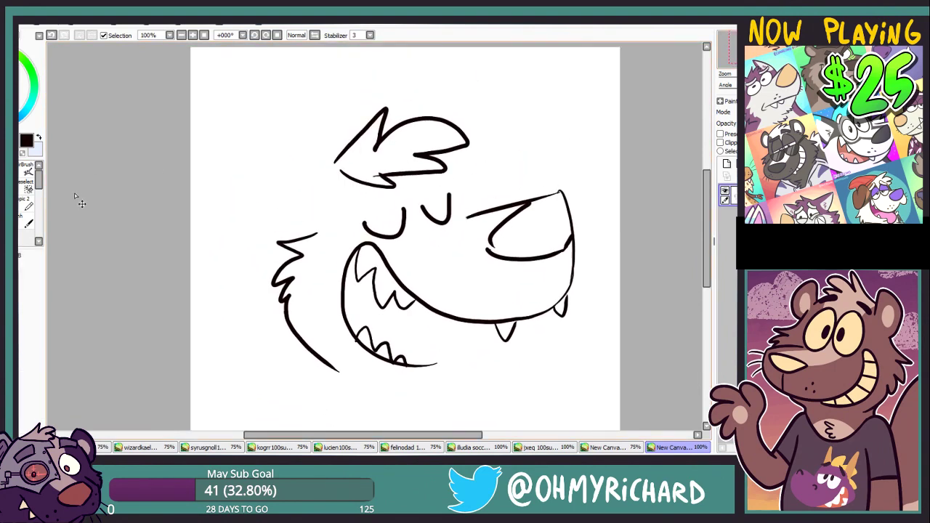
Select the cheek fur line and move it slightly outward, away from the mouth.
{"action": "left_click_drag", "start_coordinate": [333, 384], "coordinate": [293, 378]}
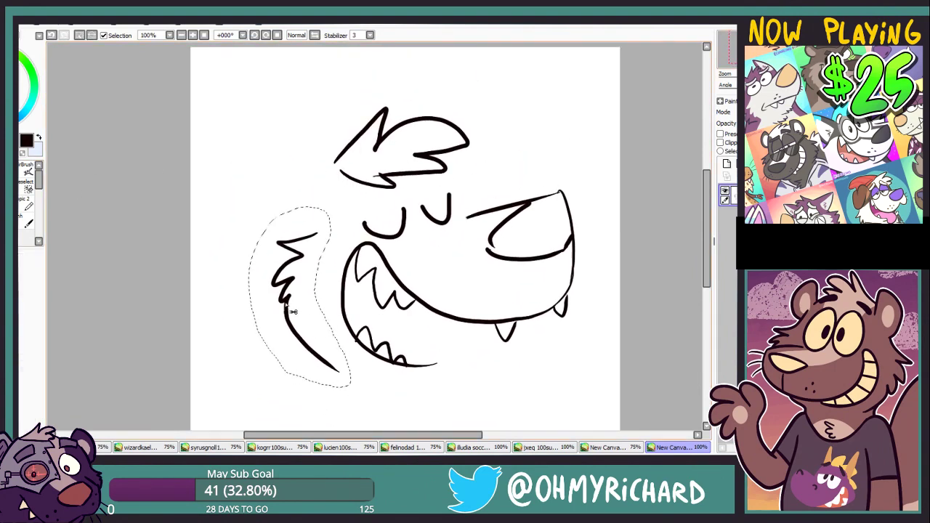
{"action": "left_click_drag", "start_coordinate": [292, 311], "coordinate": [271, 310]}
{"action": "key", "text": "ctrl+d"}
Draw two large rounded ears on either side of the hair tuft, redoing the far one.
{"action": "key", "text": "n"}
{"action": "left_click_drag", "start_coordinate": [335, 167], "coordinate": [320, 217]}
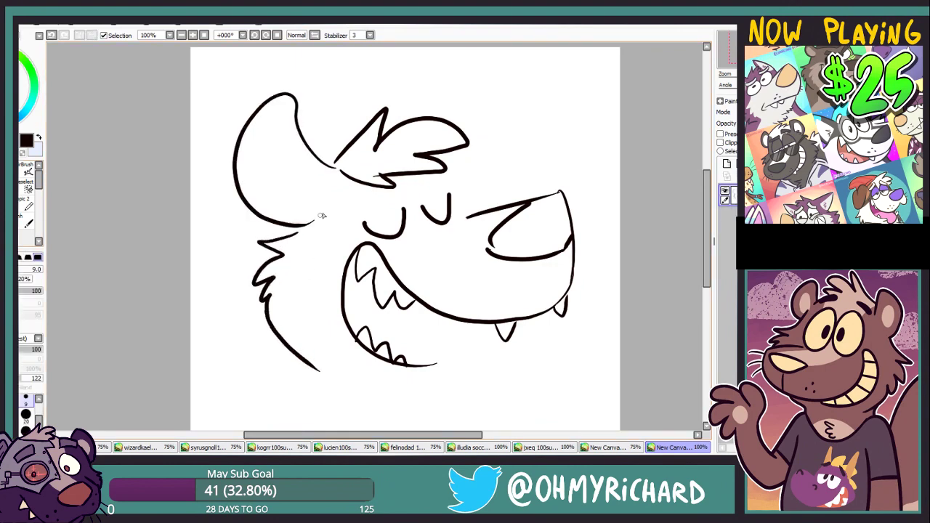
{"action": "left_click_drag", "start_coordinate": [457, 103], "coordinate": [474, 199]}
{"action": "key", "text": "ctrl+z"}
{"action": "mouse_move", "coordinate": [444, 137]}
{"action": "left_mouse_down"}
{"action": "mouse_move", "coordinate": [452, 211]}
{"action": "mouse_move", "coordinate": [478, 218]}
{"action": "left_mouse_up"}
Refine the ear bases with short lines and a small fur tuft, and erase the far ear's overlap with the hair.
{"action": "key", "text": "e"}
{"action": "key", "text": "n"}
{"action": "left_click_drag", "start_coordinate": [295, 236], "coordinate": [324, 200]}
{"action": "key", "text": "e"}
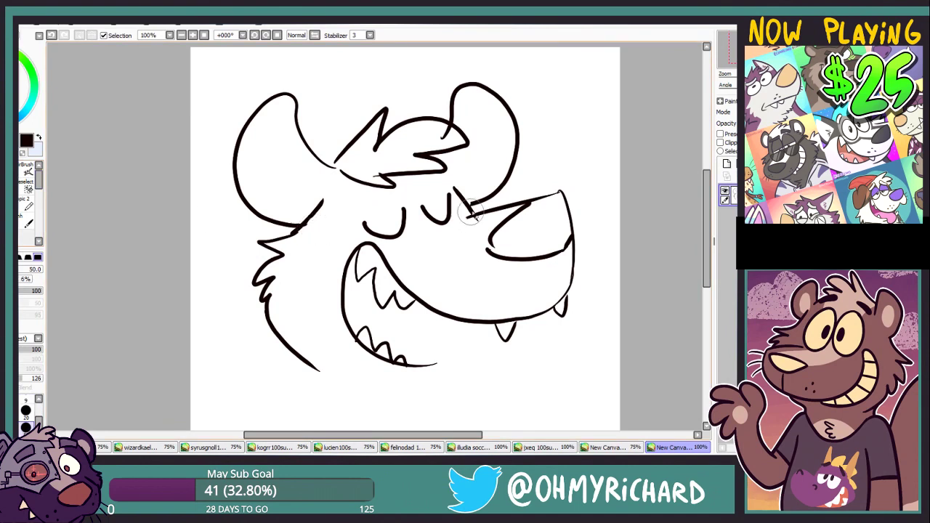
{"action": "key", "text": "n"}
{"action": "left_click_drag", "start_coordinate": [286, 226], "coordinate": [276, 237]}
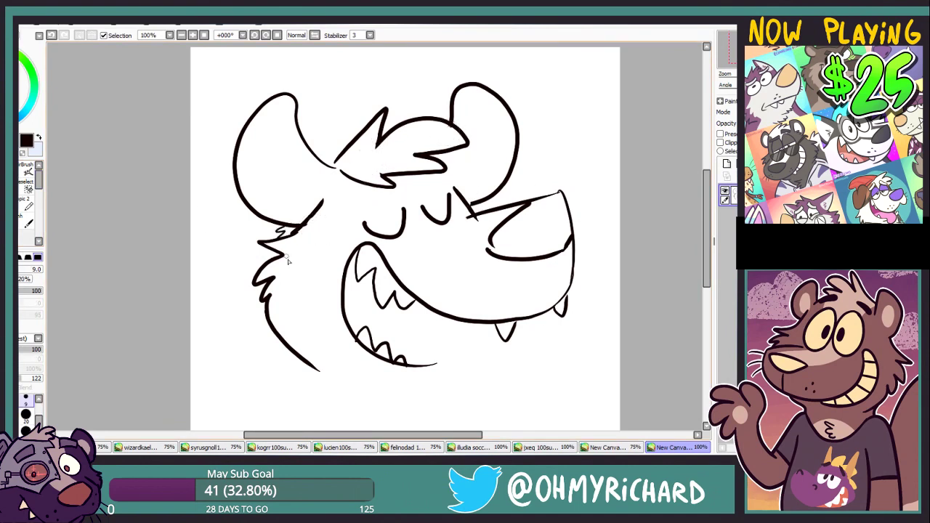
Add three whisker dots on the muzzle and a short brow stroke above the near eye.
{"action": "left_click", "coordinate": [481, 305]}
{"action": "left_click", "coordinate": [480, 293]}
{"action": "mouse_move", "coordinate": [328, 184]}
{"action": "left_mouse_down"}
{"action": "mouse_move", "coordinate": [297, 226]}
{"action": "mouse_move", "coordinate": [292, 199]}
{"action": "left_mouse_up"}
Sketch a hand with curled fingers below the muzzle, redoing its first stroke.
{"action": "mouse_move", "coordinate": [320, 305]}
{"action": "left_mouse_down"}
{"action": "mouse_move", "coordinate": [338, 207]}
{"action": "mouse_move", "coordinate": [326, 212]}
{"action": "left_mouse_up"}
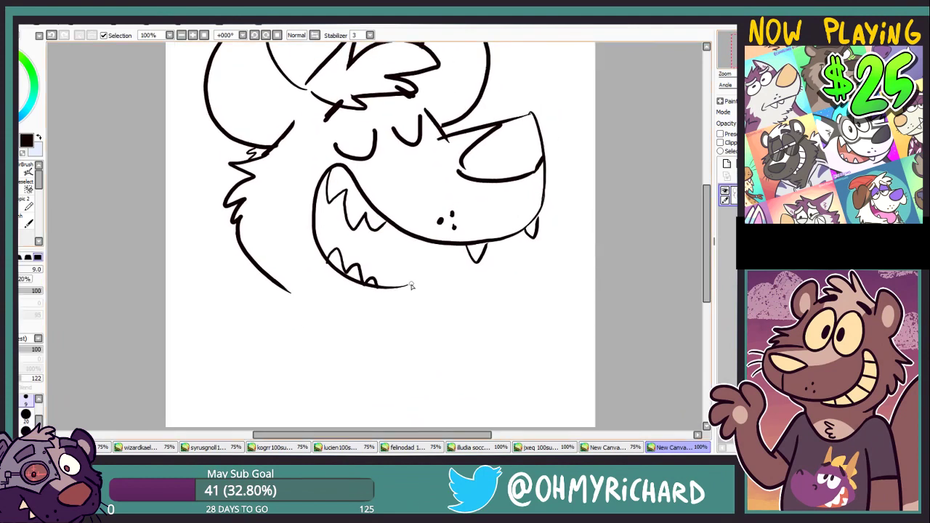
{"action": "left_click_drag", "start_coordinate": [439, 315], "coordinate": [446, 247]}
{"action": "left_click_drag", "start_coordinate": [596, 219], "coordinate": [571, 238]}
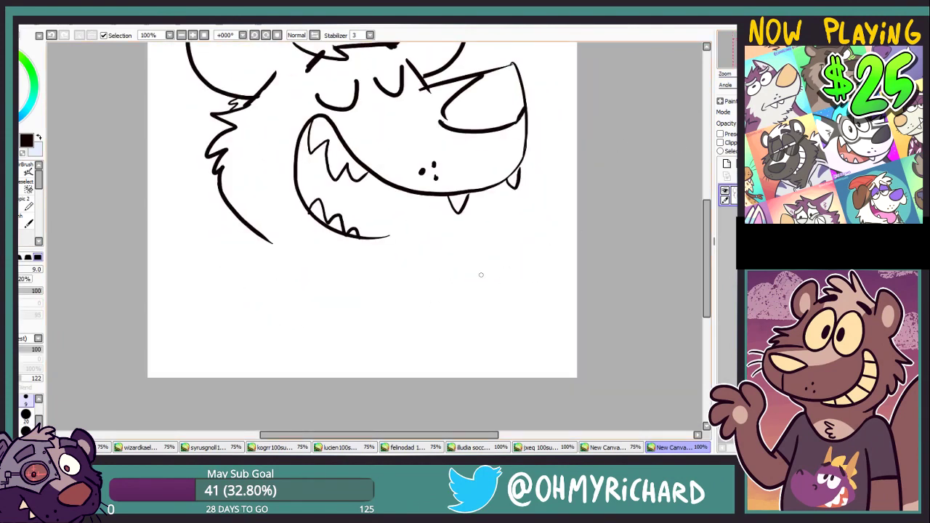
{"action": "left_click_drag", "start_coordinate": [511, 272], "coordinate": [463, 292]}
{"action": "key", "text": "ctrl+z"}
{"action": "mouse_move", "coordinate": [529, 259]}
{"action": "left_mouse_down"}
{"action": "mouse_move", "coordinate": [458, 312]}
{"action": "mouse_move", "coordinate": [528, 282]}
{"action": "mouse_move", "coordinate": [515, 322]}
{"action": "mouse_move", "coordinate": [552, 333]}
{"action": "mouse_move", "coordinate": [468, 279]}
{"action": "left_mouse_up"}
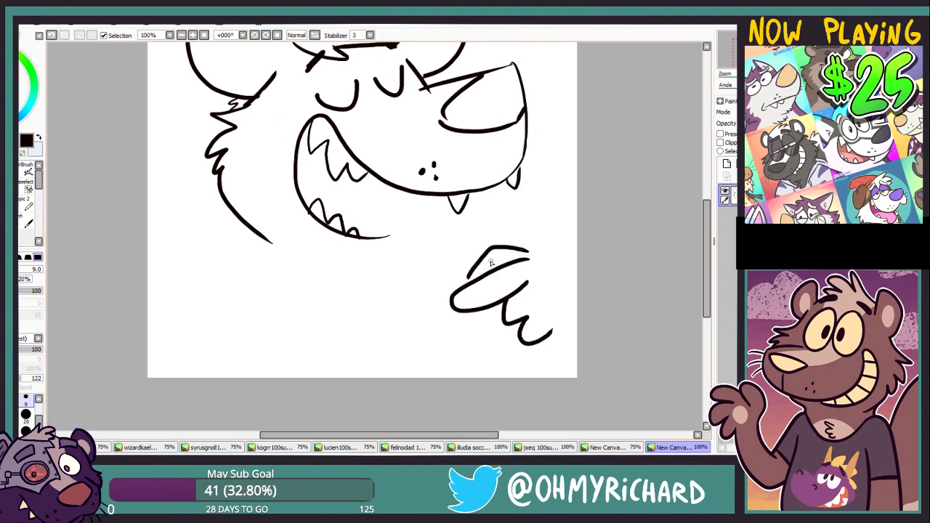
Try to sketch a pair of chopsticks held in the hand on a new layer.
{"action": "mouse_move", "coordinate": [441, 233]}
{"action": "left_mouse_down"}
{"action": "mouse_move", "coordinate": [532, 255]}
{"action": "mouse_move", "coordinate": [434, 232]}
{"action": "mouse_move", "coordinate": [499, 262]}
{"action": "left_mouse_up"}
{"action": "key", "text": "ctrl+z"}
{"action": "key", "text": "ctrl+shift+n"}
{"action": "key", "text": "ctrl+z"}
{"action": "mouse_move", "coordinate": [418, 245]}
{"action": "left_mouse_down"}
{"action": "mouse_move", "coordinate": [451, 288]}
{"action": "mouse_move", "coordinate": [473, 285]}
{"action": "left_mouse_up"}
{"action": "left_click_drag", "start_coordinate": [497, 305], "coordinate": [503, 313]}
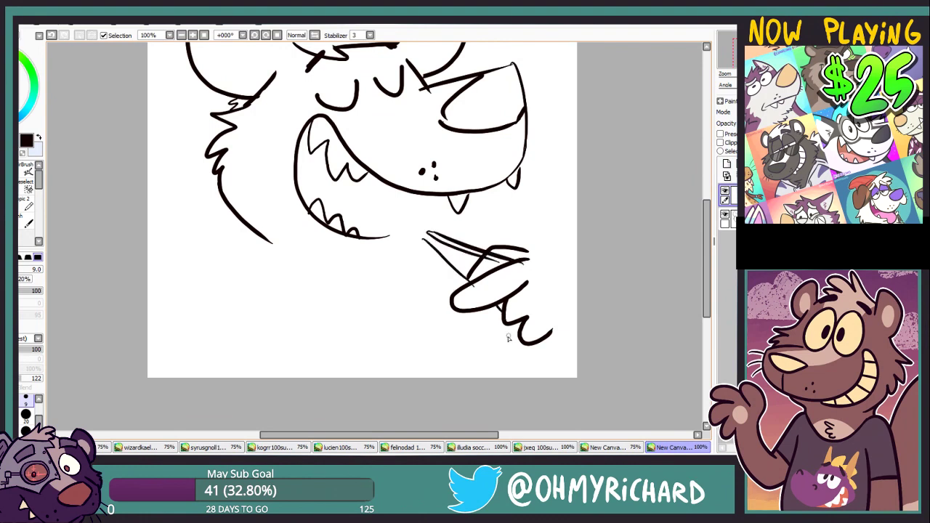
{"action": "key", "text": "ctrl+z"}
{"action": "key", "text": "ctrl+z"}
Cut the sketched hand onto its own layer, hide that layer and return to the head's layer.
{"action": "mouse_move", "coordinate": [450, 240]}
{"action": "left_mouse_down"}
{"action": "mouse_move", "coordinate": [529, 370]}
{"action": "mouse_move", "coordinate": [501, 356]}
{"action": "left_mouse_up"}
{"action": "key", "text": "l"}
{"action": "key", "text": "ctrl+x"}
{"action": "key", "text": "ctrl+v"}
{"action": "left_click", "coordinate": [726, 191]}
{"action": "left_click", "coordinate": [733, 218]}
Sketch a small banded piece of sushi below the muzzle on a new layer.
{"action": "left_click", "coordinate": [24, 211]}
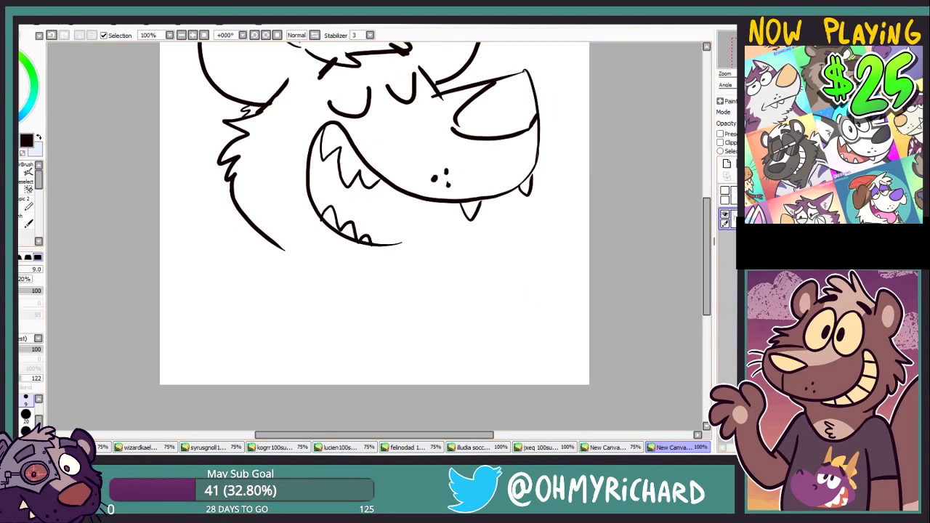
{"action": "left_click", "coordinate": [727, 163]}
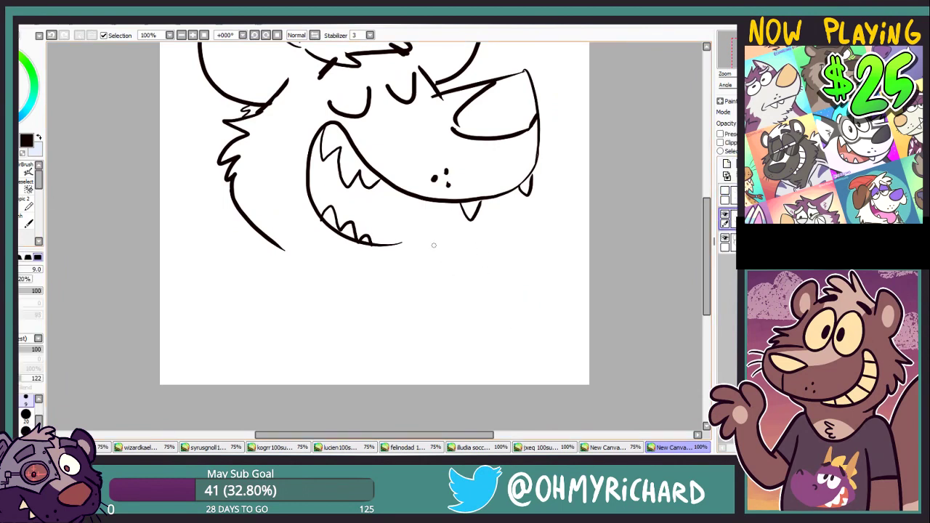
{"action": "mouse_move", "coordinate": [434, 245]}
{"action": "left_mouse_down"}
{"action": "mouse_move", "coordinate": [442, 261]}
{"action": "mouse_move", "coordinate": [435, 271]}
{"action": "left_mouse_up"}
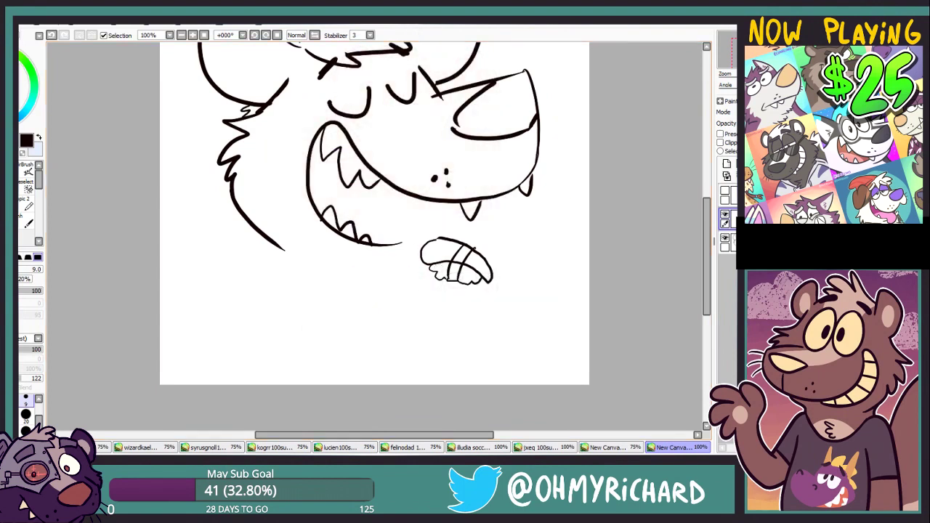
Sketch a pair of long chopsticks gripping the sushi on another new layer, correcting stray strokes.
{"action": "left_click", "coordinate": [727, 165]}
{"action": "left_click_drag", "start_coordinate": [446, 257], "coordinate": [505, 317]}
{"action": "key", "text": "ctrl+z"}
{"action": "left_click_drag", "start_coordinate": [488, 278], "coordinate": [527, 347]}
{"action": "key", "text": "ctrl+z"}
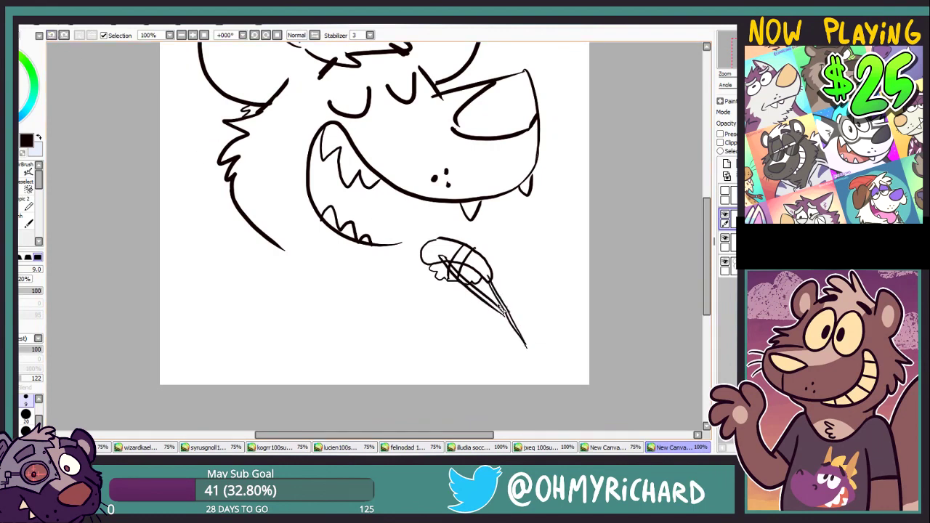
{"action": "left_click_drag", "start_coordinate": [500, 307], "coordinate": [531, 325]}
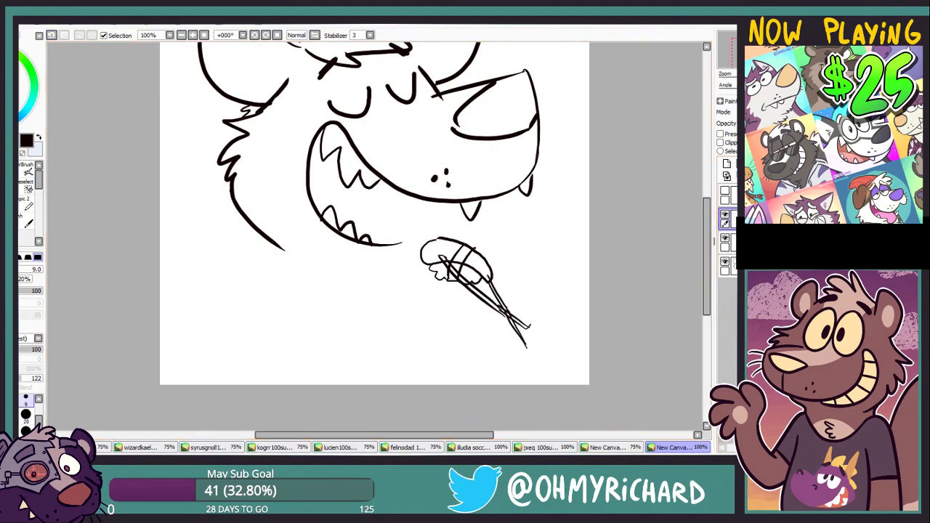
Erase the overlapping line ends where the brow meets the top of the muzzle.
{"action": "left_click_drag", "start_coordinate": [646, 166], "coordinate": [670, 239]}
{"action": "left_click", "coordinate": [16, 189]}
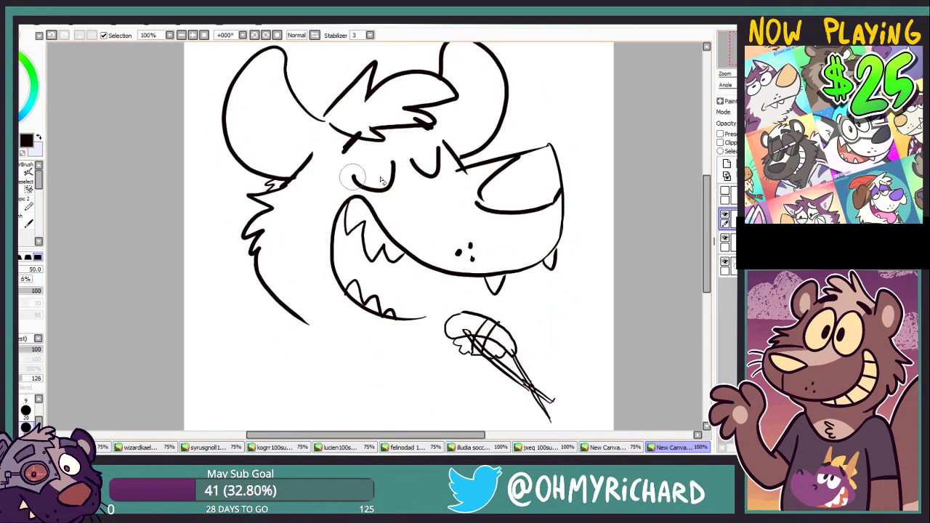
{"action": "left_click", "coordinate": [727, 266]}
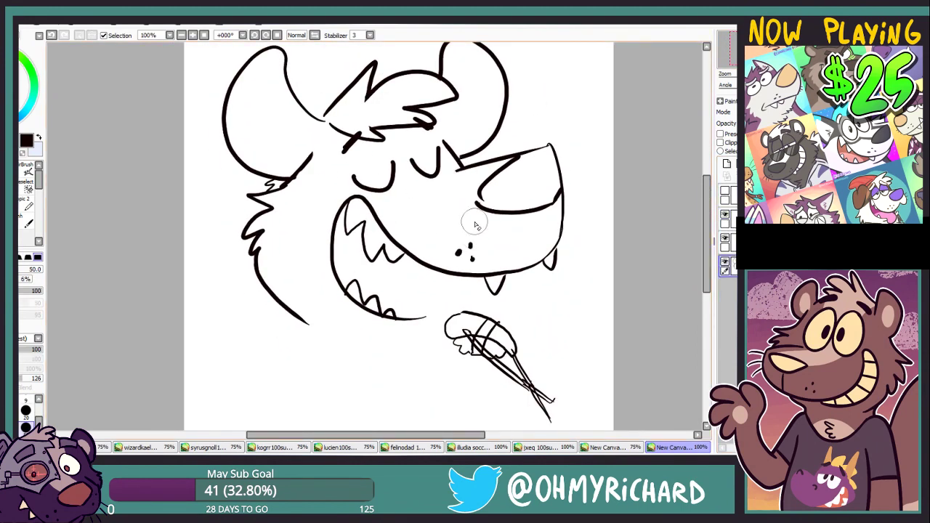
{"action": "left_click_drag", "start_coordinate": [673, 136], "coordinate": [653, 70]}
Add a new layer and sketch the fingers of a hand gripping the lower ends of the chopsticks with the size 9 brush.
{"action": "left_click", "coordinate": [725, 215]}
{"action": "left_click", "coordinate": [726, 215]}
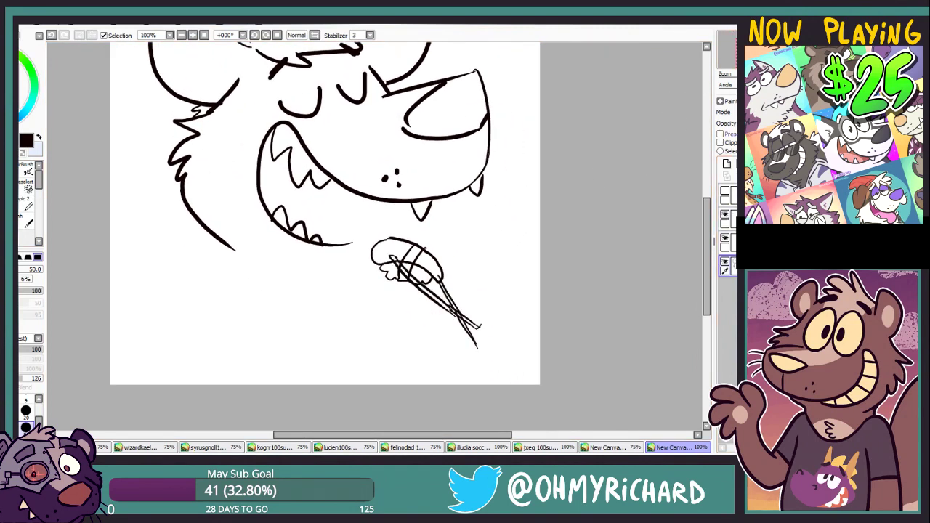
{"action": "left_click", "coordinate": [732, 195]}
{"action": "left_click", "coordinate": [726, 164]}
{"action": "left_click", "coordinate": [26, 205]}
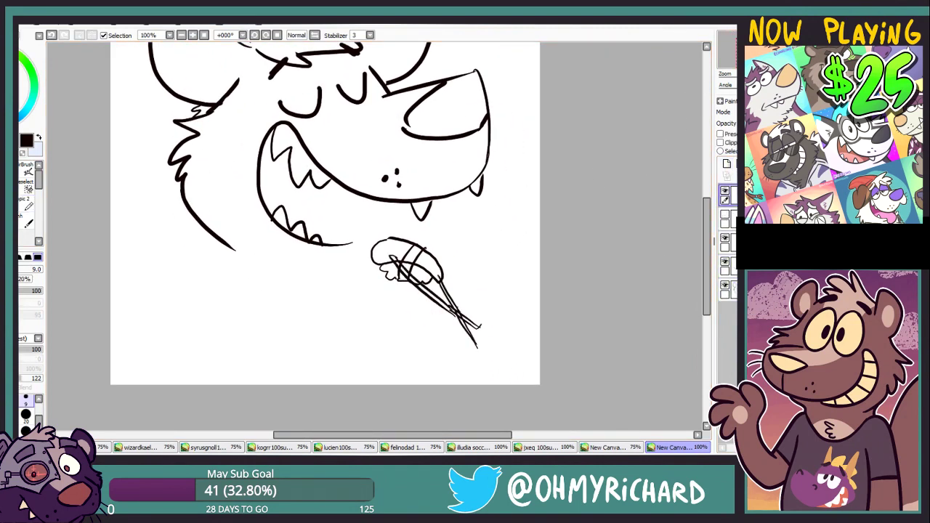
{"action": "key", "text": "ctrl+z"}
{"action": "mouse_move", "coordinate": [481, 321]}
{"action": "left_mouse_down"}
{"action": "mouse_move", "coordinate": [430, 318]}
{"action": "mouse_move", "coordinate": [480, 332]}
{"action": "left_mouse_up"}
{"action": "left_click_drag", "start_coordinate": [433, 334], "coordinate": [484, 349]}
{"action": "left_click_drag", "start_coordinate": [430, 317], "coordinate": [430, 341]}
{"action": "left_click_drag", "start_coordinate": [463, 297], "coordinate": [427, 315]}
{"action": "left_click_drag", "start_coordinate": [465, 296], "coordinate": [494, 316]}
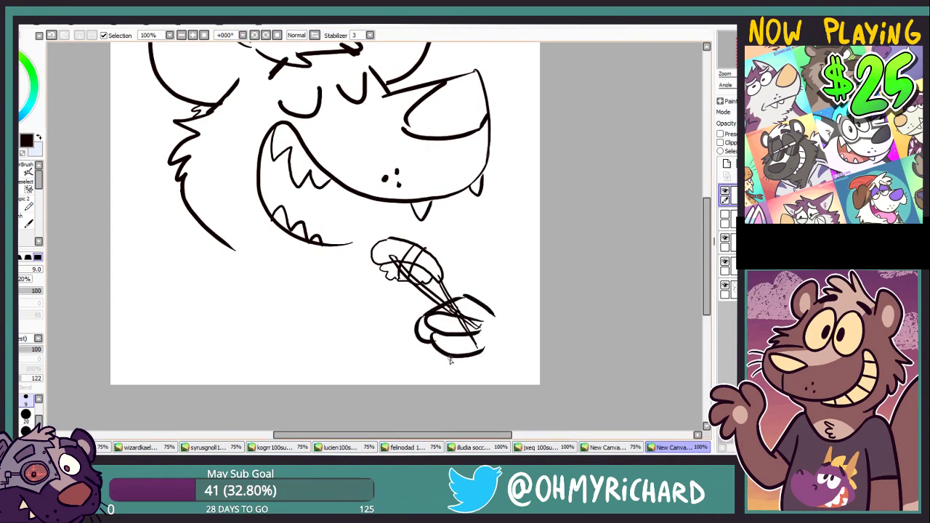
Draw the heel and outer edge of the hand holding the chopsticks.
{"action": "key", "text": "ctrl+z"}
{"action": "mouse_move", "coordinate": [456, 358]}
{"action": "left_mouse_down"}
{"action": "mouse_move", "coordinate": [488, 369]}
{"action": "mouse_move", "coordinate": [507, 334]}
{"action": "left_mouse_up"}
{"action": "key", "text": "ctrl+z"}
{"action": "key", "text": "ctrl+z"}
{"action": "key", "text": "ctrl+z"}
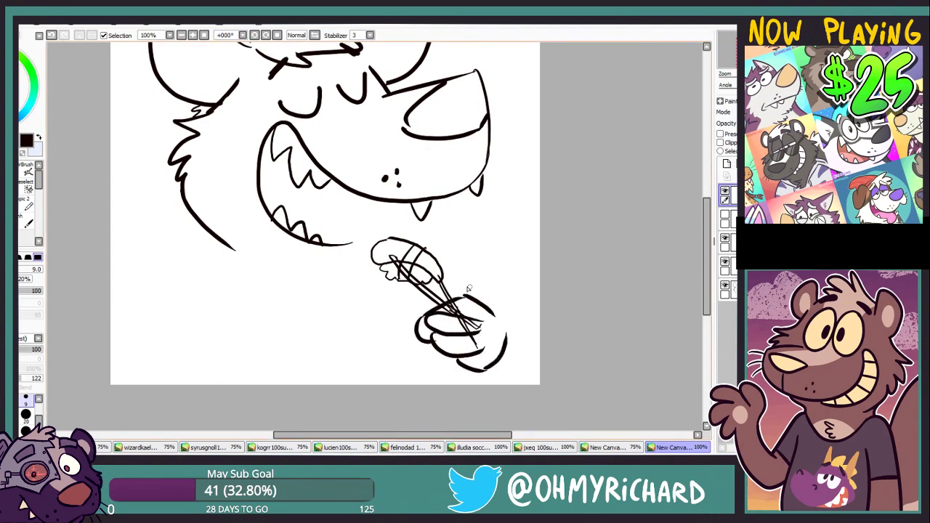
Enlarge and slightly rotate the hand sketch, shifting it toward the canvas's lower right corner.
{"action": "key", "text": "ctrl+t"}
{"action": "left_click_drag", "start_coordinate": [510, 296], "coordinate": [522, 275]}
{"action": "left_click_drag", "start_coordinate": [488, 313], "coordinate": [502, 316]}
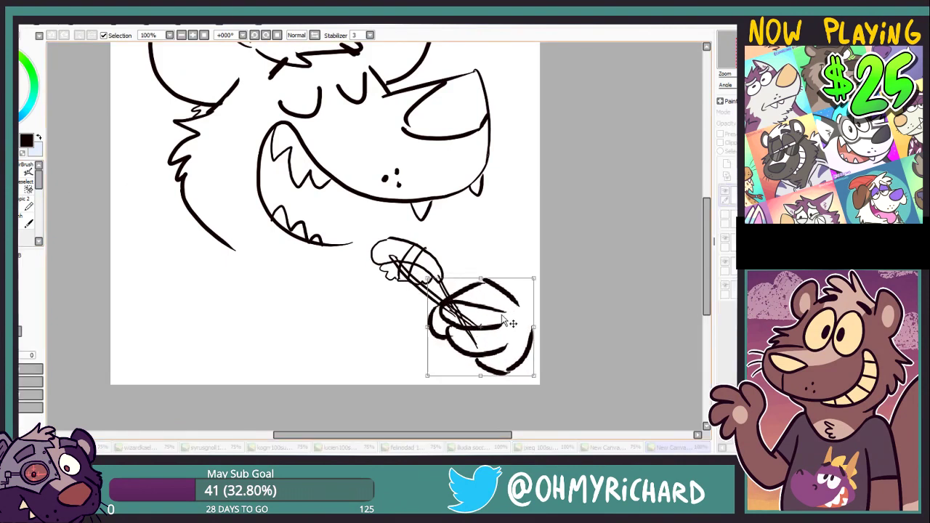
{"action": "key", "text": "Return"}
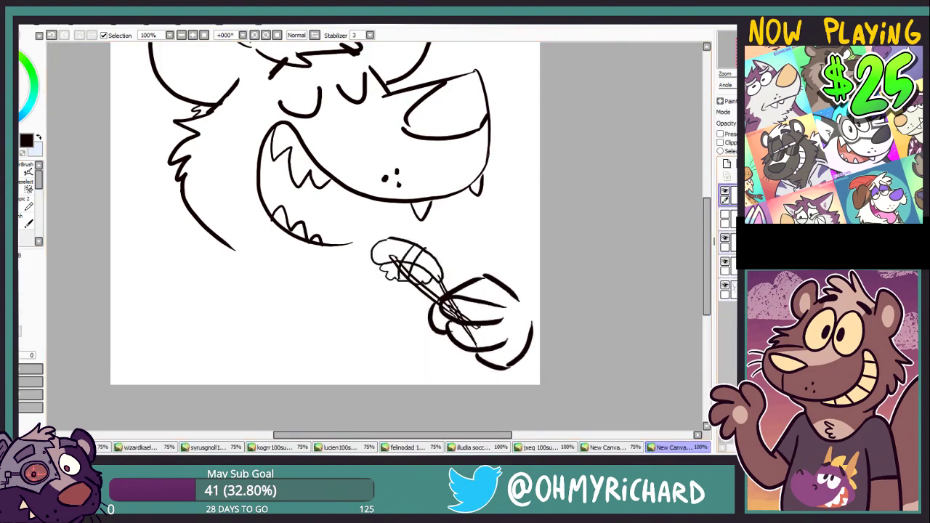
Lower the opacity of the rough chopsticks layer so it serves as a faint guide.
{"action": "left_click", "coordinate": [733, 242]}
{"action": "left_click", "coordinate": [756, 124]}
{"action": "left_click_drag", "start_coordinate": [407, 218], "coordinate": [438, 248]}
{"action": "key", "text": "n"}
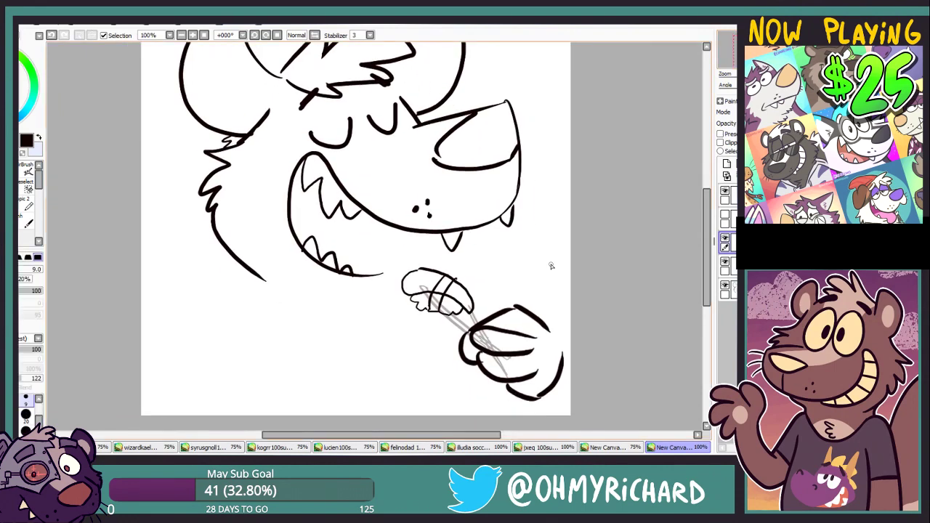
On a new layer, redraw the first chopstick in magenta over the faded guide, from the sushi to the hand.
{"action": "left_click_drag", "start_coordinate": [627, 132], "coordinate": [609, 108]}
{"action": "left_click", "coordinate": [38, 138]}
{"action": "left_click", "coordinate": [17, 81]}
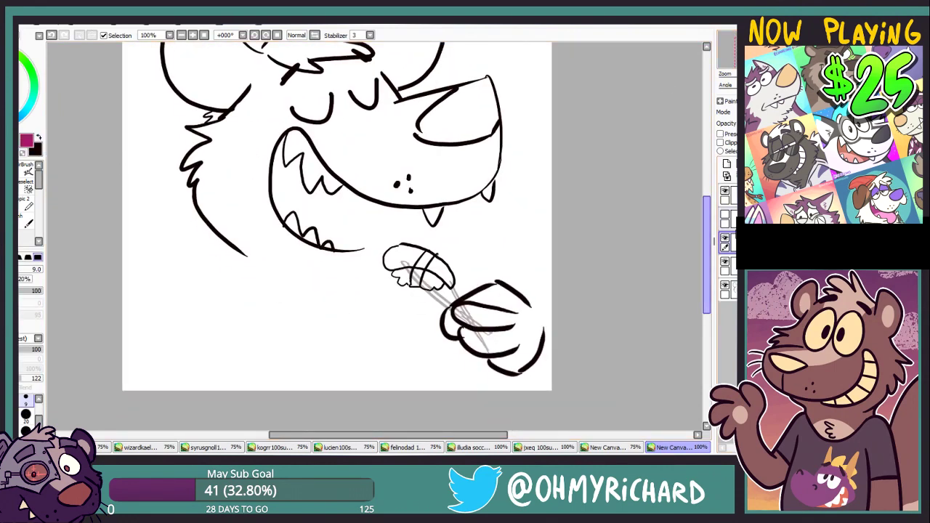
{"action": "left_click", "coordinate": [726, 164]}
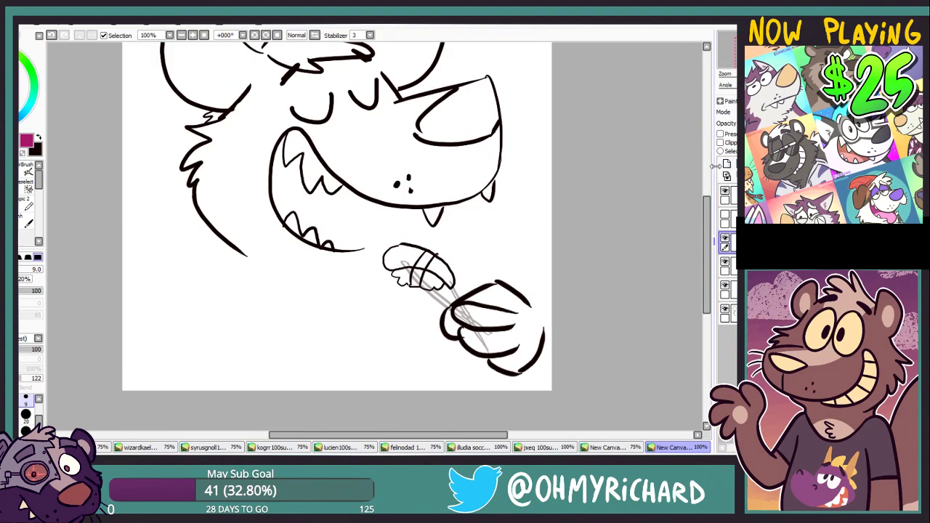
{"action": "left_click_drag", "start_coordinate": [407, 266], "coordinate": [454, 299]}
{"action": "left_click", "coordinate": [52, 35]}
{"action": "left_click_drag", "start_coordinate": [414, 269], "coordinate": [327, 263]}
{"action": "left_click", "coordinate": [347, 292]}
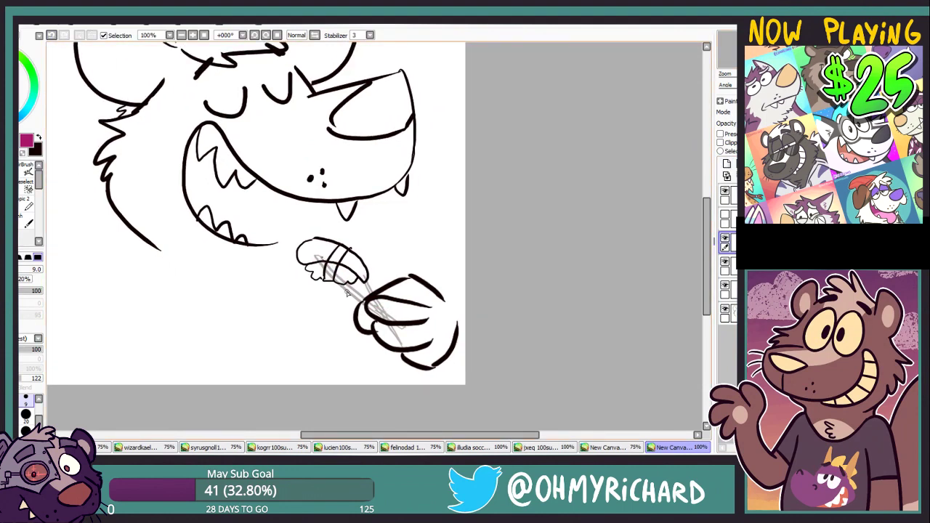
{"action": "left_click_drag", "start_coordinate": [320, 256], "coordinate": [377, 308]}
{"action": "left_click_drag", "start_coordinate": [315, 257], "coordinate": [369, 305]}
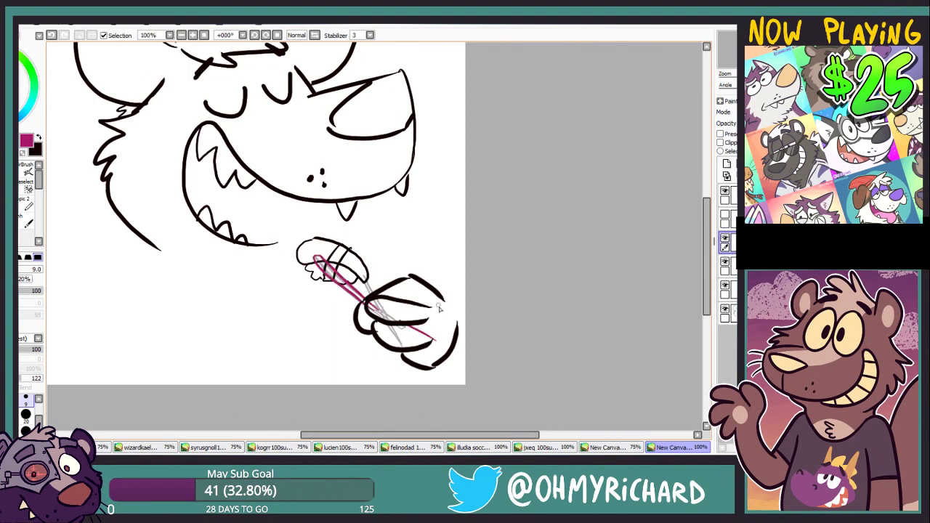
{"action": "key", "text": "ctrl+z"}
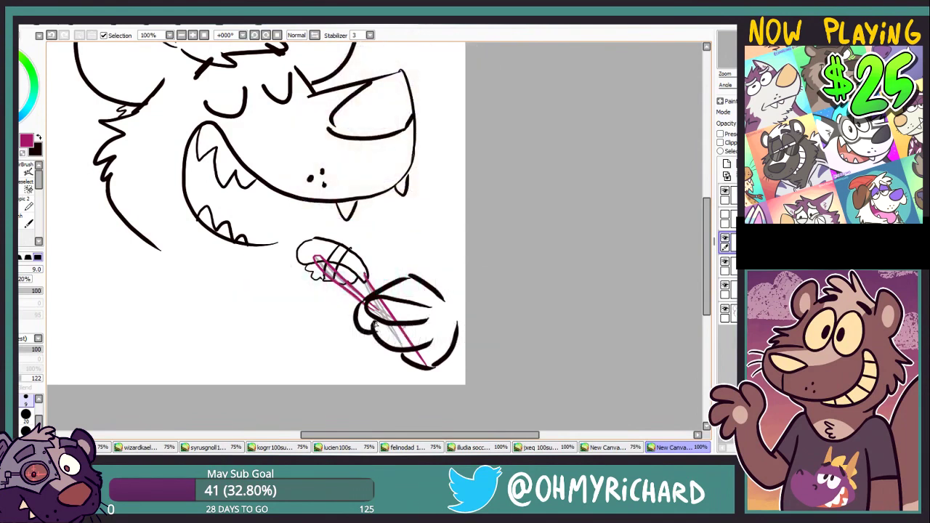
Draw the second magenta chopstick and extend both sticks through the hand past the lowest finger.
{"action": "left_click_drag", "start_coordinate": [375, 325], "coordinate": [438, 276]}
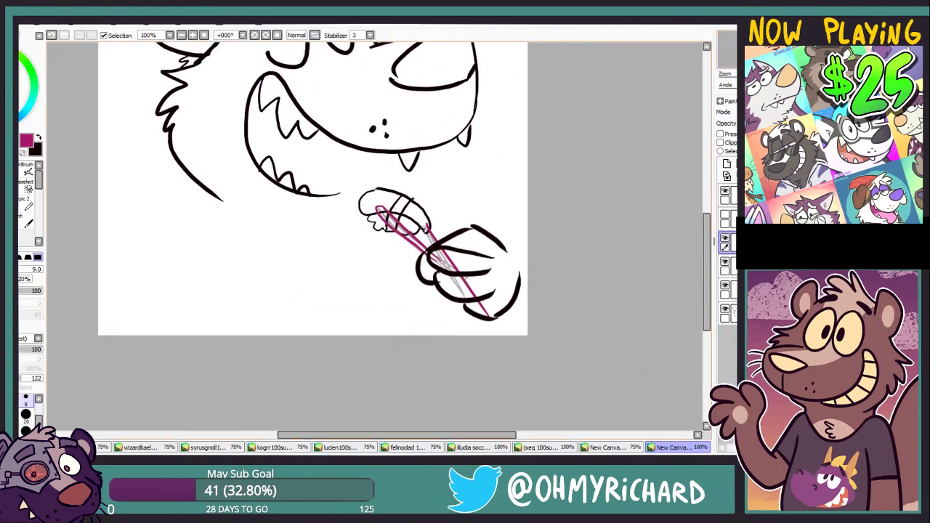
{"action": "left_click_drag", "start_coordinate": [424, 230], "coordinate": [462, 295]}
{"action": "key", "text": "ctrl+z"}
{"action": "left_click_drag", "start_coordinate": [433, 242], "coordinate": [493, 316]}
{"action": "key", "text": "ctrl+z"}
{"action": "left_click_drag", "start_coordinate": [438, 259], "coordinate": [484, 295]}
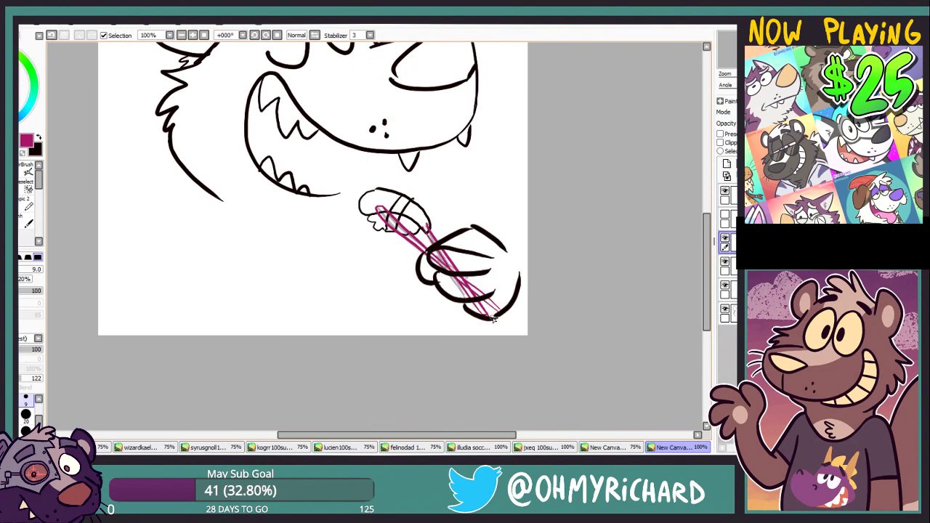
Delete the layer holding the faded chopsticks guide.
{"action": "key", "text": "e"}
{"action": "left_click", "coordinate": [731, 266]}
{"action": "left_click", "coordinate": [774, 176]}
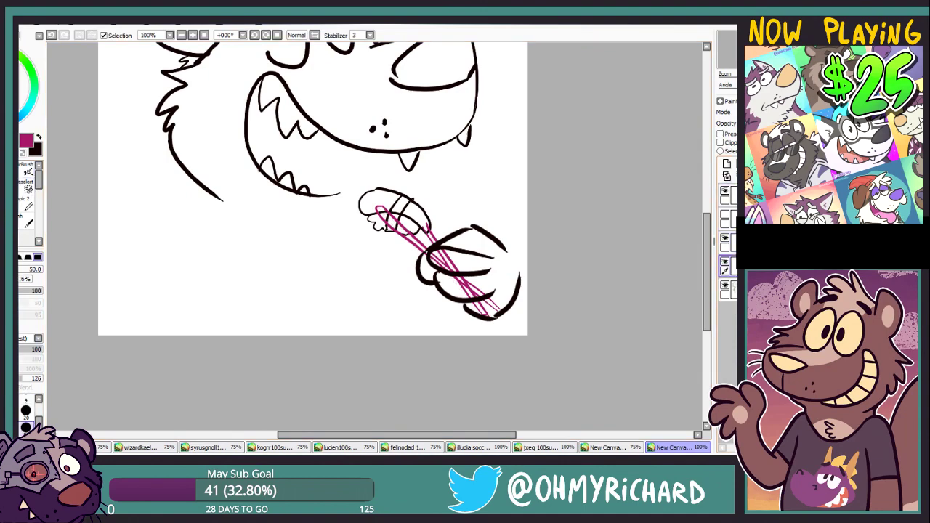
Erase the magenta chopstick lines that cross over the fingers.
{"action": "scroll", "coordinate": [417, 224], "scroll_direction": "up", "scroll_amount": 5}
{"action": "scroll", "coordinate": [407, 251], "scroll_direction": "down", "scroll_amount": 5}
{"action": "scroll", "coordinate": [459, 218], "scroll_direction": "up", "scroll_amount": 1}
{"action": "mouse_move", "coordinate": [553, 120]}
{"action": "left_mouse_down"}
{"action": "mouse_move", "coordinate": [503, 47]}
{"action": "mouse_move", "coordinate": [559, 104]}
{"action": "mouse_move", "coordinate": [578, 94]}
{"action": "left_mouse_up"}
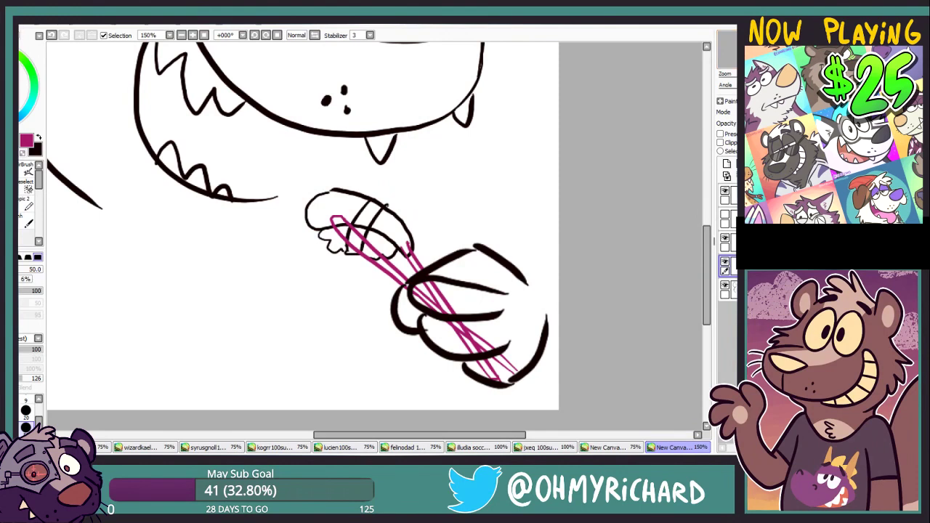
{"action": "left_click", "coordinate": [434, 297], "text": "ctrl+shift"}
{"action": "left_click_drag", "start_coordinate": [467, 295], "coordinate": [487, 334]}
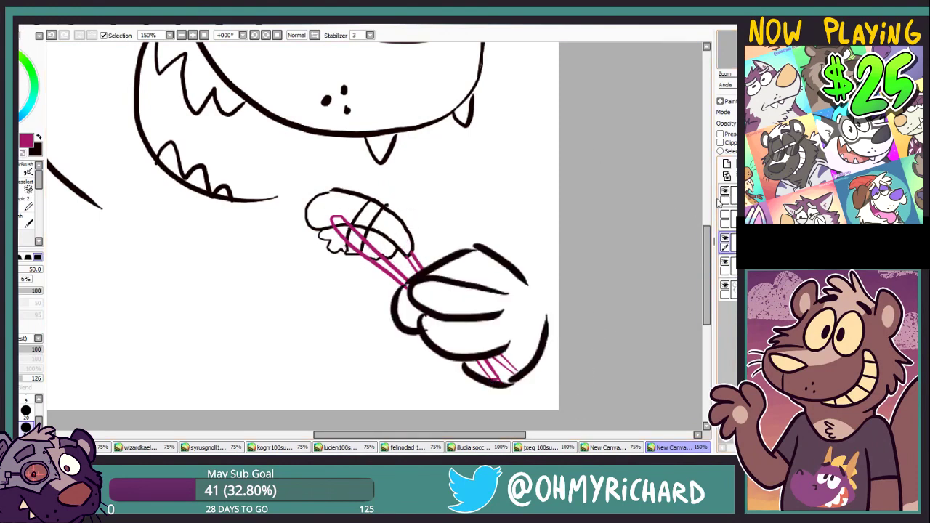
{"action": "left_click_drag", "start_coordinate": [568, 155], "coordinate": [568, 136]}
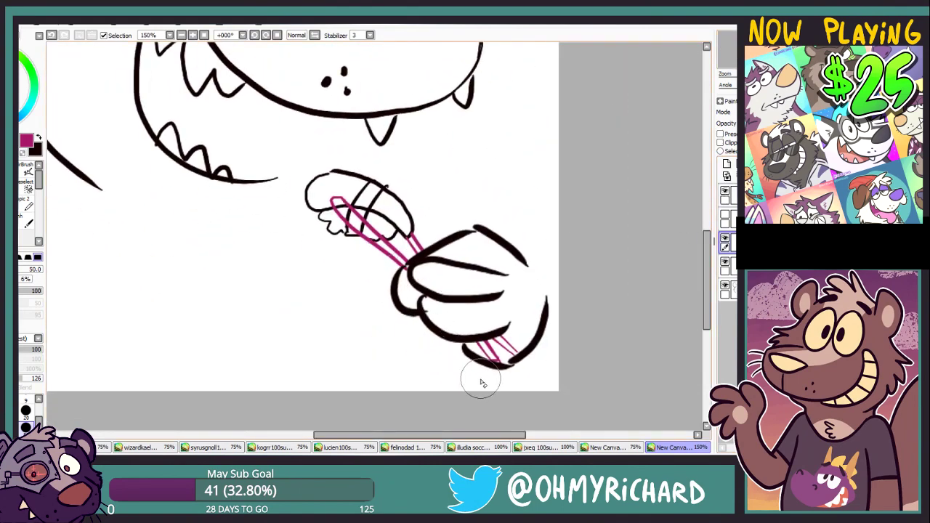
{"action": "left_click_drag", "start_coordinate": [482, 383], "coordinate": [528, 401]}
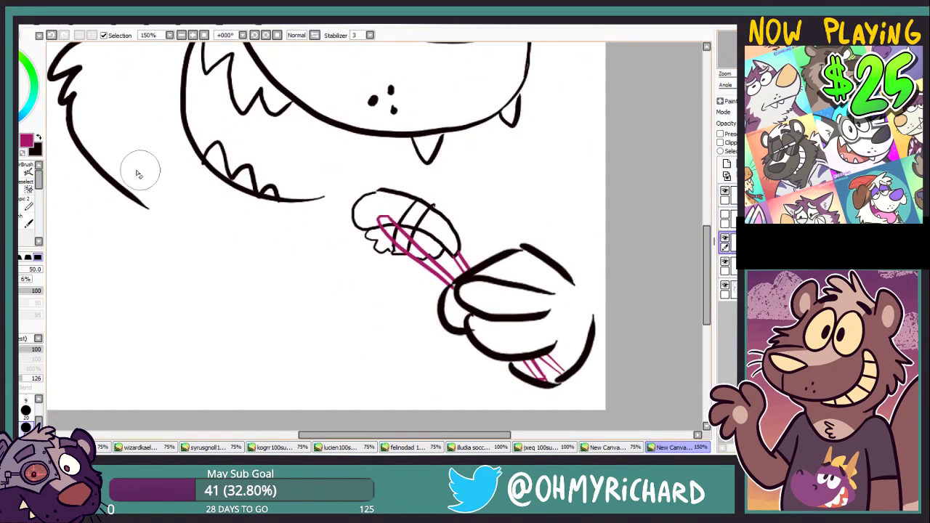
{"action": "left_click", "coordinate": [725, 191]}
{"action": "left_click", "coordinate": [726, 192]}
{"action": "left_click", "coordinate": [726, 286]}
{"action": "left_click", "coordinate": [725, 285]}
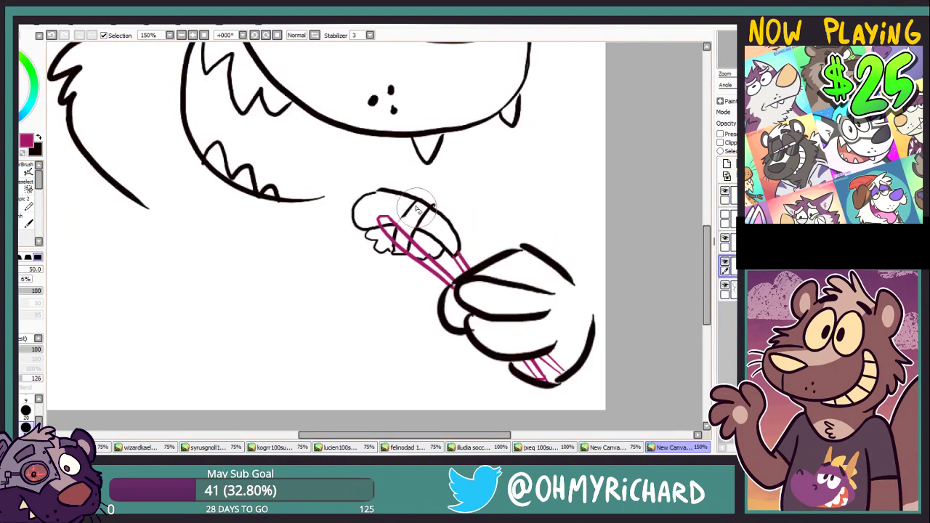
On the bottom layer, draw the raised forearm's upper outline in black from behind the sushi to the canvas edge.
{"action": "left_click", "coordinate": [730, 290]}
{"action": "left_click", "coordinate": [181, 35]}
{"action": "left_click", "coordinate": [181, 35]}
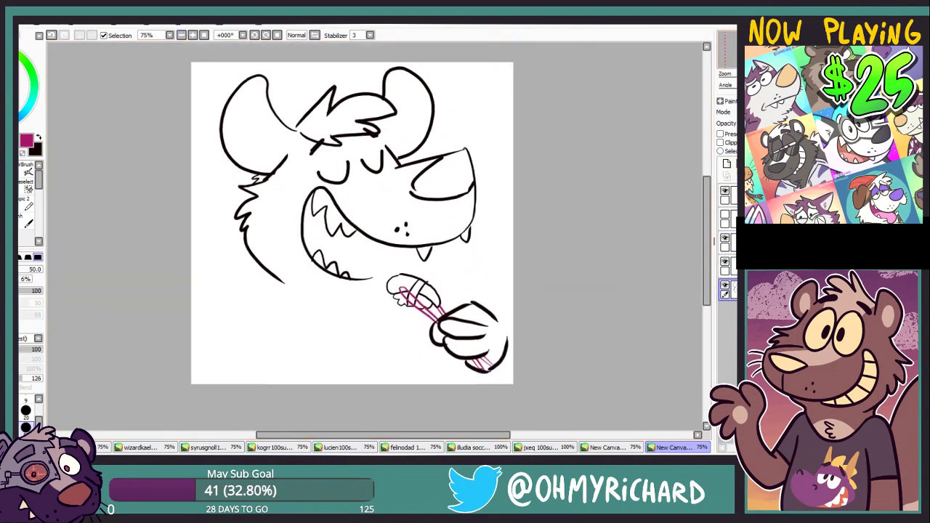
{"action": "left_click", "coordinate": [192, 35]}
{"action": "key", "text": "n"}
{"action": "left_click_drag", "start_coordinate": [355, 264], "coordinate": [392, 209]}
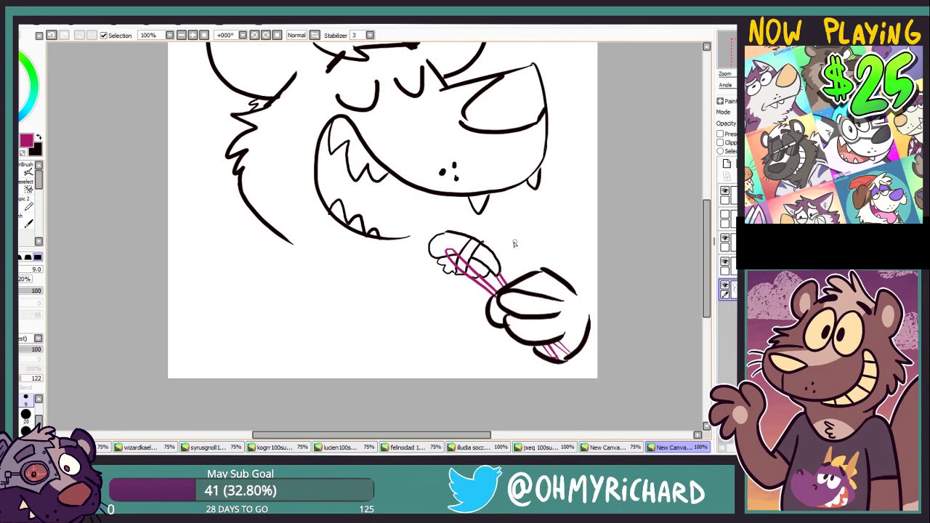
{"action": "mouse_move", "coordinate": [509, 238]}
{"action": "left_mouse_down"}
{"action": "mouse_move", "coordinate": [616, 314]}
{"action": "mouse_move", "coordinate": [550, 250]}
{"action": "mouse_move", "coordinate": [607, 274]}
{"action": "left_mouse_up"}
{"action": "left_click", "coordinate": [51, 35]}
{"action": "left_click", "coordinate": [38, 137]}
Draw the near shoulder and arm with an outer curve from the neck and an inner line down to the canvas edge.
{"action": "left_click_drag", "start_coordinate": [275, 237], "coordinate": [233, 397]}
{"action": "key", "text": "ctrl+z"}
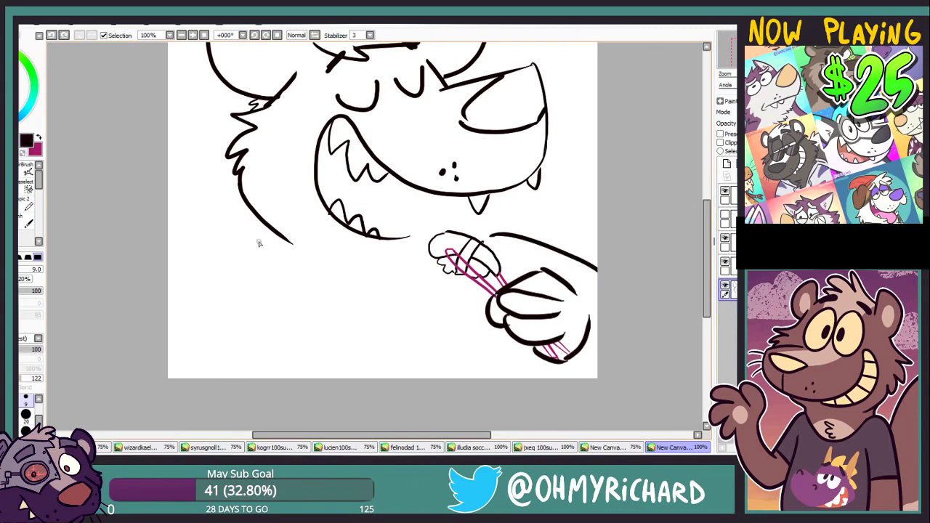
{"action": "left_click_drag", "start_coordinate": [291, 235], "coordinate": [211, 382]}
{"action": "key", "text": "ctrl+z"}
{"action": "mouse_move", "coordinate": [279, 235]}
{"action": "left_mouse_down"}
{"action": "mouse_move", "coordinate": [240, 299]}
{"action": "mouse_move", "coordinate": [226, 383]}
{"action": "left_mouse_up"}
{"action": "left_click_drag", "start_coordinate": [307, 301], "coordinate": [309, 383]}
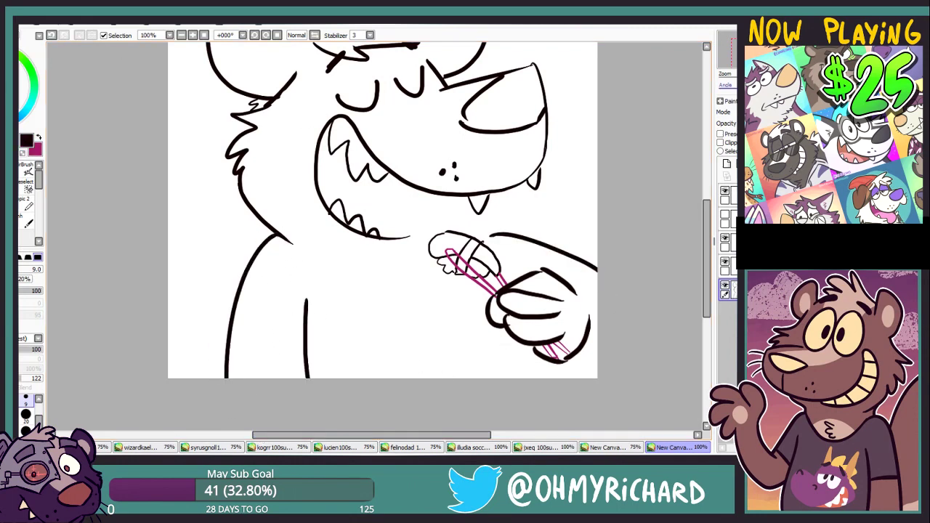
Hide the first hand sketch and draw a replacement hand with rounded fingers around the chopsticks on a new layer.
{"action": "left_click_drag", "start_coordinate": [327, 276], "coordinate": [371, 294]}
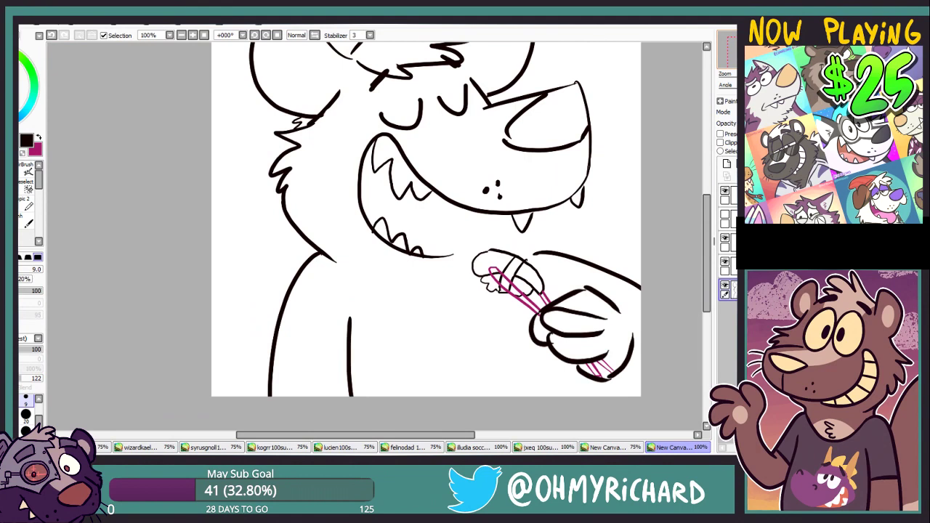
{"action": "left_click", "coordinate": [735, 206]}
{"action": "left_click", "coordinate": [725, 190]}
{"action": "left_click", "coordinate": [727, 164]}
{"action": "mouse_move", "coordinate": [617, 314]}
{"action": "left_mouse_down"}
{"action": "mouse_move", "coordinate": [572, 319]}
{"action": "mouse_move", "coordinate": [583, 342]}
{"action": "left_mouse_up"}
{"action": "mouse_move", "coordinate": [583, 342]}
{"action": "left_mouse_down"}
{"action": "mouse_move", "coordinate": [619, 333]}
{"action": "mouse_move", "coordinate": [623, 346]}
{"action": "left_mouse_up"}
{"action": "key", "text": "e"}
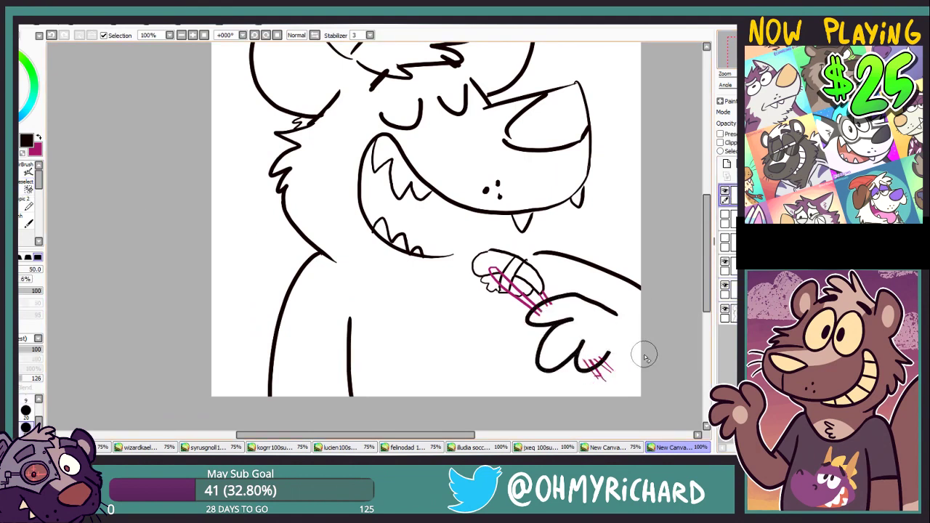
{"action": "key", "text": "n"}
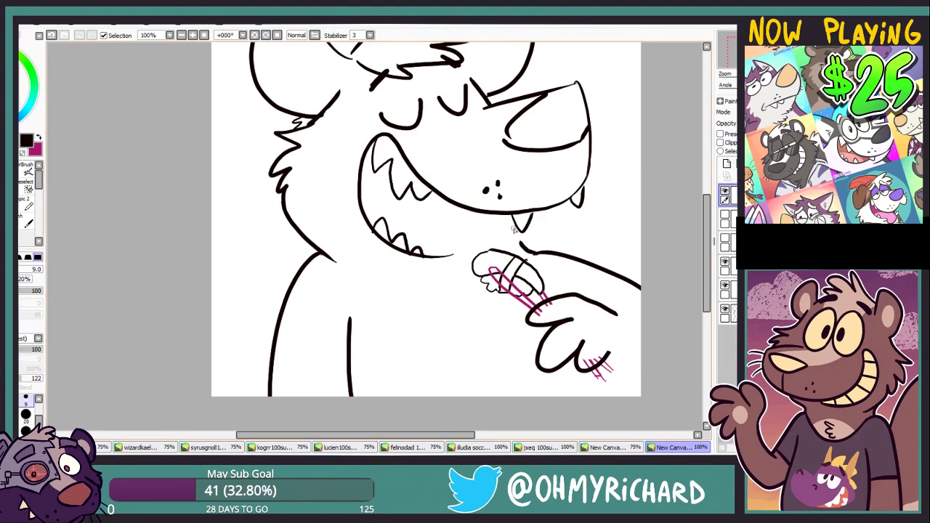
Extend the lower mouth line into a curved corner that closes up to the underside of the muzzle.
{"action": "left_click_drag", "start_coordinate": [443, 256], "coordinate": [482, 230]}
{"action": "key", "text": "ctrl+z"}
{"action": "key", "text": "ctrl+z"}
{"action": "mouse_move", "coordinate": [439, 257]}
{"action": "left_mouse_down"}
{"action": "mouse_move", "coordinate": [480, 230]}
{"action": "mouse_move", "coordinate": [479, 212]}
{"action": "left_mouse_up"}
{"action": "key", "text": "ctrl+z"}
{"action": "left_click_drag", "start_coordinate": [440, 256], "coordinate": [485, 238]}
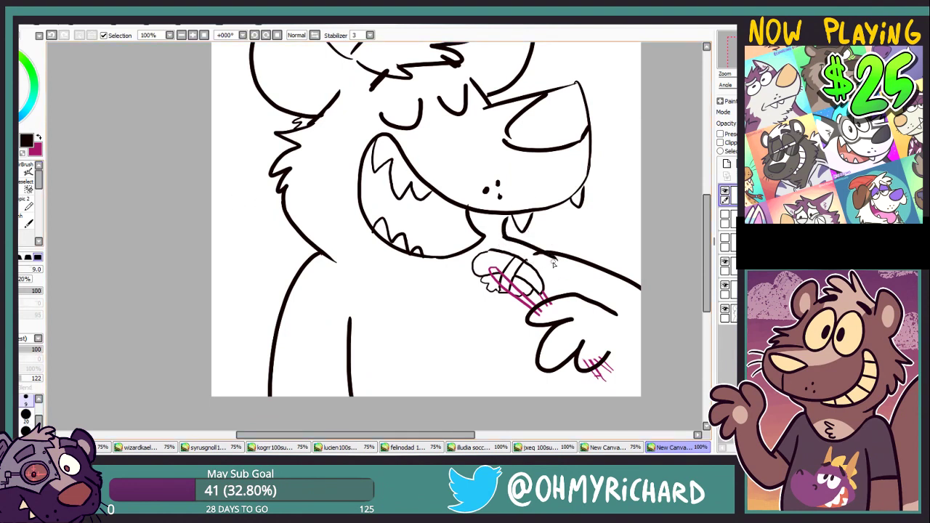
Draw the front contour of the torso below the hand and the jawline curving from the shoulder to the sushi.
{"action": "key", "text": "ctrl+z"}
{"action": "left_click_drag", "start_coordinate": [508, 308], "coordinate": [537, 415]}
{"action": "mouse_move", "coordinate": [507, 239]}
{"action": "left_mouse_down"}
{"action": "mouse_move", "coordinate": [522, 269]}
{"action": "mouse_move", "coordinate": [496, 226]}
{"action": "mouse_move", "coordinate": [533, 248]}
{"action": "left_mouse_up"}
{"action": "key", "text": "ctrl+z"}
{"action": "mouse_move", "coordinate": [321, 254]}
{"action": "left_mouse_down"}
{"action": "mouse_move", "coordinate": [465, 257]}
{"action": "mouse_move", "coordinate": [413, 290]}
{"action": "mouse_move", "coordinate": [486, 242]}
{"action": "left_mouse_up"}
{"action": "key", "text": "ctrl+z"}
{"action": "key", "text": "ctrl+z"}
{"action": "key", "text": "ctrl+z"}
{"action": "mouse_move", "coordinate": [319, 252]}
{"action": "left_mouse_down"}
{"action": "mouse_move", "coordinate": [364, 283]}
{"action": "mouse_move", "coordinate": [469, 270]}
{"action": "left_mouse_up"}
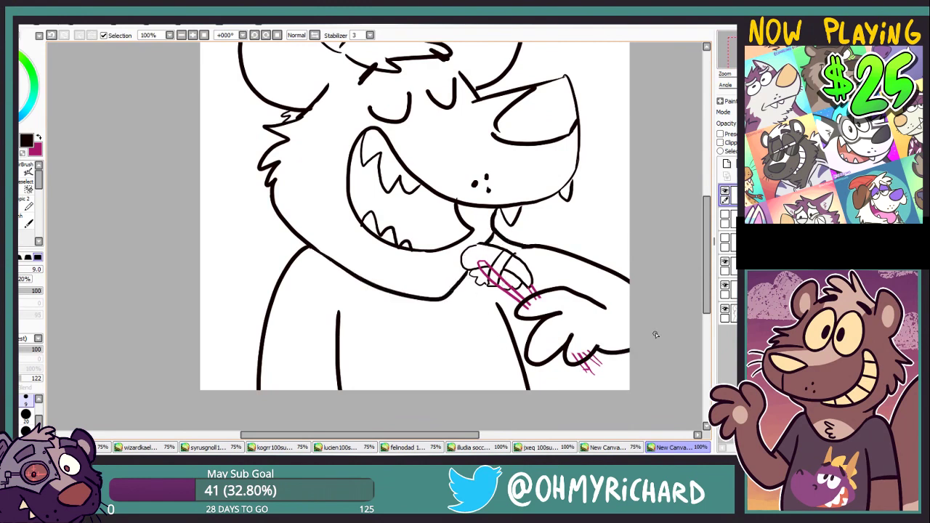
Add sleeve hem lines to the arms and a curved crease beneath the open mouth.
{"action": "left_click_drag", "start_coordinate": [508, 325], "coordinate": [530, 327]}
{"action": "left_click_drag", "start_coordinate": [256, 355], "coordinate": [324, 390]}
{"action": "mouse_move", "coordinate": [393, 247]}
{"action": "left_mouse_down"}
{"action": "mouse_move", "coordinate": [412, 267]}
{"action": "mouse_move", "coordinate": [480, 280]}
{"action": "left_mouse_up"}
{"action": "key", "text": "ctrl+z"}
{"action": "left_click_drag", "start_coordinate": [408, 292], "coordinate": [473, 278]}
Erase the closing corner of the mouth and the crease beneath it.
{"action": "key", "text": "e"}
{"action": "left_click", "coordinate": [491, 246]}
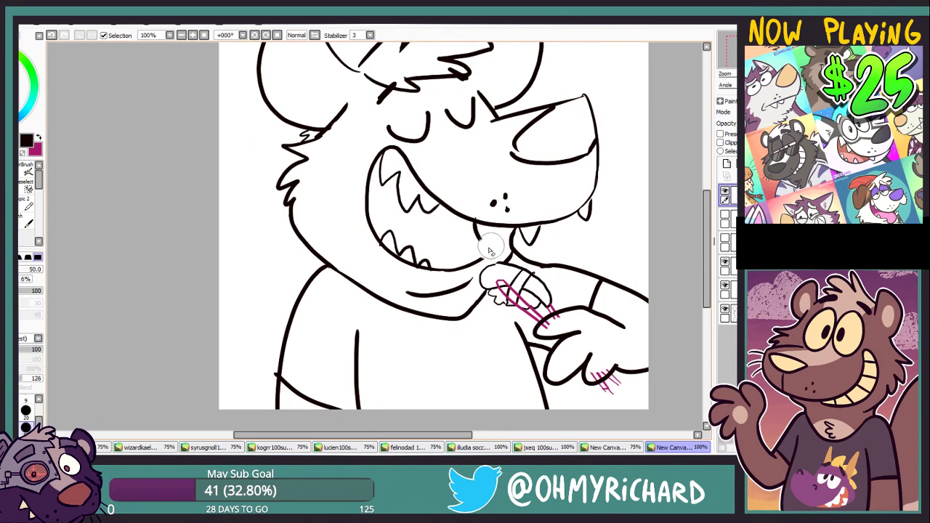
{"action": "mouse_move", "coordinate": [492, 246]}
{"action": "left_mouse_down"}
{"action": "mouse_move", "coordinate": [457, 286]}
{"action": "mouse_move", "coordinate": [418, 294]}
{"action": "left_mouse_up"}
{"action": "left_click_drag", "start_coordinate": [474, 234], "coordinate": [480, 242]}
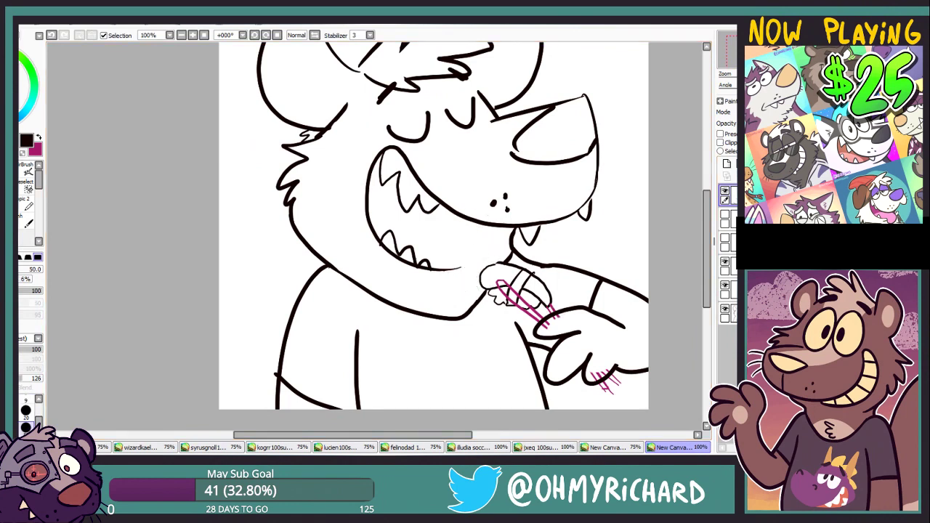
Redraw the mouth's closing corner up to the muzzle and the lip crease beneath it.
{"action": "key", "text": "n"}
{"action": "left_click_drag", "start_coordinate": [436, 271], "coordinate": [476, 227]}
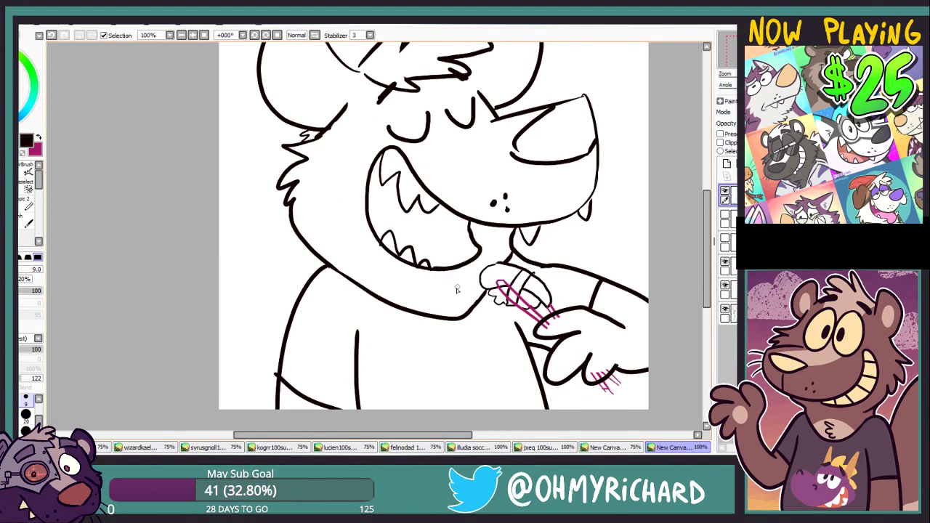
{"action": "left_click_drag", "start_coordinate": [419, 294], "coordinate": [481, 275]}
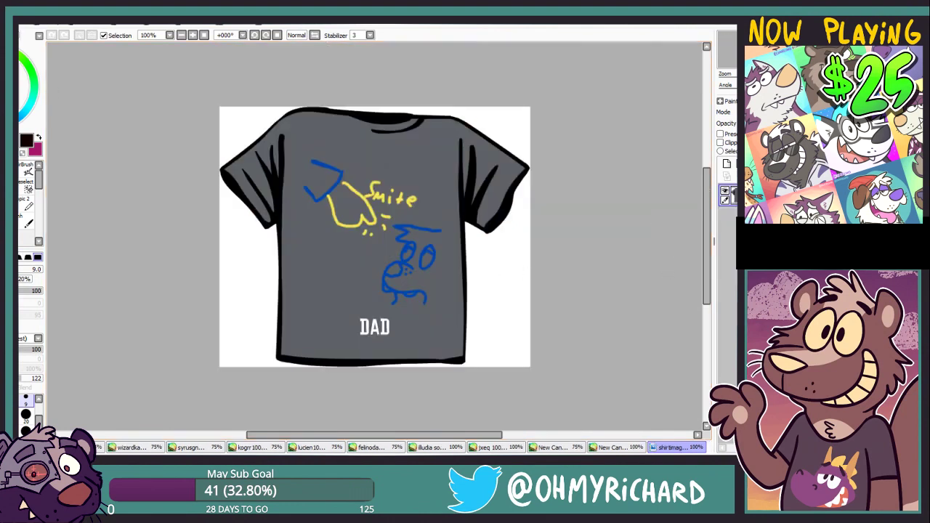
Copy the shirt front with its Smite drawing and DAD text into the character sketch, placing it beneath the line art layers.
{"action": "key", "text": "m"}
{"action": "left_click_drag", "start_coordinate": [294, 144], "coordinate": [453, 348]}
{"action": "key", "text": "ctrl+c"}
{"action": "left_click", "coordinate": [615, 447]}
{"action": "key", "text": "ctrl+v"}
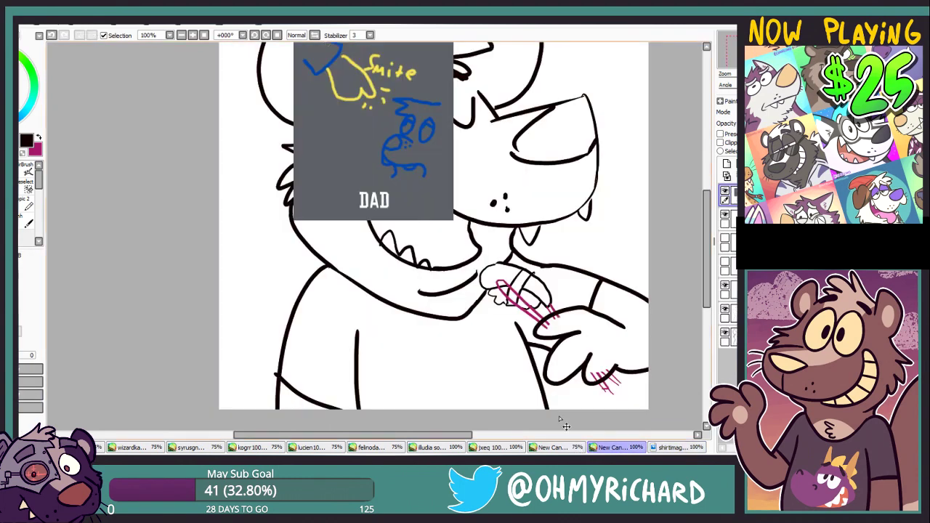
{"action": "left_click_drag", "start_coordinate": [735, 195], "coordinate": [732, 346]}
Move the pasted shirt graphic onto the torso and rotate it slightly counterclockwise to follow the chest.
{"action": "scroll", "coordinate": [415, 157], "scroll_direction": "down", "scroll_amount": 1}
{"action": "key", "text": "ctrl+t"}
{"action": "left_click_drag", "start_coordinate": [364, 138], "coordinate": [418, 350]}
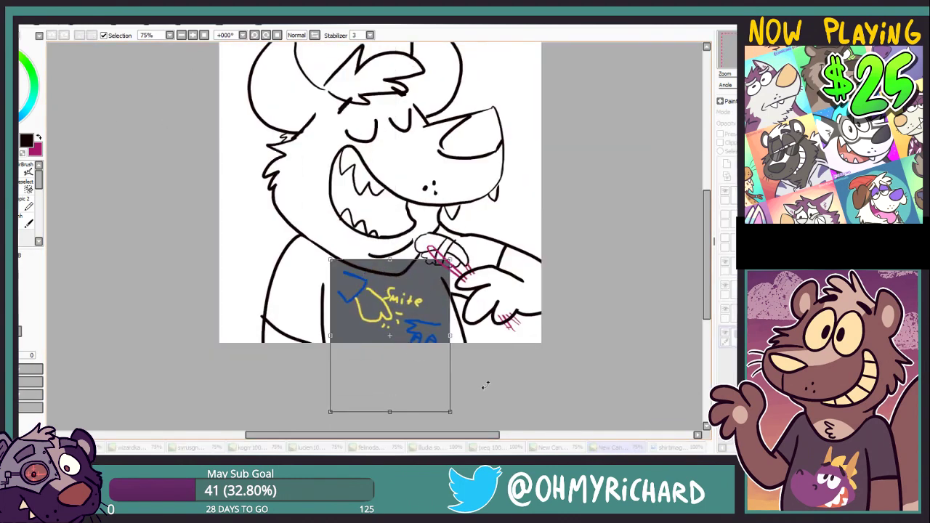
{"action": "left_click_drag", "start_coordinate": [464, 418], "coordinate": [428, 330]}
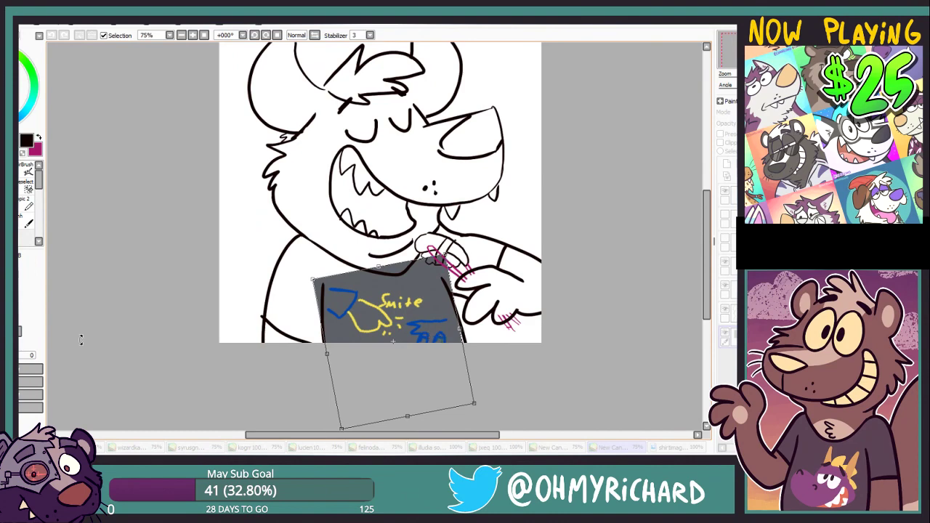
{"action": "key", "text": "Return"}
Compare the placed shirt graphic with the shirt reference image and check the drawing with its layer hidden.
{"action": "left_click", "coordinate": [672, 448]}
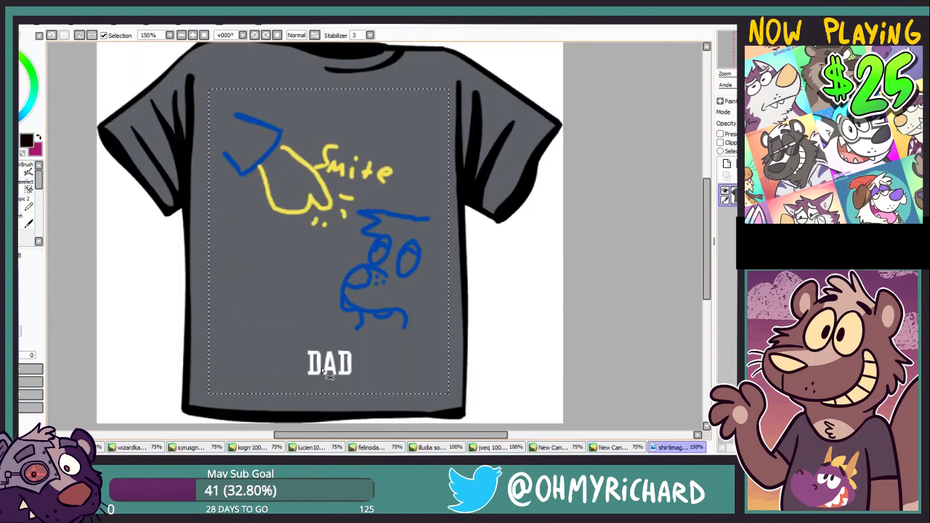
{"action": "scroll", "coordinate": [416, 242], "scroll_direction": "up", "scroll_amount": 2}
{"action": "scroll", "coordinate": [416, 241], "scroll_direction": "down", "scroll_amount": 3}
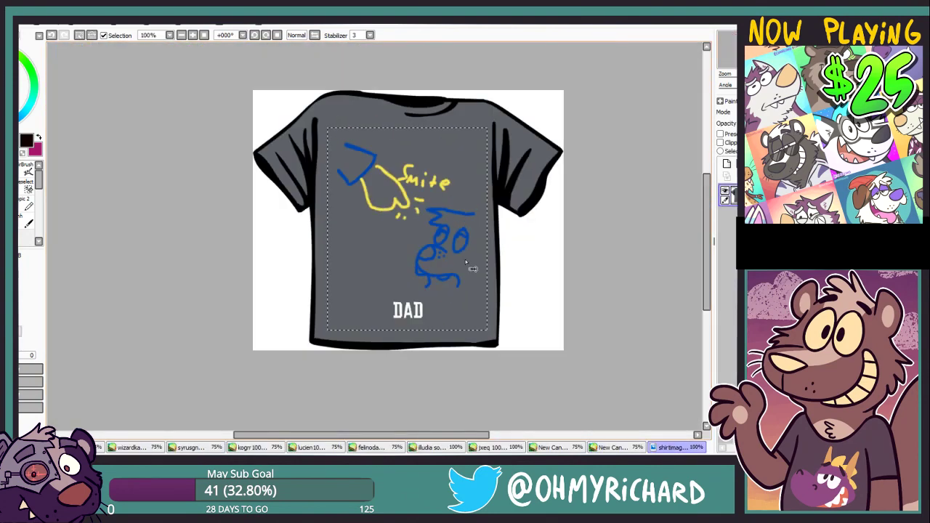
{"action": "left_click", "coordinate": [613, 447]}
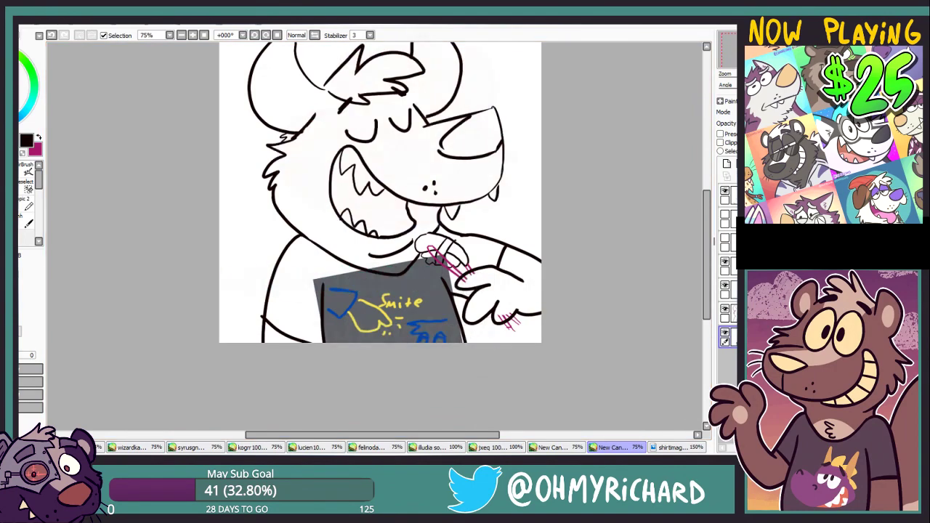
{"action": "scroll", "coordinate": [515, 271], "scroll_direction": "up", "scroll_amount": 1}
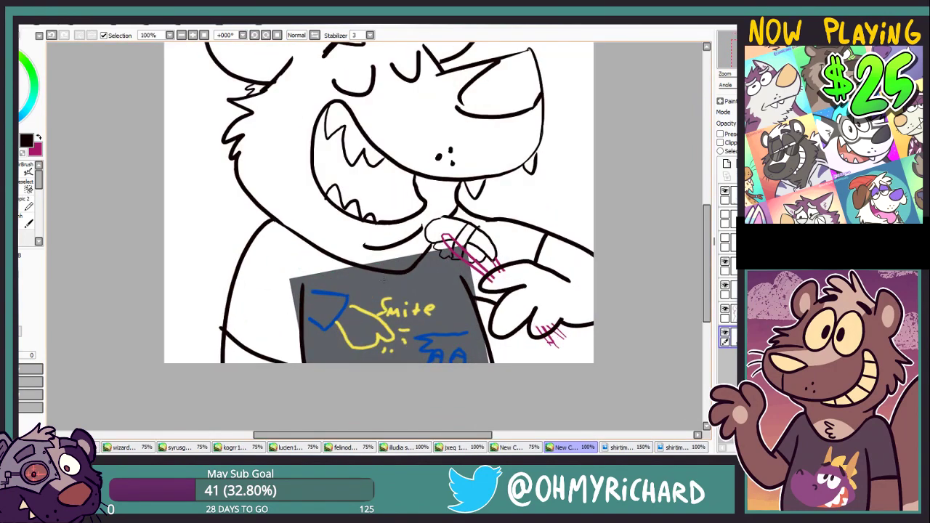
{"action": "left_click", "coordinate": [726, 310]}
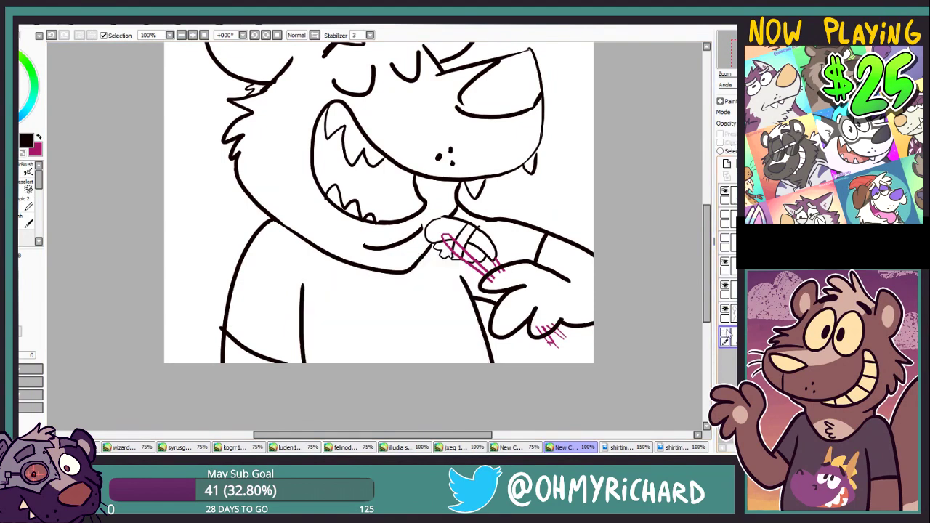
{"action": "left_click", "coordinate": [725, 310]}
Pick the shirt's dark grey and paint around the pasted graphic's edge below the jaw and toward the sleeve.
{"action": "left_click_drag", "start_coordinate": [339, 225], "coordinate": [296, 258]}
{"action": "key", "text": "e"}
{"action": "left_click_drag", "start_coordinate": [352, 297], "coordinate": [390, 277]}
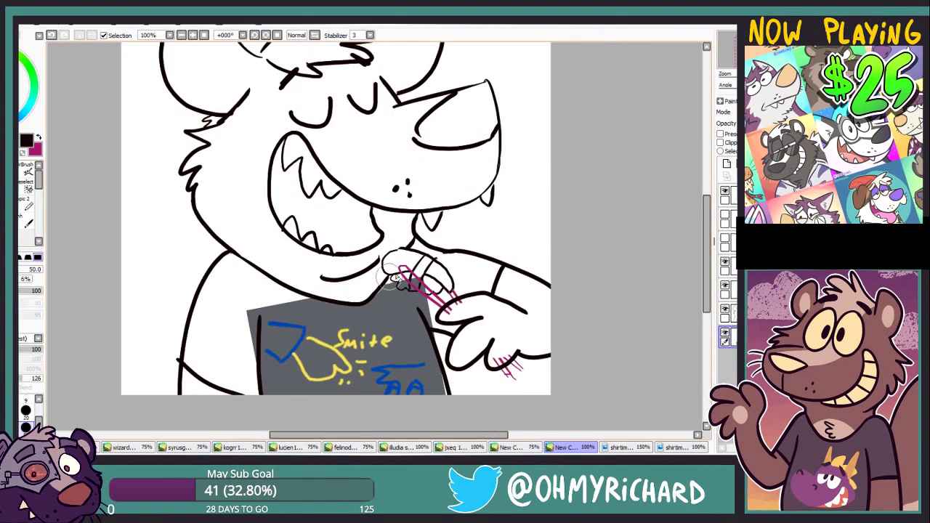
{"action": "left_click", "coordinate": [24, 152]}
{"action": "left_click", "coordinate": [82, 279]}
{"action": "key", "text": "n"}
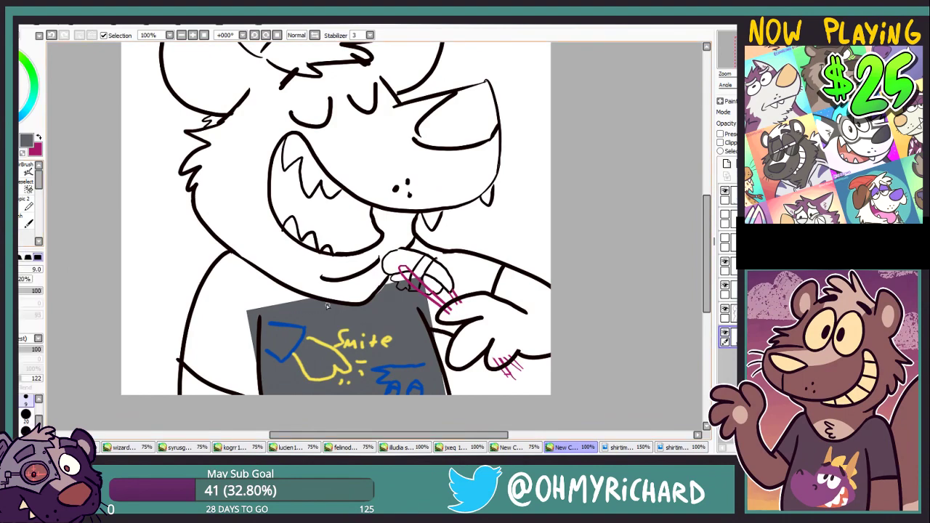
{"action": "mouse_move", "coordinate": [309, 299]}
{"action": "left_mouse_down"}
{"action": "mouse_move", "coordinate": [268, 291]}
{"action": "mouse_move", "coordinate": [245, 314]}
{"action": "mouse_move", "coordinate": [257, 354]}
{"action": "left_mouse_up"}
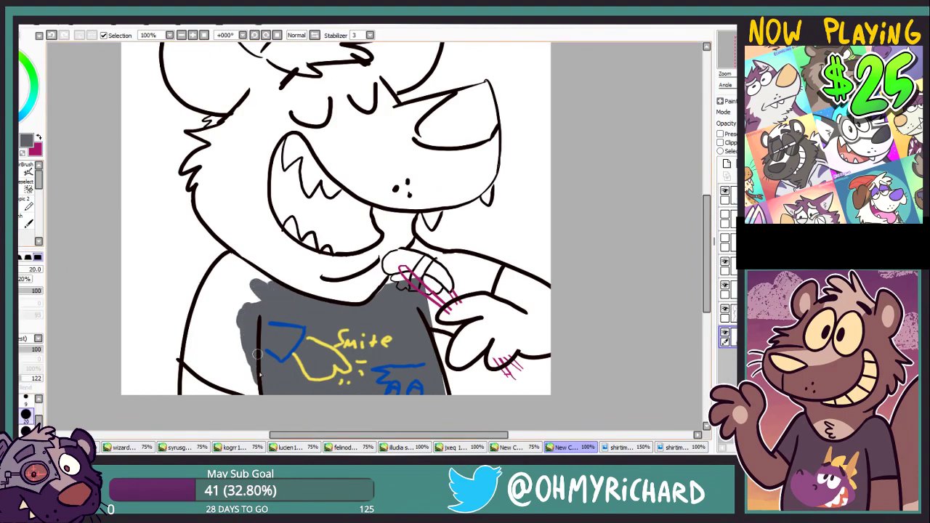
Look through the other open character drawings.
{"action": "left_click", "coordinate": [6, 448]}
{"action": "left_click", "coordinate": [30, 448]}
{"action": "left_click", "coordinate": [80, 447]}
{"action": "left_click", "coordinate": [135, 448]}
{"action": "left_click", "coordinate": [187, 448]}
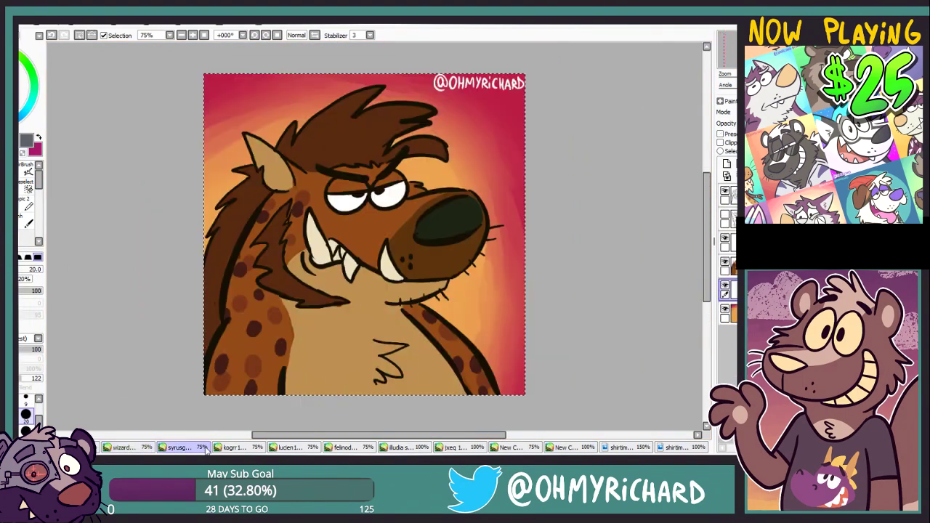
{"action": "left_click", "coordinate": [242, 448]}
{"action": "left_click", "coordinate": [289, 447]}
{"action": "left_click", "coordinate": [345, 447]}
{"action": "left_click", "coordinate": [402, 447]}
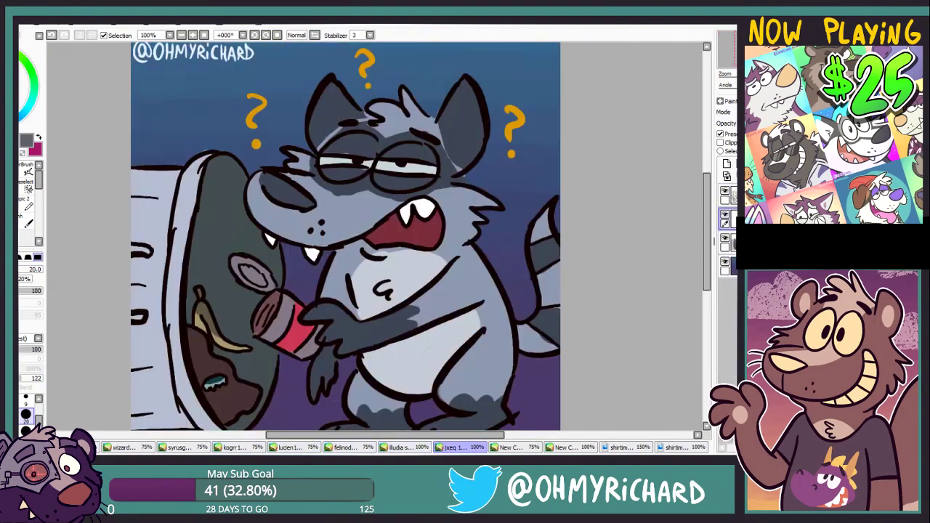
{"action": "left_click", "coordinate": [511, 447]}
Paint the remaining torso area and both sleeves of the shirt dark grey.
{"action": "left_click", "coordinate": [578, 451]}
{"action": "mouse_move", "coordinate": [227, 259]}
{"action": "left_mouse_down"}
{"action": "mouse_move", "coordinate": [198, 316]}
{"action": "mouse_move", "coordinate": [190, 364]}
{"action": "mouse_move", "coordinate": [256, 385]}
{"action": "mouse_move", "coordinate": [243, 279]}
{"action": "mouse_move", "coordinate": [231, 274]}
{"action": "mouse_move", "coordinate": [202, 331]}
{"action": "mouse_move", "coordinate": [241, 340]}
{"action": "left_mouse_up"}
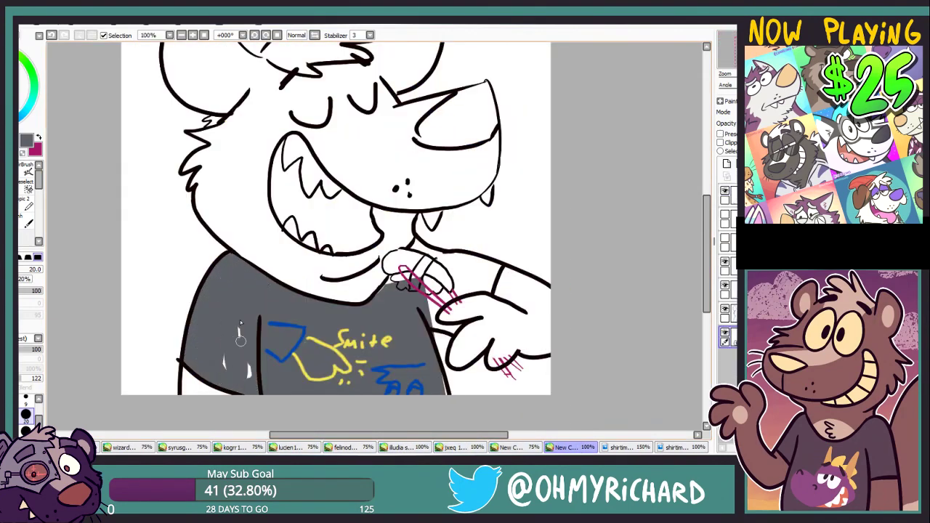
{"action": "mouse_move", "coordinate": [417, 244]}
{"action": "left_mouse_down"}
{"action": "mouse_move", "coordinate": [435, 323]}
{"action": "mouse_move", "coordinate": [463, 318]}
{"action": "mouse_move", "coordinate": [491, 278]}
{"action": "mouse_move", "coordinate": [481, 264]}
{"action": "mouse_move", "coordinate": [451, 261]}
{"action": "mouse_move", "coordinate": [454, 305]}
{"action": "mouse_move", "coordinate": [436, 254]}
{"action": "left_mouse_up"}
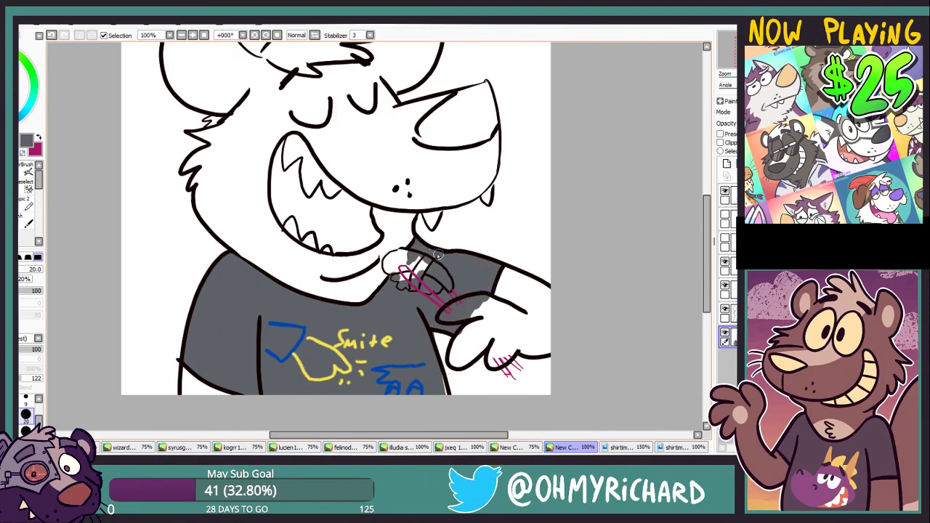
Pick the tan fur colour from the character reference and close the shirt reference images.
{"action": "key", "text": "e"}
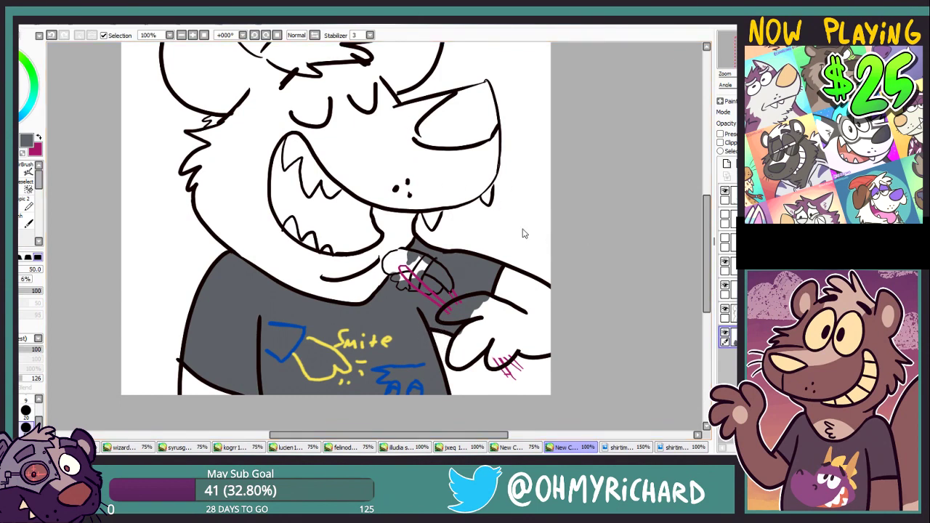
{"action": "right_click", "coordinate": [407, 250]}
{"action": "left_click", "coordinate": [632, 448]}
{"action": "key", "text": "ctrl+w"}
{"action": "left_click", "coordinate": [625, 448]}
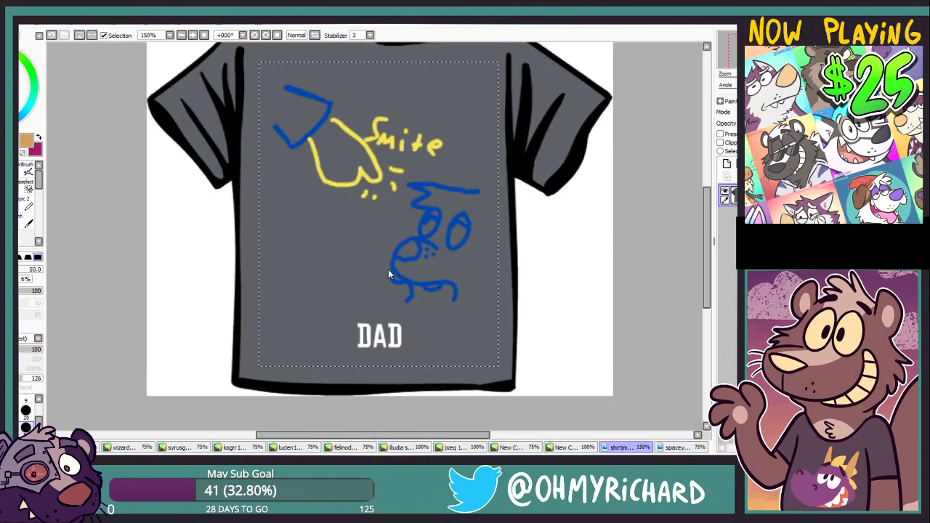
{"action": "key", "text": "ctrl+w"}
Paint a tan band along the jawline above the collar and up the neck to the muzzle.
{"action": "key", "text": "n"}
{"action": "mouse_move", "coordinate": [251, 196]}
{"action": "left_mouse_down"}
{"action": "mouse_move", "coordinate": [272, 224]}
{"action": "mouse_move", "coordinate": [265, 268]}
{"action": "mouse_move", "coordinate": [342, 297]}
{"action": "mouse_move", "coordinate": [385, 270]}
{"action": "mouse_move", "coordinate": [411, 234]}
{"action": "mouse_move", "coordinate": [416, 206]}
{"action": "left_mouse_up"}
{"action": "key", "text": "ctrl+z"}
{"action": "mouse_move", "coordinate": [416, 207]}
{"action": "left_mouse_down"}
{"action": "mouse_move", "coordinate": [515, 285]}
{"action": "mouse_move", "coordinate": [516, 195]}
{"action": "left_mouse_up"}
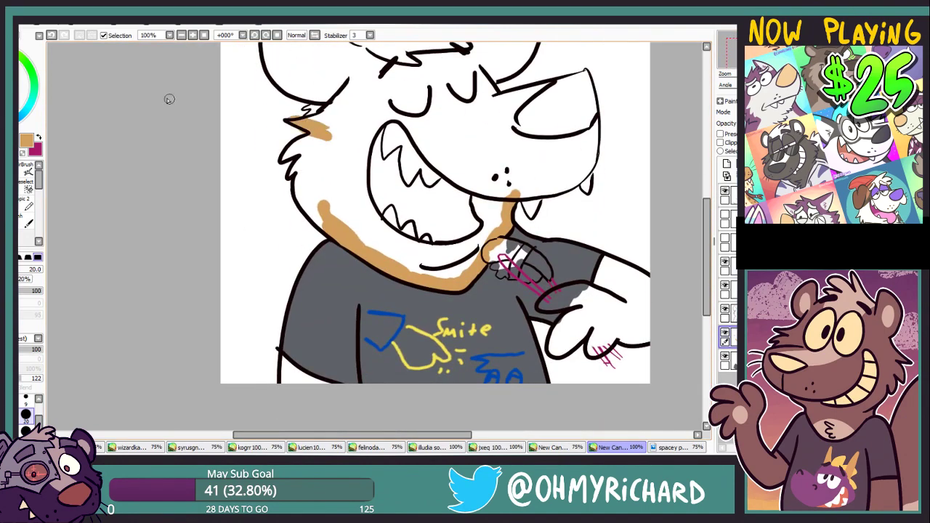
Lasso the head on the line art layer, shift it slightly upward and clear the selection.
{"action": "scroll", "coordinate": [51, 40], "scroll_direction": "up", "scroll_amount": 3}
{"action": "scroll", "coordinate": [50, 46], "scroll_direction": "right", "scroll_amount": 1}
{"action": "left_click", "coordinate": [725, 310]}
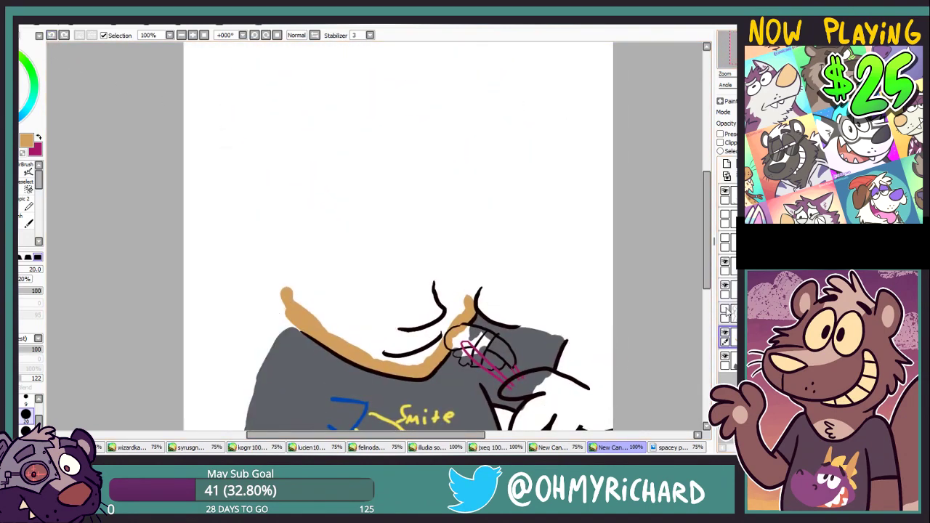
{"action": "left_click", "coordinate": [725, 309]}
{"action": "left_click", "coordinate": [733, 314]}
{"action": "key", "text": "l"}
{"action": "left_click", "coordinate": [586, 121]}
{"action": "left_click_drag", "start_coordinate": [586, 120], "coordinate": [581, 134]}
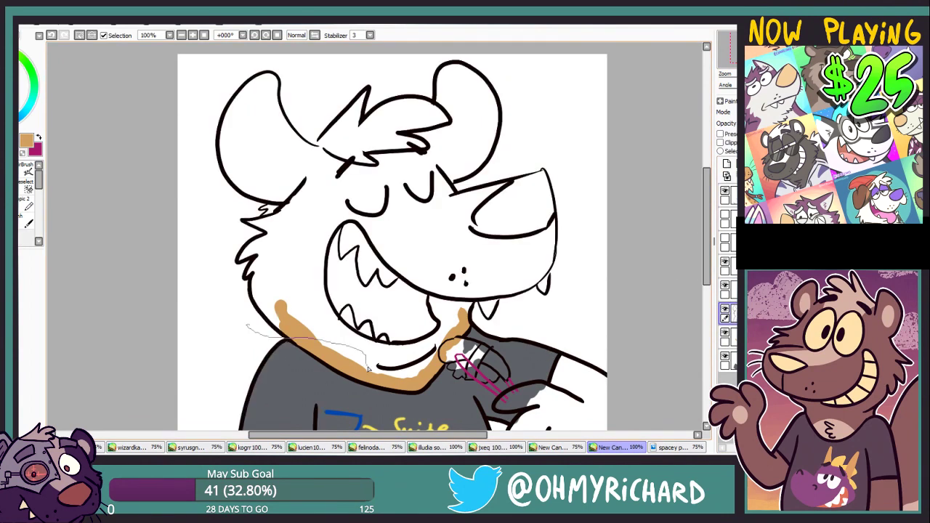
{"action": "left_click_drag", "start_coordinate": [452, 336], "coordinate": [440, 361]}
{"action": "mouse_move", "coordinate": [259, 334]}
{"action": "left_mouse_down"}
{"action": "mouse_move", "coordinate": [575, 168]}
{"action": "mouse_move", "coordinate": [494, 324]}
{"action": "left_mouse_up"}
{"action": "left_click_drag", "start_coordinate": [383, 217], "coordinate": [385, 207]}
{"action": "key", "text": "ctrl+d"}
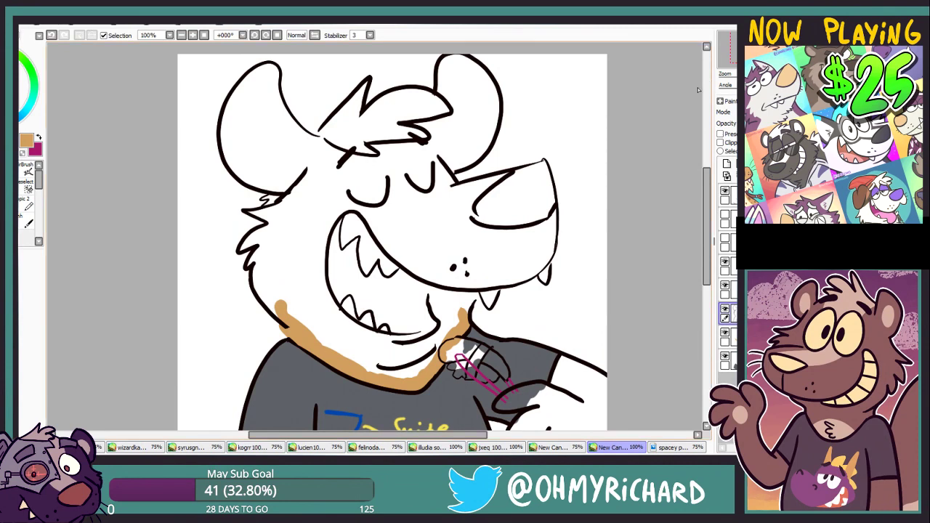
Select the cheek fur outline with the lasso and free-transform it.
{"action": "left_click", "coordinate": [756, 51]}
{"action": "key", "text": "x"}
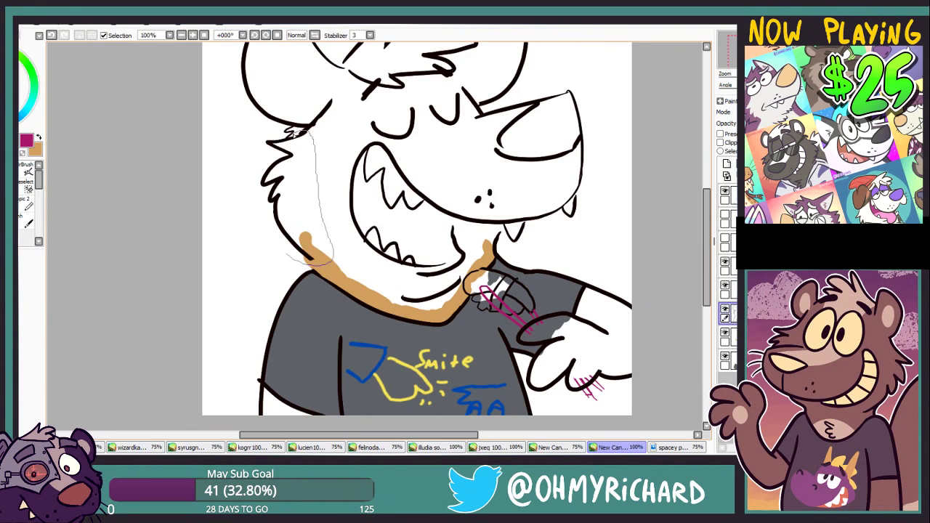
{"action": "left_click_drag", "start_coordinate": [295, 135], "coordinate": [289, 254]}
{"action": "key", "text": "ctrl+t"}
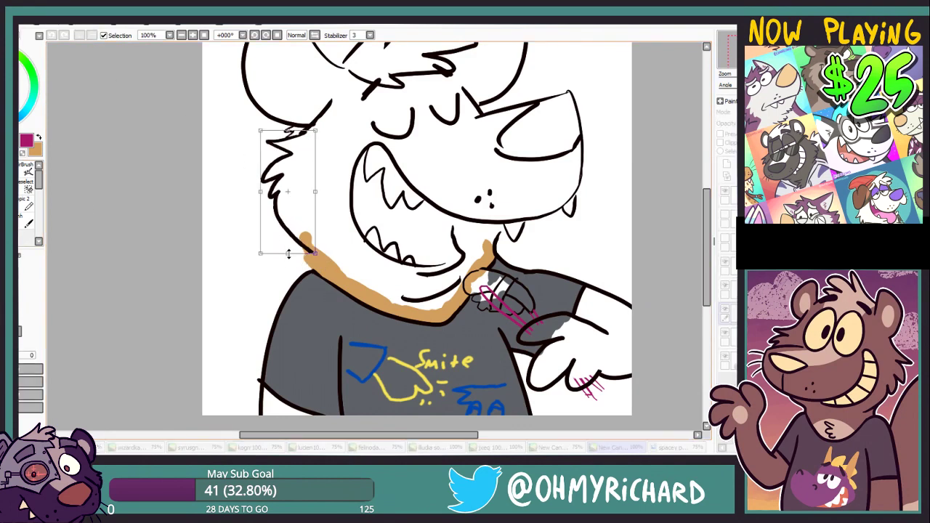
{"action": "key", "text": "Return"}
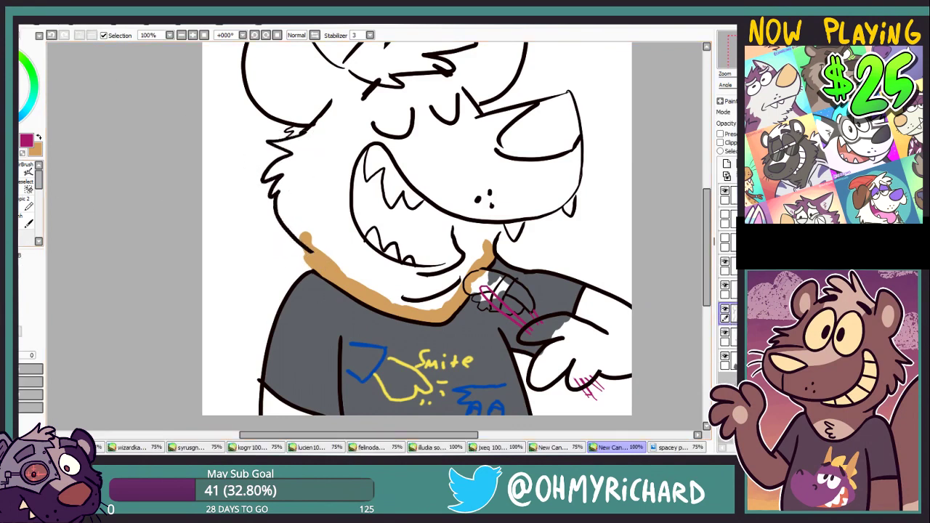
Draw a short black line joining the cheek outline to the shirt collar.
{"action": "key", "text": "x"}
{"action": "left_click", "coordinate": [276, 173], "text": "alt"}
{"action": "left_click_drag", "start_coordinate": [310, 250], "coordinate": [317, 266]}
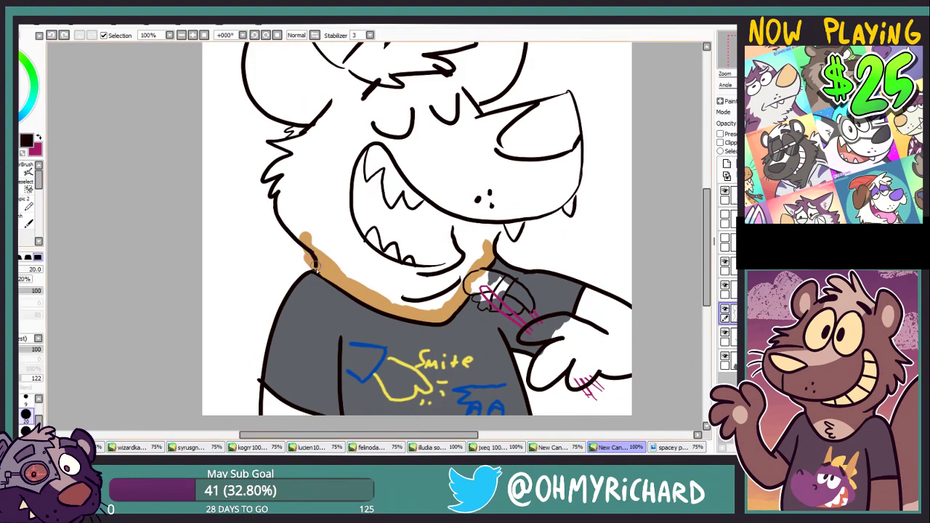
Erase and redraw the neck contour between the muzzle and the raised arm's shoulder.
{"action": "key", "text": "e"}
{"action": "left_click", "coordinate": [731, 194]}
{"action": "mouse_move", "coordinate": [497, 253]}
{"action": "left_mouse_down"}
{"action": "mouse_move", "coordinate": [497, 239]}
{"action": "mouse_move", "coordinate": [498, 259]}
{"action": "left_mouse_up"}
{"action": "key", "text": "n"}
{"action": "key", "text": "ctrl+z"}
{"action": "left_click_drag", "start_coordinate": [494, 226], "coordinate": [498, 258]}
{"action": "key", "text": "ctrl+z"}
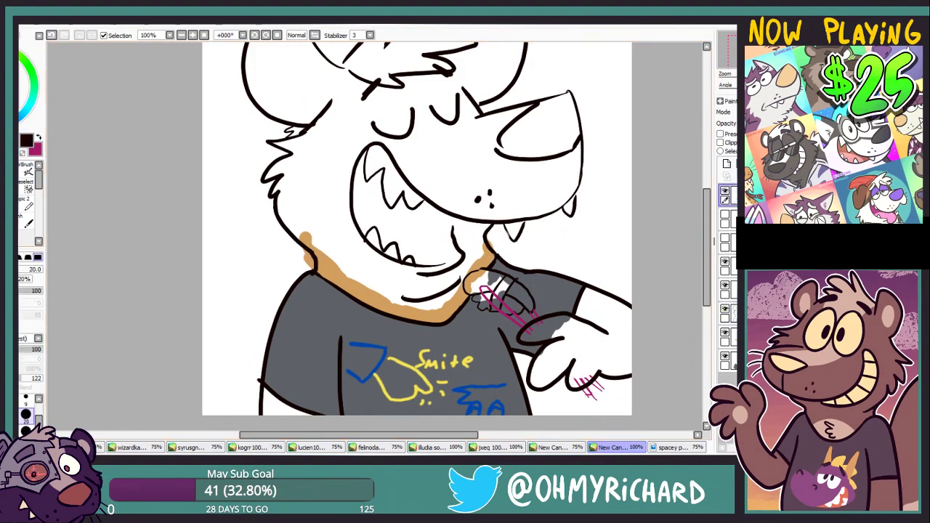
Erase the tan paint spilling outside the cheek and neck outlines on the fur colour layer.
{"action": "left_click_drag", "start_coordinate": [467, 90], "coordinate": [522, 147]}
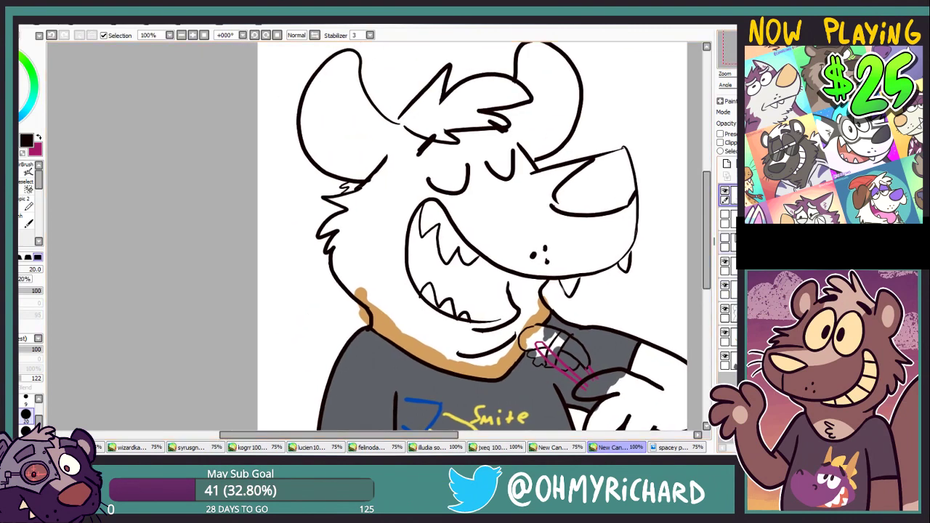
{"action": "left_click", "coordinate": [728, 340]}
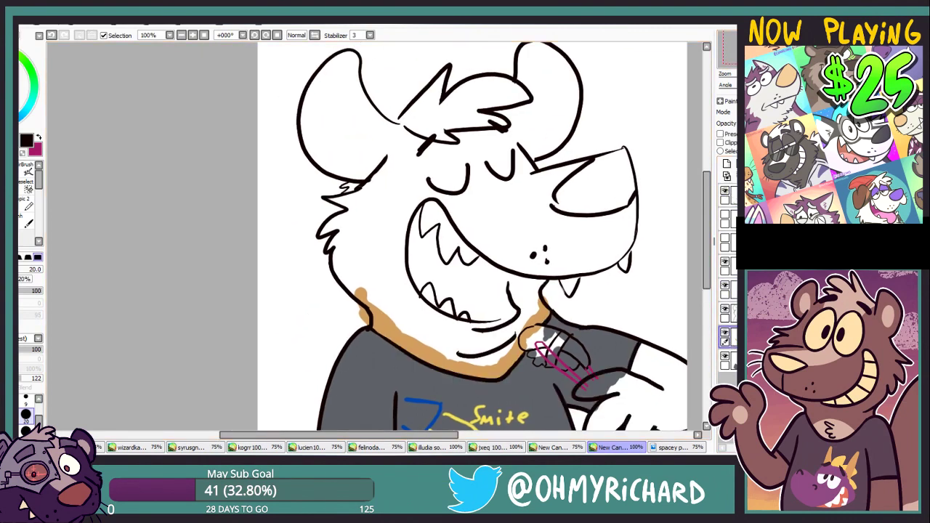
{"action": "key", "text": "e"}
{"action": "left_click_drag", "start_coordinate": [354, 317], "coordinate": [322, 231]}
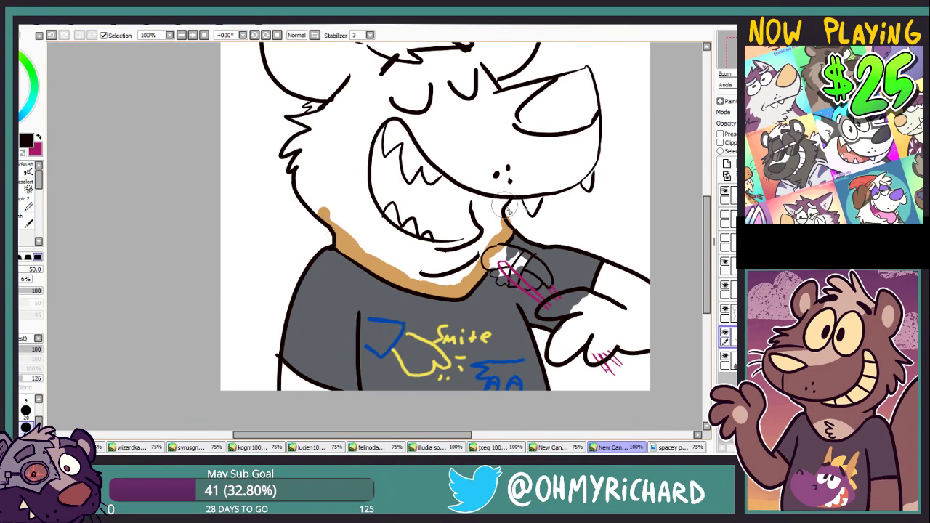
Paint tan along the inside edges of the neck, the cheek fur and the ear behind it.
{"action": "key", "text": "g"}
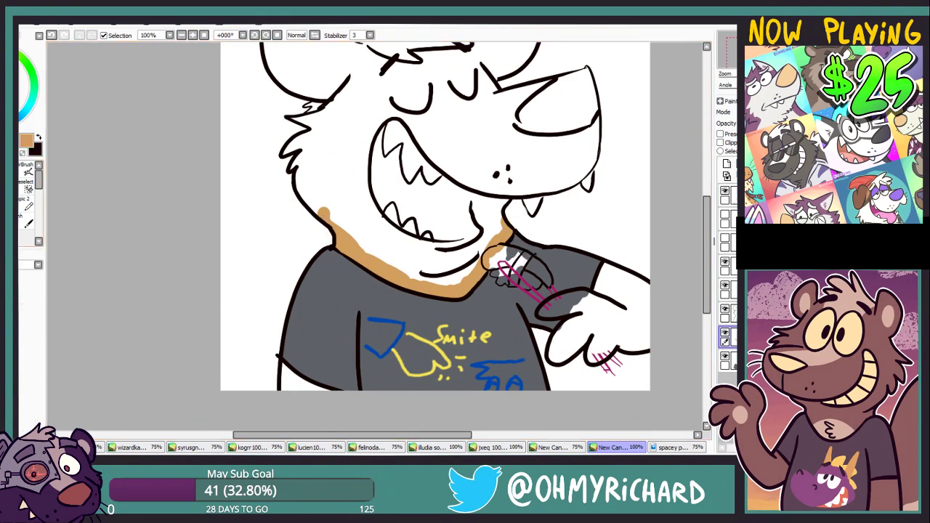
{"action": "left_click_drag", "start_coordinate": [466, 210], "coordinate": [490, 310]}
{"action": "mouse_move", "coordinate": [315, 220]}
{"action": "left_mouse_down"}
{"action": "mouse_move", "coordinate": [343, 219]}
{"action": "mouse_move", "coordinate": [313, 250]}
{"action": "mouse_move", "coordinate": [341, 236]}
{"action": "mouse_move", "coordinate": [328, 261]}
{"action": "mouse_move", "coordinate": [338, 309]}
{"action": "mouse_move", "coordinate": [328, 266]}
{"action": "mouse_move", "coordinate": [325, 280]}
{"action": "mouse_move", "coordinate": [345, 306]}
{"action": "left_mouse_up"}
{"action": "left_click_drag", "start_coordinate": [362, 109], "coordinate": [374, 121]}
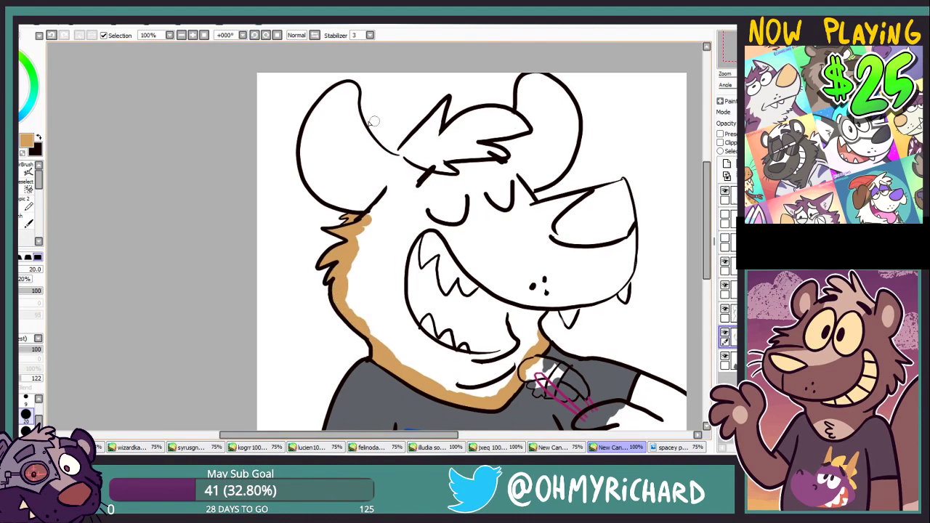
{"action": "mouse_move", "coordinate": [369, 218]}
{"action": "left_mouse_down"}
{"action": "mouse_move", "coordinate": [331, 197]}
{"action": "mouse_move", "coordinate": [306, 154]}
{"action": "mouse_move", "coordinate": [331, 96]}
{"action": "mouse_move", "coordinate": [356, 95]}
{"action": "mouse_move", "coordinate": [356, 121]}
{"action": "mouse_move", "coordinate": [403, 160]}
{"action": "mouse_move", "coordinate": [380, 153]}
{"action": "mouse_move", "coordinate": [407, 161]}
{"action": "left_mouse_up"}
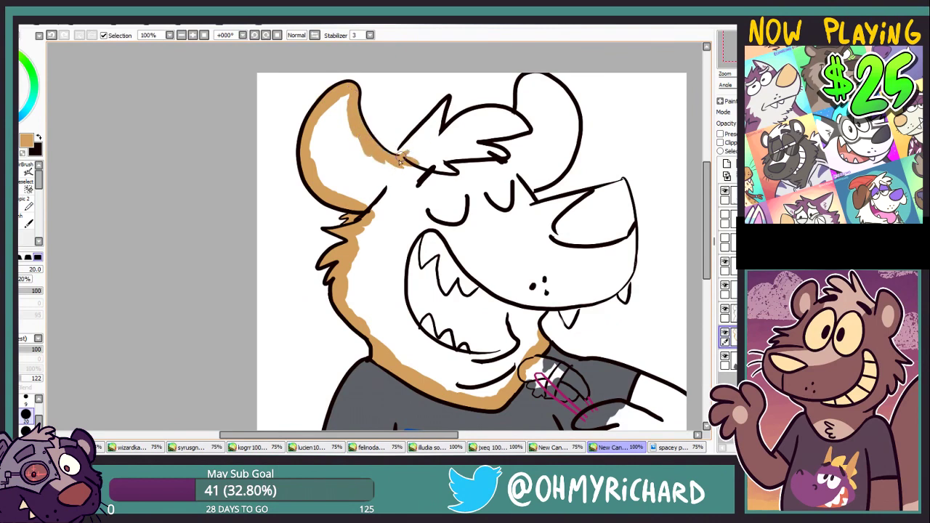
Paint tan along the inside edges of the hair tuft, the other ear, the brow and the muzzle.
{"action": "mouse_move", "coordinate": [447, 98]}
{"action": "left_mouse_down"}
{"action": "mouse_move", "coordinate": [418, 144]}
{"action": "mouse_move", "coordinate": [529, 120]}
{"action": "mouse_move", "coordinate": [542, 77]}
{"action": "mouse_move", "coordinate": [570, 100]}
{"action": "left_mouse_up"}
{"action": "mouse_move", "coordinate": [546, 182]}
{"action": "left_mouse_down"}
{"action": "mouse_move", "coordinate": [524, 191]}
{"action": "mouse_move", "coordinate": [567, 138]}
{"action": "mouse_move", "coordinate": [571, 95]}
{"action": "left_mouse_up"}
{"action": "left_click_drag", "start_coordinate": [664, 58], "coordinate": [597, 28]}
{"action": "mouse_move", "coordinate": [457, 161]}
{"action": "left_mouse_down"}
{"action": "mouse_move", "coordinate": [469, 173]}
{"action": "mouse_move", "coordinate": [512, 169]}
{"action": "mouse_move", "coordinate": [552, 145]}
{"action": "mouse_move", "coordinate": [564, 190]}
{"action": "left_mouse_up"}
{"action": "left_click_drag", "start_coordinate": [544, 254], "coordinate": [566, 183]}
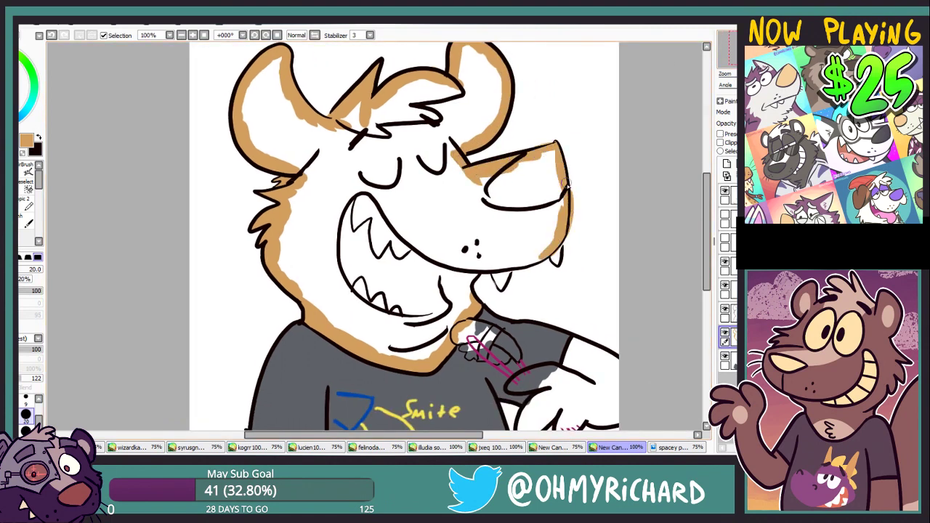
Finish the tan edging beneath the muzzle and bucket-fill the rest of the head with tan.
{"action": "mouse_move", "coordinate": [542, 256]}
{"action": "left_mouse_down"}
{"action": "mouse_move", "coordinate": [471, 256]}
{"action": "mouse_move", "coordinate": [500, 285]}
{"action": "mouse_move", "coordinate": [553, 259]}
{"action": "mouse_move", "coordinate": [559, 242]}
{"action": "mouse_move", "coordinate": [557, 257]}
{"action": "mouse_move", "coordinate": [472, 265]}
{"action": "mouse_move", "coordinate": [466, 301]}
{"action": "left_mouse_up"}
{"action": "key", "text": "g"}
{"action": "left_click", "coordinate": [407, 294]}
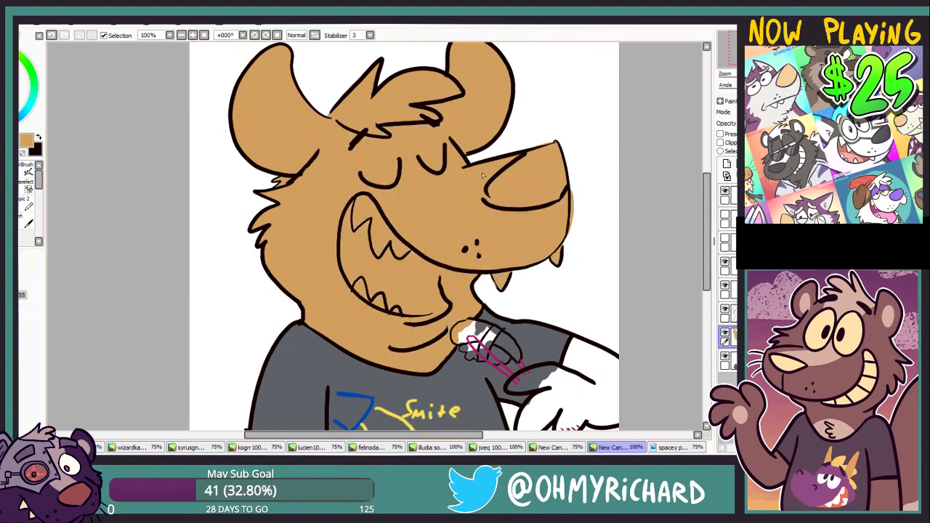
Paint the hand holding the chopsticks and the bare parts of both arms tan.
{"action": "left_click_drag", "start_coordinate": [228, 337], "coordinate": [153, 218]}
{"action": "key", "text": "n"}
{"action": "mouse_move", "coordinate": [442, 266]}
{"action": "left_mouse_down"}
{"action": "mouse_move", "coordinate": [472, 263]}
{"action": "mouse_move", "coordinate": [479, 252]}
{"action": "mouse_move", "coordinate": [450, 311]}
{"action": "mouse_move", "coordinate": [490, 294]}
{"action": "mouse_move", "coordinate": [534, 307]}
{"action": "mouse_move", "coordinate": [546, 247]}
{"action": "mouse_move", "coordinate": [510, 228]}
{"action": "mouse_move", "coordinate": [495, 256]}
{"action": "mouse_move", "coordinate": [512, 250]}
{"action": "mouse_move", "coordinate": [546, 292]}
{"action": "left_mouse_up"}
{"action": "mouse_move", "coordinate": [220, 327]}
{"action": "left_mouse_down"}
{"action": "mouse_move", "coordinate": [345, 289]}
{"action": "mouse_move", "coordinate": [307, 297]}
{"action": "left_mouse_up"}
{"action": "left_click_drag", "start_coordinate": [349, 240], "coordinate": [374, 376]}
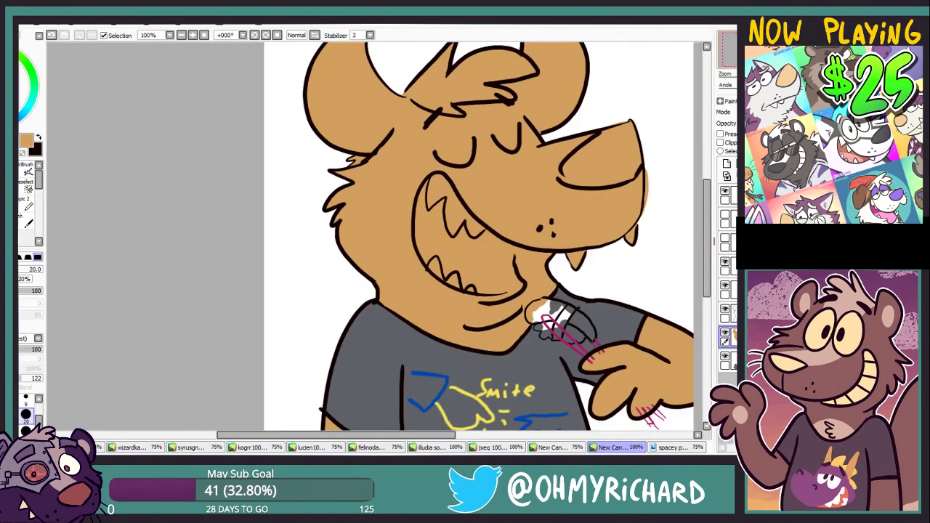
Sample dark brown from the reference drawing and outline the dark patches across the muzzle and under the mouth.
{"action": "left_click", "coordinate": [659, 448]}
{"action": "right_click", "coordinate": [364, 291]}
{"action": "left_click", "coordinate": [616, 448]}
{"action": "left_click_drag", "start_coordinate": [558, 146], "coordinate": [476, 220]}
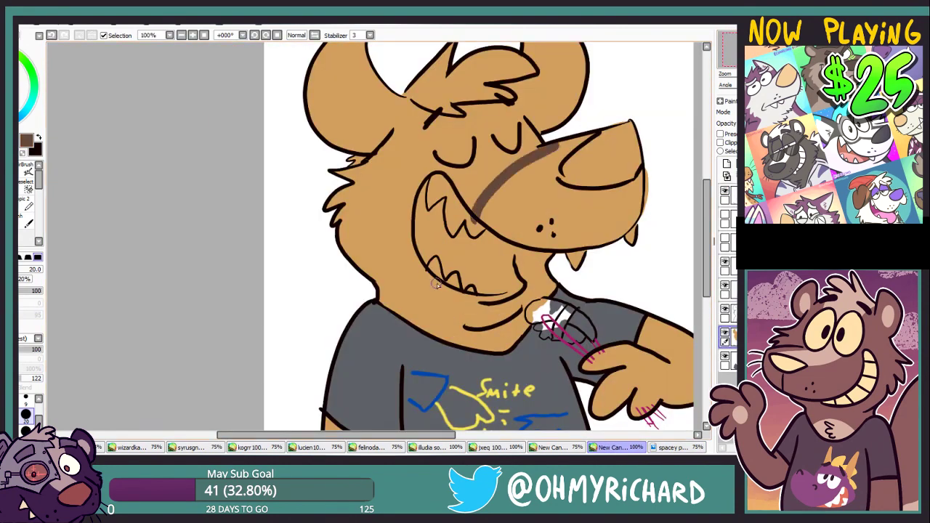
{"action": "mouse_move", "coordinate": [423, 267]}
{"action": "left_mouse_down"}
{"action": "mouse_move", "coordinate": [489, 324]}
{"action": "mouse_move", "coordinate": [476, 325]}
{"action": "mouse_move", "coordinate": [510, 314]}
{"action": "mouse_move", "coordinate": [520, 288]}
{"action": "mouse_move", "coordinate": [450, 305]}
{"action": "mouse_move", "coordinate": [491, 290]}
{"action": "left_mouse_up"}
{"action": "key", "text": "ctrl+z"}
Turn on Preserve Opacity for the skin colour layer and fill the whole muzzle with dark brown.
{"action": "mouse_move", "coordinate": [495, 190]}
{"action": "left_mouse_down"}
{"action": "mouse_move", "coordinate": [501, 218]}
{"action": "mouse_move", "coordinate": [556, 236]}
{"action": "mouse_move", "coordinate": [604, 237]}
{"action": "mouse_move", "coordinate": [631, 220]}
{"action": "mouse_move", "coordinate": [646, 171]}
{"action": "left_mouse_up"}
{"action": "key", "text": "ctrl+z"}
{"action": "key", "text": "ctrl+z"}
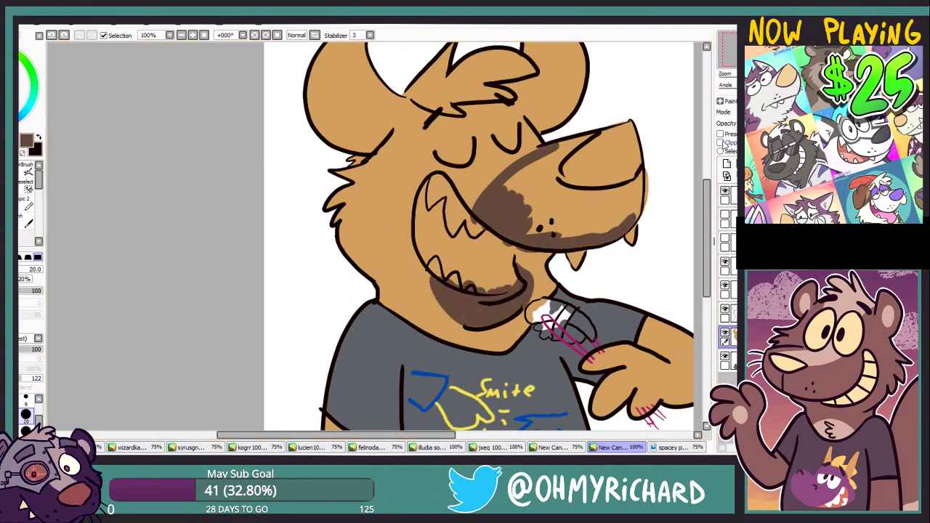
{"action": "left_click", "coordinate": [721, 134]}
{"action": "mouse_move", "coordinate": [631, 221]}
{"action": "left_mouse_down"}
{"action": "mouse_move", "coordinate": [642, 165]}
{"action": "mouse_move", "coordinate": [563, 146]}
{"action": "mouse_move", "coordinate": [523, 210]}
{"action": "left_mouse_up"}
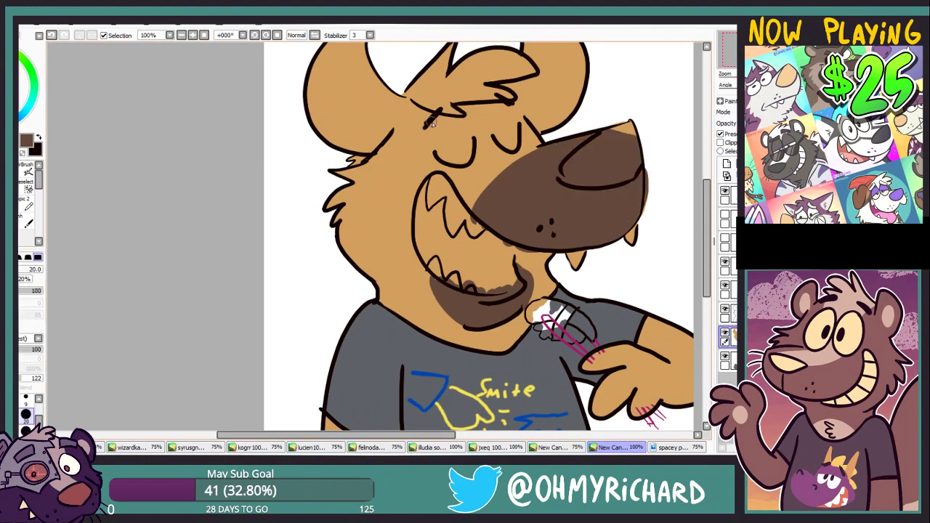
Outline dark brown patches around both closed eyes and fill both ears with the same brown.
{"action": "mouse_move", "coordinate": [436, 108]}
{"action": "left_mouse_down"}
{"action": "mouse_move", "coordinate": [474, 162]}
{"action": "mouse_move", "coordinate": [446, 107]}
{"action": "mouse_move", "coordinate": [497, 103]}
{"action": "left_mouse_up"}
{"action": "left_click_drag", "start_coordinate": [367, 151], "coordinate": [406, 95]}
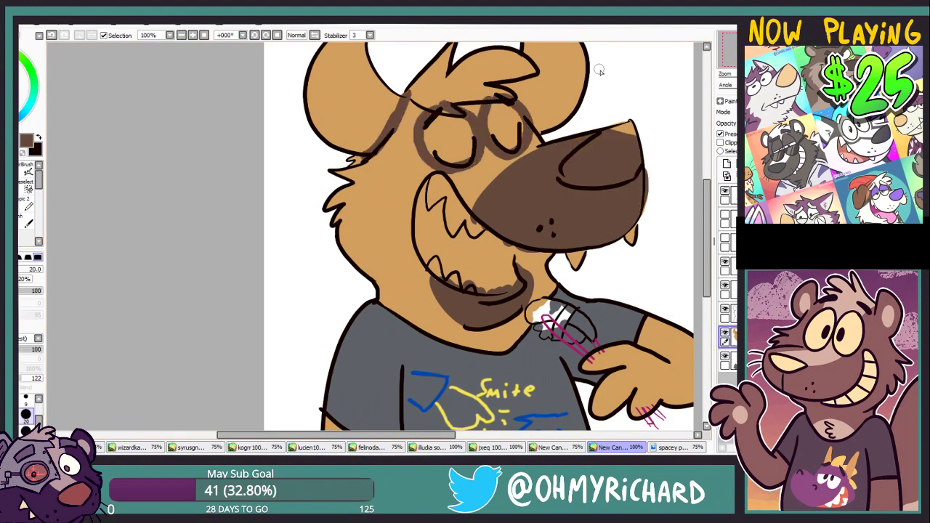
{"action": "left_click_drag", "start_coordinate": [599, 70], "coordinate": [618, 126]}
{"action": "mouse_move", "coordinate": [414, 153]}
{"action": "left_mouse_down"}
{"action": "mouse_move", "coordinate": [393, 131]}
{"action": "mouse_move", "coordinate": [336, 191]}
{"action": "mouse_move", "coordinate": [384, 204]}
{"action": "left_mouse_up"}
{"action": "mouse_move", "coordinate": [523, 142]}
{"action": "left_mouse_down"}
{"action": "mouse_move", "coordinate": [588, 182]}
{"action": "mouse_move", "coordinate": [547, 122]}
{"action": "mouse_move", "coordinate": [544, 137]}
{"action": "left_mouse_up"}
{"action": "key", "text": "g"}
{"action": "left_click", "coordinate": [573, 131]}
{"action": "left_click", "coordinate": [375, 156]}
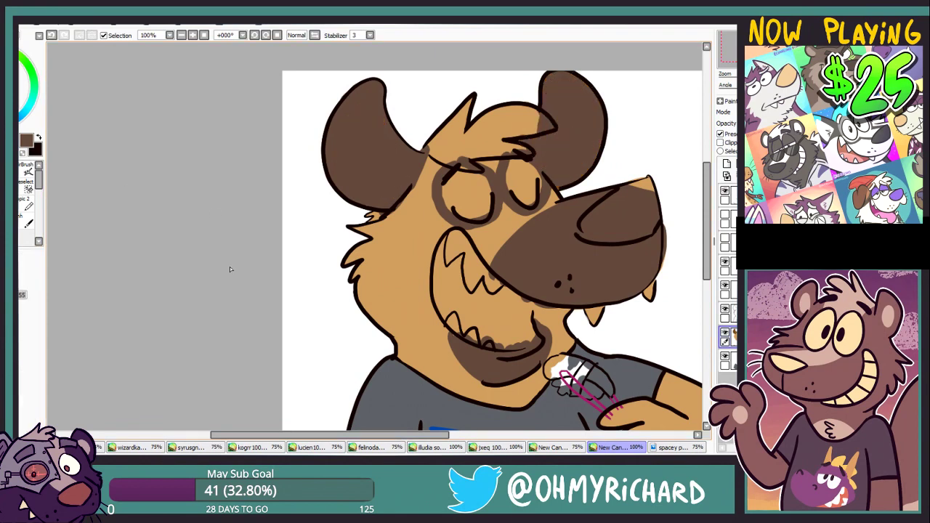
Fill in the patches around both eyes with dark brown.
{"action": "key", "text": "b"}
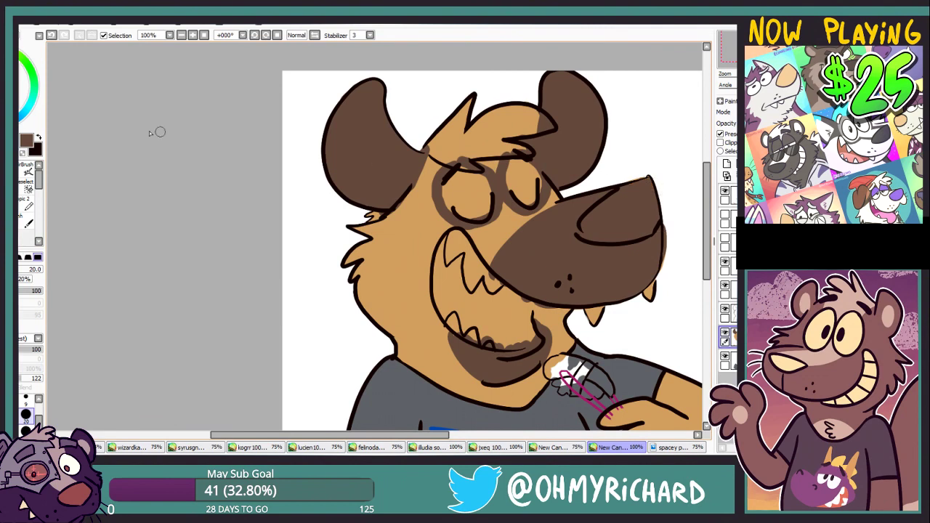
{"action": "mouse_move", "coordinate": [378, 220]}
{"action": "left_mouse_down"}
{"action": "mouse_move", "coordinate": [402, 177]}
{"action": "mouse_move", "coordinate": [335, 209]}
{"action": "left_mouse_up"}
{"action": "mouse_move", "coordinate": [471, 186]}
{"action": "left_mouse_down"}
{"action": "mouse_move", "coordinate": [476, 156]}
{"action": "mouse_move", "coordinate": [433, 188]}
{"action": "mouse_move", "coordinate": [431, 200]}
{"action": "left_mouse_up"}
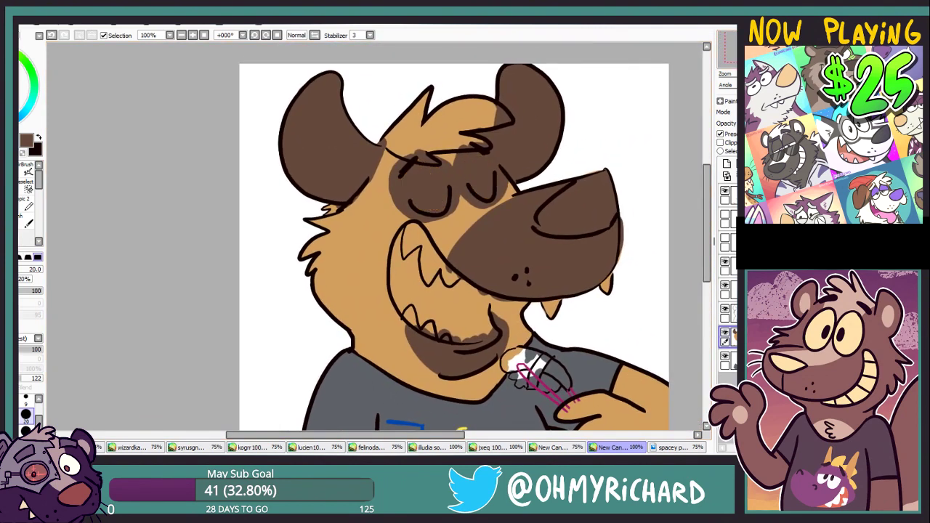
Clean the ear's base edge with tan and erase the brown overspill outside the snout, with Preserve Opacity off.
{"action": "left_click", "coordinate": [349, 210], "text": "alt"}
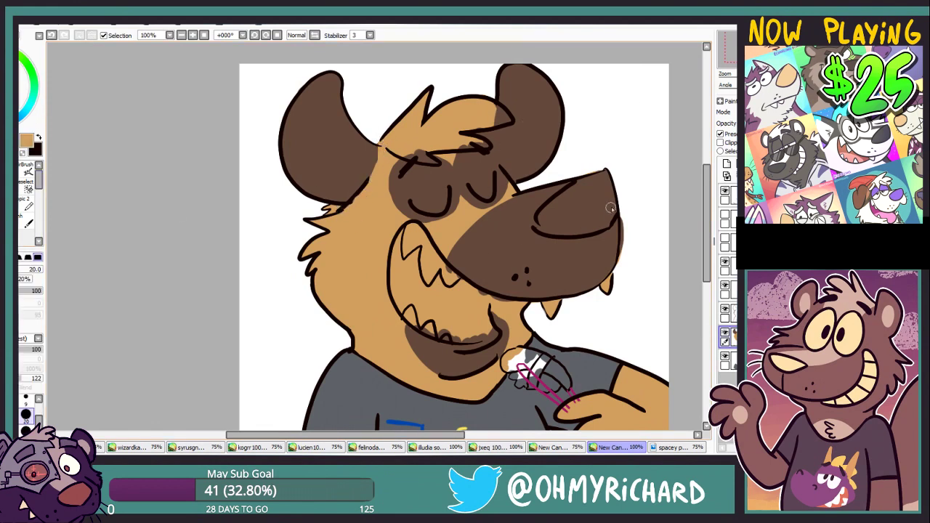
{"action": "key", "text": "e"}
{"action": "left_click", "coordinate": [721, 134]}
{"action": "left_click_drag", "start_coordinate": [631, 253], "coordinate": [627, 221]}
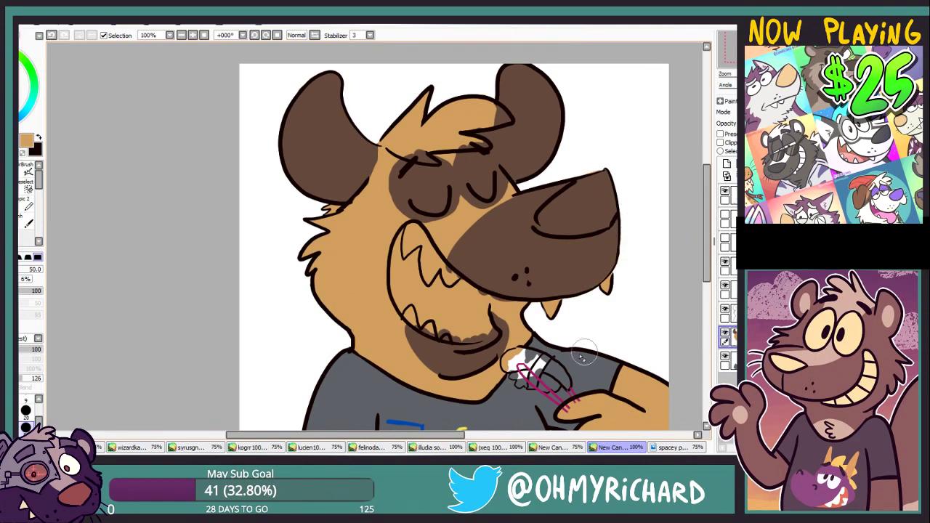
Paint dark brown oval spots down the cheek and the side of the neck.
{"action": "key", "text": "n"}
{"action": "left_click", "coordinate": [336, 178], "text": "alt"}
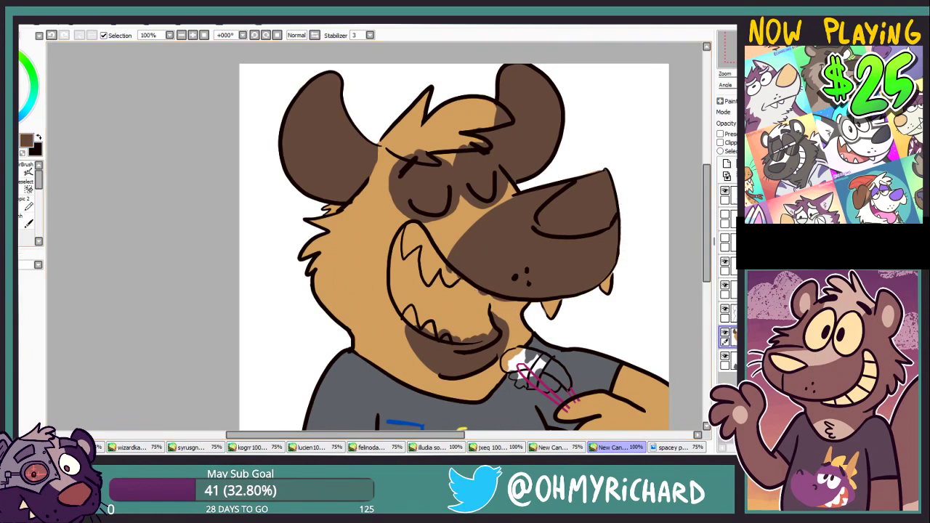
{"action": "left_click_drag", "start_coordinate": [340, 232], "coordinate": [359, 225]}
{"action": "left_click_drag", "start_coordinate": [361, 268], "coordinate": [366, 270]}
{"action": "left_click_drag", "start_coordinate": [334, 291], "coordinate": [340, 298]}
{"action": "left_click", "coordinate": [757, 57]}
{"action": "left_click_drag", "start_coordinate": [329, 226], "coordinate": [333, 229]}
Paint the chopstick hand and its lower forearm dark brown and add a spot on the other arm.
{"action": "mouse_move", "coordinate": [607, 255]}
{"action": "left_mouse_down"}
{"action": "mouse_move", "coordinate": [620, 254]}
{"action": "mouse_move", "coordinate": [641, 281]}
{"action": "mouse_move", "coordinate": [529, 281]}
{"action": "mouse_move", "coordinate": [561, 276]}
{"action": "mouse_move", "coordinate": [540, 313]}
{"action": "left_mouse_up"}
{"action": "key", "text": "ctrl+z"}
{"action": "key", "text": "ctrl+z"}
{"action": "key", "text": "ctrl+z"}
{"action": "mouse_move", "coordinate": [555, 281]}
{"action": "left_mouse_down"}
{"action": "mouse_move", "coordinate": [536, 277]}
{"action": "mouse_move", "coordinate": [580, 284]}
{"action": "left_mouse_up"}
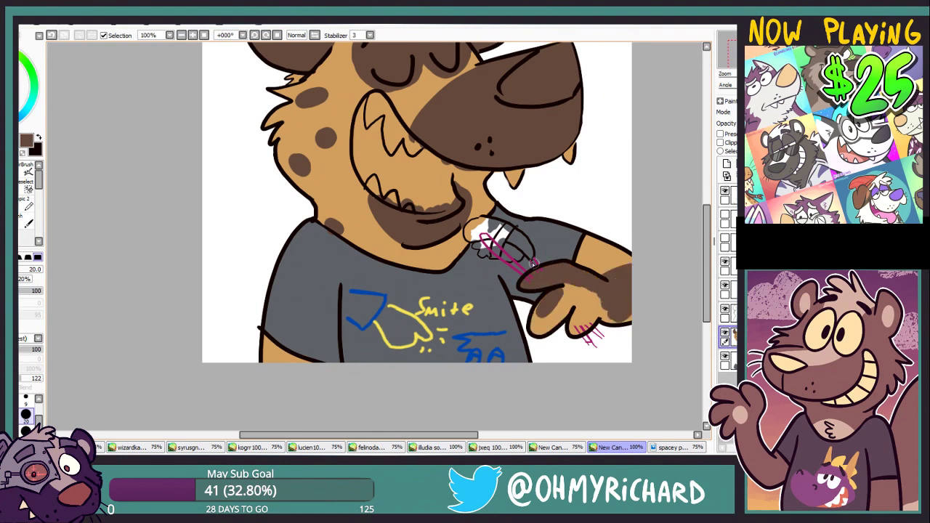
{"action": "mouse_move", "coordinate": [534, 264]}
{"action": "left_mouse_down"}
{"action": "mouse_move", "coordinate": [565, 292]}
{"action": "mouse_move", "coordinate": [544, 320]}
{"action": "mouse_move", "coordinate": [571, 296]}
{"action": "mouse_move", "coordinate": [603, 314]}
{"action": "left_mouse_up"}
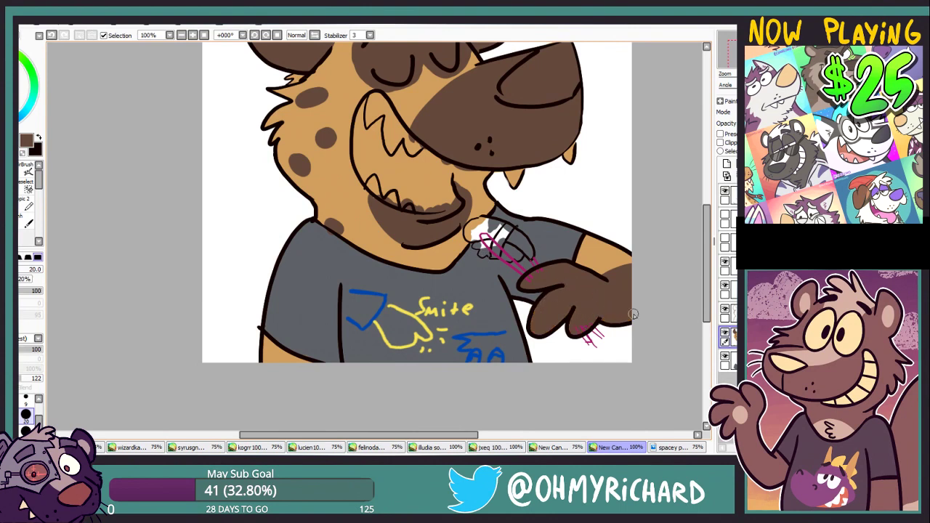
{"action": "left_click", "coordinate": [30, 221]}
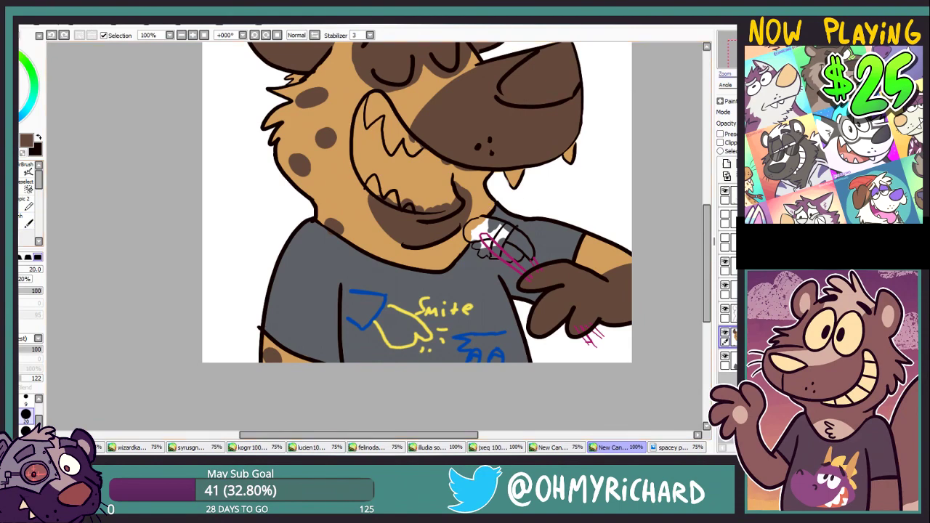
Paint over the brown chin patch with tan.
{"action": "left_click_drag", "start_coordinate": [465, 218], "coordinate": [478, 318]}
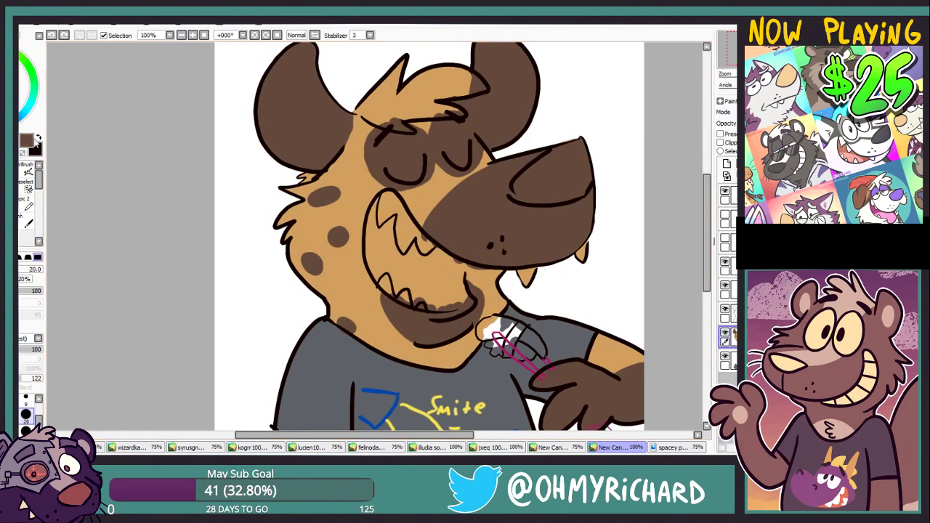
{"action": "left_click", "coordinate": [39, 138]}
{"action": "left_click", "coordinate": [490, 291], "text": "alt"}
{"action": "mouse_move", "coordinate": [477, 282]}
{"action": "left_mouse_down"}
{"action": "mouse_move", "coordinate": [467, 326]}
{"action": "mouse_move", "coordinate": [393, 305]}
{"action": "mouse_move", "coordinate": [444, 334]}
{"action": "left_mouse_up"}
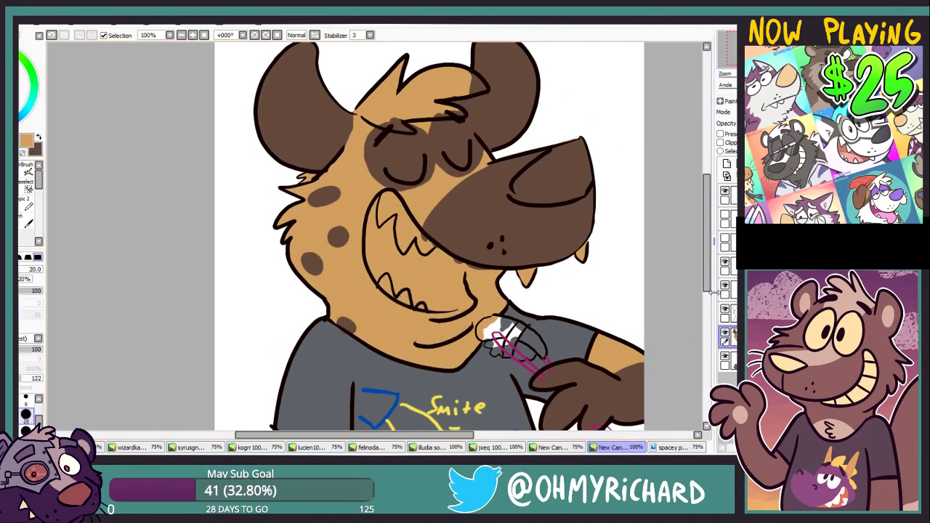
Move the mouth-corner line up to meet the mouth's edge and raise the chin line beneath it.
{"action": "left_click", "coordinate": [727, 314]}
{"action": "left_click_drag", "start_coordinate": [468, 271], "coordinate": [429, 318]}
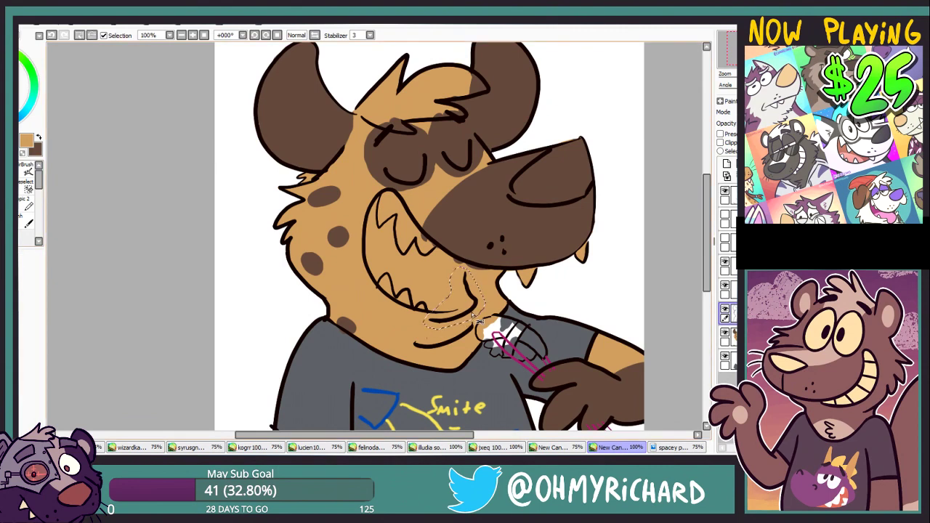
{"action": "left_click", "coordinate": [468, 313], "text": "ctrl+shift"}
{"action": "key", "text": "ctrl+d"}
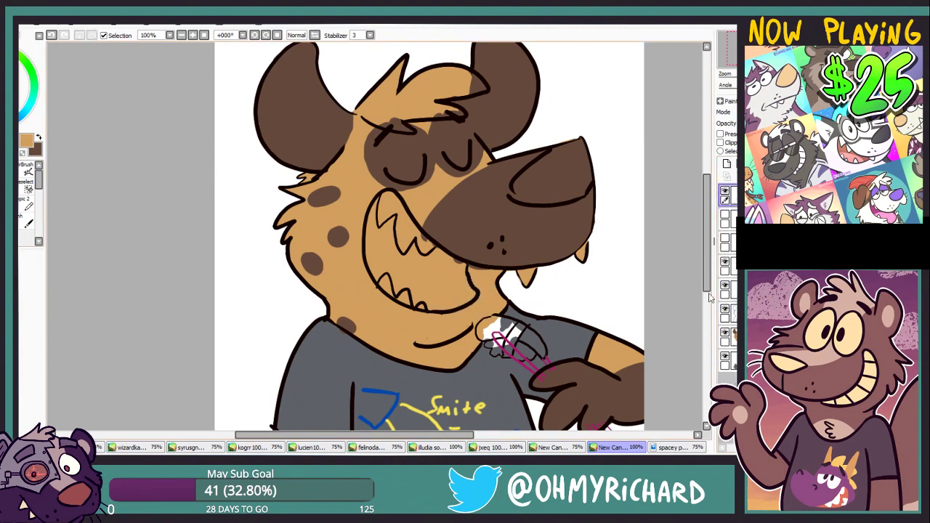
{"action": "left_click_drag", "start_coordinate": [460, 267], "coordinate": [456, 272]}
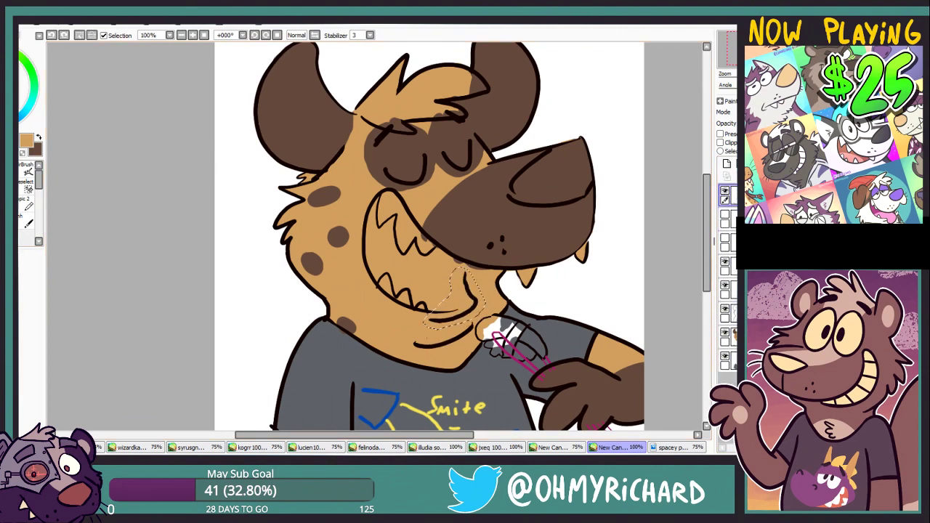
{"action": "left_click_drag", "start_coordinate": [455, 329], "coordinate": [456, 320]}
{"action": "key", "text": "ctrl+d"}
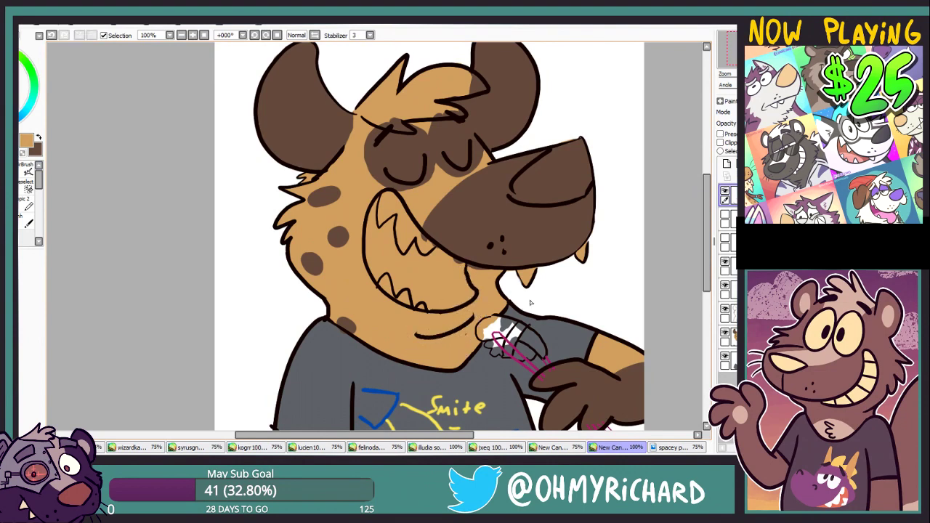
Repaint the chin dark brown between the lower lip and the chin line.
{"action": "left_click", "coordinate": [733, 338]}
{"action": "key", "text": "x"}
{"action": "key", "text": "n"}
{"action": "mouse_move", "coordinate": [380, 293]}
{"action": "left_mouse_down"}
{"action": "mouse_move", "coordinate": [405, 318]}
{"action": "mouse_move", "coordinate": [451, 324]}
{"action": "mouse_move", "coordinate": [476, 282]}
{"action": "mouse_move", "coordinate": [471, 309]}
{"action": "mouse_move", "coordinate": [447, 319]}
{"action": "mouse_move", "coordinate": [397, 294]}
{"action": "left_mouse_up"}
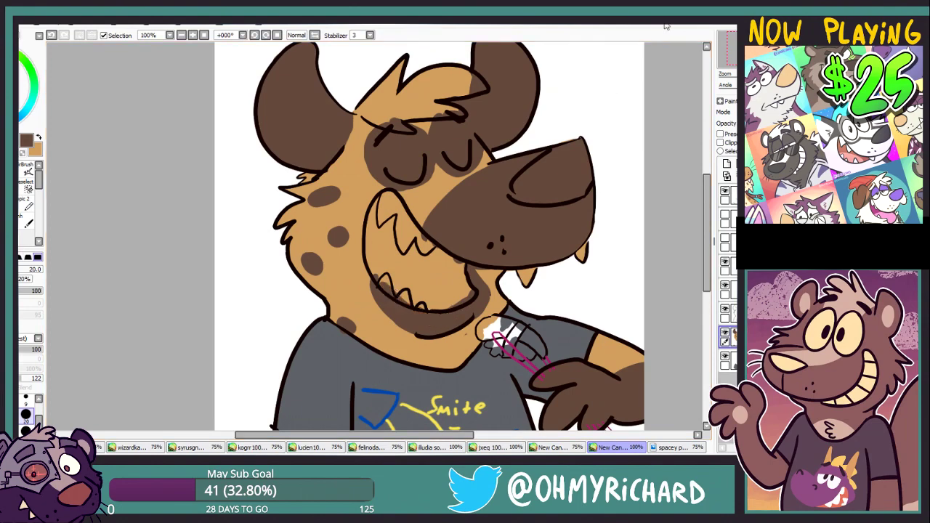
Add dark brown spots to the tan part of the raised arm near the sleeve.
{"action": "mouse_move", "coordinate": [509, 319]}
{"action": "left_mouse_down"}
{"action": "mouse_move", "coordinate": [515, 338]}
{"action": "mouse_move", "coordinate": [472, 295]}
{"action": "mouse_move", "coordinate": [497, 221]}
{"action": "left_mouse_up"}
{"action": "left_click_drag", "start_coordinate": [602, 246], "coordinate": [611, 248]}
{"action": "left_click_drag", "start_coordinate": [584, 247], "coordinate": [582, 252]}
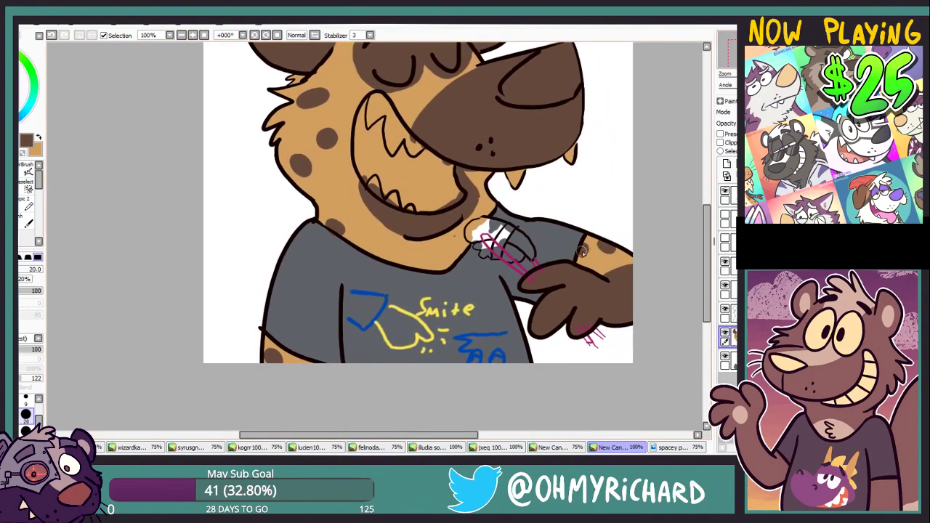
Sample light cream from the reference drawing and paint a patch at the base of the neck above the collar.
{"action": "left_click", "coordinate": [654, 447]}
{"action": "right_click", "coordinate": [426, 337]}
{"action": "left_click", "coordinate": [628, 448]}
{"action": "mouse_move", "coordinate": [464, 249]}
{"action": "left_mouse_down"}
{"action": "mouse_move", "coordinate": [378, 275]}
{"action": "mouse_move", "coordinate": [407, 249]}
{"action": "mouse_move", "coordinate": [364, 274]}
{"action": "mouse_move", "coordinate": [449, 266]}
{"action": "mouse_move", "coordinate": [418, 252]}
{"action": "mouse_move", "coordinate": [372, 270]}
{"action": "mouse_move", "coordinate": [379, 332]}
{"action": "left_mouse_up"}
{"action": "key", "text": "e"}
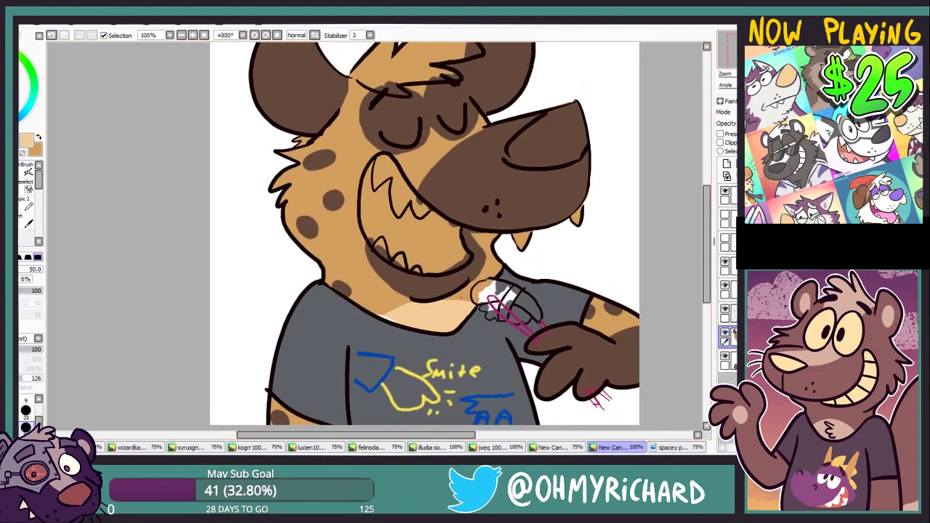
{"action": "key", "text": "bracketleft"}
{"action": "key", "text": "bracketleft"}
{"action": "key", "text": "bracketleft"}
{"action": "key", "text": "bracketleft"}
{"action": "key", "text": "bracketleft"}
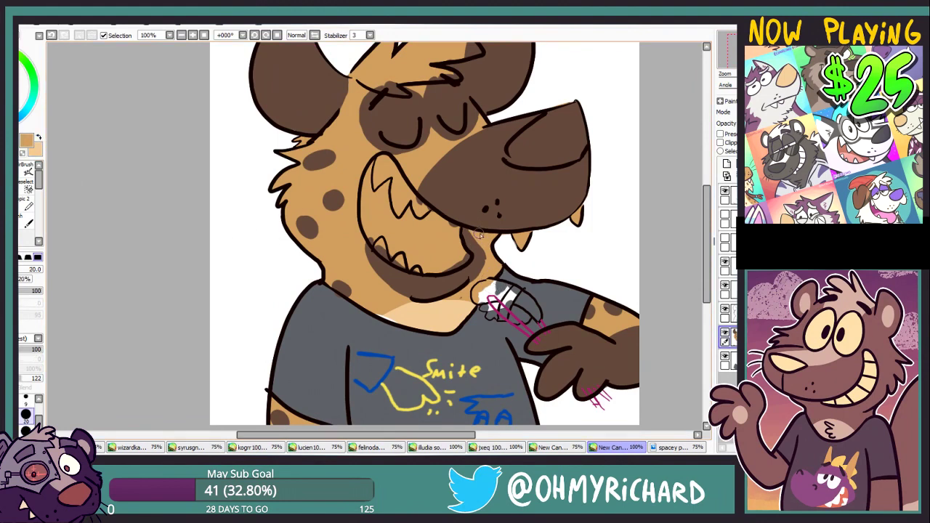
Paint the whole hair tuft light cream.
{"action": "key", "text": "x"}
{"action": "mouse_move", "coordinate": [436, 247]}
{"action": "left_mouse_down"}
{"action": "mouse_move", "coordinate": [486, 298]}
{"action": "mouse_move", "coordinate": [431, 284]}
{"action": "left_mouse_up"}
{"action": "left_click_drag", "start_coordinate": [367, 114], "coordinate": [377, 118]}
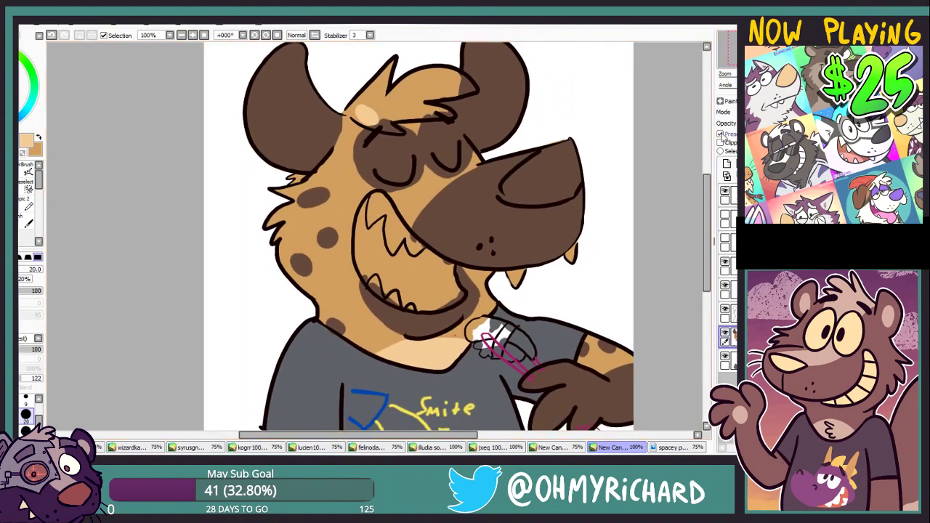
{"action": "mouse_move", "coordinate": [420, 223]}
{"action": "left_mouse_down"}
{"action": "mouse_move", "coordinate": [427, 217]}
{"action": "mouse_move", "coordinate": [378, 236]}
{"action": "left_mouse_up"}
{"action": "mouse_move", "coordinate": [314, 127]}
{"action": "left_mouse_down"}
{"action": "mouse_move", "coordinate": [344, 139]}
{"action": "mouse_move", "coordinate": [404, 129]}
{"action": "mouse_move", "coordinate": [369, 115]}
{"action": "left_mouse_up"}
{"action": "left_click_drag", "start_coordinate": [378, 120], "coordinate": [396, 151]}
{"action": "mouse_move", "coordinate": [439, 125]}
{"action": "left_mouse_down"}
{"action": "mouse_move", "coordinate": [429, 135]}
{"action": "mouse_move", "coordinate": [422, 118]}
{"action": "mouse_move", "coordinate": [402, 120]}
{"action": "left_mouse_up"}
{"action": "left_click_drag", "start_coordinate": [332, 149], "coordinate": [366, 157]}
{"action": "left_click_drag", "start_coordinate": [365, 158], "coordinate": [365, 151]}
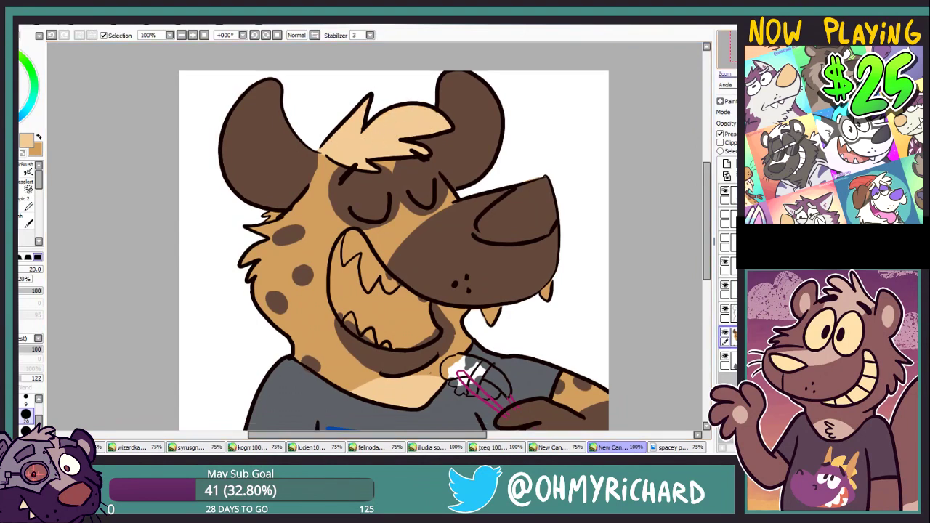
Sample the nose's blackish brown from the reference drawing and colour the nose with it.
{"action": "left_click", "coordinate": [676, 448]}
{"action": "right_click", "coordinate": [266, 247]}
{"action": "left_click", "coordinate": [612, 448]}
{"action": "mouse_move", "coordinate": [508, 213]}
{"action": "left_mouse_down"}
{"action": "mouse_move", "coordinate": [536, 188]}
{"action": "mouse_move", "coordinate": [494, 227]}
{"action": "mouse_move", "coordinate": [545, 233]}
{"action": "mouse_move", "coordinate": [529, 221]}
{"action": "left_mouse_up"}
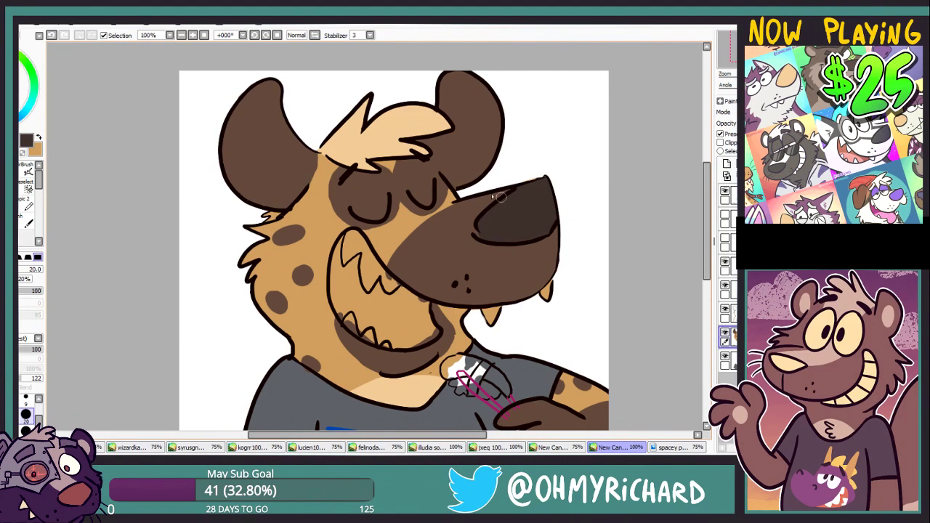
Fill the inside of the mouth with magenta and paint the tongue light pink.
{"action": "right_click", "coordinate": [463, 376]}
{"action": "mouse_move", "coordinate": [352, 244]}
{"action": "left_mouse_down"}
{"action": "mouse_move", "coordinate": [337, 280]}
{"action": "mouse_move", "coordinate": [349, 327]}
{"action": "mouse_move", "coordinate": [393, 345]}
{"action": "mouse_move", "coordinate": [437, 336]}
{"action": "mouse_move", "coordinate": [426, 305]}
{"action": "mouse_move", "coordinate": [395, 288]}
{"action": "mouse_move", "coordinate": [360, 320]}
{"action": "mouse_move", "coordinate": [372, 289]}
{"action": "mouse_move", "coordinate": [422, 324]}
{"action": "left_mouse_up"}
{"action": "right_click", "coordinate": [462, 375]}
{"action": "key", "text": "c"}
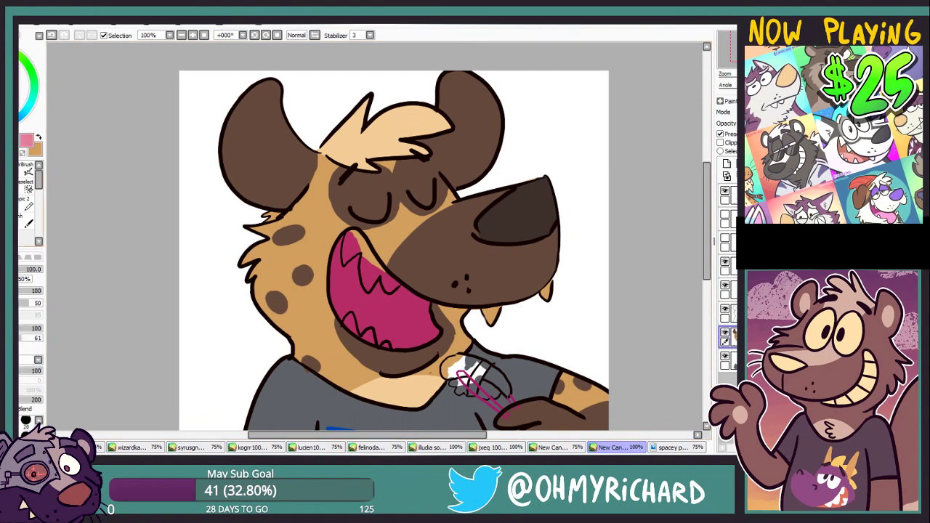
{"action": "left_click", "coordinate": [27, 422]}
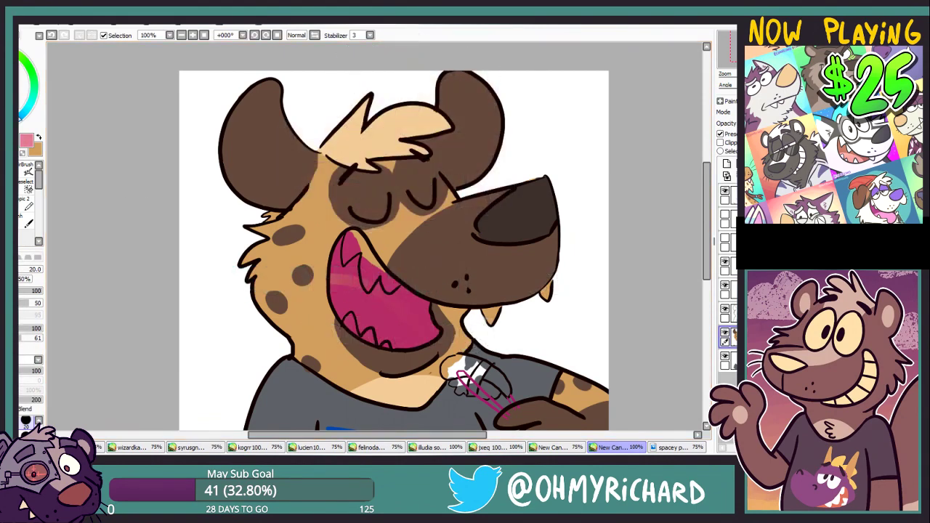
{"action": "key", "text": "n"}
{"action": "key", "text": "ctrl+z"}
{"action": "mouse_move", "coordinate": [332, 289]}
{"action": "left_mouse_down"}
{"action": "mouse_move", "coordinate": [369, 293]}
{"action": "mouse_move", "coordinate": [419, 336]}
{"action": "mouse_move", "coordinate": [393, 345]}
{"action": "left_mouse_up"}
{"action": "mouse_move", "coordinate": [338, 294]}
{"action": "left_mouse_down"}
{"action": "mouse_move", "coordinate": [348, 323]}
{"action": "mouse_move", "coordinate": [390, 345]}
{"action": "mouse_move", "coordinate": [395, 319]}
{"action": "mouse_move", "coordinate": [346, 299]}
{"action": "left_mouse_up"}
Sample white from the sushi and paint the fangs hanging below the snout and the first upper tooth.
{"action": "right_click", "coordinate": [458, 369]}
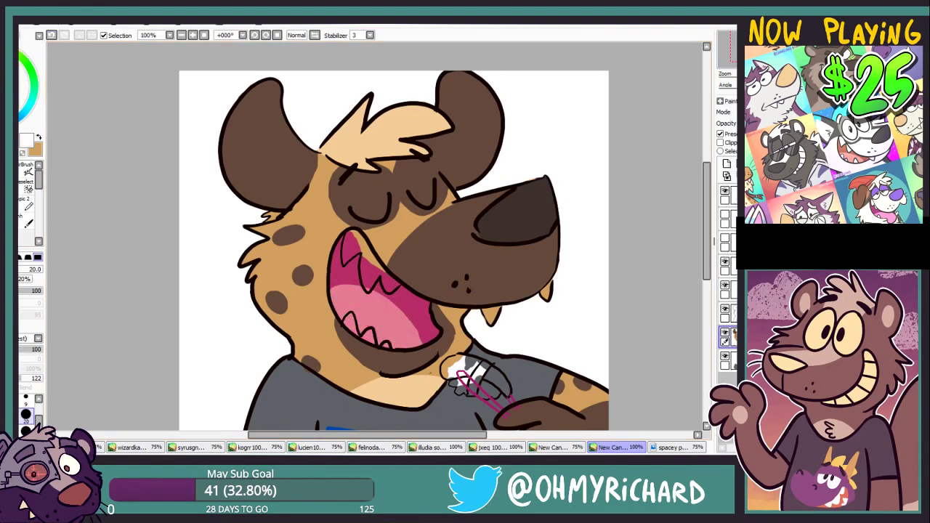
{"action": "left_click_drag", "start_coordinate": [491, 324], "coordinate": [499, 311]}
{"action": "left_click_drag", "start_coordinate": [547, 294], "coordinate": [552, 286]}
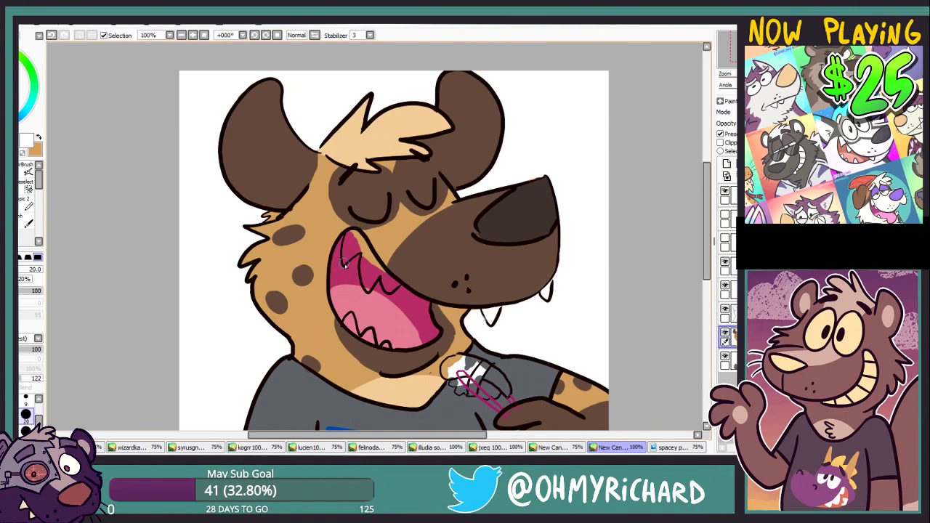
{"action": "mouse_move", "coordinate": [345, 265]}
{"action": "left_mouse_down"}
{"action": "mouse_move", "coordinate": [348, 238]}
{"action": "mouse_move", "coordinate": [348, 259]}
{"action": "mouse_move", "coordinate": [366, 252]}
{"action": "left_mouse_up"}
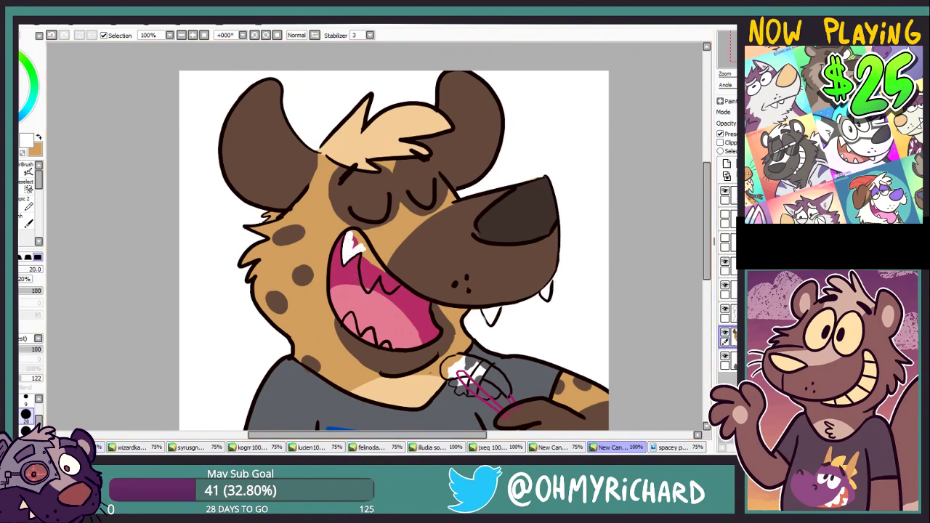
Look through the other open character drawings, including the rat and the reference portrait.
{"action": "left_click", "coordinate": [75, 447]}
{"action": "left_click", "coordinate": [136, 447]}
{"action": "left_click", "coordinate": [195, 448]}
{"action": "left_click", "coordinate": [255, 447]}
{"action": "left_click", "coordinate": [315, 448]}
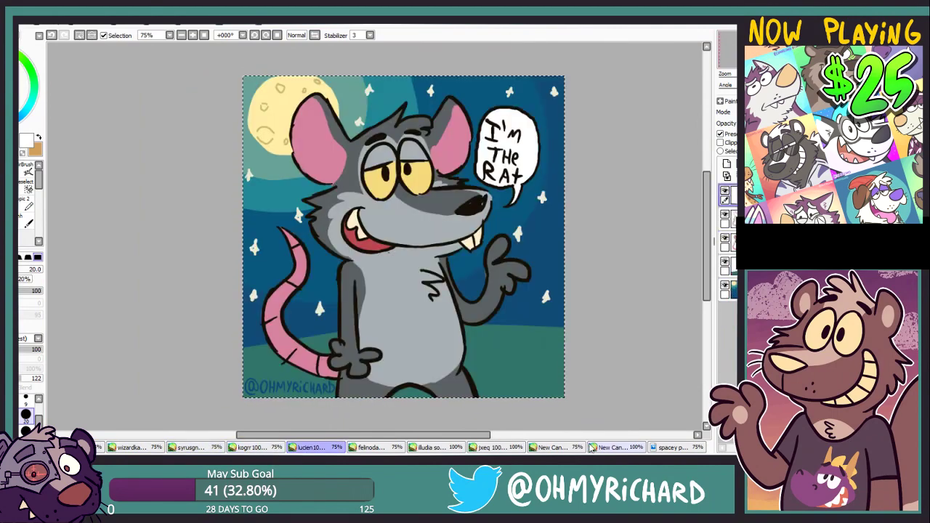
{"action": "scroll", "coordinate": [592, 448], "scroll_direction": "down", "scroll_amount": 5}
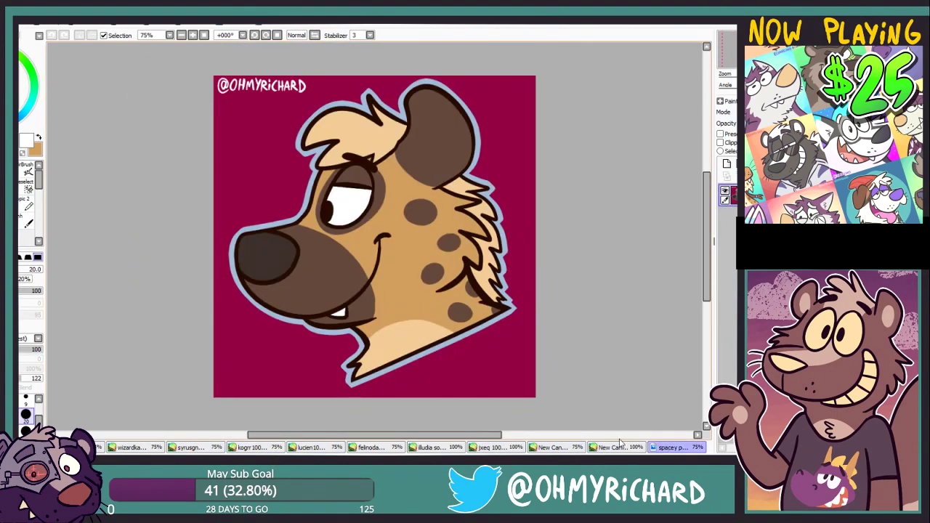
Paint the remaining upper and lower teeth white in the sushi-eating character's mouth.
{"action": "scroll", "coordinate": [593, 448], "scroll_direction": "up", "scroll_amount": 1}
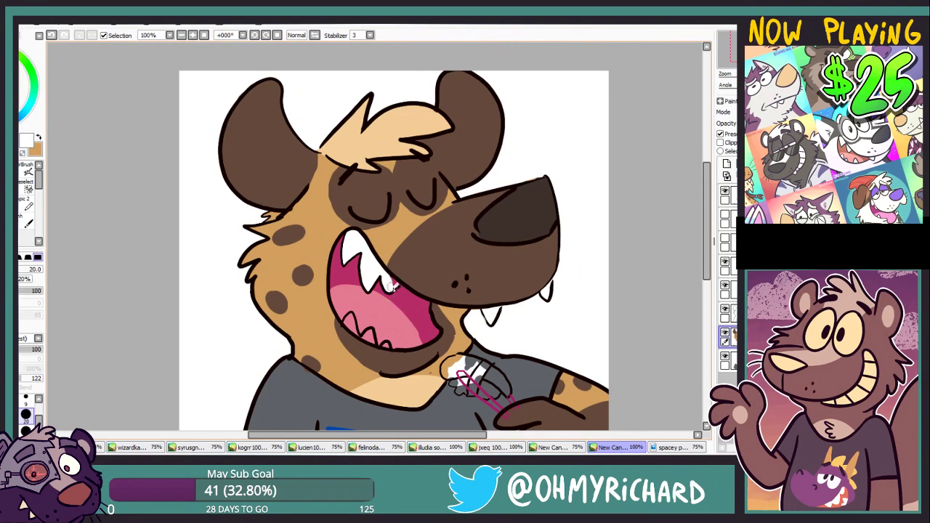
{"action": "left_click_drag", "start_coordinate": [684, 189], "coordinate": [714, 127]}
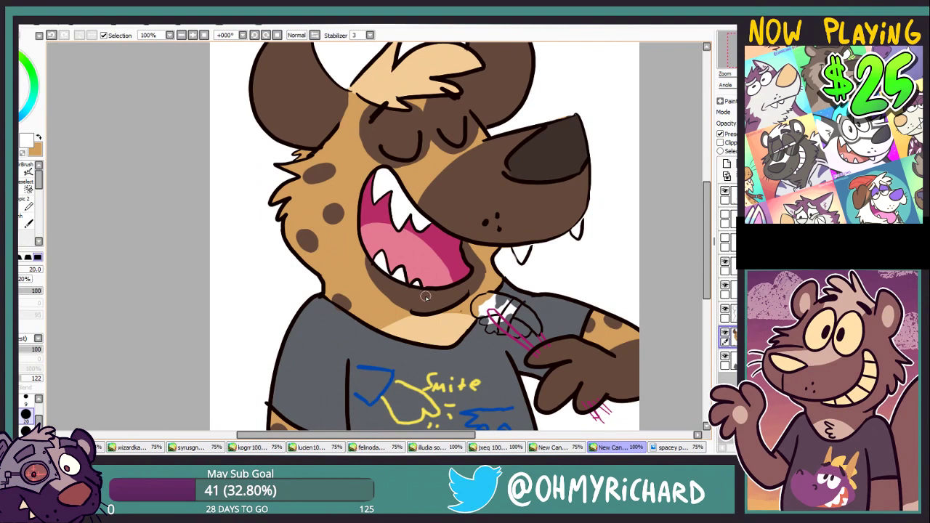
Check the head's flat colours for gaps, sampling cream from the chest and swapping back to the tan fur colour.
{"action": "scroll", "coordinate": [681, 68], "scroll_direction": "up", "scroll_amount": 1}
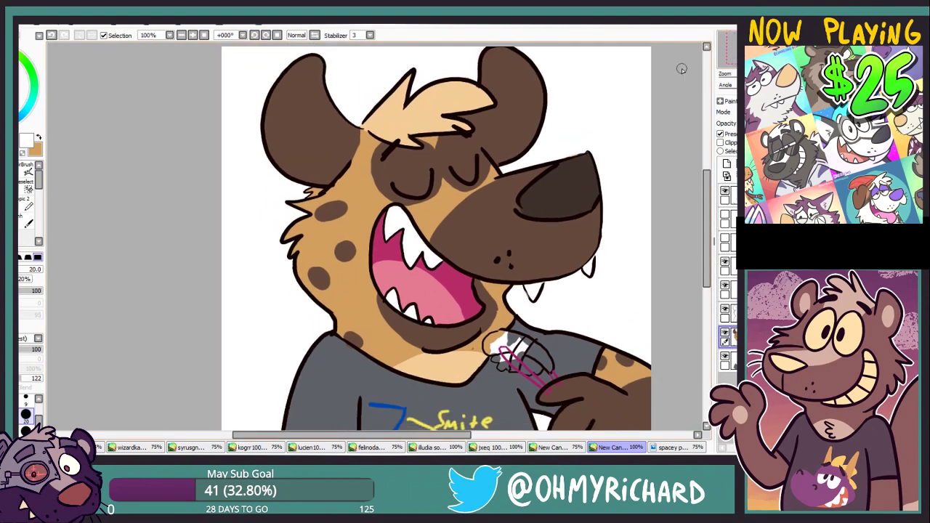
{"action": "left_click_drag", "start_coordinate": [682, 69], "coordinate": [564, 25]}
{"action": "key", "text": "alt"}
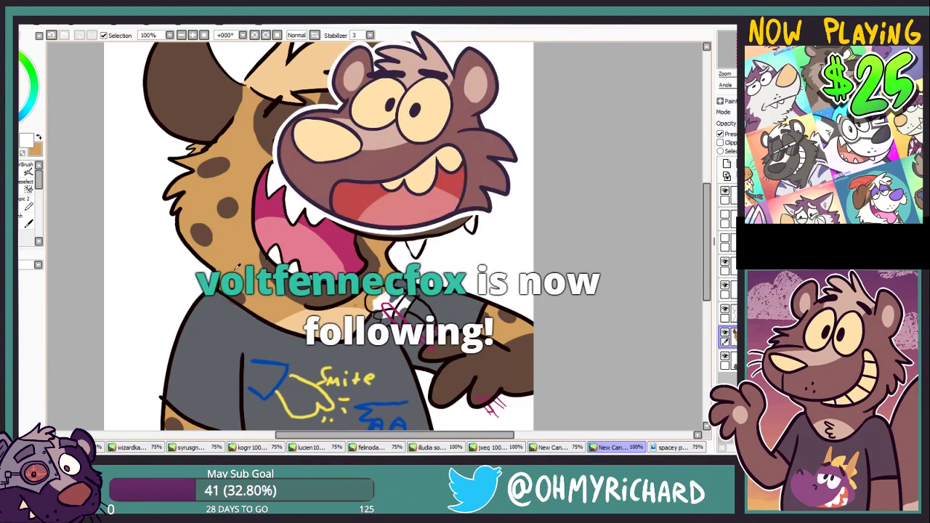
{"action": "left_click", "coordinate": [317, 322], "text": "alt"}
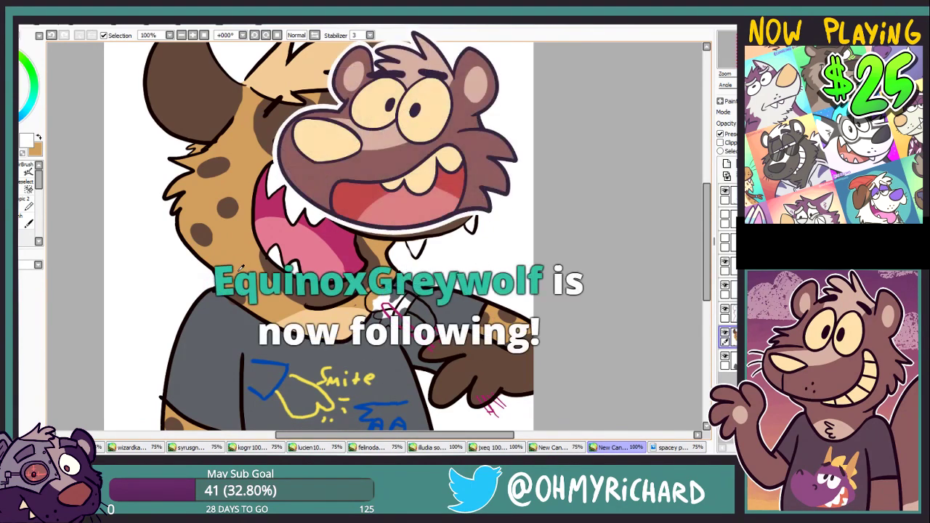
{"action": "left_click_drag", "start_coordinate": [654, 145], "coordinate": [717, 200]}
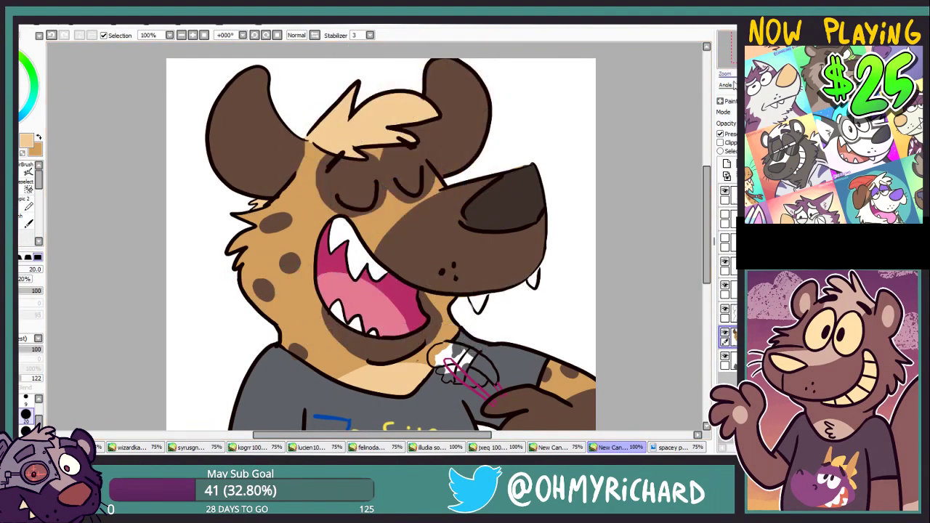
{"action": "left_click_drag", "start_coordinate": [251, 213], "coordinate": [317, 195]}
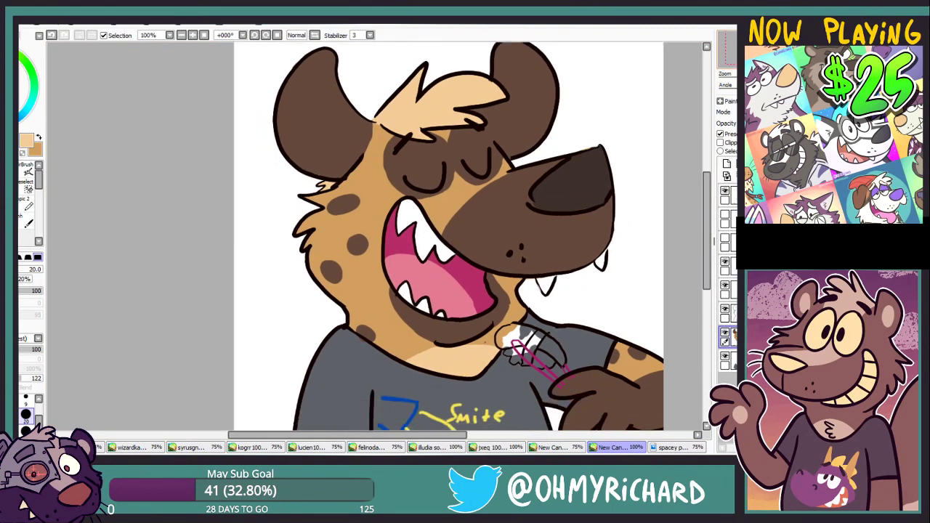
{"action": "left_click_drag", "start_coordinate": [727, 77], "coordinate": [734, 60]}
{"action": "key", "text": "x"}
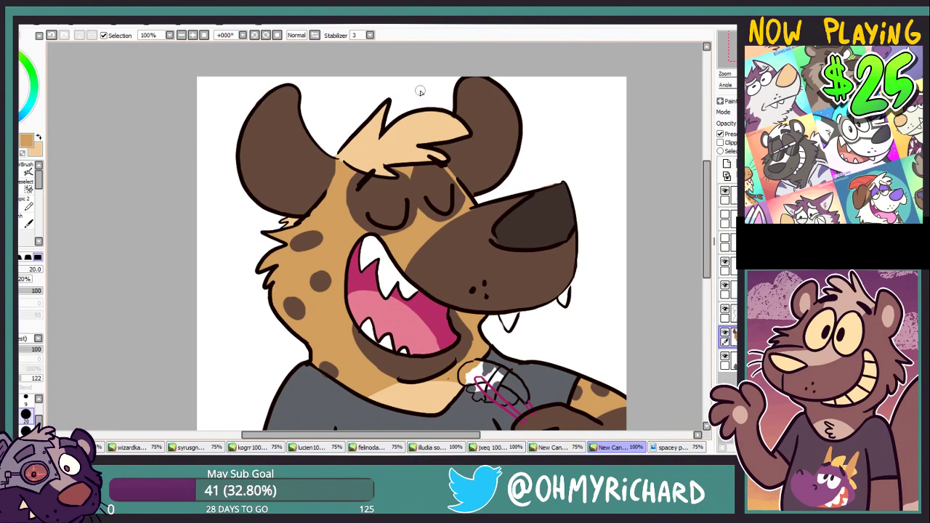
{"action": "left_click_drag", "start_coordinate": [420, 91], "coordinate": [427, 116]}
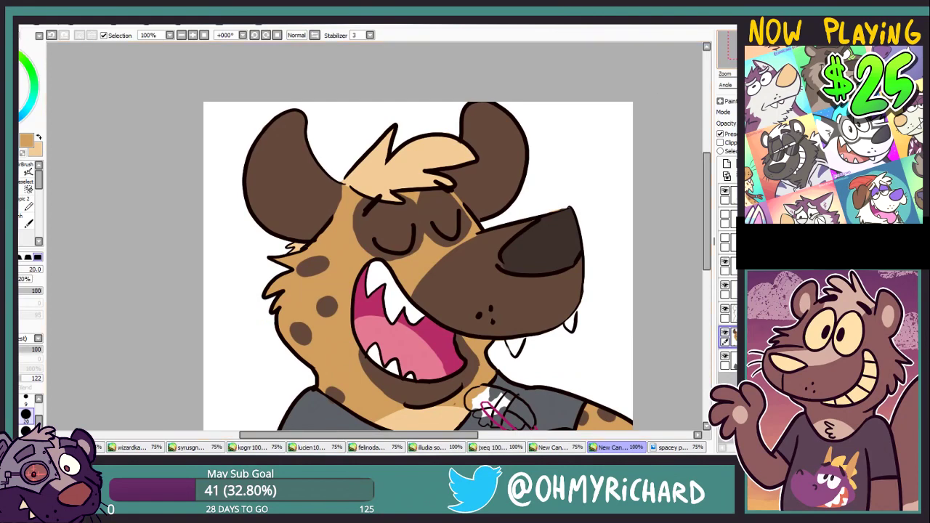
{"action": "left_click_drag", "start_coordinate": [479, 219], "coordinate": [430, 113]}
{"action": "left_click", "coordinate": [182, 35]}
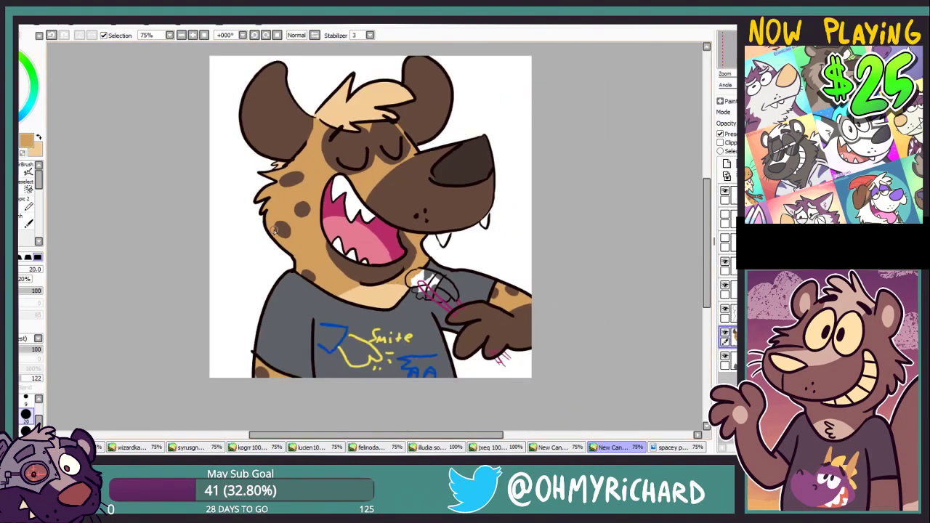
Paint the sushi's fish topping orange and touch up the tan neck fur beside it.
{"action": "scroll", "coordinate": [426, 289], "scroll_direction": "up", "scroll_amount": 3}
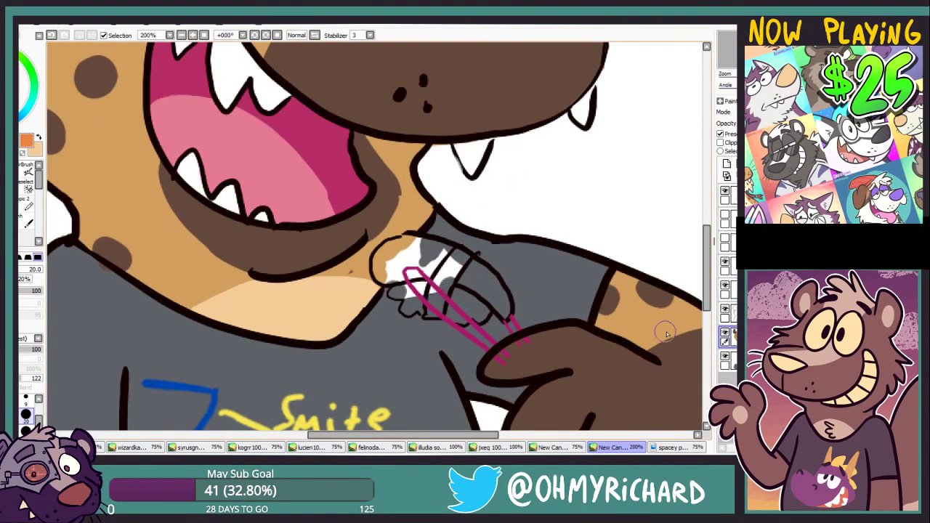
{"action": "left_click_drag", "start_coordinate": [503, 313], "coordinate": [492, 282]}
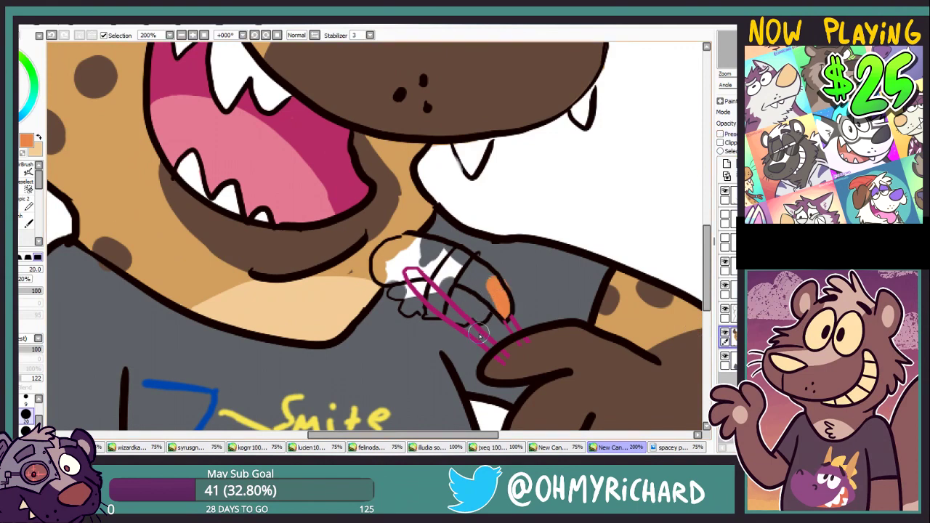
{"action": "key", "text": "ctrl+z"}
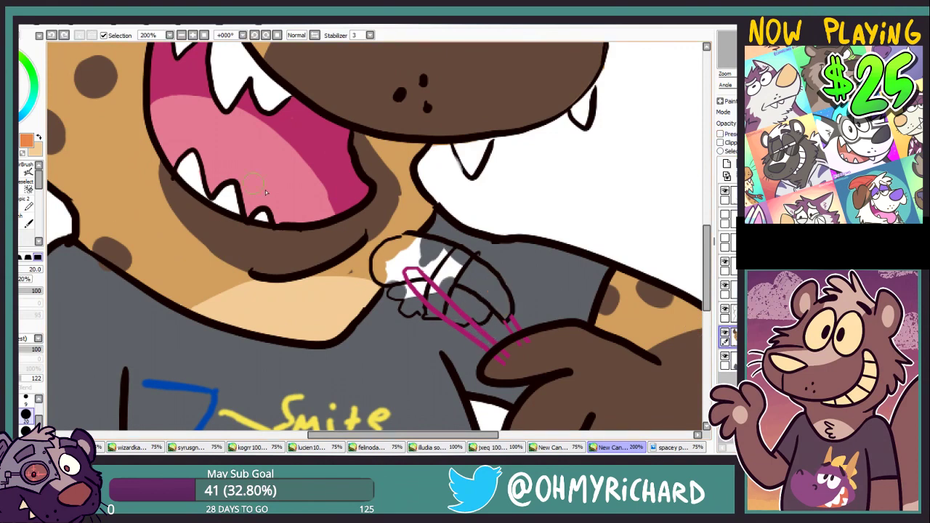
{"action": "mouse_move", "coordinate": [509, 326]}
{"action": "left_mouse_down"}
{"action": "mouse_move", "coordinate": [474, 263]}
{"action": "mouse_move", "coordinate": [445, 248]}
{"action": "mouse_move", "coordinate": [400, 245]}
{"action": "mouse_move", "coordinate": [408, 241]}
{"action": "mouse_move", "coordinate": [438, 256]}
{"action": "mouse_move", "coordinate": [394, 247]}
{"action": "mouse_move", "coordinate": [385, 269]}
{"action": "mouse_move", "coordinate": [417, 268]}
{"action": "mouse_move", "coordinate": [420, 257]}
{"action": "mouse_move", "coordinate": [468, 275]}
{"action": "mouse_move", "coordinate": [496, 315]}
{"action": "mouse_move", "coordinate": [488, 285]}
{"action": "mouse_move", "coordinate": [466, 261]}
{"action": "left_mouse_up"}
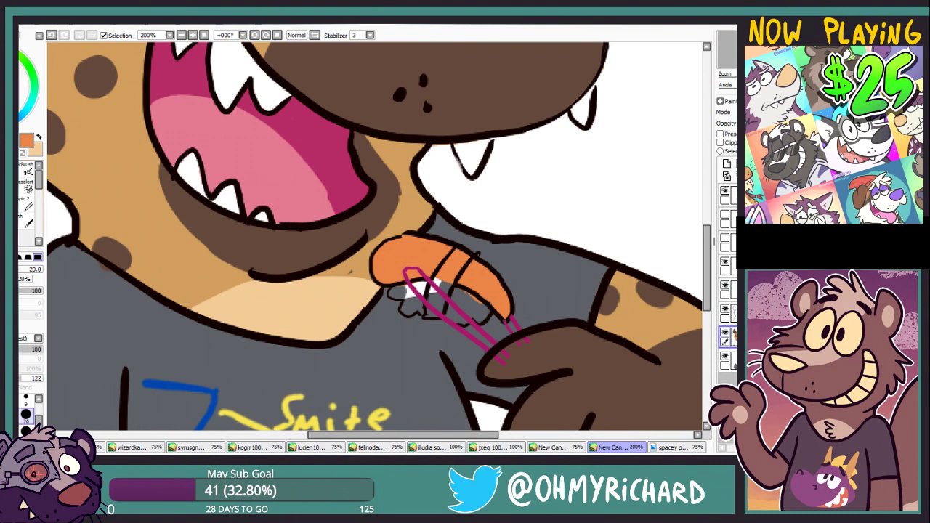
{"action": "left_click_drag", "start_coordinate": [643, 107], "coordinate": [655, 83]}
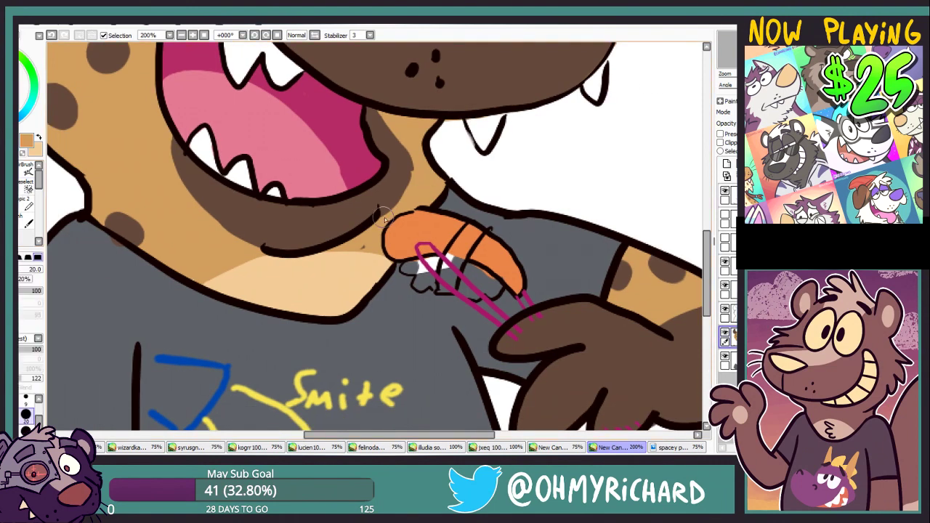
{"action": "left_click_drag", "start_coordinate": [393, 216], "coordinate": [406, 144]}
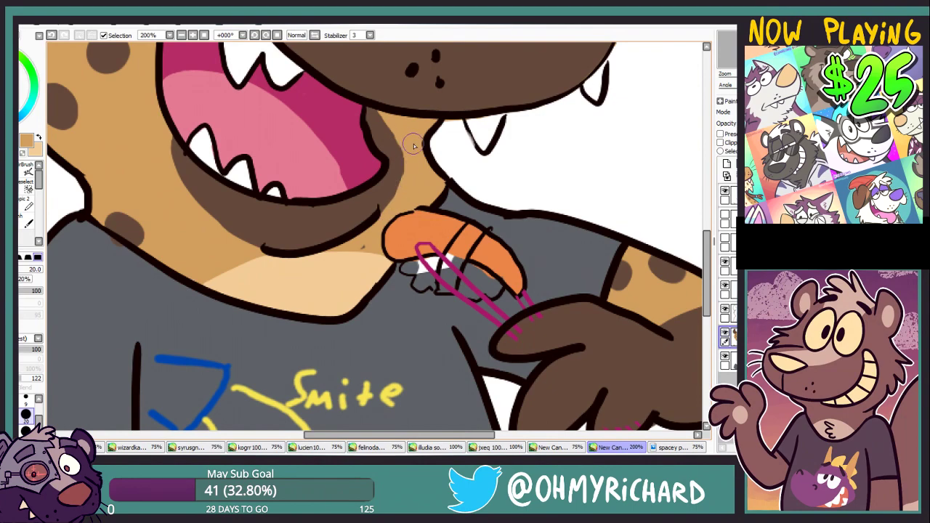
Fill the sushi's rice with white and paint the seaweed band dark brown.
{"action": "mouse_move", "coordinate": [425, 267]}
{"action": "left_mouse_down"}
{"action": "mouse_move", "coordinate": [439, 219]}
{"action": "mouse_move", "coordinate": [450, 230]}
{"action": "mouse_move", "coordinate": [434, 232]}
{"action": "left_mouse_up"}
{"action": "right_click", "coordinate": [450, 228]}
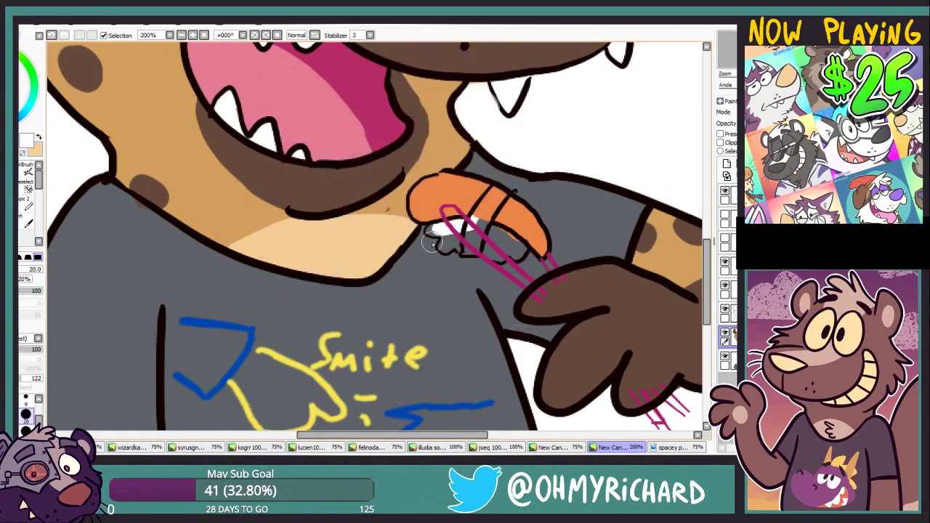
{"action": "mouse_move", "coordinate": [432, 242]}
{"action": "left_mouse_down"}
{"action": "mouse_move", "coordinate": [437, 232]}
{"action": "mouse_move", "coordinate": [447, 247]}
{"action": "mouse_move", "coordinate": [477, 255]}
{"action": "mouse_move", "coordinate": [520, 251]}
{"action": "mouse_move", "coordinate": [498, 232]}
{"action": "mouse_move", "coordinate": [467, 251]}
{"action": "mouse_move", "coordinate": [495, 194]}
{"action": "mouse_move", "coordinate": [465, 248]}
{"action": "left_mouse_up"}
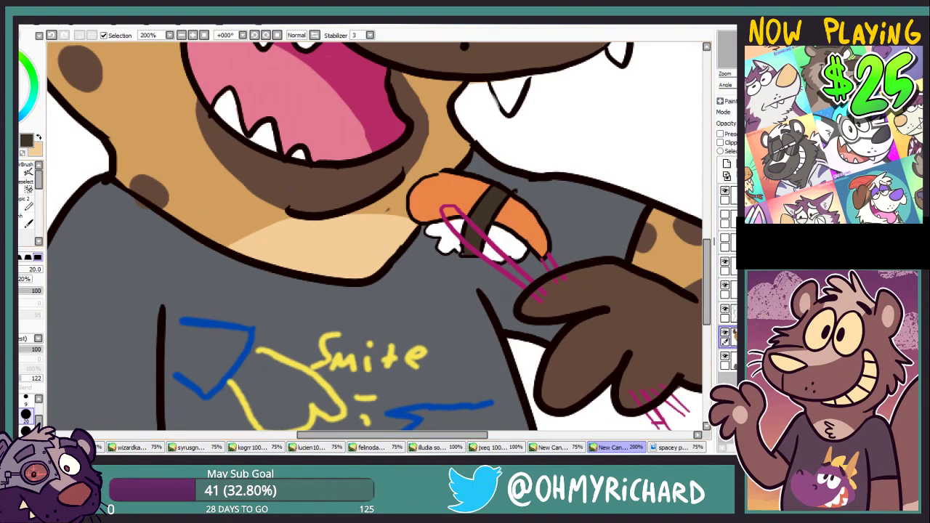
{"action": "left_click_drag", "start_coordinate": [501, 233], "coordinate": [464, 246]}
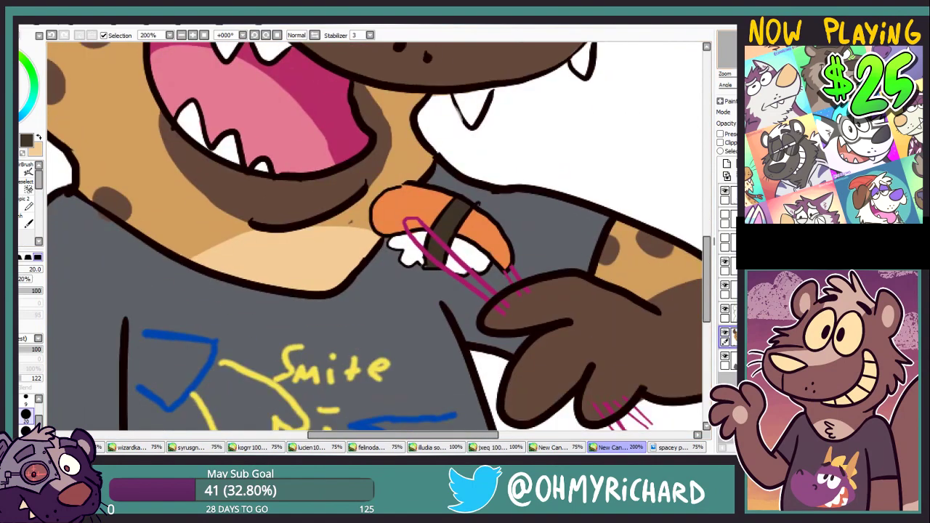
Draw the front chopstick across the sushi in blue on a new layer, using stabilizer 15 and brush size 12.
{"action": "mouse_move", "coordinate": [412, 220]}
{"action": "left_mouse_down"}
{"action": "mouse_move", "coordinate": [537, 369]}
{"action": "mouse_move", "coordinate": [487, 307]}
{"action": "left_mouse_up"}
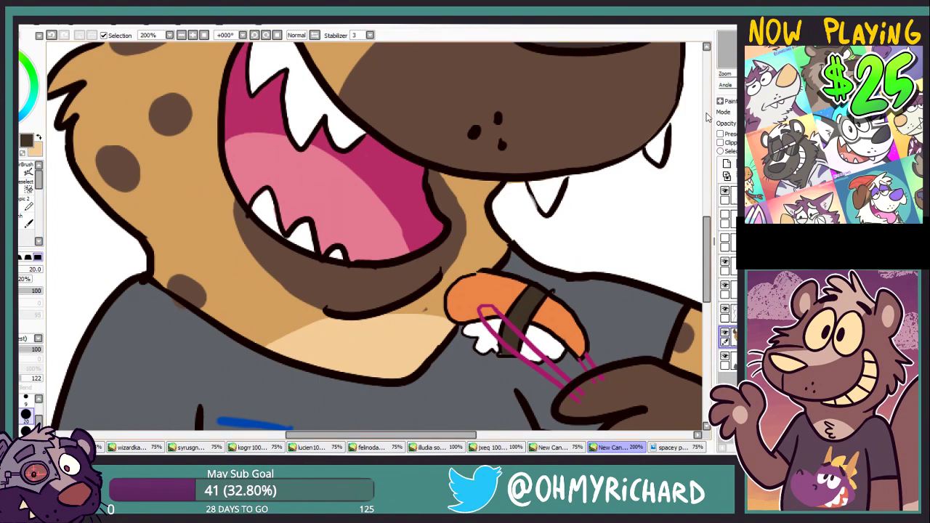
{"action": "left_click_drag", "start_coordinate": [494, 291], "coordinate": [371, 181]}
{"action": "left_click", "coordinate": [39, 137]}
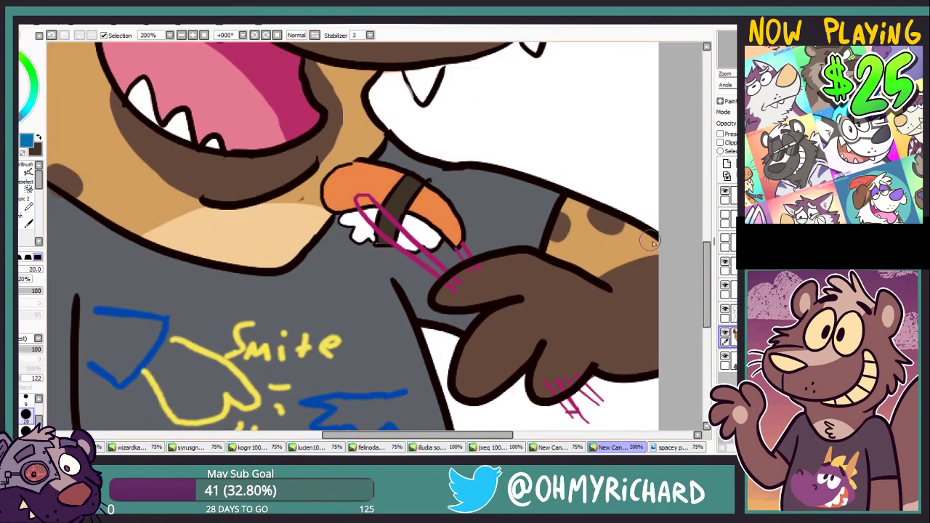
{"action": "left_click", "coordinate": [731, 268]}
{"action": "left_click", "coordinate": [728, 167]}
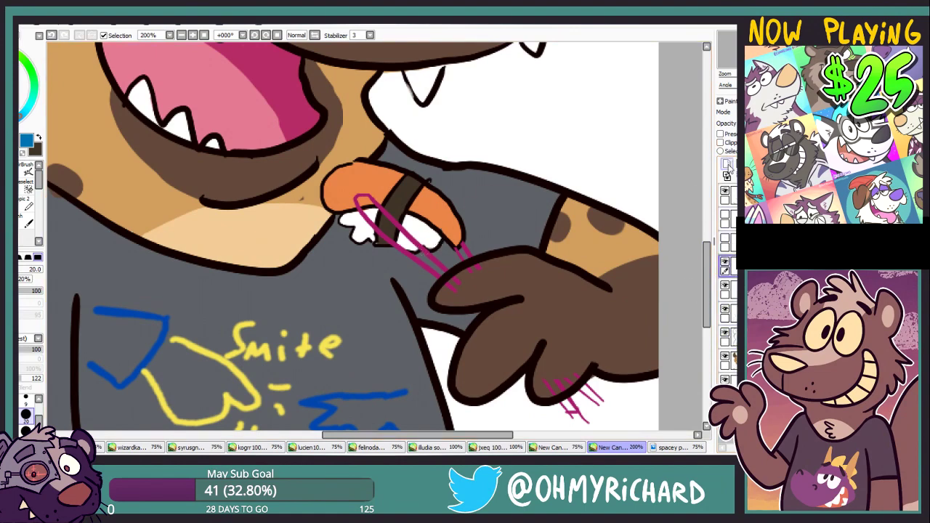
{"action": "left_click", "coordinate": [370, 35]}
{"action": "left_click", "coordinate": [363, 169]}
{"action": "key", "text": "bracketleft"}
{"action": "key", "text": "bracketleft"}
{"action": "key", "text": "bracketleft"}
{"action": "left_click_drag", "start_coordinate": [367, 192], "coordinate": [471, 286]}
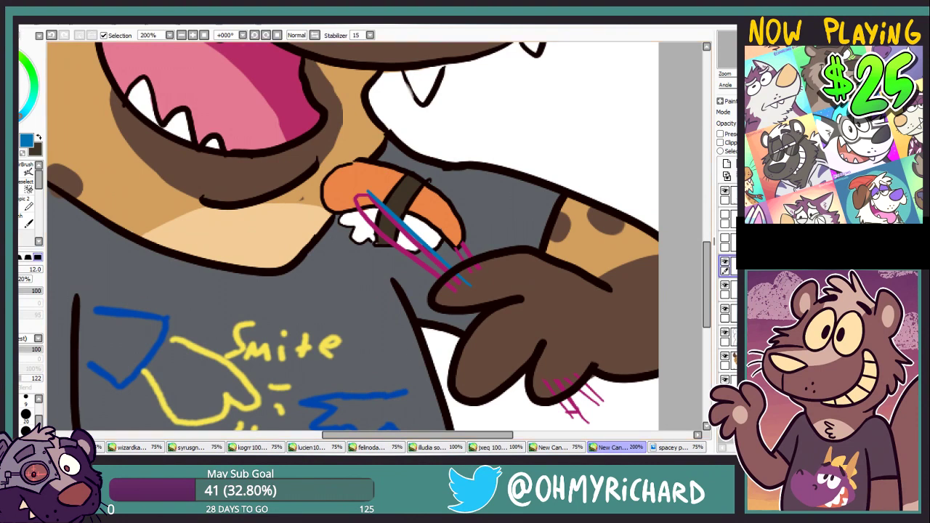
{"action": "key", "text": "ctrl+z"}
{"action": "left_click_drag", "start_coordinate": [367, 192], "coordinate": [467, 284]}
{"action": "key", "text": "ctrl+z"}
{"action": "left_click_drag", "start_coordinate": [368, 193], "coordinate": [466, 285]}
{"action": "mouse_move", "coordinate": [358, 201]}
{"action": "left_mouse_down"}
{"action": "mouse_move", "coordinate": [456, 288]}
{"action": "mouse_move", "coordinate": [357, 198]}
{"action": "left_mouse_up"}
{"action": "key", "text": "ctrl+z"}
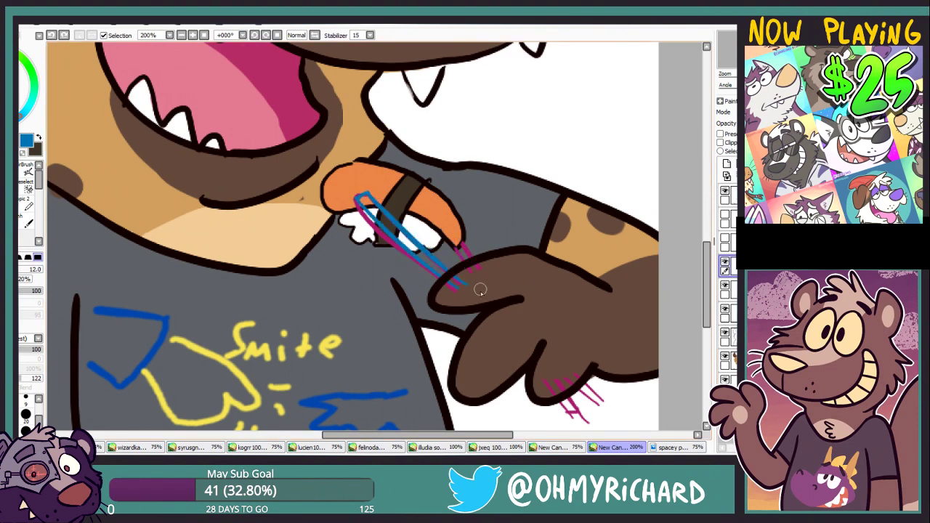
Erase the magenta sketch of the front chopstick over the sushi.
{"action": "left_click", "coordinate": [732, 294]}
{"action": "key", "text": "e"}
{"action": "mouse_move", "coordinate": [369, 195]}
{"action": "left_mouse_down"}
{"action": "mouse_move", "coordinate": [424, 273]}
{"action": "mouse_move", "coordinate": [412, 286]}
{"action": "mouse_move", "coordinate": [428, 266]}
{"action": "left_mouse_up"}
{"action": "scroll", "coordinate": [354, 236], "scroll_direction": "right", "scroll_amount": 1}
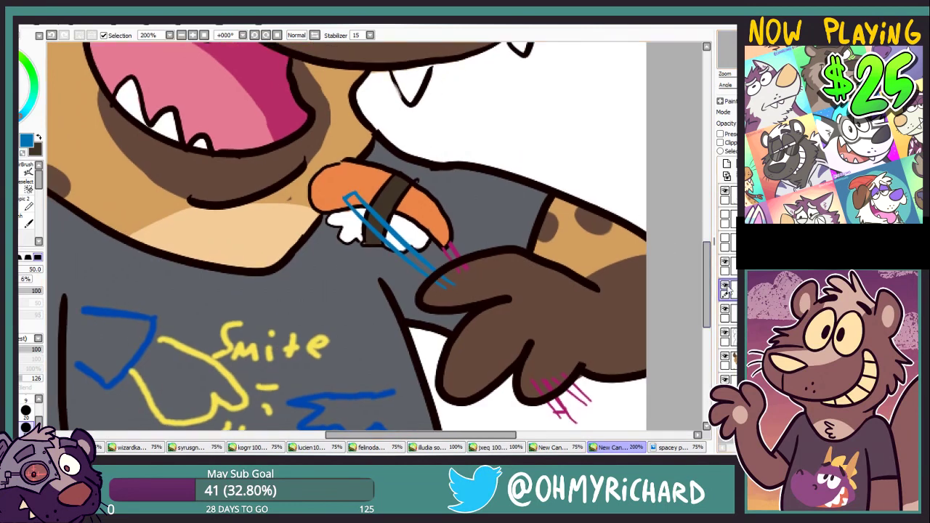
Sample black from the line art and erase the magenta sketch of the chopstick ends below the hand.
{"action": "left_click", "coordinate": [40, 138]}
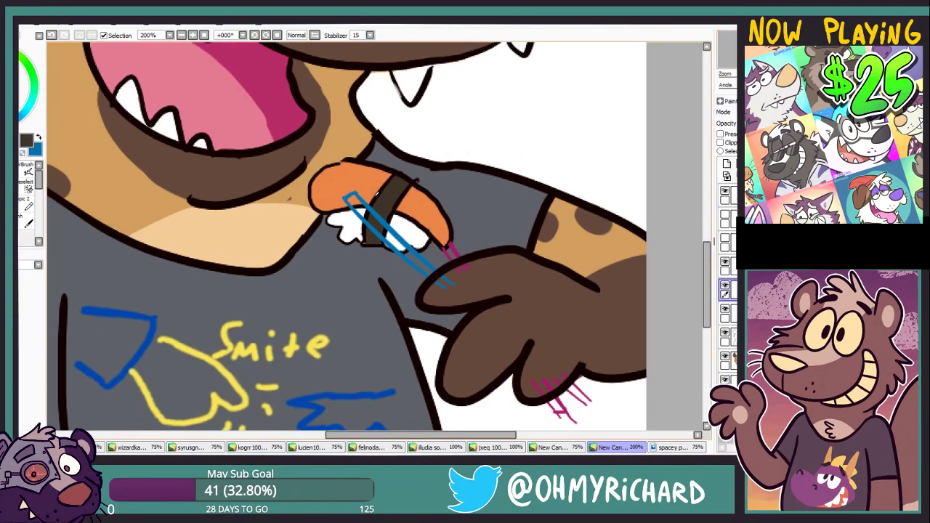
{"action": "left_click", "coordinate": [378, 211], "text": "alt"}
{"action": "scroll", "coordinate": [407, 247], "scroll_direction": "down", "scroll_amount": 4}
{"action": "scroll", "coordinate": [407, 218], "scroll_direction": "up", "scroll_amount": 2}
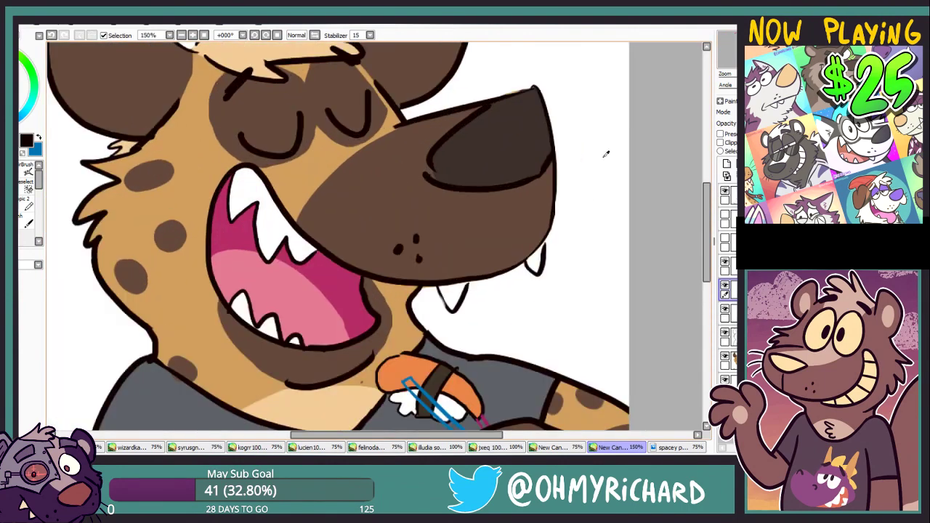
{"action": "scroll", "coordinate": [375, 218], "scroll_direction": "down", "scroll_amount": 2}
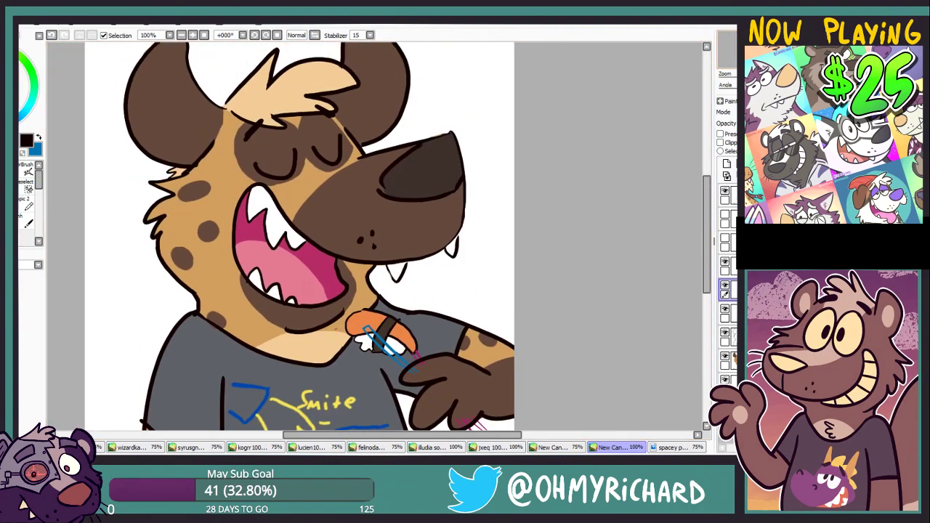
{"action": "scroll", "coordinate": [330, 230], "scroll_direction": "up", "scroll_amount": 2}
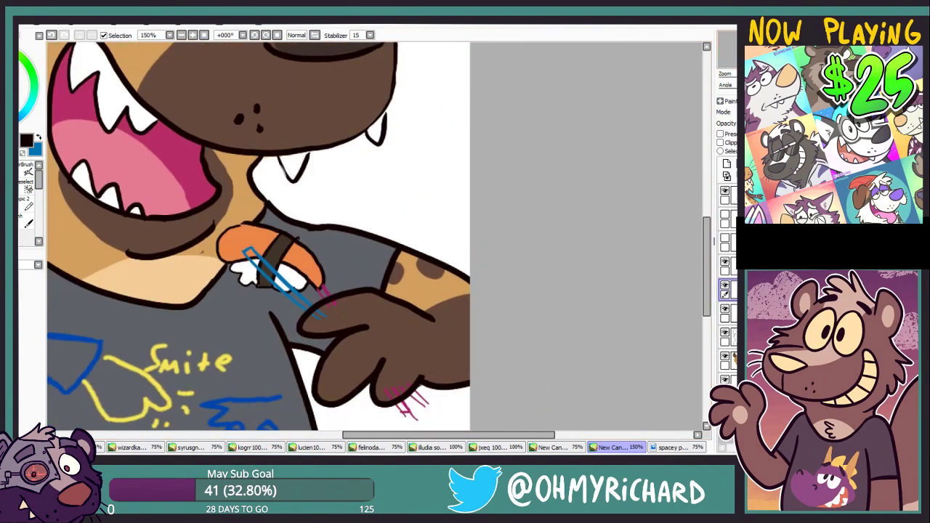
{"action": "mouse_move", "coordinate": [327, 292]}
{"action": "left_mouse_down"}
{"action": "mouse_move", "coordinate": [467, 227]}
{"action": "mouse_move", "coordinate": [473, 244]}
{"action": "left_mouse_up"}
{"action": "left_click_drag", "start_coordinate": [553, 337], "coordinate": [543, 326]}
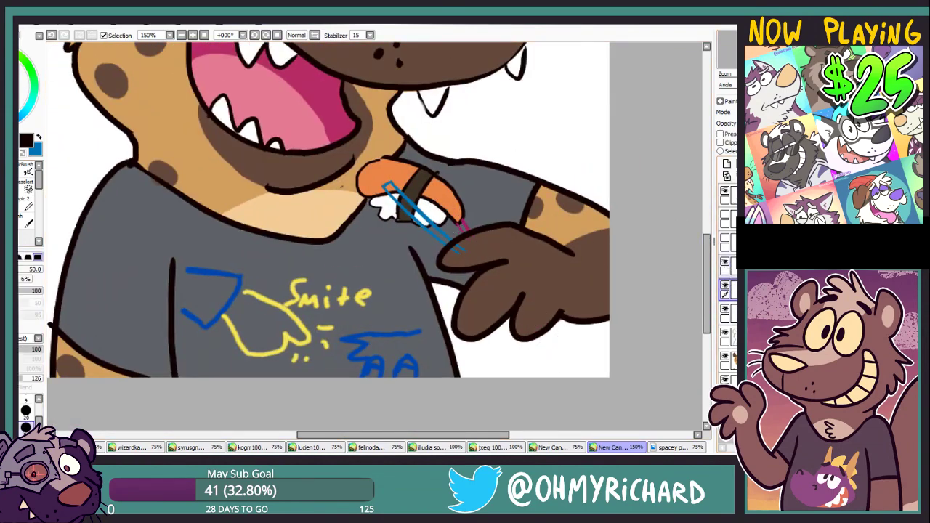
Remove the blue chopstick lines overlapping the thumb and draw both chopstick ends in black below the fingers.
{"action": "left_click", "coordinate": [731, 266]}
{"action": "left_click_drag", "start_coordinate": [465, 255], "coordinate": [457, 251]}
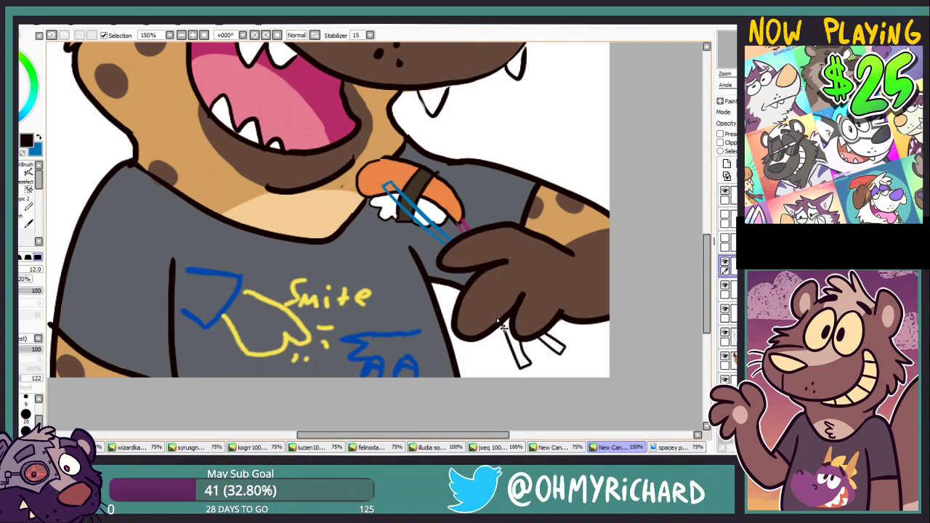
{"action": "key", "text": "ctrl+z"}
{"action": "left_click_drag", "start_coordinate": [503, 329], "coordinate": [536, 366]}
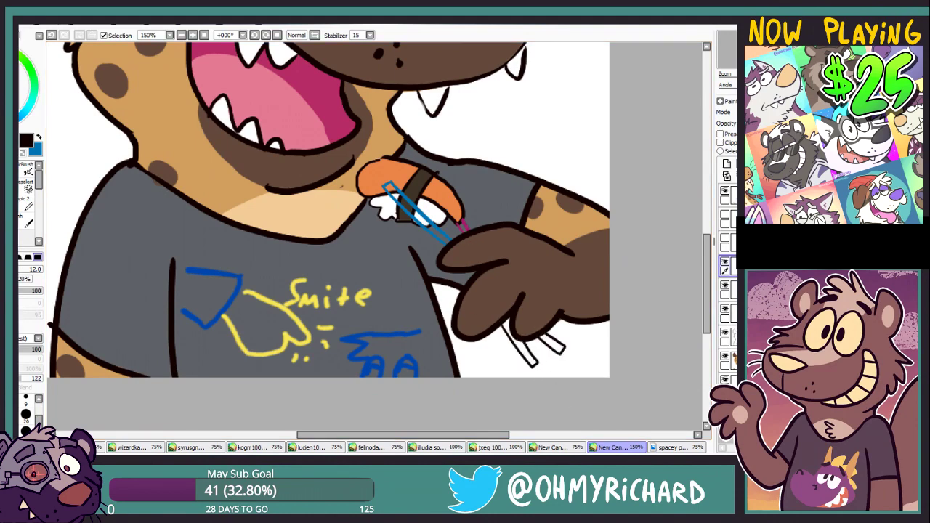
Recolour the blue front chopstick black by preserving its layer's opacity and filling it.
{"action": "left_click_drag", "start_coordinate": [509, 216], "coordinate": [487, 245]}
{"action": "scroll", "coordinate": [530, 234], "scroll_direction": "up", "scroll_amount": 1}
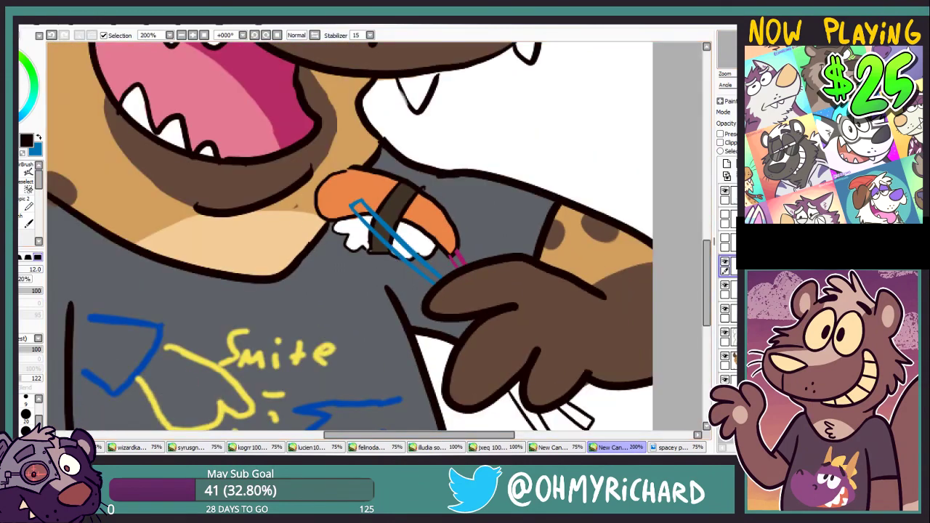
{"action": "key", "text": "e"}
{"action": "left_click", "coordinate": [725, 262]}
{"action": "left_click", "coordinate": [726, 262]}
{"action": "left_click", "coordinate": [327, 167], "text": "ctrl+shift"}
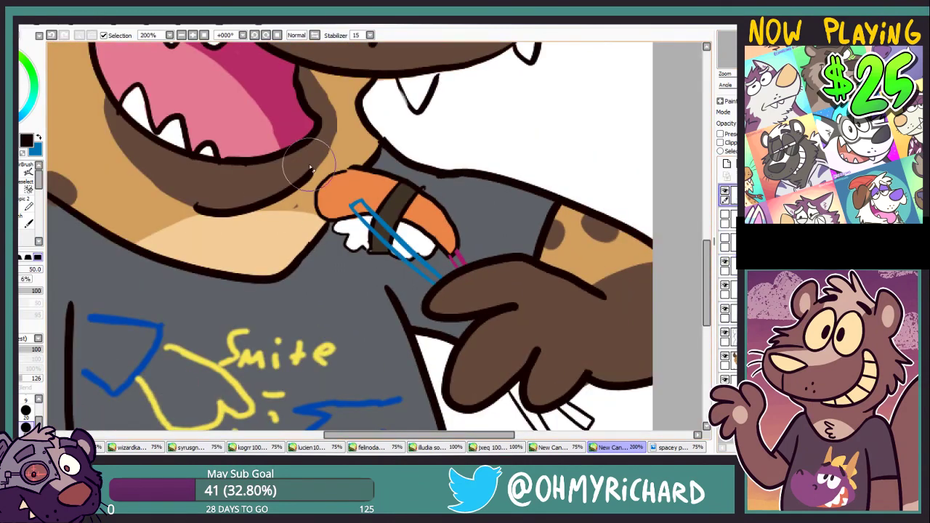
{"action": "left_click", "coordinate": [729, 266]}
{"action": "left_click", "coordinate": [720, 134]}
{"action": "key", "text": "ctrl+f"}
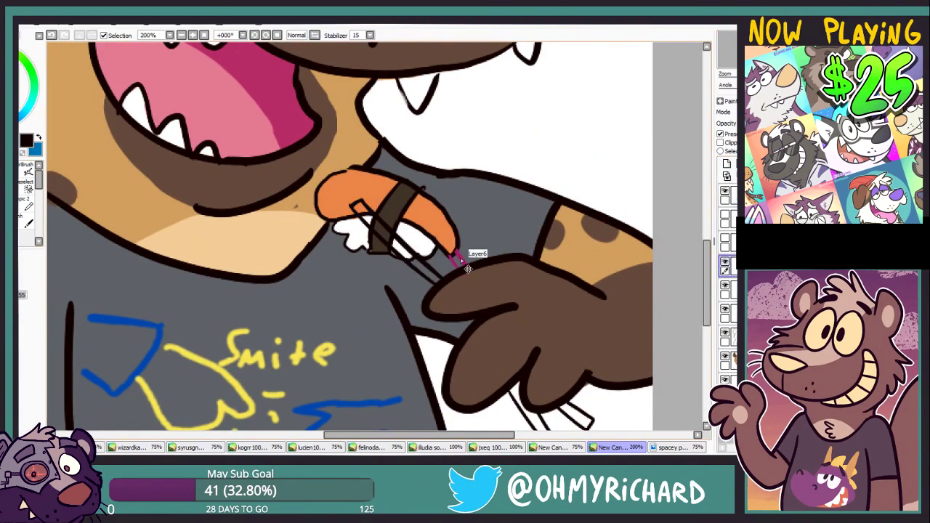
Replace the magenta sketch of the rear chopstick between the fish and the thumb with black lines.
{"action": "left_click", "coordinate": [462, 260], "text": "ctrl+shift"}
{"action": "left_click", "coordinate": [436, 224], "text": "ctrl+shift"}
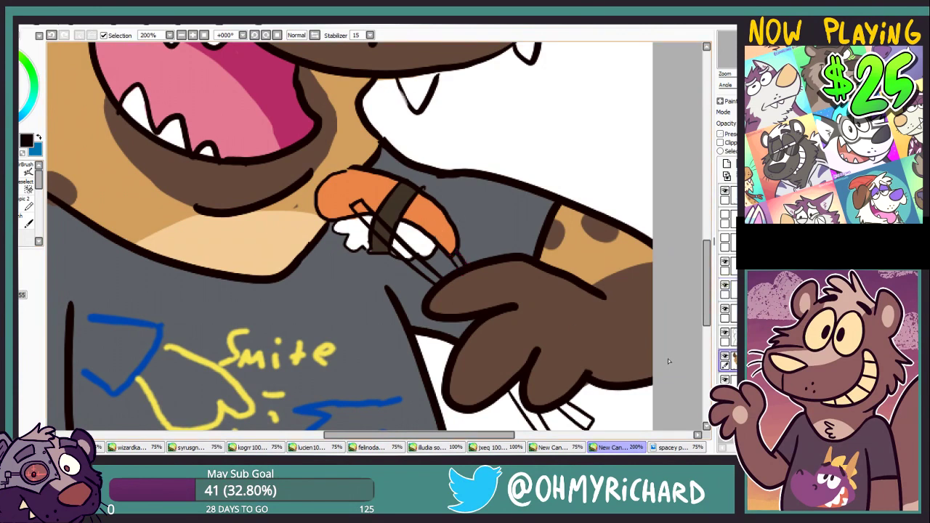
{"action": "left_click", "coordinate": [725, 356]}
{"action": "left_click", "coordinate": [726, 356]}
Erase the sushi's black linework that crosses the front chopstick on the sushi line layer.
{"action": "left_click", "coordinate": [730, 313]}
{"action": "key", "text": "e"}
{"action": "left_click", "coordinate": [358, 73]}
{"action": "key", "text": "bracketleft"}
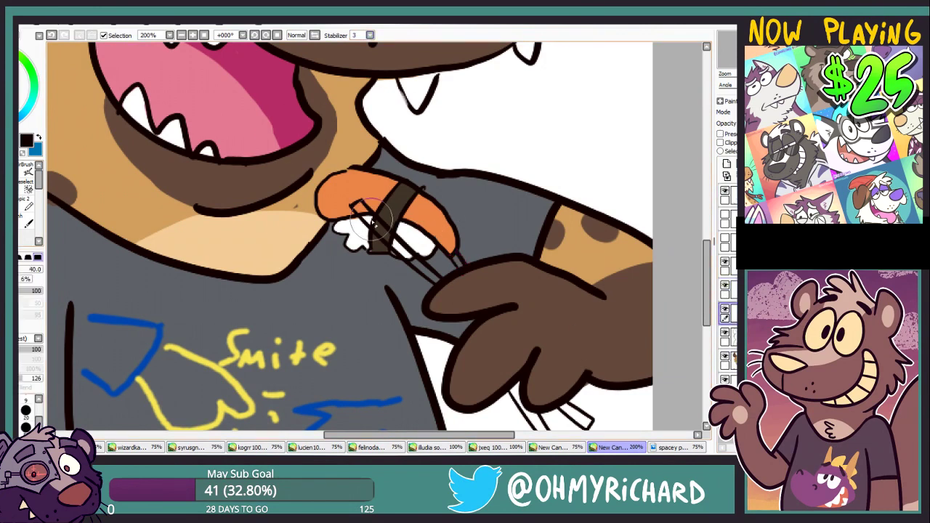
{"action": "left_click_drag", "start_coordinate": [369, 218], "coordinate": [443, 282]}
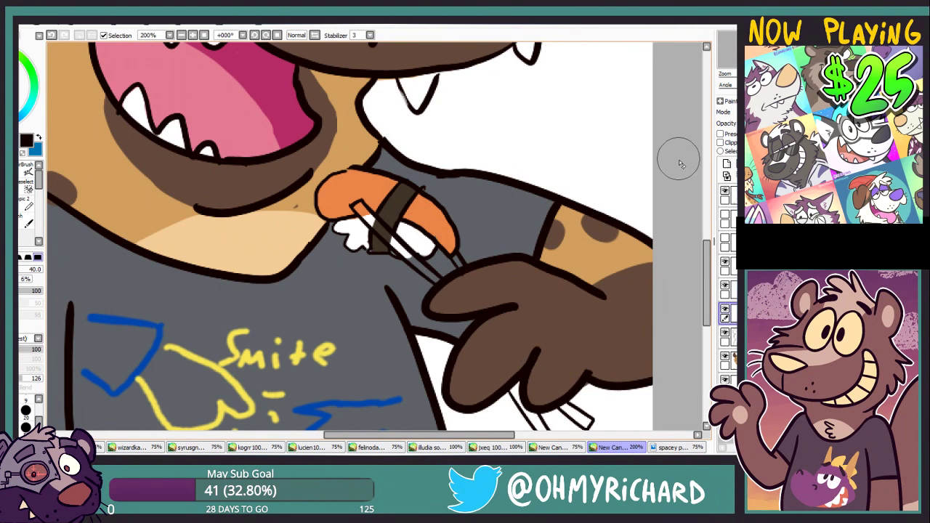
Colour both chopsticks light tan on the colour layer, including the ends below the hand.
{"action": "key", "text": "n"}
{"action": "left_click", "coordinate": [733, 361]}
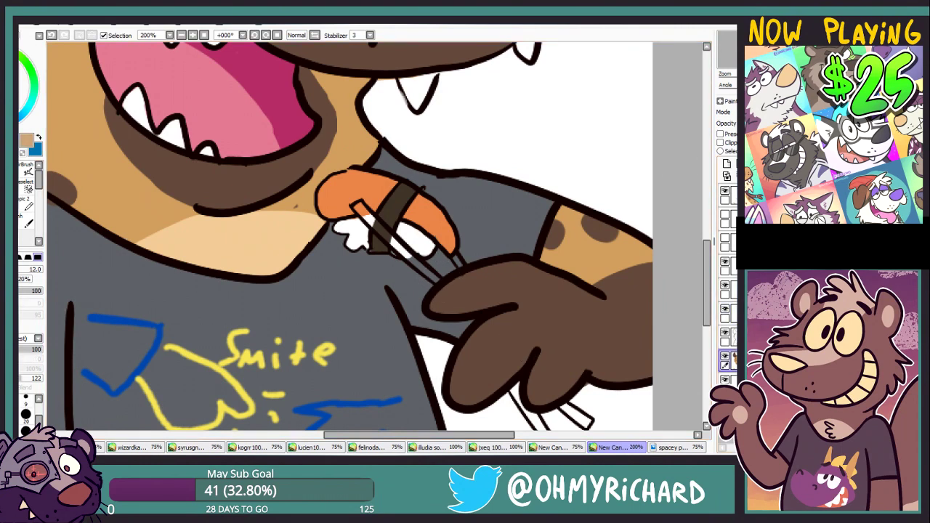
{"action": "left_click_drag", "start_coordinate": [379, 253], "coordinate": [329, 276]}
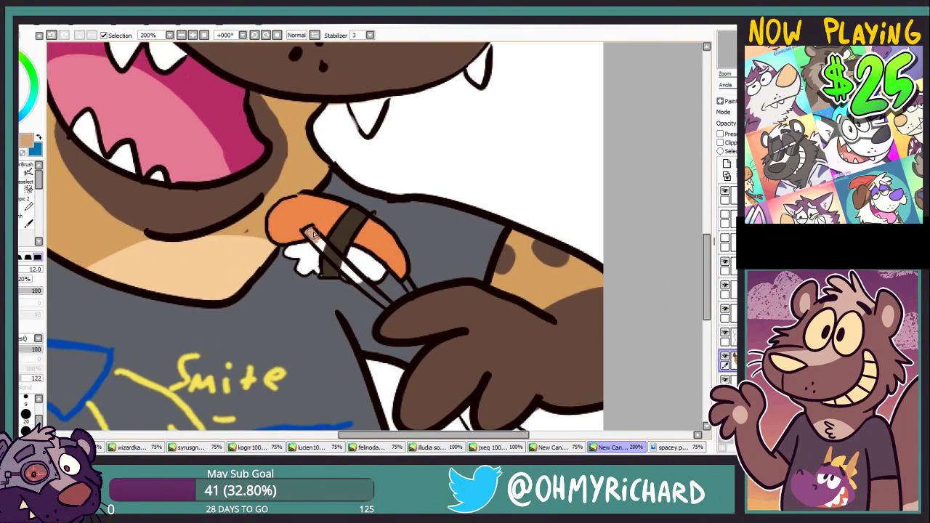
{"action": "left_click_drag", "start_coordinate": [314, 232], "coordinate": [342, 263]}
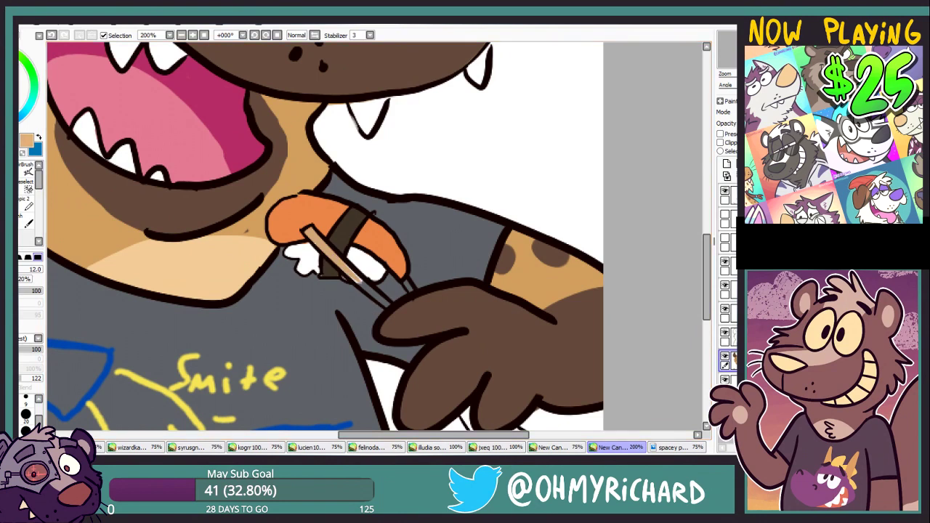
{"action": "left_click_drag", "start_coordinate": [311, 231], "coordinate": [380, 298]}
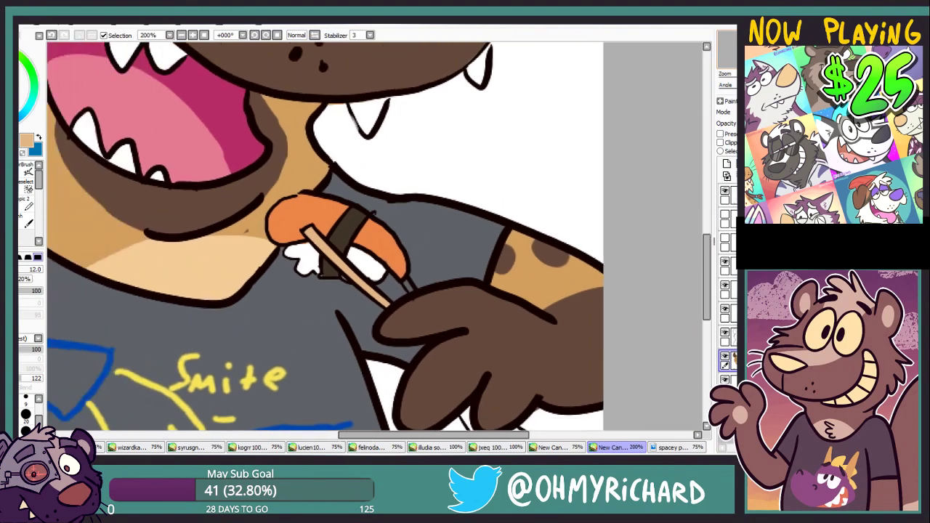
{"action": "left_click_drag", "start_coordinate": [583, 127], "coordinate": [595, 138]}
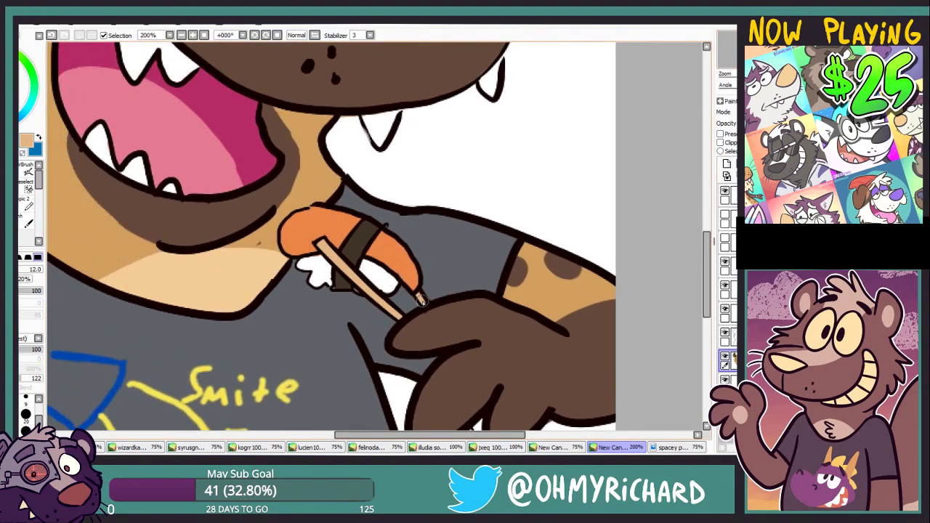
{"action": "scroll", "coordinate": [542, 337], "scroll_direction": "down", "scroll_amount": 4}
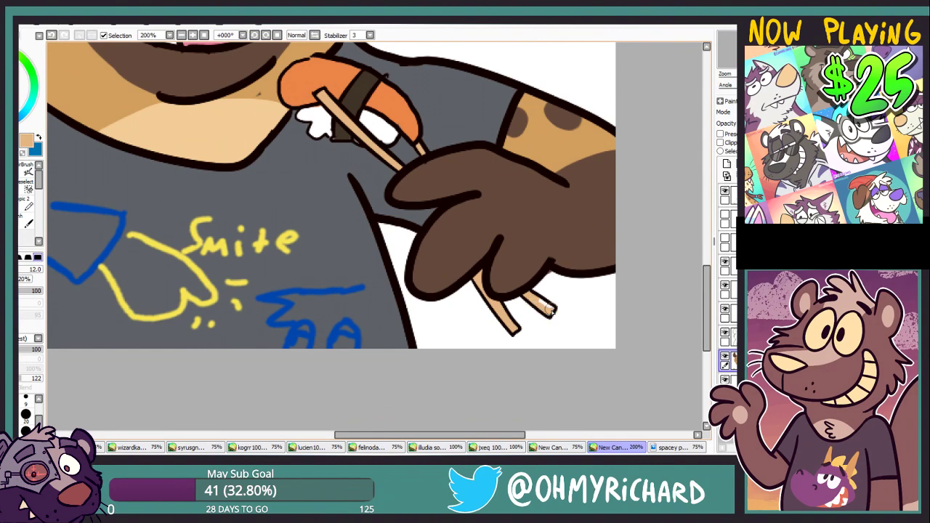
{"action": "left_click_drag", "start_coordinate": [465, 181], "coordinate": [602, 369]}
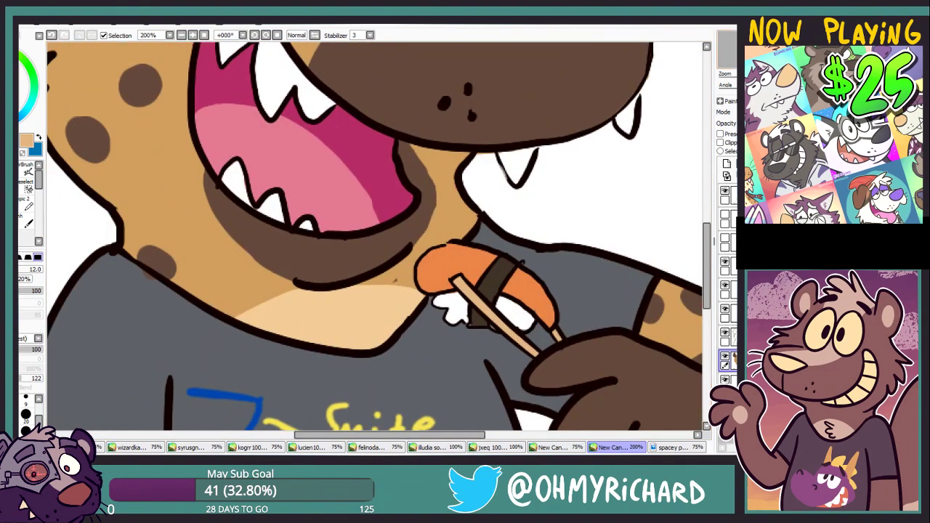
Fill the background behind the hyena with bright red on a new bottom layer.
{"action": "scroll", "coordinate": [429, 234], "scroll_direction": "up", "scroll_amount": 9}
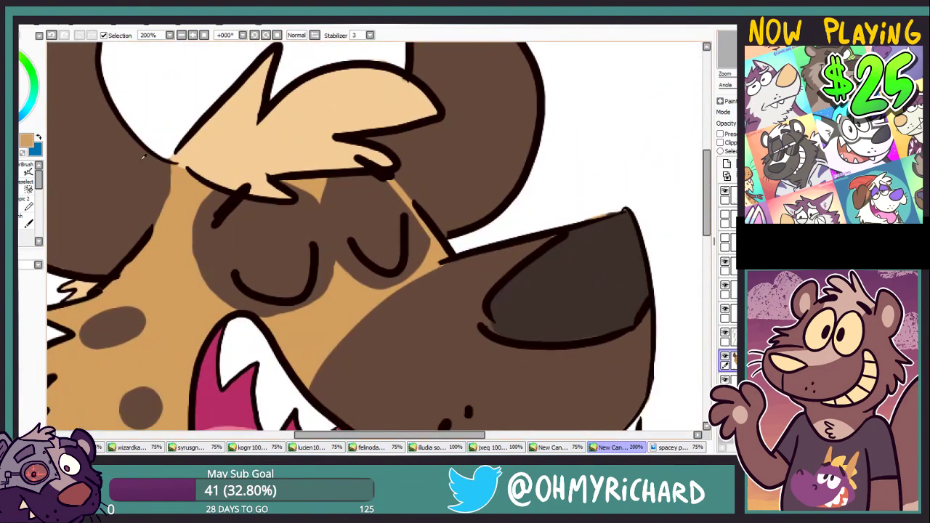
{"action": "left_click_drag", "start_coordinate": [450, 327], "coordinate": [438, 167]}
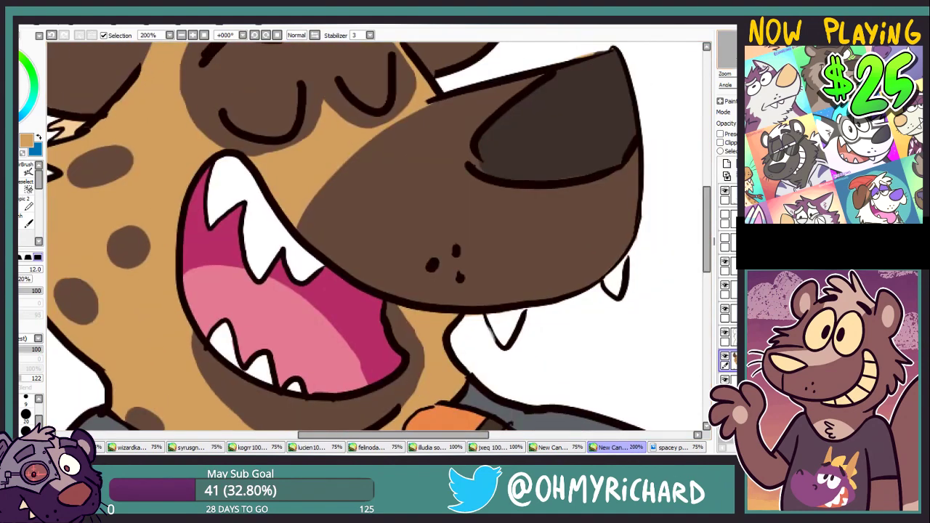
{"action": "left_click_drag", "start_coordinate": [450, 378], "coordinate": [364, 88]}
{"action": "key", "text": "Page_Down"}
{"action": "key", "text": "Page_Down"}
{"action": "key", "text": "Page_Down"}
{"action": "left_click_drag", "start_coordinate": [534, 86], "coordinate": [543, 170]}
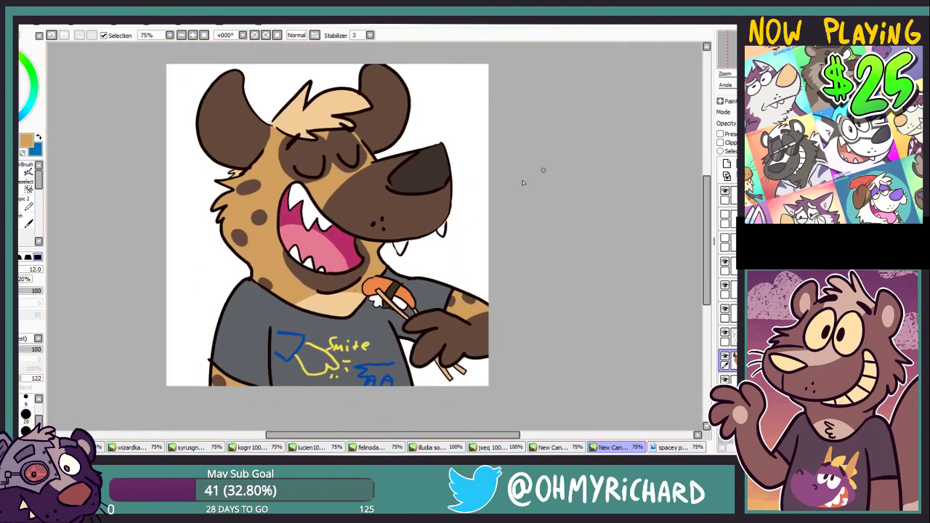
{"action": "key", "text": "g"}
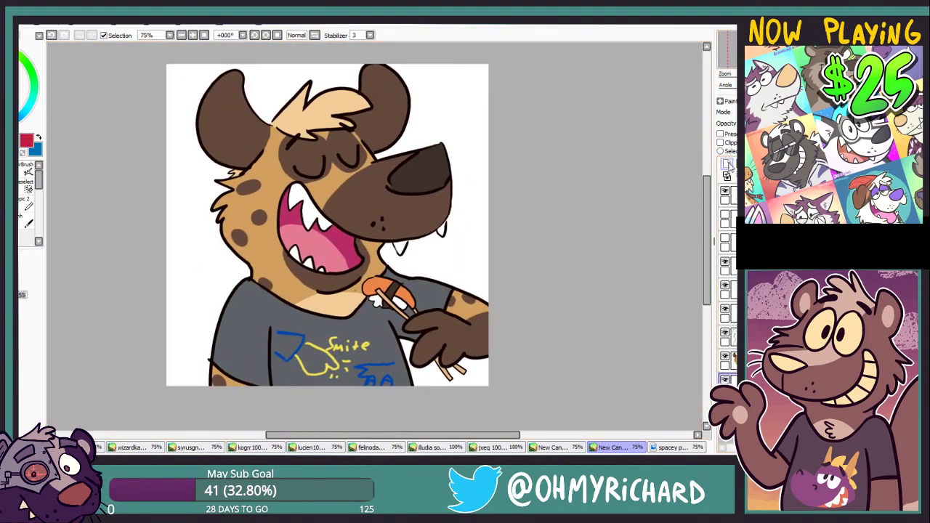
{"action": "left_click", "coordinate": [202, 276]}
Draw a slightly slanted dark red dividing line across the background and fill the area above it with dark red.
{"action": "key", "text": "n"}
{"action": "left_click", "coordinate": [17, 94]}
{"action": "left_click_drag", "start_coordinate": [167, 190], "coordinate": [488, 160]}
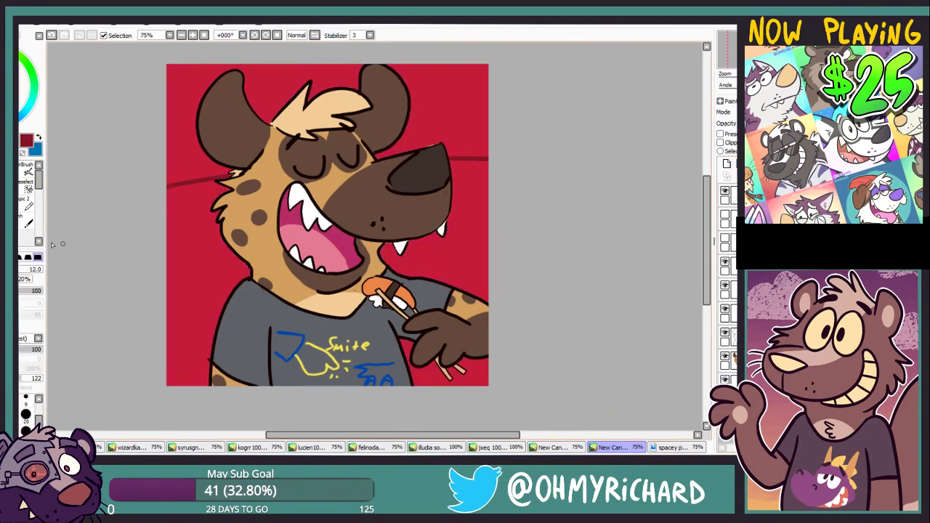
{"action": "key", "text": "g"}
{"action": "left_click", "coordinate": [186, 153]}
Blend the dark red upper area into the bright red with a large soft brush in slanted strokes.
{"action": "key", "text": "n"}
{"action": "key", "text": "b"}
{"action": "key", "text": "bracketright"}
{"action": "key", "text": "bracketright"}
{"action": "key", "text": "bracketright"}
{"action": "key", "text": "bracketright"}
{"action": "key", "text": "bracketright"}
{"action": "left_click_drag", "start_coordinate": [178, 190], "coordinate": [471, 147]}
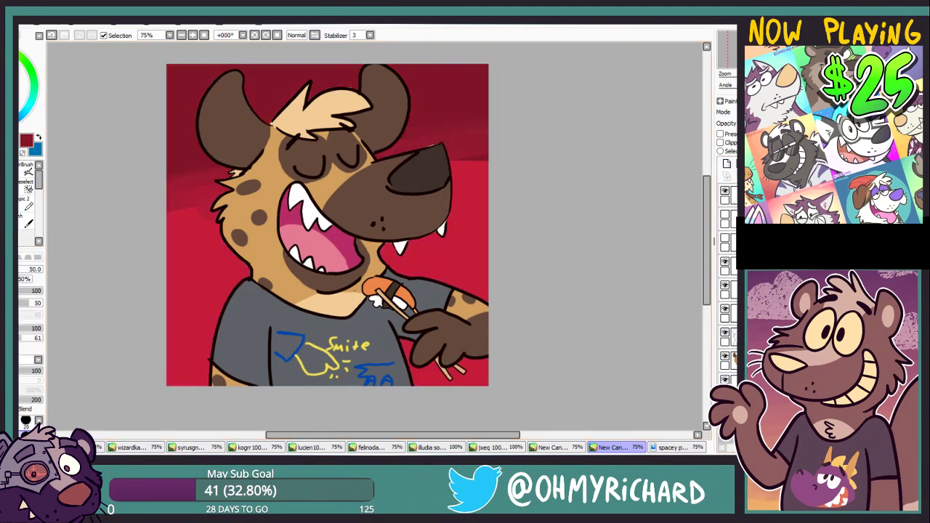
{"action": "mouse_move", "coordinate": [236, 163]}
{"action": "left_mouse_down"}
{"action": "mouse_move", "coordinate": [447, 179]}
{"action": "mouse_move", "coordinate": [172, 161]}
{"action": "mouse_move", "coordinate": [527, 227]}
{"action": "mouse_move", "coordinate": [538, 126]}
{"action": "left_mouse_up"}
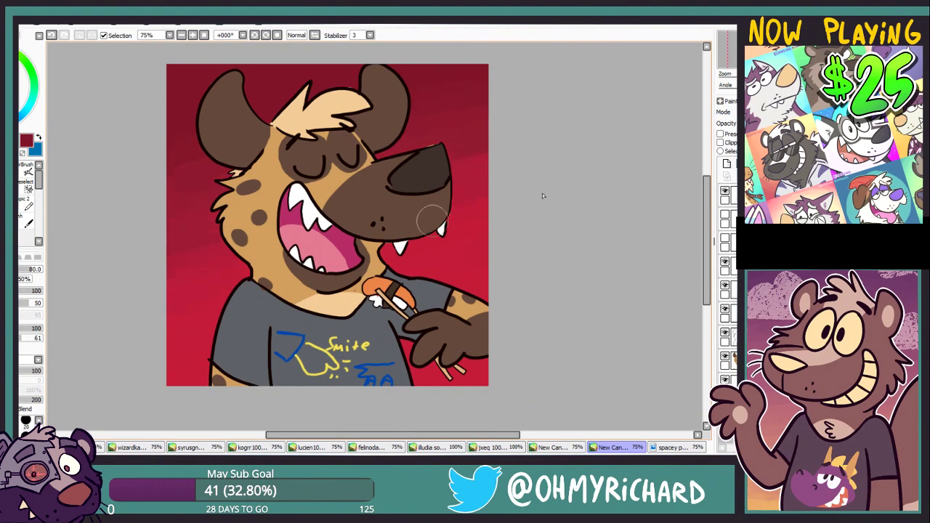
Draw a slanted orange dividing line across the lower background and fill the area below it with orange.
{"action": "key", "text": "g"}
{"action": "left_click", "coordinate": [20, 70]}
{"action": "key", "text": "n"}
{"action": "left_click_drag", "start_coordinate": [166, 336], "coordinate": [490, 266]}
{"action": "key", "text": "g"}
{"action": "left_click", "coordinate": [178, 345]}
Hide the character's colour layers, blend the orange into the red with slanted strokes, and show the layers again.
{"action": "left_click", "coordinate": [726, 356]}
{"action": "left_click", "coordinate": [725, 380]}
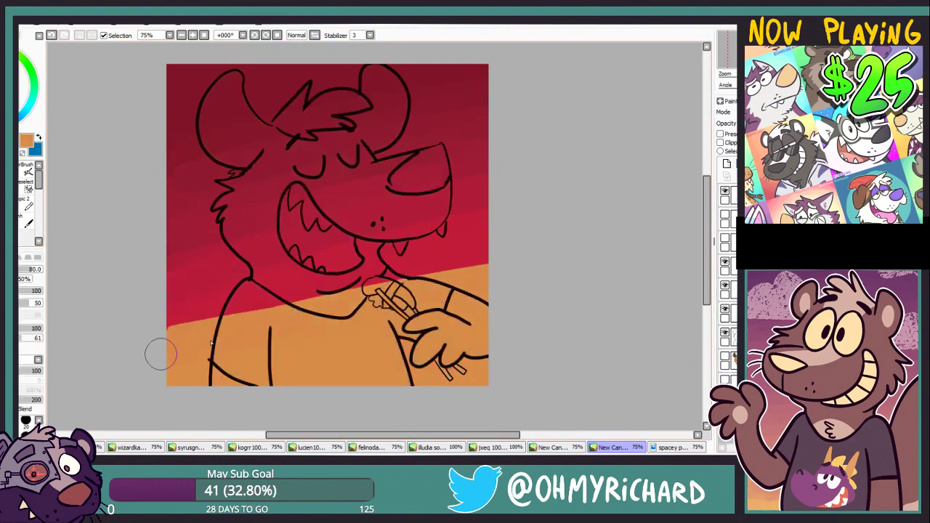
{"action": "mouse_move", "coordinate": [157, 353]}
{"action": "left_mouse_down"}
{"action": "mouse_move", "coordinate": [149, 365]}
{"action": "mouse_move", "coordinate": [482, 125]}
{"action": "left_mouse_up"}
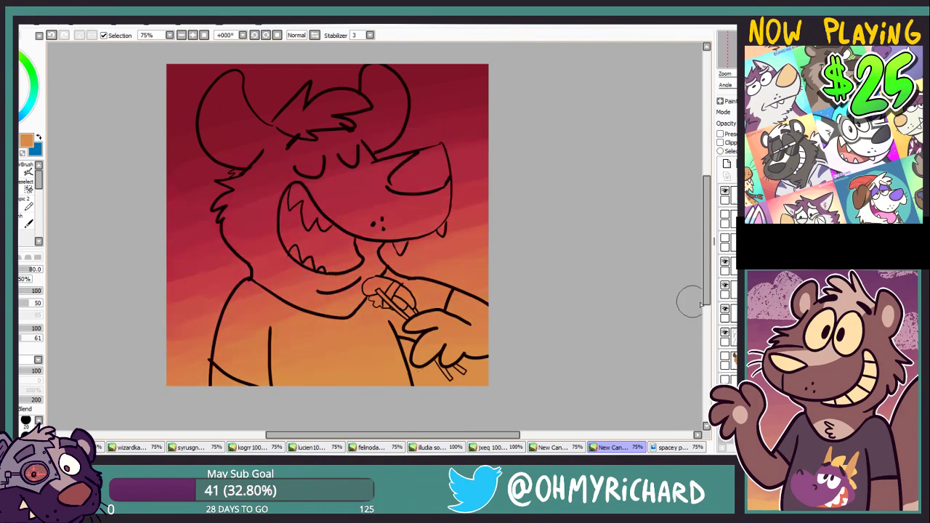
{"action": "left_click", "coordinate": [725, 355]}
{"action": "left_click", "coordinate": [725, 379]}
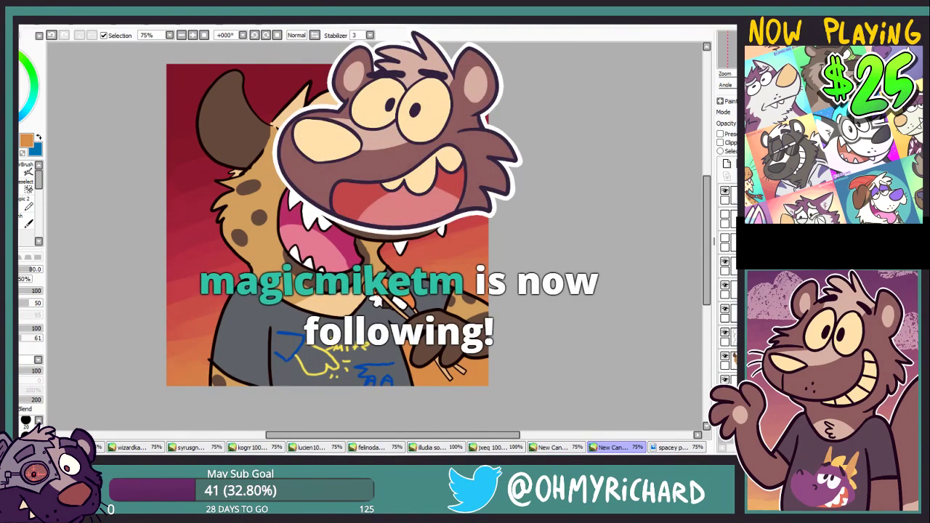
Copy the artist's signature from another open picture and place it in the upper-right corner of the hyena picture.
{"action": "left_click", "coordinate": [436, 448]}
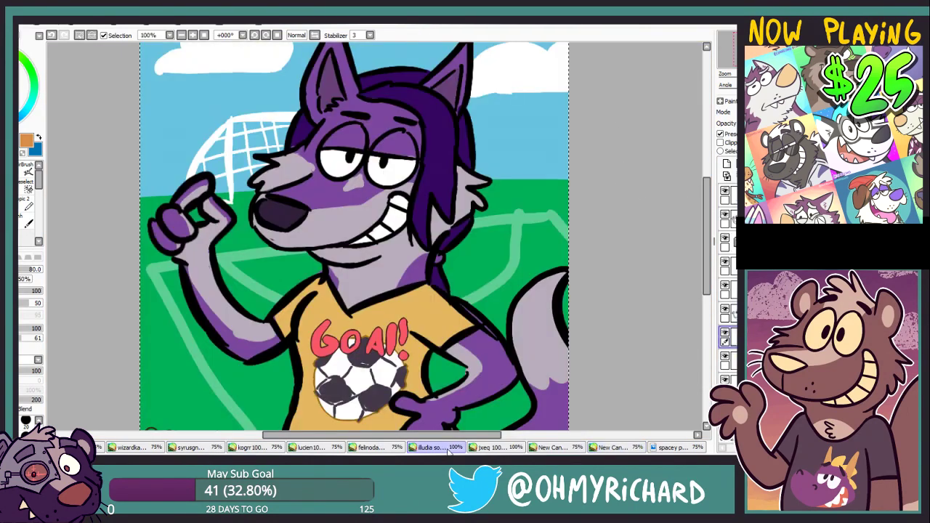
{"action": "left_click", "coordinate": [497, 448]}
{"action": "left_click", "coordinate": [677, 448]}
{"action": "left_click", "coordinate": [618, 447]}
{"action": "left_click_drag", "start_coordinate": [203, 71], "coordinate": [435, 69]}
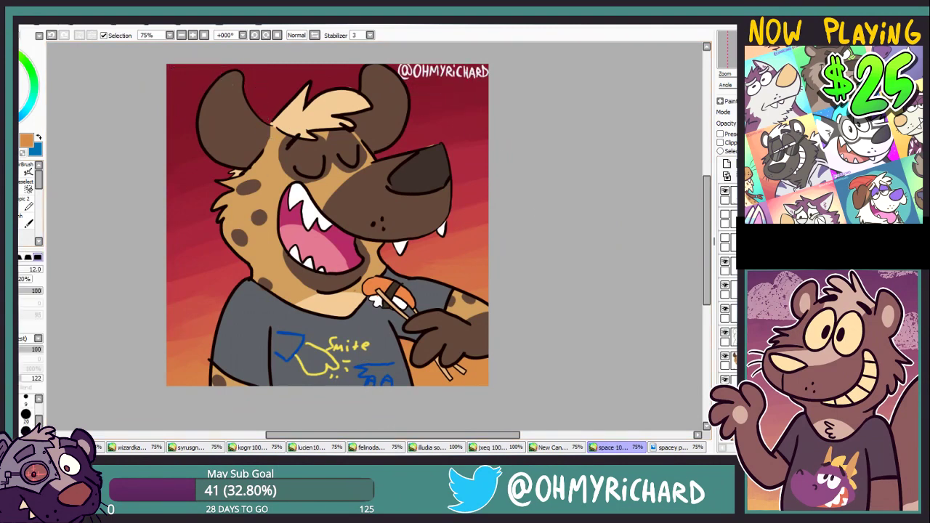
Draw short horizontal lines inward from both side edges of the hyena picture.
{"action": "left_click_drag", "start_coordinate": [167, 248], "coordinate": [228, 246]}
{"action": "left_click_drag", "start_coordinate": [487, 254], "coordinate": [425, 257]}
{"action": "left_click_drag", "start_coordinate": [167, 254], "coordinate": [234, 253]}
{"action": "left_click_drag", "start_coordinate": [488, 264], "coordinate": [425, 270]}
{"action": "left_click", "coordinate": [52, 36]}
Create a blank square canvas and sketch a canine head with pointed ears, hair tuft, cheek fluff, long muzzle and closed eyes.
{"action": "left_click", "coordinate": [624, 168]}
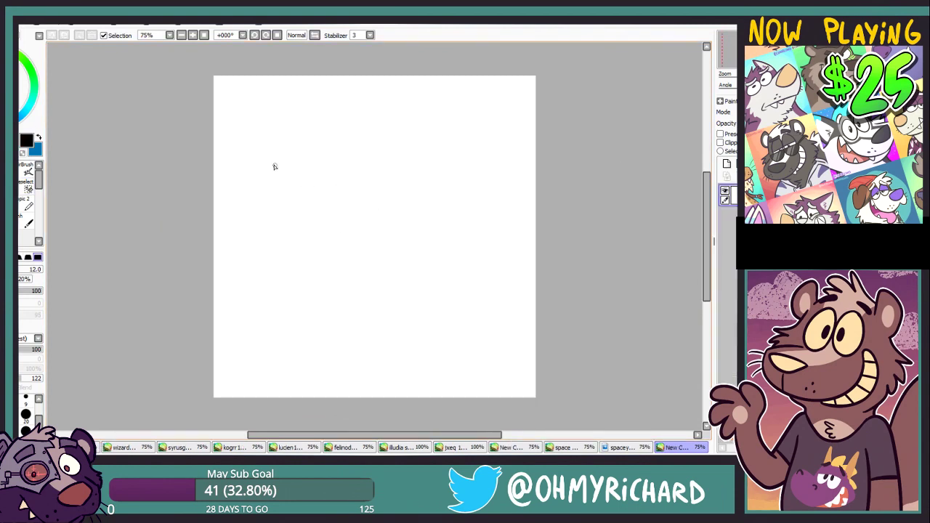
{"action": "left_click_drag", "start_coordinate": [321, 182], "coordinate": [287, 205]}
{"action": "mouse_move", "coordinate": [320, 178]}
{"action": "left_mouse_down"}
{"action": "mouse_move", "coordinate": [341, 161]}
{"action": "mouse_move", "coordinate": [367, 166]}
{"action": "left_mouse_up"}
{"action": "mouse_move", "coordinate": [288, 207]}
{"action": "left_mouse_down"}
{"action": "mouse_move", "coordinate": [287, 263]}
{"action": "mouse_move", "coordinate": [336, 269]}
{"action": "left_mouse_up"}
{"action": "left_click_drag", "start_coordinate": [364, 162], "coordinate": [383, 182]}
{"action": "mouse_move", "coordinate": [378, 182]}
{"action": "left_mouse_down"}
{"action": "mouse_move", "coordinate": [428, 149]}
{"action": "mouse_move", "coordinate": [442, 227]}
{"action": "mouse_move", "coordinate": [394, 253]}
{"action": "left_mouse_up"}
{"action": "key", "text": "ctrl+z"}
{"action": "key", "text": "ctrl+z"}
{"action": "mouse_move", "coordinate": [319, 215]}
{"action": "left_mouse_down"}
{"action": "mouse_move", "coordinate": [345, 205]}
{"action": "mouse_move", "coordinate": [308, 205]}
{"action": "left_mouse_up"}
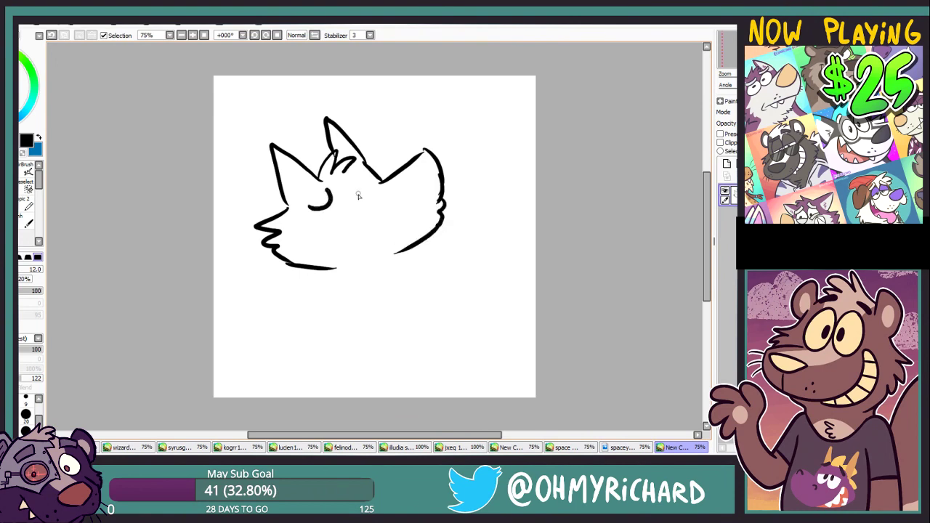
{"action": "left_click_drag", "start_coordinate": [347, 179], "coordinate": [364, 189]}
Sketch the large nose and the angular outline of a raised hand in front of the muzzle.
{"action": "left_click_drag", "start_coordinate": [428, 166], "coordinate": [466, 192]}
{"action": "key", "text": "ctrl+z"}
{"action": "mouse_move", "coordinate": [444, 202]}
{"action": "left_mouse_down"}
{"action": "mouse_move", "coordinate": [461, 194]}
{"action": "mouse_move", "coordinate": [459, 215]}
{"action": "left_mouse_up"}
{"action": "mouse_move", "coordinate": [461, 195]}
{"action": "left_mouse_down"}
{"action": "mouse_move", "coordinate": [489, 148]}
{"action": "mouse_move", "coordinate": [488, 167]}
{"action": "left_mouse_up"}
{"action": "key", "text": "ctrl+z"}
{"action": "left_click_drag", "start_coordinate": [458, 215], "coordinate": [528, 206]}
{"action": "left_click_drag", "start_coordinate": [491, 168], "coordinate": [509, 159]}
{"action": "left_click_drag", "start_coordinate": [514, 156], "coordinate": [521, 210]}
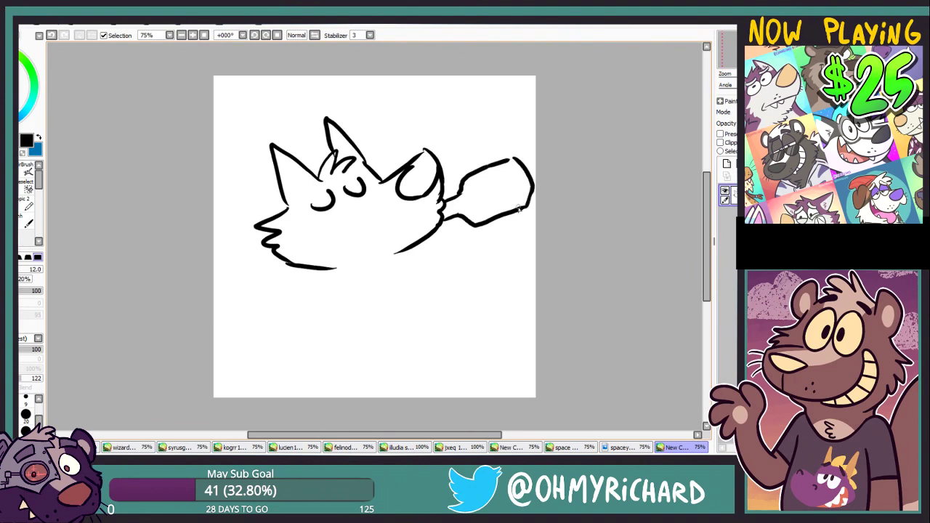
Sketch a chest tuft and two curved arm lines below the head, and move the whole sketch up and left.
{"action": "left_click_drag", "start_coordinate": [384, 274], "coordinate": [405, 304]}
{"action": "left_click_drag", "start_coordinate": [317, 269], "coordinate": [271, 333]}
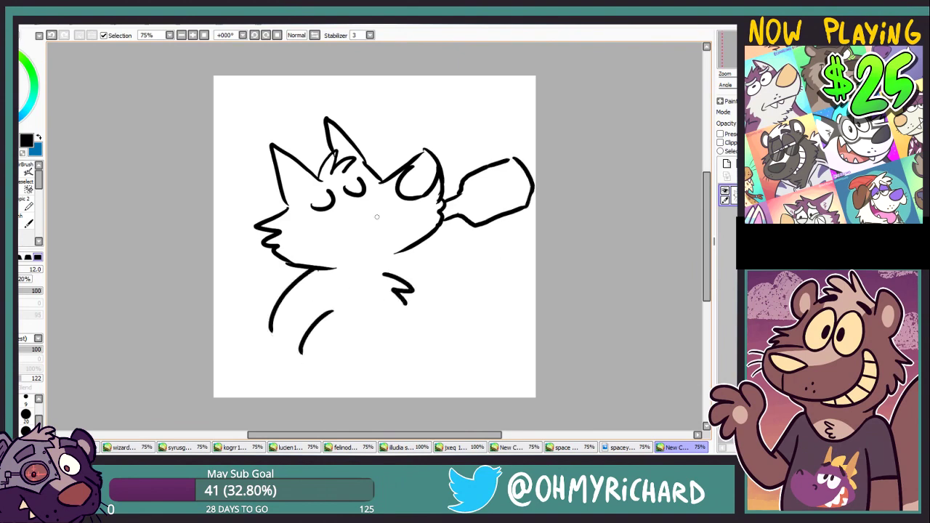
{"action": "key", "text": "ctrl"}
{"action": "left_click_drag", "start_coordinate": [387, 230], "coordinate": [366, 211]}
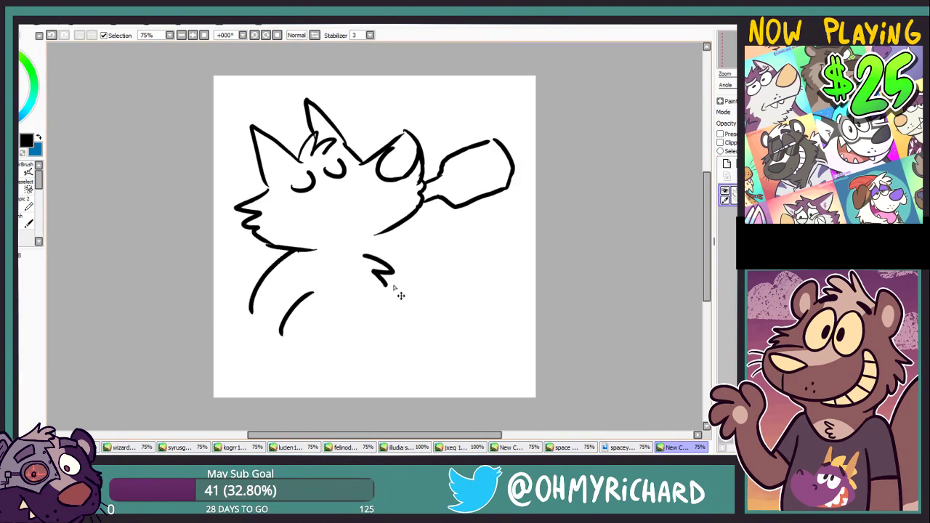
Erase the closed eyes and redraw them as open, half-lidded eyes with pupils.
{"action": "left_click", "coordinate": [28, 181]}
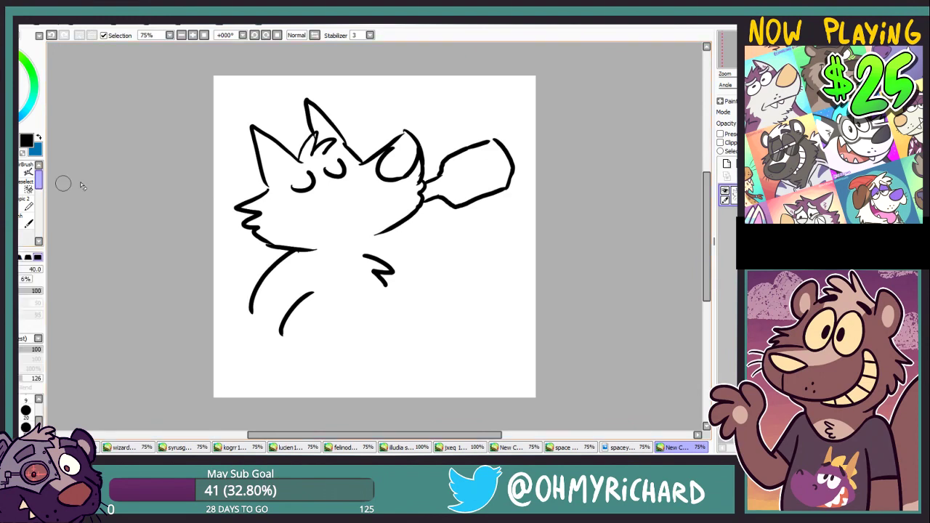
{"action": "left_click_drag", "start_coordinate": [293, 191], "coordinate": [312, 179]}
{"action": "left_click_drag", "start_coordinate": [327, 173], "coordinate": [344, 173]}
{"action": "left_click", "coordinate": [193, 35]}
{"action": "left_click", "coordinate": [27, 207]}
{"action": "mouse_move", "coordinate": [289, 148]}
{"action": "left_mouse_down"}
{"action": "mouse_move", "coordinate": [258, 160]}
{"action": "mouse_move", "coordinate": [299, 156]}
{"action": "left_mouse_up"}
{"action": "mouse_move", "coordinate": [304, 146]}
{"action": "left_mouse_down"}
{"action": "mouse_move", "coordinate": [332, 135]}
{"action": "mouse_move", "coordinate": [306, 155]}
{"action": "left_mouse_up"}
{"action": "left_click_drag", "start_coordinate": [278, 162], "coordinate": [285, 167]}
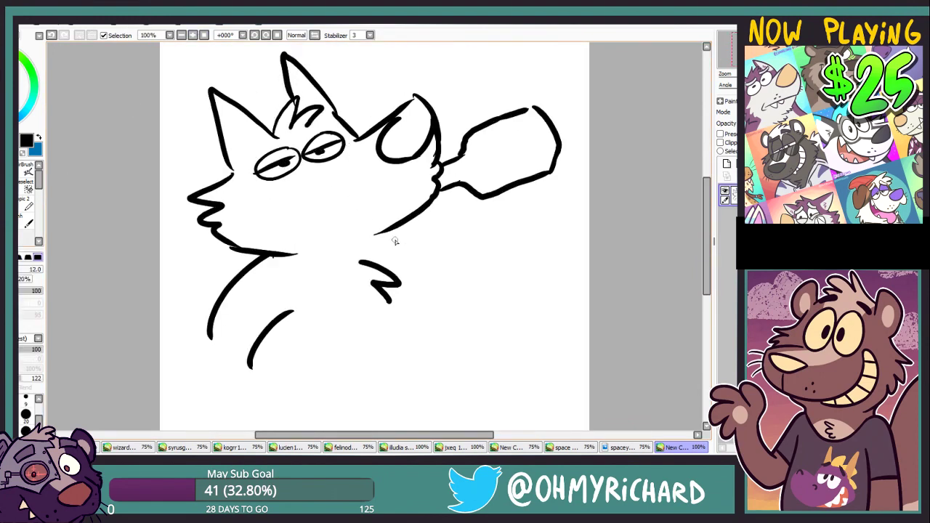
Erase the chest tuft and both curved arm lines below the head.
{"action": "key", "text": "e"}
{"action": "left_click_drag", "start_coordinate": [362, 262], "coordinate": [390, 300]}
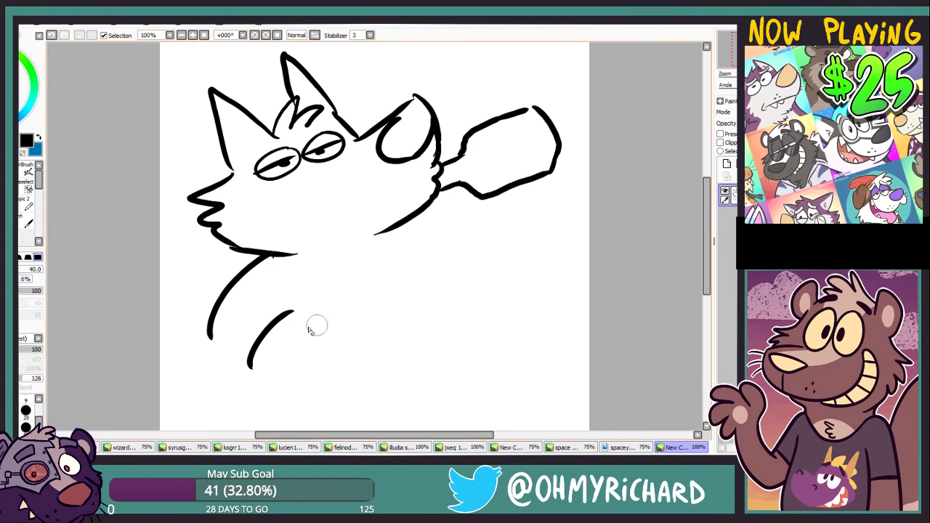
{"action": "left_click_drag", "start_coordinate": [275, 258], "coordinate": [211, 337]}
{"action": "left_click_drag", "start_coordinate": [292, 313], "coordinate": [251, 366]}
Redraw a fluffier chest tuft and add a curved line for the side of the torso under the muzzle.
{"action": "key", "text": "n"}
{"action": "left_click_drag", "start_coordinate": [368, 262], "coordinate": [389, 307]}
{"action": "left_click_drag", "start_coordinate": [402, 242], "coordinate": [442, 360]}
Add a new layer and sketch rounded fingertips with pointed claws on the raised hand.
{"action": "key", "text": "ctrl+shift+n"}
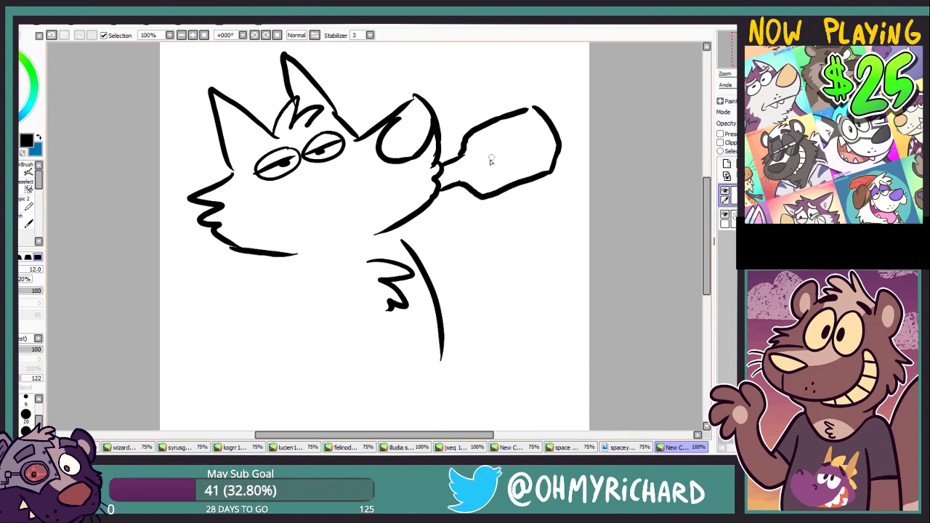
{"action": "left_click_drag", "start_coordinate": [490, 190], "coordinate": [485, 193]}
{"action": "left_click_drag", "start_coordinate": [465, 135], "coordinate": [468, 137]}
{"action": "left_click_drag", "start_coordinate": [505, 103], "coordinate": [517, 110]}
{"action": "left_click_drag", "start_coordinate": [477, 137], "coordinate": [485, 136]}
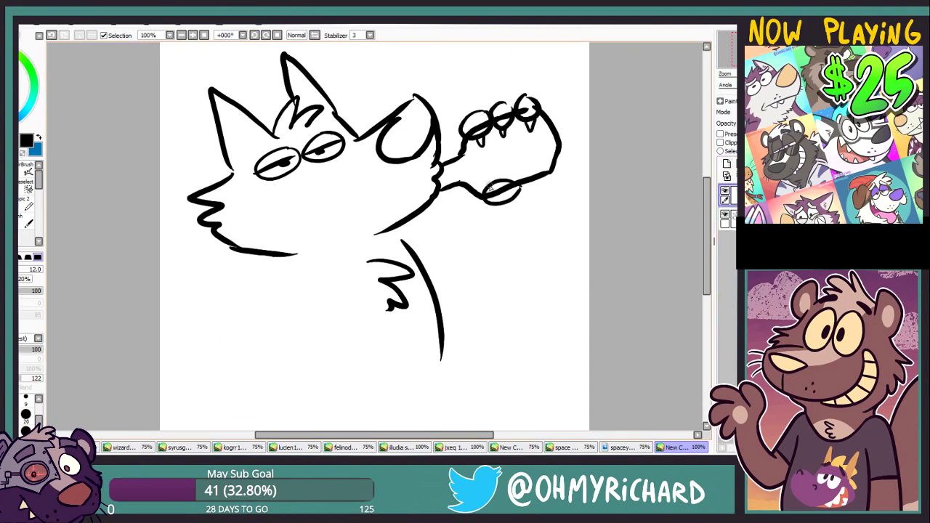
Sketch the raised arm's upper and lower outlines, bending from the torso up to the wrist.
{"action": "left_click_drag", "start_coordinate": [406, 223], "coordinate": [485, 252]}
{"action": "left_click_drag", "start_coordinate": [485, 253], "coordinate": [499, 205]}
{"action": "mouse_move", "coordinate": [435, 285]}
{"action": "left_mouse_down"}
{"action": "mouse_move", "coordinate": [523, 270]}
{"action": "mouse_move", "coordinate": [542, 188]}
{"action": "left_mouse_up"}
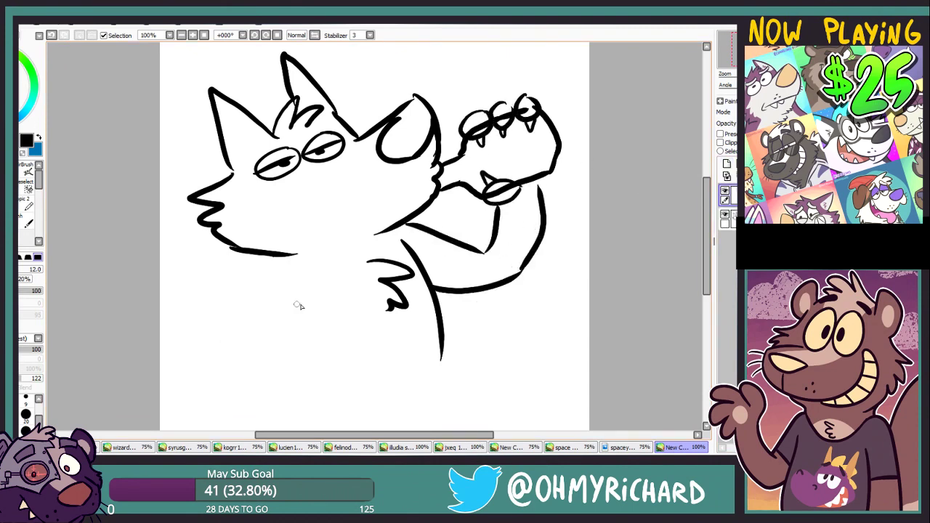
{"action": "left_click_drag", "start_coordinate": [306, 294], "coordinate": [298, 384]}
{"action": "key", "text": "ctrl+z"}
{"action": "mouse_move", "coordinate": [291, 335]}
{"action": "left_mouse_down"}
{"action": "mouse_move", "coordinate": [359, 291]}
{"action": "mouse_move", "coordinate": [378, 334]}
{"action": "left_mouse_up"}
{"action": "key", "text": "ctrl+z"}
{"action": "left_click_drag", "start_coordinate": [339, 263], "coordinate": [370, 317]}
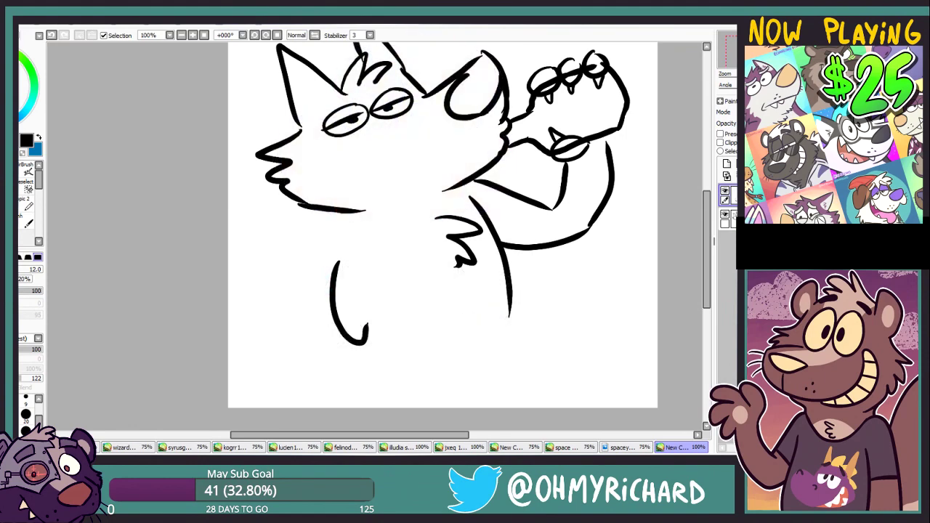
{"action": "mouse_move", "coordinate": [370, 277]}
{"action": "left_mouse_down"}
{"action": "mouse_move", "coordinate": [283, 313]}
{"action": "mouse_move", "coordinate": [275, 383]}
{"action": "mouse_move", "coordinate": [279, 365]}
{"action": "left_mouse_up"}
{"action": "key", "text": "e"}
{"action": "left_click_drag", "start_coordinate": [276, 343], "coordinate": [282, 306]}
Sketch the second arm bent across the torso, ending in a thumbs-up hand, and join its shoulder to the head.
{"action": "key", "text": "n"}
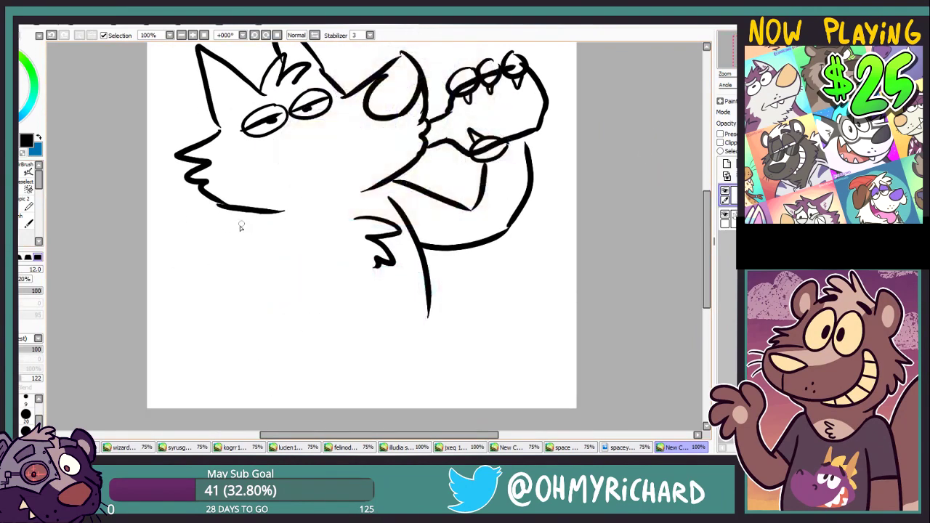
{"action": "left_click_drag", "start_coordinate": [232, 242], "coordinate": [333, 330]}
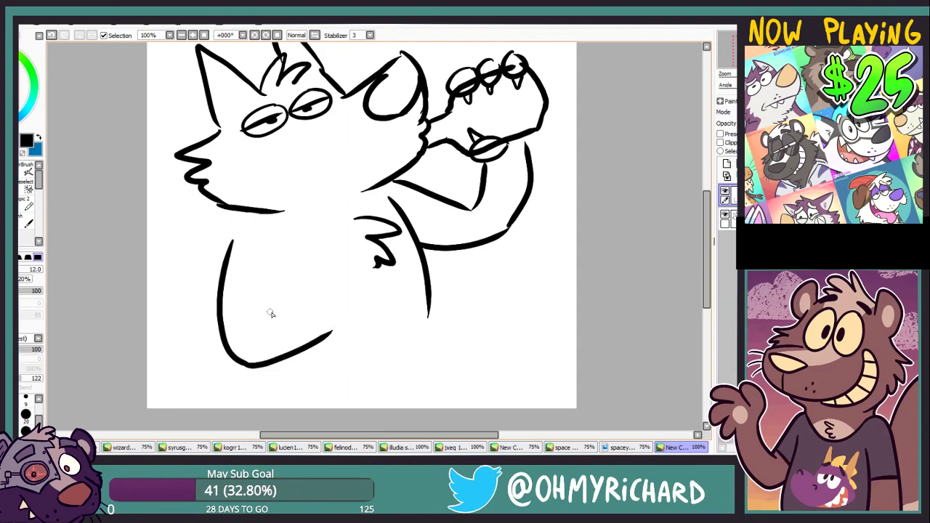
{"action": "left_click_drag", "start_coordinate": [368, 298], "coordinate": [360, 317]}
{"action": "left_click_drag", "start_coordinate": [369, 317], "coordinate": [346, 339]}
{"action": "left_click_drag", "start_coordinate": [321, 327], "coordinate": [351, 338]}
{"action": "key", "text": "e"}
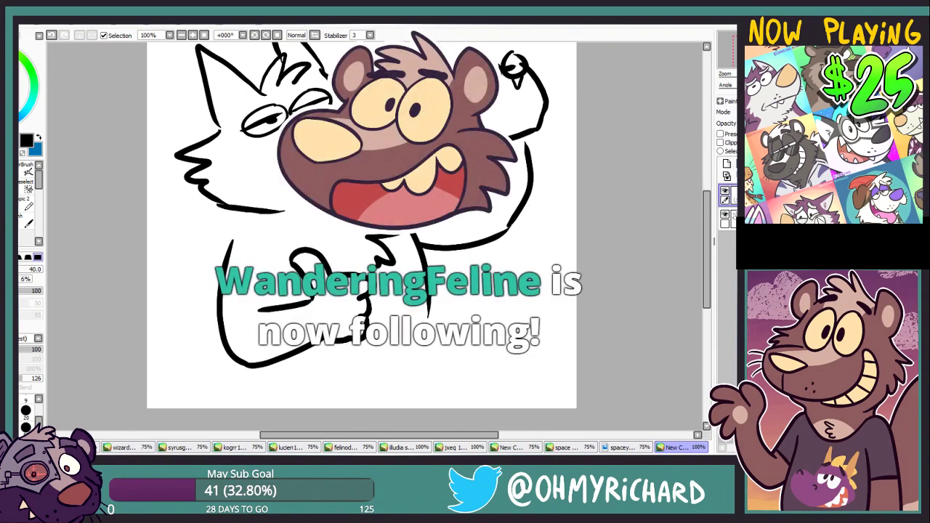
{"action": "key", "text": "space"}
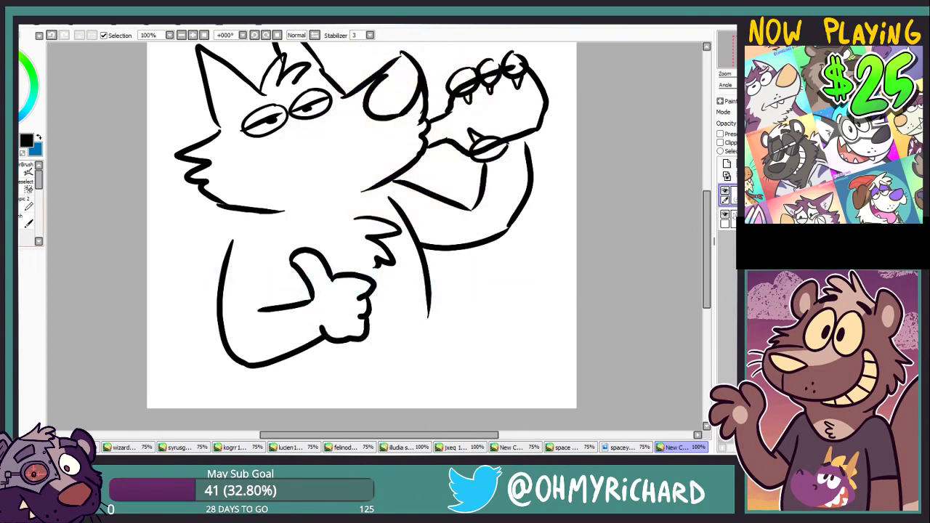
{"action": "mouse_move", "coordinate": [259, 213]}
{"action": "left_mouse_down"}
{"action": "mouse_move", "coordinate": [235, 238]}
{"action": "mouse_move", "coordinate": [229, 264]}
{"action": "left_mouse_up"}
Review the other open drawings one by one, showing the two larger ones at 75%, and return to the canine sketch.
{"action": "key", "text": "ctrl+Tab"}
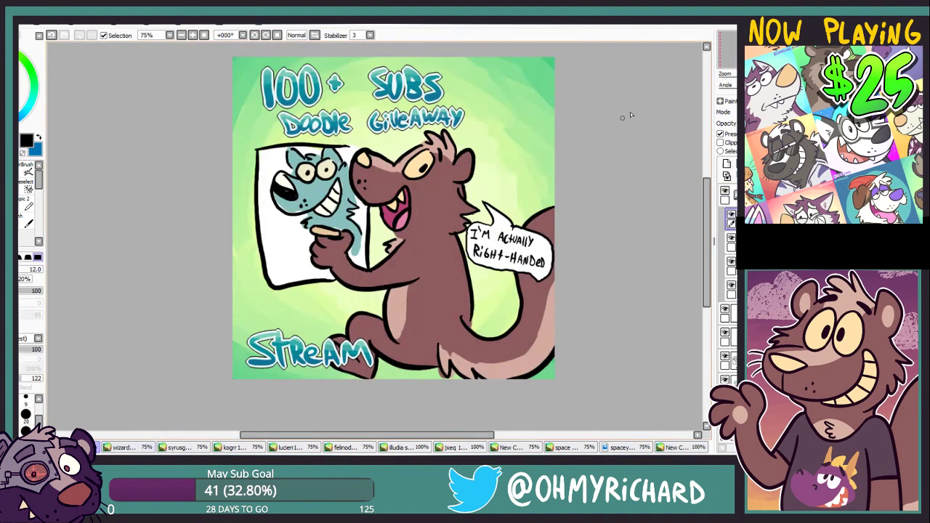
{"action": "left_click_drag", "start_coordinate": [627, 116], "coordinate": [554, 122]}
{"action": "left_click", "coordinate": [132, 448]}
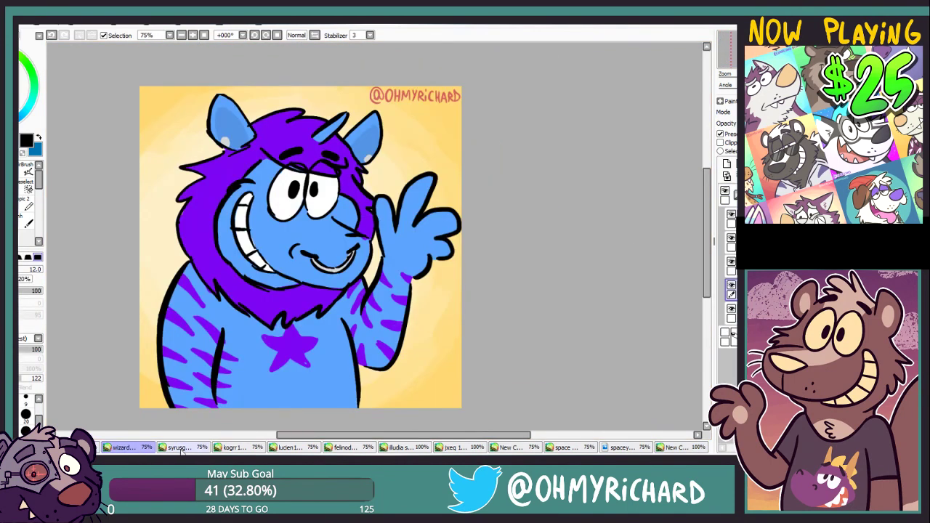
{"action": "key", "text": "ctrl+Tab"}
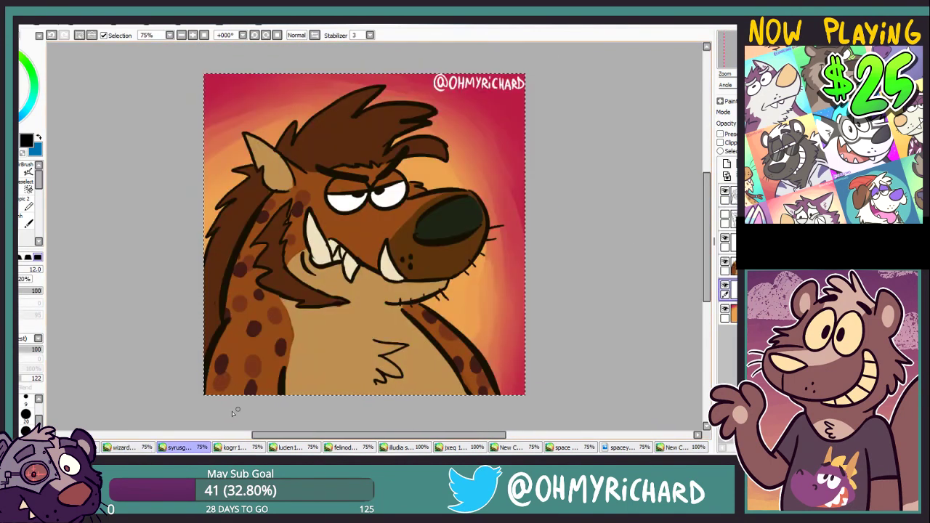
{"action": "key", "text": "ctrl+Tab"}
{"action": "key", "text": "ctrl+Tab"}
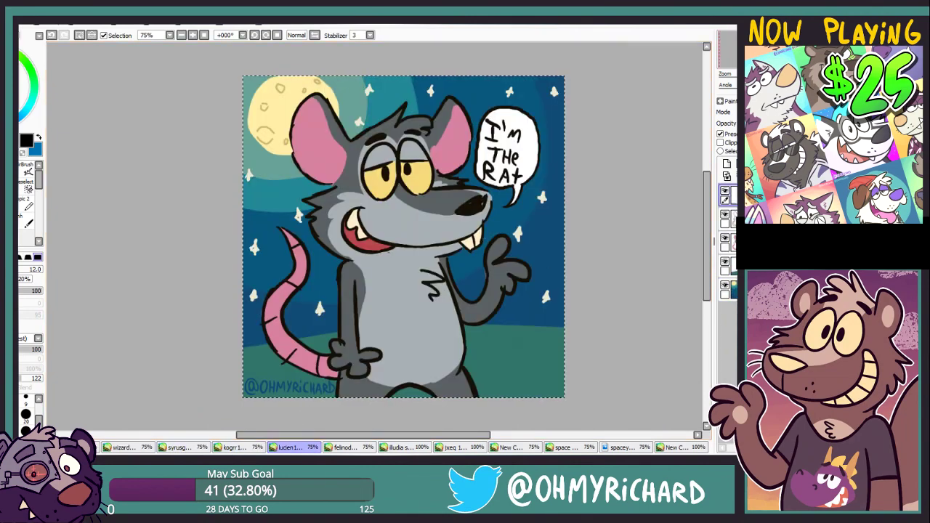
{"action": "key", "text": "ctrl+Tab"}
{"action": "left_click", "coordinate": [398, 447]}
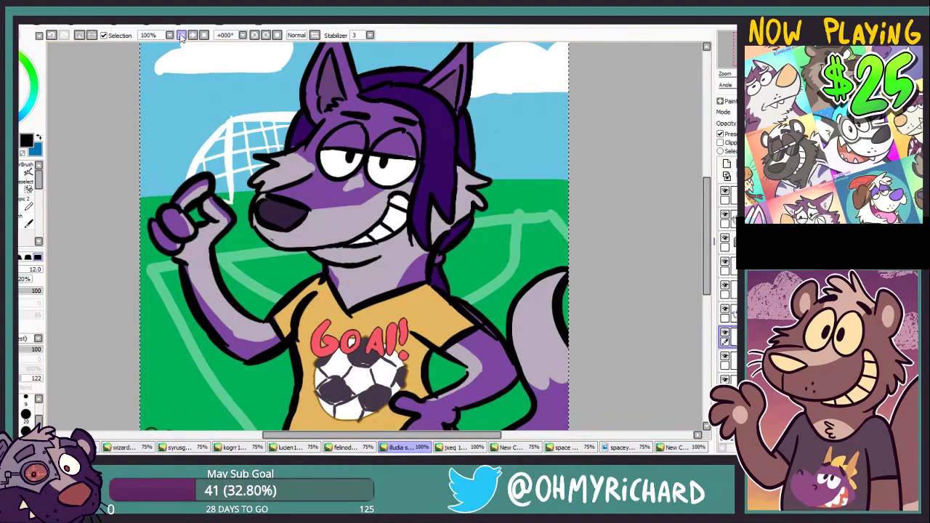
{"action": "left_click", "coordinate": [181, 35]}
{"action": "left_click", "coordinate": [458, 448]}
{"action": "left_click", "coordinate": [181, 34]}
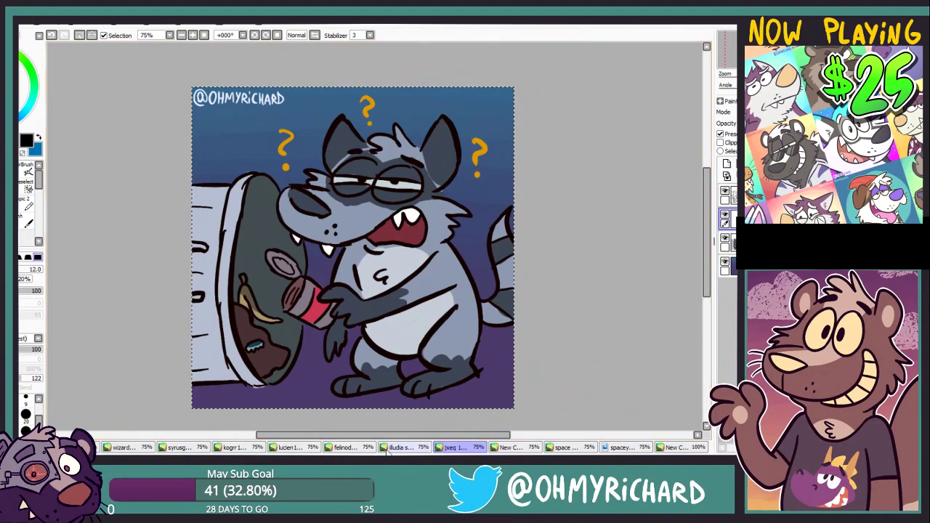
{"action": "left_click", "coordinate": [514, 448]}
{"action": "left_click", "coordinate": [591, 448]}
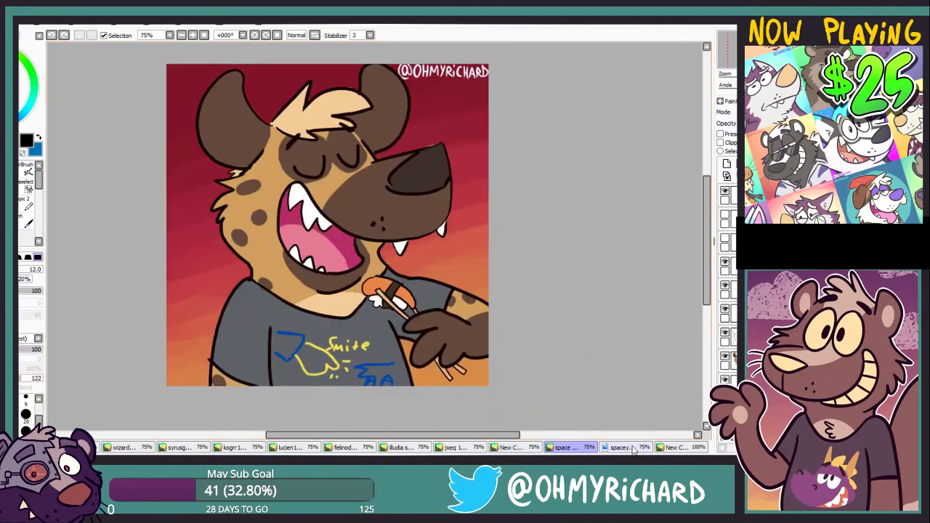
{"action": "left_click", "coordinate": [632, 449]}
{"action": "left_click", "coordinate": [679, 448]}
Extend the torso's side line down to the hip and sketch a short outer thigh line to the canvas edge.
{"action": "left_click_drag", "start_coordinate": [342, 356], "coordinate": [355, 282]}
{"action": "left_click_drag", "start_coordinate": [219, 308], "coordinate": [233, 357]}
{"action": "key", "text": "ctrl+z"}
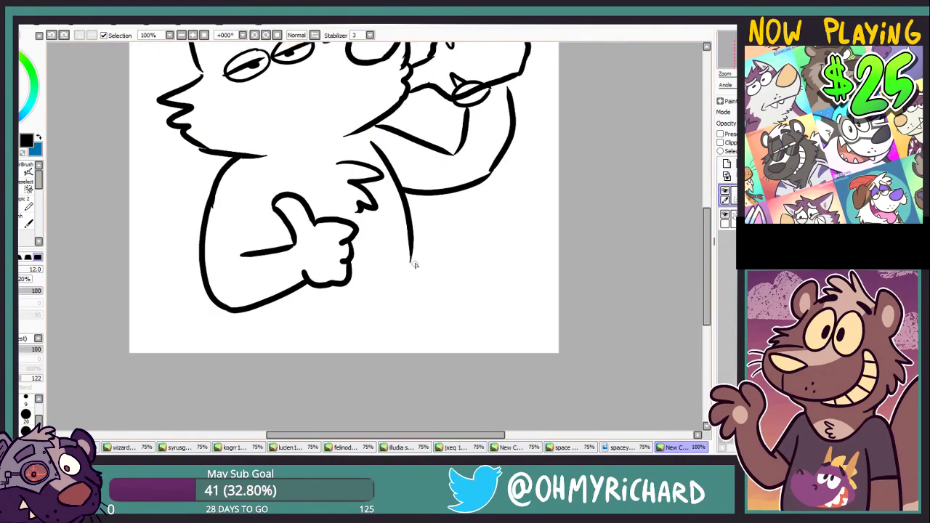
{"action": "left_click_drag", "start_coordinate": [410, 231], "coordinate": [404, 318]}
{"action": "key", "text": "ctrl+z"}
{"action": "scroll", "coordinate": [413, 284], "scroll_direction": "up", "scroll_amount": 1}
{"action": "mouse_move", "coordinate": [410, 238]}
{"action": "left_mouse_down"}
{"action": "mouse_move", "coordinate": [413, 349]}
{"action": "mouse_move", "coordinate": [400, 345]}
{"action": "mouse_move", "coordinate": [425, 368]}
{"action": "left_mouse_up"}
{"action": "key", "text": "ctrl+z"}
{"action": "left_click_drag", "start_coordinate": [219, 328], "coordinate": [207, 368]}
{"action": "key", "text": "ctrl+z"}
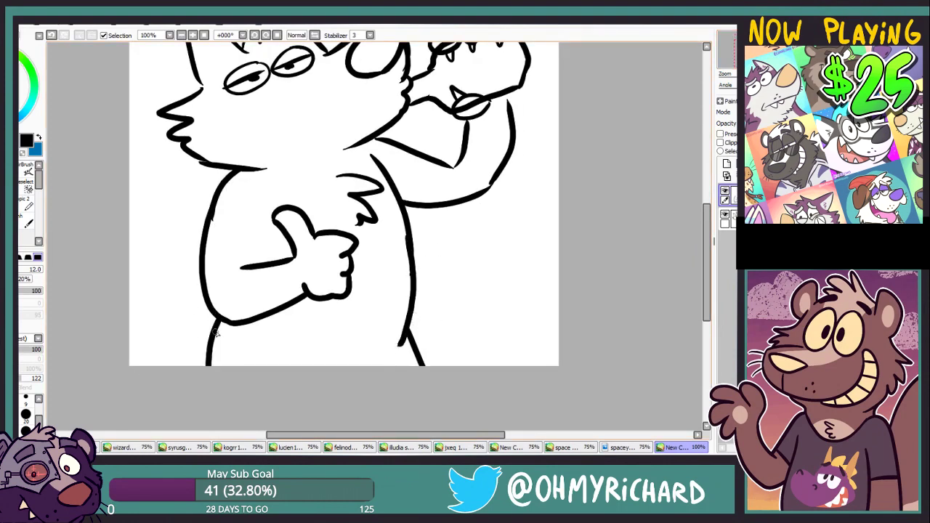
{"action": "key", "text": "ctrl+z"}
{"action": "key", "text": "ctrl+z"}
{"action": "mouse_move", "coordinate": [405, 338]}
{"action": "left_mouse_down"}
{"action": "mouse_move", "coordinate": [393, 367]}
{"action": "mouse_move", "coordinate": [420, 368]}
{"action": "left_mouse_up"}
{"action": "key", "text": "ctrl+z"}
Sketch a curved fluffy tail behind the bent arm, running off the canvas edge.
{"action": "left_click_drag", "start_coordinate": [172, 213], "coordinate": [214, 327]}
{"action": "key", "text": "ctrl+z"}
{"action": "left_click_drag", "start_coordinate": [173, 213], "coordinate": [220, 326]}
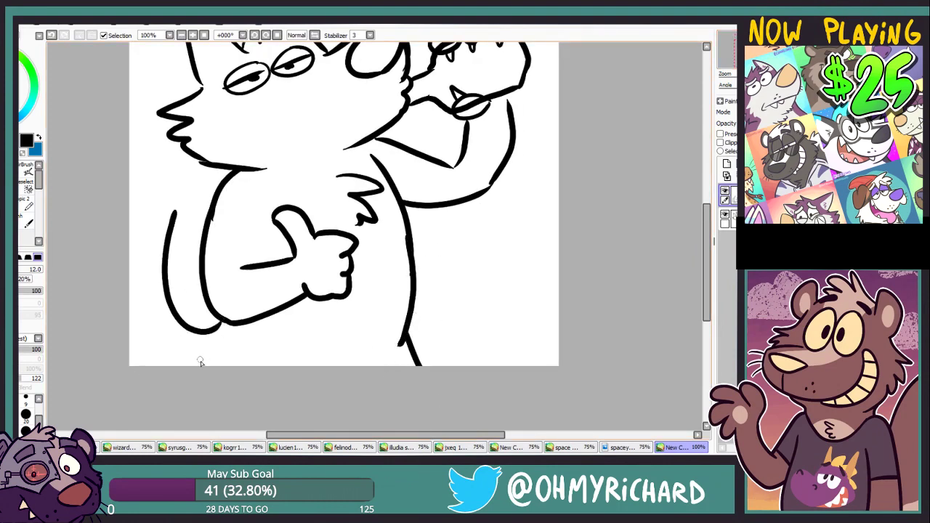
{"action": "left_click_drag", "start_coordinate": [210, 362], "coordinate": [137, 335]}
{"action": "left_click_drag", "start_coordinate": [169, 213], "coordinate": [121, 275]}
{"action": "left_click_drag", "start_coordinate": [291, 182], "coordinate": [329, 275]}
Transform the whole sketch, enlarging it from its upper corner until it fills the canvas.
{"action": "double_click", "coordinate": [181, 34]}
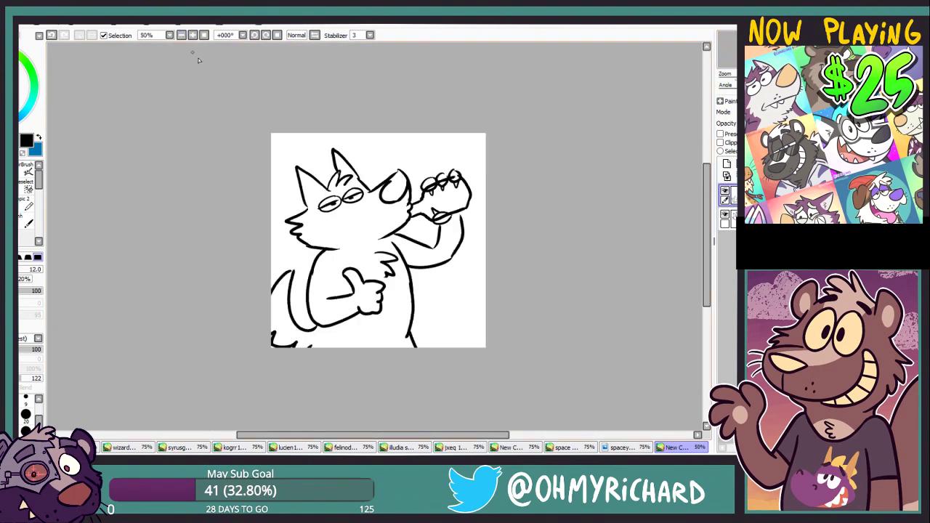
{"action": "left_click", "coordinate": [63, 26]}
{"action": "left_click", "coordinate": [75, 187]}
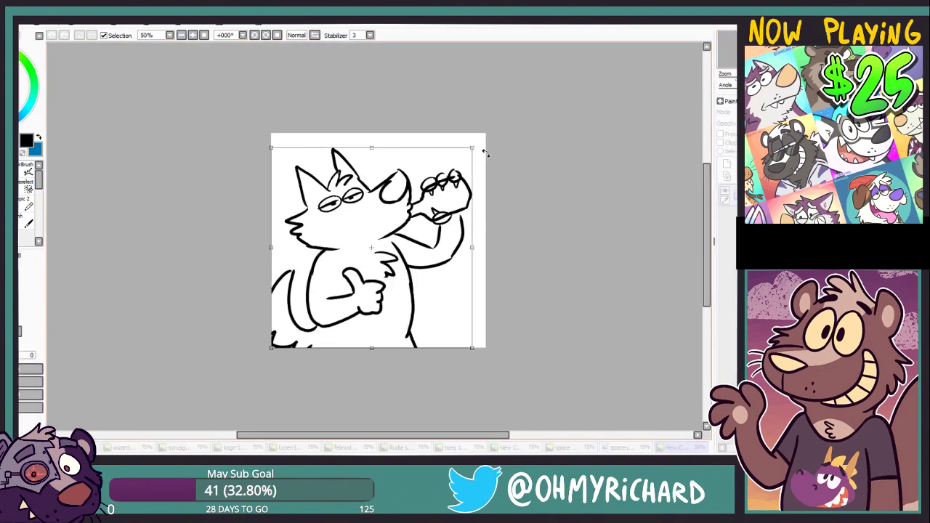
{"action": "left_click_drag", "start_coordinate": [474, 147], "coordinate": [488, 133]}
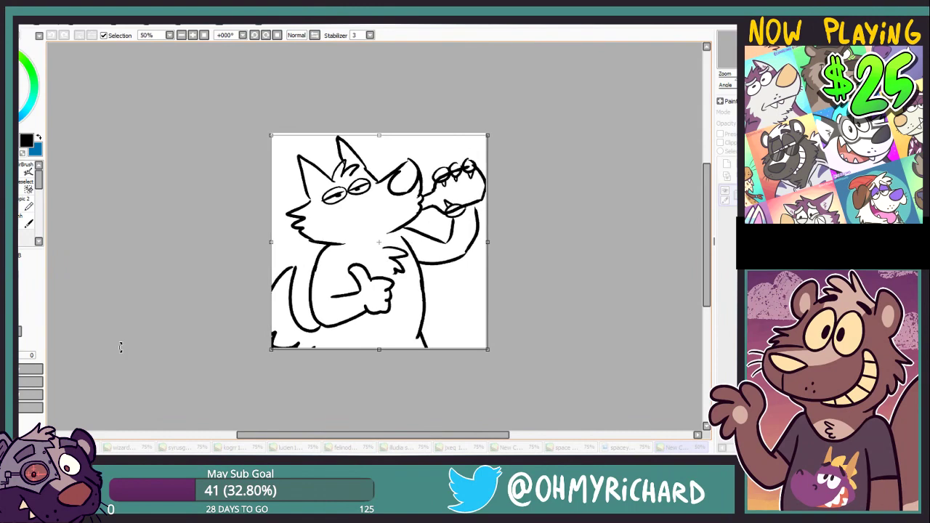
{"action": "key", "text": "Return"}
Open the layer folder, select its lower sketch layer and erase the lines crossing the raised hand's fingertips and thumb.
{"action": "double_click", "coordinate": [193, 35]}
{"action": "left_click_drag", "start_coordinate": [407, 182], "coordinate": [308, 190]}
{"action": "left_click", "coordinate": [29, 190]}
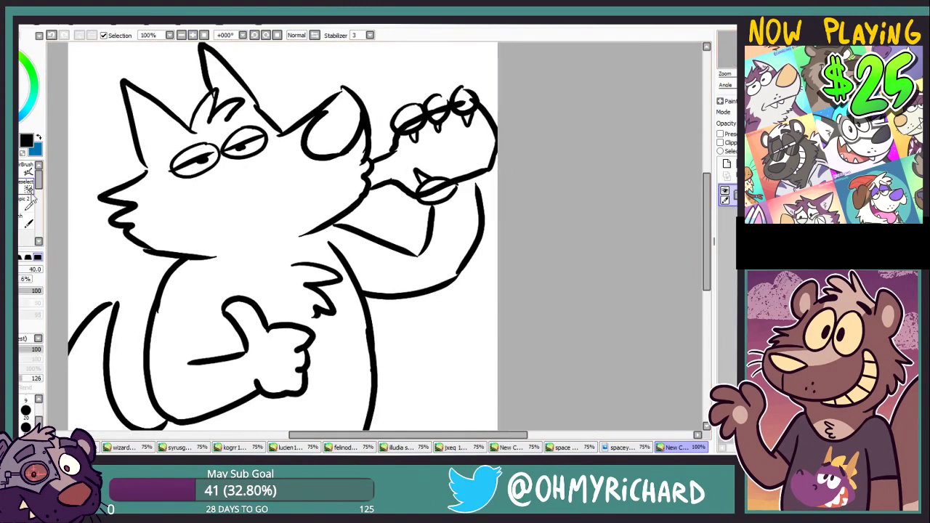
{"action": "left_click", "coordinate": [735, 195]}
{"action": "double_click", "coordinate": [732, 240]}
{"action": "left_click", "coordinate": [733, 245]}
{"action": "left_click_drag", "start_coordinate": [453, 185], "coordinate": [423, 196]}
{"action": "left_click_drag", "start_coordinate": [398, 129], "coordinate": [421, 110]}
{"action": "left_click_drag", "start_coordinate": [430, 115], "coordinate": [443, 109]}
{"action": "left_click_drag", "start_coordinate": [454, 107], "coordinate": [490, 93]}
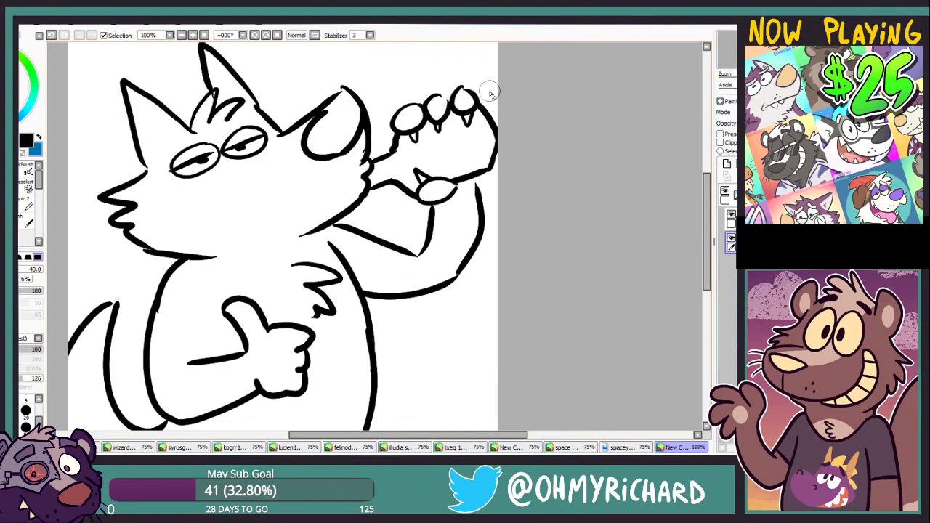
Add a curved line behind the thumbs-up hand and close the gap between the raised palm and its wrist.
{"action": "key", "text": "n"}
{"action": "key", "text": "ctrl+z"}
{"action": "left_click_drag", "start_coordinate": [220, 321], "coordinate": [209, 360]}
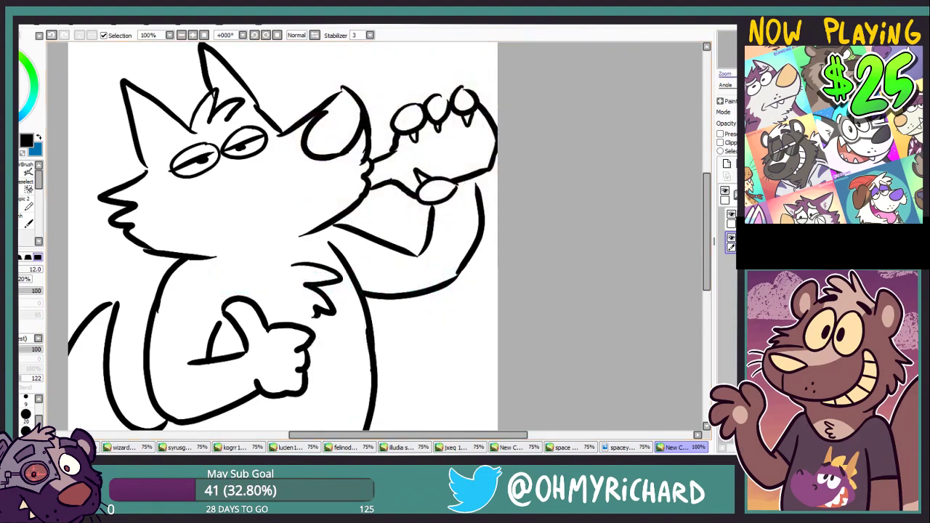
{"action": "left_click_drag", "start_coordinate": [290, 290], "coordinate": [310, 297]}
{"action": "left_click_drag", "start_coordinate": [504, 188], "coordinate": [508, 177]}
{"action": "left_click_drag", "start_coordinate": [505, 190], "coordinate": [523, 129]}
On the upper sketch layer, erase the raised forearm's inner line and redraw it slanting from the thumb to the elbow crease.
{"action": "key", "text": "e"}
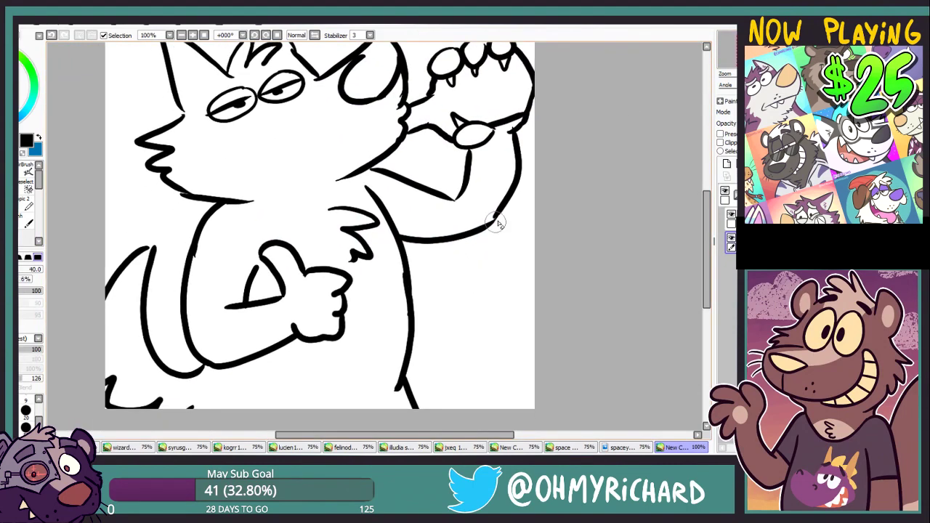
{"action": "left_click", "coordinate": [732, 220]}
{"action": "left_click_drag", "start_coordinate": [466, 193], "coordinate": [466, 164]}
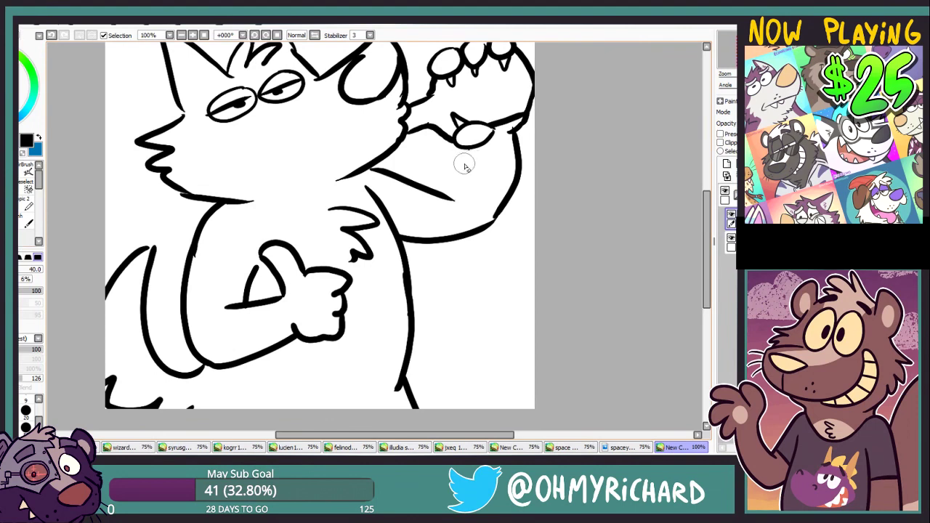
{"action": "key", "text": "n"}
{"action": "left_click_drag", "start_coordinate": [428, 187], "coordinate": [422, 175]}
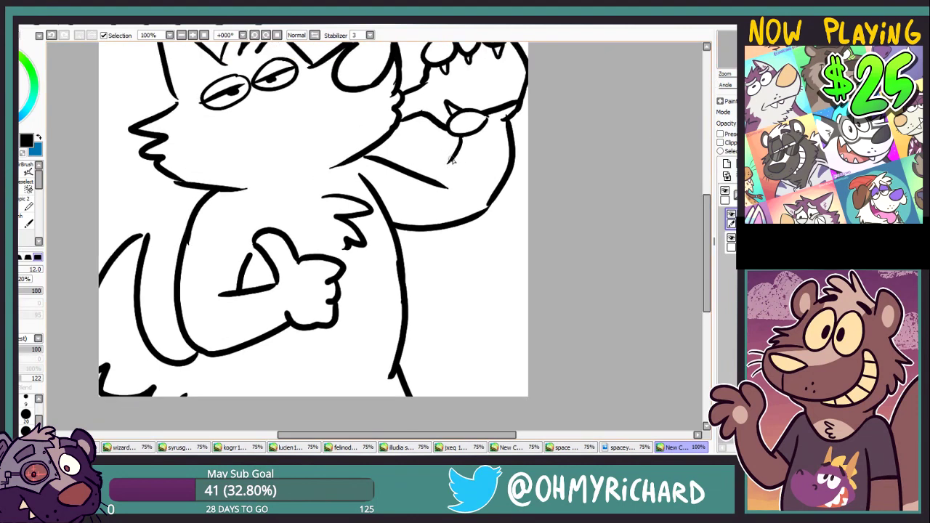
{"action": "mouse_move", "coordinate": [693, 118]}
{"action": "left_mouse_down"}
{"action": "mouse_move", "coordinate": [707, 166]}
{"action": "mouse_move", "coordinate": [724, 87]}
{"action": "left_mouse_up"}
Erase the raised arm's elbow corner and redraw it with a small pointed fur tuft.
{"action": "key", "text": "e"}
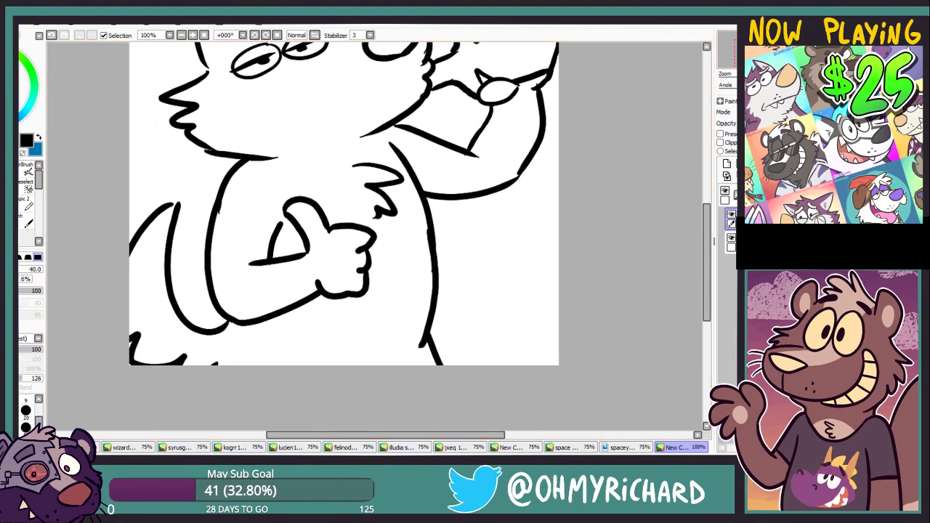
{"action": "mouse_move", "coordinate": [511, 200]}
{"action": "left_mouse_down"}
{"action": "mouse_move", "coordinate": [480, 255]}
{"action": "mouse_move", "coordinate": [484, 225]}
{"action": "mouse_move", "coordinate": [459, 250]}
{"action": "left_mouse_up"}
{"action": "key", "text": "n"}
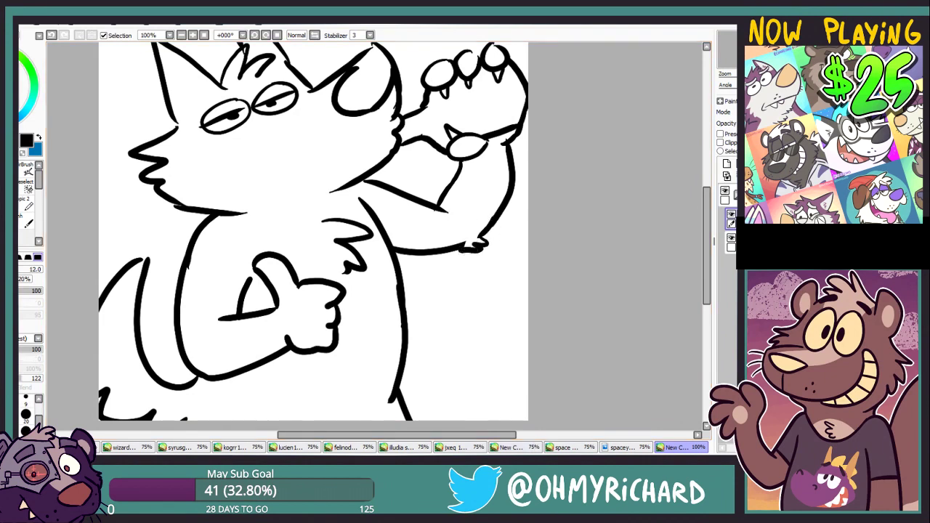
{"action": "key", "text": "e"}
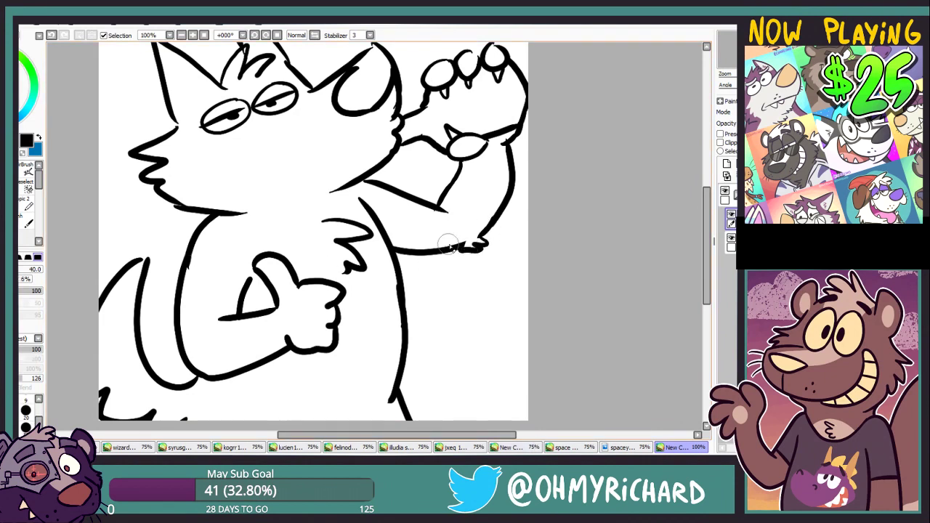
{"action": "mouse_move", "coordinate": [448, 245]}
{"action": "left_mouse_down"}
{"action": "mouse_move", "coordinate": [463, 240]}
{"action": "mouse_move", "coordinate": [477, 250]}
{"action": "left_mouse_up"}
{"action": "key", "text": "n"}
{"action": "left_click_drag", "start_coordinate": [477, 250], "coordinate": [496, 231]}
{"action": "left_click_drag", "start_coordinate": [436, 218], "coordinate": [499, 242]}
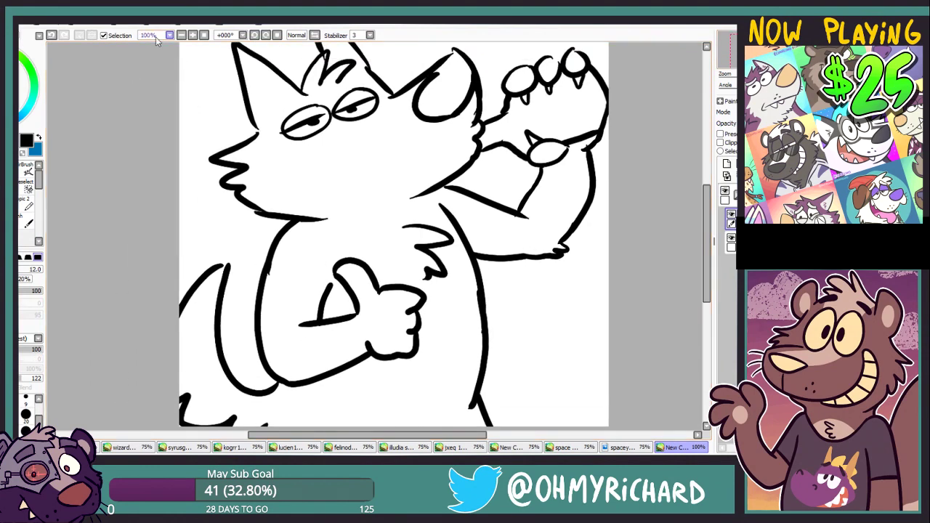
On a new layer below the line art, paint dark brown along the ears, cheek fur and muzzle with a size 20 brush.
{"action": "key", "text": "Page_Down"}
{"action": "left_click", "coordinate": [732, 266]}
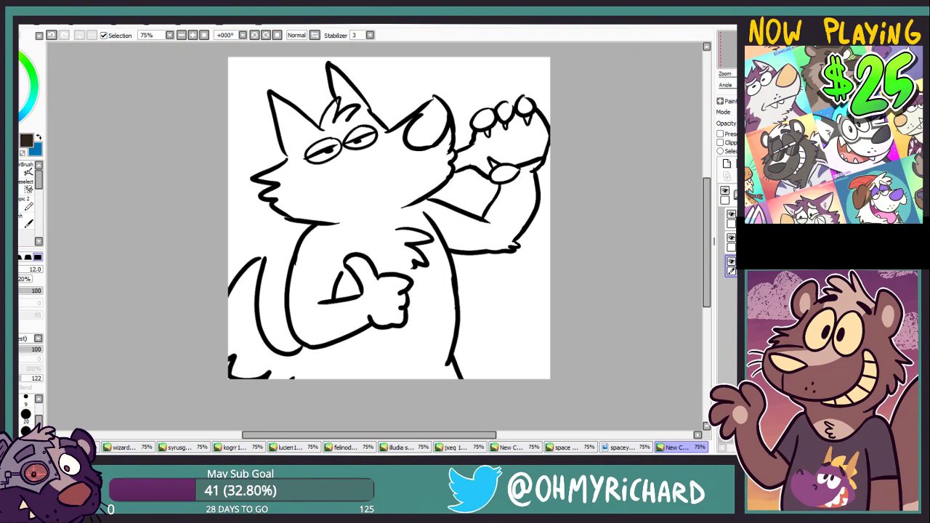
{"action": "left_click", "coordinate": [26, 414]}
{"action": "scroll", "coordinate": [663, 55], "scroll_direction": "up", "scroll_amount": 1}
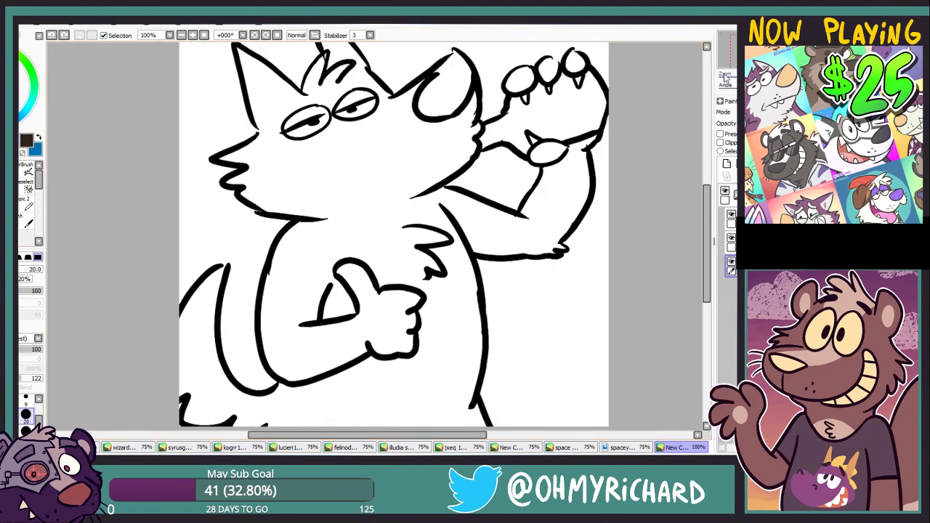
{"action": "left_click", "coordinate": [732, 61]}
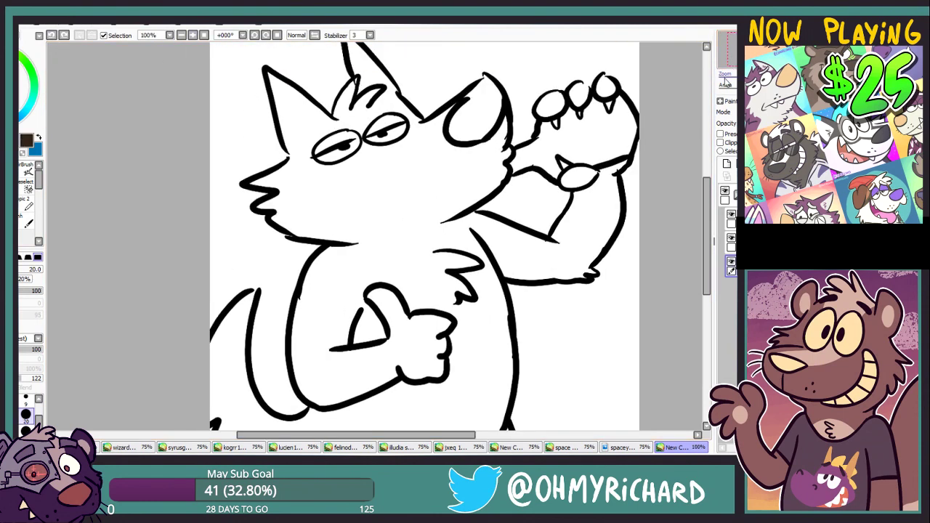
{"action": "left_click_drag", "start_coordinate": [732, 62], "coordinate": [732, 63]}
{"action": "mouse_move", "coordinate": [305, 125]}
{"action": "left_mouse_down"}
{"action": "mouse_move", "coordinate": [279, 66]}
{"action": "mouse_move", "coordinate": [328, 113]}
{"action": "left_mouse_up"}
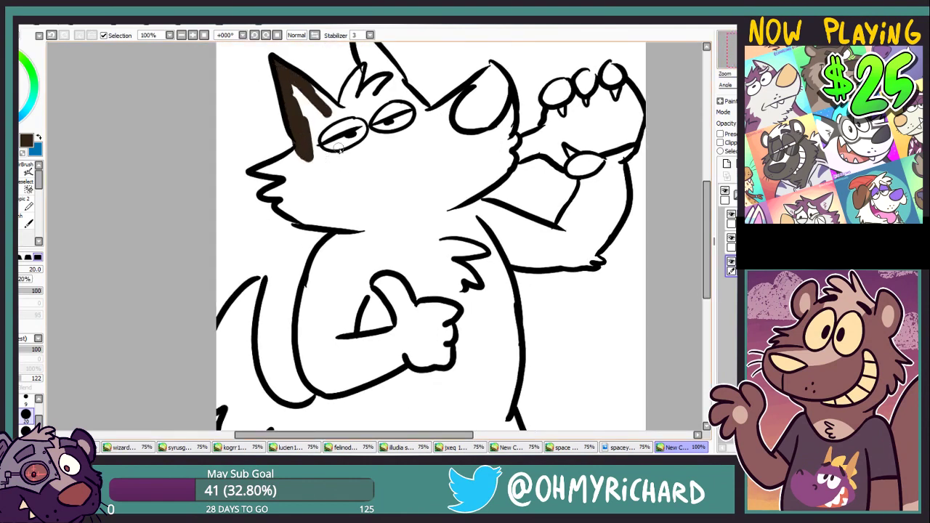
{"action": "mouse_move", "coordinate": [312, 88]}
{"action": "left_mouse_down"}
{"action": "mouse_move", "coordinate": [304, 147]}
{"action": "mouse_move", "coordinate": [266, 195]}
{"action": "mouse_move", "coordinate": [286, 214]}
{"action": "mouse_move", "coordinate": [357, 243]}
{"action": "left_mouse_up"}
{"action": "scroll", "coordinate": [521, 95], "scroll_direction": "up", "scroll_amount": 3}
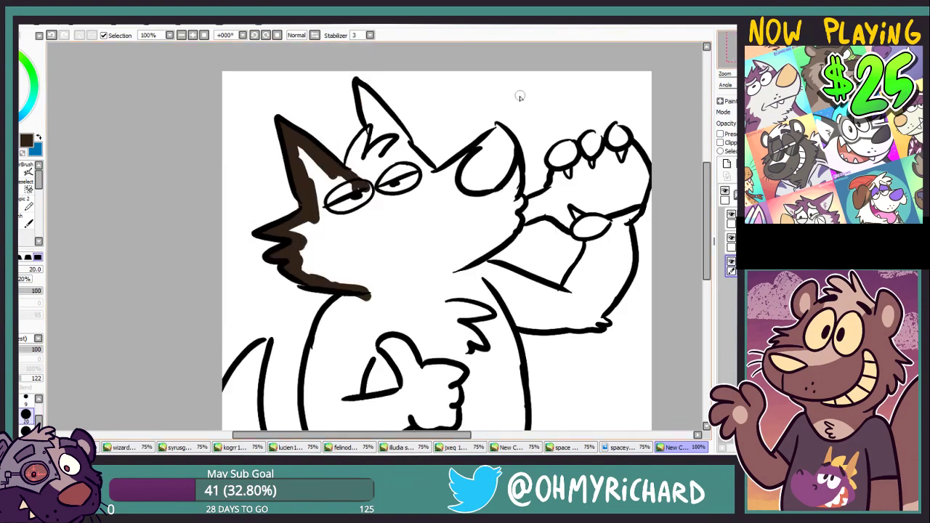
{"action": "mouse_move", "coordinate": [359, 174]}
{"action": "left_mouse_down"}
{"action": "mouse_move", "coordinate": [365, 135]}
{"action": "mouse_move", "coordinate": [364, 99]}
{"action": "mouse_move", "coordinate": [440, 179]}
{"action": "mouse_move", "coordinate": [495, 133]}
{"action": "mouse_move", "coordinate": [508, 144]}
{"action": "mouse_move", "coordinate": [516, 180]}
{"action": "mouse_move", "coordinate": [515, 234]}
{"action": "left_mouse_up"}
Fill the raised hand's fingertips, thumb pad and forearm with dark brown.
{"action": "mouse_move", "coordinate": [563, 149]}
{"action": "left_mouse_down"}
{"action": "mouse_move", "coordinate": [556, 162]}
{"action": "mouse_move", "coordinate": [617, 129]}
{"action": "left_mouse_up"}
{"action": "mouse_move", "coordinate": [593, 226]}
{"action": "left_mouse_down"}
{"action": "mouse_move", "coordinate": [600, 219]}
{"action": "mouse_move", "coordinate": [585, 230]}
{"action": "mouse_move", "coordinate": [611, 227]}
{"action": "left_mouse_up"}
{"action": "left_click_drag", "start_coordinate": [596, 242], "coordinate": [540, 155]}
{"action": "mouse_move", "coordinate": [536, 156]}
{"action": "left_mouse_down"}
{"action": "mouse_move", "coordinate": [513, 211]}
{"action": "mouse_move", "coordinate": [549, 227]}
{"action": "mouse_move", "coordinate": [573, 166]}
{"action": "mouse_move", "coordinate": [571, 137]}
{"action": "mouse_move", "coordinate": [542, 159]}
{"action": "mouse_move", "coordinate": [554, 156]}
{"action": "mouse_move", "coordinate": [557, 185]}
{"action": "left_mouse_up"}
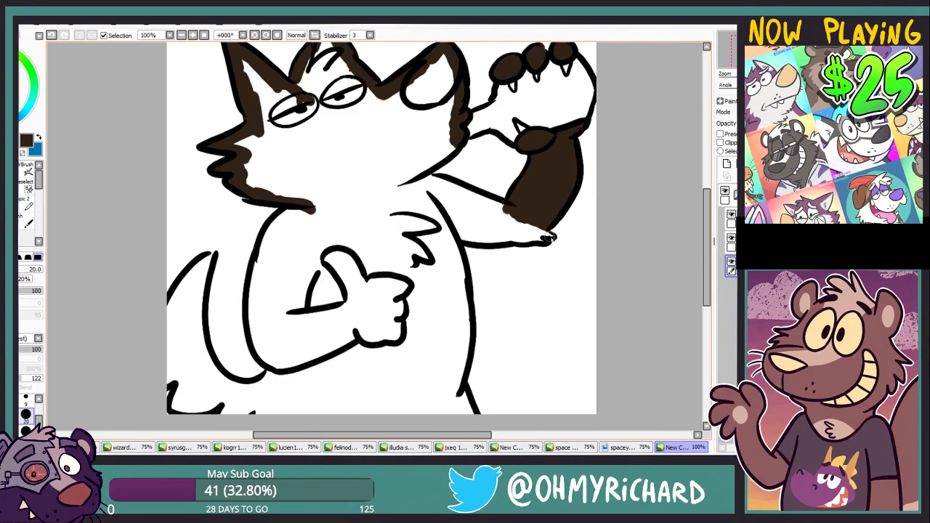
Paint dark brown along the raised arm's elbow tuft, the upper arm's edges and the underside of the jaw.
{"action": "left_click_drag", "start_coordinate": [550, 237], "coordinate": [537, 234]}
{"action": "left_click_drag", "start_coordinate": [465, 241], "coordinate": [529, 237]}
{"action": "mouse_move", "coordinate": [430, 181]}
{"action": "left_mouse_down"}
{"action": "mouse_move", "coordinate": [500, 212]}
{"action": "mouse_move", "coordinate": [500, 229]}
{"action": "left_mouse_up"}
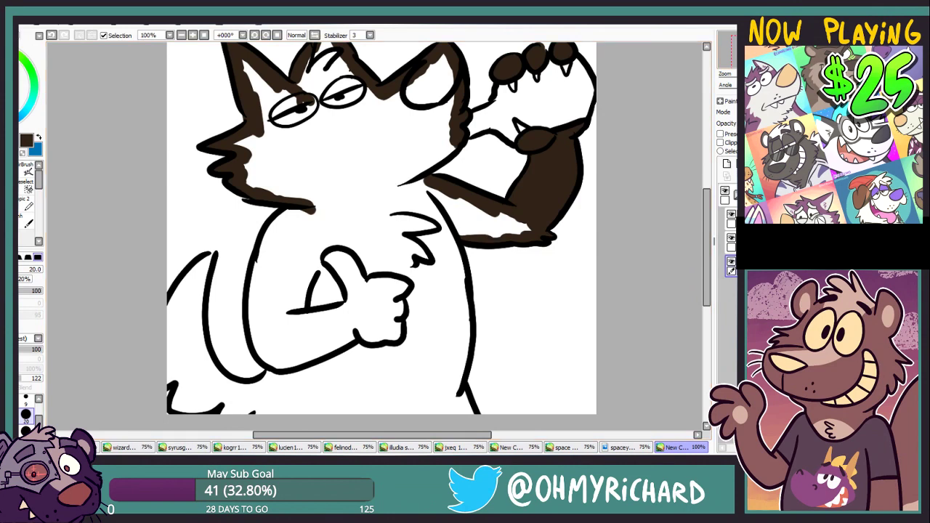
{"action": "left_click_drag", "start_coordinate": [443, 149], "coordinate": [494, 211]}
{"action": "left_click_drag", "start_coordinate": [503, 199], "coordinate": [473, 236]}
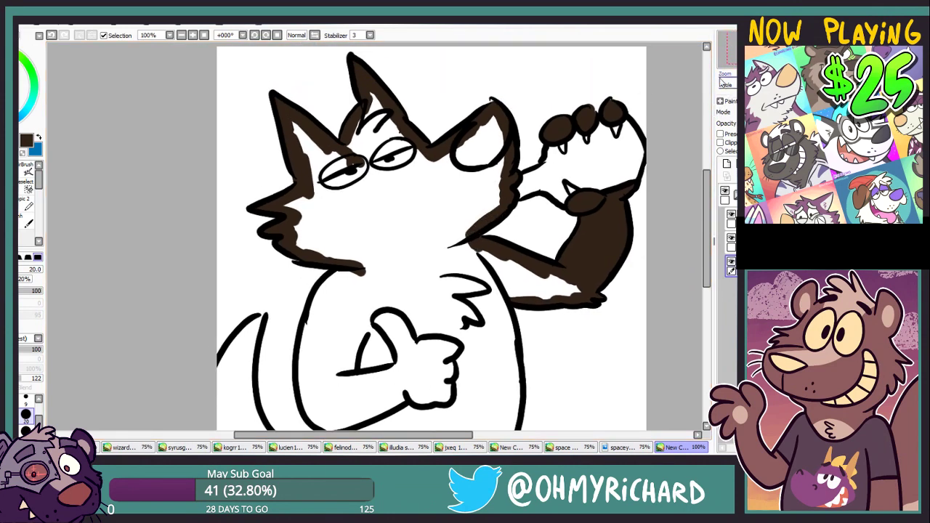
Paint dark brown along the torso's edges and the tail, then fill the rest of the head and body with it.
{"action": "mouse_move", "coordinate": [436, 291]}
{"action": "left_mouse_down"}
{"action": "mouse_move", "coordinate": [503, 236]}
{"action": "mouse_move", "coordinate": [494, 224]}
{"action": "left_mouse_up"}
{"action": "left_click_drag", "start_coordinate": [725, 55], "coordinate": [727, 58]}
{"action": "mouse_move", "coordinate": [400, 185]}
{"action": "left_mouse_down"}
{"action": "mouse_move", "coordinate": [355, 222]}
{"action": "mouse_move", "coordinate": [334, 360]}
{"action": "mouse_move", "coordinate": [362, 348]}
{"action": "mouse_move", "coordinate": [315, 364]}
{"action": "left_mouse_up"}
{"action": "mouse_move", "coordinate": [296, 237]}
{"action": "left_mouse_down"}
{"action": "mouse_move", "coordinate": [295, 342]}
{"action": "mouse_move", "coordinate": [327, 362]}
{"action": "mouse_move", "coordinate": [263, 289]}
{"action": "mouse_move", "coordinate": [286, 259]}
{"action": "mouse_move", "coordinate": [266, 354]}
{"action": "mouse_move", "coordinate": [300, 383]}
{"action": "mouse_move", "coordinate": [270, 305]}
{"action": "mouse_move", "coordinate": [302, 371]}
{"action": "mouse_move", "coordinate": [343, 378]}
{"action": "mouse_move", "coordinate": [371, 360]}
{"action": "left_mouse_up"}
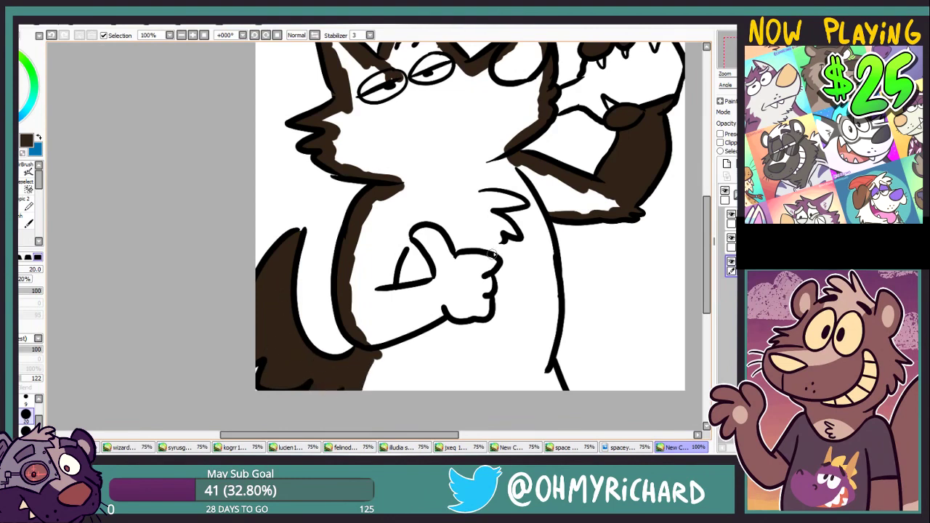
{"action": "mouse_move", "coordinate": [541, 212]}
{"action": "left_mouse_down"}
{"action": "mouse_move", "coordinate": [554, 258]}
{"action": "mouse_move", "coordinate": [551, 400]}
{"action": "left_mouse_up"}
{"action": "key", "text": "g"}
{"action": "left_click", "coordinate": [403, 219]}
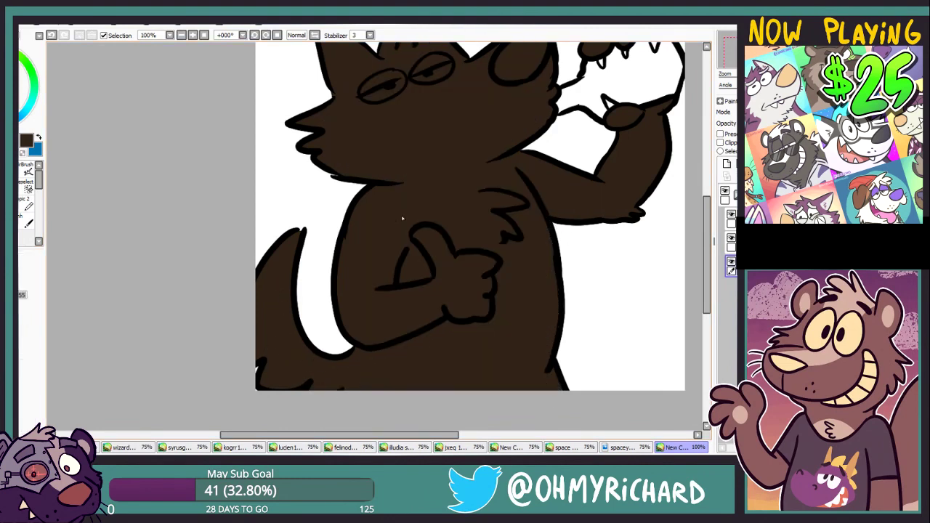
Preserve the fur layer's opacity and recolour all of the fur to a very dark purple.
{"action": "left_click_drag", "start_coordinate": [436, 145], "coordinate": [393, 209]}
{"action": "key", "text": "e"}
{"action": "left_click_drag", "start_coordinate": [480, 116], "coordinate": [486, 105]}
{"action": "left_click", "coordinate": [19, 118]}
{"action": "key", "text": "g"}
{"action": "left_click", "coordinate": [721, 134]}
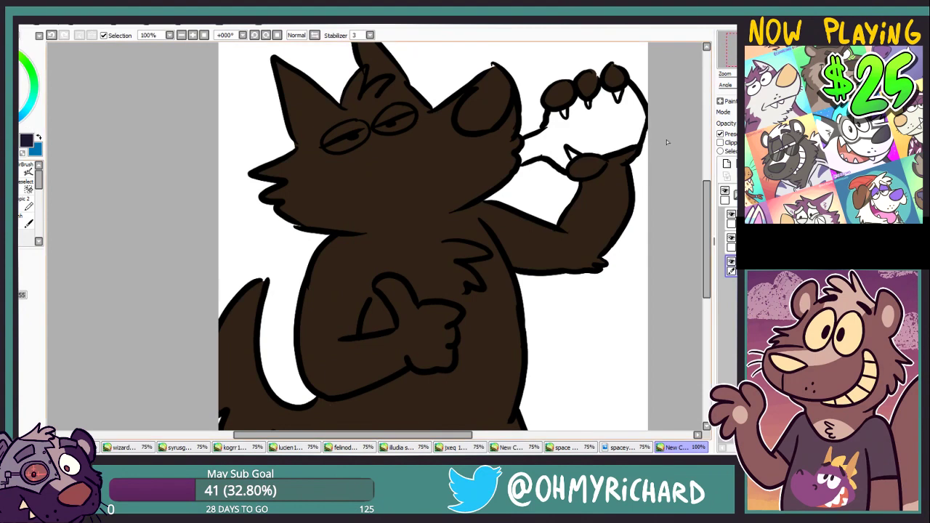
{"action": "left_click", "coordinate": [473, 174]}
{"action": "left_click", "coordinate": [26, 115]}
{"action": "left_click", "coordinate": [358, 187]}
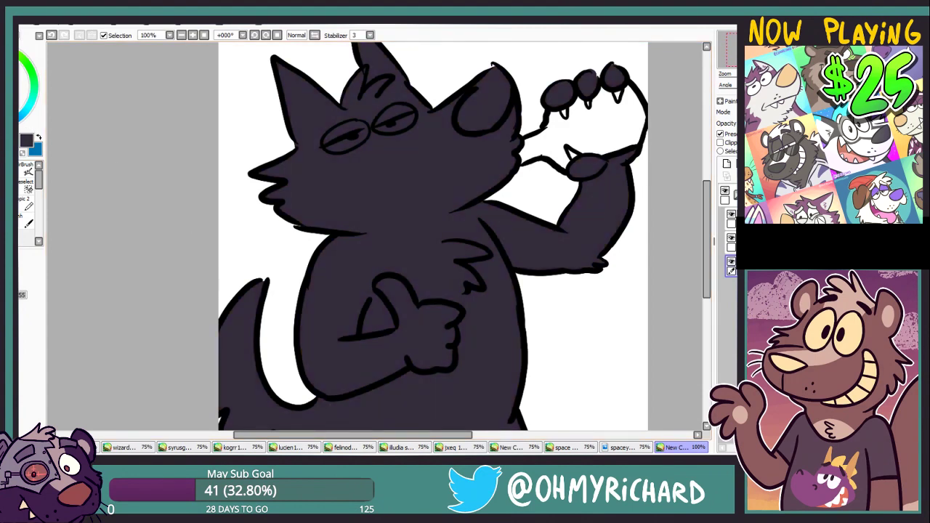
{"action": "left_click", "coordinate": [328, 173]}
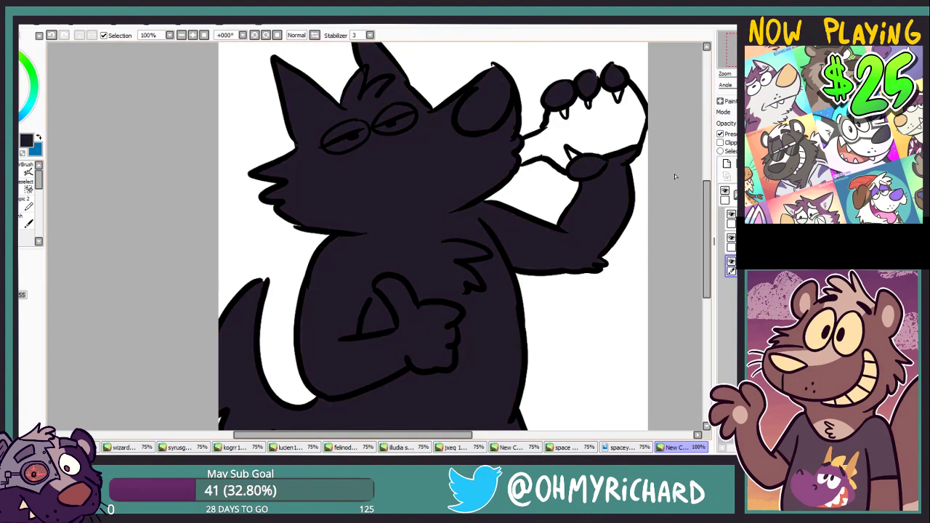
Paint both half-lidded eyes light green and shade the nose in a darker purple than the fur.
{"action": "mouse_move", "coordinate": [675, 177]}
{"action": "left_mouse_down"}
{"action": "mouse_move", "coordinate": [607, 177]}
{"action": "mouse_move", "coordinate": [590, 147]}
{"action": "left_mouse_up"}
{"action": "key", "text": "n"}
{"action": "left_click_drag", "start_coordinate": [669, 74], "coordinate": [674, 128]}
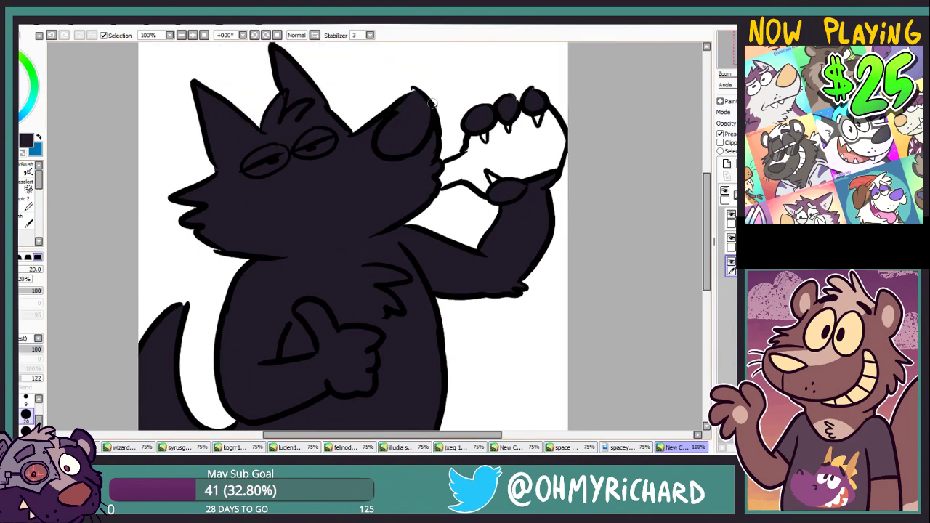
{"action": "left_click_drag", "start_coordinate": [433, 104], "coordinate": [445, 29]}
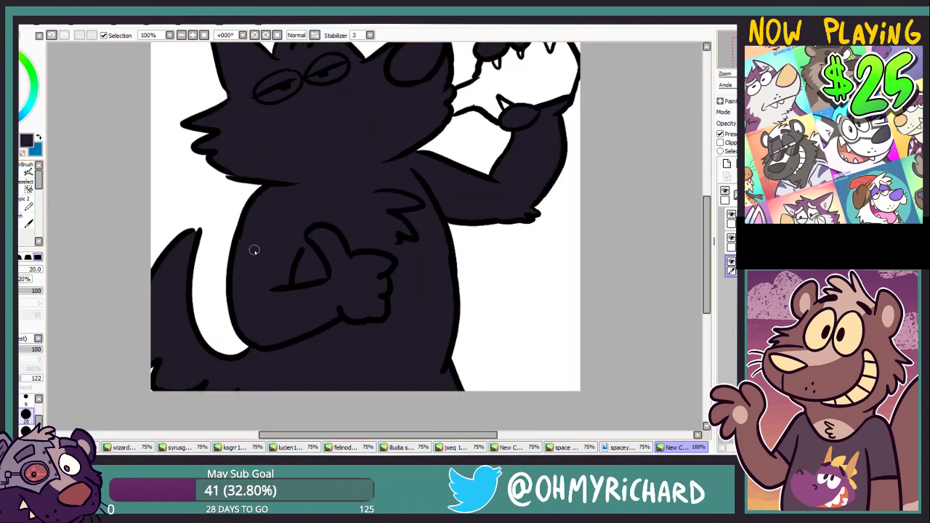
{"action": "left_click_drag", "start_coordinate": [575, 136], "coordinate": [550, 169]}
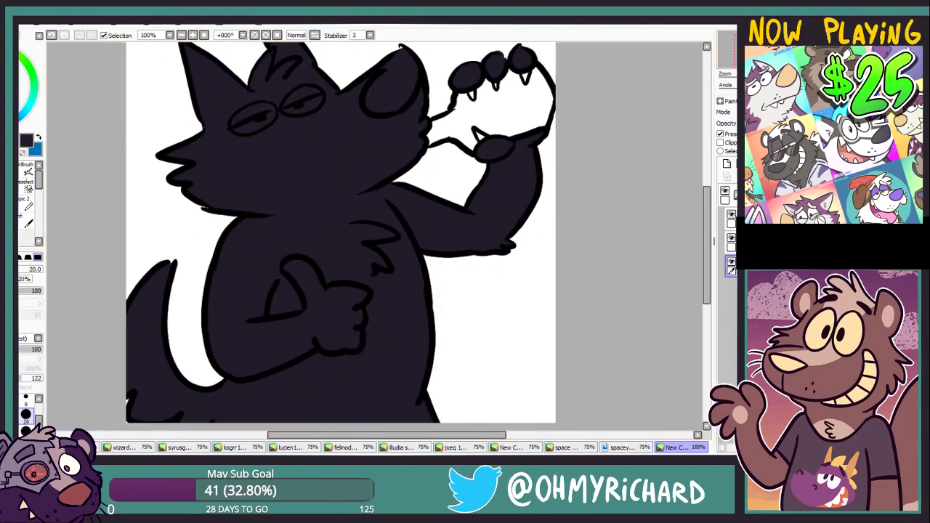
{"action": "left_click", "coordinate": [29, 70]}
{"action": "left_click_drag", "start_coordinate": [270, 115], "coordinate": [236, 129]}
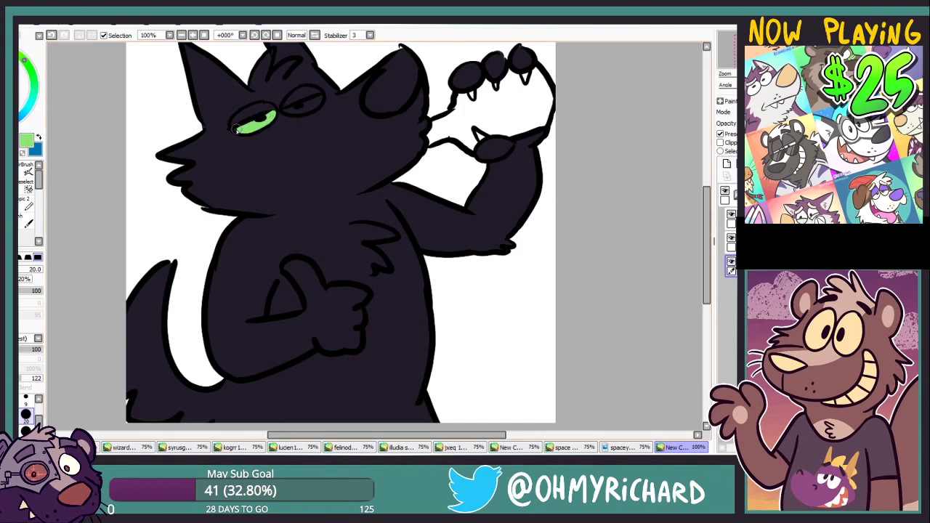
{"action": "left_click_drag", "start_coordinate": [284, 109], "coordinate": [315, 104]}
{"action": "left_click", "coordinate": [224, 149], "text": "alt"}
{"action": "mouse_move", "coordinate": [404, 58]}
{"action": "left_mouse_down"}
{"action": "mouse_move", "coordinate": [383, 74]}
{"action": "mouse_move", "coordinate": [393, 97]}
{"action": "mouse_move", "coordinate": [411, 71]}
{"action": "left_mouse_up"}
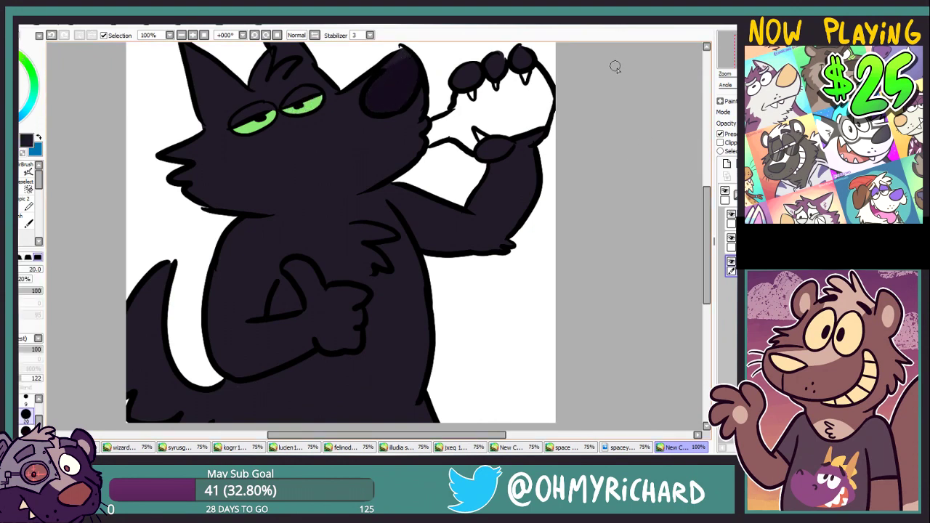
On the line art layer, add three black whisker dots to the muzzle and short whisker strokes beside the nose.
{"action": "mouse_move", "coordinate": [298, 202]}
{"action": "left_mouse_down"}
{"action": "mouse_move", "coordinate": [359, 217]}
{"action": "mouse_move", "coordinate": [291, 202]}
{"action": "left_mouse_up"}
{"action": "left_click", "coordinate": [527, 206], "text": "alt"}
{"action": "left_click", "coordinate": [731, 219]}
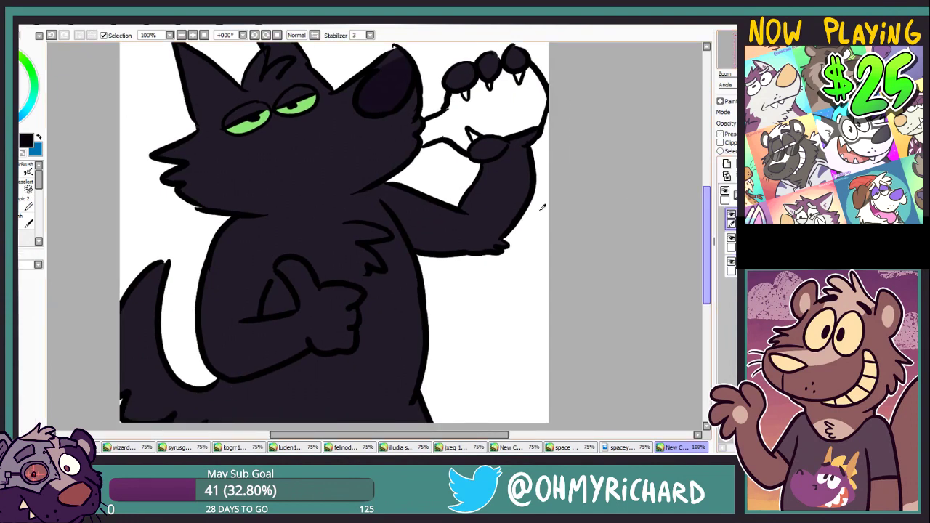
{"action": "left_click", "coordinate": [371, 142]}
{"action": "left_click", "coordinate": [384, 144]}
{"action": "left_click", "coordinate": [379, 135]}
{"action": "left_click_drag", "start_coordinate": [440, 45], "coordinate": [421, 61]}
{"action": "left_click_drag", "start_coordinate": [436, 66], "coordinate": [421, 67]}
{"action": "mouse_move", "coordinate": [410, 191]}
{"action": "left_mouse_down"}
{"action": "mouse_move", "coordinate": [379, 253]}
{"action": "mouse_move", "coordinate": [434, 204]}
{"action": "left_mouse_up"}
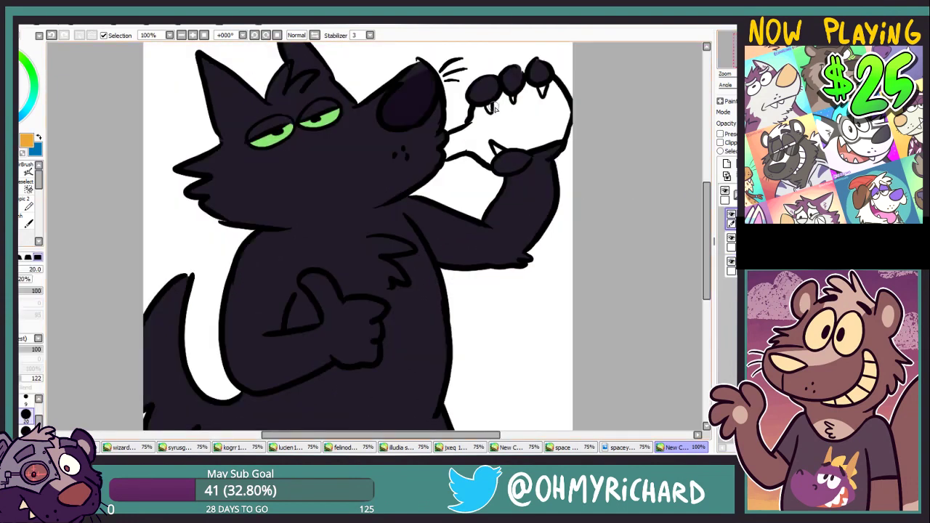
On a new layer, paint the lower part of the bottle in the raised hand orange and reduce the layer's opacity.
{"action": "left_click_drag", "start_coordinate": [495, 107], "coordinate": [565, 111]}
{"action": "key", "text": "ctrl+z"}
{"action": "left_click", "coordinate": [727, 164]}
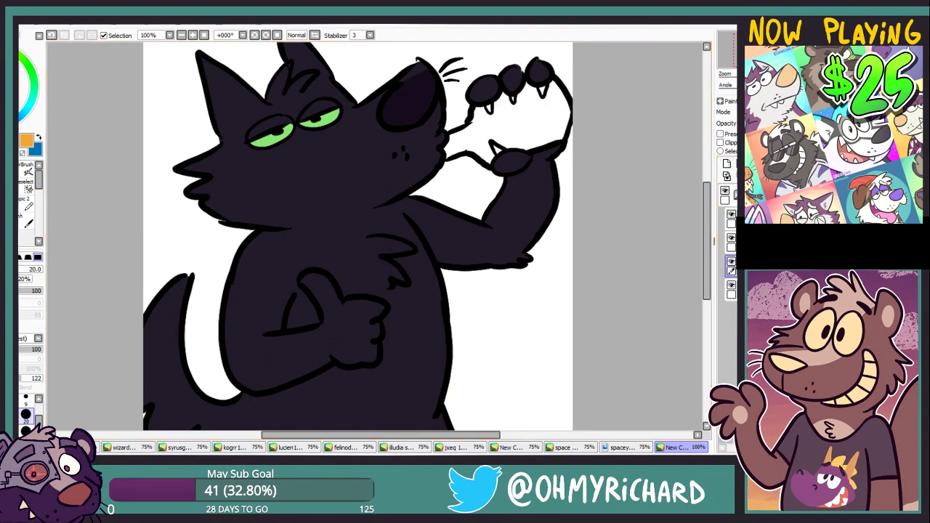
{"action": "mouse_move", "coordinate": [480, 113]}
{"action": "left_mouse_down"}
{"action": "mouse_move", "coordinate": [567, 109]}
{"action": "mouse_move", "coordinate": [556, 122]}
{"action": "left_mouse_up"}
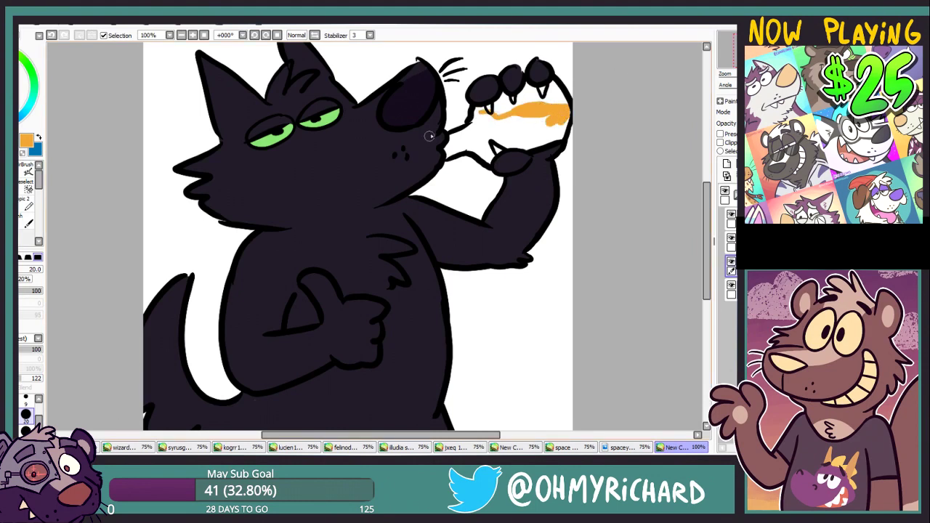
{"action": "mouse_move", "coordinate": [486, 114]}
{"action": "left_mouse_down"}
{"action": "mouse_move", "coordinate": [447, 153]}
{"action": "mouse_move", "coordinate": [481, 122]}
{"action": "mouse_move", "coordinate": [502, 129]}
{"action": "mouse_move", "coordinate": [485, 151]}
{"action": "mouse_move", "coordinate": [564, 125]}
{"action": "left_mouse_up"}
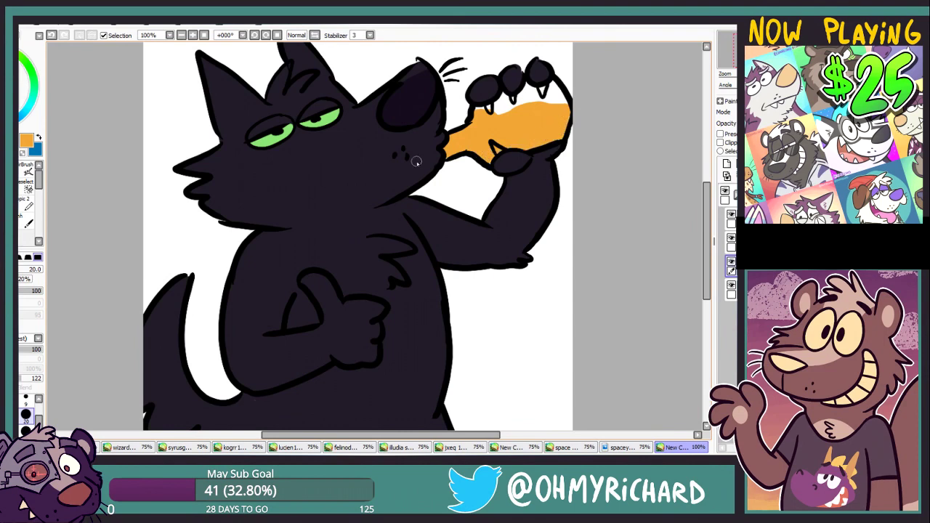
{"action": "left_click", "coordinate": [785, 124]}
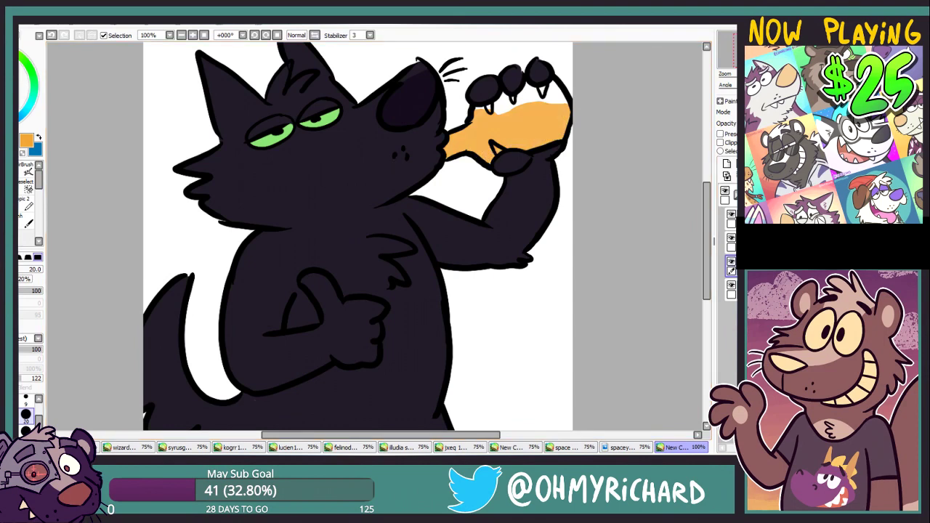
On the fur layer, paint the palm behind the bottle in the dark fur colour.
{"action": "left_click", "coordinate": [534, 211], "text": "alt"}
{"action": "left_click", "coordinate": [734, 290]}
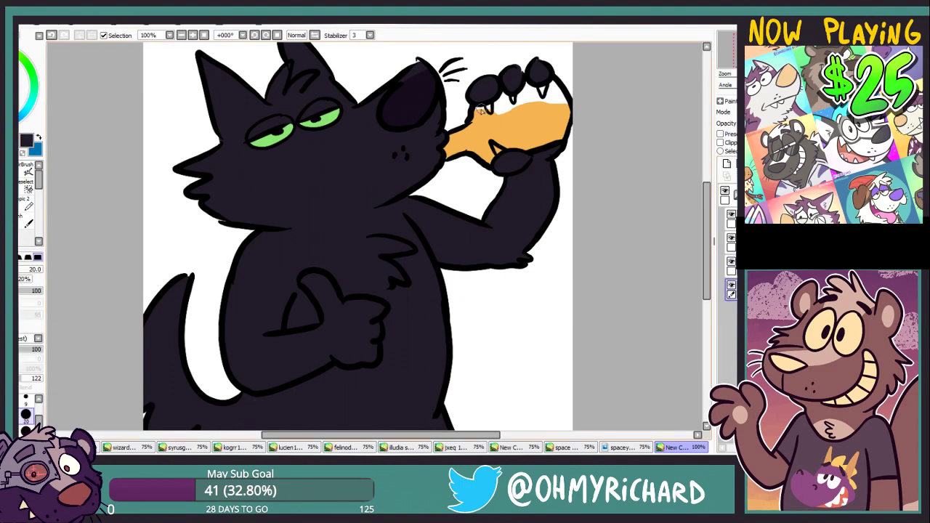
{"action": "mouse_move", "coordinate": [481, 109]}
{"action": "left_mouse_down"}
{"action": "mouse_move", "coordinate": [498, 139]}
{"action": "mouse_move", "coordinate": [536, 142]}
{"action": "mouse_move", "coordinate": [563, 118]}
{"action": "mouse_move", "coordinate": [553, 86]}
{"action": "mouse_move", "coordinate": [558, 143]}
{"action": "mouse_move", "coordinate": [492, 109]}
{"action": "mouse_move", "coordinate": [505, 95]}
{"action": "mouse_move", "coordinate": [540, 92]}
{"action": "mouse_move", "coordinate": [499, 136]}
{"action": "mouse_move", "coordinate": [526, 147]}
{"action": "mouse_move", "coordinate": [544, 129]}
{"action": "left_mouse_up"}
{"action": "key", "text": "ctrl+z"}
{"action": "key", "text": "ctrl+z"}
{"action": "key", "text": "ctrl+z"}
On the bottle's colour layer, paint the empty glass area beneath the fingers light grey.
{"action": "left_click", "coordinate": [733, 266]}
{"action": "left_click", "coordinate": [3, 71]}
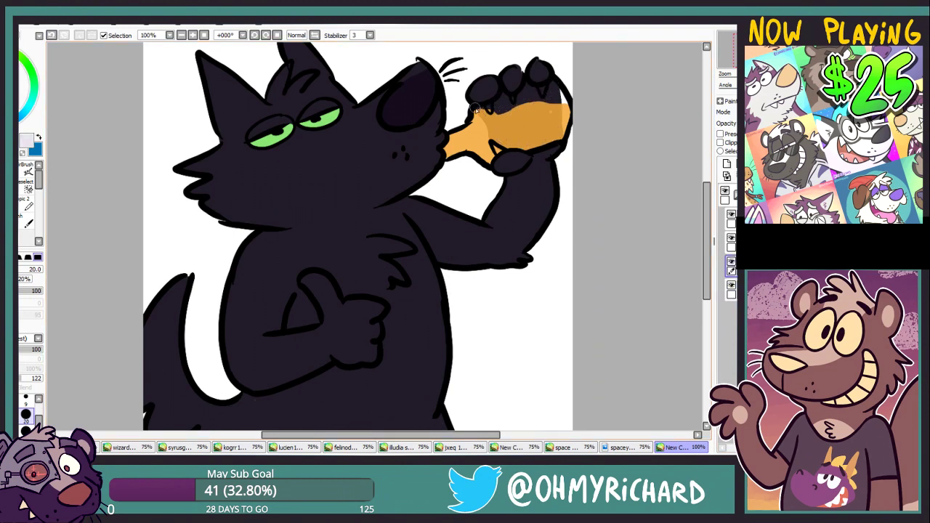
{"action": "mouse_move", "coordinate": [476, 110]}
{"action": "left_mouse_down"}
{"action": "mouse_move", "coordinate": [500, 113]}
{"action": "mouse_move", "coordinate": [553, 103]}
{"action": "mouse_move", "coordinate": [553, 94]}
{"action": "mouse_move", "coordinate": [527, 87]}
{"action": "mouse_move", "coordinate": [499, 107]}
{"action": "left_mouse_up"}
Paint a light grey label across the bottle with a white oval and dark red lettering, keeping it on its own layer.
{"action": "left_click", "coordinate": [727, 166]}
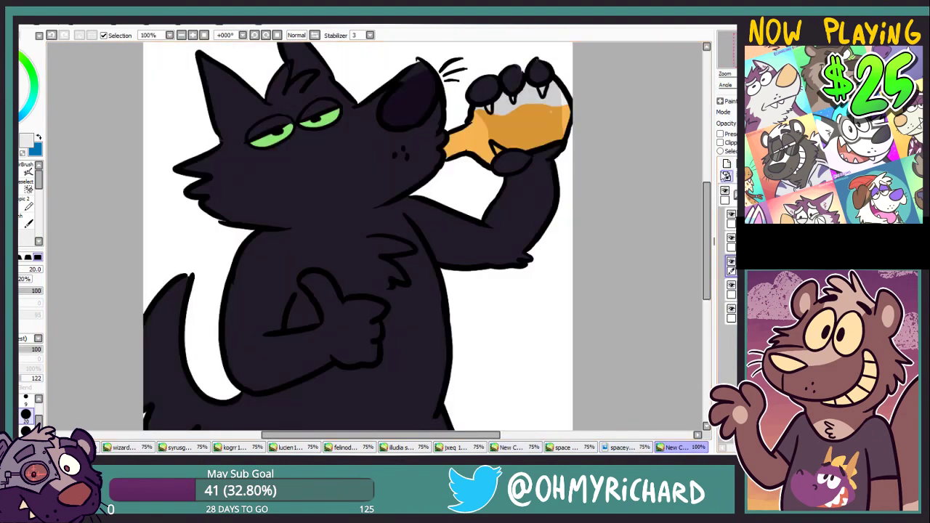
{"action": "left_click", "coordinate": [3, 70]}
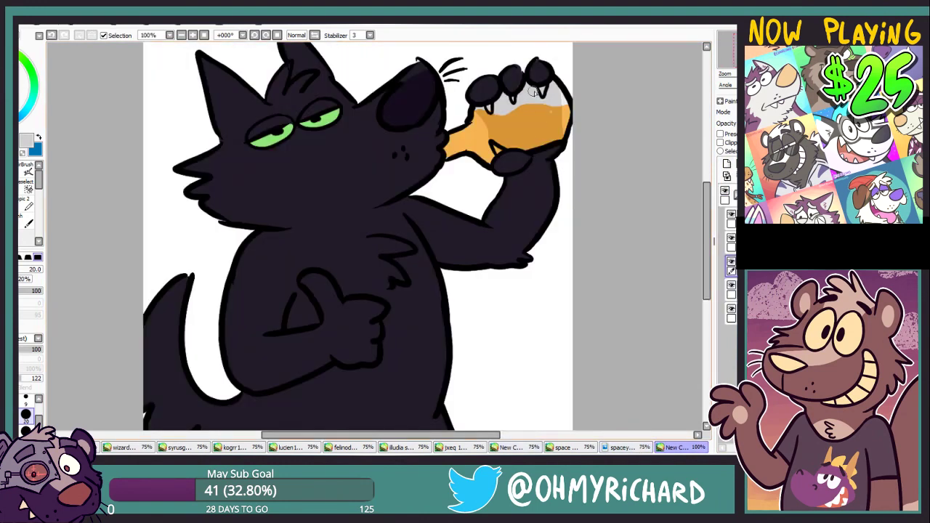
{"action": "left_click_drag", "start_coordinate": [544, 105], "coordinate": [547, 149]}
{"action": "mouse_move", "coordinate": [500, 115]}
{"action": "left_mouse_down"}
{"action": "mouse_move", "coordinate": [499, 149]}
{"action": "mouse_move", "coordinate": [540, 144]}
{"action": "mouse_move", "coordinate": [503, 109]}
{"action": "mouse_move", "coordinate": [507, 95]}
{"action": "mouse_move", "coordinate": [536, 131]}
{"action": "mouse_move", "coordinate": [546, 132]}
{"action": "mouse_move", "coordinate": [545, 109]}
{"action": "mouse_move", "coordinate": [545, 128]}
{"action": "mouse_move", "coordinate": [515, 138]}
{"action": "mouse_move", "coordinate": [507, 125]}
{"action": "left_mouse_up"}
{"action": "left_click", "coordinate": [16, 89]}
{"action": "left_click", "coordinate": [16, 88]}
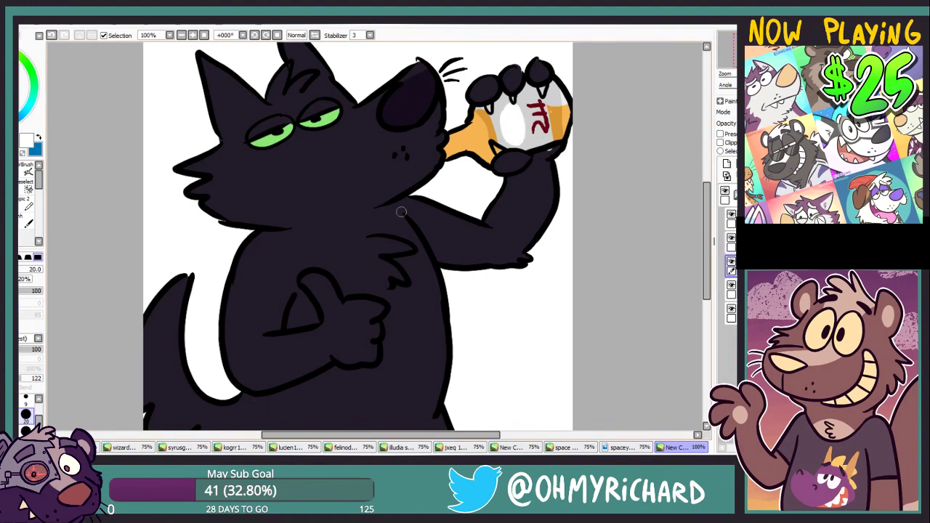
On a new layer below the label, strengthen the orange on the bottle's neck and base.
{"action": "left_click", "coordinate": [733, 290]}
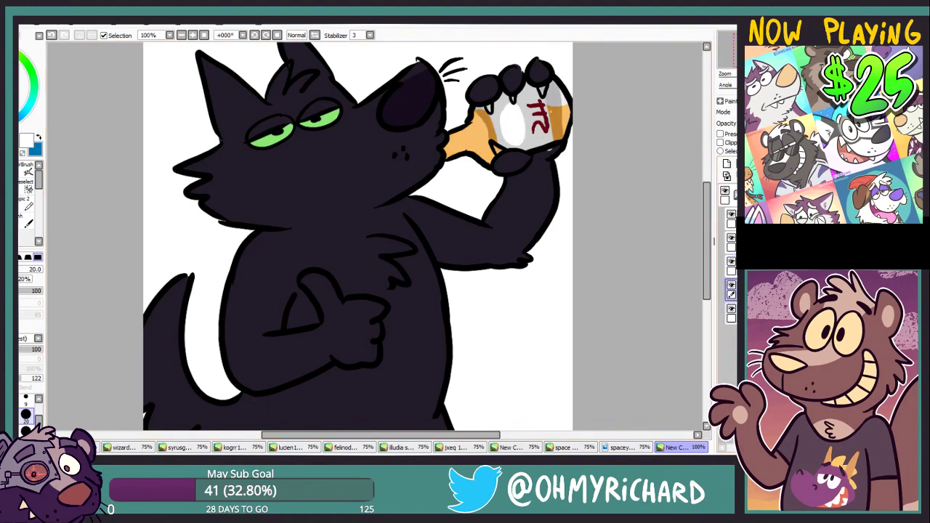
{"action": "left_click", "coordinate": [727, 163]}
{"action": "left_click", "coordinate": [477, 123], "text": "alt"}
{"action": "mouse_move", "coordinate": [453, 146]}
{"action": "left_mouse_down"}
{"action": "mouse_move", "coordinate": [482, 116]}
{"action": "mouse_move", "coordinate": [502, 125]}
{"action": "mouse_move", "coordinate": [478, 123]}
{"action": "mouse_move", "coordinate": [473, 146]}
{"action": "left_mouse_up"}
{"action": "key", "text": "ctrl+z"}
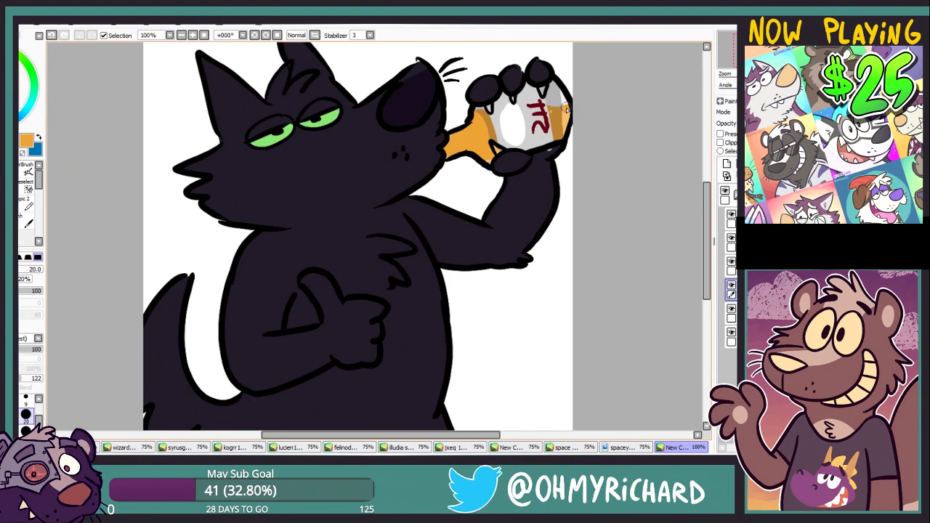
{"action": "left_click_drag", "start_coordinate": [567, 110], "coordinate": [555, 149]}
Paint the raised hand's finger claws over the bottle white with a size 40 brush.
{"action": "left_click", "coordinate": [748, 337]}
{"action": "left_click", "coordinate": [284, 195], "text": "alt"}
{"action": "key", "text": "n"}
{"action": "left_click", "coordinate": [188, 131], "text": "alt"}
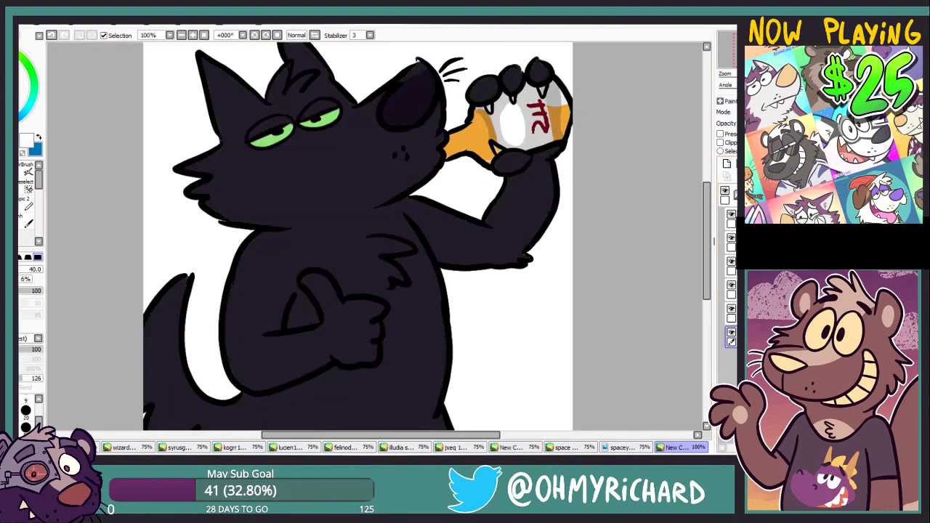
{"action": "left_click", "coordinate": [748, 266]}
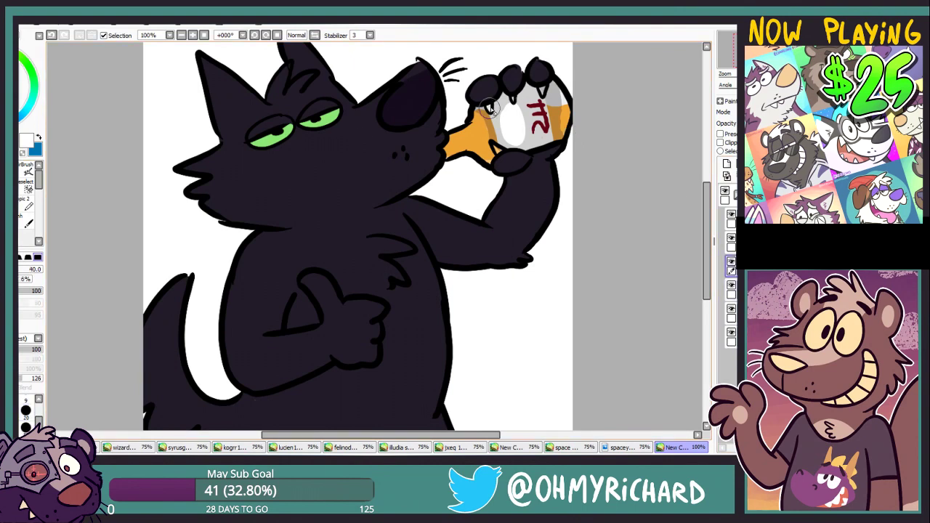
{"action": "left_click_drag", "start_coordinate": [489, 107], "coordinate": [514, 101]}
{"action": "left_click_drag", "start_coordinate": [543, 91], "coordinate": [544, 87]}
{"action": "left_click_drag", "start_coordinate": [496, 146], "coordinate": [496, 149]}
Whiten the thumb claw that overlaps the bottle's neck.
{"action": "left_click", "coordinate": [267, 229], "text": "ctrl+shift"}
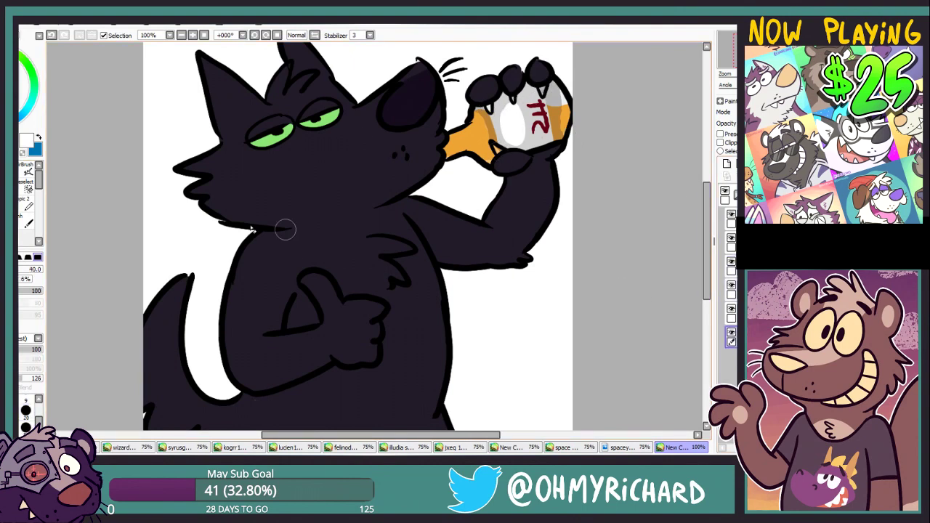
{"action": "key", "text": "e"}
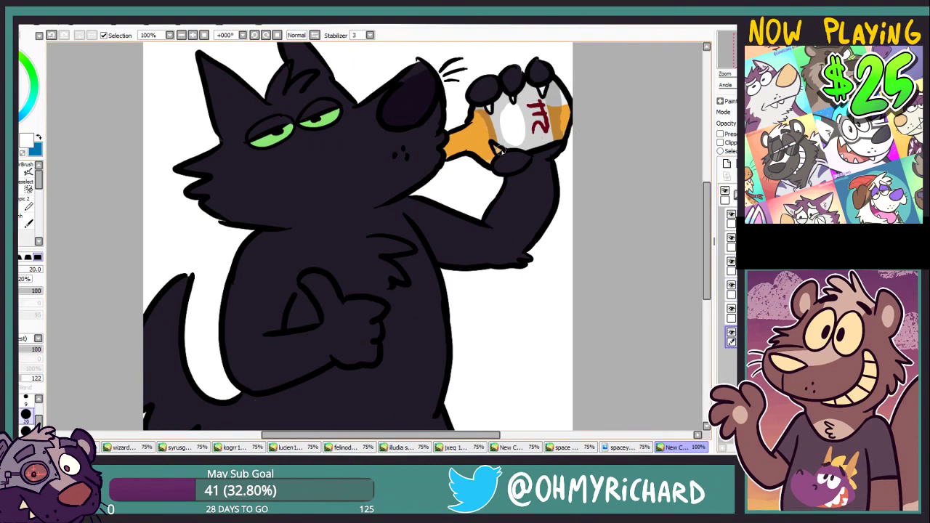
{"action": "left_click", "coordinate": [499, 151], "text": "ctrl"}
{"action": "key", "text": "bracketright"}
{"action": "key", "text": "bracketright"}
{"action": "key", "text": "bracketright"}
{"action": "key", "text": "bracketright"}
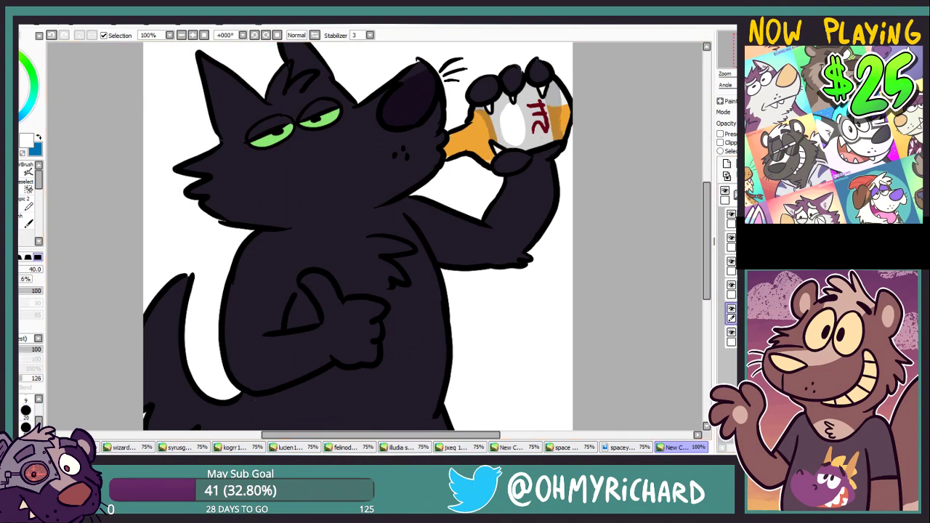
Add a small black-outlined white claw to the thumb tip of the thumbs-up hand.
{"action": "left_click_drag", "start_coordinate": [645, 109], "coordinate": [640, 85]}
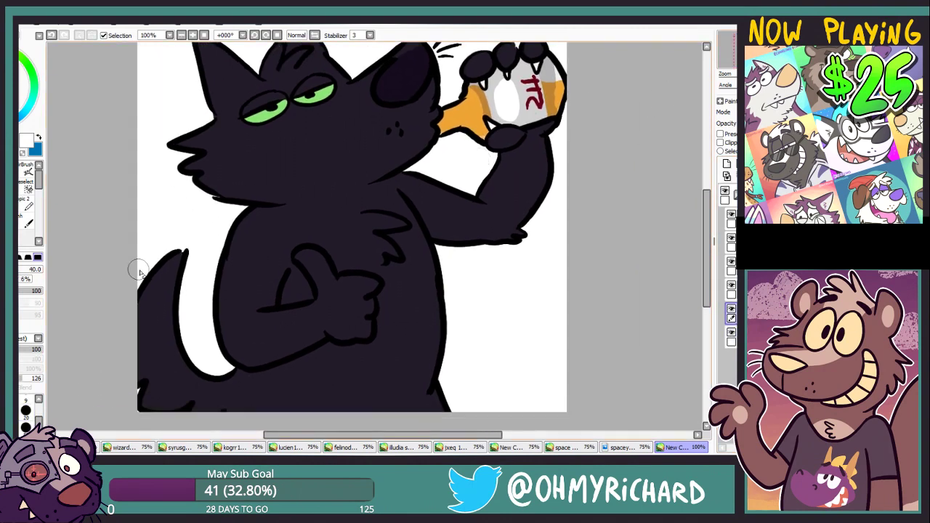
{"action": "left_click", "coordinate": [444, 313], "text": "alt"}
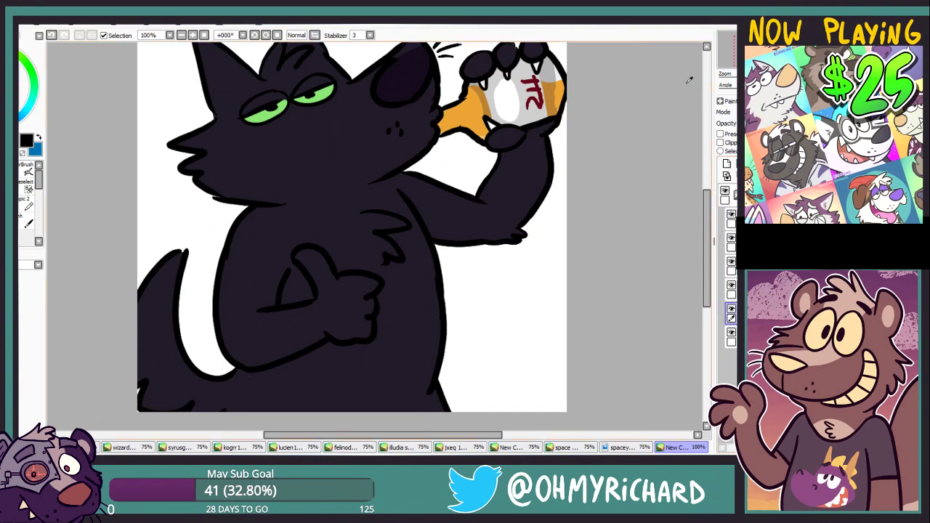
{"action": "left_click_drag", "start_coordinate": [326, 152], "coordinate": [295, 203]}
{"action": "left_click_drag", "start_coordinate": [305, 236], "coordinate": [287, 206]}
{"action": "left_click_drag", "start_coordinate": [243, 271], "coordinate": [235, 268]}
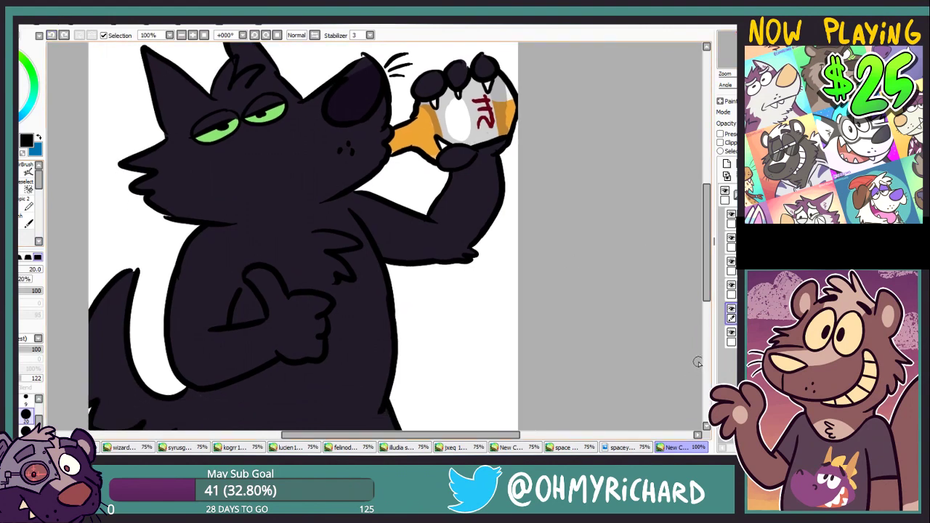
{"action": "left_click", "coordinate": [736, 243]}
{"action": "mouse_move", "coordinate": [246, 270]}
{"action": "left_mouse_down"}
{"action": "mouse_move", "coordinate": [236, 267]}
{"action": "mouse_move", "coordinate": [254, 274]}
{"action": "left_mouse_up"}
{"action": "key", "text": "ctrl+z"}
{"action": "left_click", "coordinate": [732, 337]}
{"action": "right_click", "coordinate": [182, 234]}
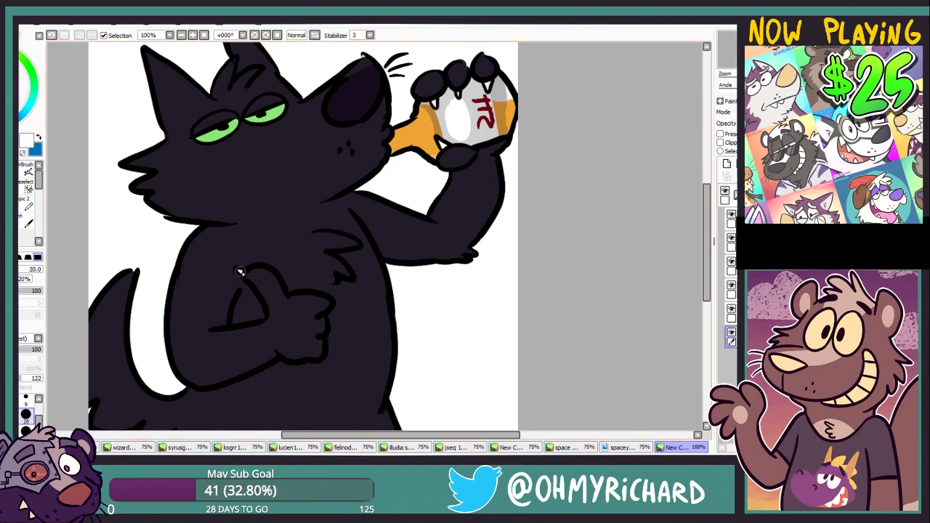
Fill the background behind the character with teal on the bottommost layer.
{"action": "scroll", "coordinate": [428, 331], "scroll_direction": "down", "scroll_amount": 2}
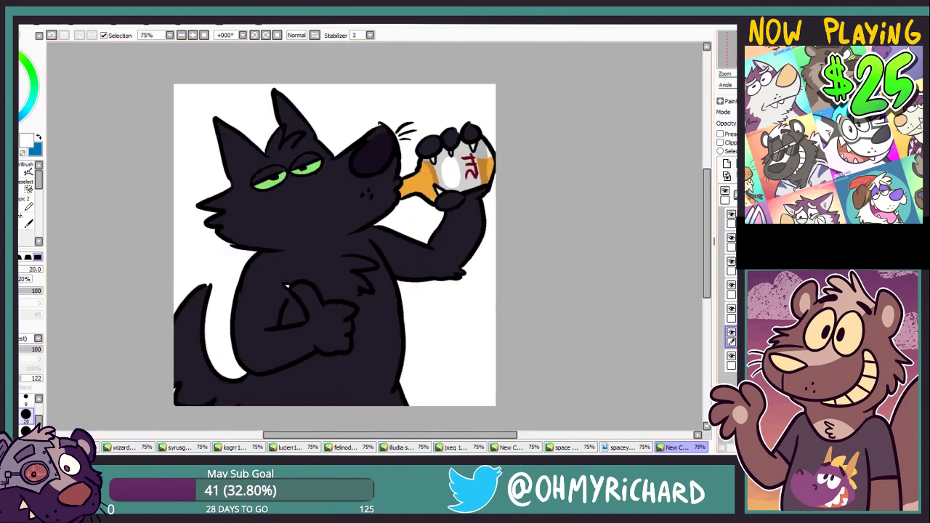
{"action": "left_click", "coordinate": [731, 361]}
{"action": "key", "text": "g"}
{"action": "left_click", "coordinate": [210, 149]}
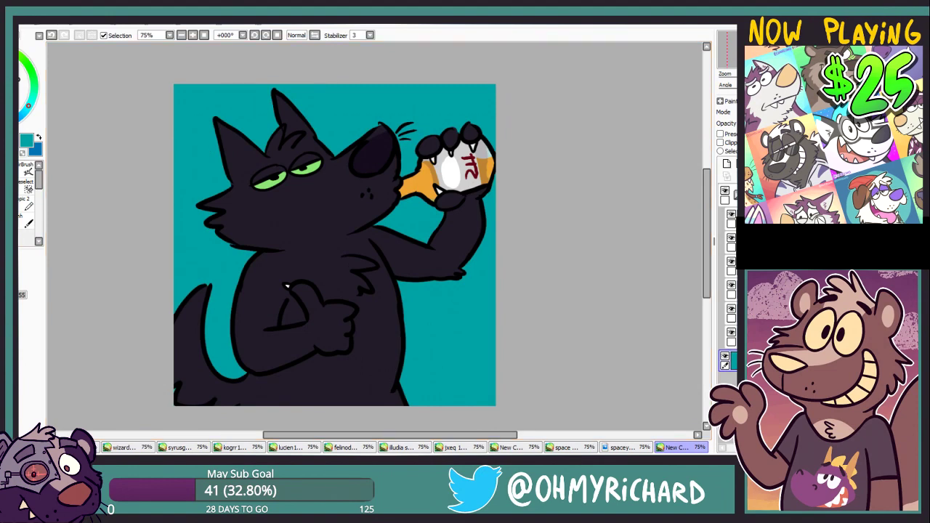
{"action": "key", "text": "alt"}
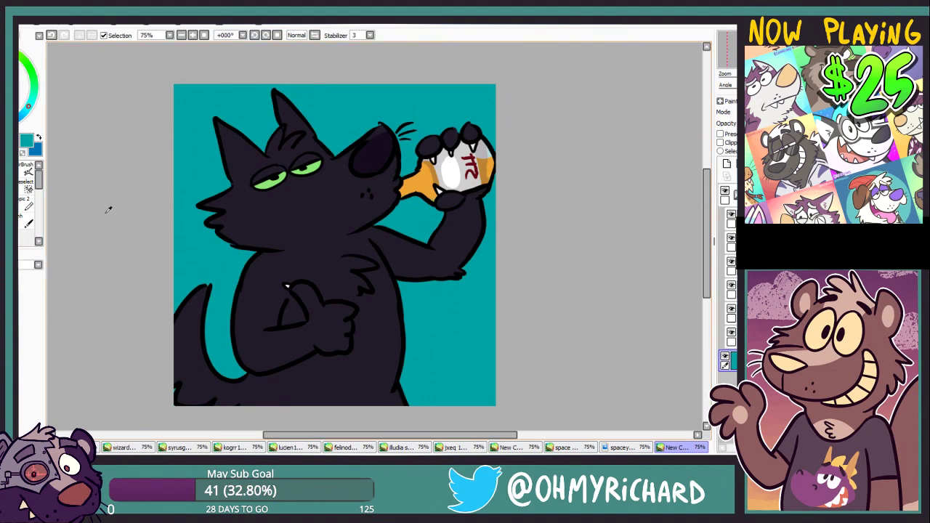
Fill the upper part of the background behind the character with a lighter green-teal above a horizontal dividing line.
{"action": "left_click_drag", "start_coordinate": [15, 78], "coordinate": [14, 70]}
{"action": "key", "text": "b"}
{"action": "mouse_move", "coordinate": [171, 198]}
{"action": "left_mouse_down"}
{"action": "mouse_move", "coordinate": [284, 187]}
{"action": "mouse_move", "coordinate": [499, 196]}
{"action": "left_mouse_up"}
{"action": "key", "text": "g"}
{"action": "left_click", "coordinate": [458, 109]}
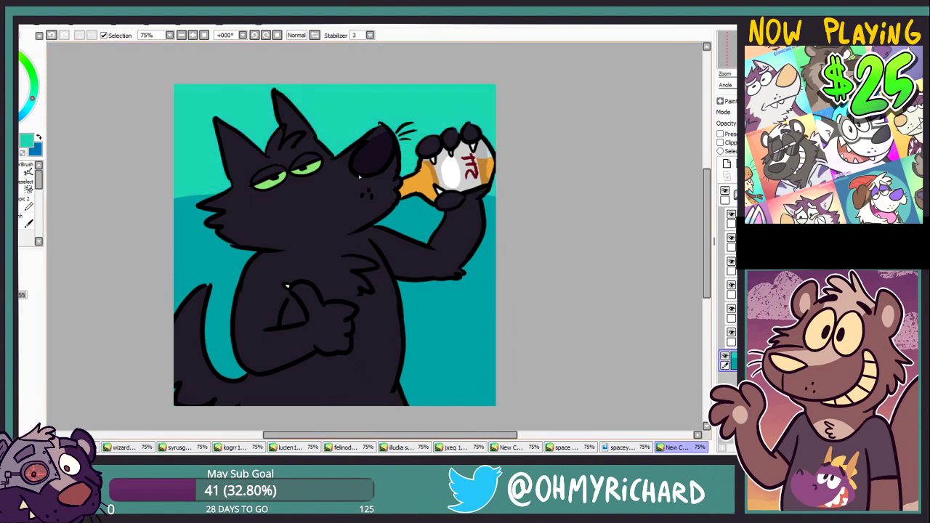
Hide the character's fur colour temporarily and blend the two background teals into a smooth vertical gradient.
{"action": "key", "text": "b"}
{"action": "left_click", "coordinate": [732, 333]}
{"action": "mouse_move", "coordinate": [175, 199]}
{"action": "left_mouse_down"}
{"action": "mouse_move", "coordinate": [492, 203]}
{"action": "mouse_move", "coordinate": [181, 155]}
{"action": "mouse_move", "coordinate": [107, 250]}
{"action": "left_mouse_up"}
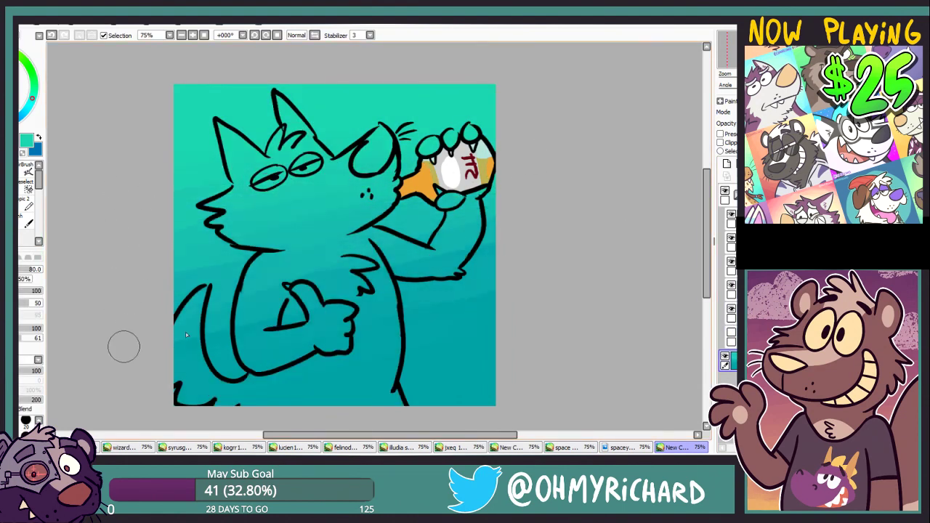
{"action": "left_click", "coordinate": [731, 332]}
{"action": "key", "text": "alt"}
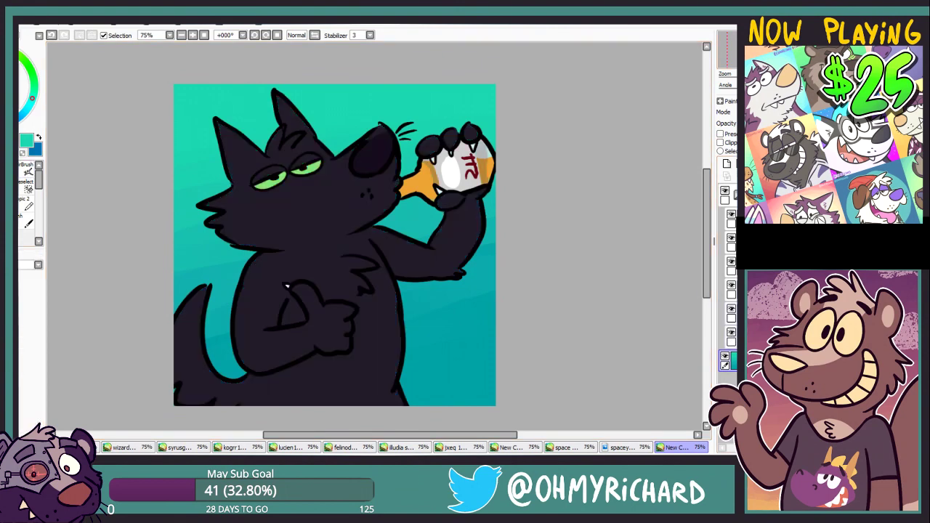
{"action": "left_click", "coordinate": [716, 242]}
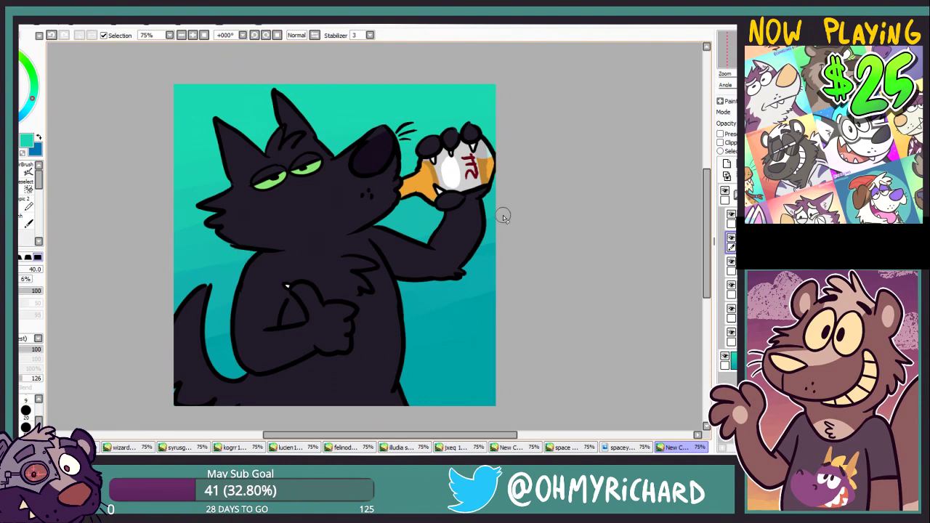
{"action": "scroll", "coordinate": [258, 107], "scroll_direction": "up", "scroll_amount": 4}
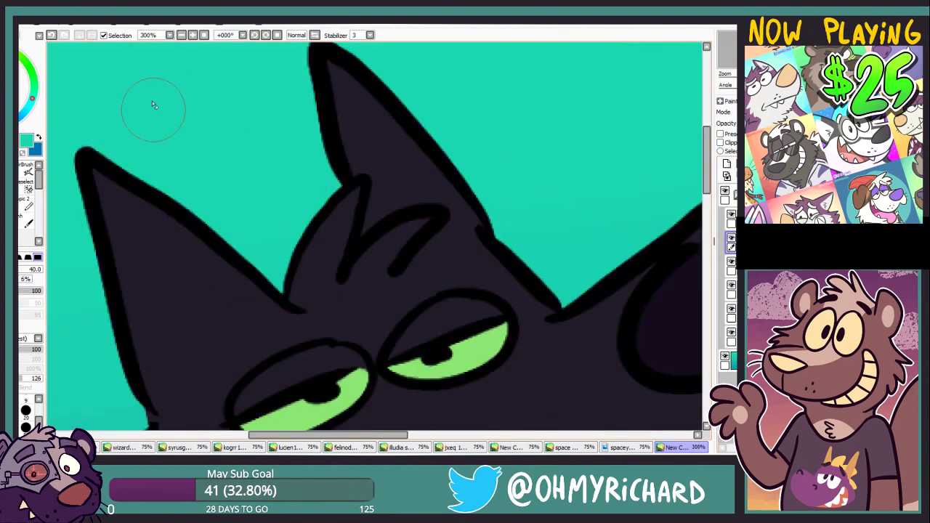
{"action": "scroll", "coordinate": [152, 97], "scroll_direction": "down", "scroll_amount": 4}
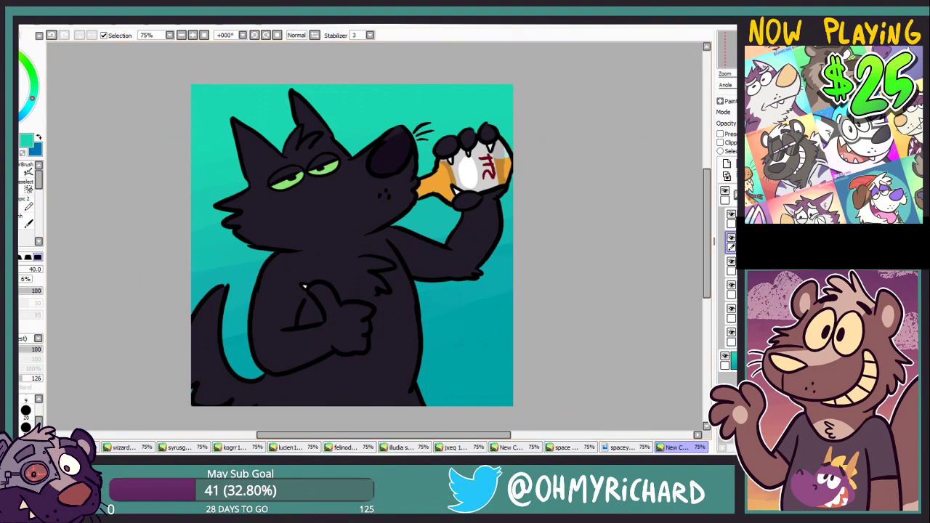
Try to paste the white artist signature from the hyena-with-sushi drawing into the canine picture.
{"action": "key", "text": "ctrl+Tab"}
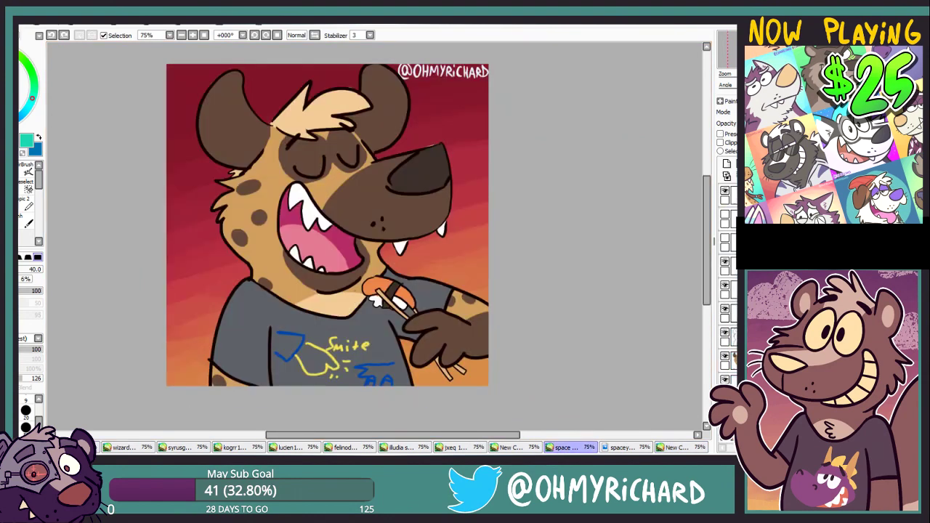
{"action": "key", "text": "ctrl+Tab"}
{"action": "left_click", "coordinate": [570, 448]}
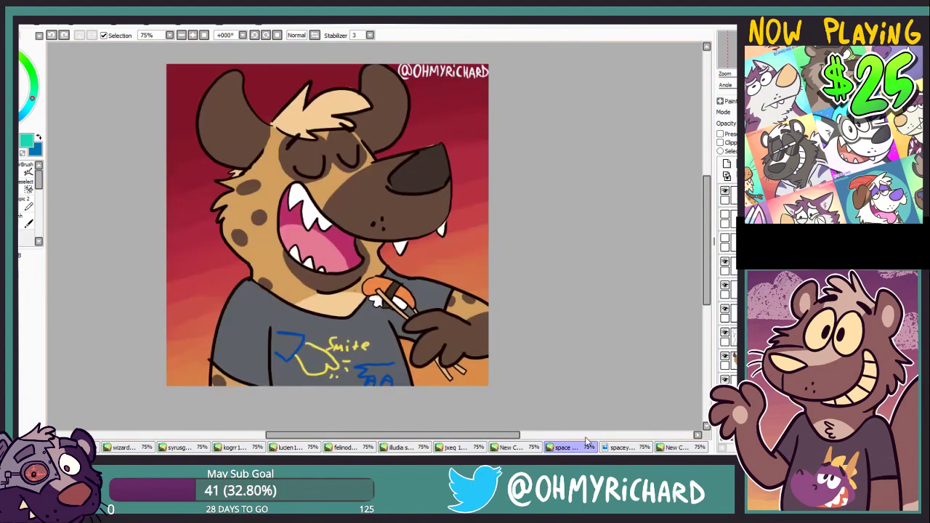
{"action": "key", "text": "ctrl+a"}
{"action": "key", "text": "ctrl+c"}
{"action": "left_click", "coordinate": [678, 448]}
{"action": "key", "text": "ctrl+v"}
{"action": "left_click_drag", "start_coordinate": [388, 137], "coordinate": [404, 155]}
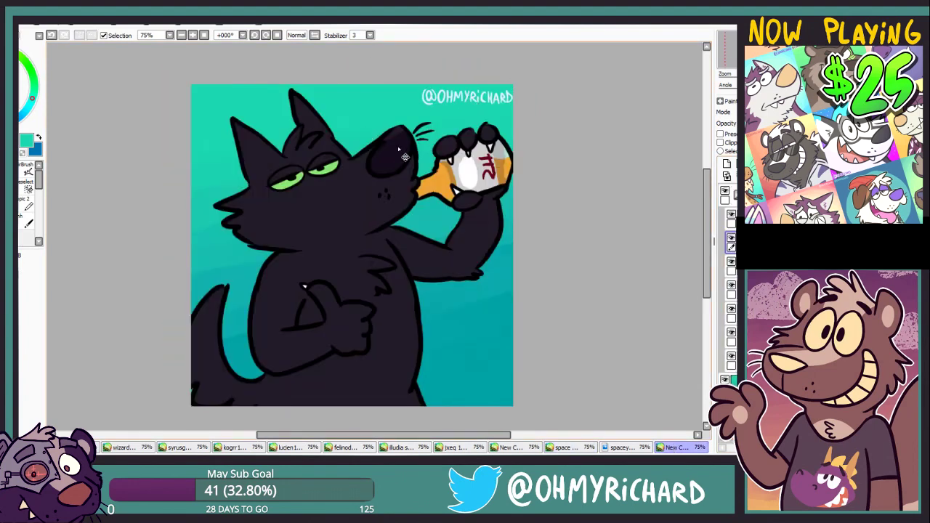
{"action": "key", "text": "ctrl+z"}
{"action": "key", "text": "ctrl+z"}
Paste the artist signature from the felinod document, move it to the picture's upper-right corner and recolour it white.
{"action": "left_click", "coordinate": [351, 448]}
{"action": "left_click", "coordinate": [687, 448]}
{"action": "key", "text": "ctrl+v"}
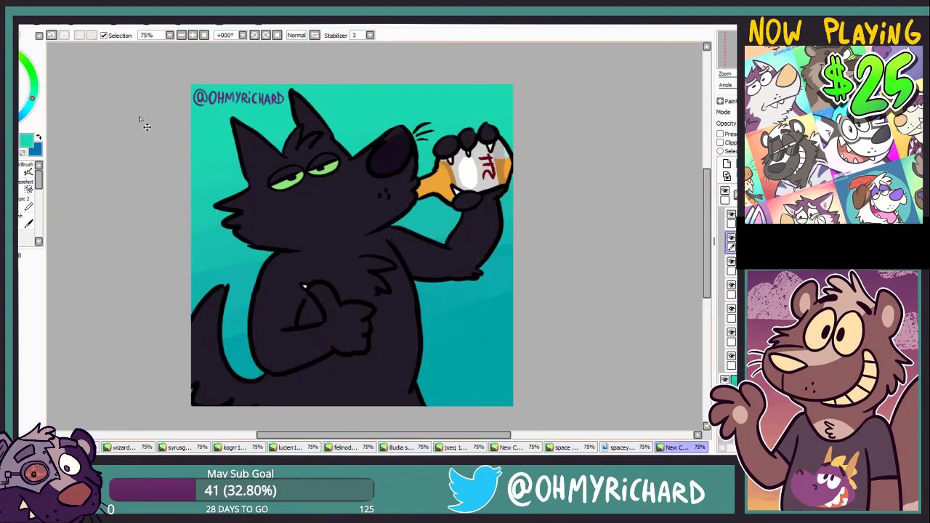
{"action": "left_click_drag", "start_coordinate": [144, 124], "coordinate": [368, 125]}
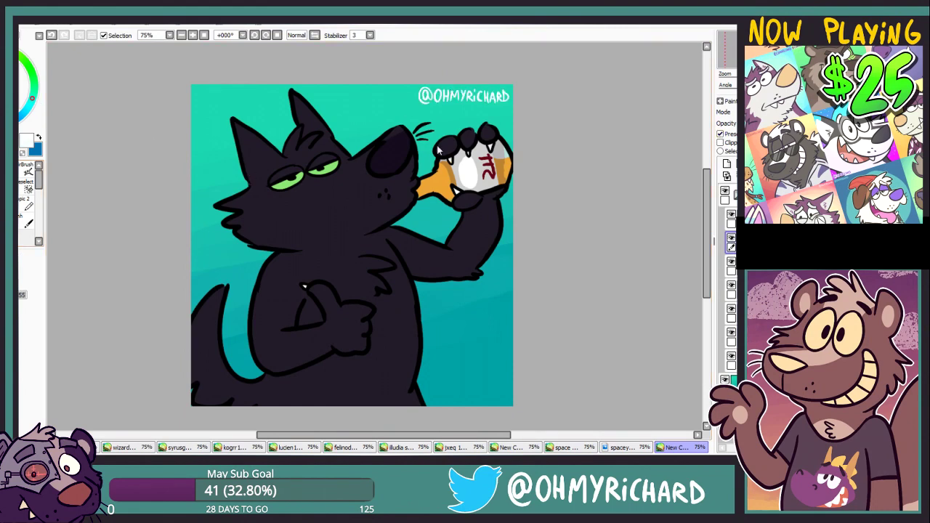
Save the finished canine picture and create a new blank canvas.
{"action": "left_click_drag", "start_coordinate": [490, 316], "coordinate": [494, 327]}
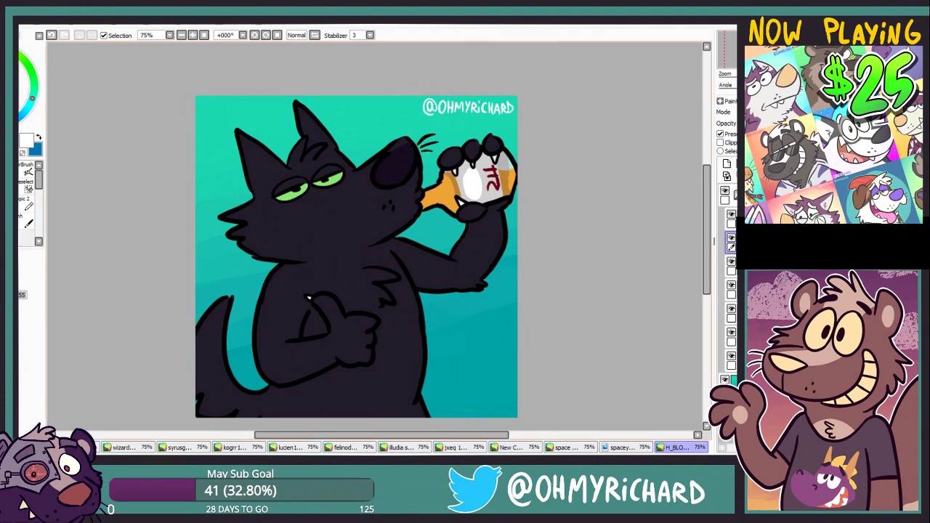
{"action": "key", "text": "ctrl+n"}
{"action": "key", "text": "Return"}
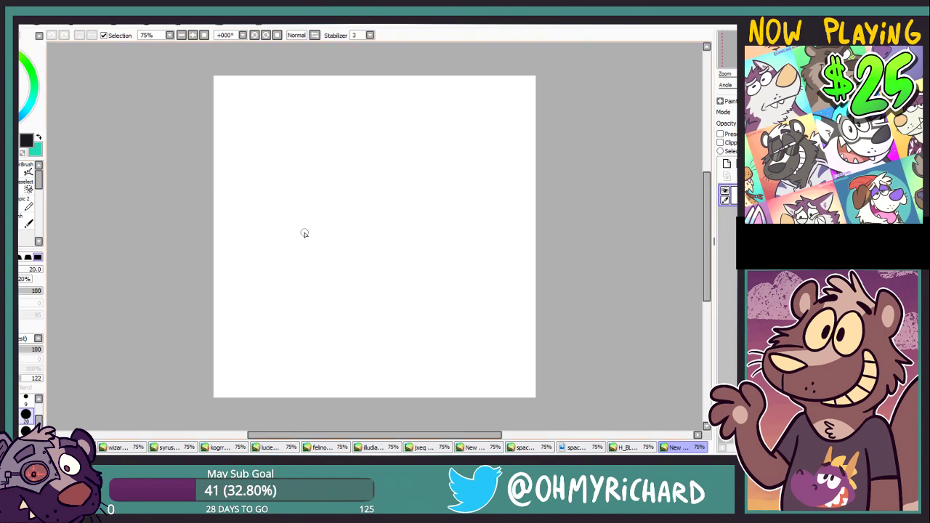
Try to draw a bird's feathered crest and two round half-lidded eyes directly in black with a size 20 brush.
{"action": "mouse_move", "coordinate": [434, 206]}
{"action": "left_mouse_down"}
{"action": "mouse_move", "coordinate": [426, 179]}
{"action": "mouse_move", "coordinate": [299, 187]}
{"action": "left_mouse_up"}
{"action": "mouse_move", "coordinate": [374, 192]}
{"action": "left_mouse_down"}
{"action": "mouse_move", "coordinate": [389, 224]}
{"action": "mouse_move", "coordinate": [373, 191]}
{"action": "left_mouse_up"}
{"action": "key", "text": "ctrl+z"}
{"action": "key", "text": "ctrl+z"}
{"action": "mouse_move", "coordinate": [400, 180]}
{"action": "left_mouse_down"}
{"action": "mouse_move", "coordinate": [390, 202]}
{"action": "mouse_move", "coordinate": [395, 180]}
{"action": "left_mouse_up"}
{"action": "key", "text": "ctrl+z"}
{"action": "left_click", "coordinate": [374, 215]}
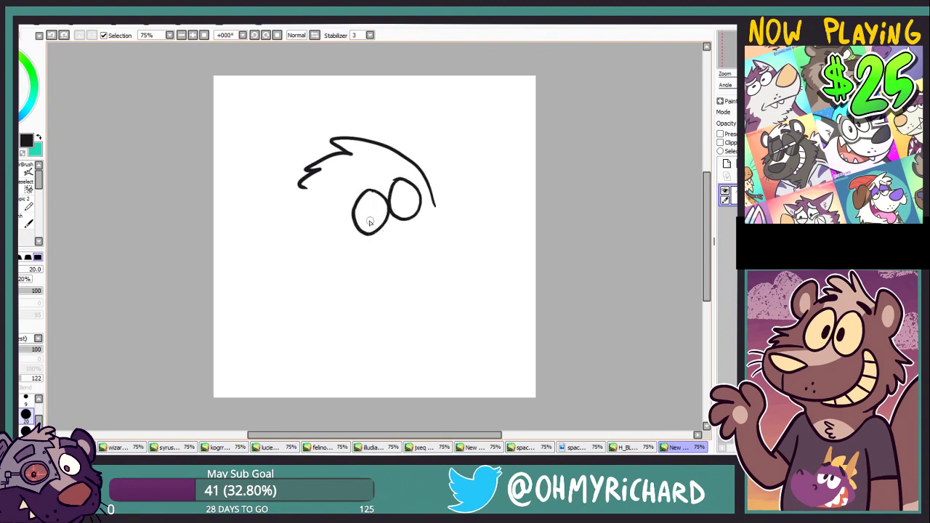
{"action": "left_click_drag", "start_coordinate": [356, 213], "coordinate": [424, 196]}
{"action": "left_click", "coordinate": [400, 206]}
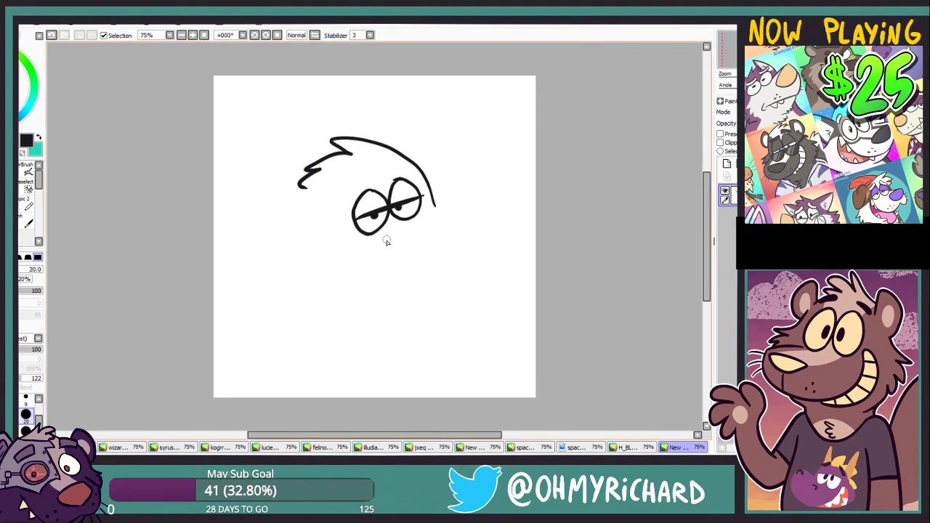
Try to draw an open beak beneath the eyes and a curved line for the back of the head.
{"action": "mouse_move", "coordinate": [386, 242]}
{"action": "left_mouse_down"}
{"action": "mouse_move", "coordinate": [439, 229]}
{"action": "mouse_move", "coordinate": [395, 268]}
{"action": "left_mouse_up"}
{"action": "key", "text": "ctrl+z"}
{"action": "key", "text": "ctrl+z"}
{"action": "key", "text": "ctrl+z"}
{"action": "key", "text": "ctrl+z"}
{"action": "left_click_drag", "start_coordinate": [334, 219], "coordinate": [340, 280]}
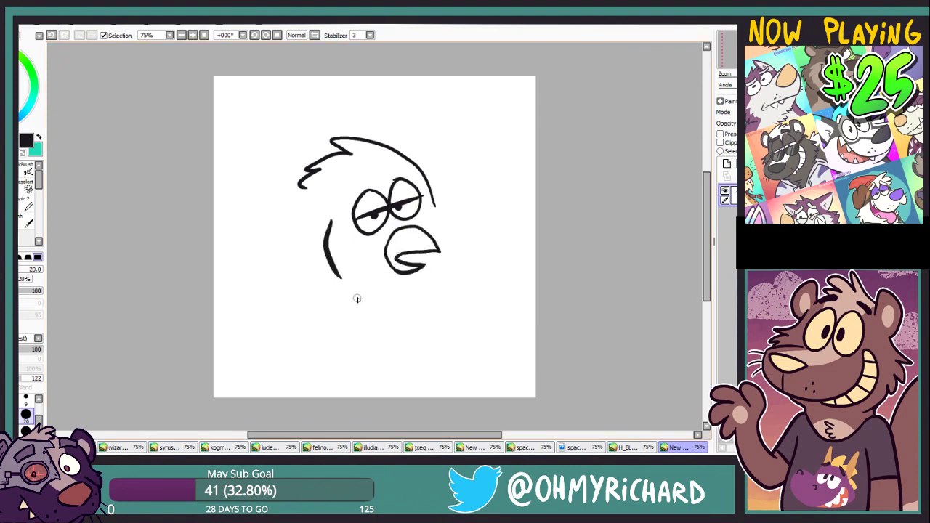
Undo the entire black bird-head sketch back to a blank canvas.
{"action": "key", "text": "ctrl+z"}
{"action": "key", "text": "ctrl+z"}
{"action": "key", "text": "ctrl+z"}
{"action": "key", "text": "ctrl+z"}
{"action": "key", "text": "ctrl+z"}
{"action": "key", "text": "ctrl+z"}
{"action": "key", "text": "ctrl+z"}
{"action": "key", "text": "ctrl+z"}
{"action": "key", "text": "ctrl+z"}
{"action": "key", "text": "ctrl+z"}
{"action": "key", "text": "ctrl+z"}
{"action": "key", "text": "ctrl+z"}
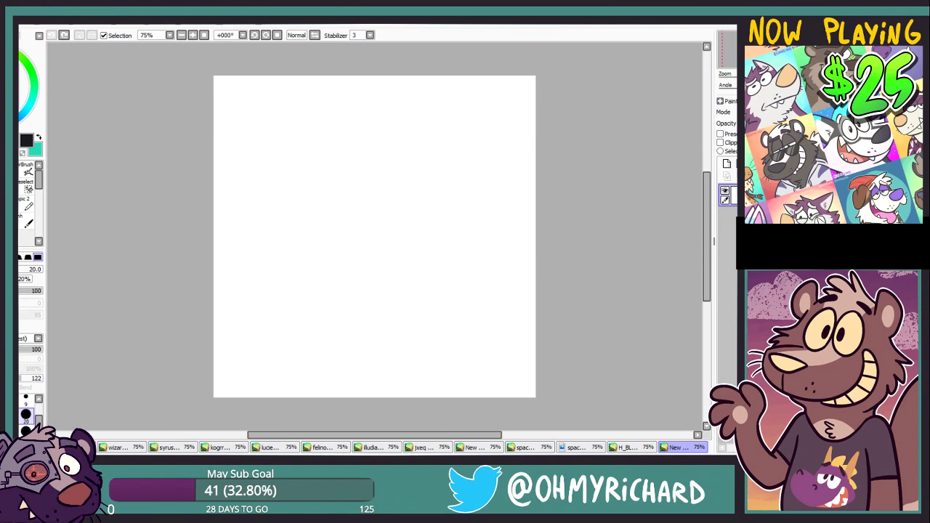
Rough out a large round head shape with loose light grey strokes in the upper middle of the canvas.
{"action": "mouse_move", "coordinate": [376, 147]}
{"action": "left_mouse_down"}
{"action": "mouse_move", "coordinate": [356, 127]}
{"action": "mouse_move", "coordinate": [357, 290]}
{"action": "left_mouse_up"}
{"action": "left_click_drag", "start_coordinate": [351, 285], "coordinate": [450, 232]}
{"action": "left_click_drag", "start_coordinate": [417, 116], "coordinate": [453, 250]}
{"action": "left_click_drag", "start_coordinate": [441, 255], "coordinate": [413, 285]}
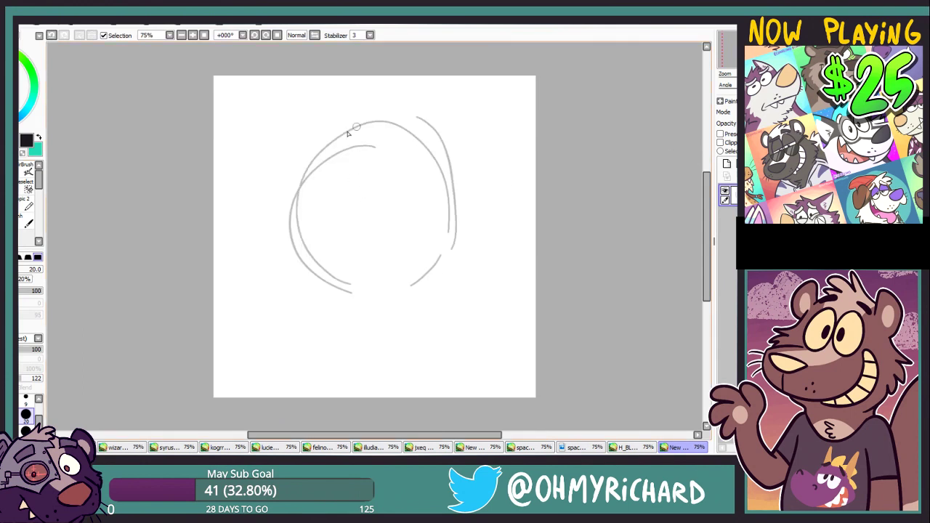
{"action": "left_click_drag", "start_coordinate": [334, 150], "coordinate": [356, 290]}
{"action": "left_click_drag", "start_coordinate": [344, 293], "coordinate": [429, 290]}
{"action": "left_click_drag", "start_coordinate": [357, 286], "coordinate": [470, 257]}
{"action": "mouse_move", "coordinate": [433, 140]}
{"action": "left_mouse_down"}
{"action": "mouse_move", "coordinate": [468, 220]}
{"action": "mouse_move", "coordinate": [443, 283]}
{"action": "left_mouse_up"}
Sketch a spiky feather tuft swept back over the top of the rough head circle.
{"action": "left_click_drag", "start_coordinate": [416, 126], "coordinate": [349, 108]}
{"action": "left_click_drag", "start_coordinate": [412, 123], "coordinate": [309, 106]}
{"action": "mouse_move", "coordinate": [310, 107]}
{"action": "left_mouse_down"}
{"action": "mouse_move", "coordinate": [313, 165]}
{"action": "mouse_move", "coordinate": [298, 204]}
{"action": "left_mouse_up"}
{"action": "left_click", "coordinate": [51, 35]}
{"action": "left_click", "coordinate": [51, 34]}
{"action": "left_click", "coordinate": [51, 35]}
{"action": "left_click_drag", "start_coordinate": [363, 115], "coordinate": [301, 156]}
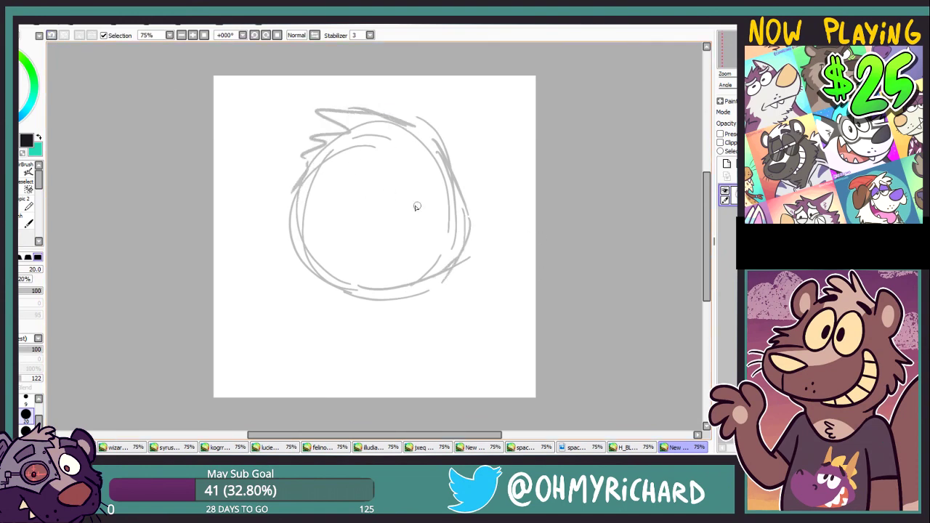
Sketch the face's centre line and beak guides inside the head, and fade the rough sketch layer to a very light grey.
{"action": "left_click_drag", "start_coordinate": [386, 169], "coordinate": [411, 239]}
{"action": "mouse_move", "coordinate": [356, 246]}
{"action": "left_mouse_down"}
{"action": "mouse_move", "coordinate": [426, 208]}
{"action": "mouse_move", "coordinate": [402, 249]}
{"action": "left_mouse_up"}
{"action": "left_click", "coordinate": [745, 124]}
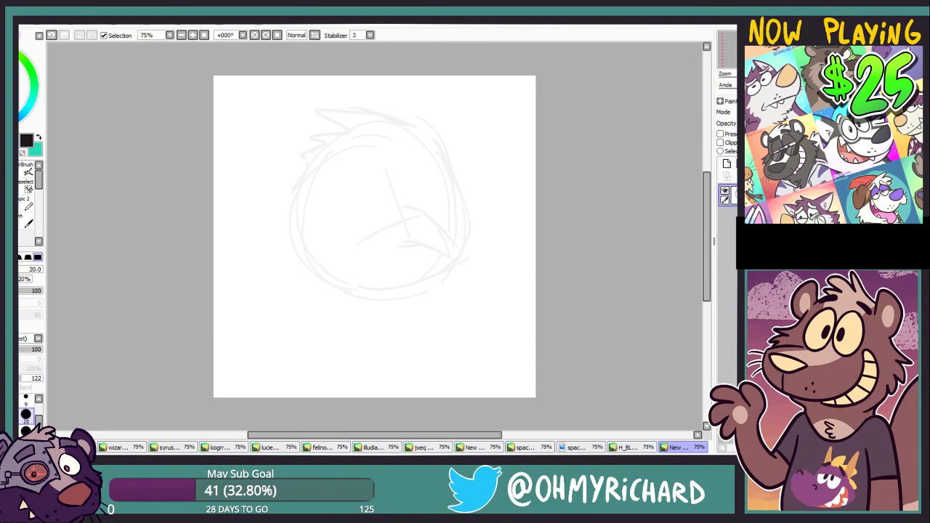
{"action": "left_click_drag", "start_coordinate": [659, 132], "coordinate": [673, 114]}
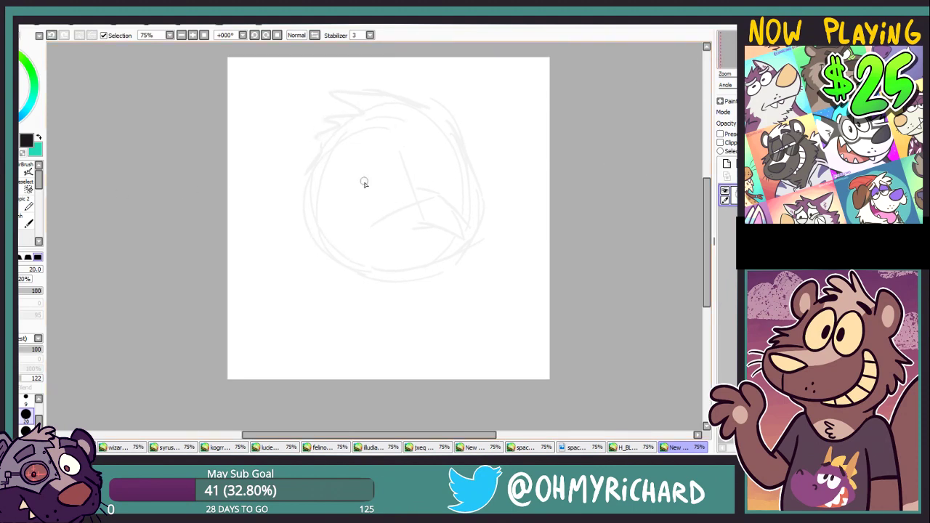
On a new layer, ink two half-lidded oval eyes with small pupils and short brows above them in black.
{"action": "left_click", "coordinate": [727, 163]}
{"action": "mouse_move", "coordinate": [375, 156]}
{"action": "left_mouse_down"}
{"action": "mouse_move", "coordinate": [395, 189]}
{"action": "mouse_move", "coordinate": [374, 149]}
{"action": "left_mouse_up"}
{"action": "key", "text": "ctrl+z"}
{"action": "mouse_move", "coordinate": [411, 137]}
{"action": "left_mouse_down"}
{"action": "mouse_move", "coordinate": [423, 184]}
{"action": "mouse_move", "coordinate": [392, 170]}
{"action": "mouse_move", "coordinate": [436, 157]}
{"action": "left_mouse_up"}
{"action": "key", "text": "ctrl+z"}
{"action": "key", "text": "ctrl+z"}
{"action": "left_click_drag", "start_coordinate": [378, 175], "coordinate": [381, 179]}
{"action": "left_click_drag", "start_coordinate": [409, 166], "coordinate": [410, 175]}
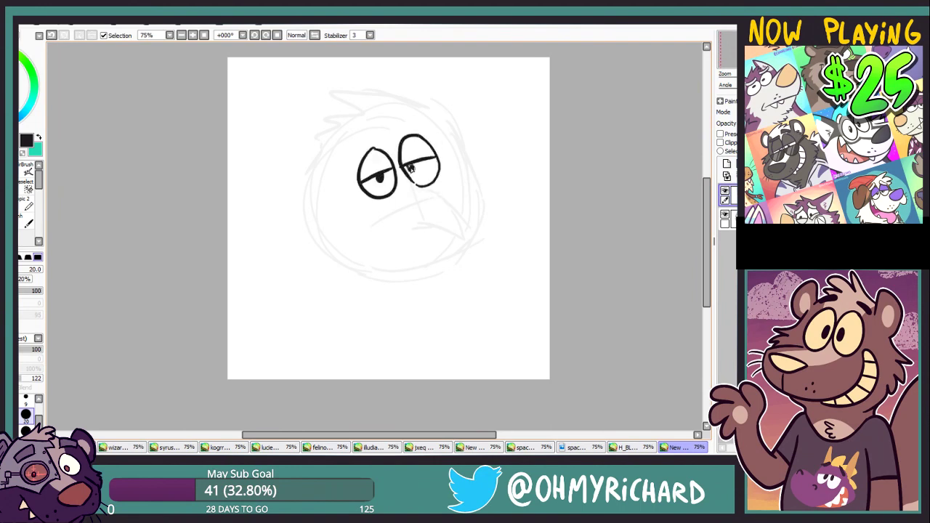
{"action": "mouse_move", "coordinate": [351, 154]}
{"action": "left_mouse_down"}
{"action": "mouse_move", "coordinate": [373, 137]}
{"action": "mouse_move", "coordinate": [425, 128]}
{"action": "left_mouse_up"}
Ink a rounded, slightly open beak just below the eyes.
{"action": "mouse_move", "coordinate": [399, 208]}
{"action": "left_mouse_down"}
{"action": "mouse_move", "coordinate": [463, 215]}
{"action": "mouse_move", "coordinate": [410, 218]}
{"action": "mouse_move", "coordinate": [425, 226]}
{"action": "mouse_move", "coordinate": [399, 229]}
{"action": "left_mouse_up"}
{"action": "key", "text": "ctrl+z"}
{"action": "left_click_drag", "start_coordinate": [398, 207], "coordinate": [400, 229]}
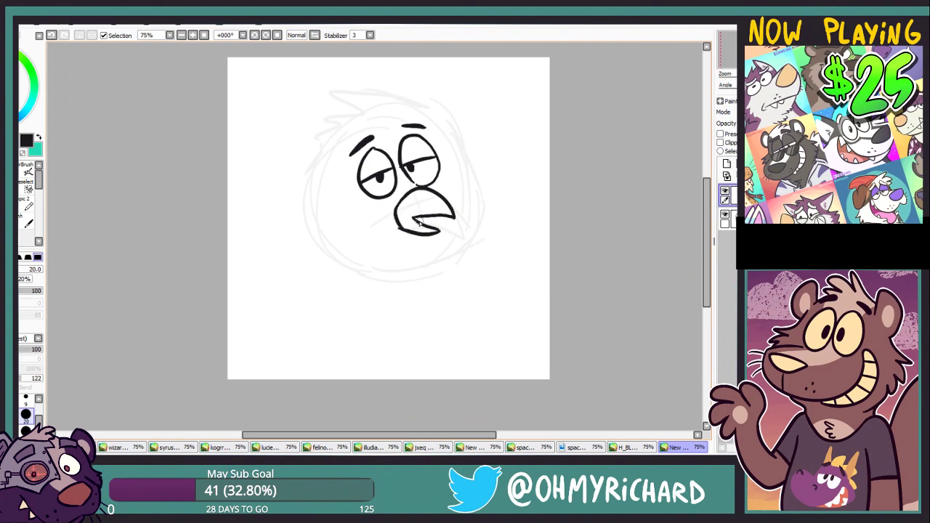
Ink both sides of the bird's head and join them with a spiky feather crest on top.
{"action": "left_click_drag", "start_coordinate": [432, 119], "coordinate": [475, 212]}
{"action": "left_click_drag", "start_coordinate": [355, 238], "coordinate": [328, 186]}
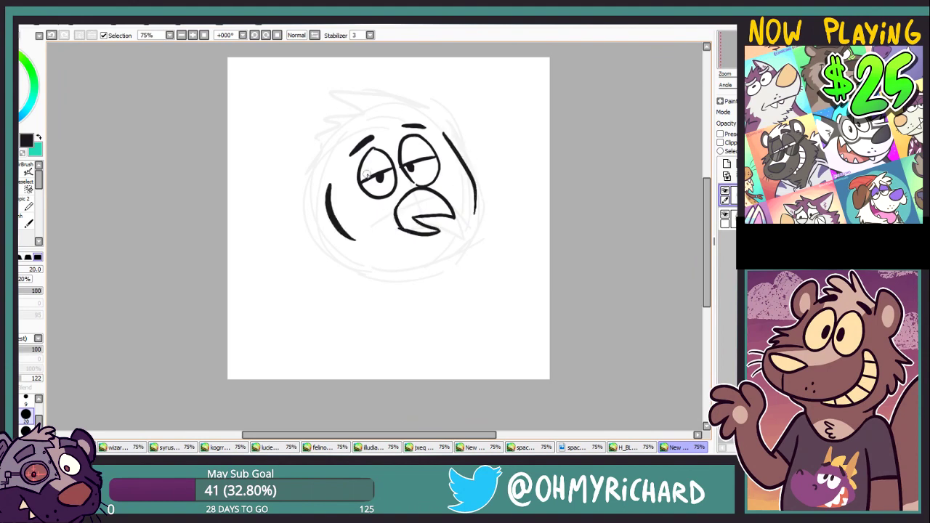
{"action": "left_click_drag", "start_coordinate": [427, 115], "coordinate": [327, 133]}
{"action": "left_click_drag", "start_coordinate": [340, 142], "coordinate": [329, 186]}
{"action": "left_click", "coordinate": [355, 257]}
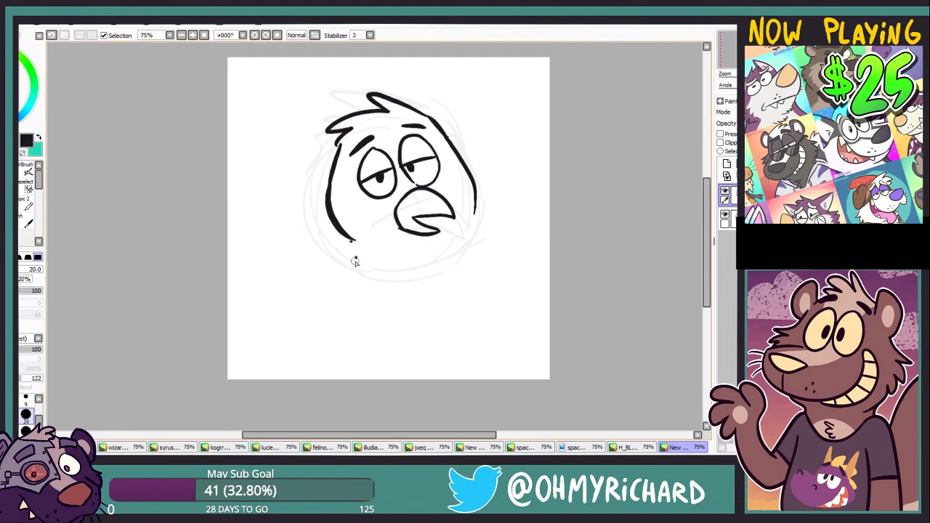
Draw a short cigarette sticking out of the beak and erase the stray dots below the cheek with a size 40 eraser.
{"action": "mouse_move", "coordinate": [433, 225]}
{"action": "left_mouse_down"}
{"action": "mouse_move", "coordinate": [466, 227]}
{"action": "mouse_move", "coordinate": [457, 227]}
{"action": "mouse_move", "coordinate": [466, 236]}
{"action": "left_mouse_up"}
{"action": "key", "text": "ctrl+z"}
{"action": "key", "text": "ctrl+z"}
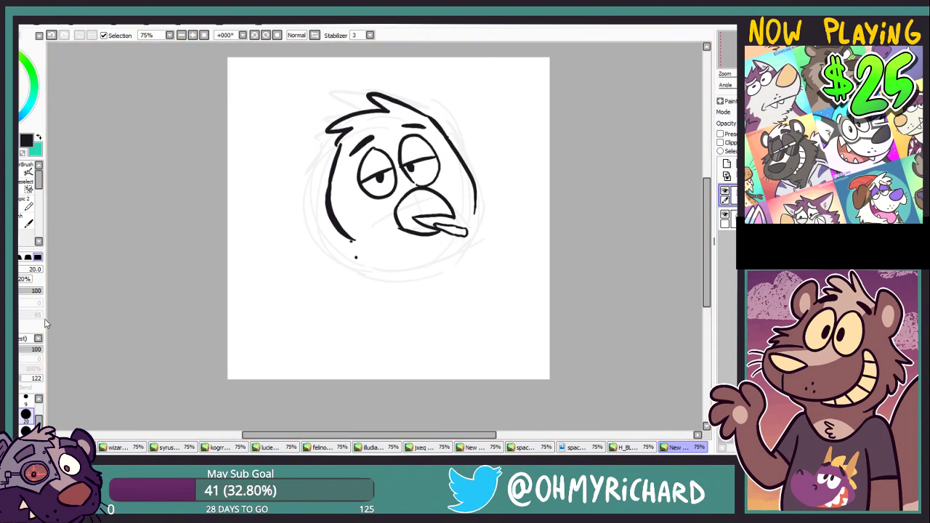
{"action": "key", "text": "e"}
{"action": "left_click_drag", "start_coordinate": [352, 243], "coordinate": [356, 275]}
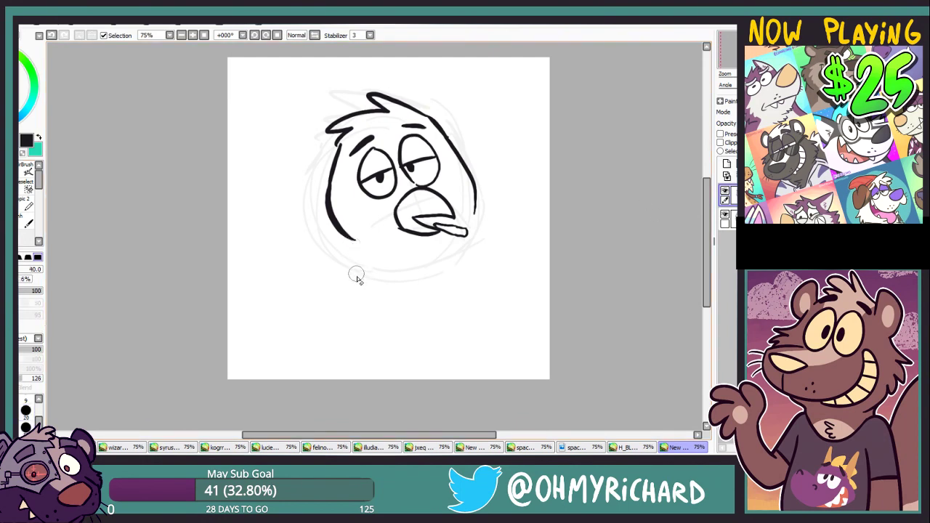
Extend the head outline down into the neck and collar, and draw the first side line of the body.
{"action": "key", "text": "n"}
{"action": "mouse_move", "coordinate": [348, 234]}
{"action": "left_mouse_down"}
{"action": "mouse_move", "coordinate": [374, 256]}
{"action": "mouse_move", "coordinate": [369, 274]}
{"action": "left_mouse_up"}
{"action": "left_click_drag", "start_coordinate": [474, 208], "coordinate": [477, 271]}
{"action": "mouse_move", "coordinate": [372, 274]}
{"action": "left_mouse_down"}
{"action": "mouse_move", "coordinate": [452, 289]}
{"action": "mouse_move", "coordinate": [501, 362]}
{"action": "left_mouse_up"}
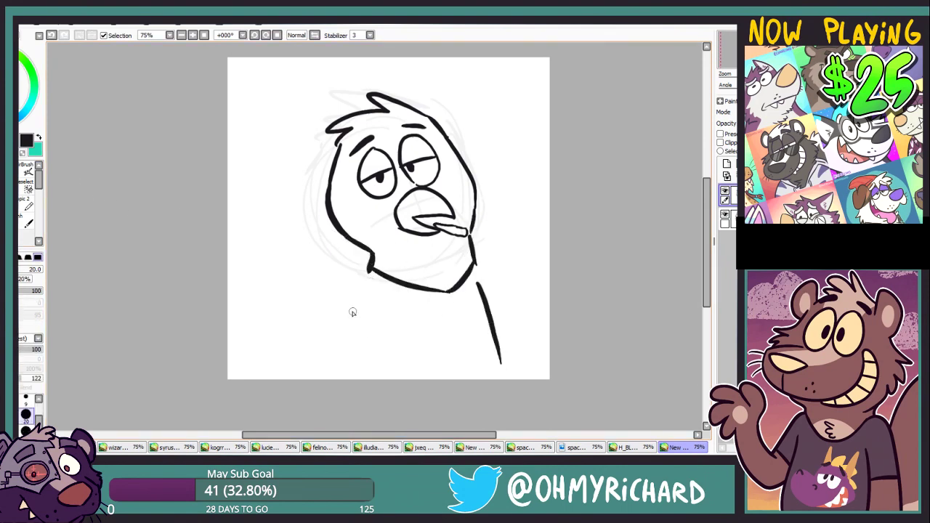
Draw the hoodie with its hood behind the neck, side and arm lines, and two round-tipped drawstrings, and shift the character left.
{"action": "left_click_drag", "start_coordinate": [379, 309], "coordinate": [382, 378]}
{"action": "mouse_move", "coordinate": [368, 265]}
{"action": "left_mouse_down"}
{"action": "mouse_move", "coordinate": [342, 380]}
{"action": "mouse_move", "coordinate": [330, 378]}
{"action": "mouse_move", "coordinate": [343, 278]}
{"action": "mouse_move", "coordinate": [333, 324]}
{"action": "left_mouse_up"}
{"action": "key", "text": "ctrl+z"}
{"action": "left_click_drag", "start_coordinate": [347, 285], "coordinate": [322, 311]}
{"action": "left_click_drag", "start_coordinate": [419, 290], "coordinate": [429, 336]}
{"action": "left_click_drag", "start_coordinate": [428, 338], "coordinate": [430, 338]}
{"action": "left_click_drag", "start_coordinate": [460, 289], "coordinate": [466, 326]}
{"action": "mouse_move", "coordinate": [464, 327]}
{"action": "left_mouse_down"}
{"action": "mouse_move", "coordinate": [445, 306]}
{"action": "mouse_move", "coordinate": [471, 379]}
{"action": "left_mouse_up"}
{"action": "key", "text": "n"}
{"action": "key", "text": "ctrl+z"}
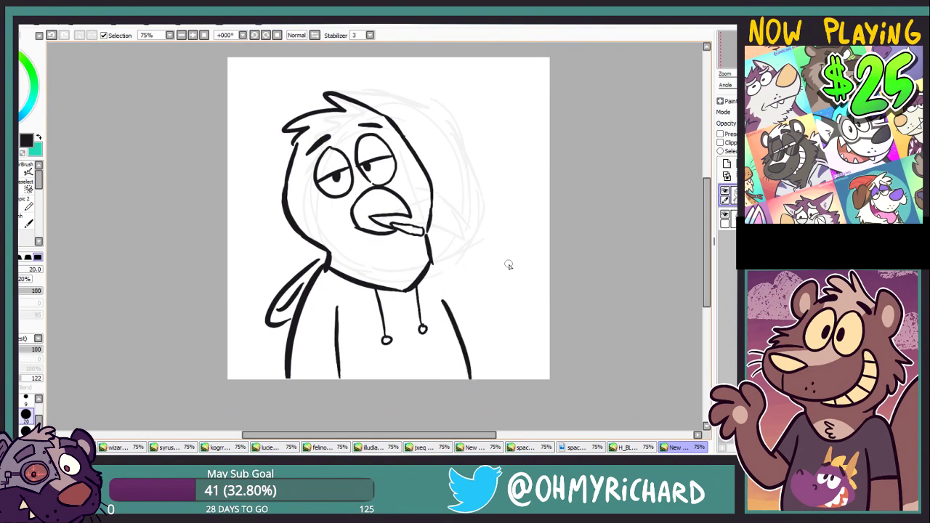
Draw the bent arm, and on a new layer a raised hand making a peace sign beside the bird's head.
{"action": "left_click_drag", "start_coordinate": [434, 262], "coordinate": [503, 304]}
{"action": "key", "text": "ctrl+z"}
{"action": "left_click", "coordinate": [729, 164]}
{"action": "left_click_drag", "start_coordinate": [465, 297], "coordinate": [472, 273]}
{"action": "left_click_drag", "start_coordinate": [456, 233], "coordinate": [480, 234]}
{"action": "mouse_move", "coordinate": [483, 219]}
{"action": "left_mouse_down"}
{"action": "mouse_move", "coordinate": [517, 263]}
{"action": "mouse_move", "coordinate": [509, 317]}
{"action": "mouse_move", "coordinate": [461, 298]}
{"action": "mouse_move", "coordinate": [471, 363]}
{"action": "left_mouse_up"}
{"action": "key", "text": "ctrl+z"}
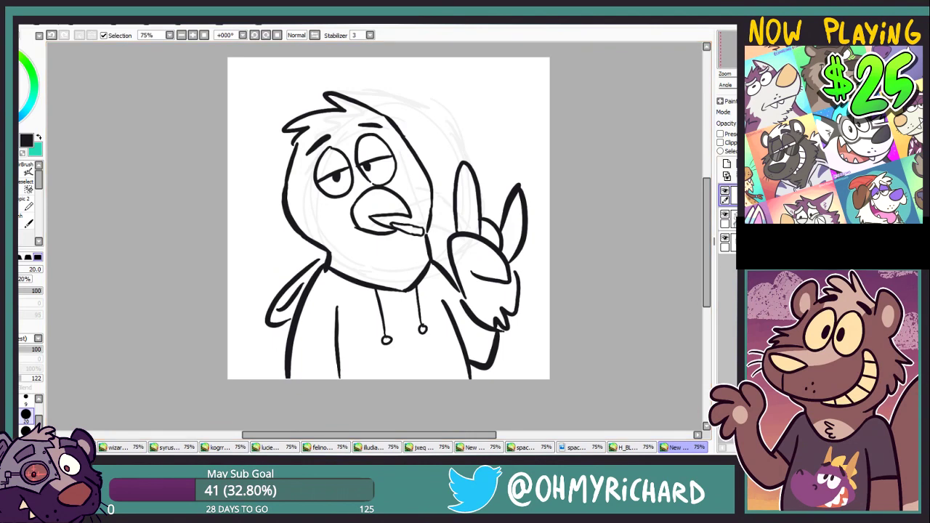
{"action": "key", "text": "ctrl"}
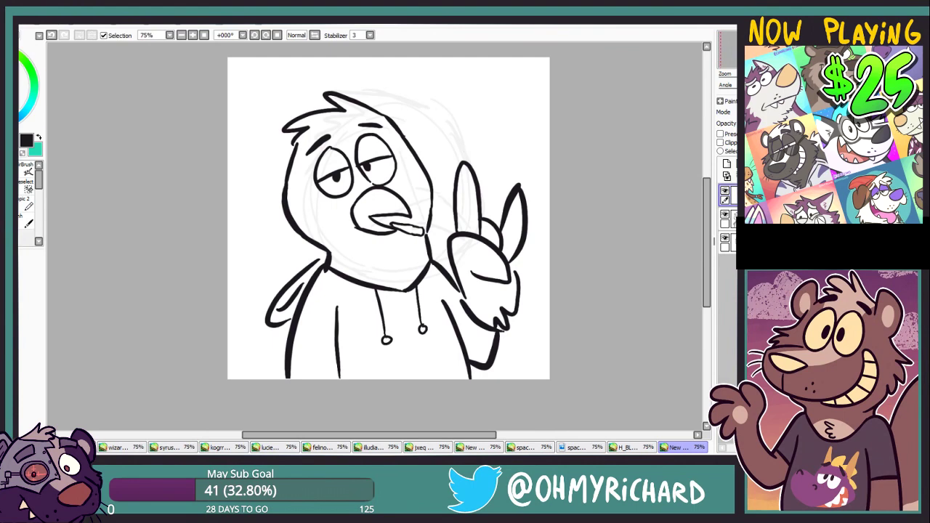
Erase the bird's eyes and brows on the character layer and redraw the two eye outlines as clean tilted ovals.
{"action": "key", "text": "e"}
{"action": "left_click", "coordinate": [733, 219]}
{"action": "mouse_move", "coordinate": [320, 142]}
{"action": "left_mouse_down"}
{"action": "mouse_move", "coordinate": [335, 189]}
{"action": "mouse_move", "coordinate": [386, 151]}
{"action": "mouse_move", "coordinate": [398, 176]}
{"action": "left_mouse_up"}
{"action": "key", "text": "n"}
{"action": "mouse_move", "coordinate": [332, 147]}
{"action": "left_mouse_down"}
{"action": "mouse_move", "coordinate": [357, 171]}
{"action": "mouse_move", "coordinate": [342, 142]}
{"action": "mouse_move", "coordinate": [390, 182]}
{"action": "left_mouse_up"}
{"action": "key", "text": "ctrl+z"}
{"action": "key", "text": "ctrl+z"}
{"action": "key", "text": "ctrl+z"}
{"action": "left_click_drag", "start_coordinate": [375, 134], "coordinate": [378, 131]}
{"action": "key", "text": "ctrl+z"}
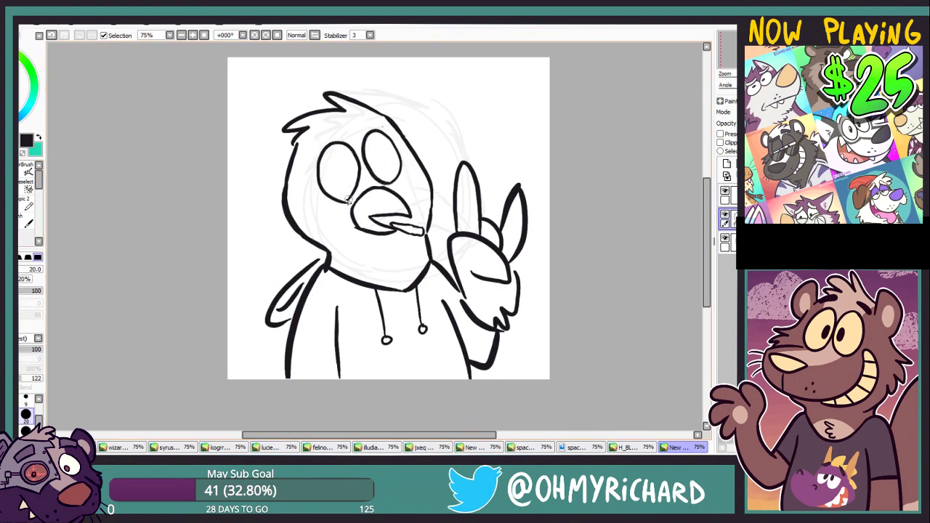
Add half-closed eyelid lines, small pupils and thick short brows to the redrawn eyes.
{"action": "left_click_drag", "start_coordinate": [349, 199], "coordinate": [343, 203]}
{"action": "mouse_move", "coordinate": [320, 181]}
{"action": "left_mouse_down"}
{"action": "mouse_move", "coordinate": [400, 151]}
{"action": "mouse_move", "coordinate": [344, 177]}
{"action": "left_mouse_up"}
{"action": "left_click_drag", "start_coordinate": [372, 161], "coordinate": [374, 165]}
{"action": "left_click_drag", "start_coordinate": [316, 146], "coordinate": [332, 135]}
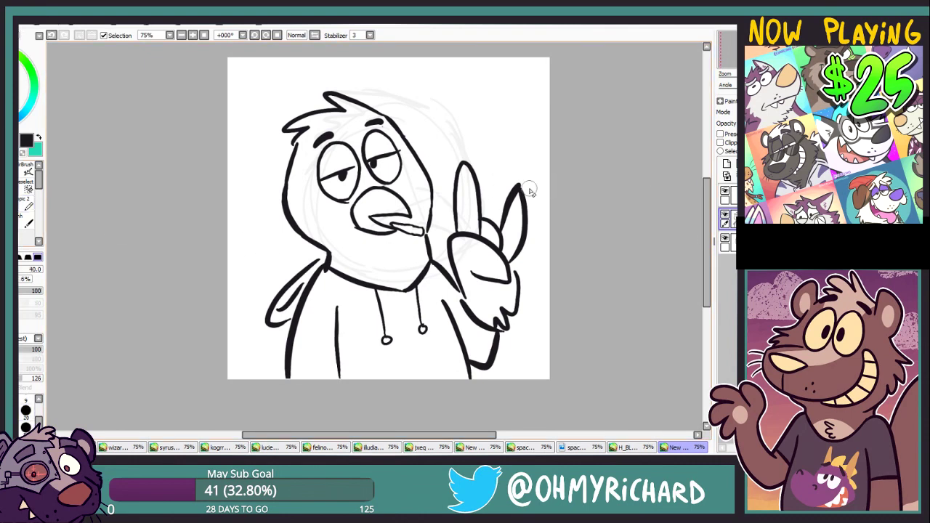
Group the two line-art layers in a folder and shift the whole bird drawing slightly left.
{"action": "left_click", "coordinate": [16, 150]}
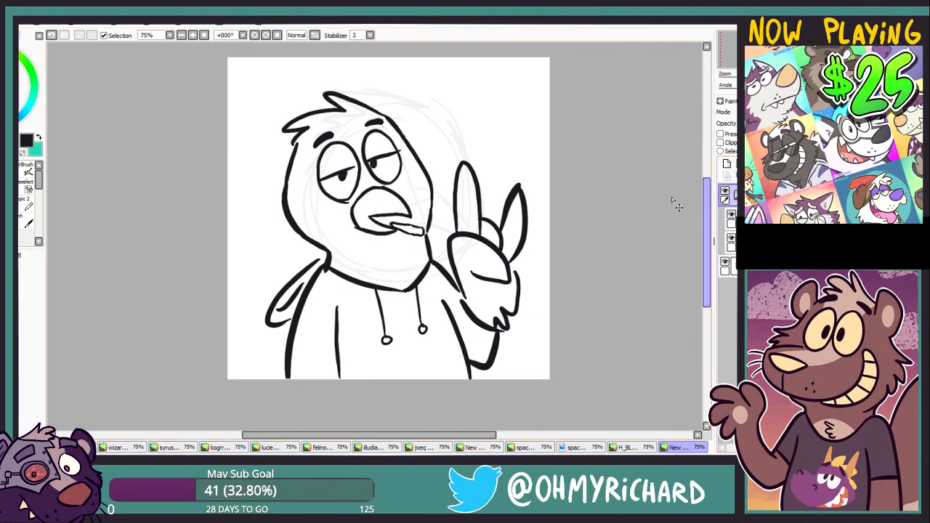
{"action": "left_click_drag", "start_coordinate": [366, 248], "coordinate": [350, 248]}
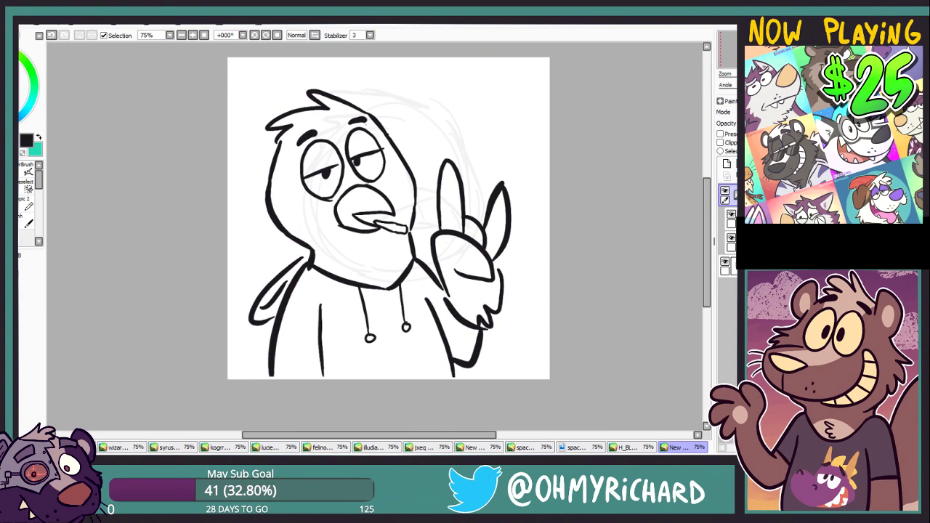
Sample the mid grey from the pigeon reference sheet and add a new colour layer beneath the bird's line-art folder.
{"action": "mouse_move", "coordinate": [623, 135]}
{"action": "left_mouse_down"}
{"action": "mouse_move", "coordinate": [605, 157]}
{"action": "mouse_move", "coordinate": [605, 148]}
{"action": "left_mouse_up"}
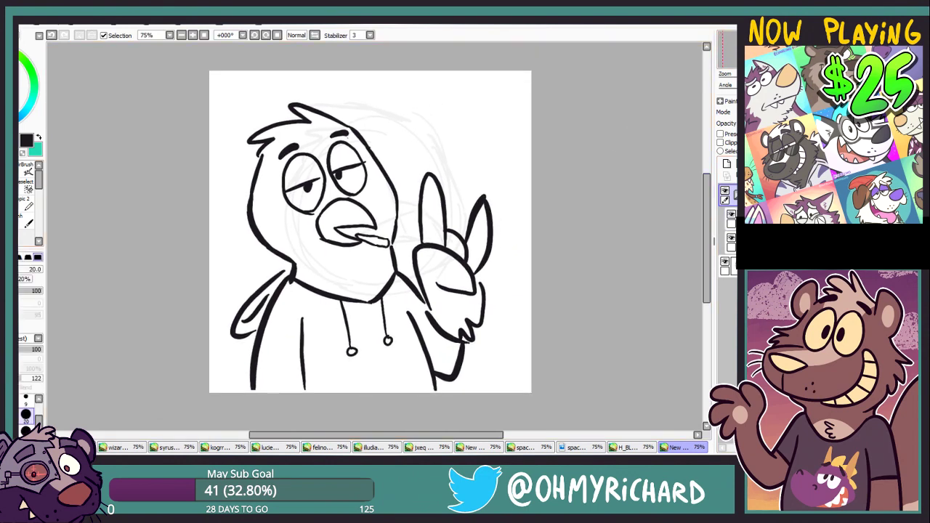
{"action": "left_click", "coordinate": [24, 67]}
{"action": "right_click", "coordinate": [461, 180]}
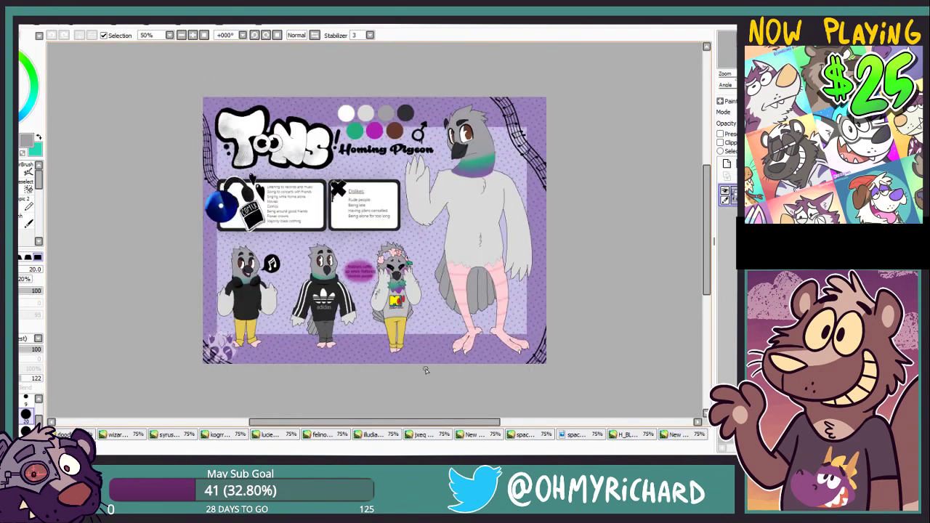
{"action": "left_click", "coordinate": [670, 434]}
{"action": "left_click", "coordinate": [730, 266]}
{"action": "left_click", "coordinate": [727, 165]}
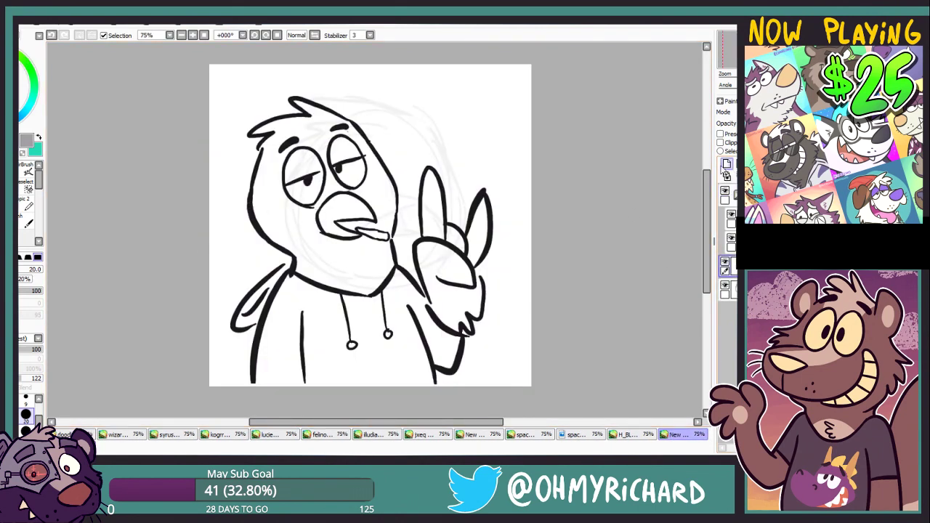
Paint grey along the inside edges of the bird's head, hood, body, raised hand and arm.
{"action": "mouse_move", "coordinate": [268, 158]}
{"action": "left_mouse_down"}
{"action": "mouse_move", "coordinate": [258, 207]}
{"action": "mouse_move", "coordinate": [298, 269]}
{"action": "mouse_move", "coordinate": [251, 316]}
{"action": "mouse_move", "coordinate": [275, 317]}
{"action": "left_mouse_up"}
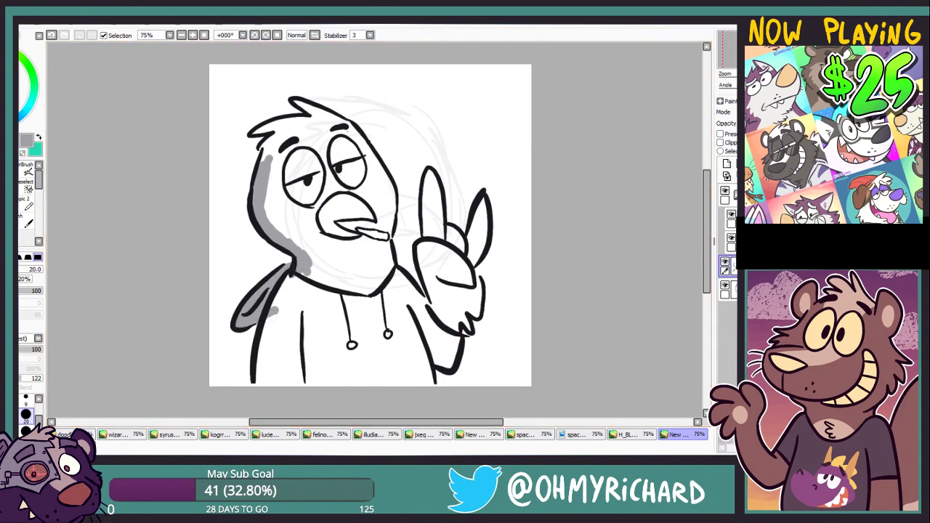
{"action": "left_click_drag", "start_coordinate": [274, 295], "coordinate": [256, 383]}
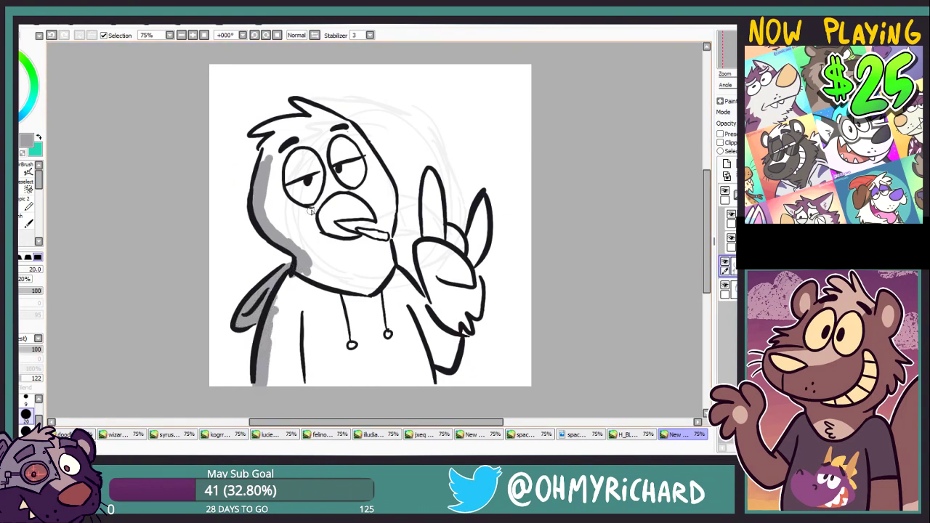
{"action": "mouse_move", "coordinate": [266, 164]}
{"action": "left_mouse_down"}
{"action": "mouse_move", "coordinate": [276, 138]}
{"action": "mouse_move", "coordinate": [263, 128]}
{"action": "mouse_move", "coordinate": [325, 114]}
{"action": "mouse_move", "coordinate": [388, 182]}
{"action": "mouse_move", "coordinate": [397, 277]}
{"action": "mouse_move", "coordinate": [431, 309]}
{"action": "mouse_move", "coordinate": [439, 248]}
{"action": "mouse_move", "coordinate": [426, 178]}
{"action": "mouse_move", "coordinate": [447, 239]}
{"action": "left_mouse_up"}
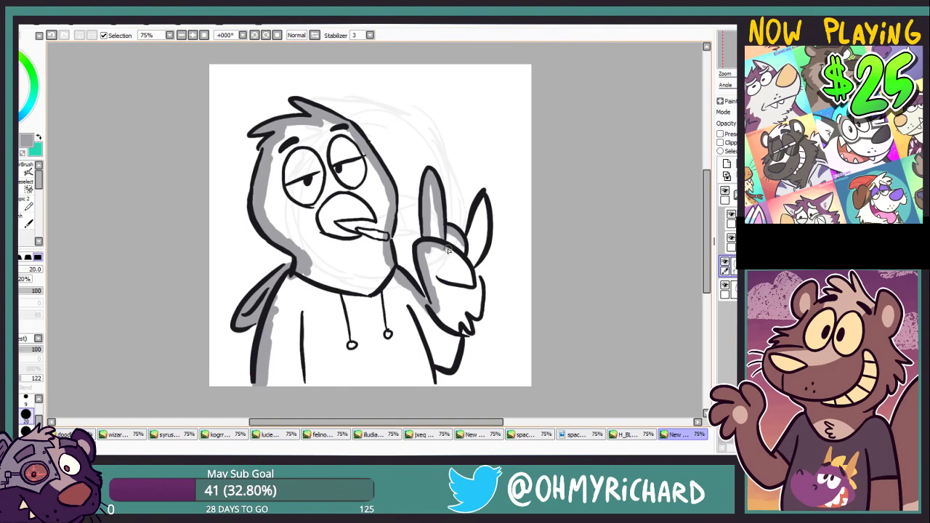
{"action": "mouse_move", "coordinate": [471, 250]}
{"action": "left_mouse_down"}
{"action": "mouse_move", "coordinate": [482, 202]}
{"action": "mouse_move", "coordinate": [471, 288]}
{"action": "mouse_move", "coordinate": [478, 306]}
{"action": "left_mouse_up"}
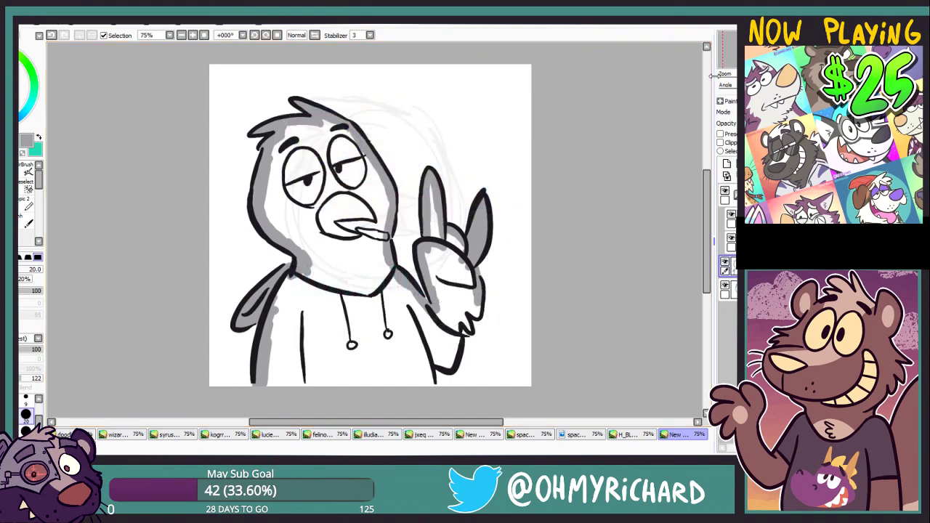
{"action": "left_click_drag", "start_coordinate": [539, 284], "coordinate": [563, 237]}
{"action": "mouse_move", "coordinate": [504, 261]}
{"action": "left_mouse_down"}
{"action": "mouse_move", "coordinate": [480, 277]}
{"action": "mouse_move", "coordinate": [470, 320]}
{"action": "mouse_move", "coordinate": [458, 323]}
{"action": "left_mouse_up"}
On the character line-art layer, extend the torso's side outlines in black down to the canvas's lower edge.
{"action": "left_click", "coordinate": [729, 195]}
{"action": "left_click", "coordinate": [732, 219]}
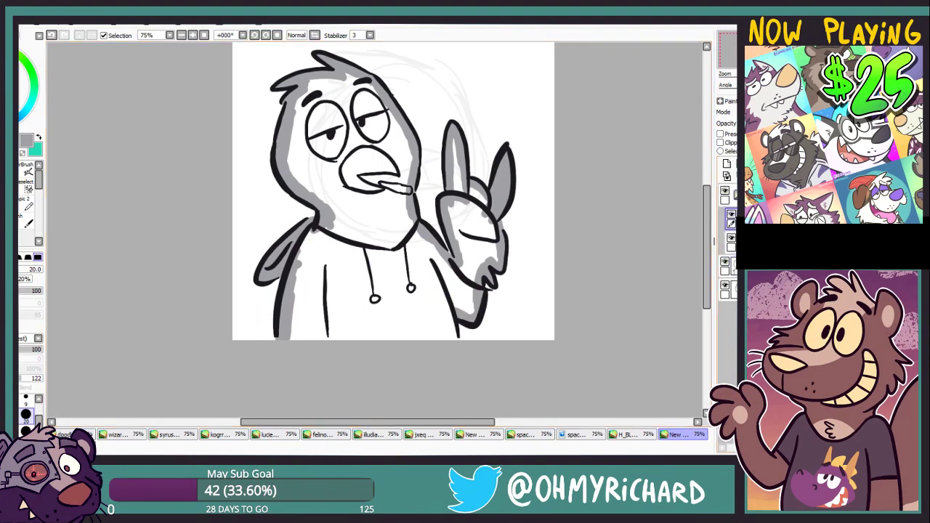
{"action": "key", "text": "x"}
{"action": "left_click", "coordinate": [277, 327], "text": "alt"}
{"action": "left_click_drag", "start_coordinate": [277, 331], "coordinate": [275, 342]}
{"action": "key", "text": "ctrl+z"}
{"action": "left_click_drag", "start_coordinate": [459, 336], "coordinate": [458, 344]}
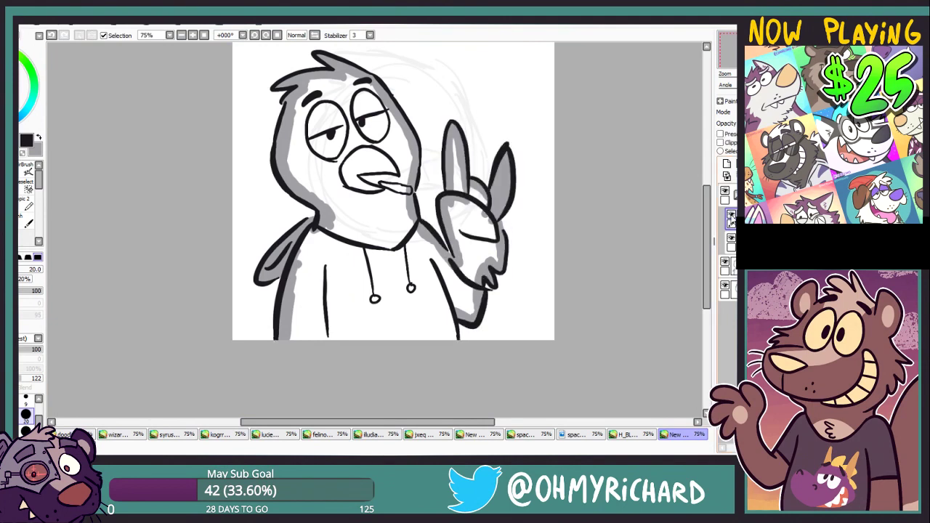
{"action": "key", "text": "e"}
{"action": "left_click_drag", "start_coordinate": [495, 294], "coordinate": [490, 289]}
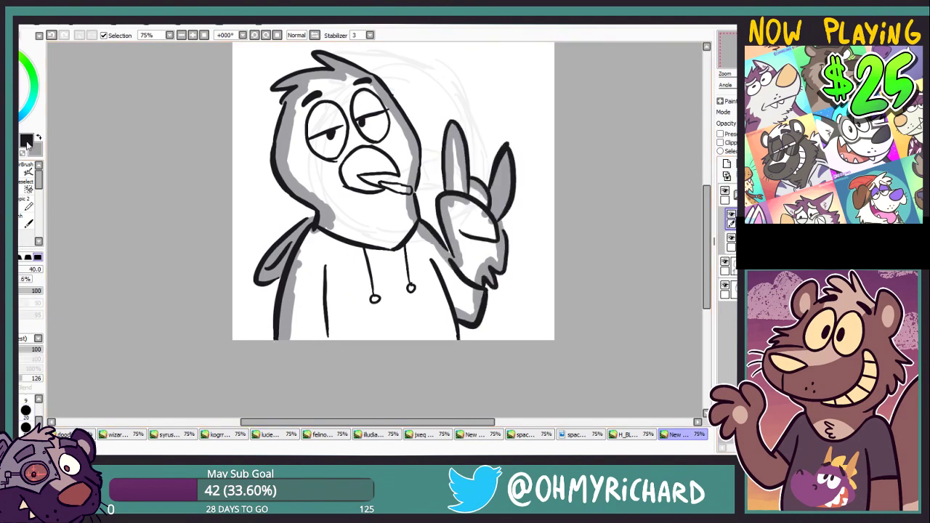
{"action": "key", "text": "n"}
{"action": "left_click_drag", "start_coordinate": [450, 263], "coordinate": [450, 282]}
{"action": "left_click", "coordinate": [51, 34]}
{"action": "left_click", "coordinate": [51, 35]}
Fill the whole bird with flat grey on the colour layer and sample the teal from the pigeon reference sheet.
{"action": "left_click", "coordinate": [728, 267]}
{"action": "key", "text": "g"}
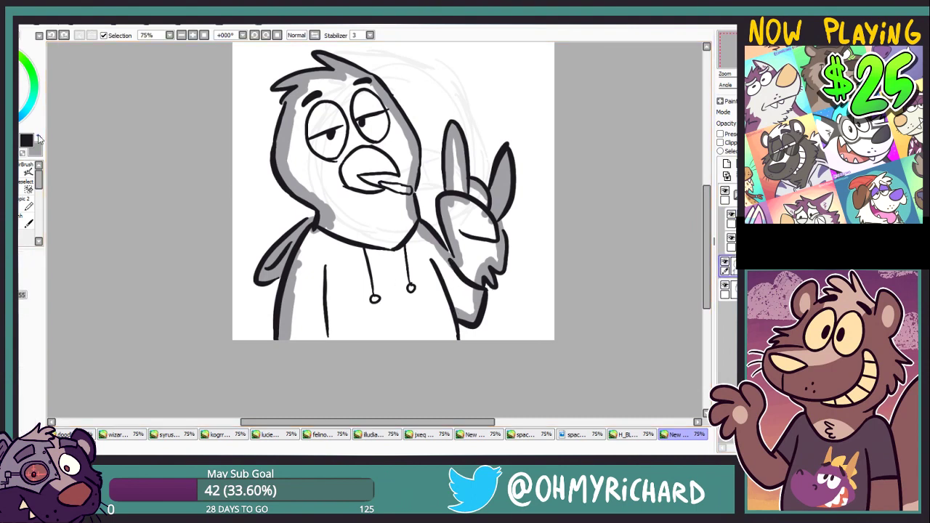
{"action": "left_click", "coordinate": [627, 434]}
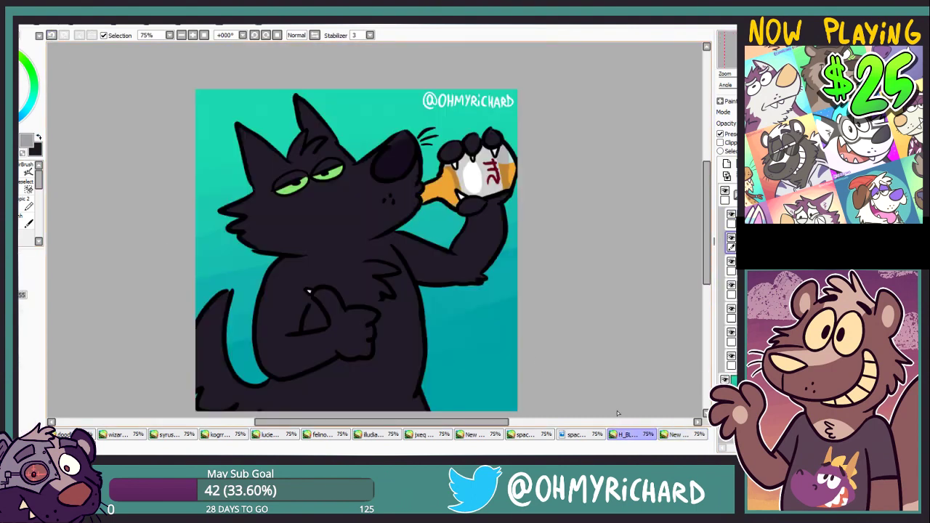
{"action": "left_click", "coordinate": [113, 434]}
{"action": "left_click", "coordinate": [676, 434]}
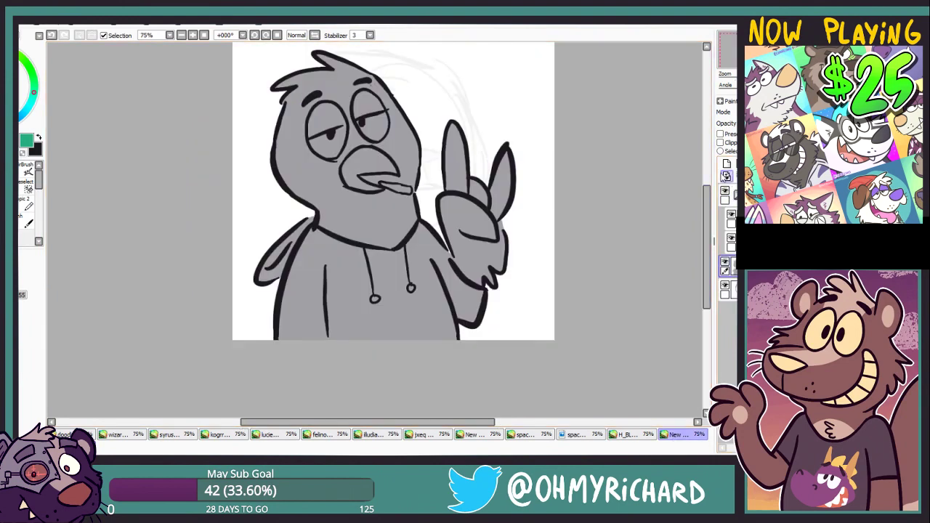
Preserve the colour layer's opacity and paint a teal band around the bird's neck.
{"action": "key", "text": "n"}
{"action": "mouse_move", "coordinate": [321, 217]}
{"action": "left_mouse_down"}
{"action": "mouse_move", "coordinate": [412, 206]}
{"action": "mouse_move", "coordinate": [377, 231]}
{"action": "mouse_move", "coordinate": [385, 249]}
{"action": "left_mouse_up"}
{"action": "left_click", "coordinate": [720, 134]}
{"action": "mouse_move", "coordinate": [311, 232]}
{"action": "left_mouse_down"}
{"action": "mouse_move", "coordinate": [392, 258]}
{"action": "mouse_move", "coordinate": [433, 231]}
{"action": "left_mouse_up"}
Paint the neck's lower edge in the reference sheet's magenta and blend it softly into the teal.
{"action": "key", "text": "ctrl+Tab"}
{"action": "left_click", "coordinate": [376, 133], "text": "alt"}
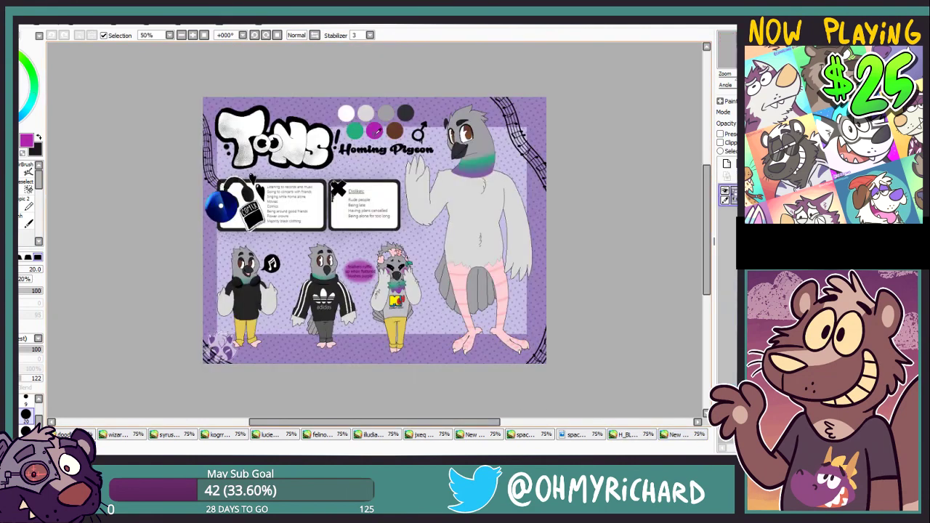
{"action": "left_click", "coordinate": [674, 436]}
{"action": "mouse_move", "coordinate": [311, 237]}
{"action": "left_mouse_down"}
{"action": "mouse_move", "coordinate": [389, 254]}
{"action": "mouse_move", "coordinate": [426, 234]}
{"action": "left_mouse_up"}
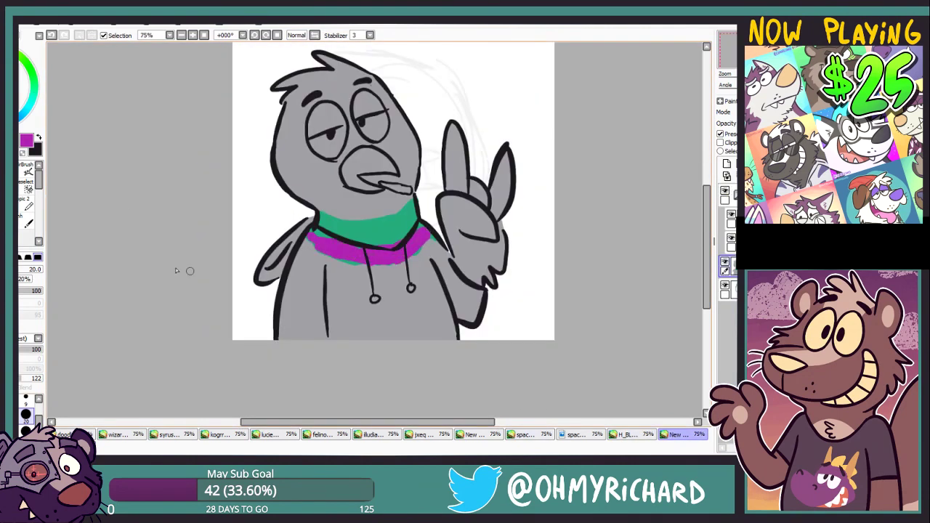
{"action": "key", "text": "c"}
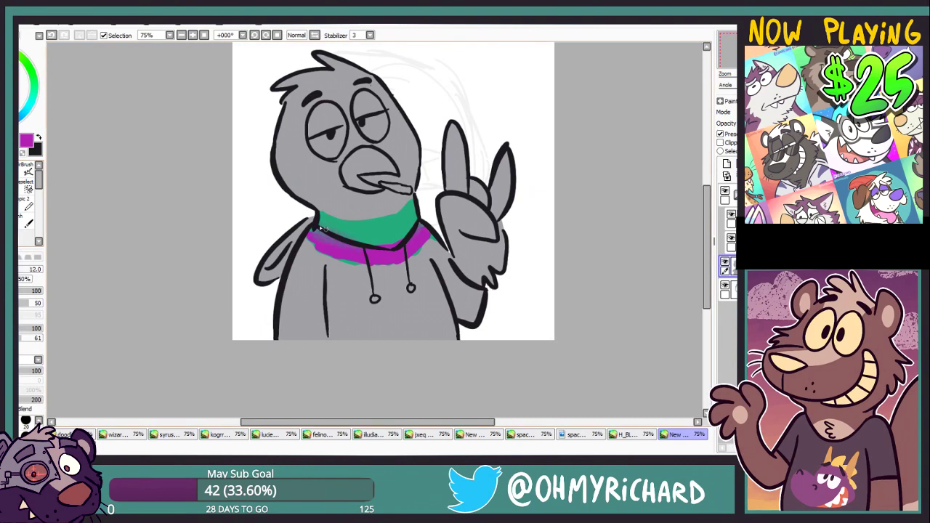
{"action": "left_click_drag", "start_coordinate": [416, 238], "coordinate": [405, 240]}
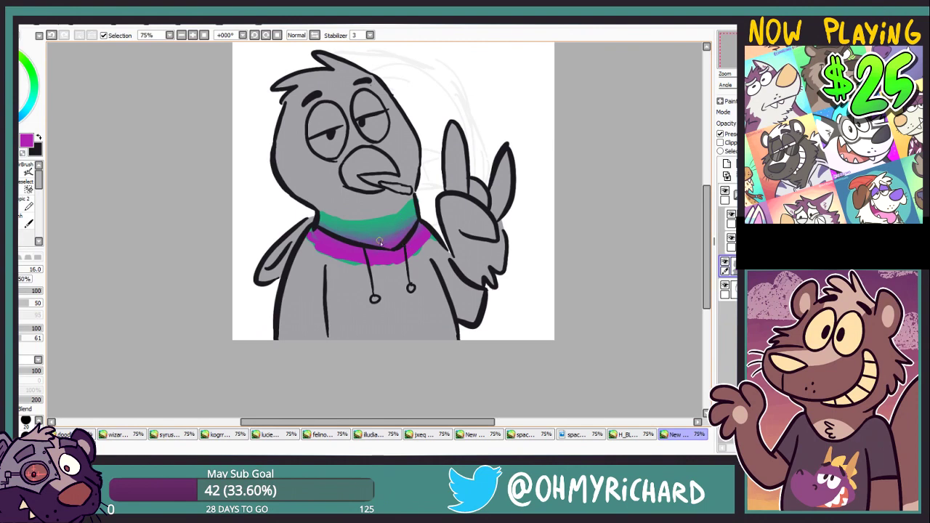
Colour the entire hoodie dark grey, including the hood and sleeve, covering the magenta that spills below the collar.
{"action": "right_click", "coordinate": [357, 307]}
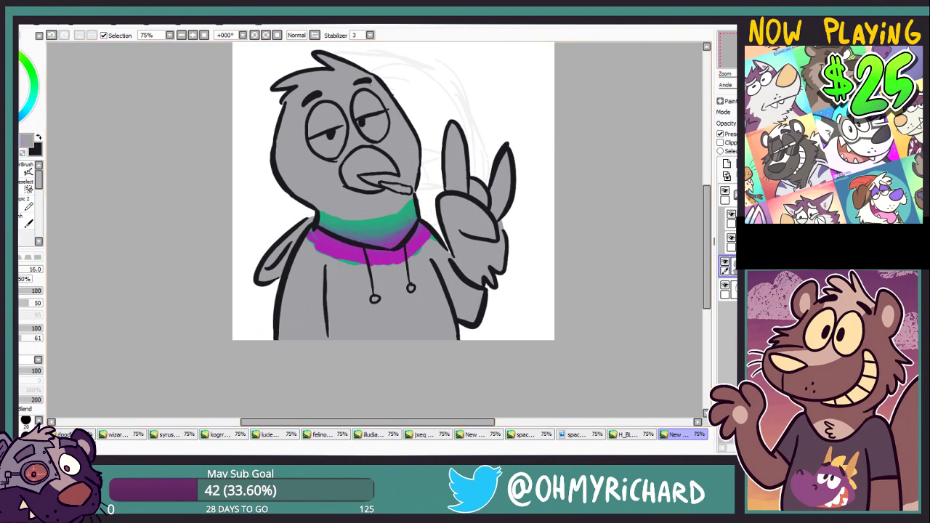
{"action": "left_click", "coordinate": [4, 98]}
{"action": "key", "text": "n"}
{"action": "left_click", "coordinate": [4, 94]}
{"action": "mouse_move", "coordinate": [326, 282]}
{"action": "left_mouse_down"}
{"action": "mouse_move", "coordinate": [318, 316]}
{"action": "mouse_move", "coordinate": [326, 335]}
{"action": "left_mouse_up"}
{"action": "right_click", "coordinate": [326, 294]}
{"action": "mouse_move", "coordinate": [318, 234]}
{"action": "left_mouse_down"}
{"action": "mouse_move", "coordinate": [273, 250]}
{"action": "mouse_move", "coordinate": [375, 262]}
{"action": "mouse_move", "coordinate": [384, 276]}
{"action": "mouse_move", "coordinate": [380, 256]}
{"action": "mouse_move", "coordinate": [410, 256]}
{"action": "mouse_move", "coordinate": [421, 227]}
{"action": "mouse_move", "coordinate": [476, 301]}
{"action": "mouse_move", "coordinate": [436, 313]}
{"action": "left_mouse_up"}
{"action": "key", "text": "bracketright"}
{"action": "key", "text": "bracketright"}
{"action": "key", "text": "bracketright"}
{"action": "key", "text": "bracketright"}
{"action": "mouse_move", "coordinate": [308, 275]}
{"action": "left_mouse_down"}
{"action": "mouse_move", "coordinate": [284, 280]}
{"action": "mouse_move", "coordinate": [367, 291]}
{"action": "mouse_move", "coordinate": [433, 262]}
{"action": "mouse_move", "coordinate": [436, 332]}
{"action": "mouse_move", "coordinate": [447, 340]}
{"action": "left_mouse_up"}
{"action": "left_click", "coordinate": [22, 178]}
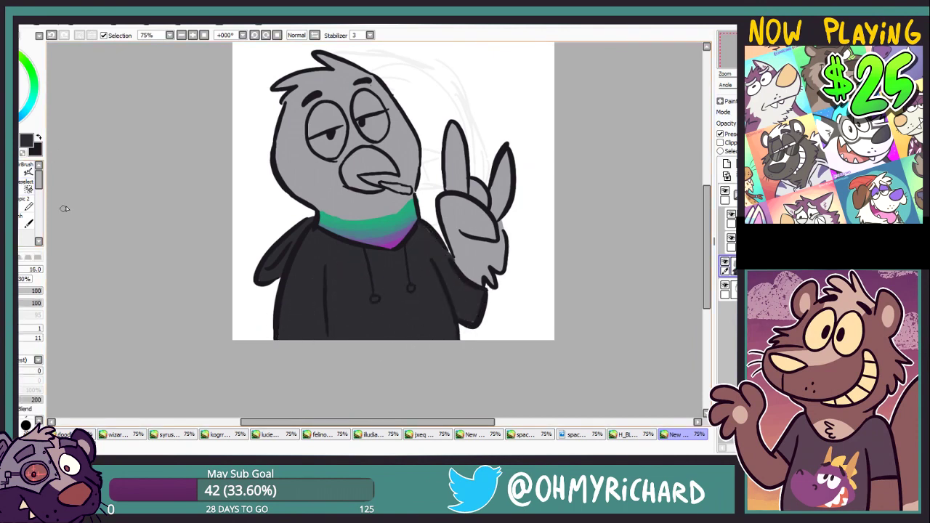
On a new layer above the flat colours, draw a grey upside-down cross on the hoodie's chest.
{"action": "left_click", "coordinate": [727, 164]}
{"action": "right_click", "coordinate": [342, 200]}
{"action": "key", "text": "b"}
{"action": "left_click_drag", "start_coordinate": [389, 283], "coordinate": [398, 343]}
{"action": "key", "text": "ctrl+z"}
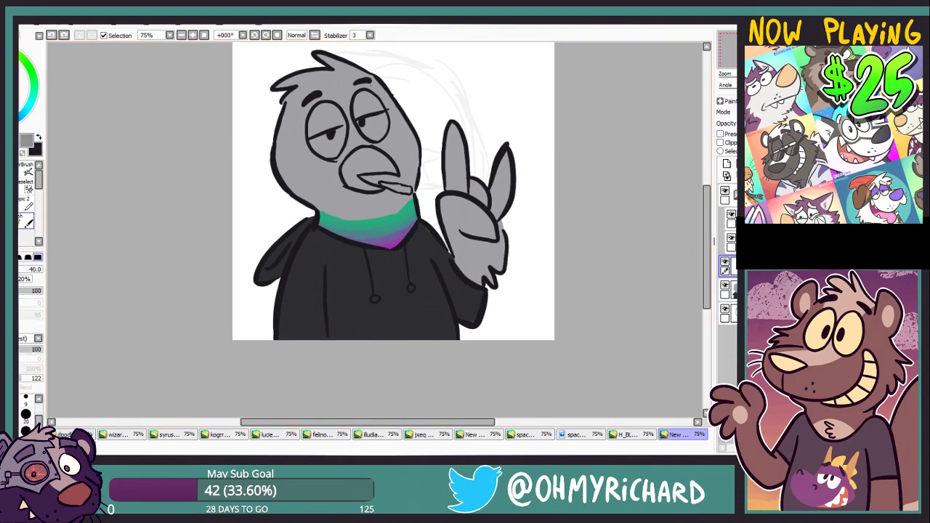
{"action": "key", "text": "v"}
{"action": "left_click", "coordinate": [27, 426]}
{"action": "mouse_move", "coordinate": [392, 275]}
{"action": "left_mouse_down"}
{"action": "mouse_move", "coordinate": [403, 350]}
{"action": "mouse_move", "coordinate": [425, 326]}
{"action": "left_mouse_up"}
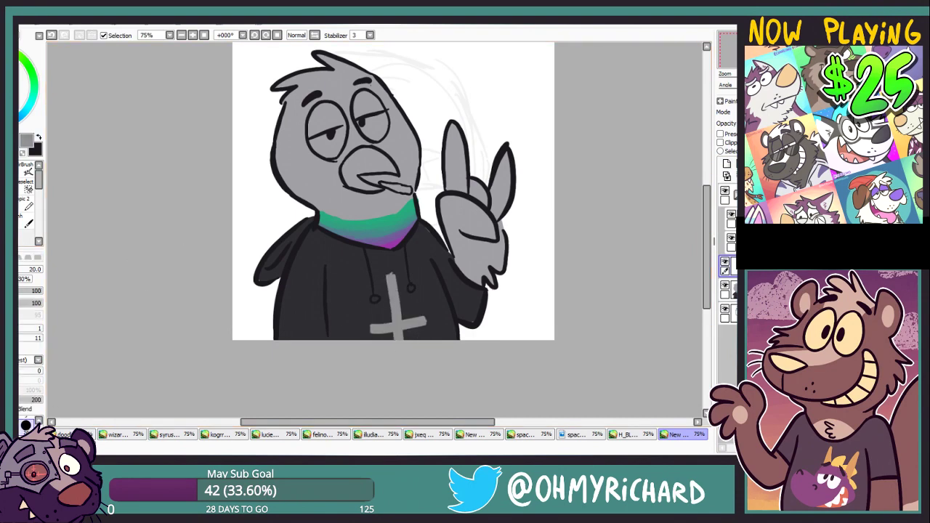
Recolour the raised peace-sign hand on the flat colour layer with the light grey sampled from the reference sheet.
{"action": "left_click_drag", "start_coordinate": [232, 194], "coordinate": [204, 194]}
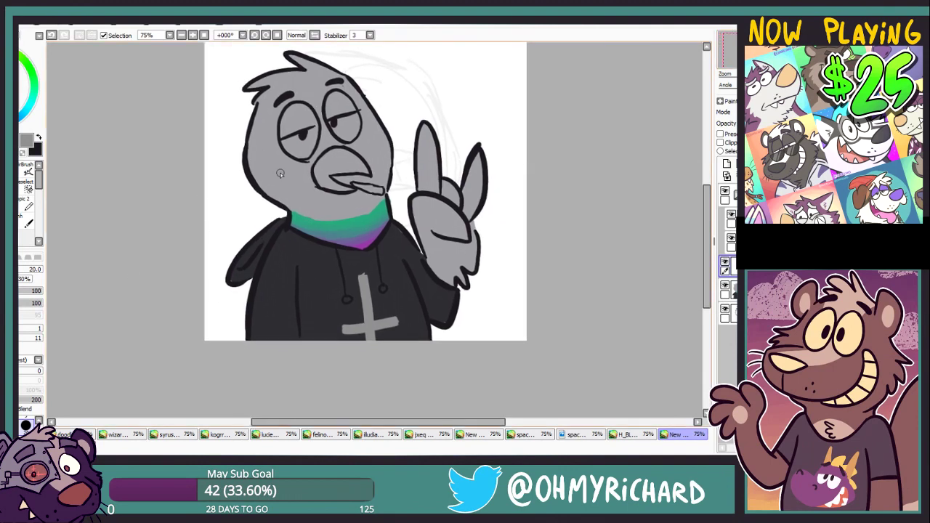
{"action": "key", "text": "ctrl+Tab"}
{"action": "left_click", "coordinate": [472, 209], "text": "alt"}
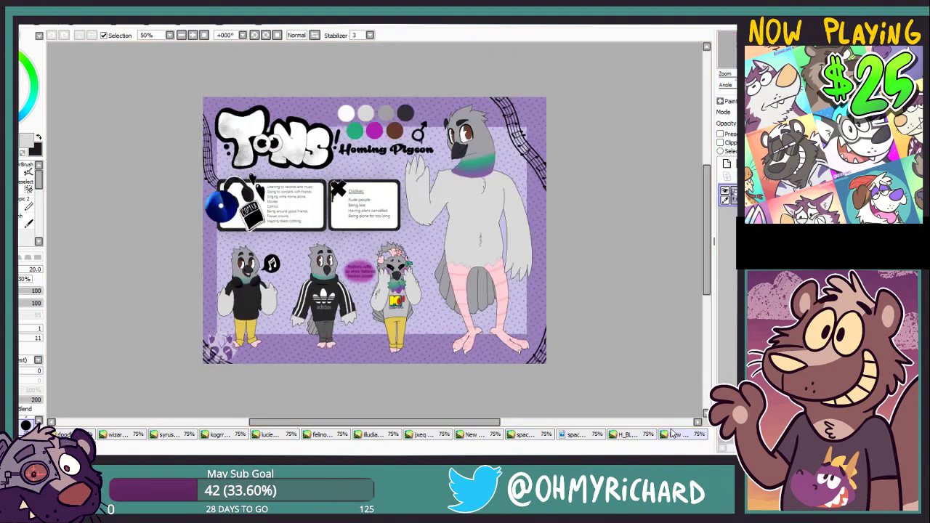
{"action": "left_click", "coordinate": [674, 433]}
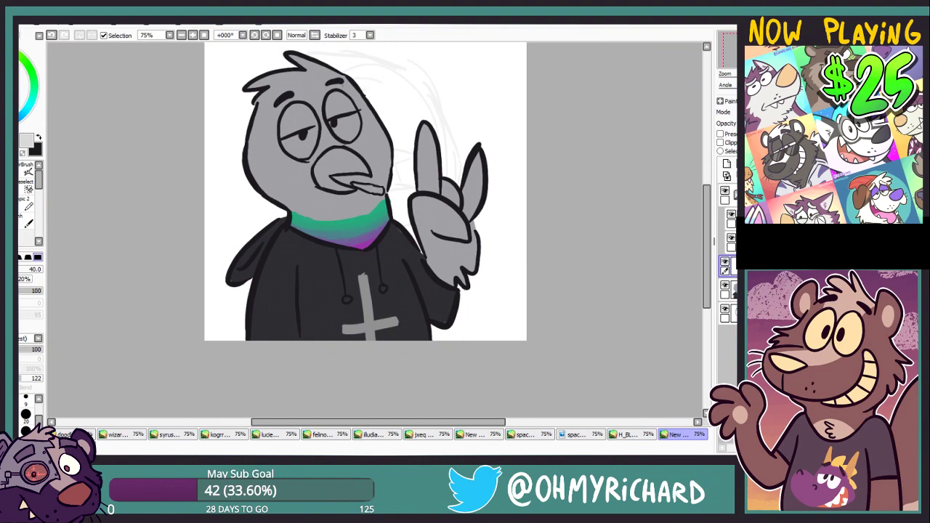
{"action": "left_click_drag", "start_coordinate": [437, 228], "coordinate": [440, 242]}
{"action": "mouse_move", "coordinate": [429, 208]}
{"action": "left_mouse_down"}
{"action": "mouse_move", "coordinate": [428, 146]}
{"action": "mouse_move", "coordinate": [442, 200]}
{"action": "mouse_move", "coordinate": [480, 219]}
{"action": "mouse_move", "coordinate": [442, 235]}
{"action": "mouse_move", "coordinate": [431, 259]}
{"action": "mouse_move", "coordinate": [471, 250]}
{"action": "left_mouse_up"}
{"action": "left_click", "coordinate": [54, 35]}
{"action": "left_click", "coordinate": [53, 36]}
{"action": "left_click", "coordinate": [732, 290]}
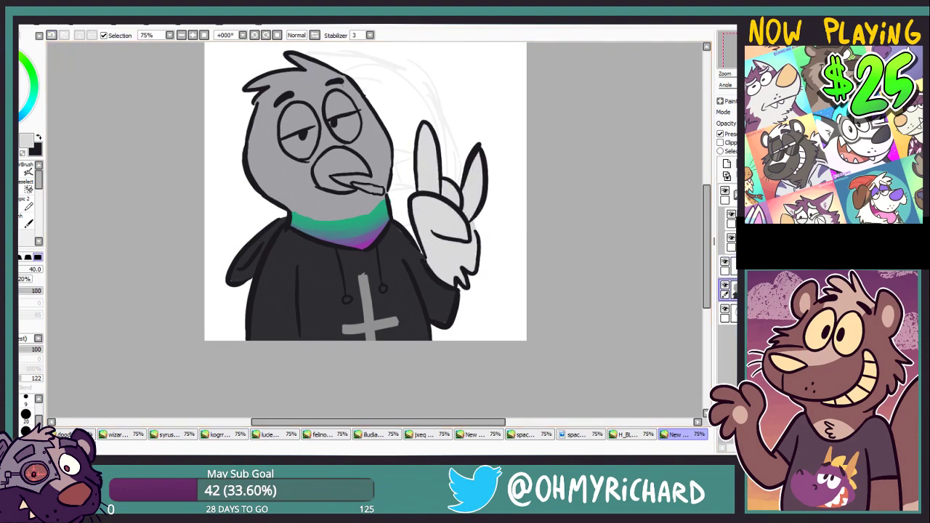
Colour the beak and both upper eyelids with the reference sheet's dark grey.
{"action": "left_click", "coordinate": [72, 446]}
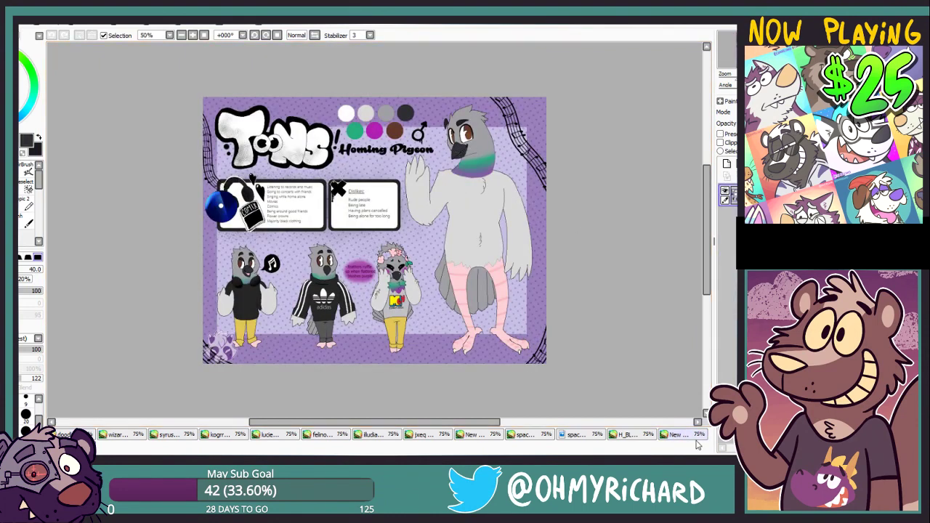
{"action": "key", "text": "ctrl+shift+Tab"}
{"action": "mouse_move", "coordinate": [339, 155]}
{"action": "left_mouse_down"}
{"action": "mouse_move", "coordinate": [354, 187]}
{"action": "mouse_move", "coordinate": [320, 182]}
{"action": "mouse_move", "coordinate": [336, 166]}
{"action": "mouse_move", "coordinate": [352, 168]}
{"action": "left_mouse_up"}
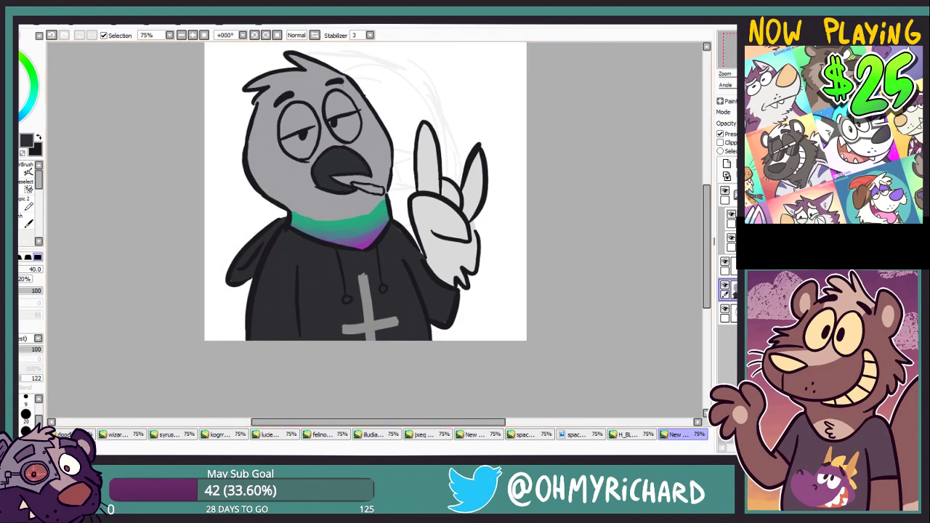
{"action": "mouse_move", "coordinate": [281, 137]}
{"action": "left_mouse_down"}
{"action": "mouse_move", "coordinate": [268, 189]}
{"action": "mouse_move", "coordinate": [304, 174]}
{"action": "mouse_move", "coordinate": [281, 161]}
{"action": "mouse_move", "coordinate": [293, 175]}
{"action": "mouse_move", "coordinate": [329, 171]}
{"action": "mouse_move", "coordinate": [343, 154]}
{"action": "mouse_move", "coordinate": [320, 149]}
{"action": "left_mouse_up"}
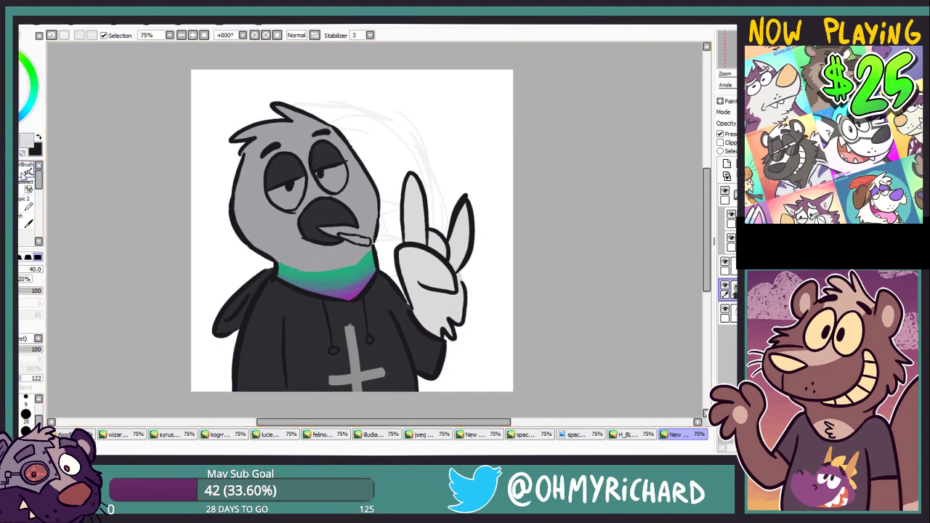
Paint the open parts of the eyes white, and colour the cigarette white with an orange-red tip.
{"action": "left_click", "coordinate": [28, 205]}
{"action": "right_click", "coordinate": [214, 173]}
{"action": "mouse_move", "coordinate": [301, 181]}
{"action": "left_mouse_down"}
{"action": "mouse_move", "coordinate": [270, 193]}
{"action": "mouse_move", "coordinate": [290, 202]}
{"action": "mouse_move", "coordinate": [301, 184]}
{"action": "mouse_move", "coordinate": [325, 177]}
{"action": "mouse_move", "coordinate": [340, 190]}
{"action": "mouse_move", "coordinate": [345, 172]}
{"action": "mouse_move", "coordinate": [339, 186]}
{"action": "left_mouse_up"}
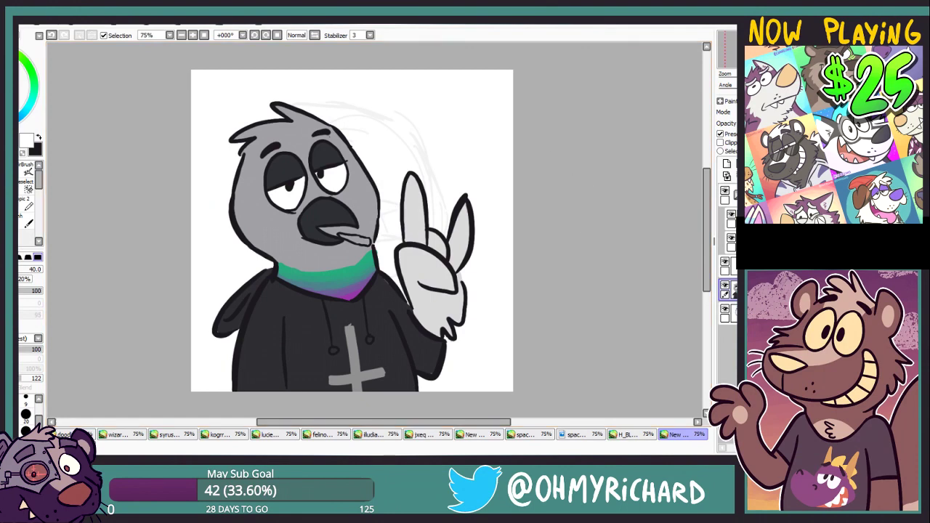
{"action": "mouse_move", "coordinate": [369, 240]}
{"action": "left_mouse_down"}
{"action": "mouse_move", "coordinate": [345, 237]}
{"action": "mouse_move", "coordinate": [367, 242]}
{"action": "left_mouse_up"}
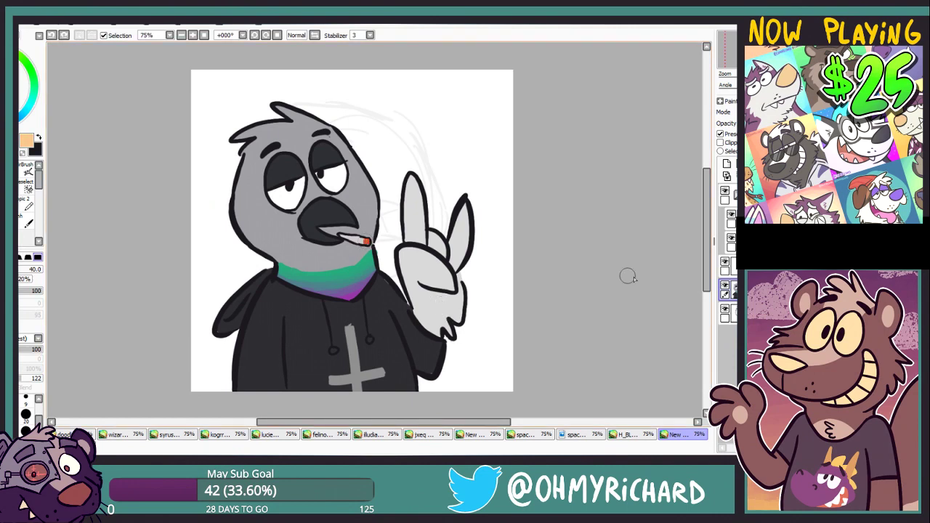
{"action": "left_click", "coordinate": [637, 436]}
{"action": "left_click", "coordinate": [682, 434]}
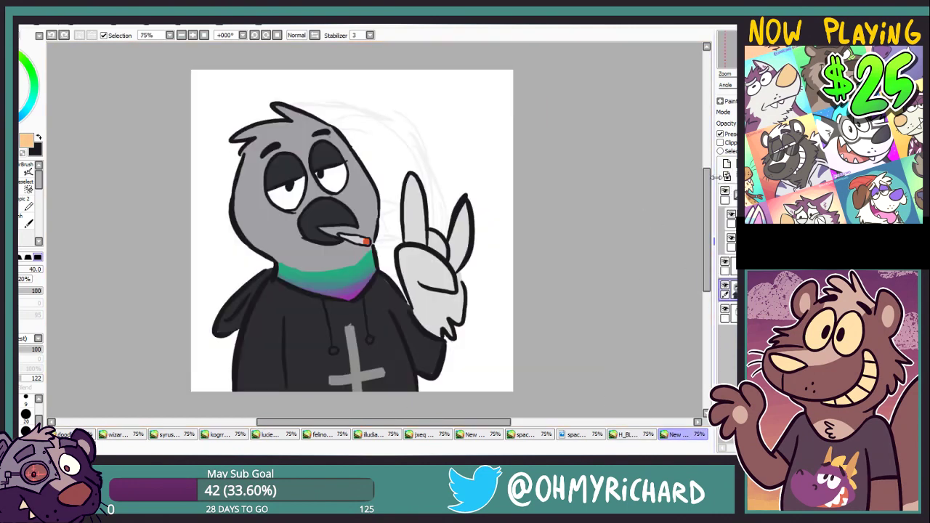
Sketch jagged pinkish-red feather tufts on both cheeks of the bird on the upper line-art layer.
{"action": "left_click", "coordinate": [733, 242]}
{"action": "left_click", "coordinate": [736, 219]}
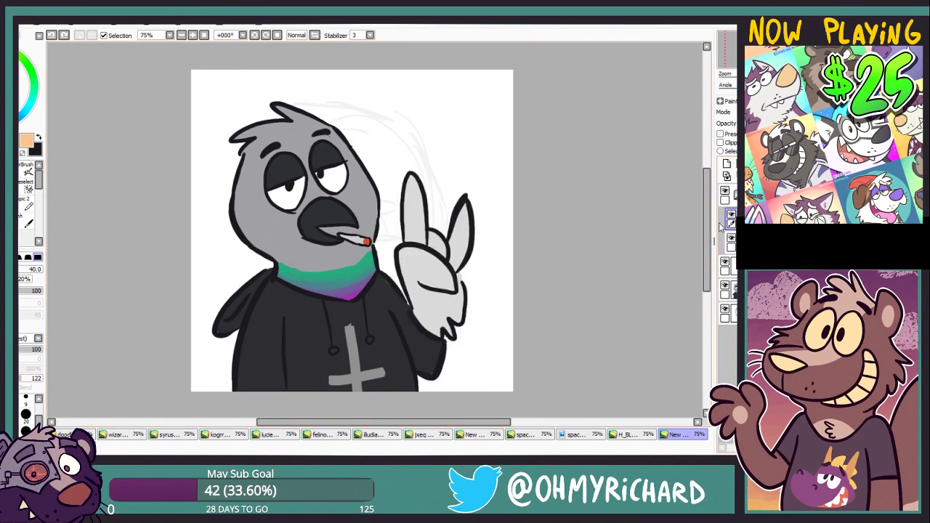
{"action": "left_click", "coordinate": [39, 138]}
{"action": "left_click", "coordinate": [26, 414]}
{"action": "mouse_move", "coordinate": [234, 214]}
{"action": "left_mouse_down"}
{"action": "mouse_move", "coordinate": [240, 245]}
{"action": "mouse_move", "coordinate": [255, 252]}
{"action": "left_mouse_up"}
{"action": "left_click_drag", "start_coordinate": [369, 174], "coordinate": [380, 211]}
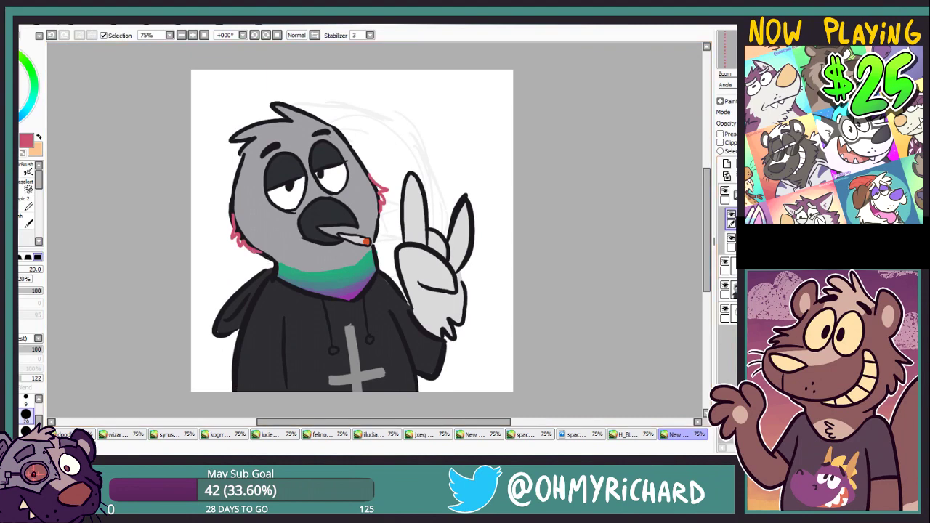
Erase the old head outline behind the feather tufts on both cheeks on the lower line-art layer.
{"action": "left_click", "coordinate": [193, 36]}
{"action": "left_click", "coordinate": [732, 243]}
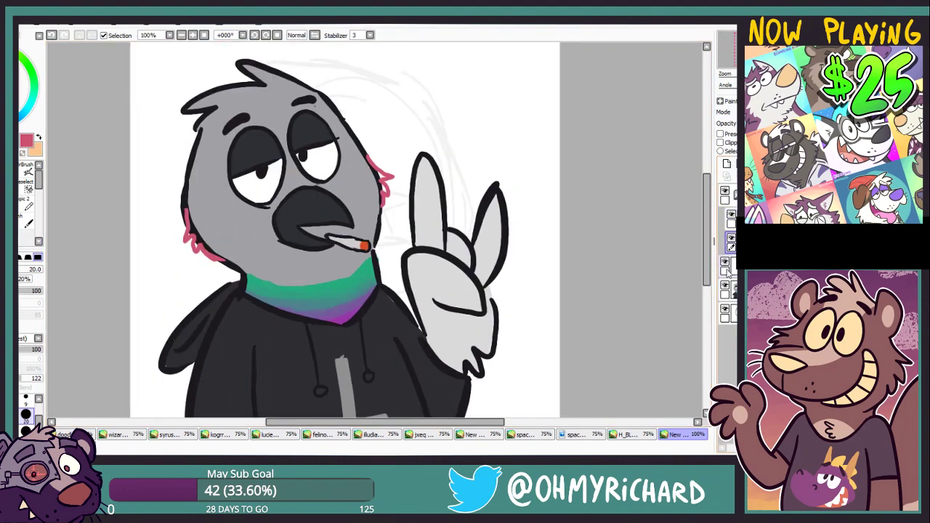
{"action": "key", "text": "e"}
{"action": "mouse_move", "coordinate": [189, 235]}
{"action": "left_mouse_down"}
{"action": "mouse_move", "coordinate": [194, 209]}
{"action": "mouse_move", "coordinate": [194, 227]}
{"action": "mouse_move", "coordinate": [217, 253]}
{"action": "mouse_move", "coordinate": [202, 233]}
{"action": "mouse_move", "coordinate": [198, 256]}
{"action": "left_mouse_up"}
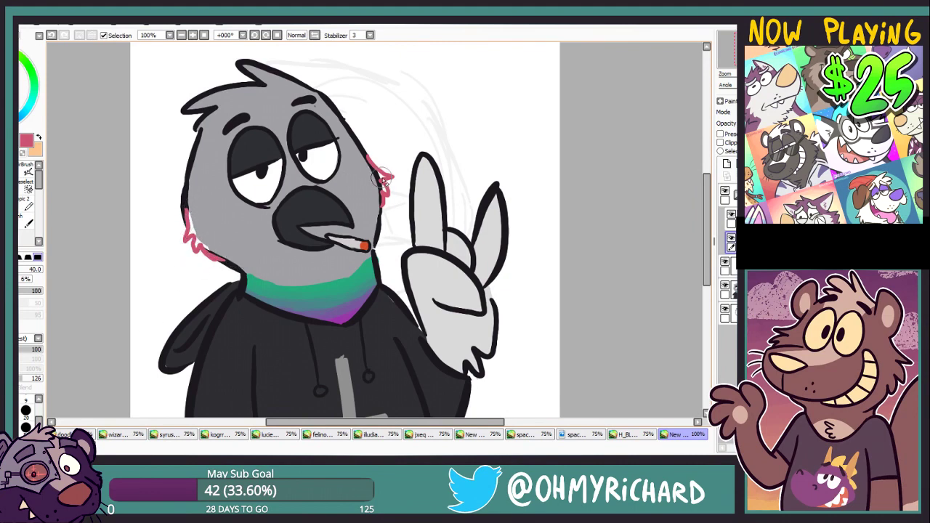
{"action": "left_click_drag", "start_coordinate": [382, 178], "coordinate": [370, 167]}
{"action": "left_click_drag", "start_coordinate": [378, 199], "coordinate": [377, 196]}
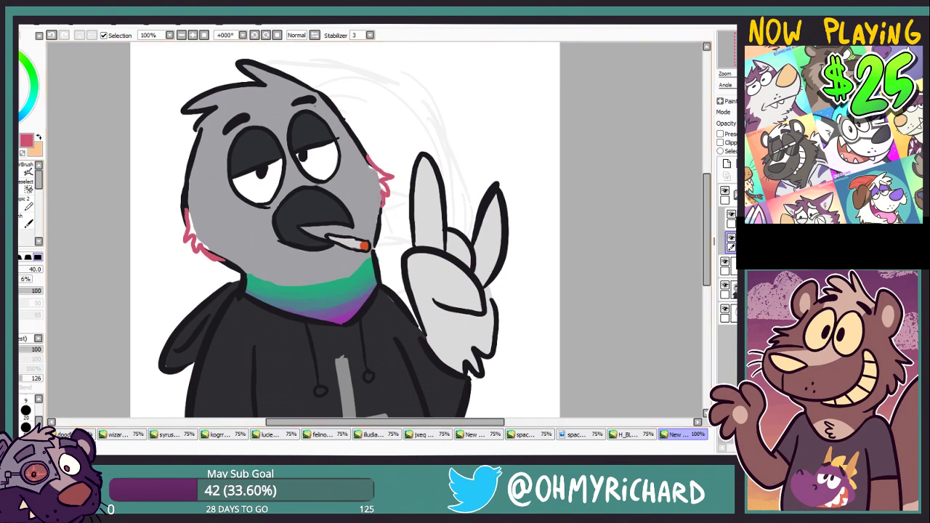
Recolour the pinkish-red cheek tufts with the black sampled from the head outline.
{"action": "right_click", "coordinate": [334, 110]}
{"action": "left_click", "coordinate": [731, 221]}
{"action": "key", "text": "ctrl+f"}
Fill the uncoloured gaps inside both cheek tufts with the head's grey on the flat colour layer.
{"action": "right_click", "coordinate": [364, 207]}
{"action": "left_click", "coordinate": [731, 239]}
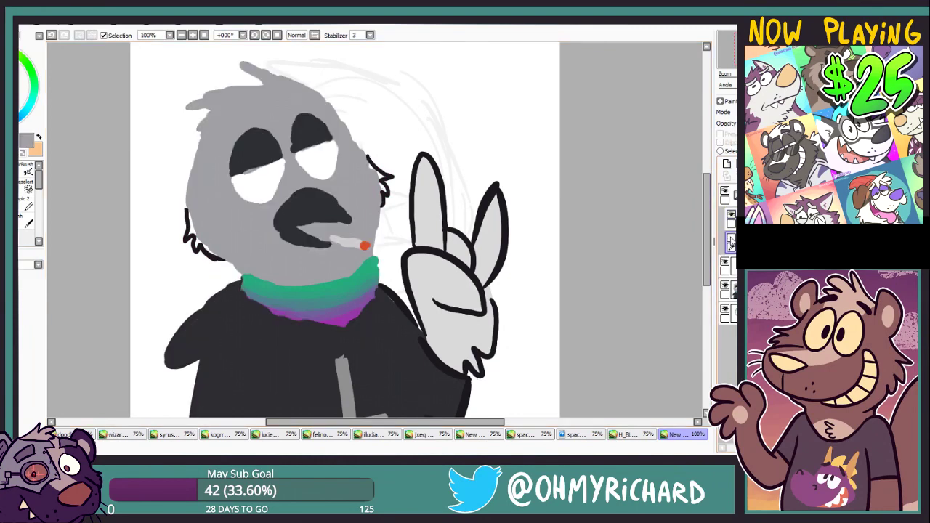
{"action": "left_click", "coordinate": [731, 239]}
{"action": "left_click", "coordinate": [734, 290]}
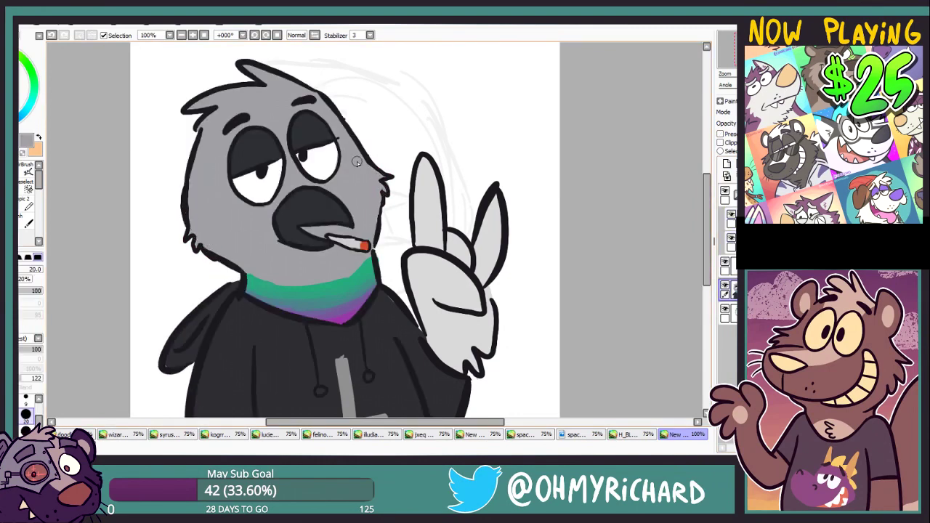
{"action": "key", "text": "space"}
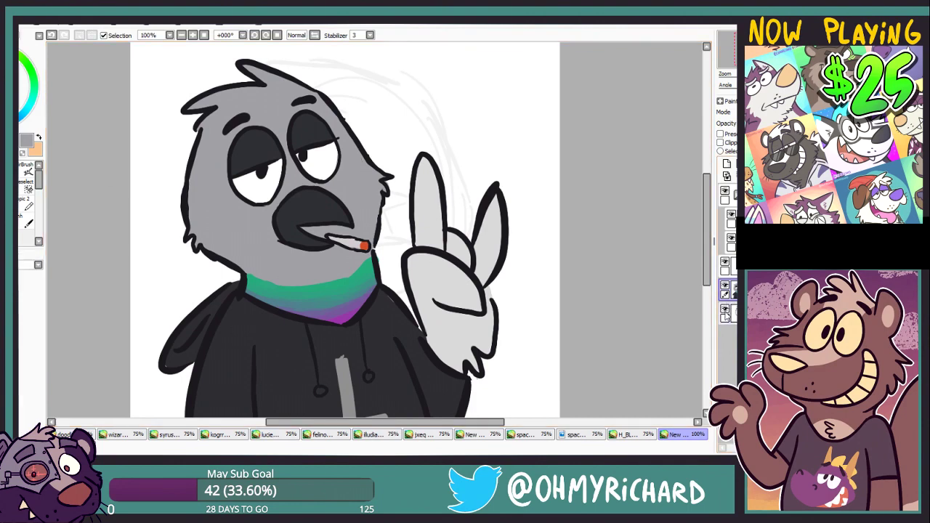
Hide the rough sketch layer and fill a new bottommost layer with mauve as the background.
{"action": "left_click", "coordinate": [726, 310]}
{"action": "left_click_drag", "start_coordinate": [385, 290], "coordinate": [373, 231]}
{"action": "scroll", "coordinate": [374, 230], "scroll_direction": "down", "scroll_amount": 1}
{"action": "key", "text": "w"}
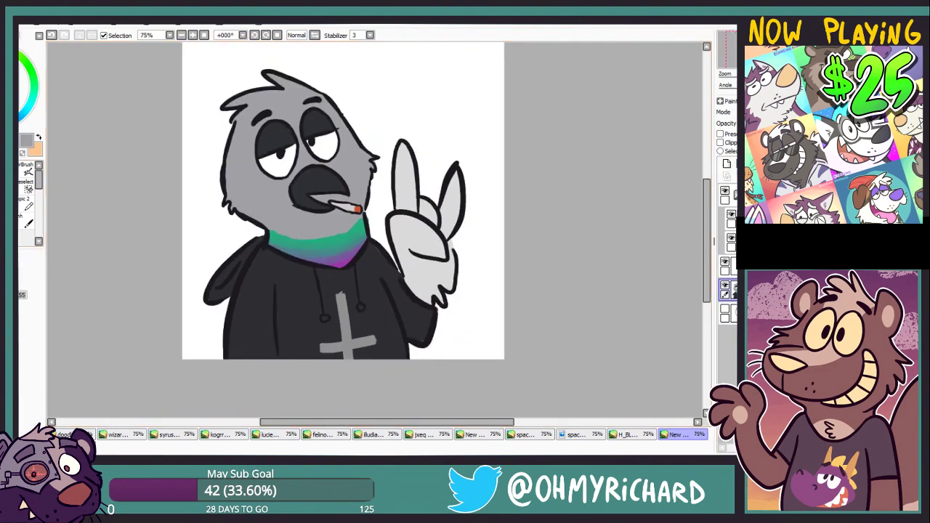
{"action": "left_click", "coordinate": [211, 219]}
{"action": "key", "text": "ctrl+z"}
{"action": "left_click", "coordinate": [727, 164]}
{"action": "left_click_drag", "start_coordinate": [735, 290], "coordinate": [734, 339]}
{"action": "left_click", "coordinate": [479, 290]}
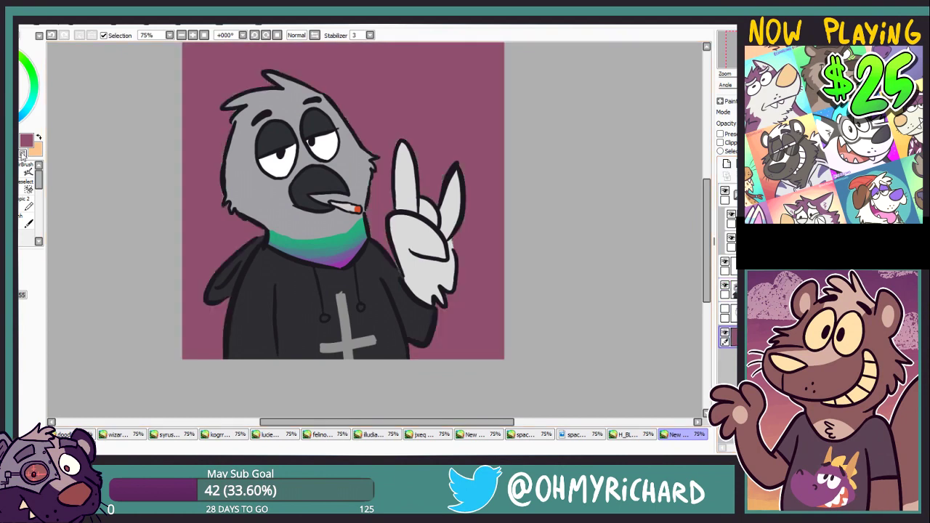
Draw a gently curved purple line across the background behind the bird's head and fill the area above it with dark purple.
{"action": "key", "text": "b"}
{"action": "left_click_drag", "start_coordinate": [436, 218], "coordinate": [432, 292]}
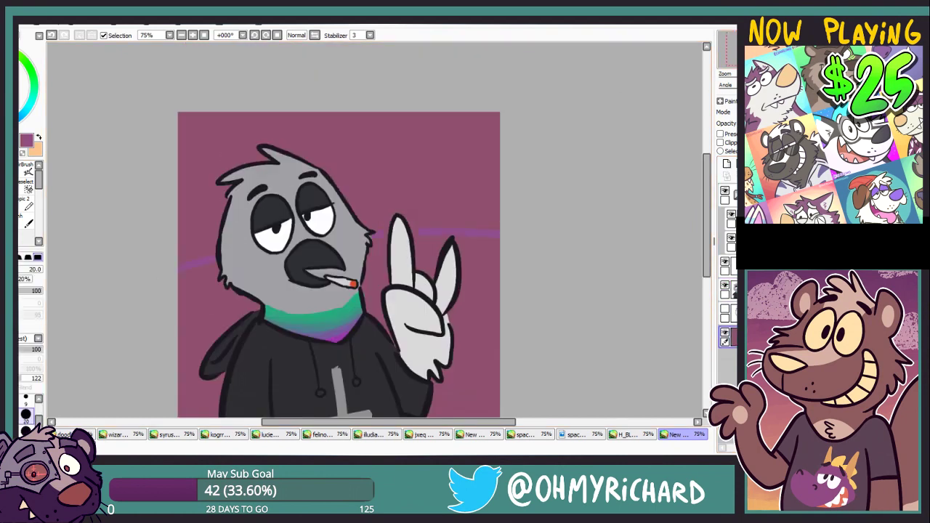
{"action": "key", "text": "ctrl+z"}
{"action": "left_click_drag", "start_coordinate": [143, 301], "coordinate": [516, 264]}
{"action": "key", "text": "g"}
{"action": "left_click", "coordinate": [437, 168]}
{"action": "left_click_drag", "start_coordinate": [509, 305], "coordinate": [500, 241]}
Hide the character's flat colour layer and brush over the background below the boundary between purple and mauve.
{"action": "left_click", "coordinate": [726, 285]}
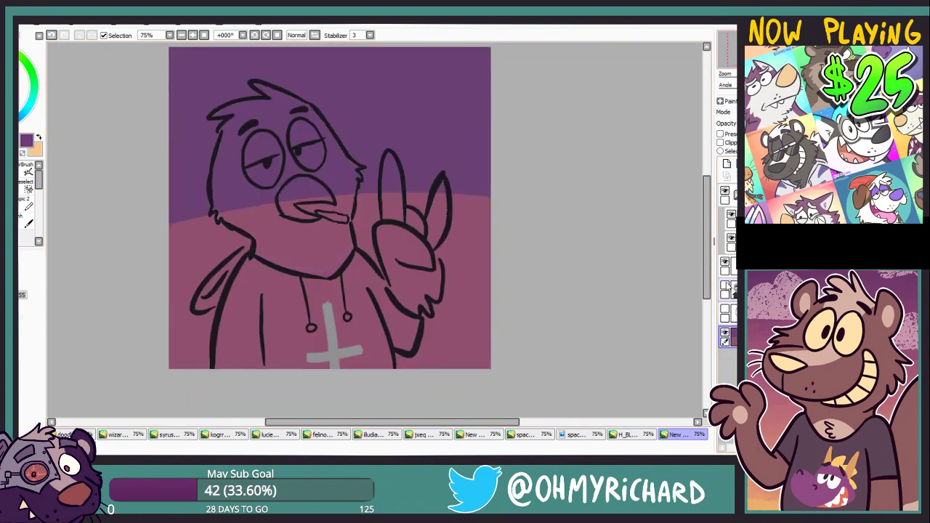
{"action": "key", "text": "b"}
{"action": "left_click_drag", "start_coordinate": [349, 210], "coordinate": [326, 267]}
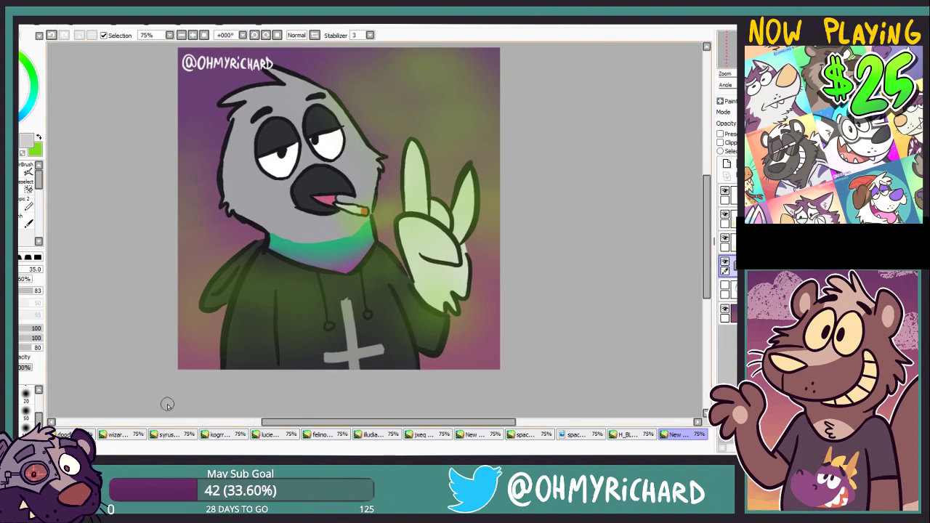
Review each of the other open character drawings in turn and return to the finished pigeon drawing.
{"action": "left_click", "coordinate": [73, 434]}
{"action": "left_click", "coordinate": [131, 434]}
{"action": "left_click", "coordinate": [160, 437]}
{"action": "left_click", "coordinate": [237, 438]}
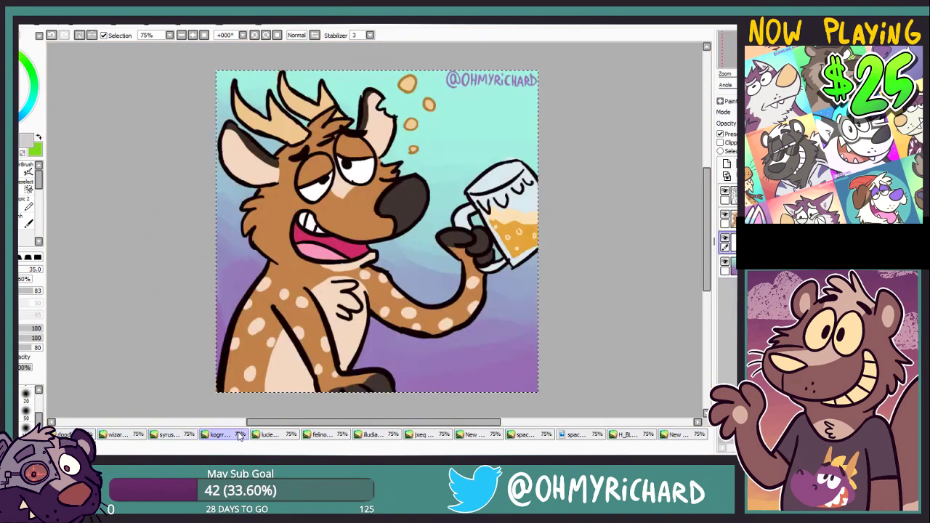
{"action": "left_click", "coordinate": [283, 438]}
{"action": "left_click", "coordinate": [331, 437]}
{"action": "left_click", "coordinate": [393, 439]}
{"action": "left_click", "coordinate": [427, 438]}
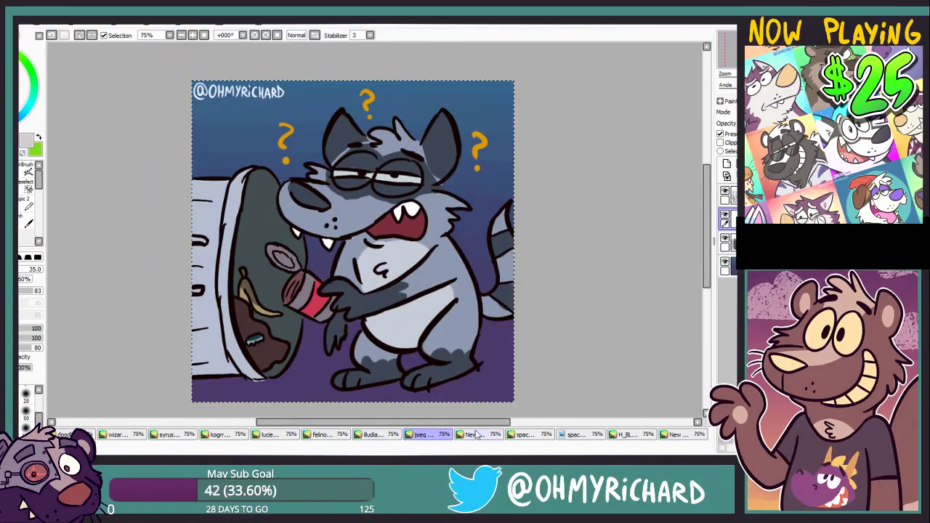
{"action": "left_click", "coordinate": [481, 437]}
{"action": "left_click", "coordinate": [532, 438]}
{"action": "left_click", "coordinate": [581, 438]}
{"action": "left_click", "coordinate": [631, 438]}
{"action": "left_click", "coordinate": [678, 437]}
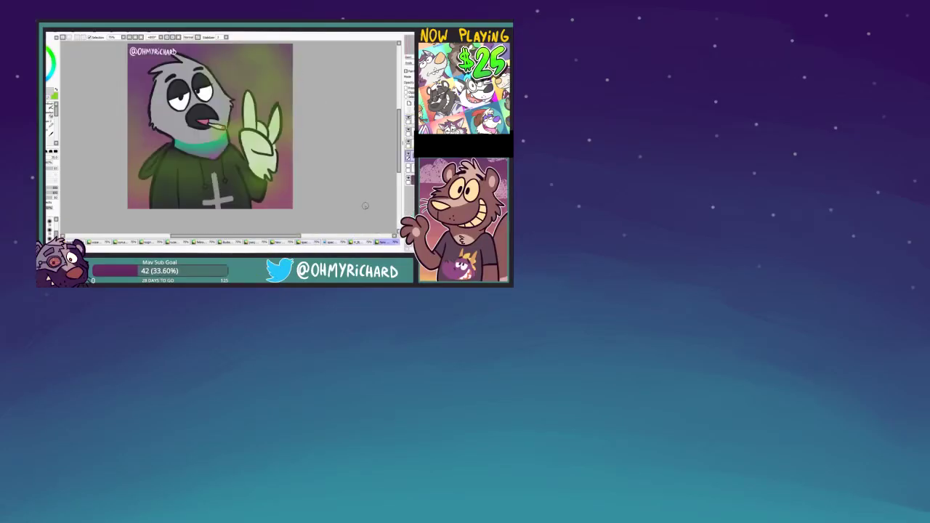